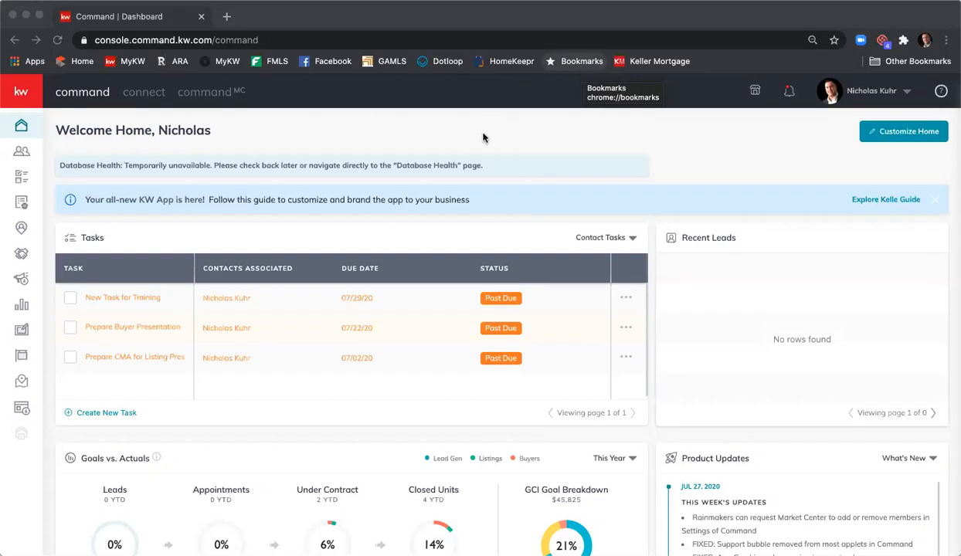
- Open the listing opportunity in the Appointment phase from the list of all opportunities
left_click(22, 256)
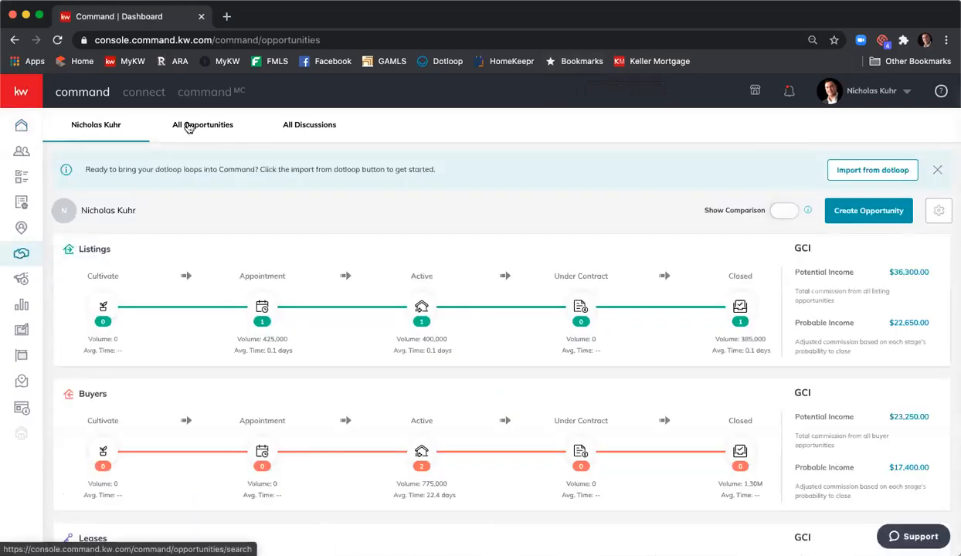
left_click(189, 125)
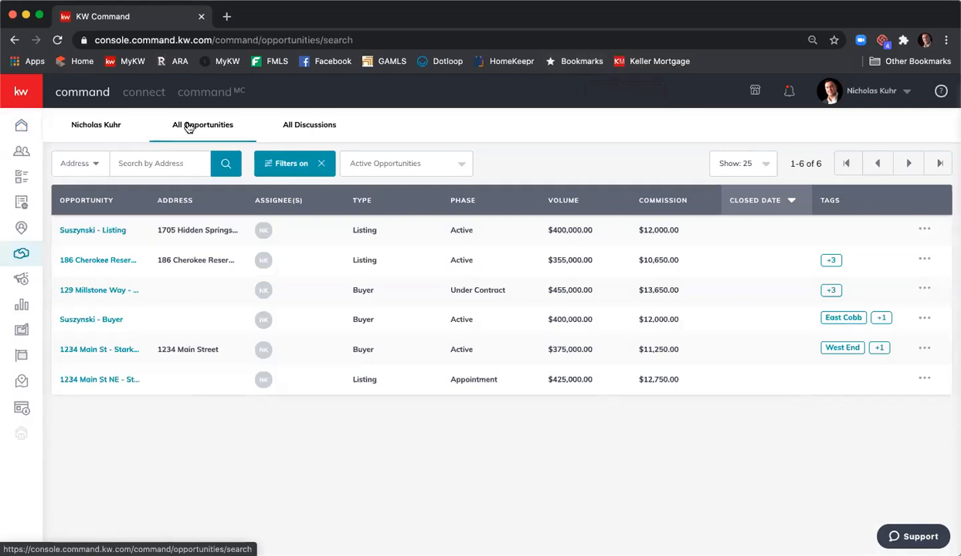
left_click(108, 379)
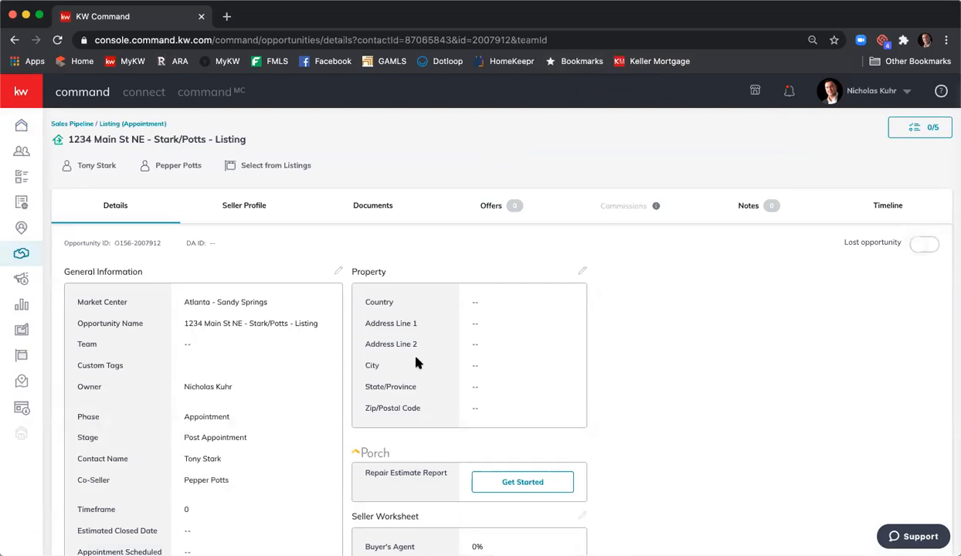
- Fill in the opportunity's property information with the suggested street address in Atlanta, GA and save it
left_click(583, 271)
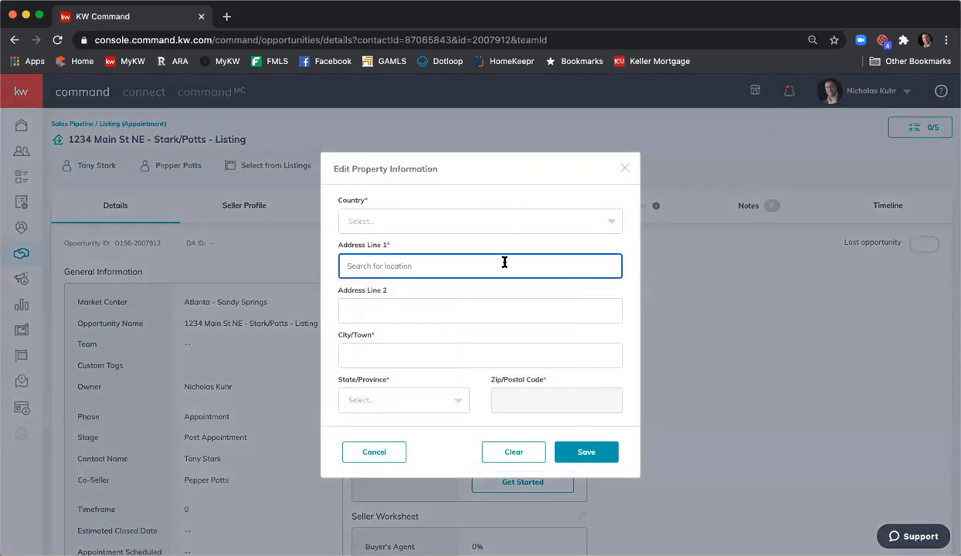
type("1234 Mai")
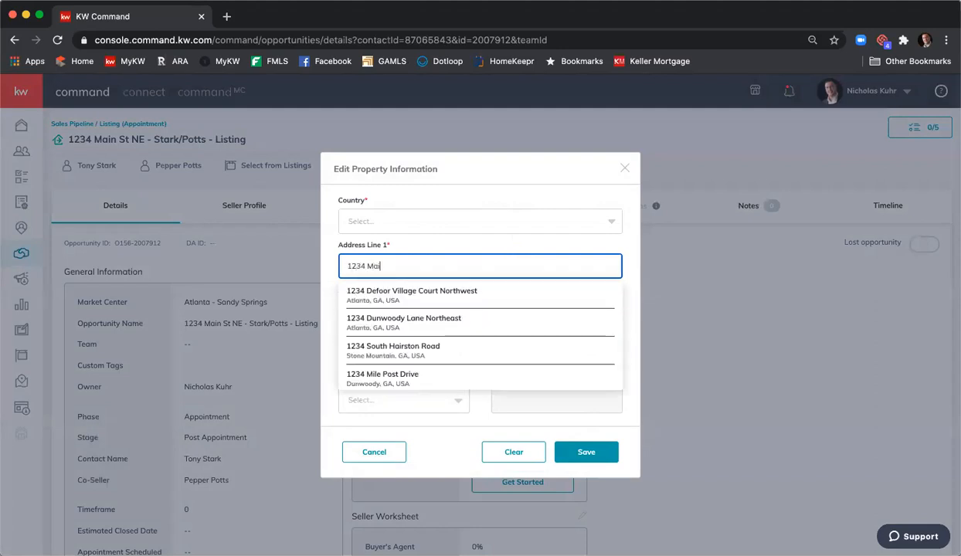
type("n St")
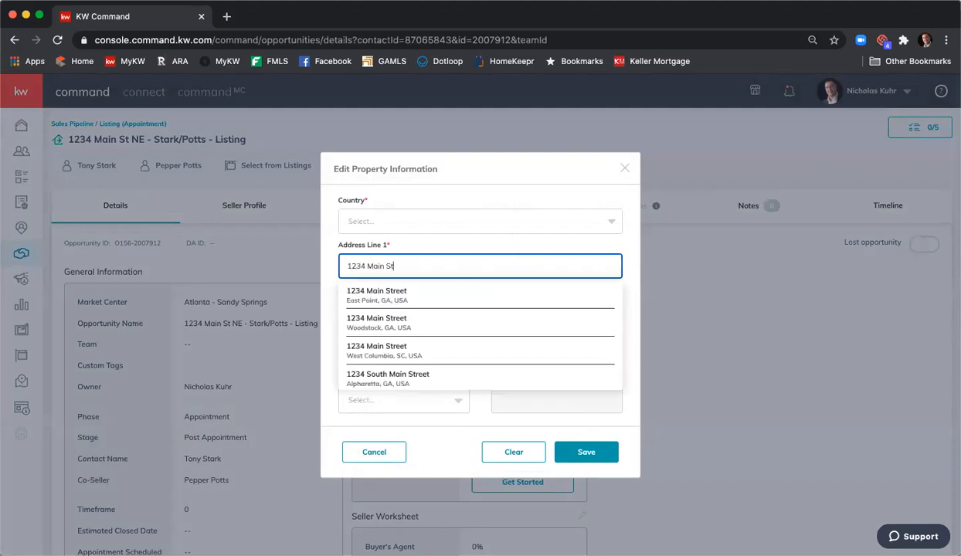
scroll(515, 300, "down", 1)
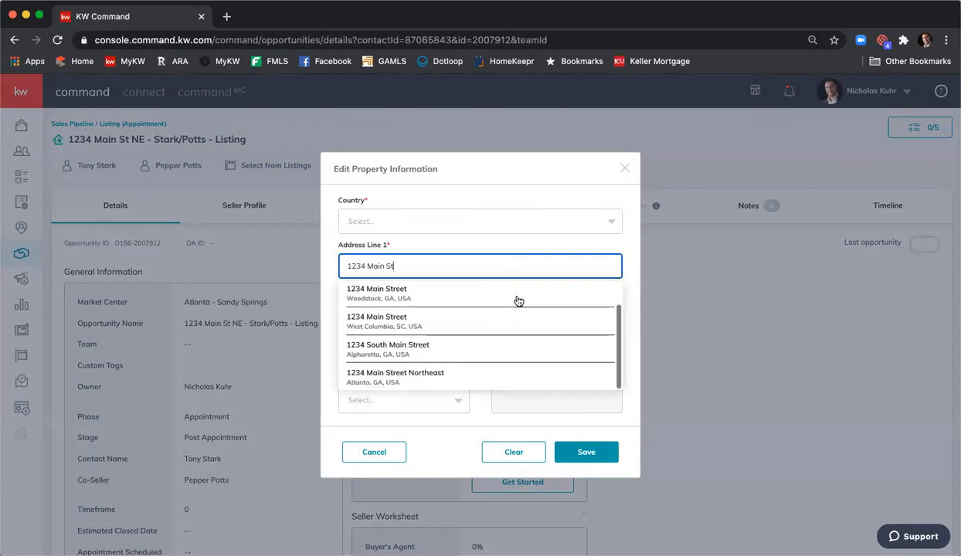
left_click(476, 379)
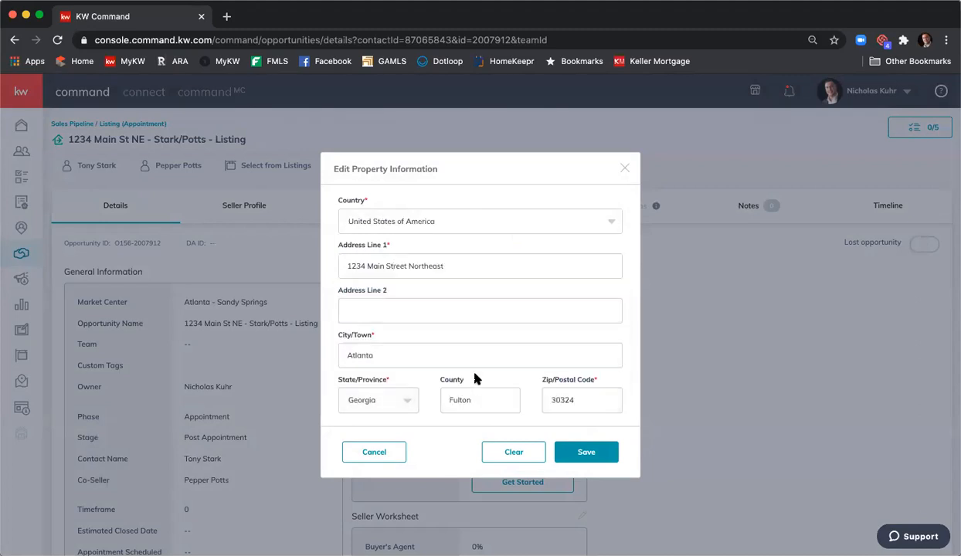
left_click(575, 450)
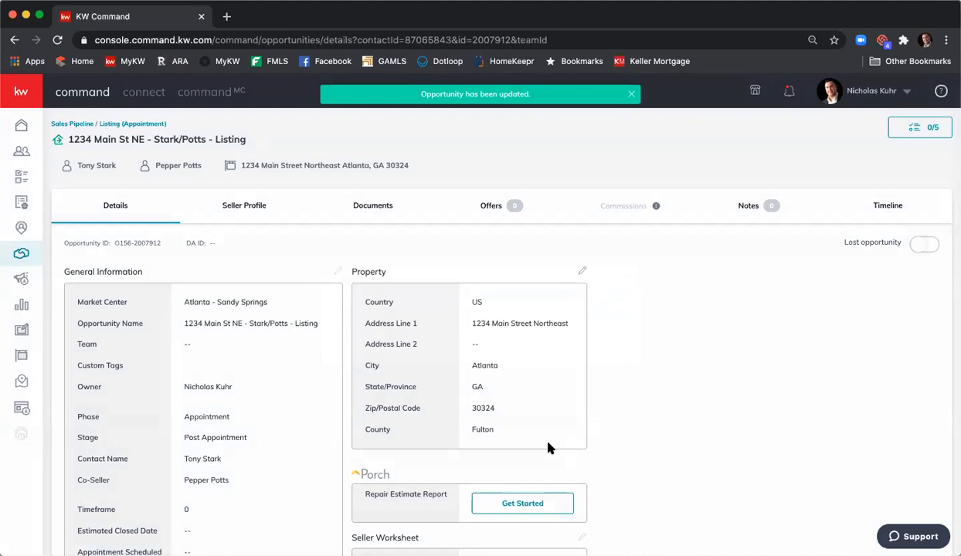
- Start a transaction from the opportunity's documents and log in to DocuSign Rooms with the prefilled account credentials
left_click(374, 207)
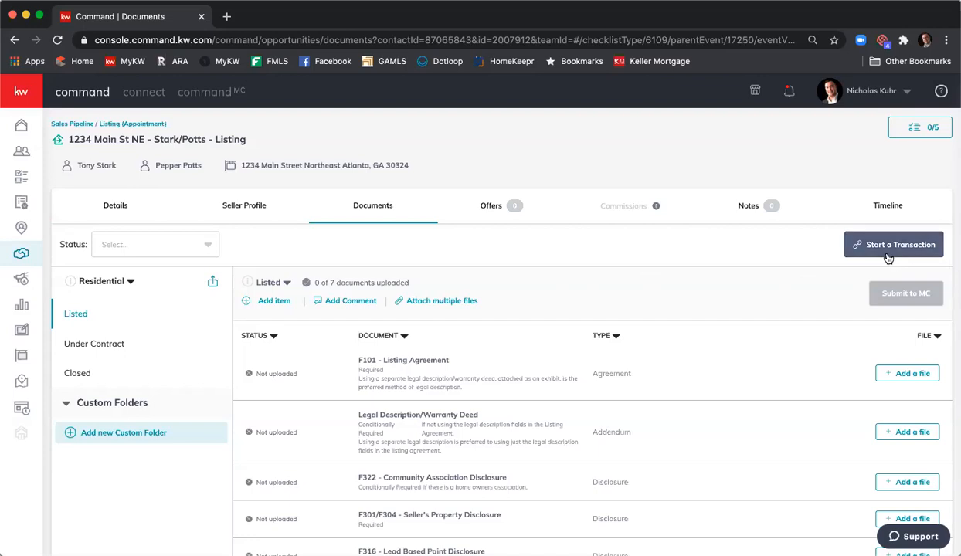
left_click(888, 257)
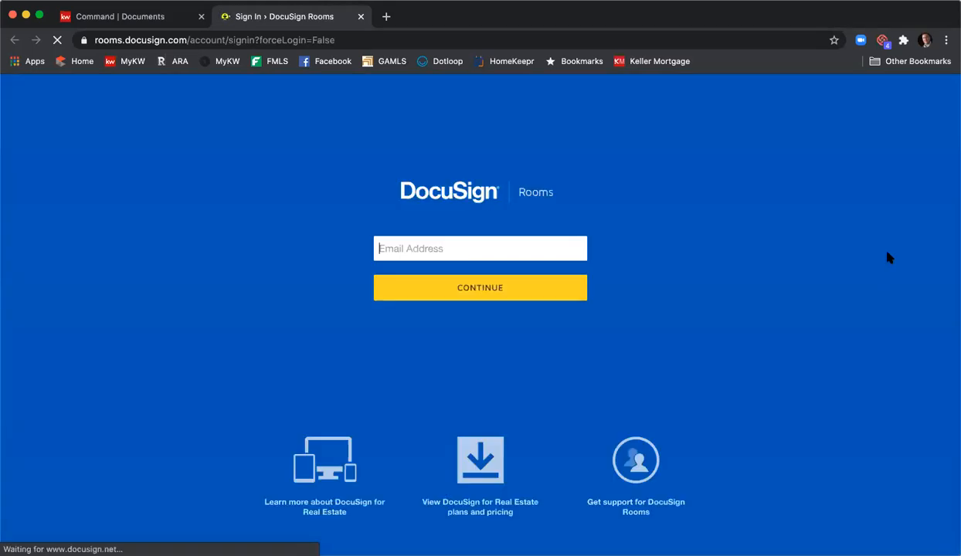
left_click(538, 289)
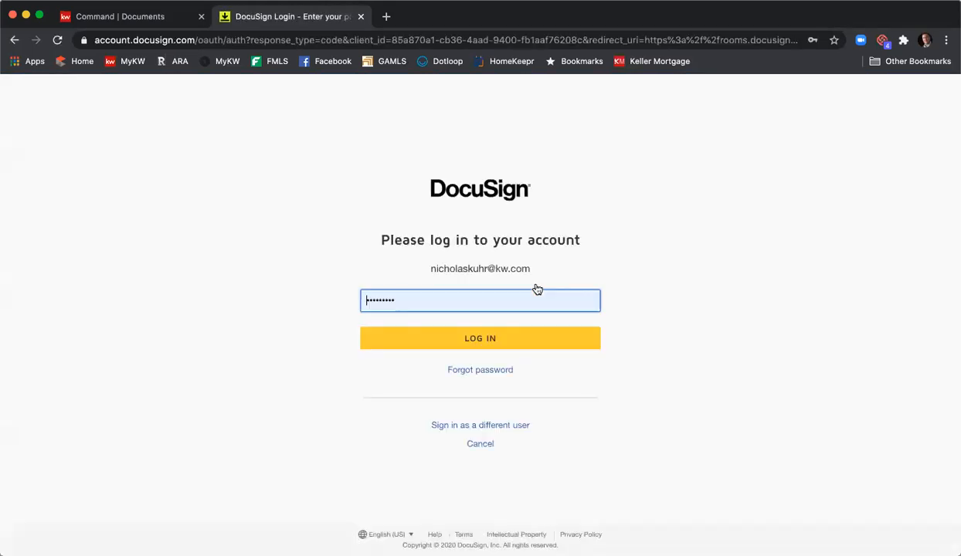
left_click(526, 338)
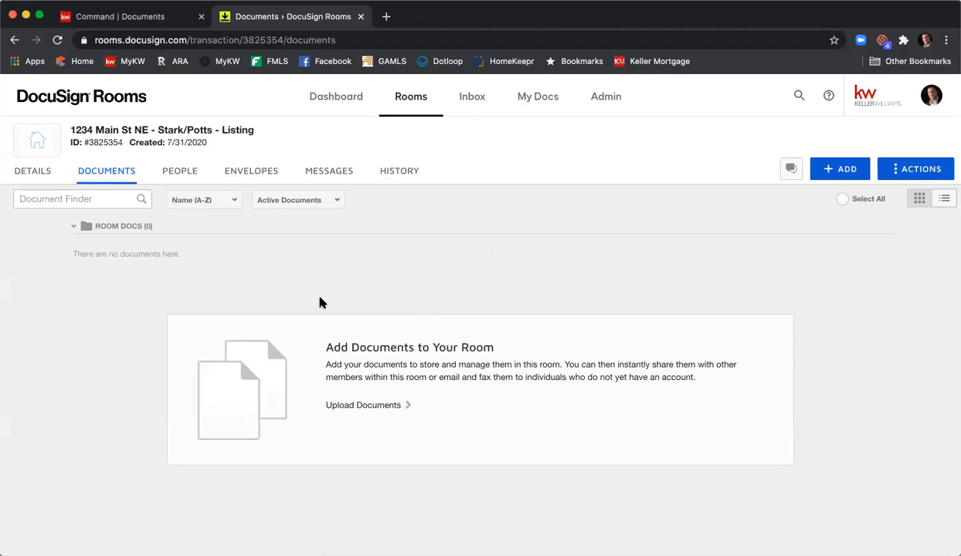
- Start adding documents to the room from DocuSign Forms, with REALTOR as the forms provider
mouse_move(77, 144)
left_click(848, 169)
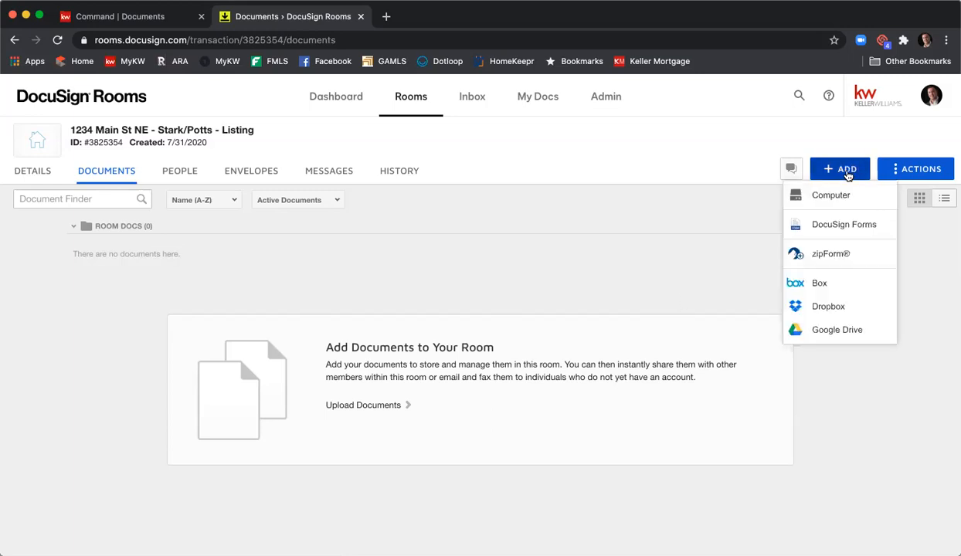
left_click(845, 225)
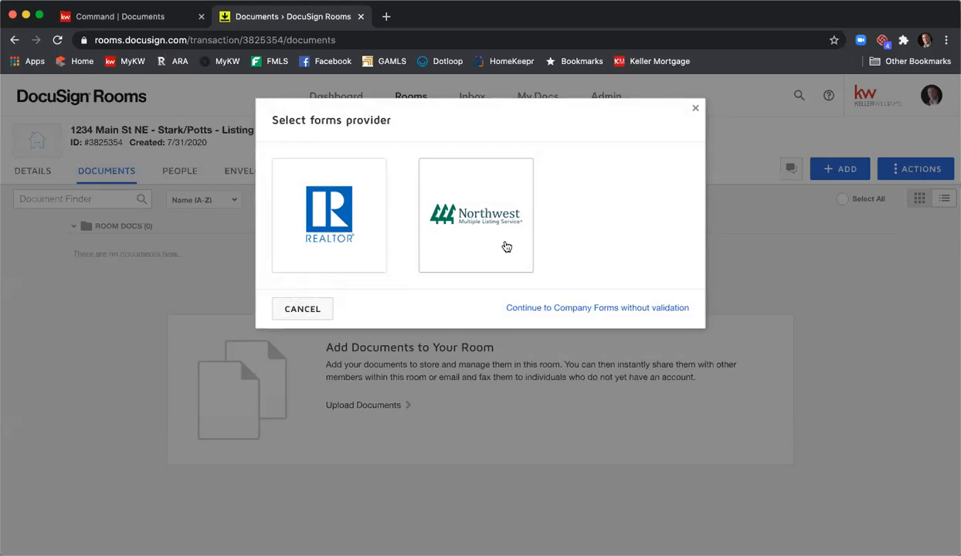
left_click(342, 227)
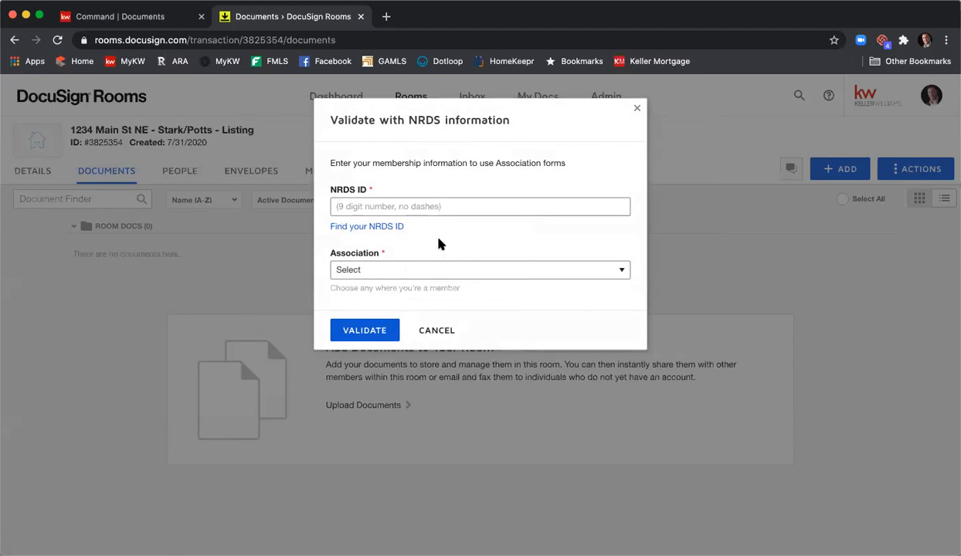
- Look up the NRDS ID on the REALTOR site using the member's last name and real estate license number
left_click(363, 227)
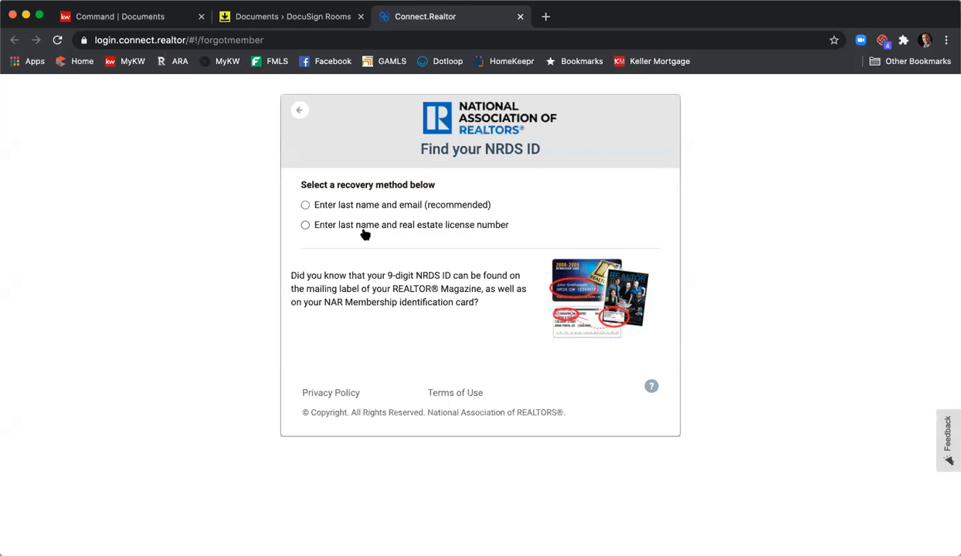
left_click(303, 227)
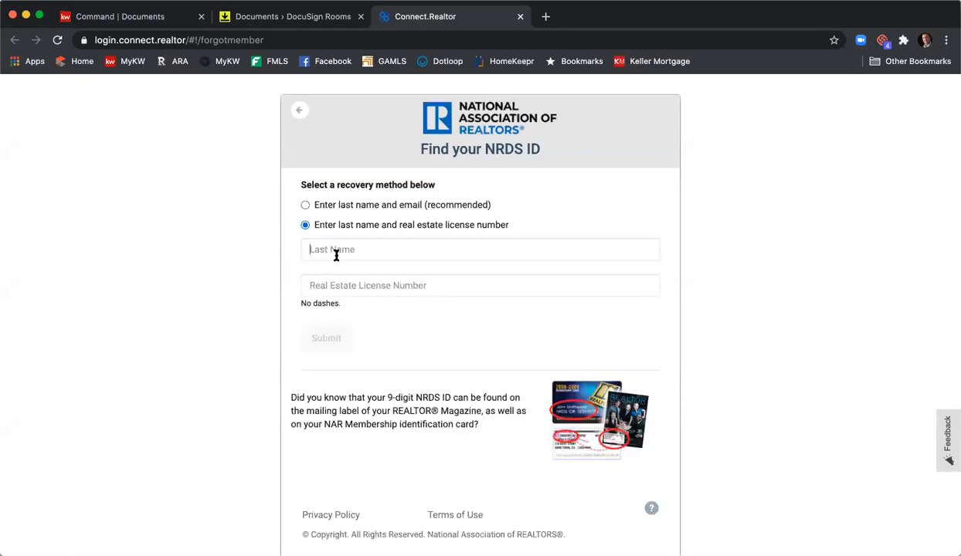
key("Tab")
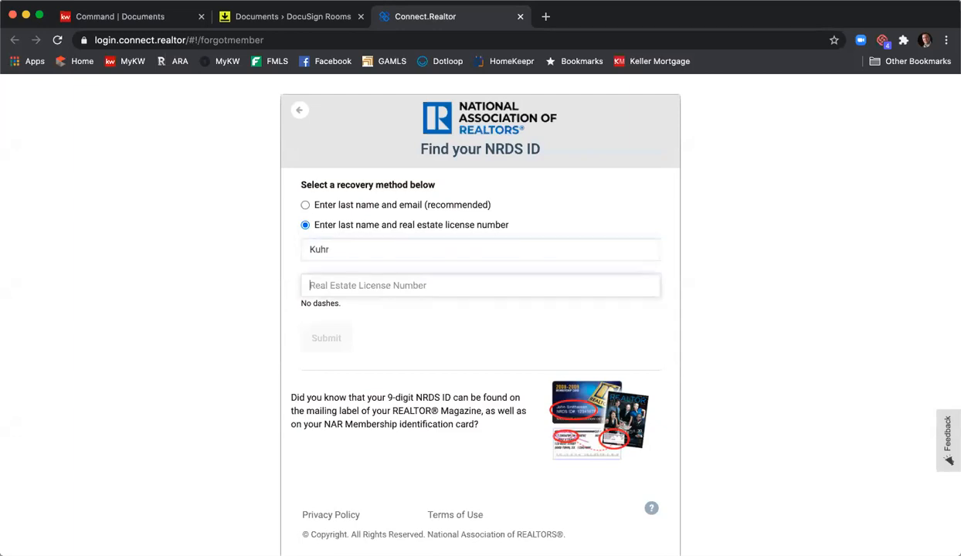
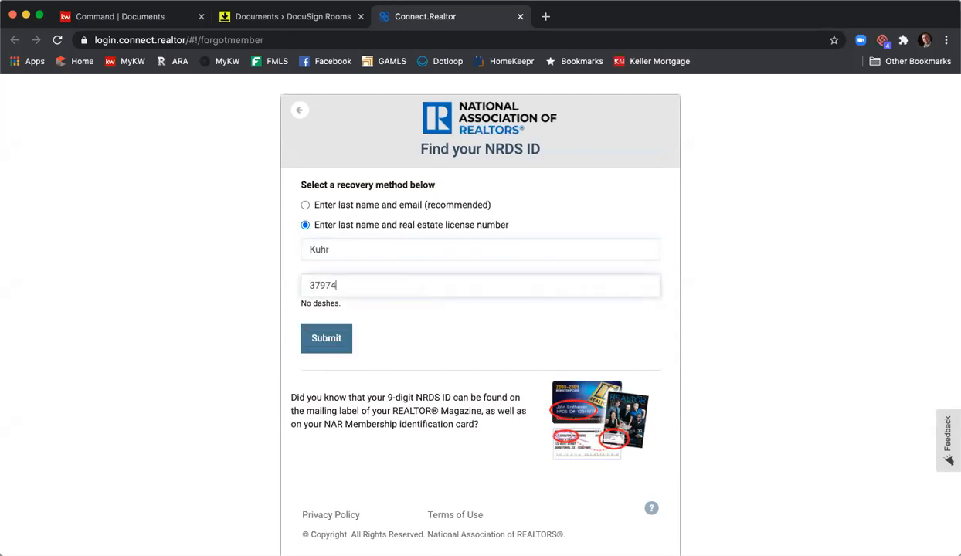
key("BackSpace")
key("BackSpace")
left_click(324, 344)
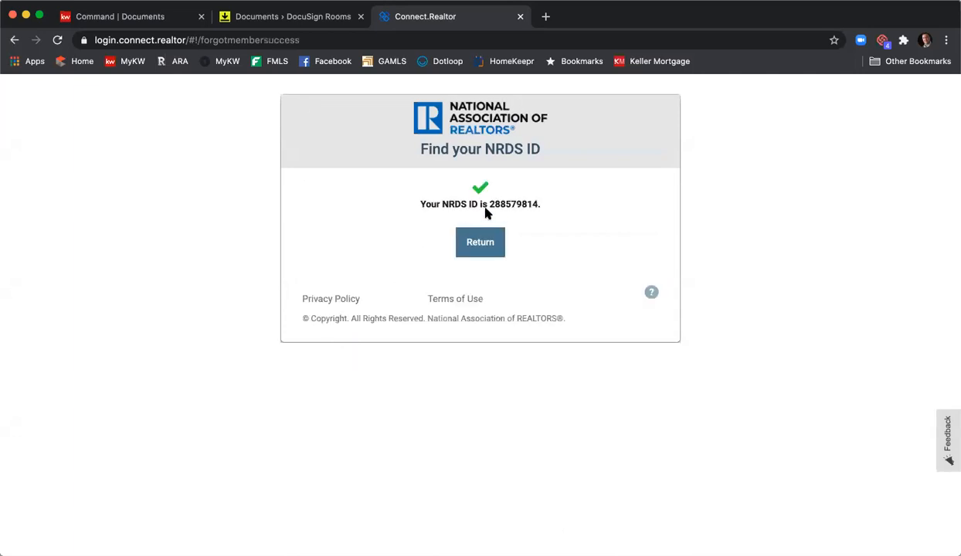
- Copy the found NRDS ID, close the lookup page and paste it into the NRDS ID field of the validation form
left_click_drag(489, 206, 539, 205)
right_click(513, 201)
left_click(541, 225)
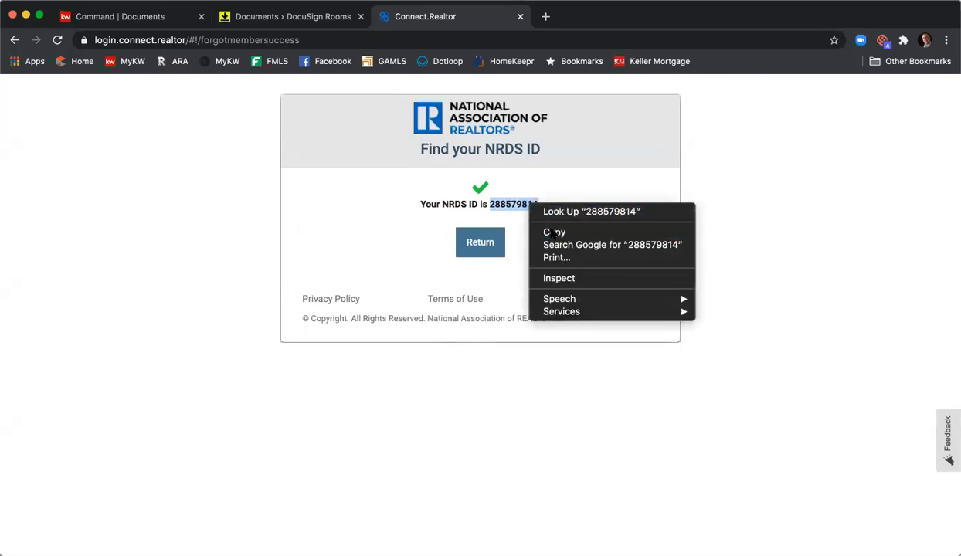
left_click(519, 16)
left_click(466, 205)
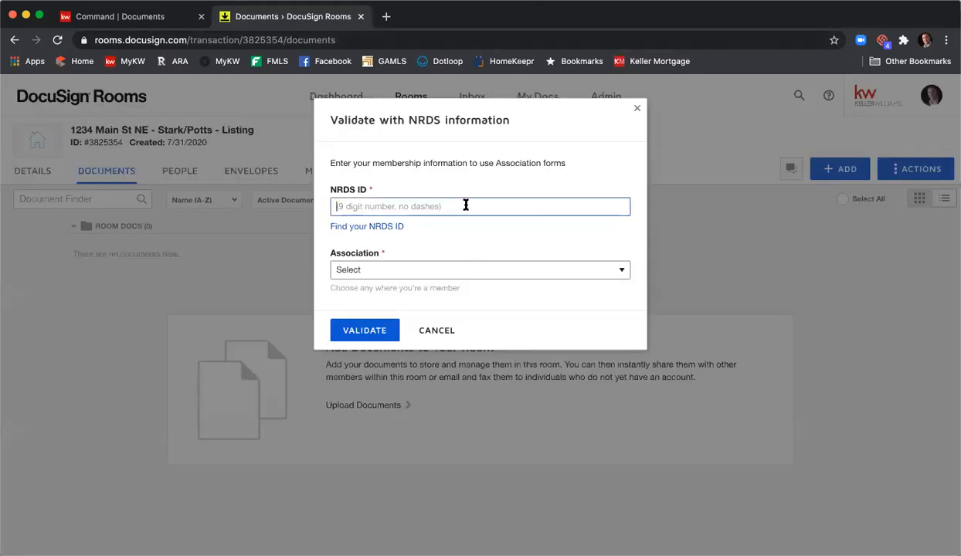
right_click(467, 204)
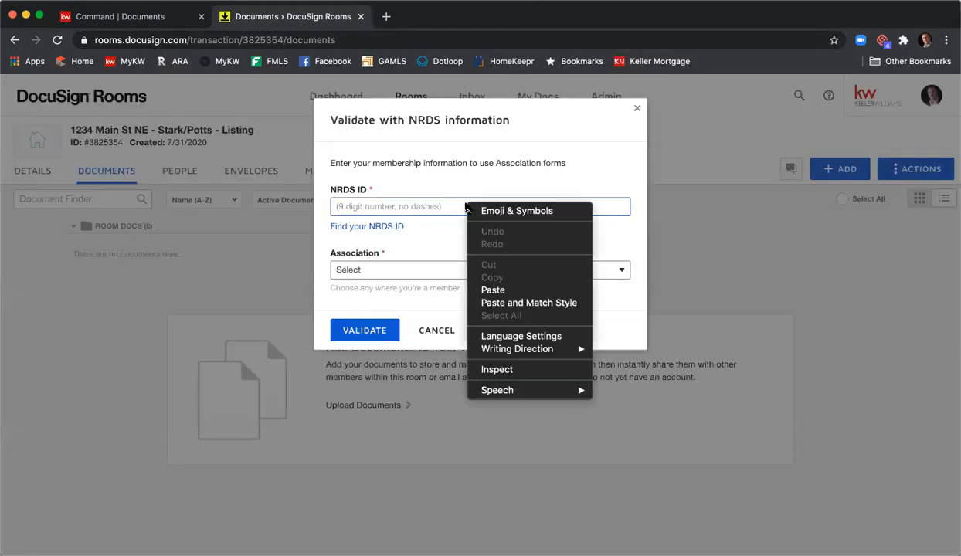
left_click(493, 290)
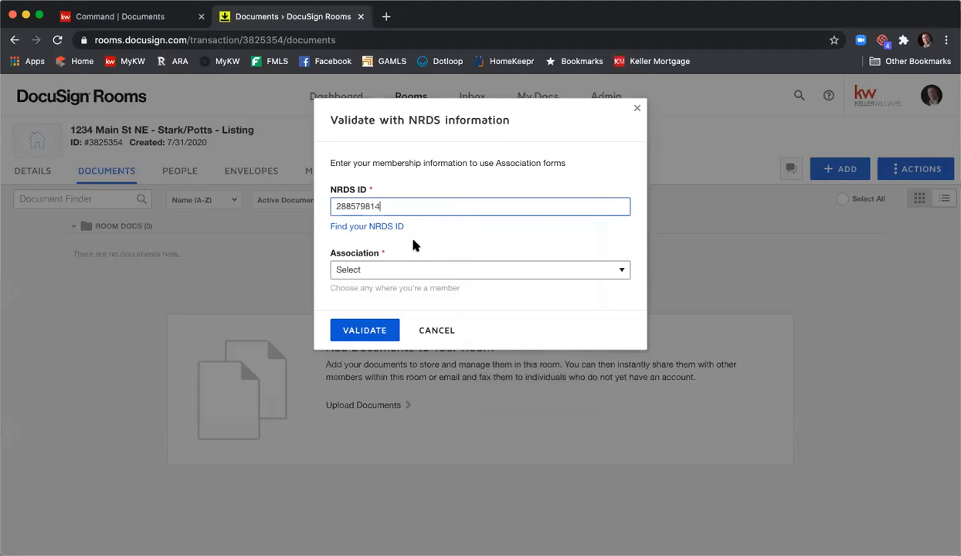
- Validate the NRDS membership with the Georgia Association of REALTORS, and leave the forms library without adding a form
left_click(415, 270)
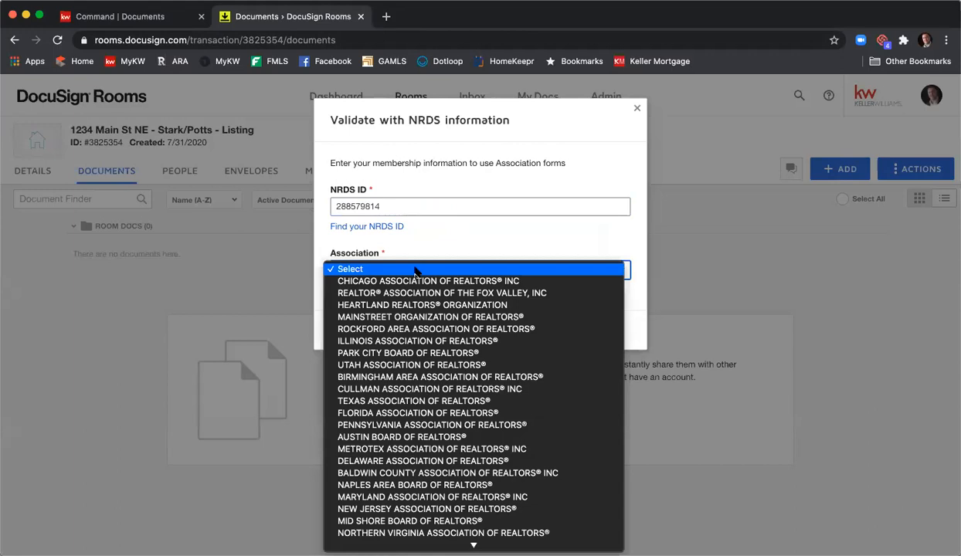
scroll(415, 271, "down", 10)
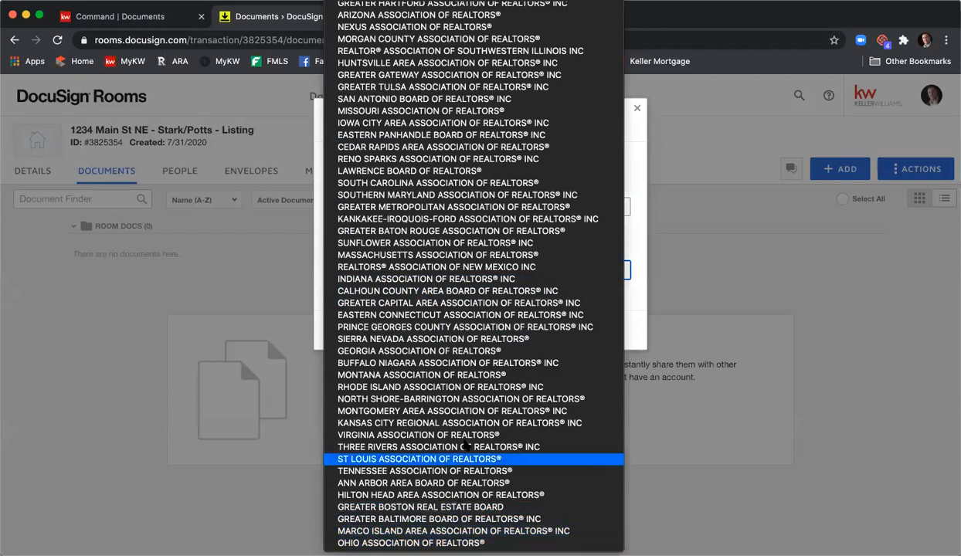
left_click(448, 353)
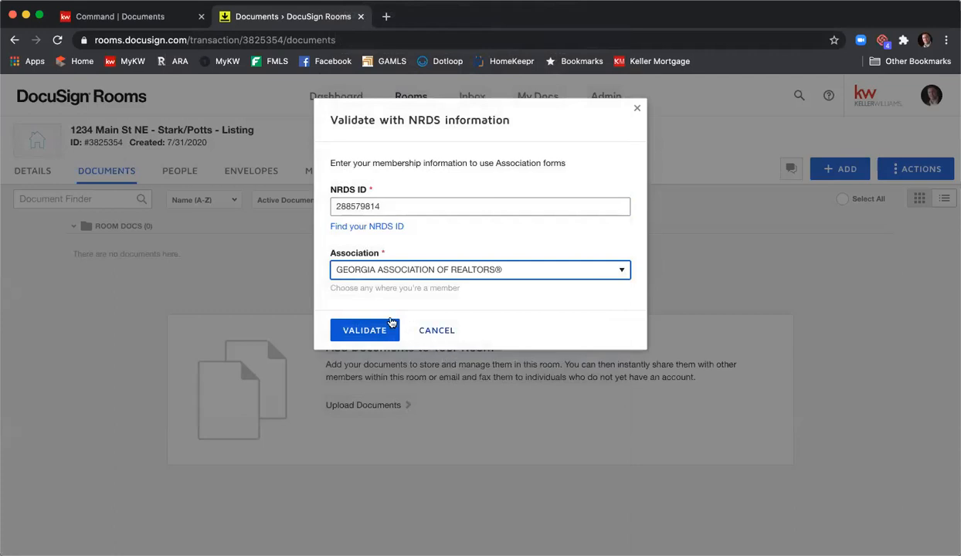
left_click(364, 330)
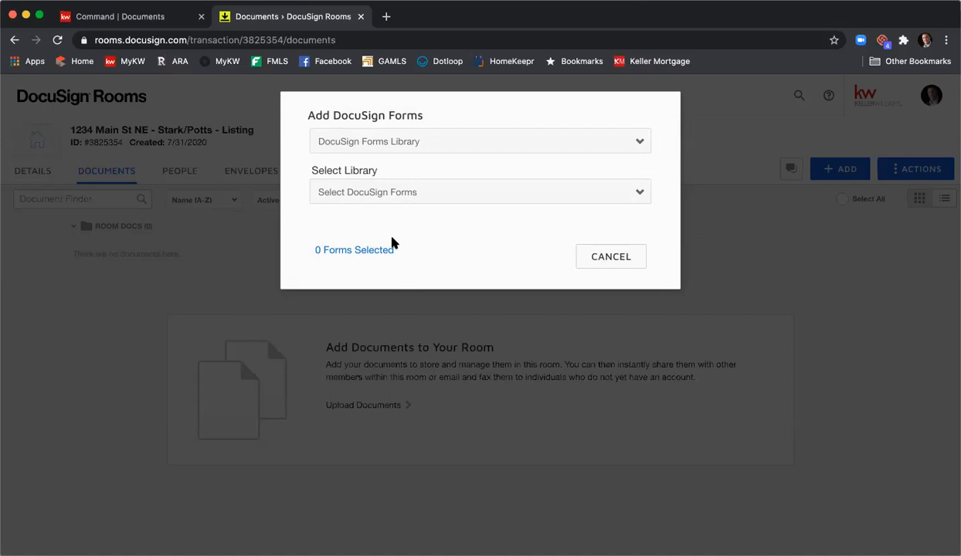
left_click(624, 259)
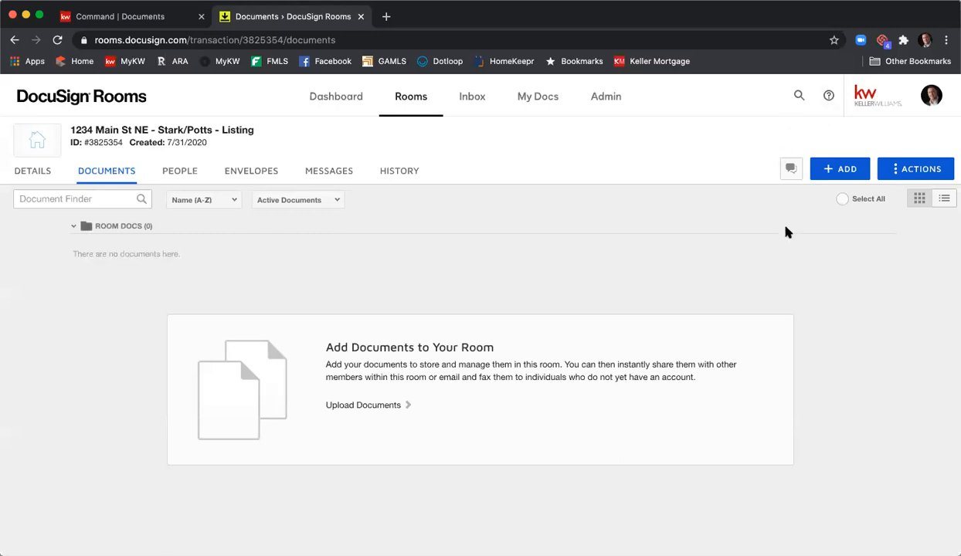
- Examine the NRDS ID and association information in the integration settings of the account preferences
left_click(932, 101)
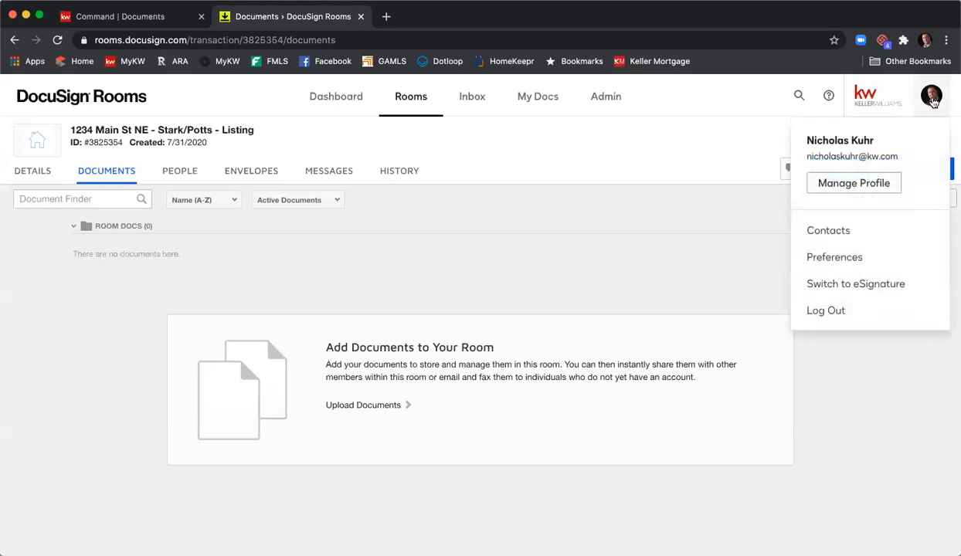
left_click(863, 259)
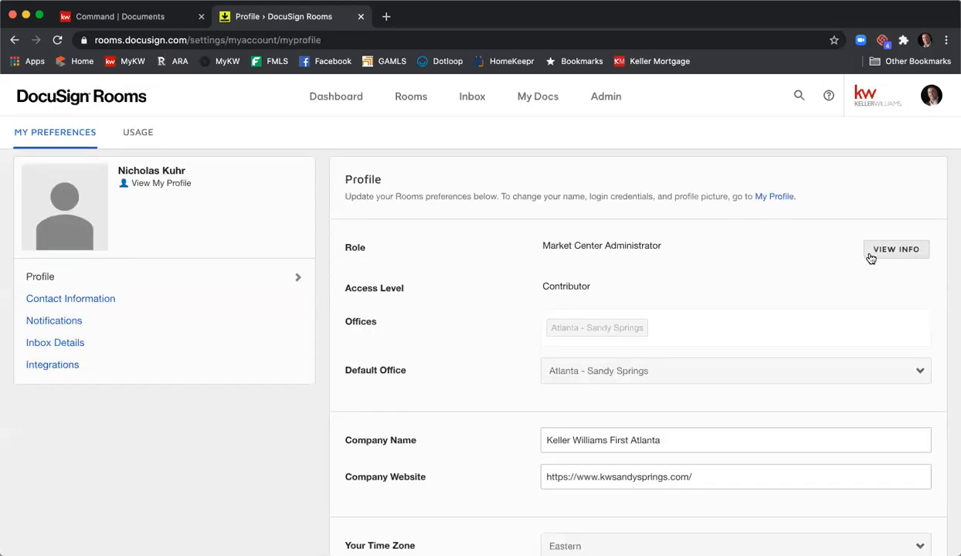
left_click(99, 374)
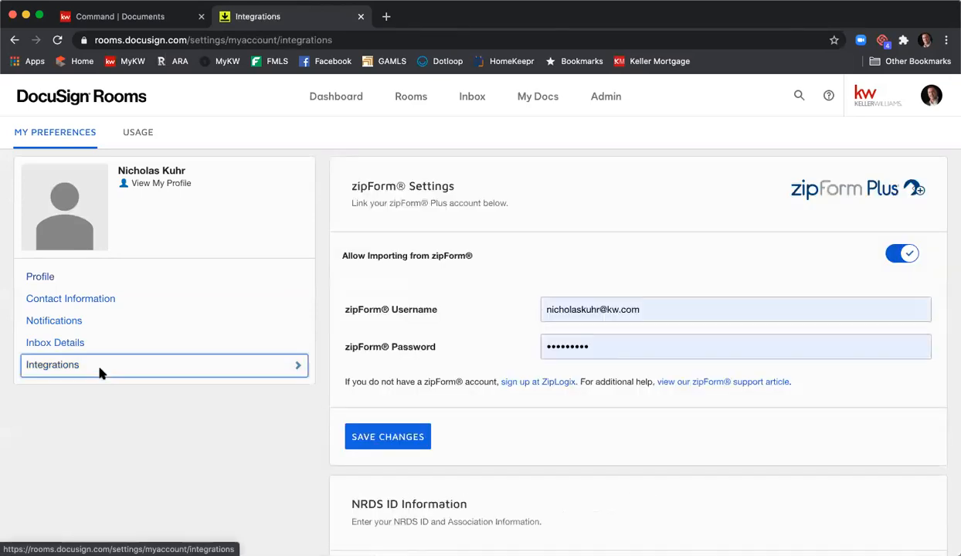
scroll(475, 332, "down", 1)
scroll(475, 332, "down", 5)
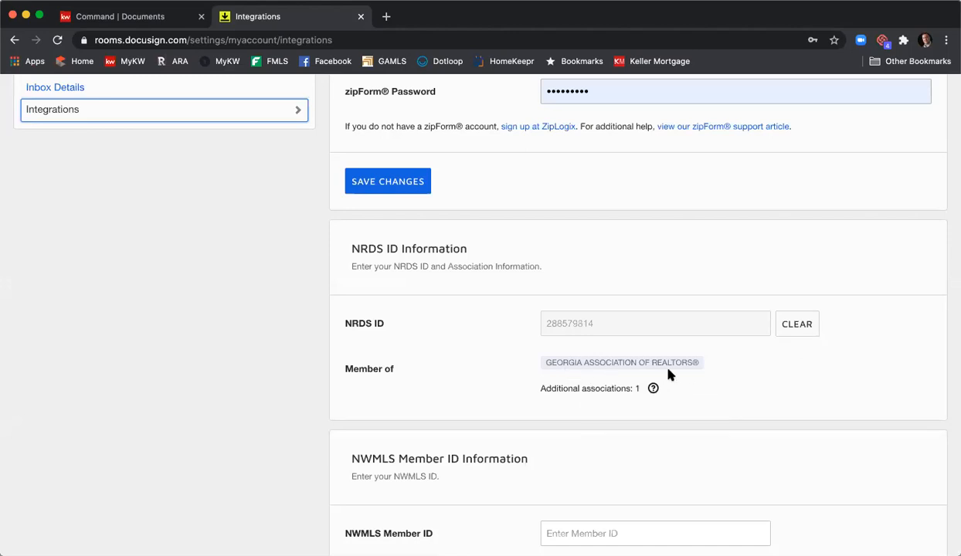
- Save the NWMLS member ID section of the integration settings
scroll(463, 405, "down", 5)
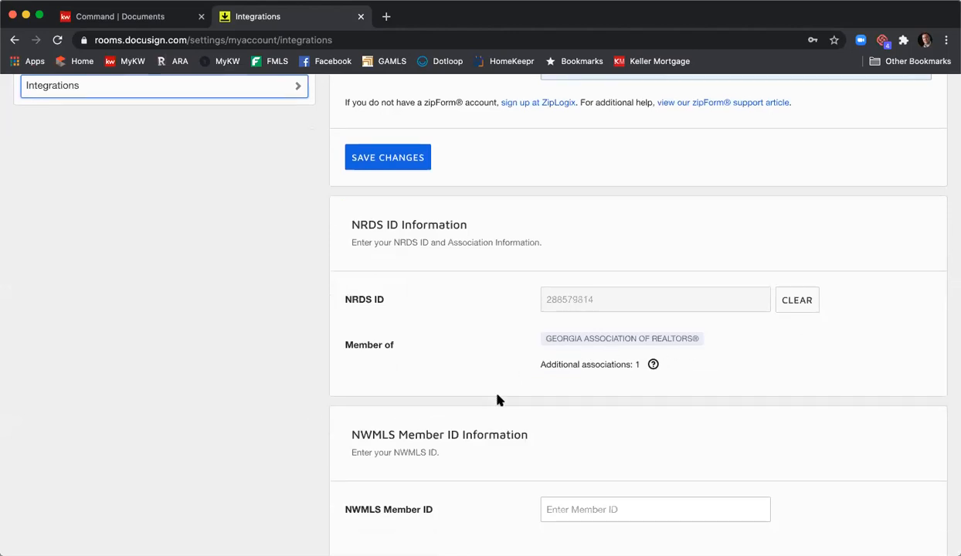
left_click(408, 439)
scroll(426, 247, "up", 2)
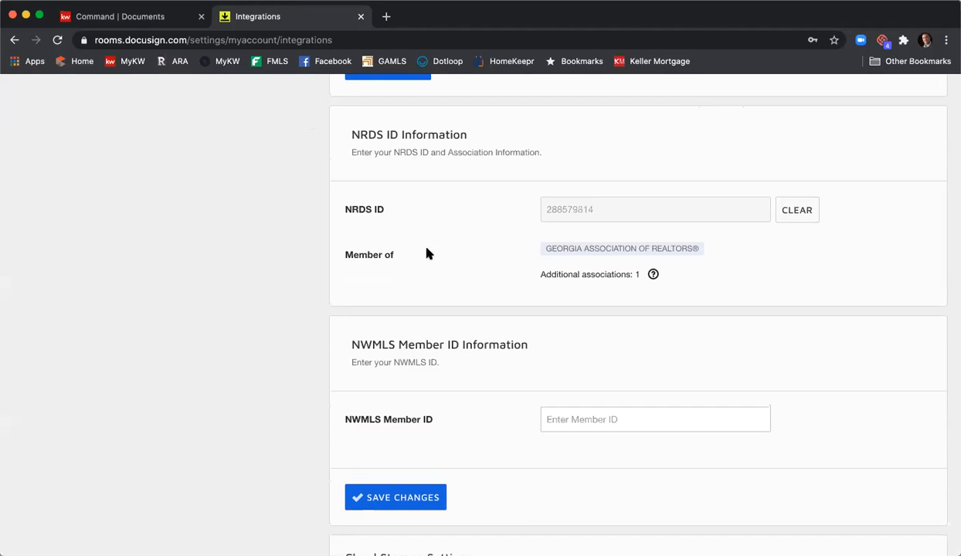
scroll(427, 251, "up", 5)
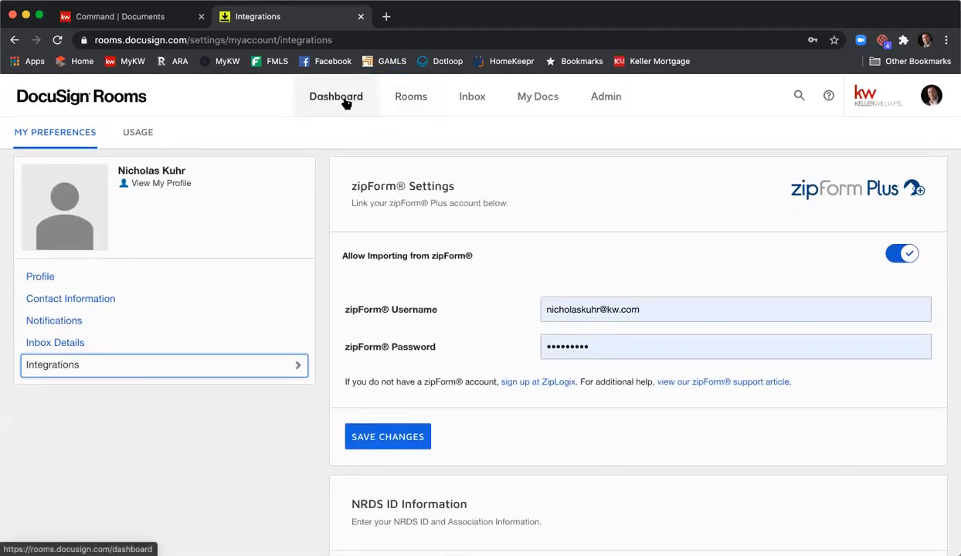
- Return to the dashboard, reopen the listing room and view its documents
left_click(317, 102)
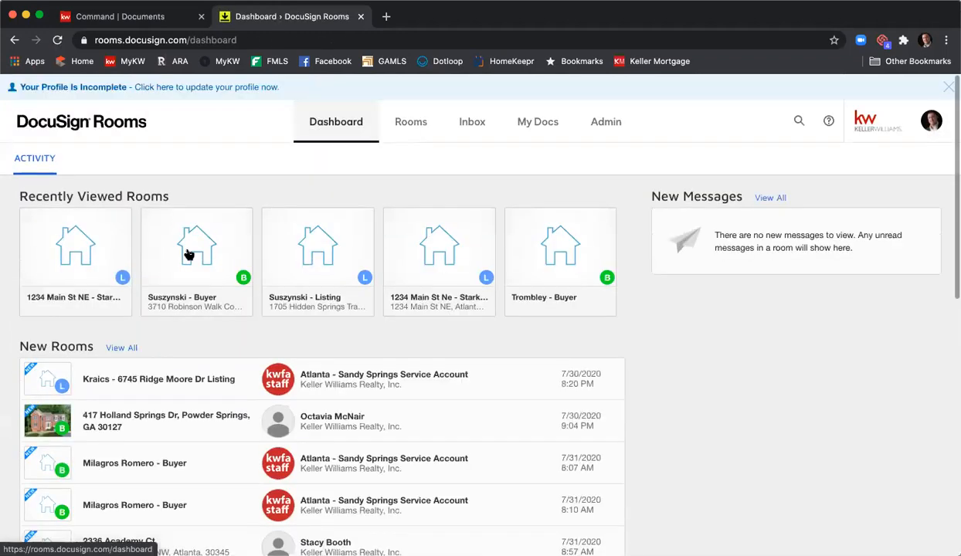
left_click(69, 251)
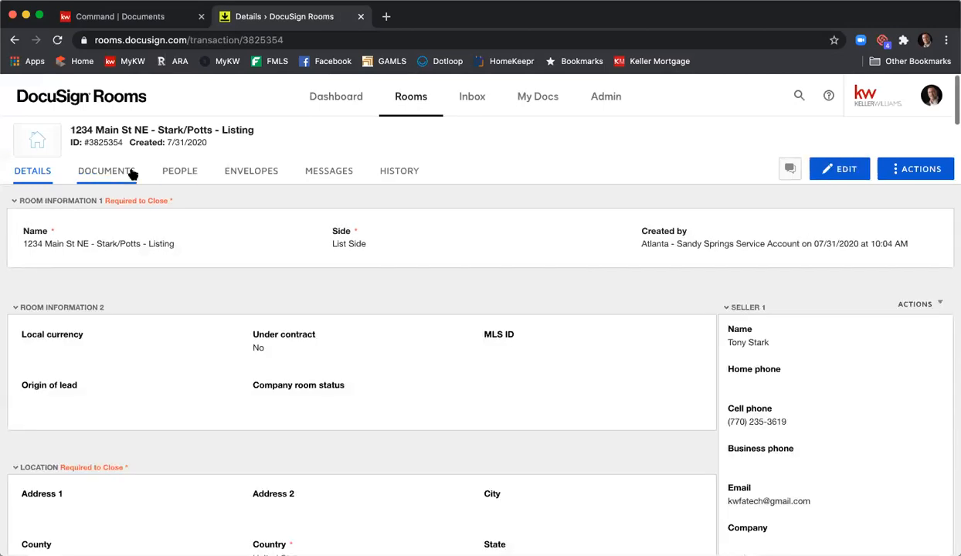
left_click(130, 171)
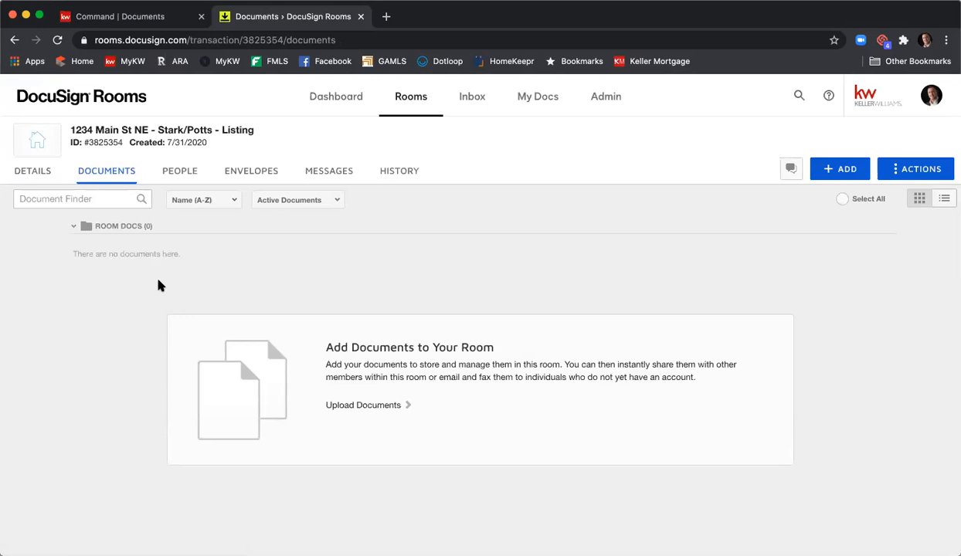
- Examine the listing room's details, from room information and location through offer, closing and property details
left_click(35, 181)
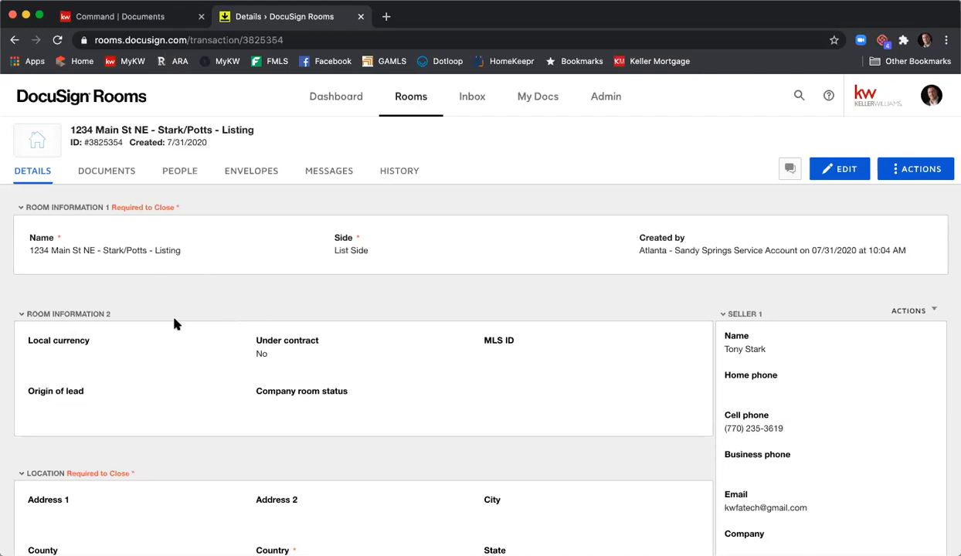
scroll(175, 324, "down", 5)
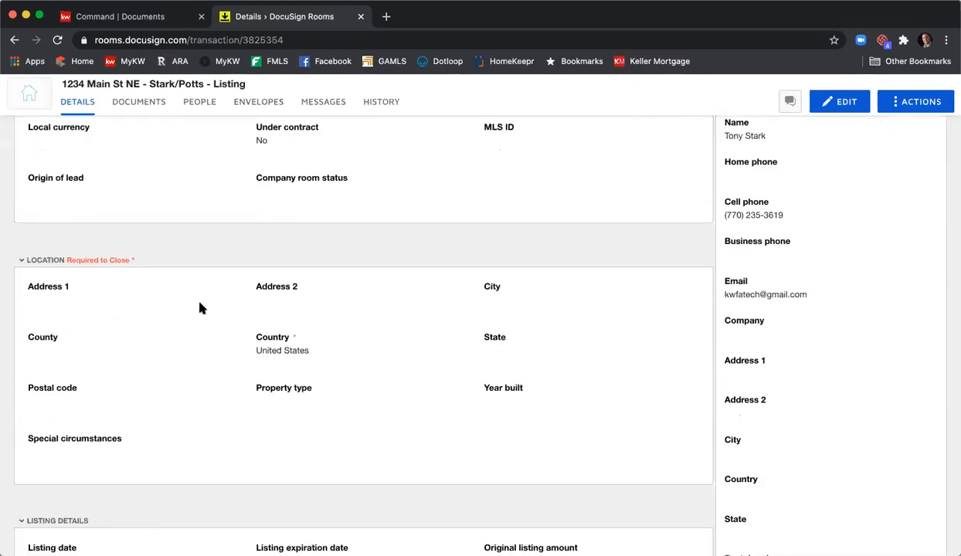
scroll(199, 309, "down", 10)
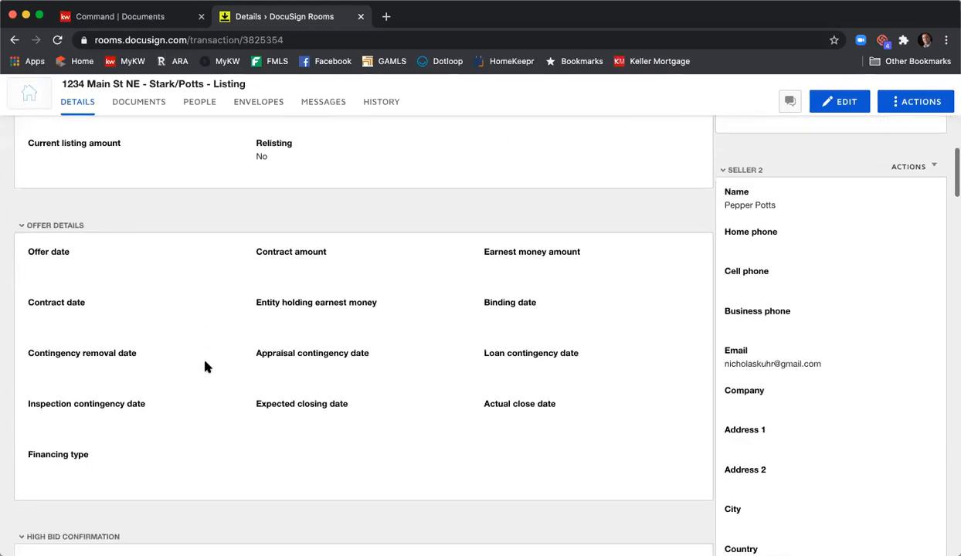
scroll(204, 366, "down", 9)
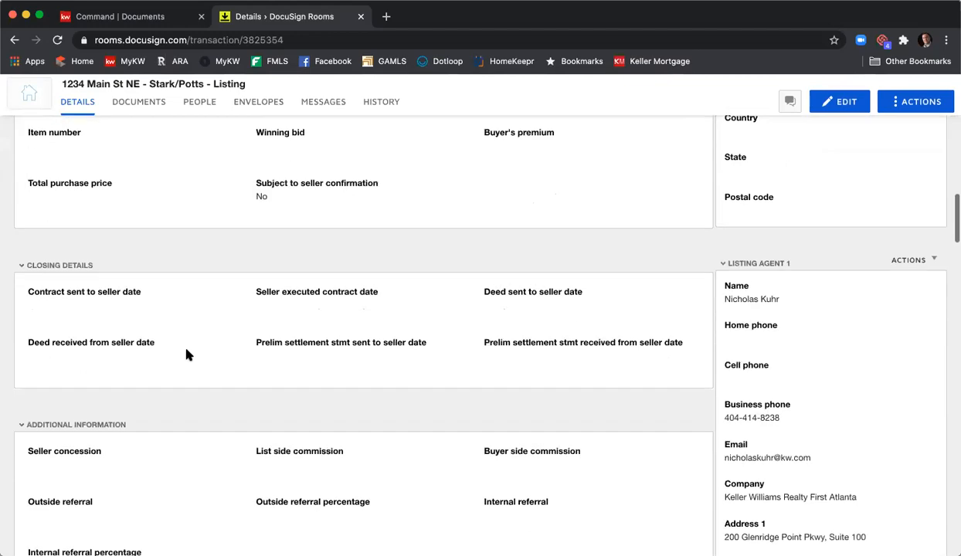
scroll(305, 360, "down", 10)
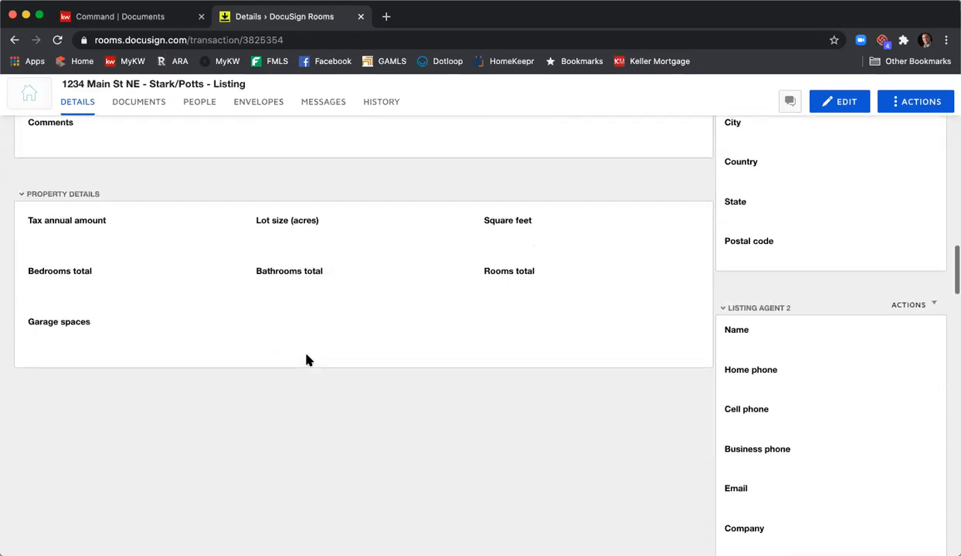
scroll(306, 360, "up", 20)
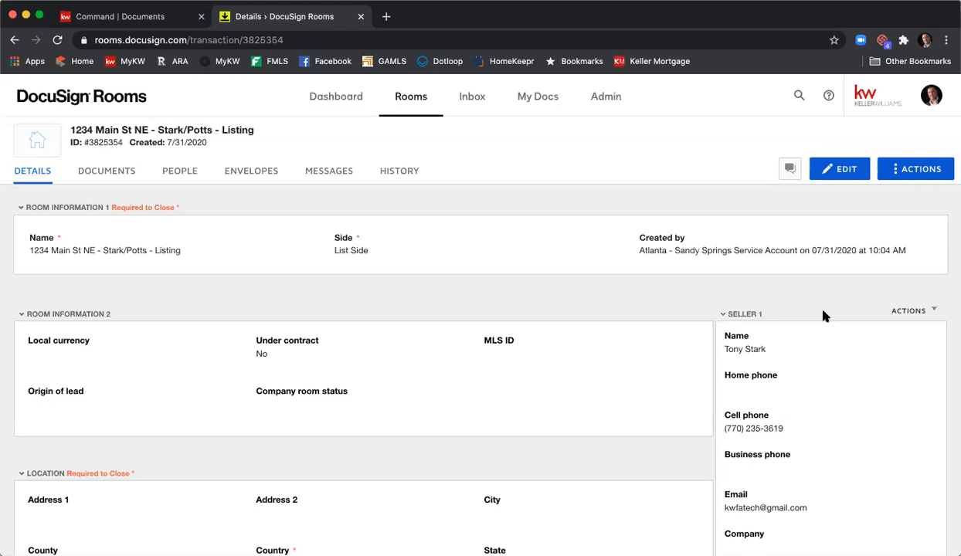
- Review the contact information sections for the sellers, listing agents, buyers and buyer agents in the room details
scroll(831, 300, "down", 2)
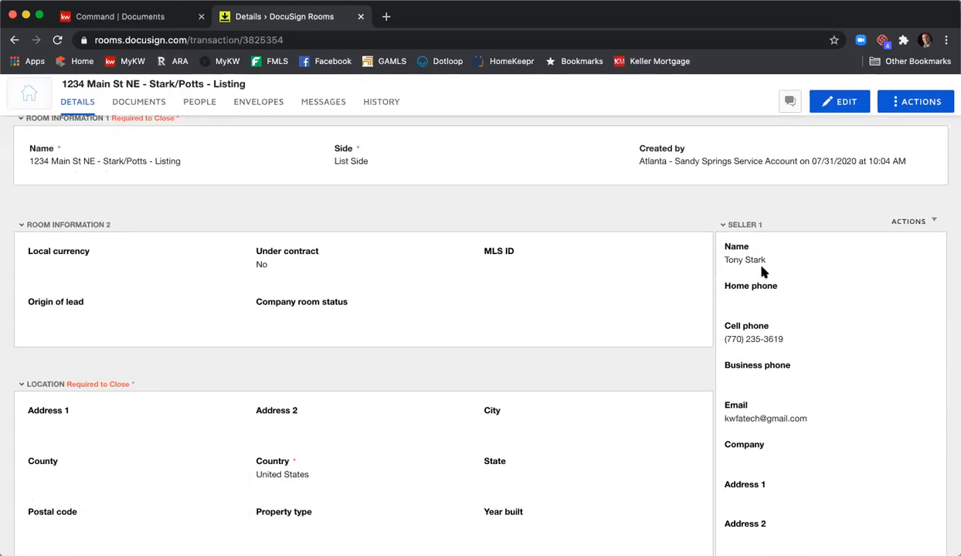
scroll(760, 272, "down", 1)
scroll(788, 275, "down", 1)
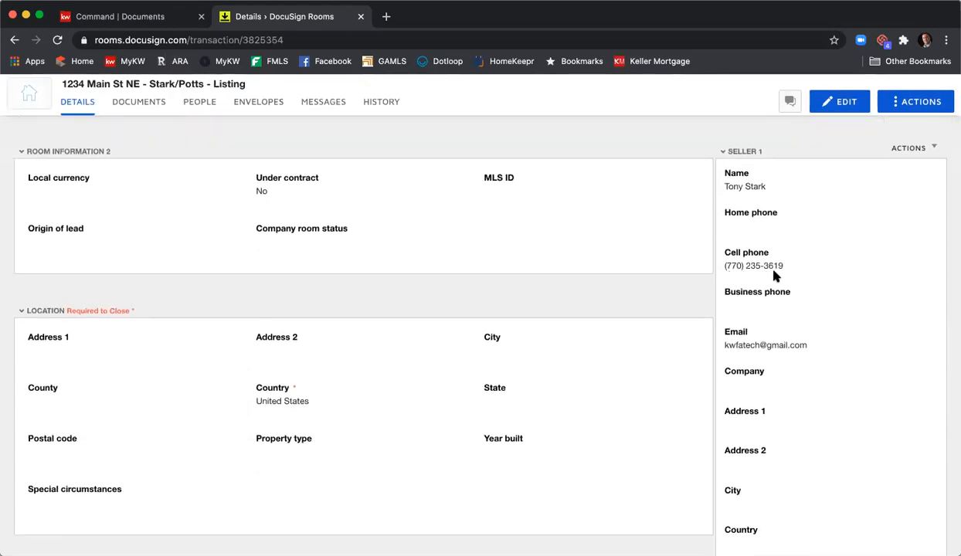
scroll(774, 275, "down", 2)
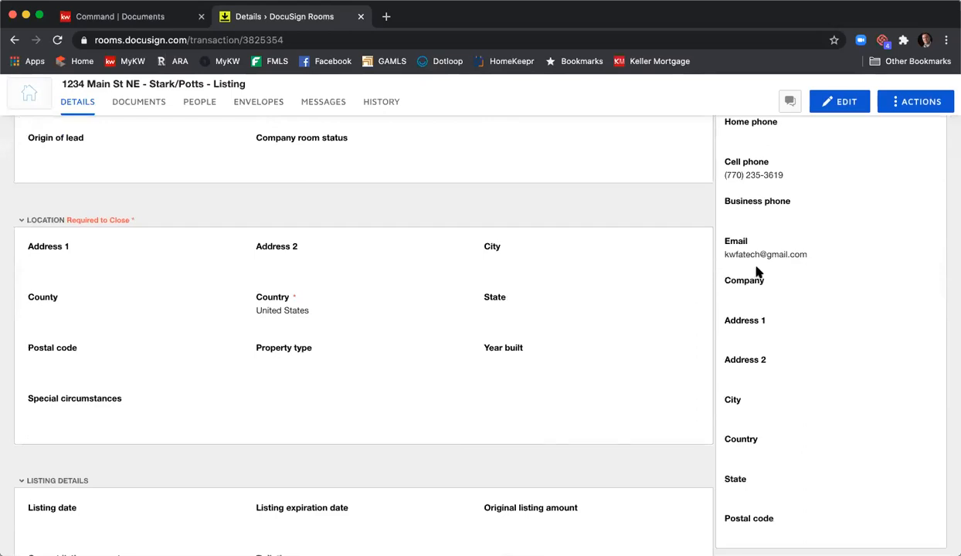
scroll(811, 269, "down", 7)
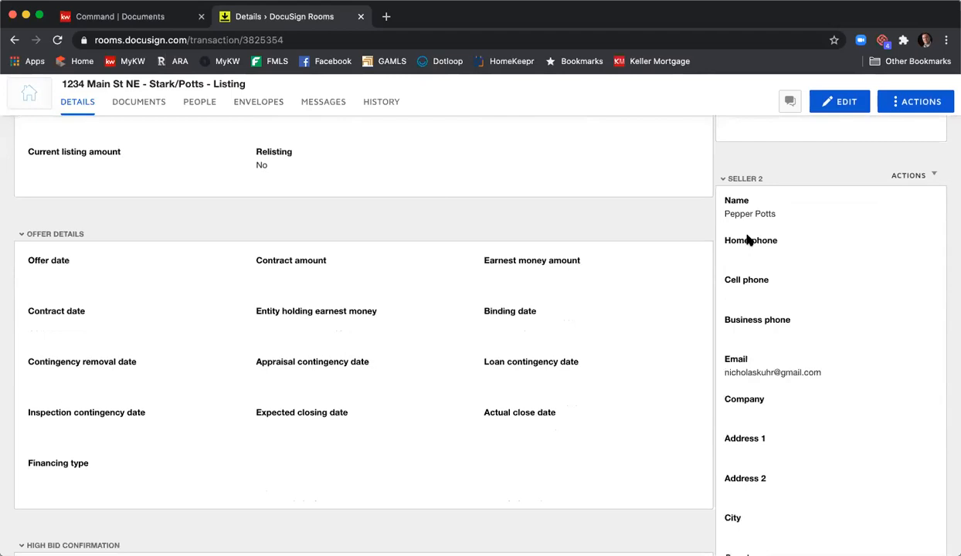
scroll(798, 259, "down", 2)
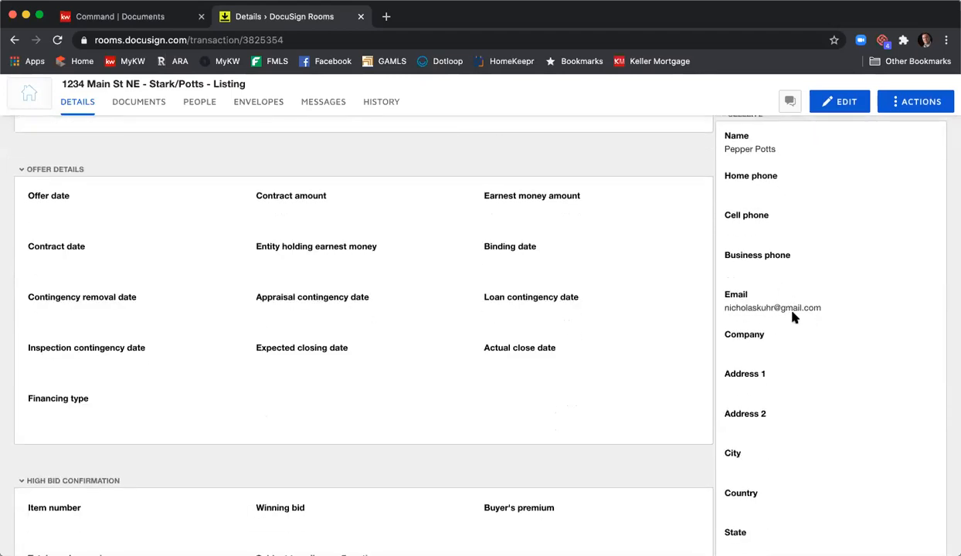
scroll(796, 316, "down", 10)
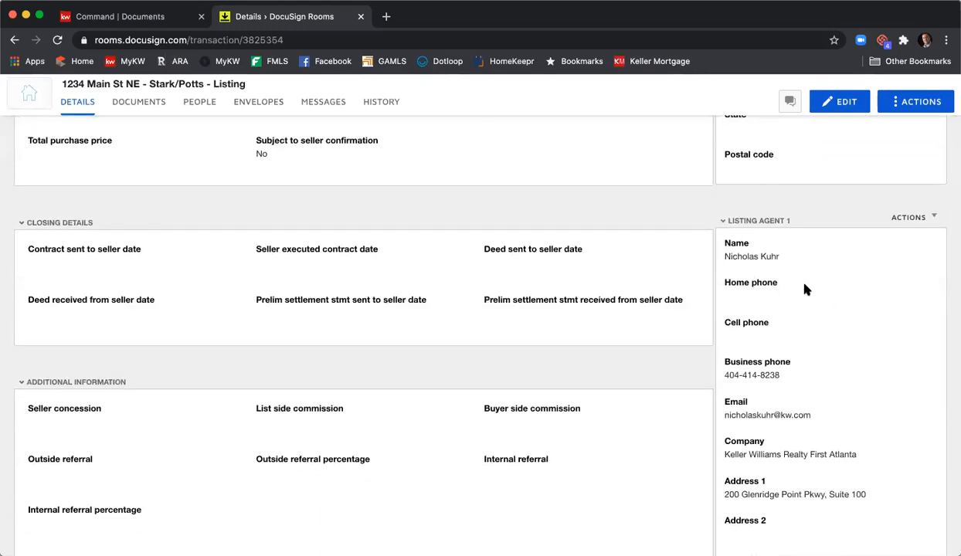
scroll(805, 289, "down", 2)
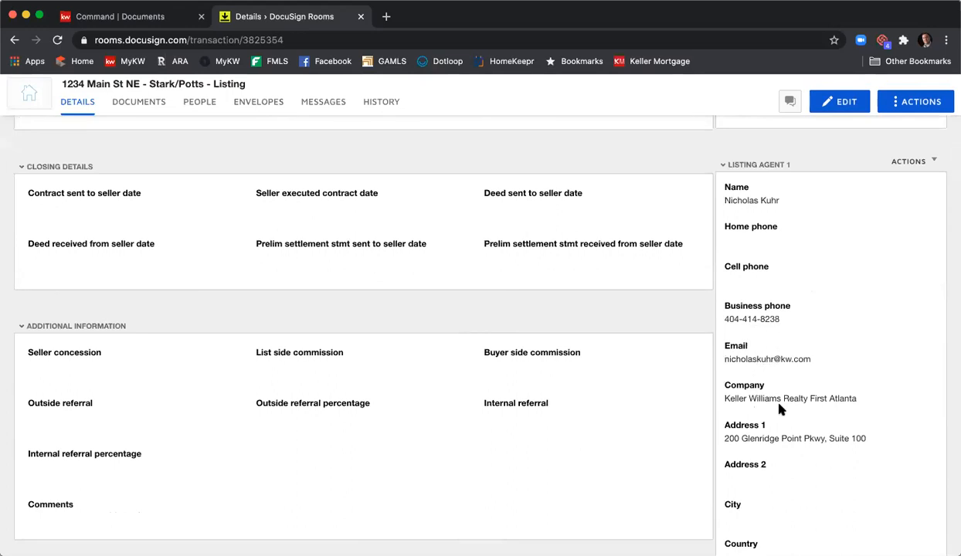
scroll(779, 403, "down", 3)
scroll(806, 376, "down", 3)
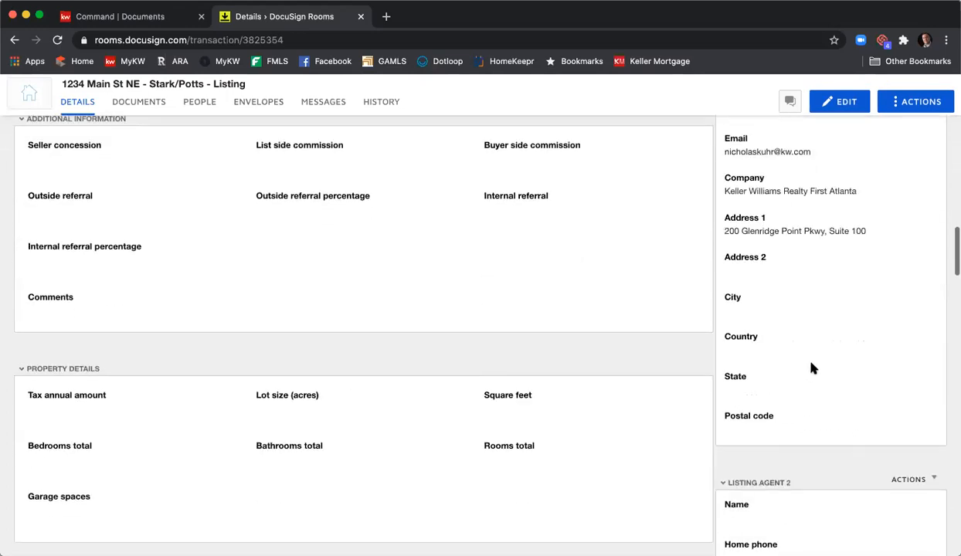
scroll(811, 363, "down", 5)
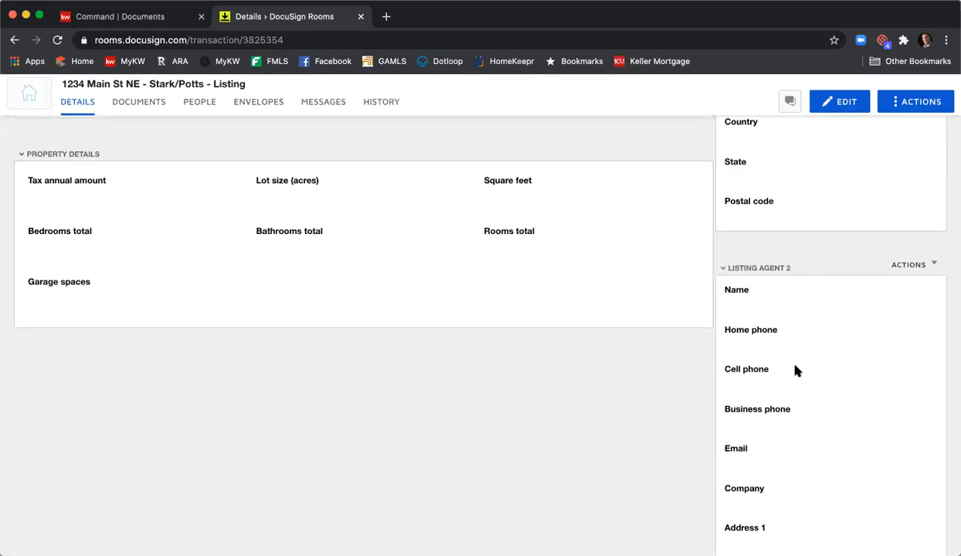
scroll(796, 370, "down", 13)
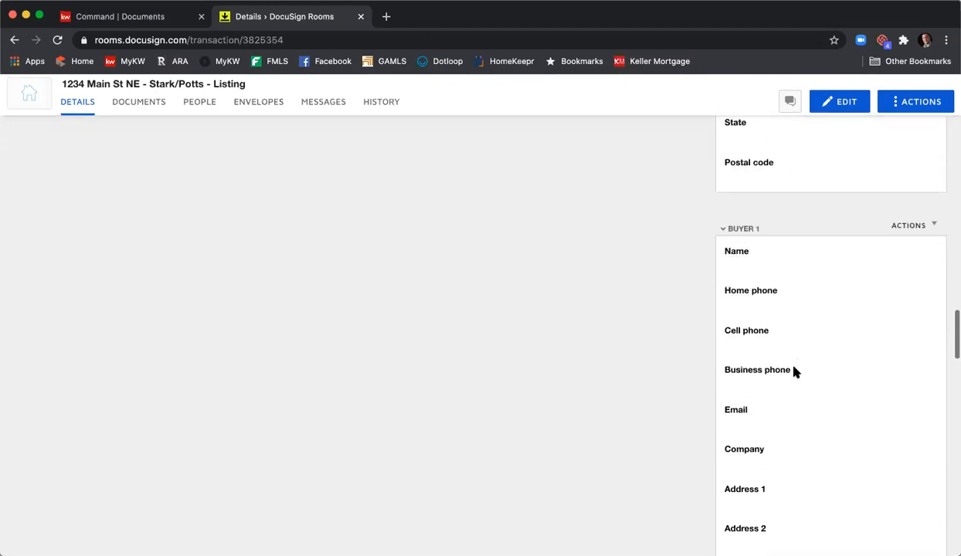
scroll(796, 372, "down", 2)
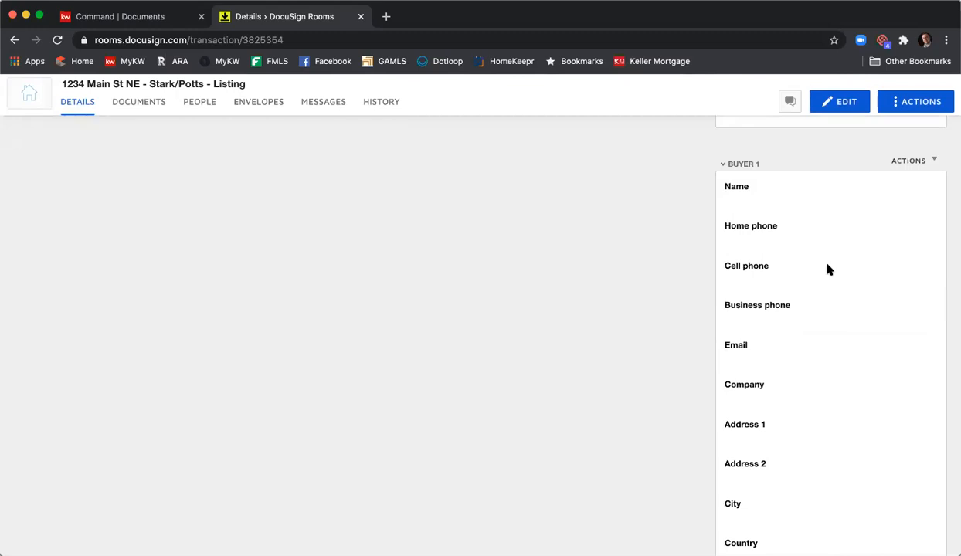
scroll(826, 270, "down", 12)
scroll(758, 371, "down", 10)
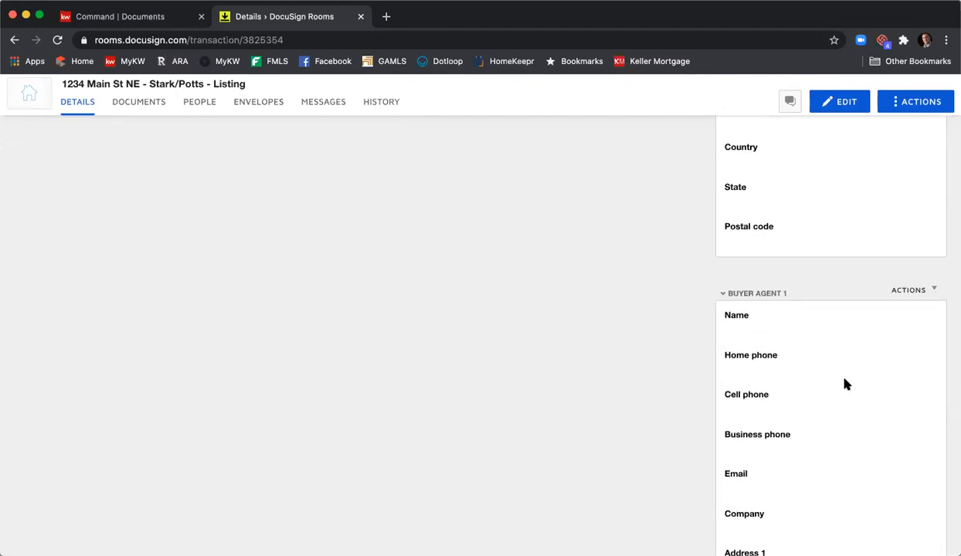
scroll(833, 375, "down", 8)
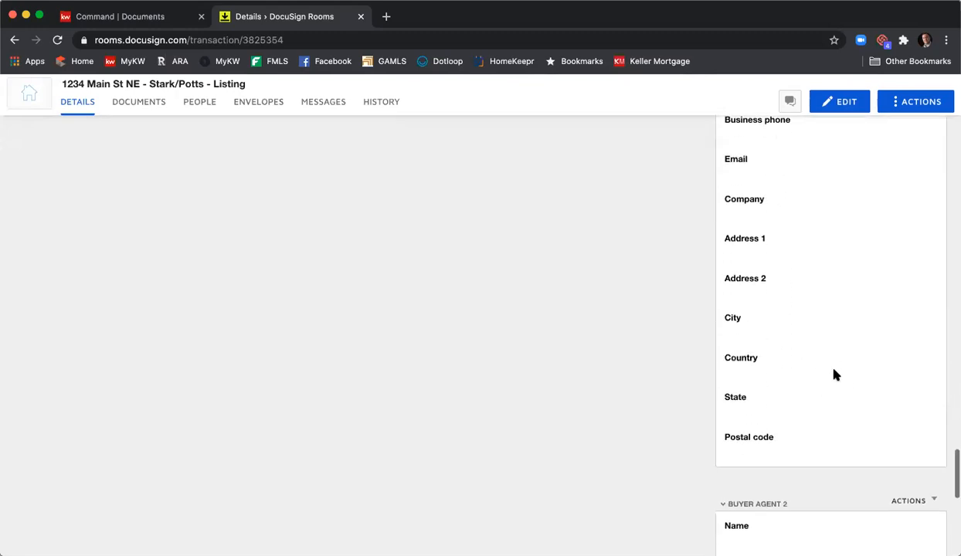
scroll(834, 378, "down", 7)
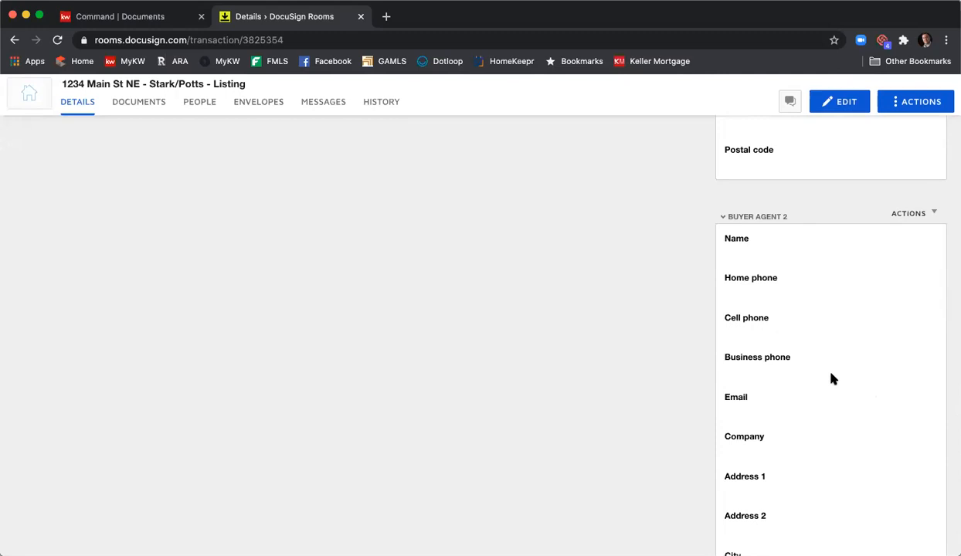
scroll(832, 378, "up", 8)
scroll(827, 378, "down", 1)
scroll(827, 379, "up", 10)
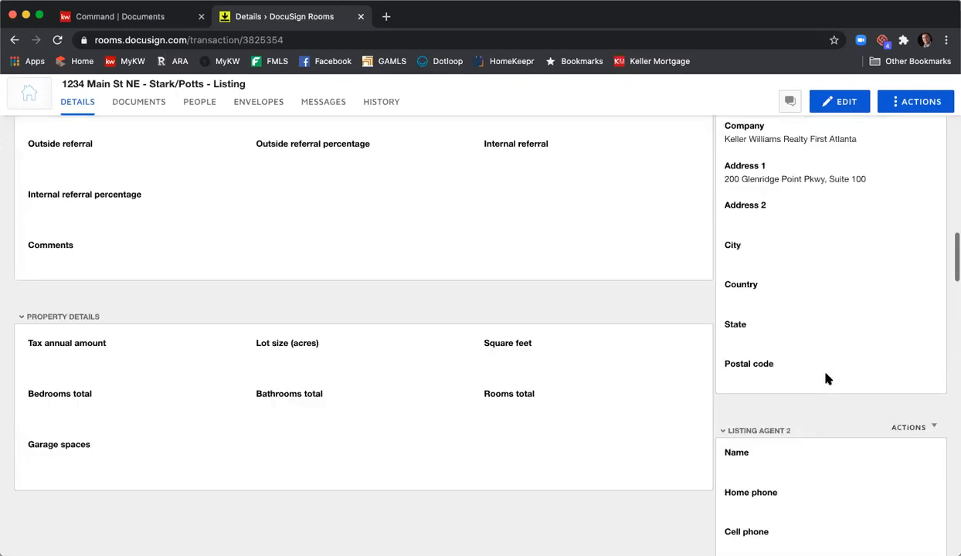
scroll(827, 378, "up", 10)
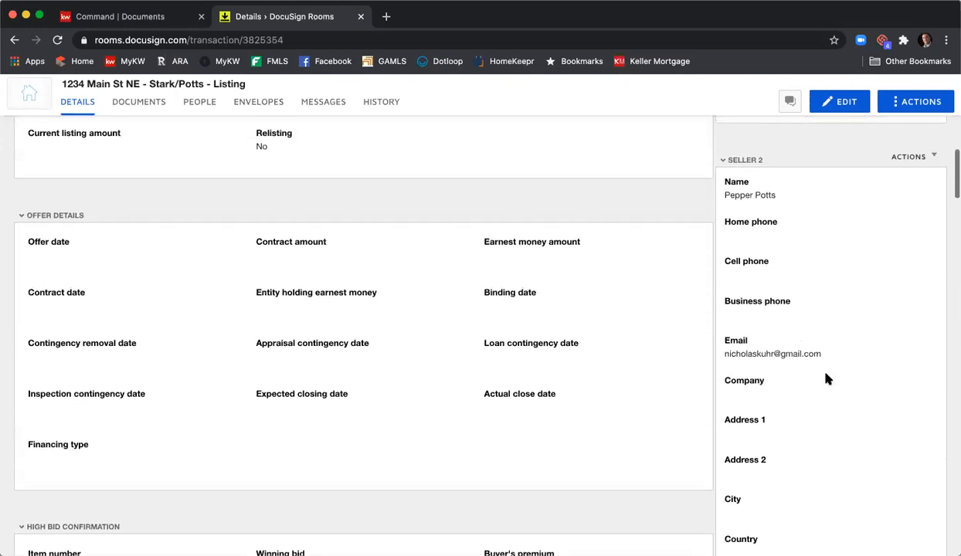
scroll(827, 379, "up", 10)
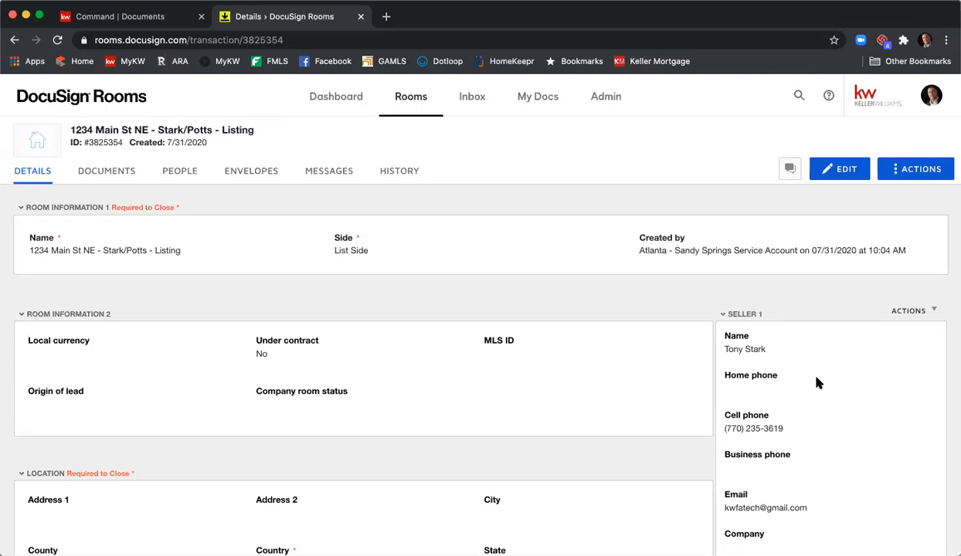
- Start editing the room details, setting the local currency to USD - United States Dollar and the MLS ID to 123456789
left_click(851, 173)
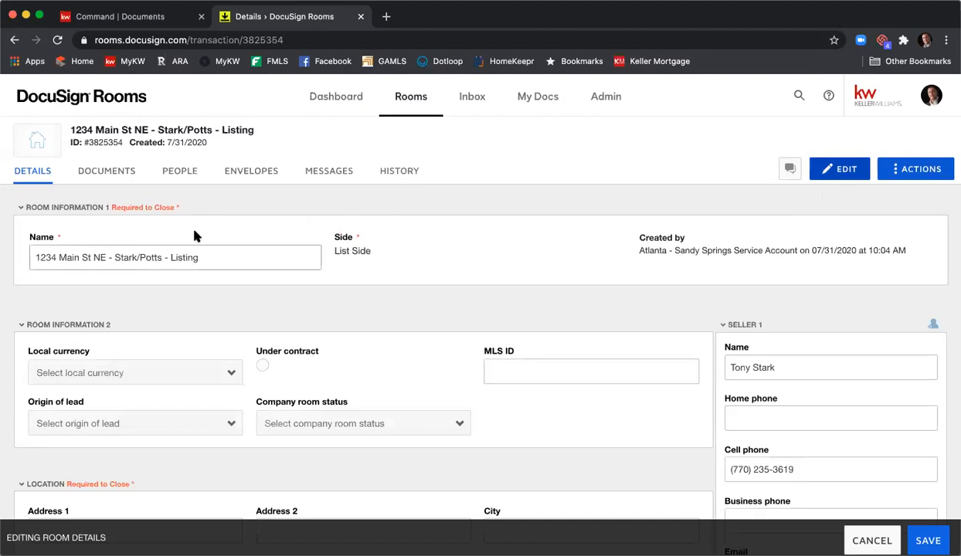
scroll(193, 228, "down", 3)
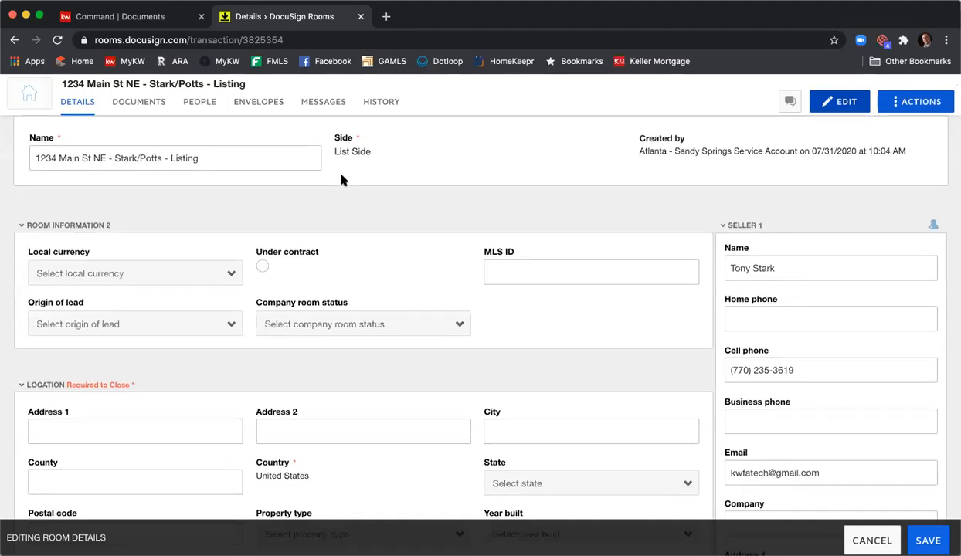
scroll(174, 192, "down", 1)
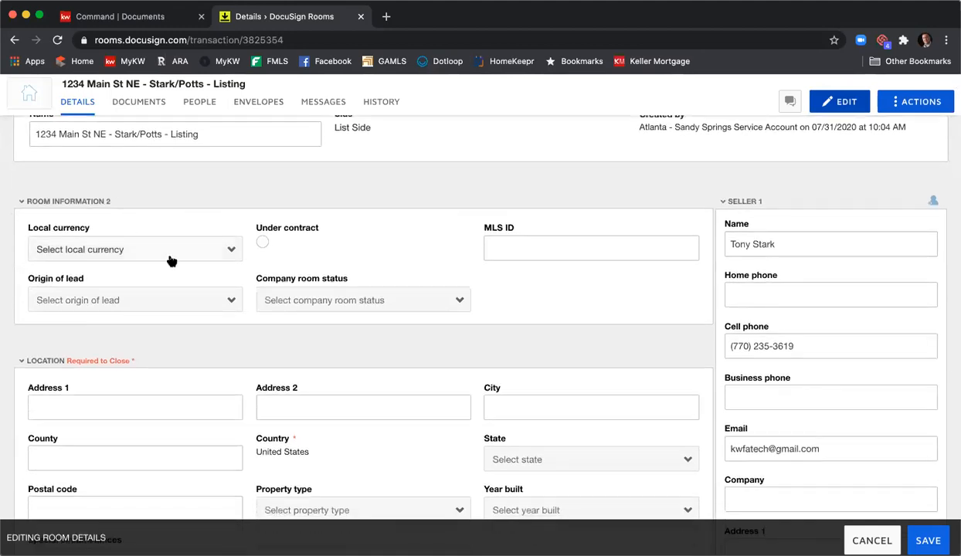
scroll(174, 257, "down", 1)
left_click(129, 224)
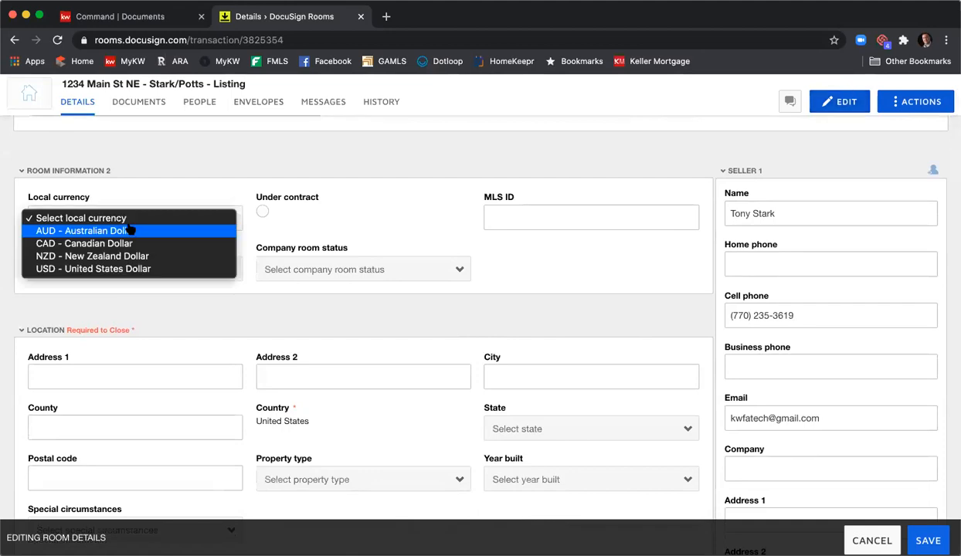
left_click(128, 269)
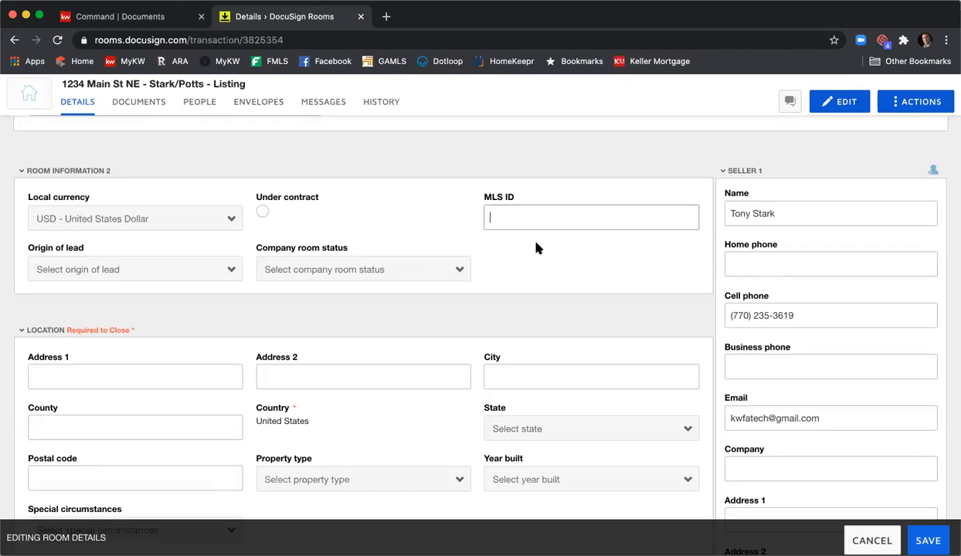
type("123456789")
scroll(365, 241, "down", 2)
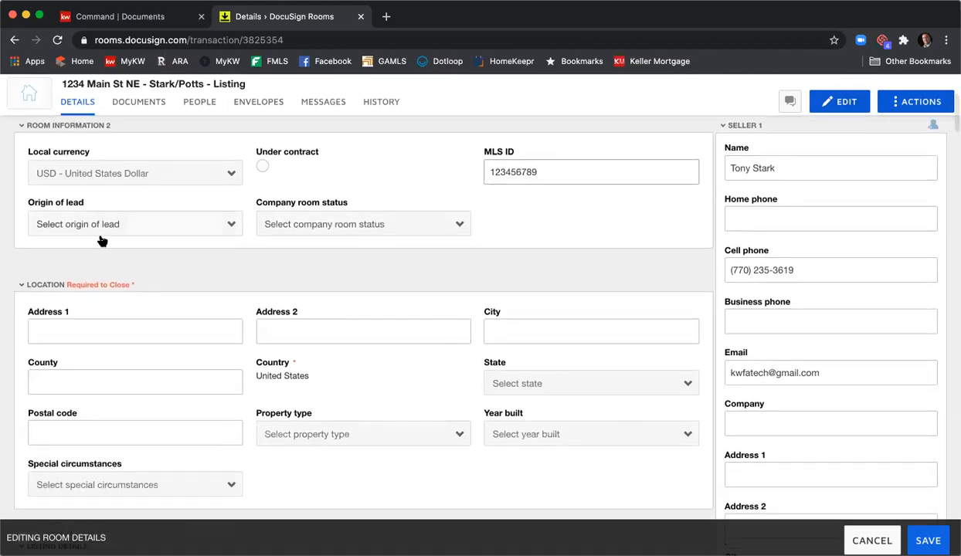
- Set the company room status to New Listing in the room information
scroll(224, 231, "down", 3)
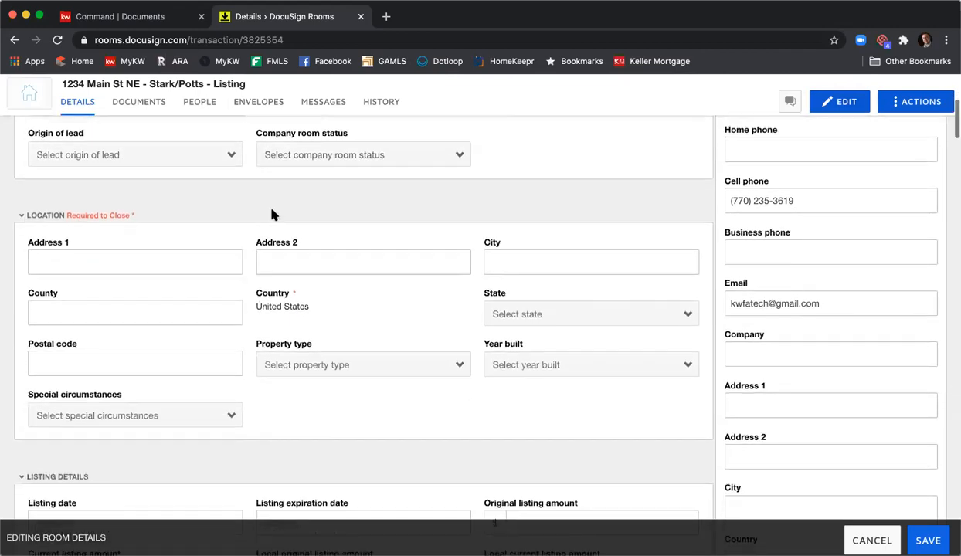
left_click(294, 158)
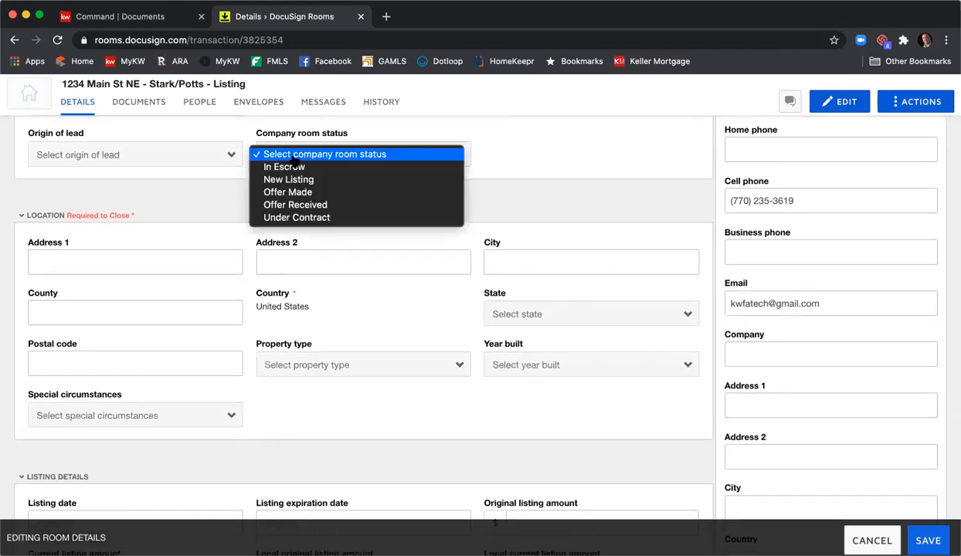
left_click(339, 180)
- Fill in the property's street address in the Location section and set the city to Atlanta
scroll(305, 181, "down", 2)
left_click(192, 220)
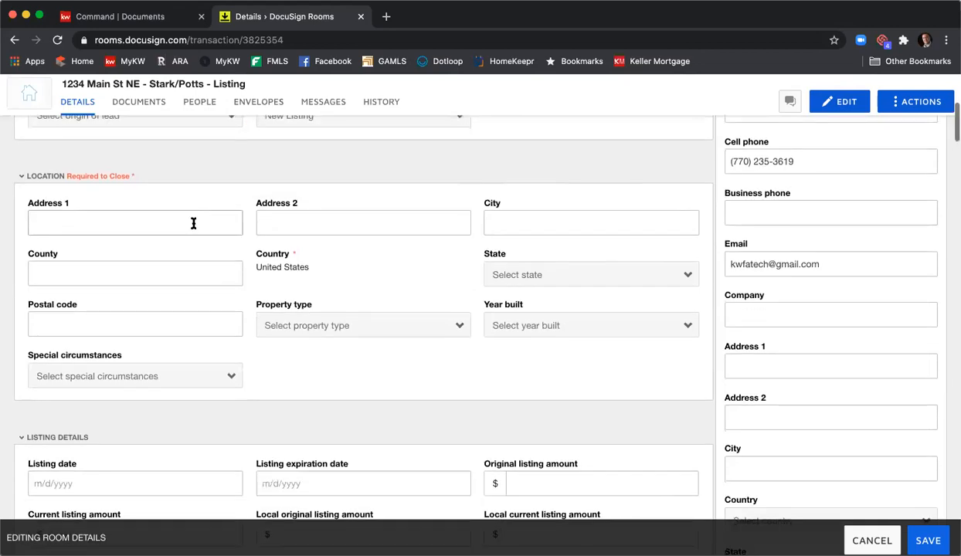
type("1234 Na")
key("BackSpace")
key("BackSpace")
type("Main St NE")
key("Tab")
- Set the property's county to Fulton and the state to Georgia, and enter its postal code
key("Tab")
type("Atlanta")
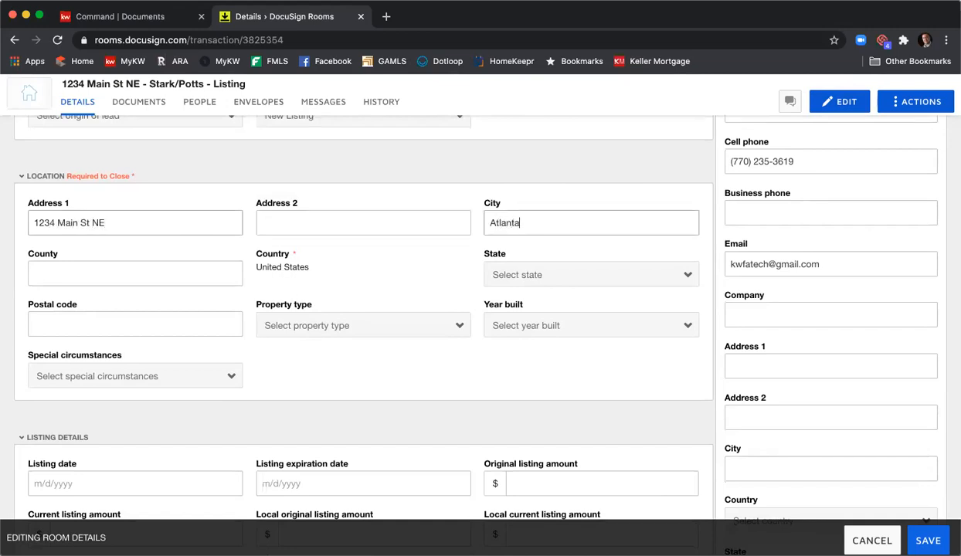
key("Tab")
type("Fulton")
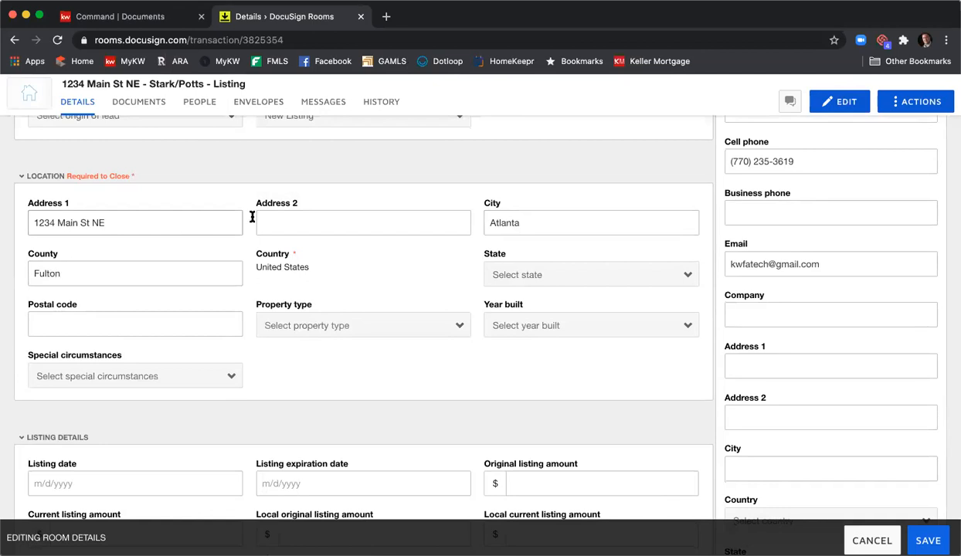
left_click(522, 263)
left_click(549, 503)
left_click(215, 329)
type("30342")
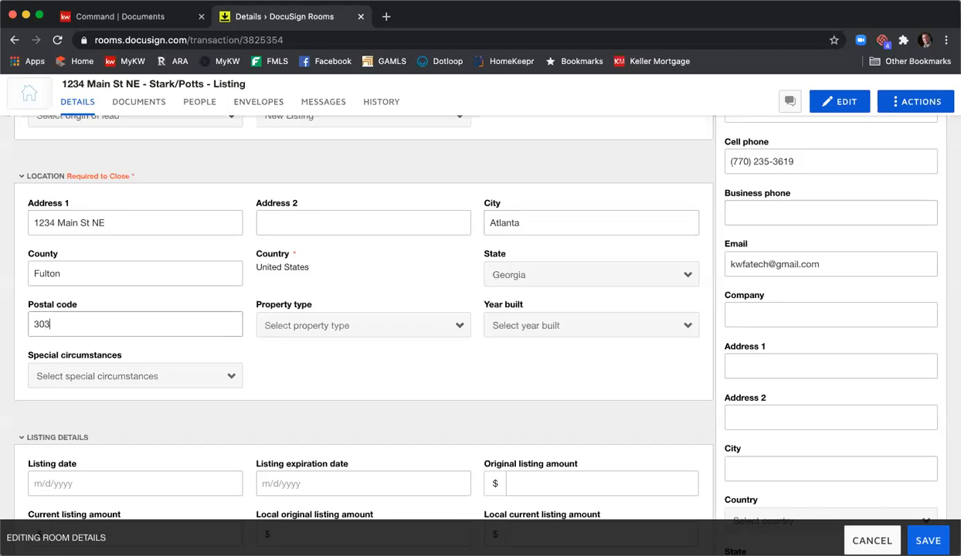
- Set the property type to Residential Detached and the year built to 2000, leaving special circumstances unselected
left_click(401, 333)
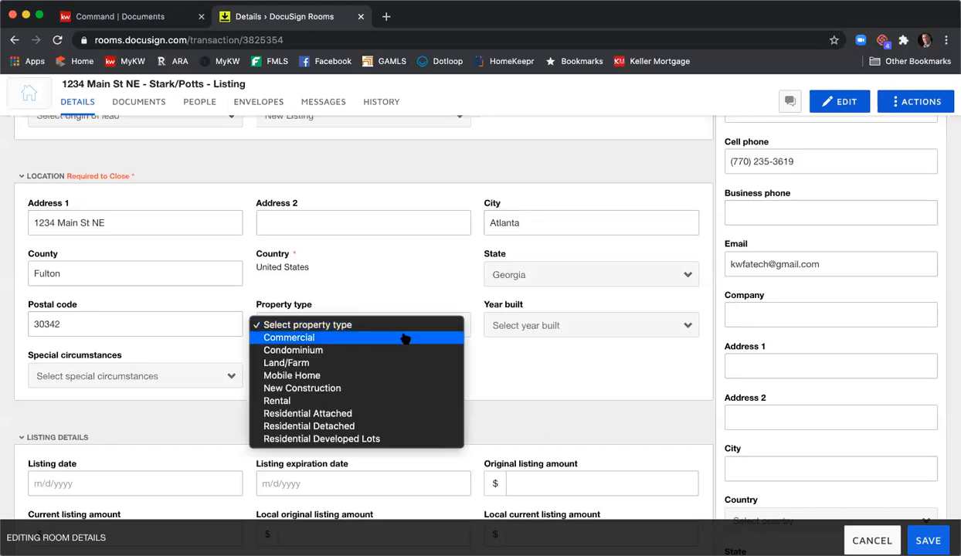
left_click(416, 426)
left_click(543, 333)
scroll(543, 425, "down", 10)
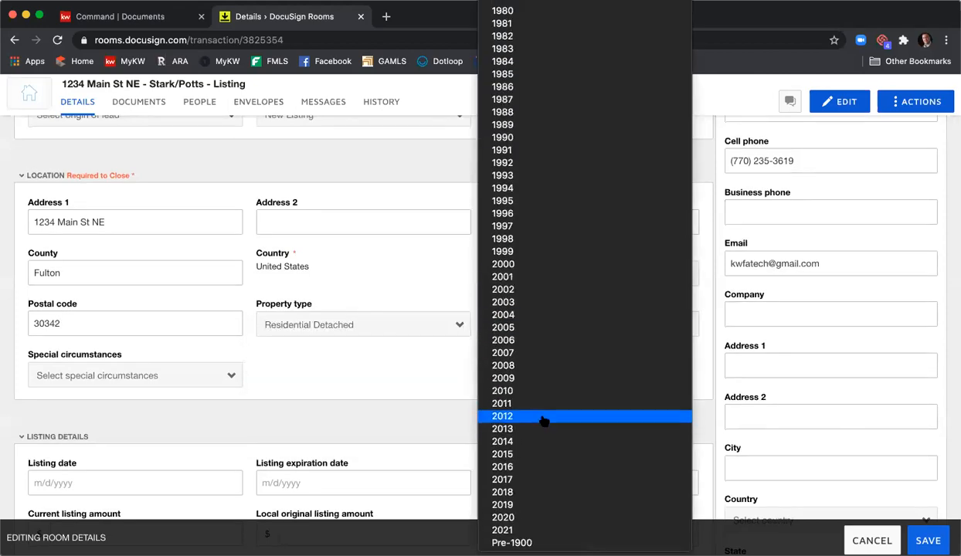
left_click(531, 265)
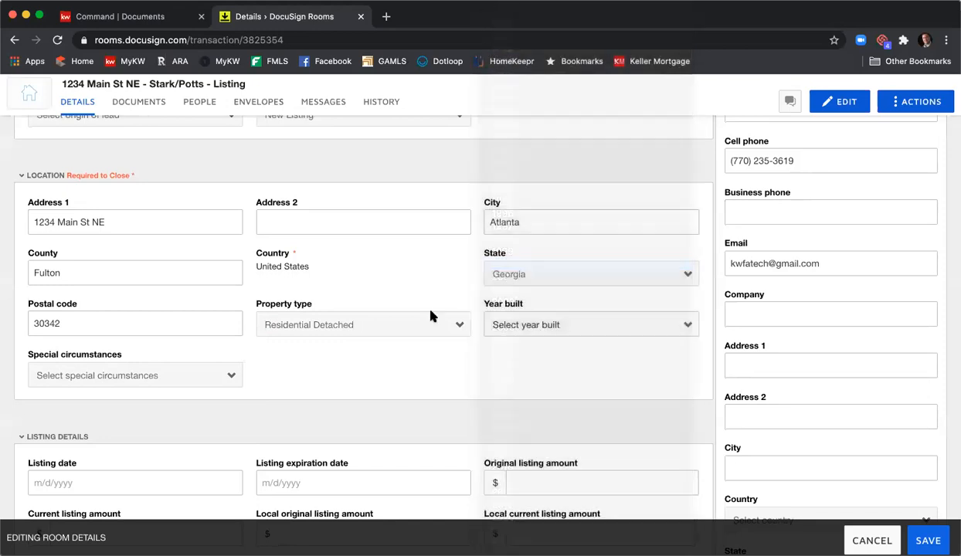
left_click(231, 377)
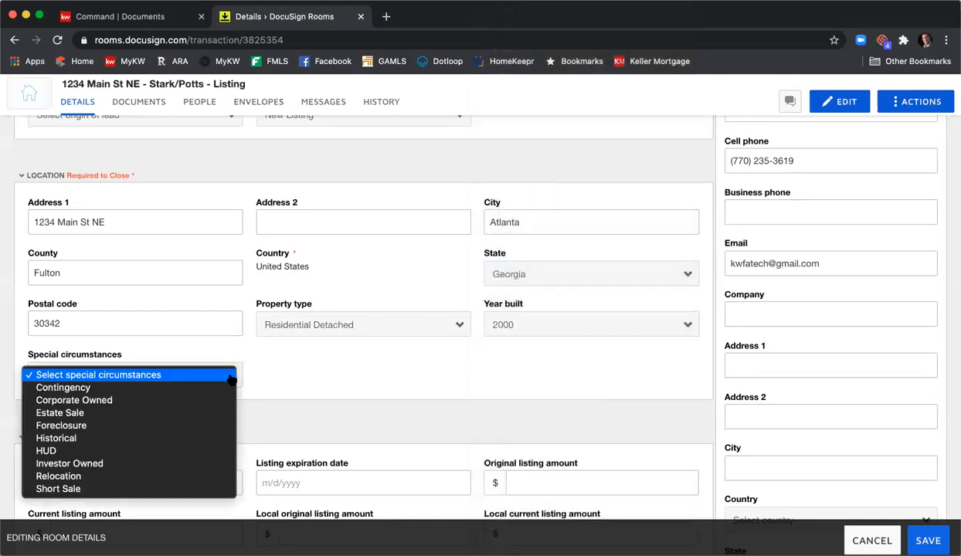
left_click(331, 350)
- Set the listing date to 8/1/2020 and the listing expiration date to 9/30/2020
scroll(331, 350, "down", 5)
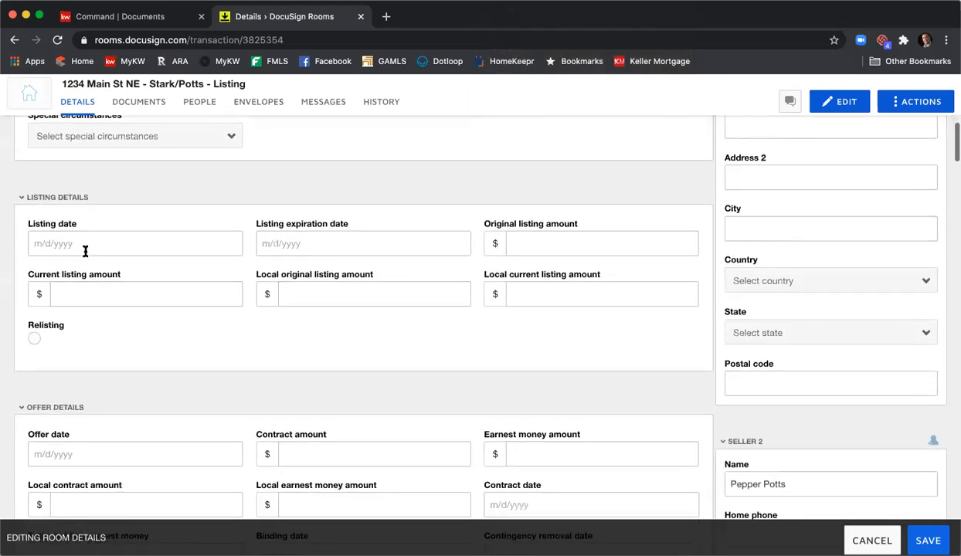
left_click(81, 246)
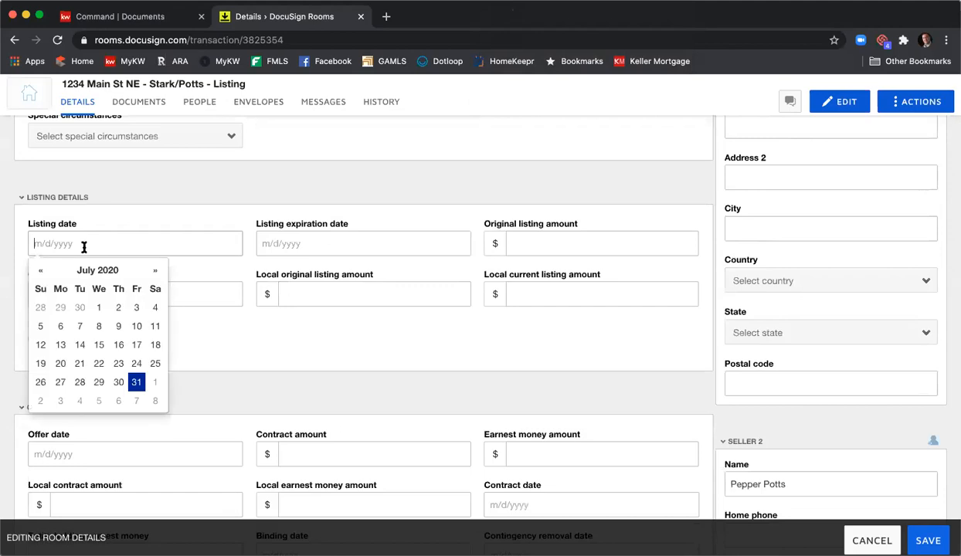
left_click(156, 383)
left_click(316, 244)
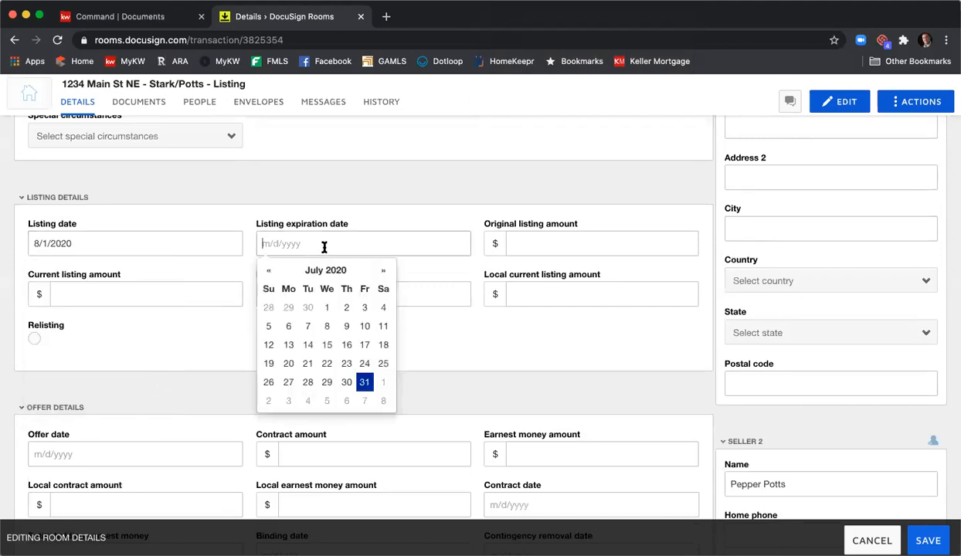
left_click(383, 270)
left_click(383, 270)
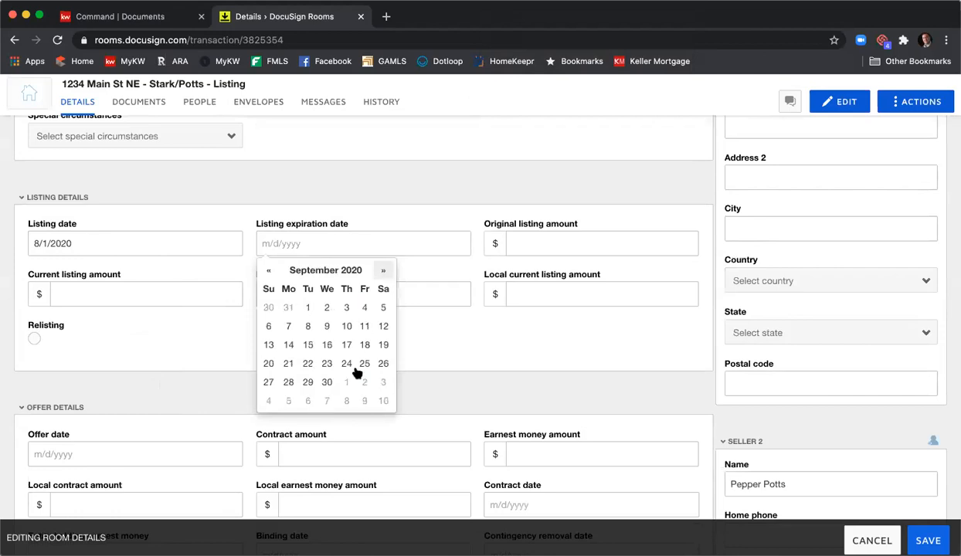
left_click(327, 382)
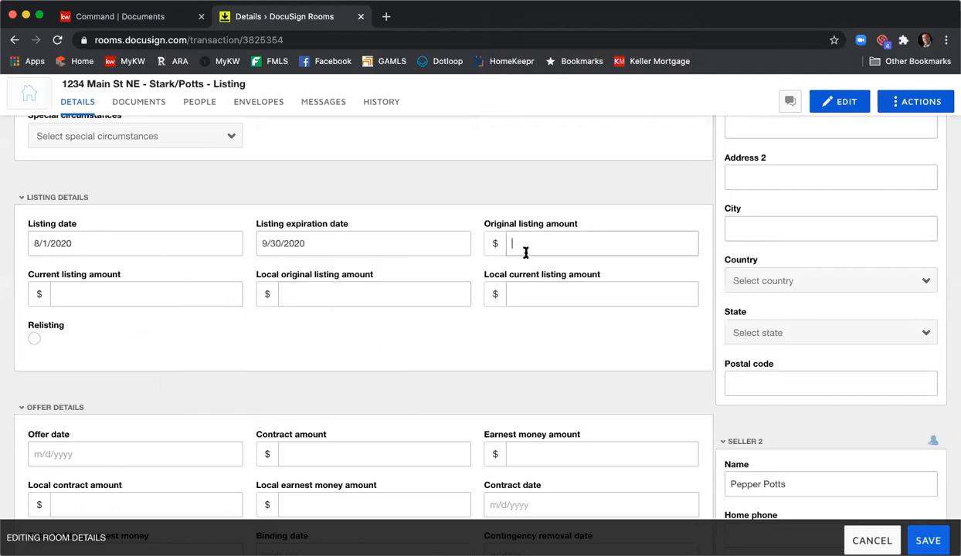
- Enter 425000 as the original, current, local original and local current listing amounts
left_click(529, 244)
type("425000")
key("Tab")
type("425000")
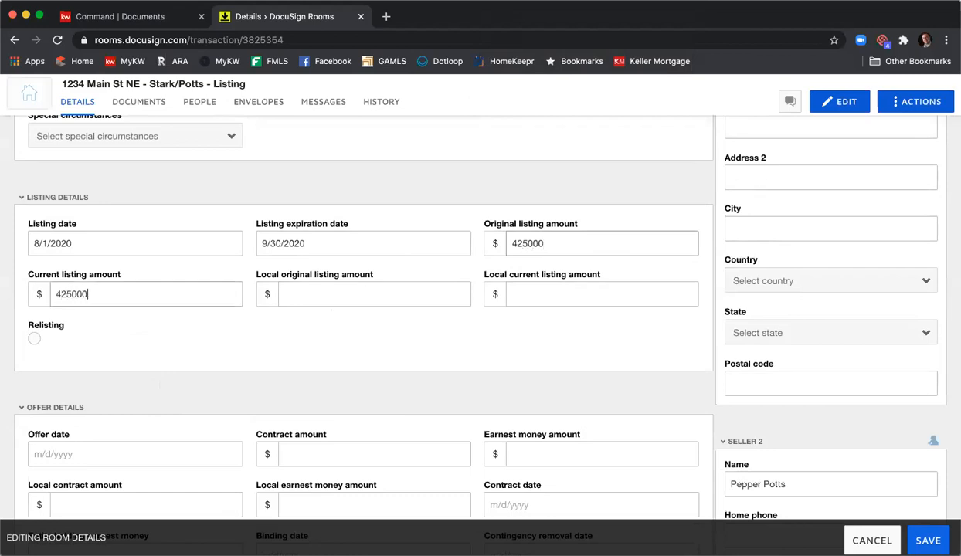
key("Tab")
type("425000")
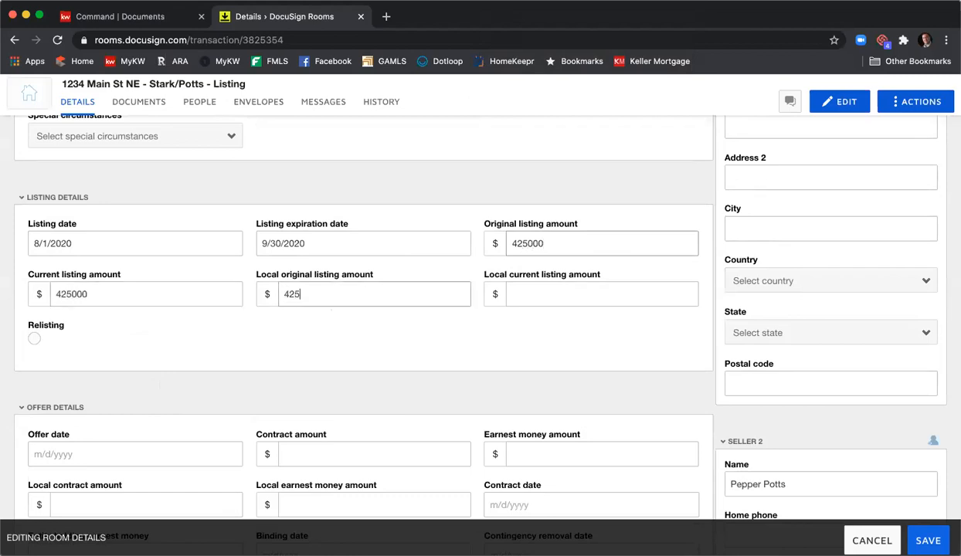
key("Tab")
type("425000")
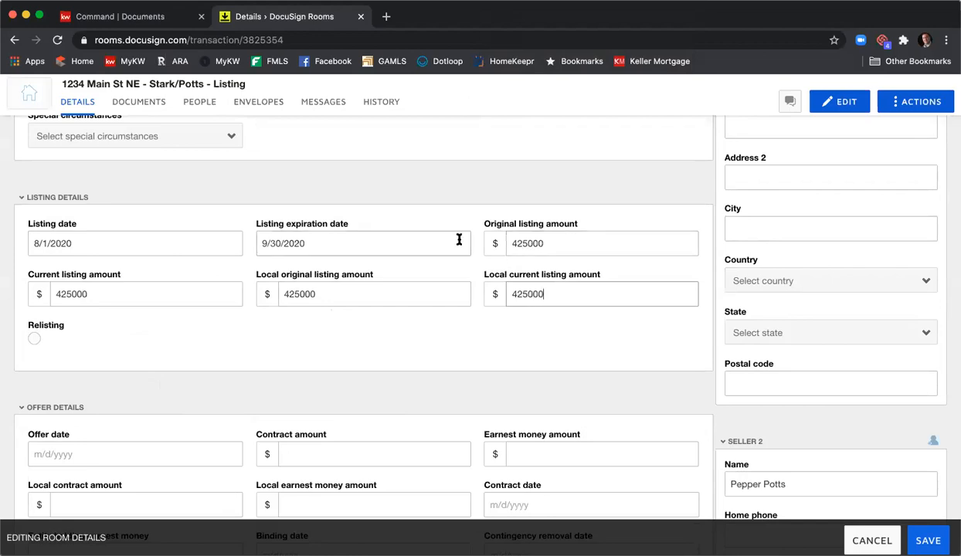
- Set both the list side commission and the buyer side commission to 3% in the additional information
scroll(459, 240, "down", 5)
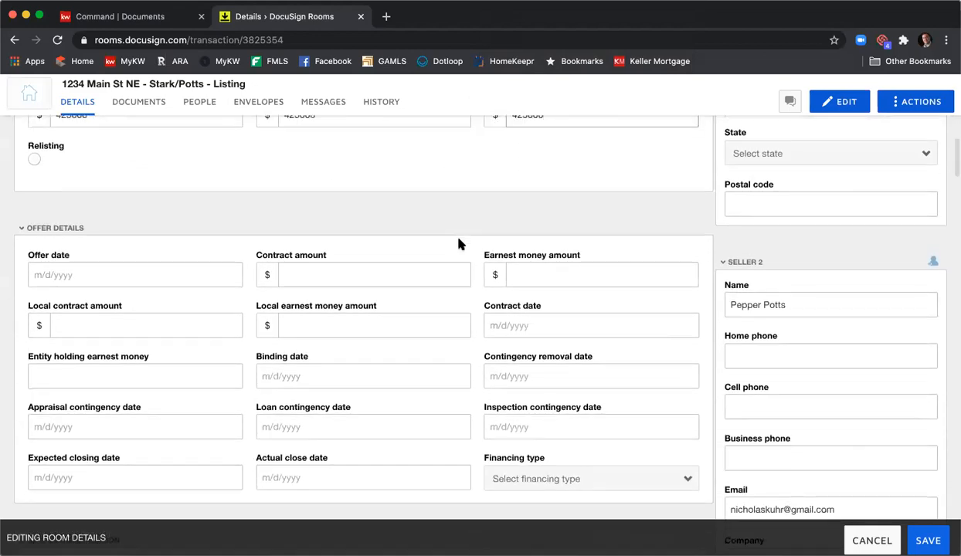
scroll(459, 243, "down", 6)
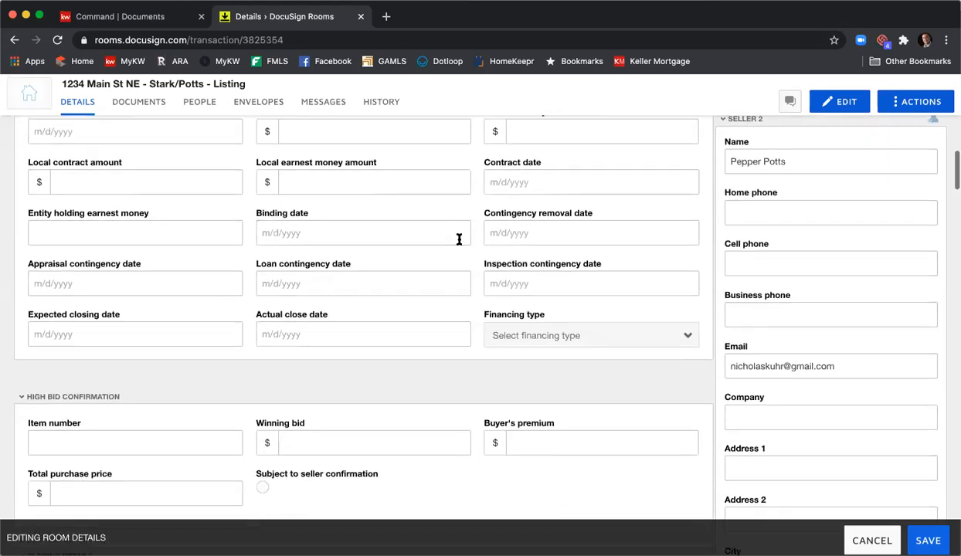
scroll(459, 240, "down", 9)
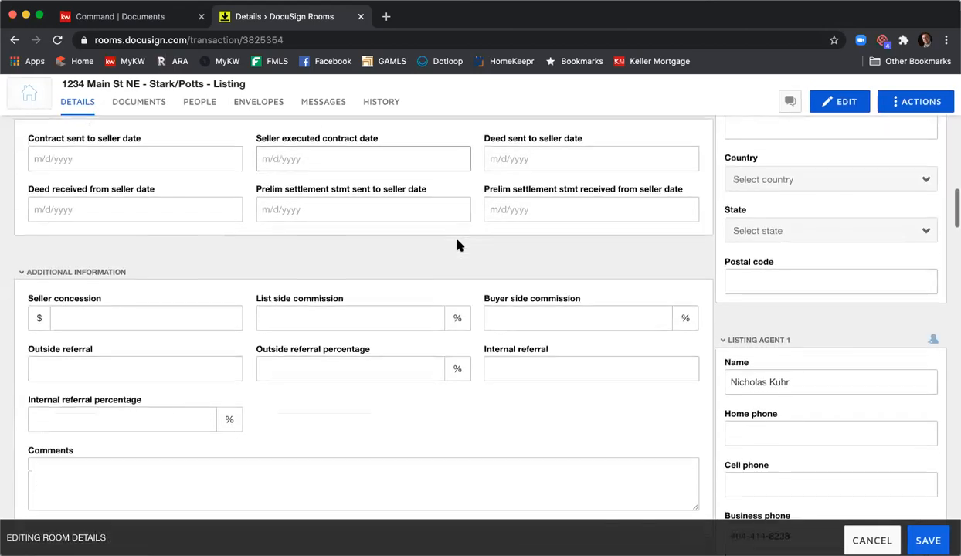
scroll(457, 242, "down", 2)
left_click(385, 260)
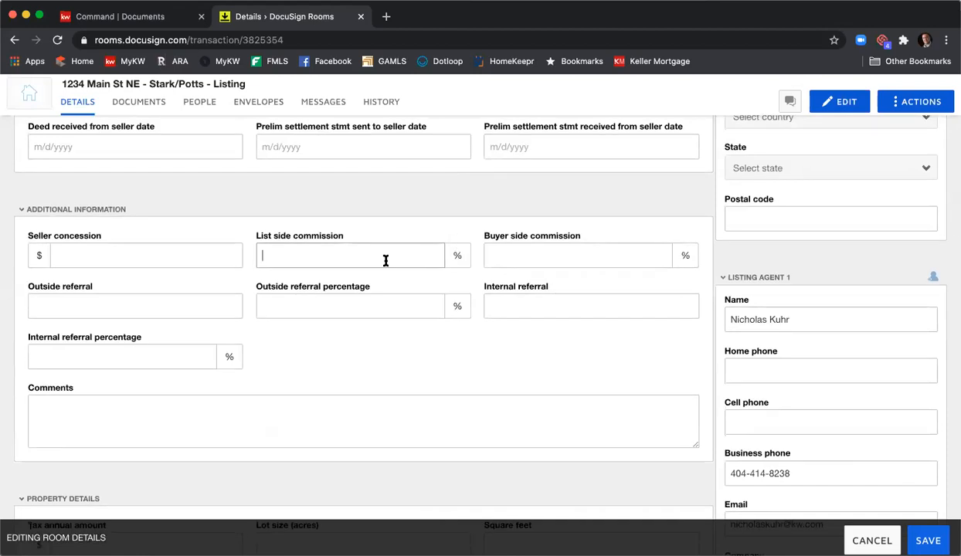
type("3")
key("Tab")
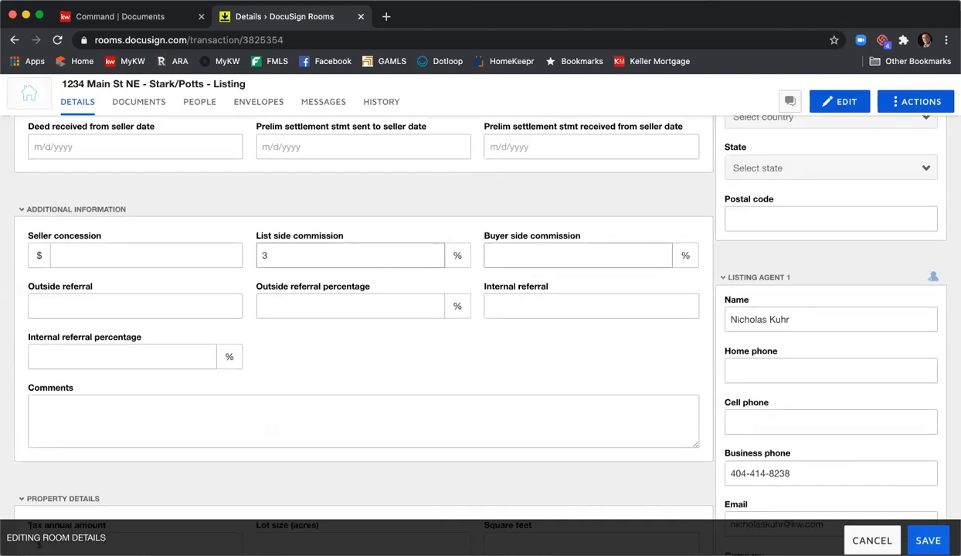
type("3")
- Review the property details, the completed room information, and the contact fields for both sellers and the first listing agent
scroll(363, 325, "down", 8)
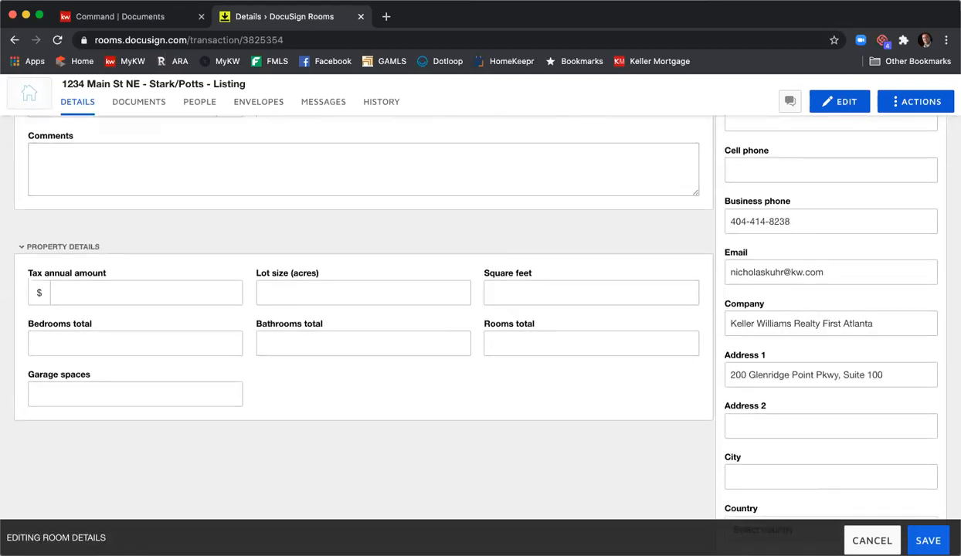
scroll(386, 264, "up", 20)
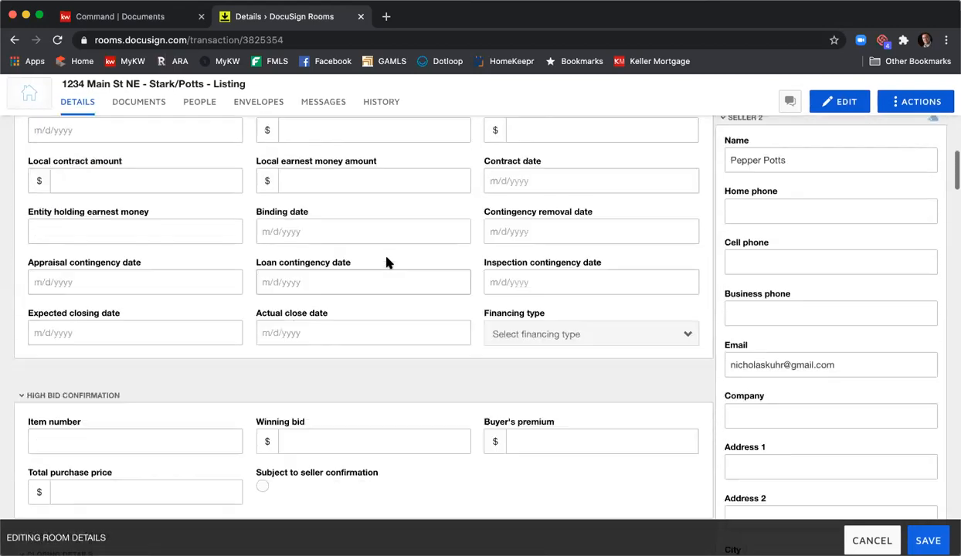
scroll(387, 265, "up", 5)
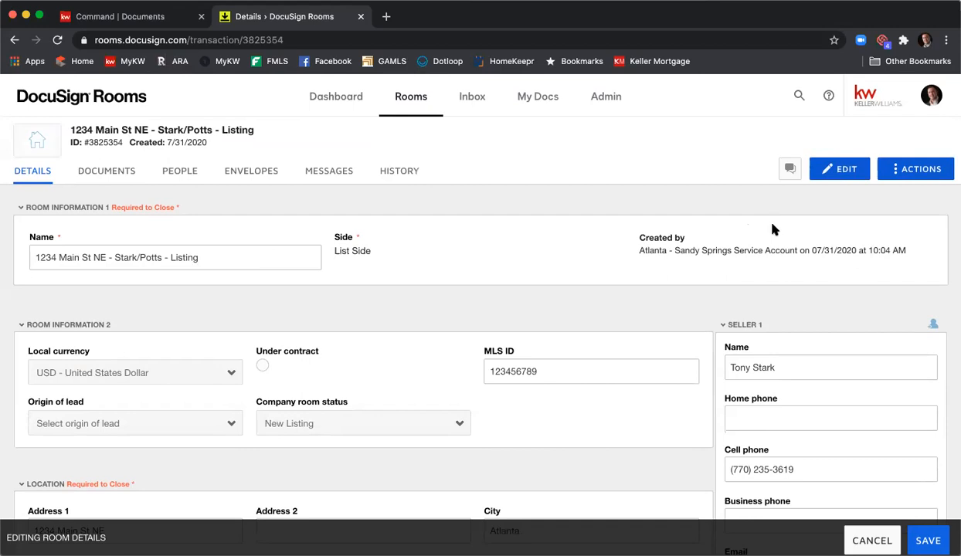
scroll(862, 220, "down", 5)
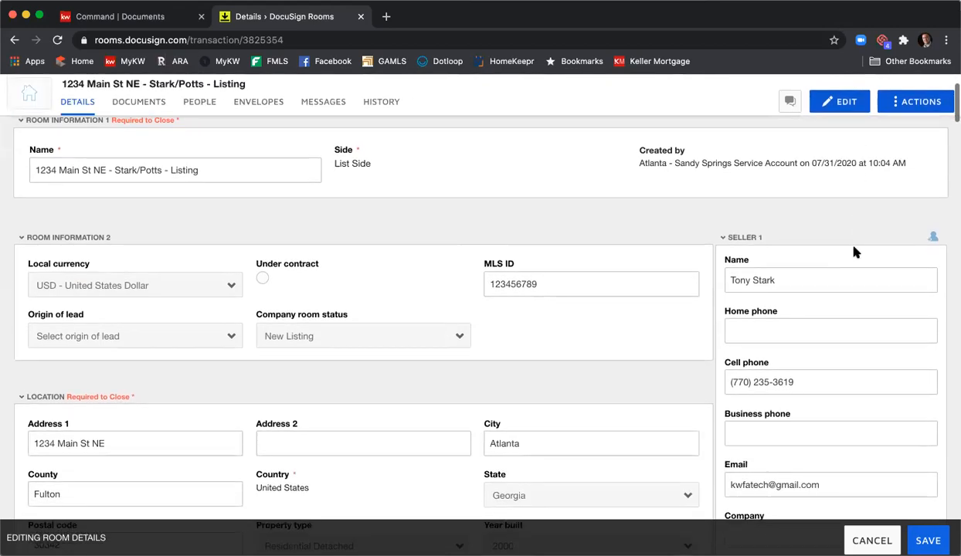
scroll(817, 302, "down", 1)
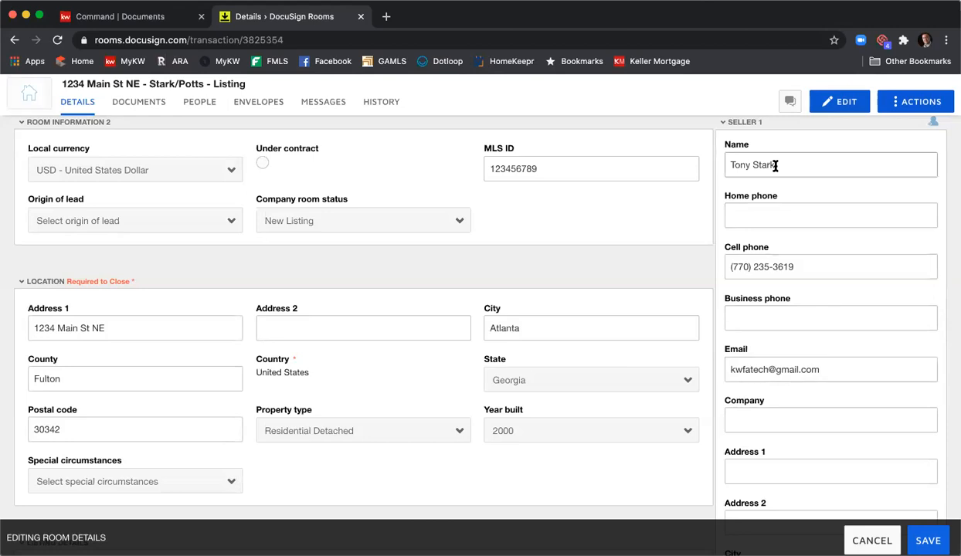
scroll(821, 357, "down", 8)
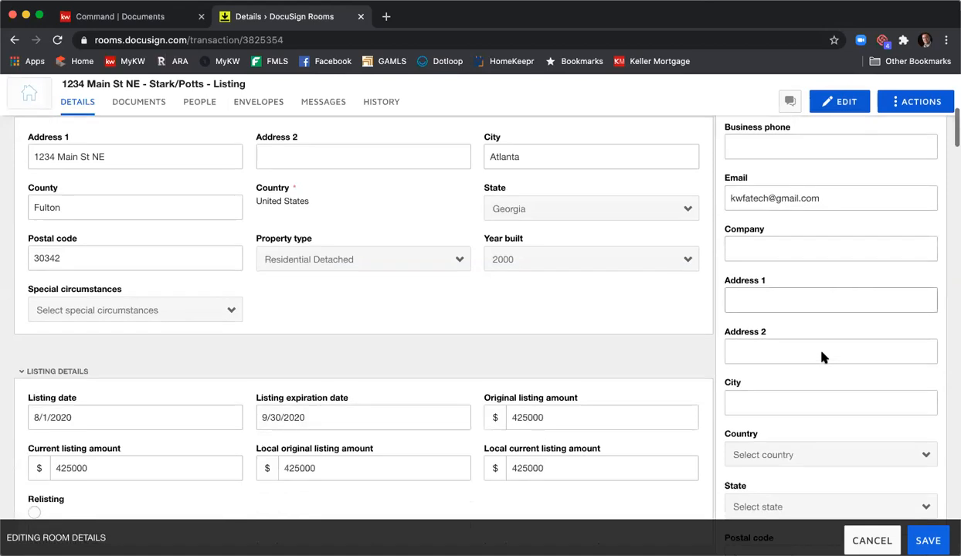
scroll(824, 354, "down", 3)
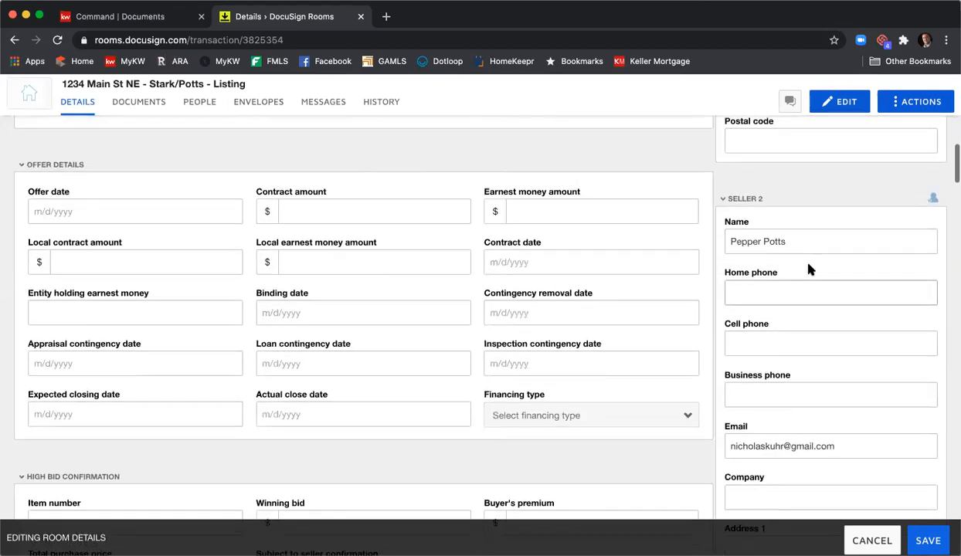
scroll(816, 392, "down", 5)
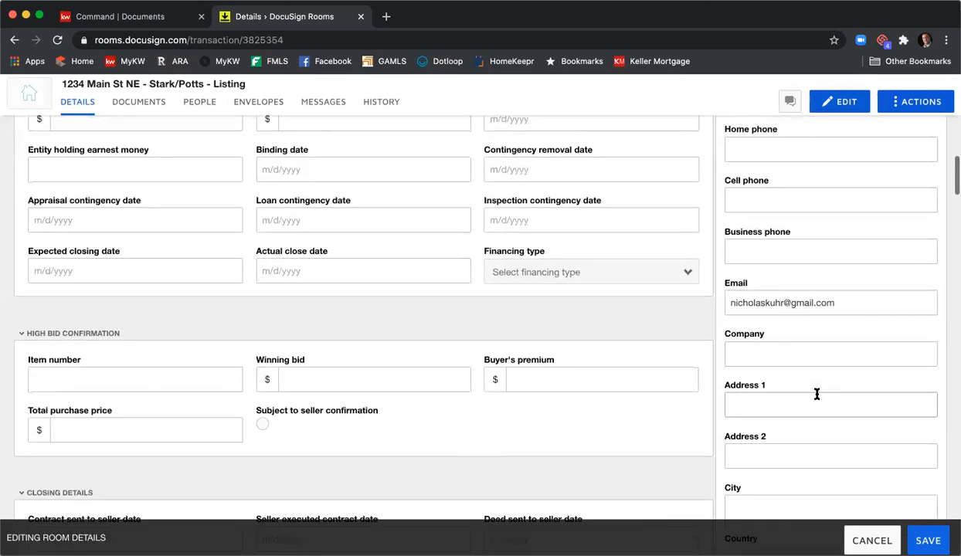
scroll(820, 390, "down", 5)
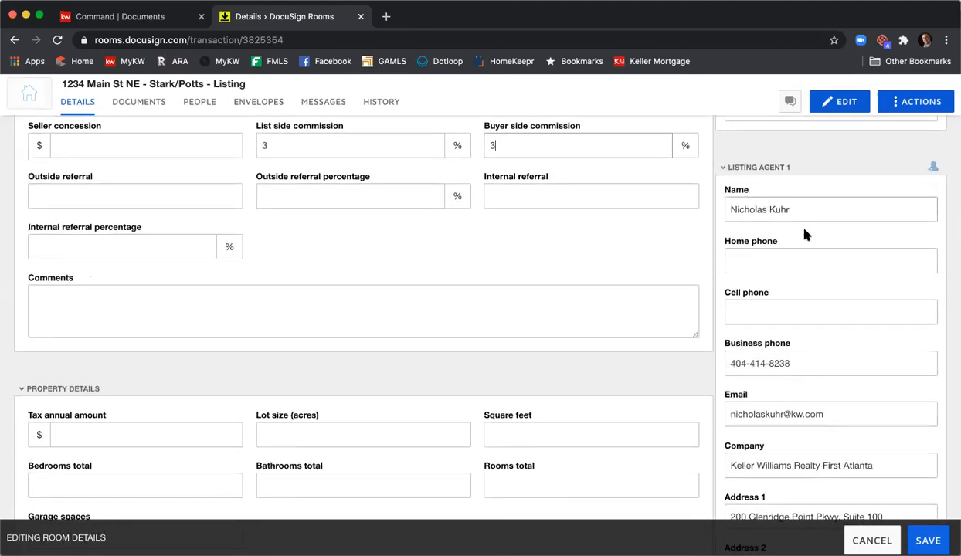
- Enter the cell phone number for the first listing agent
scroll(808, 255, "down", 1)
left_click(792, 261)
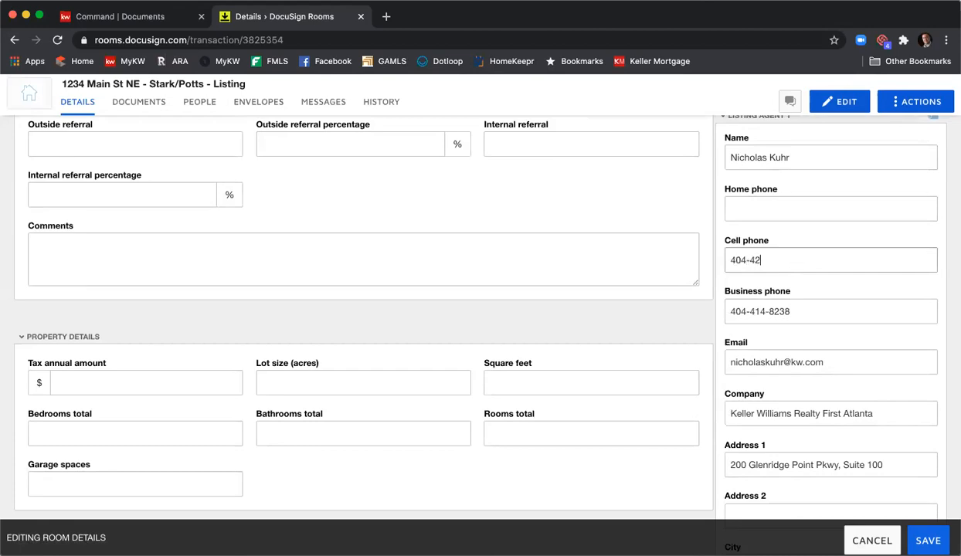
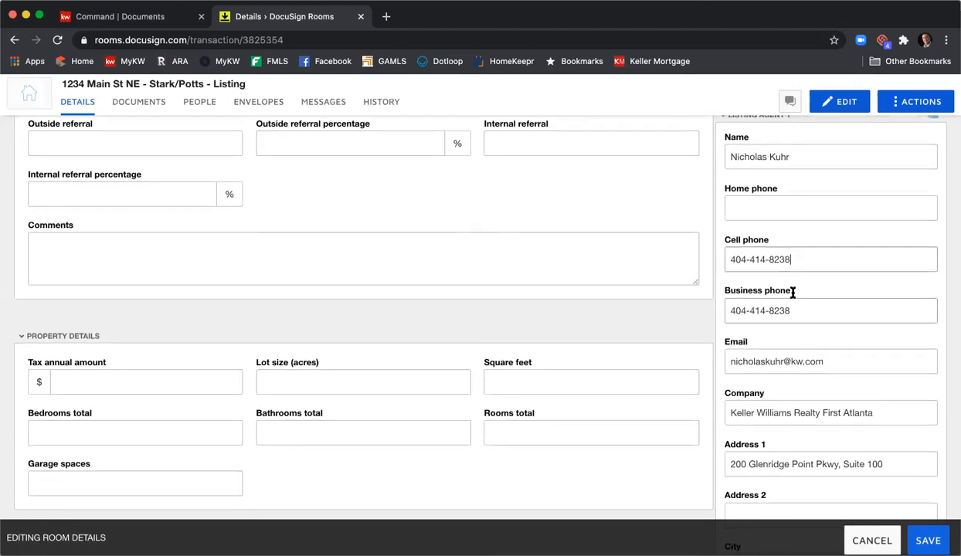
scroll(791, 293, "down", 1)
scroll(815, 317, "down", 2)
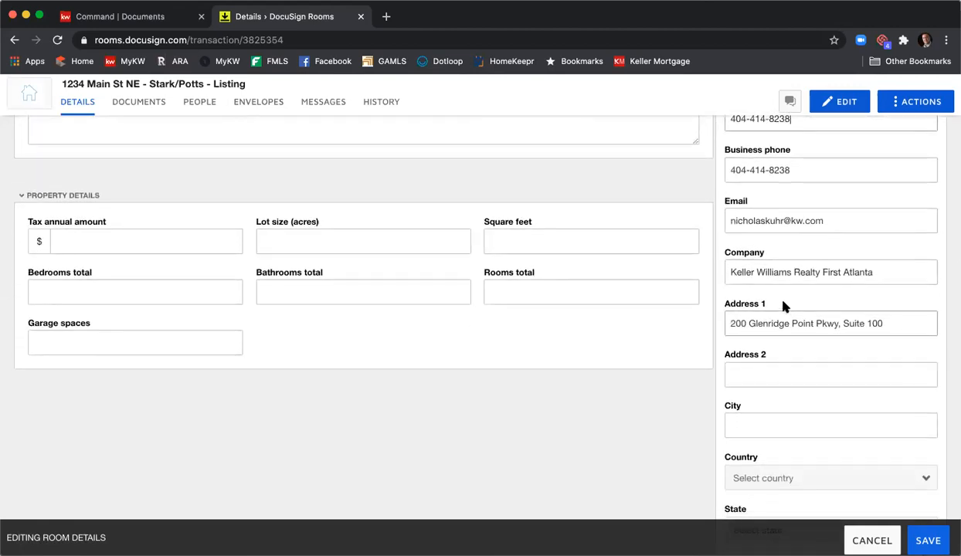
- Change the first listing agent's company name to Keller Williams First Atlanta
double_click(805, 273)
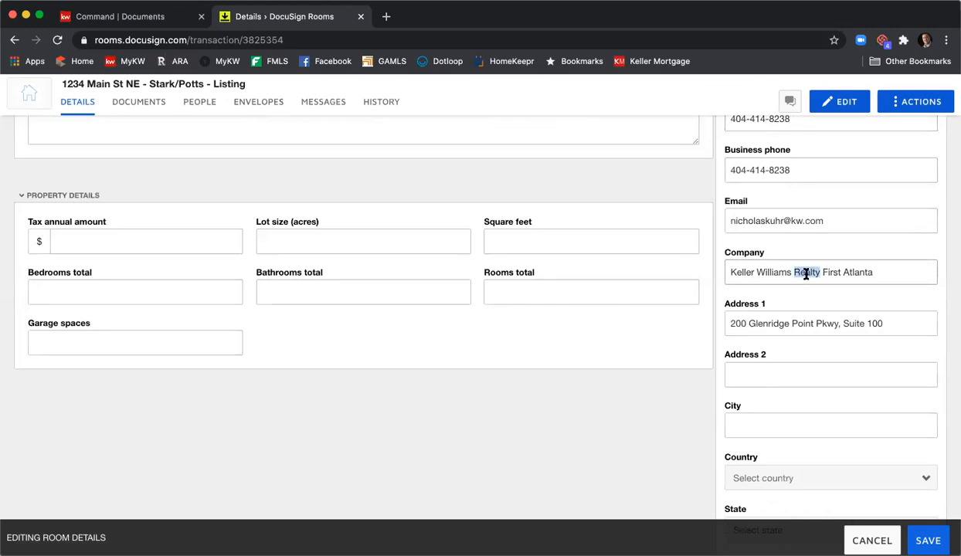
key("BackSpace")
key("BackSpace")
- Enter Atlanta as the city for the first listing agent
scroll(709, 288, "down", 1)
scroll(709, 288, "down", 3)
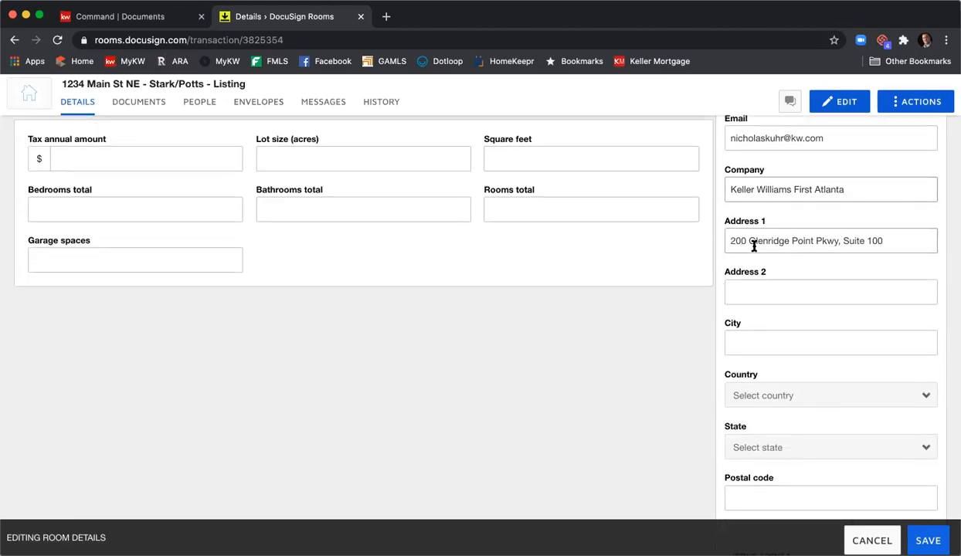
left_click(755, 338)
type("Artla")
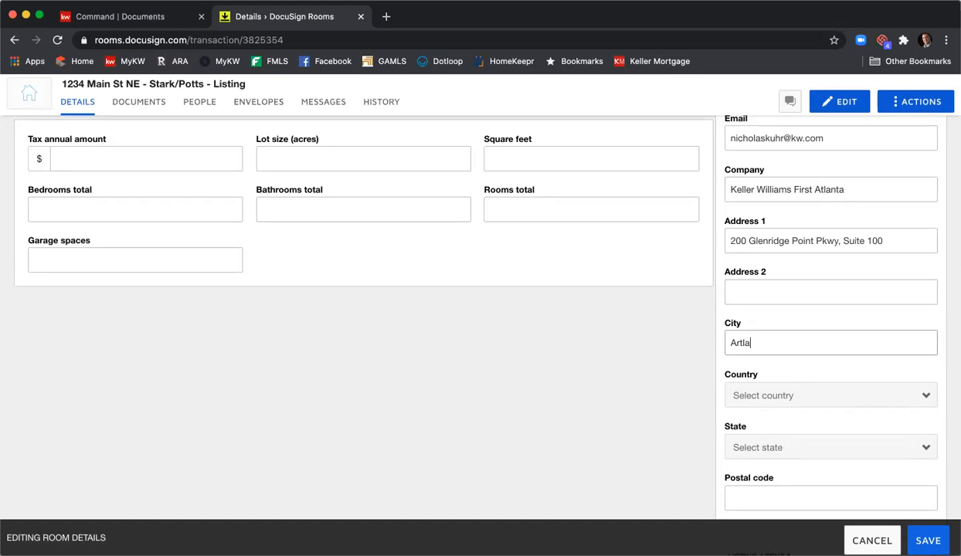
key("BackSpace")
key("BackSpace")
key("BackSpace")
key("BackSpace")
type("tlanta")
- Set the first listing agent's country to United States and state to Georgia, and enter the postal code
scroll(763, 345, "down", 2)
left_click(763, 343)
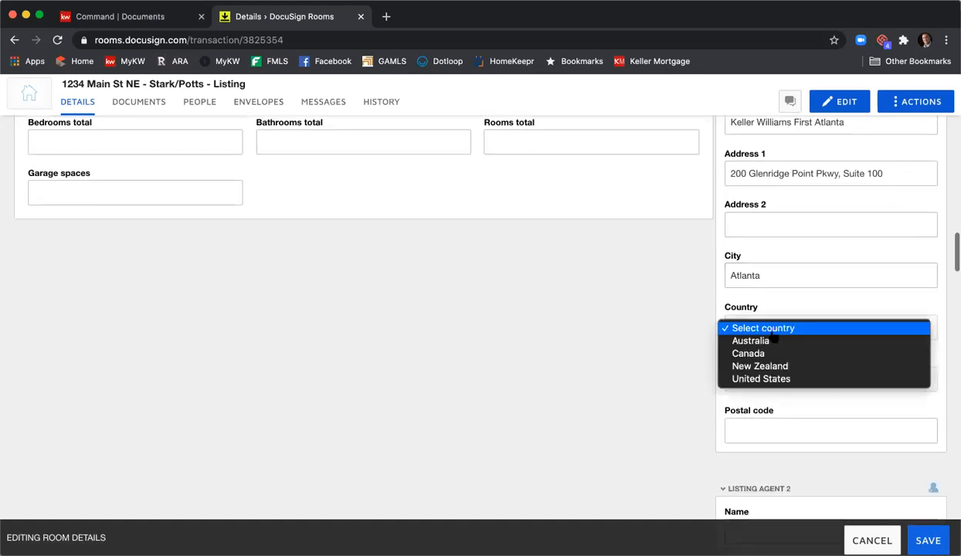
left_click(775, 378)
left_click(775, 374)
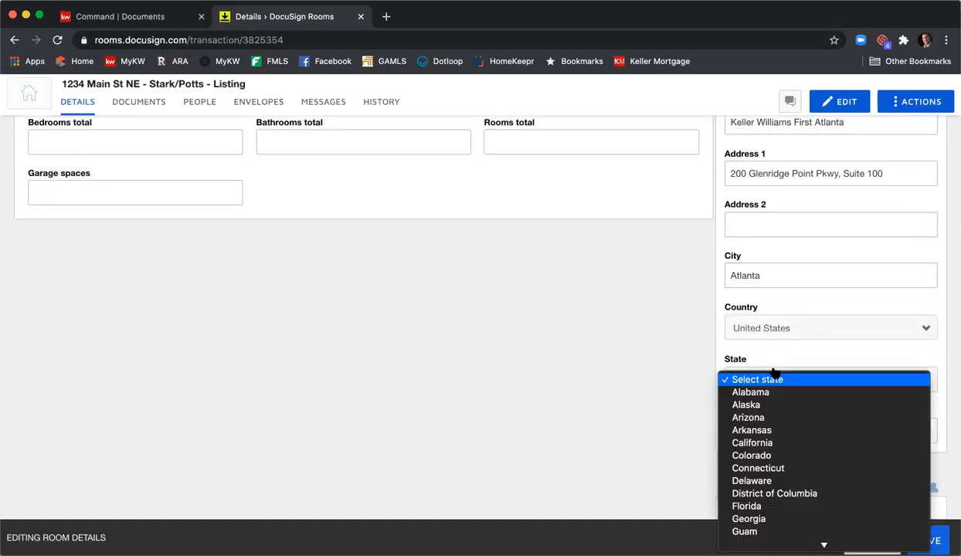
left_click(797, 518)
left_click(802, 427)
type("30342")
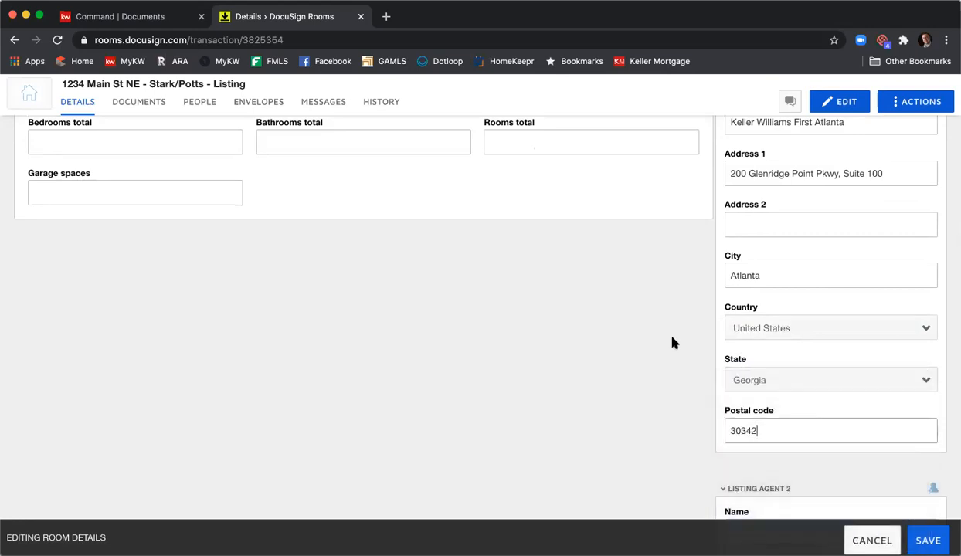
- Review the second listing agent and first buyer contact sections, and save the room details
scroll(672, 342, "down", 3)
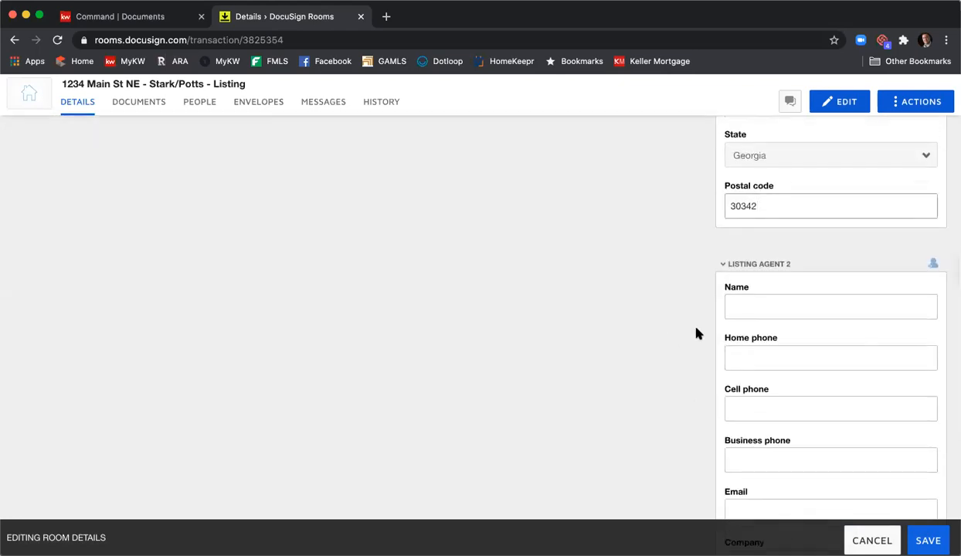
scroll(697, 332, "down", 5)
scroll(698, 323, "down", 11)
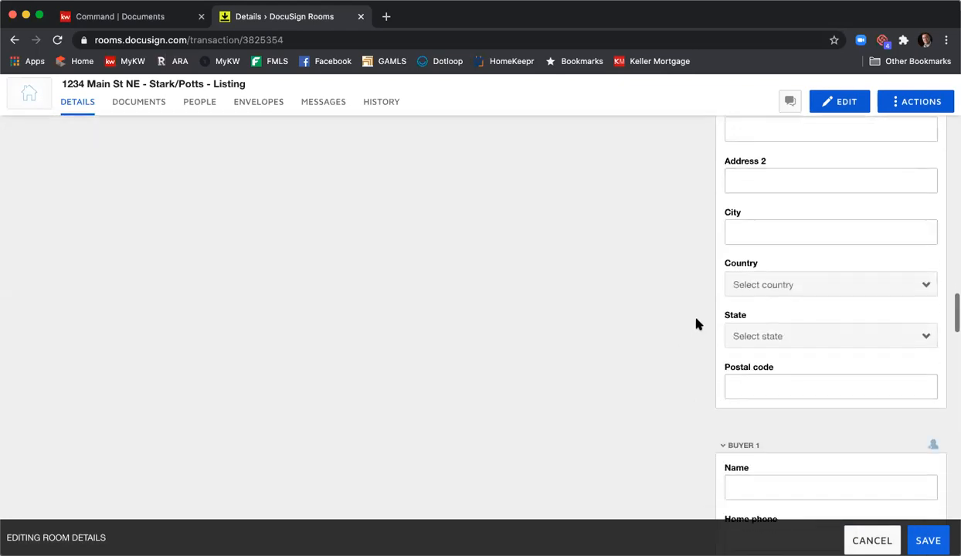
scroll(697, 322, "up", 5)
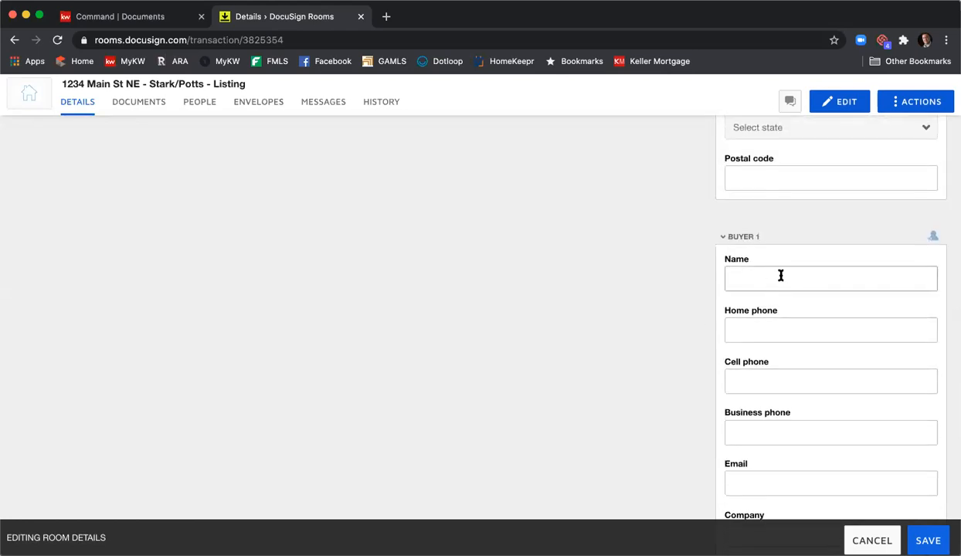
scroll(782, 275, "up", 15)
scroll(782, 275, "up", 10)
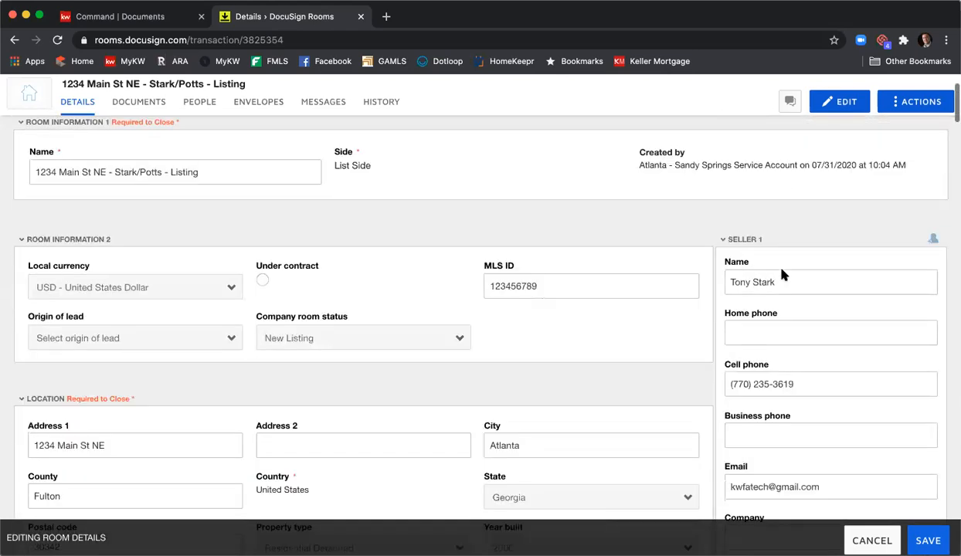
left_click(913, 533)
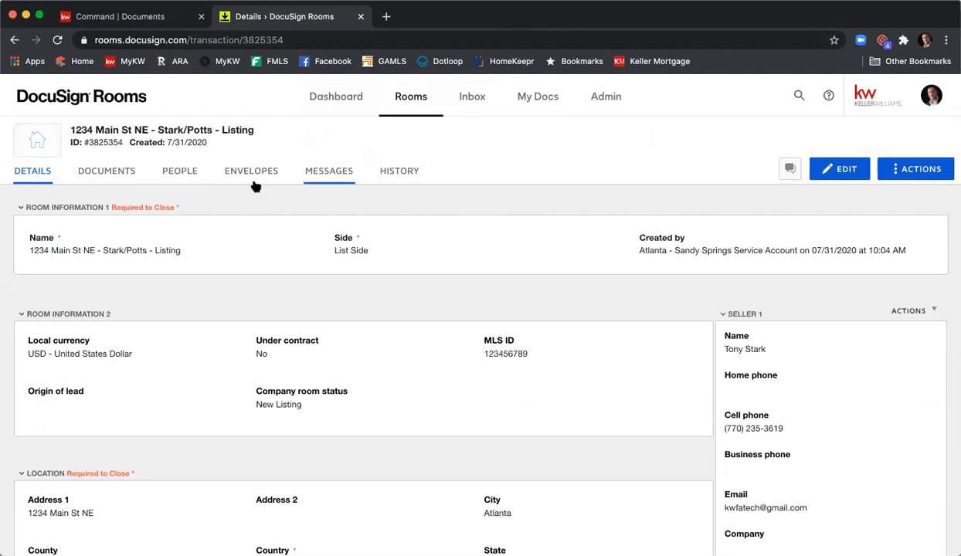
- Start adding DocuSign Forms to the room's documents from the GAR - Georgia Association of Realtors library
left_click(91, 179)
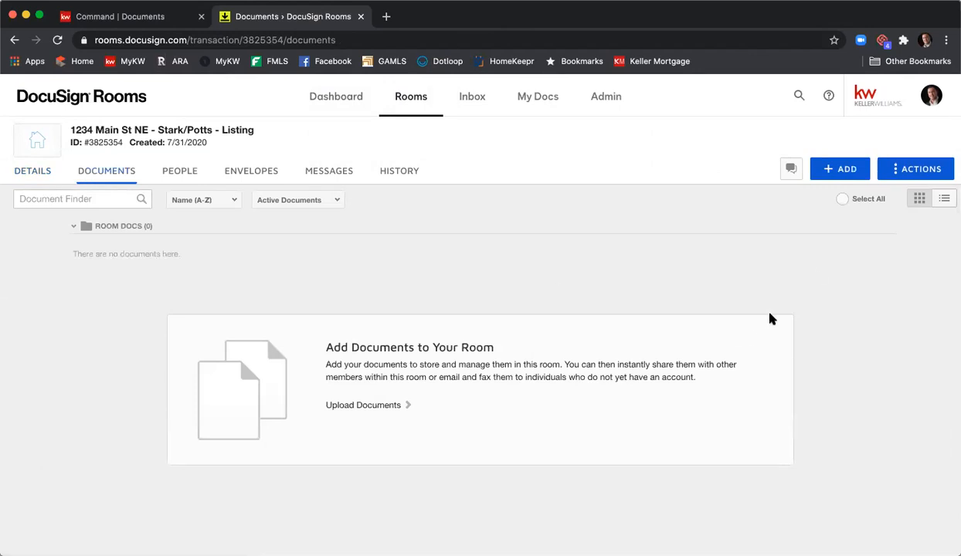
left_click(827, 169)
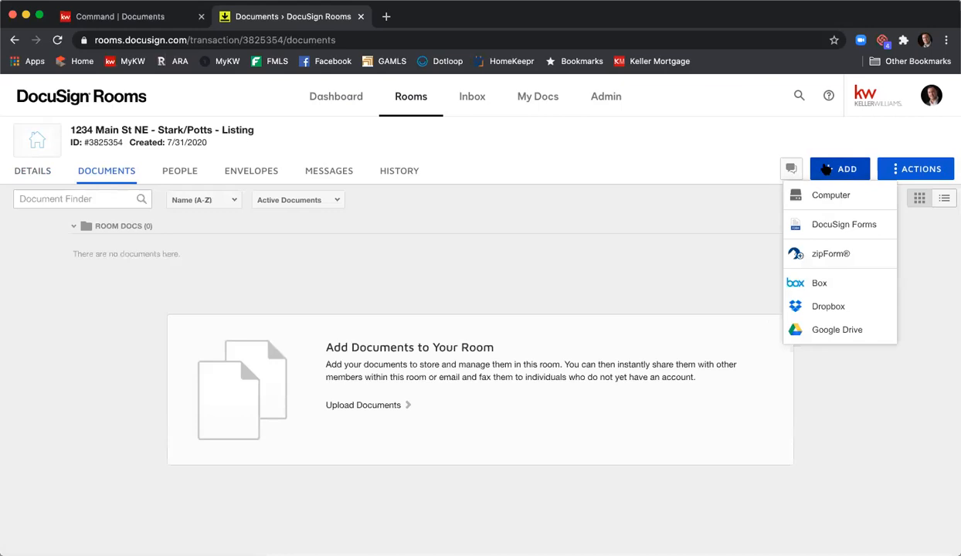
left_click(823, 224)
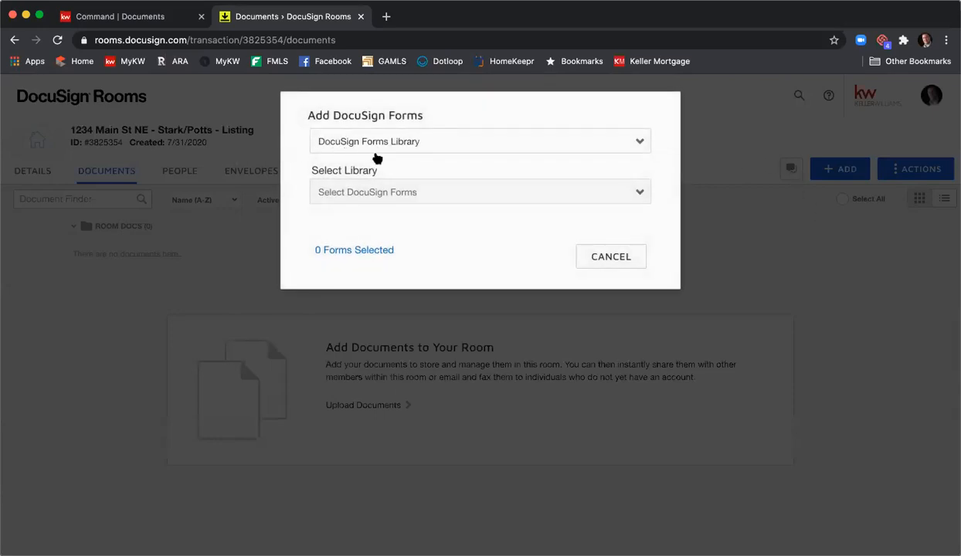
left_click(401, 190)
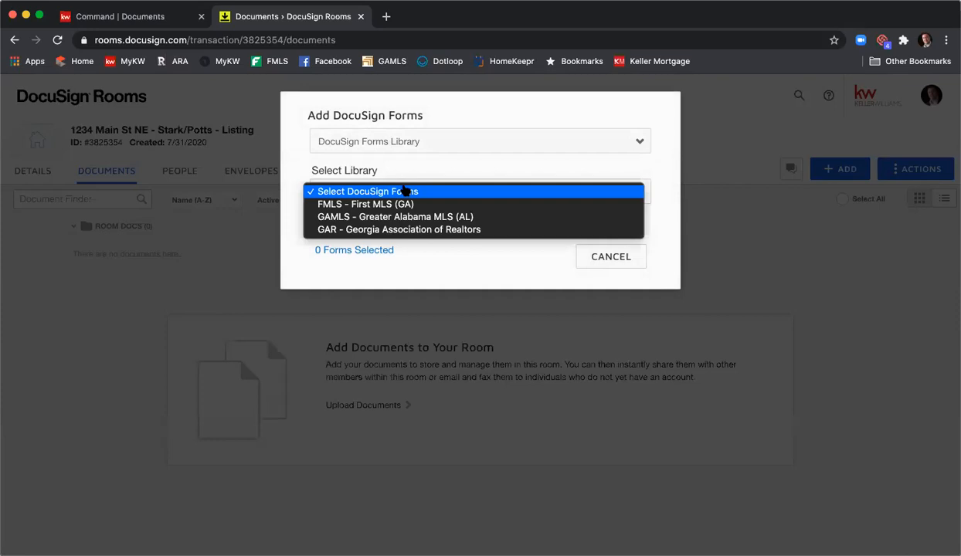
left_click(418, 230)
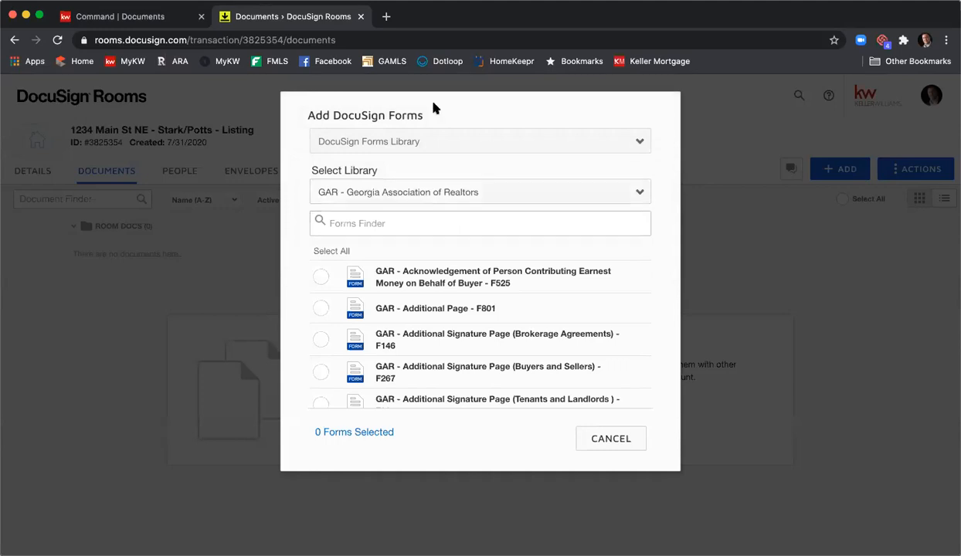
- Check the DocuSign Forms Group source for available groups, and return to the GAR - Georgia Association of Realtors forms library
left_click(430, 149)
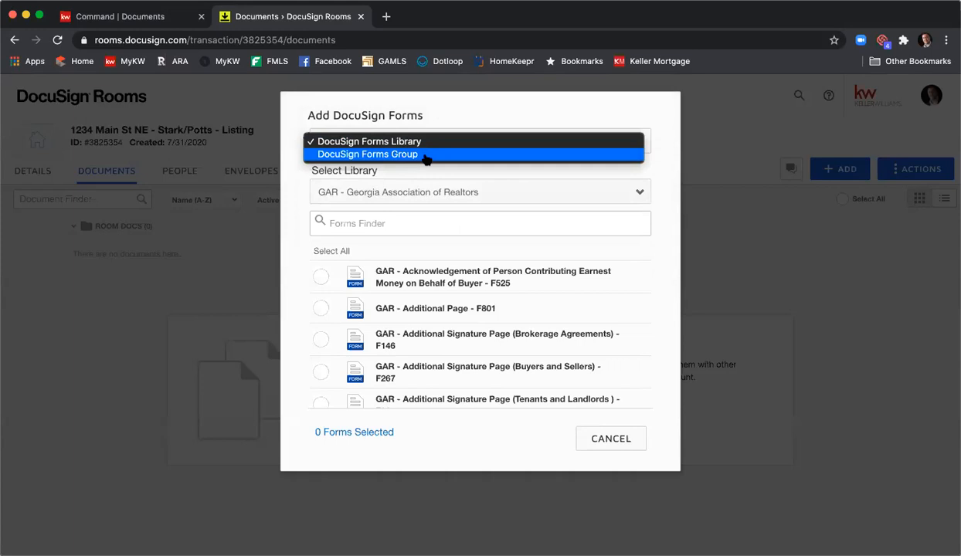
left_click(425, 156)
left_click(436, 200)
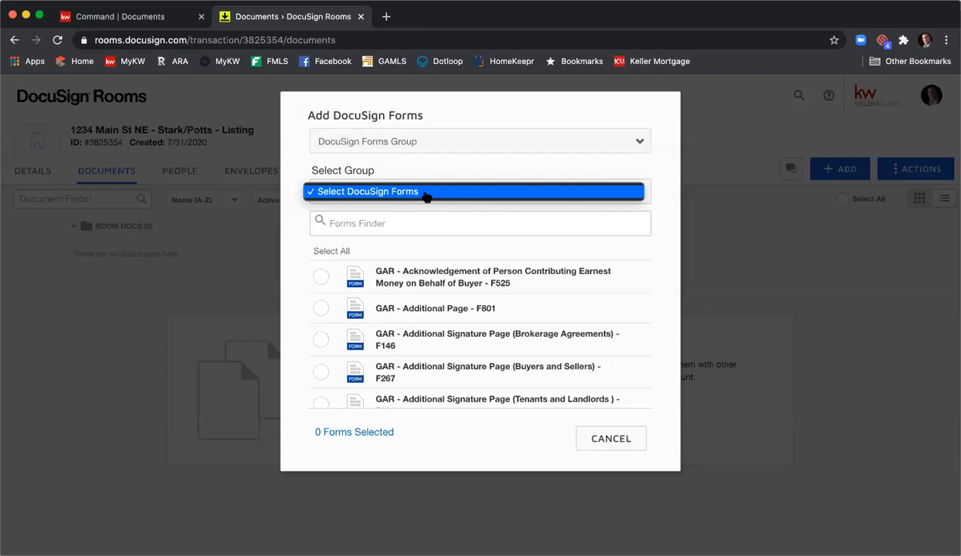
left_click(409, 145)
left_click(412, 143)
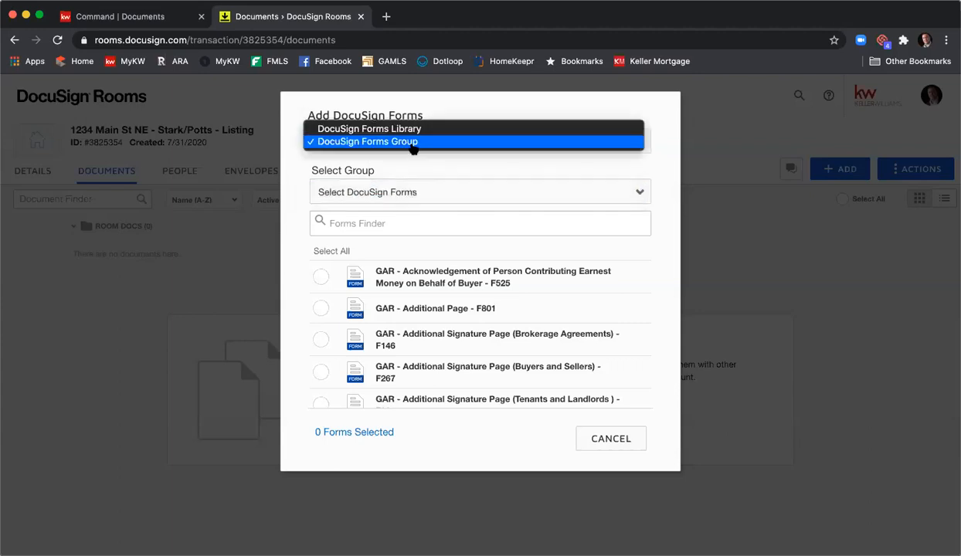
left_click(407, 129)
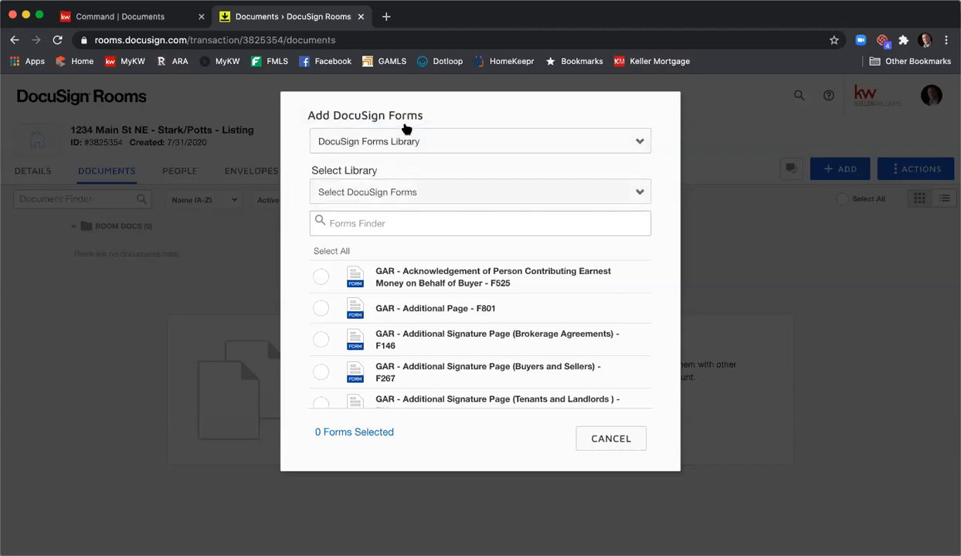
left_click(416, 194)
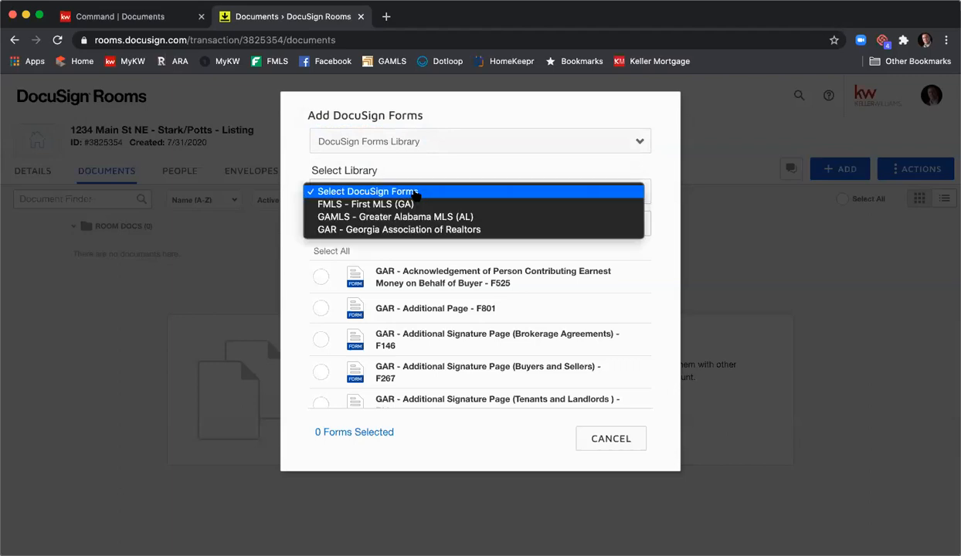
left_click(448, 231)
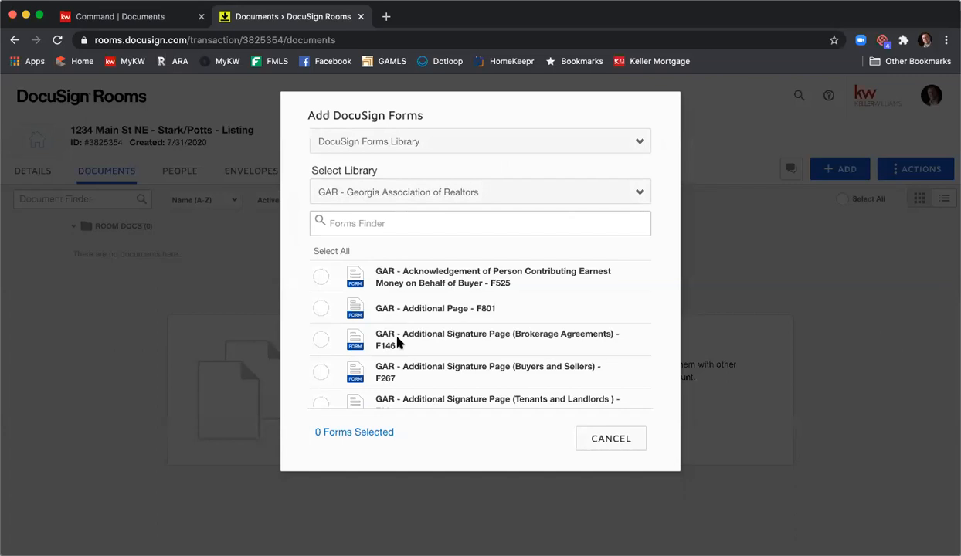
- Search the forms for "Exclusive Seller" and select GAR - Exclusive Seller Listing Agreement - F101
left_click(391, 225)
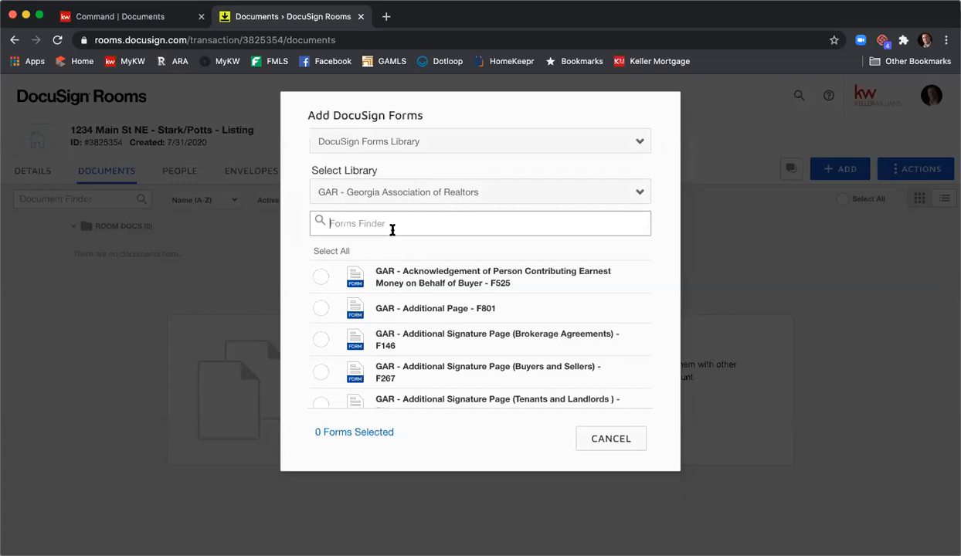
type("Excl")
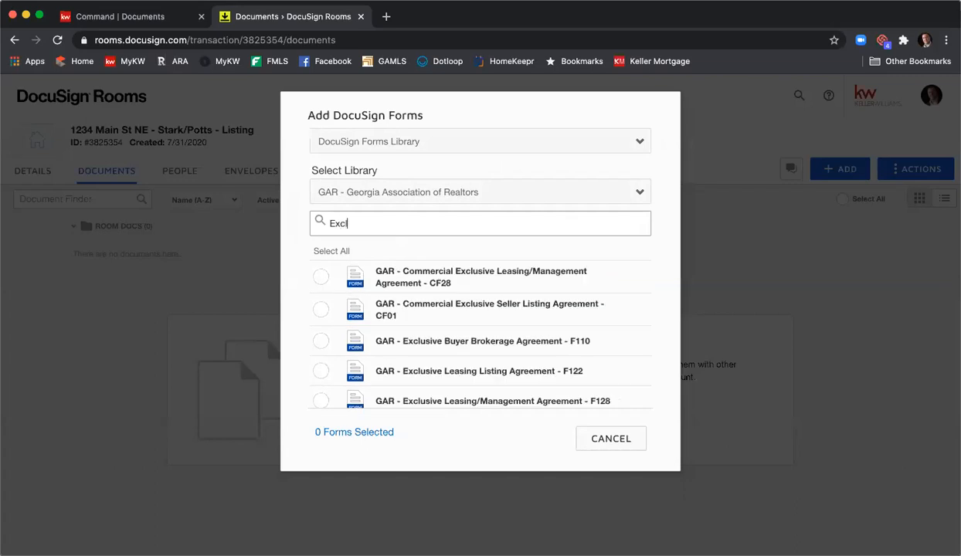
type("usive Seller")
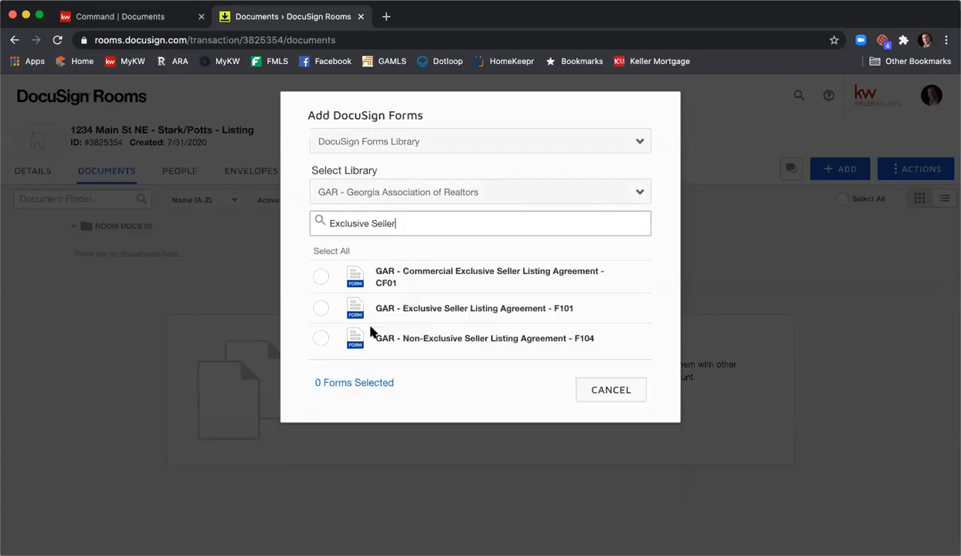
left_click(320, 309)
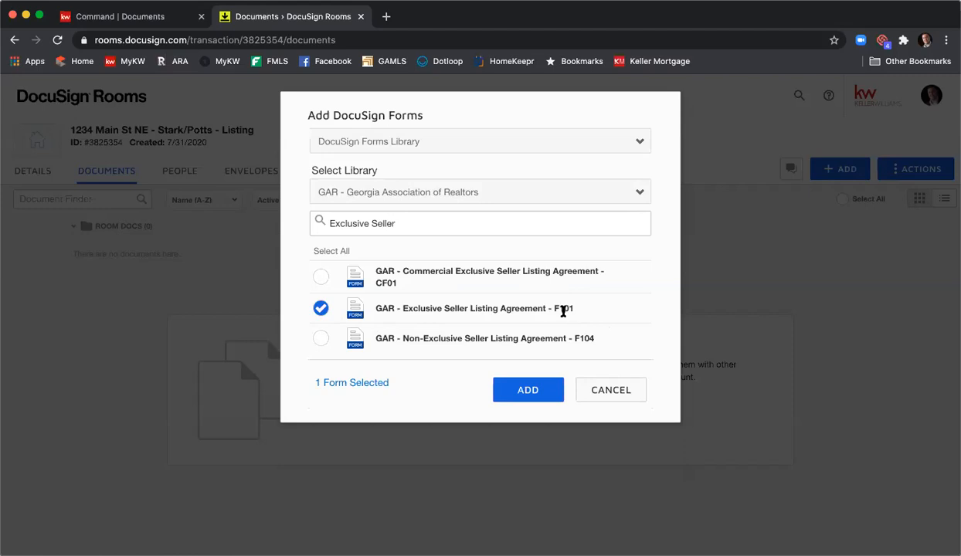
- Search the forms for "Seller's Prop" and select GAR - Seller's Property Disclosure Statement Exhibit - F301
left_click(392, 221)
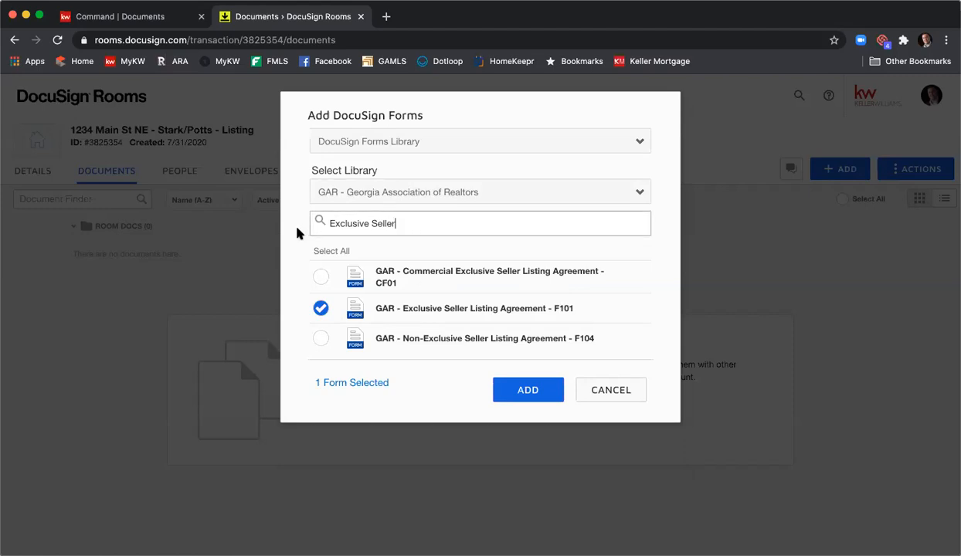
left_click_drag(395, 223, 319, 221)
key("BackSpace")
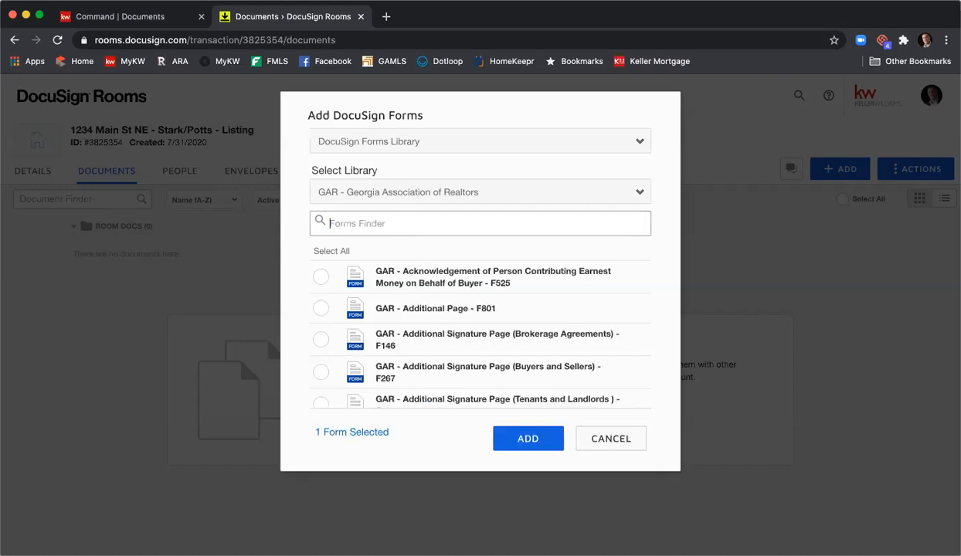
type("Seller's ")
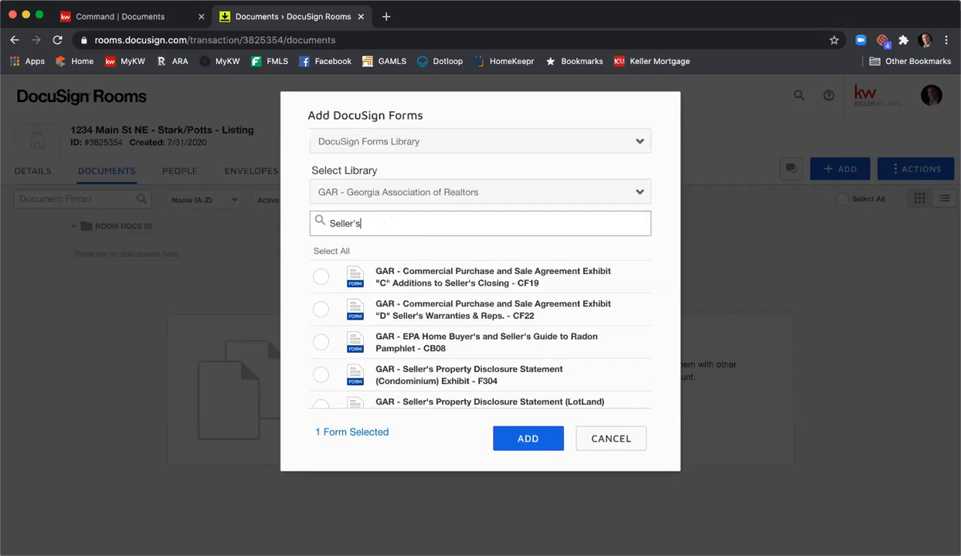
type("Prop")
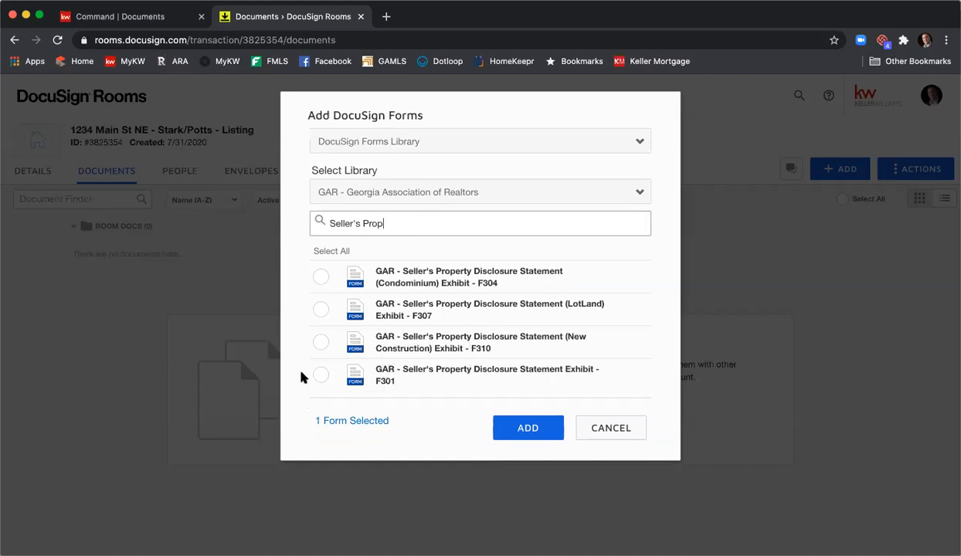
left_click(321, 376)
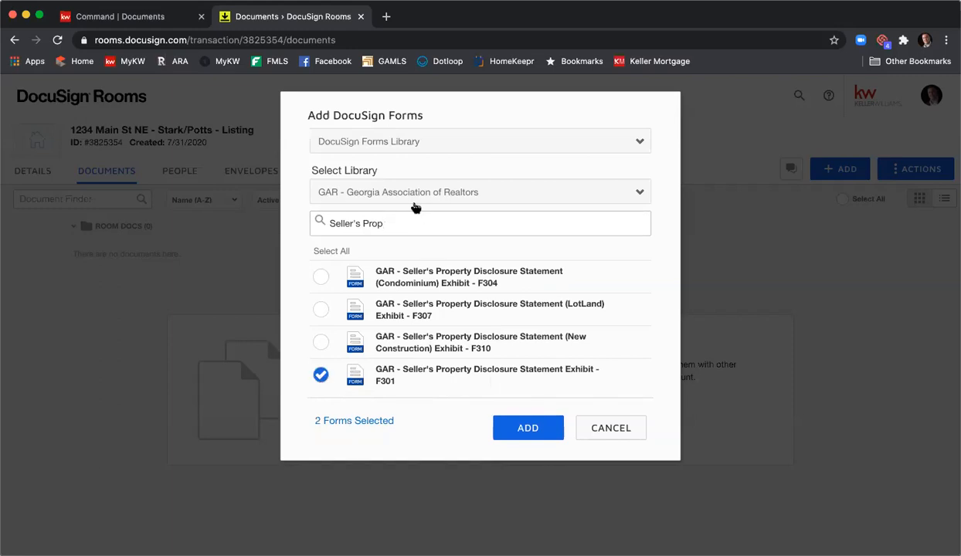
- Search for "Communi" and "F201", selecting Community Association Fees, Disclosures and Related Issues - F322 and Purchase and Sale Agreement - F201
left_click_drag(408, 217, 319, 219)
type("Communi")
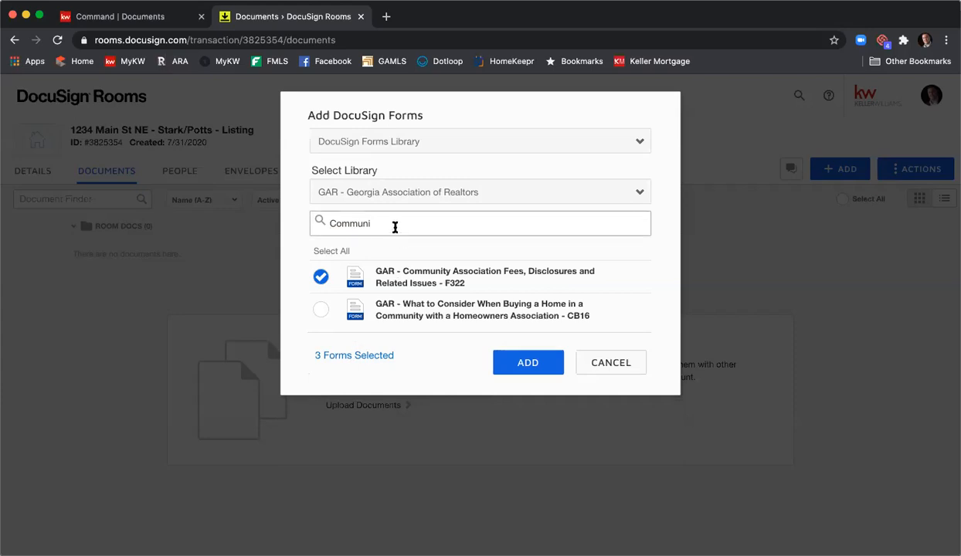
left_click_drag(395, 225, 321, 223)
key("BackSpace")
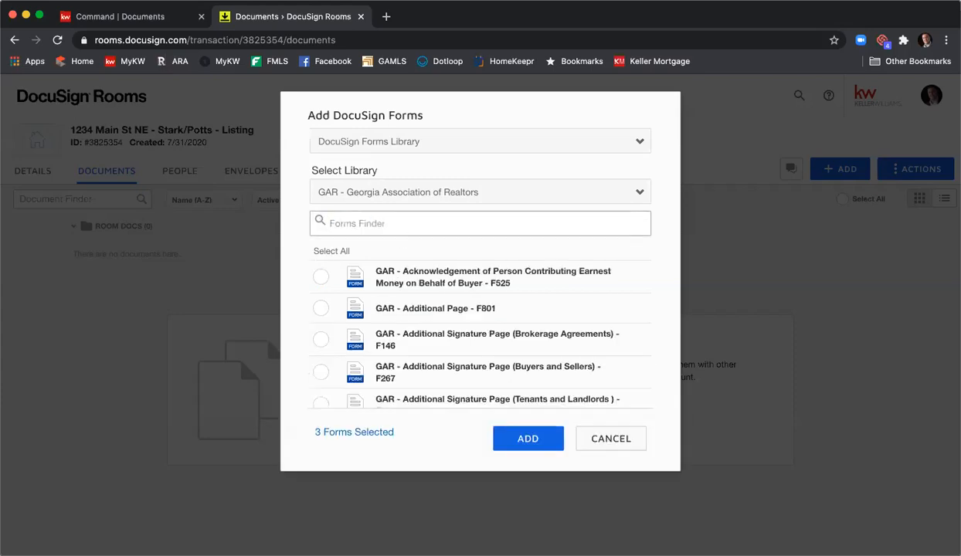
type("F201")
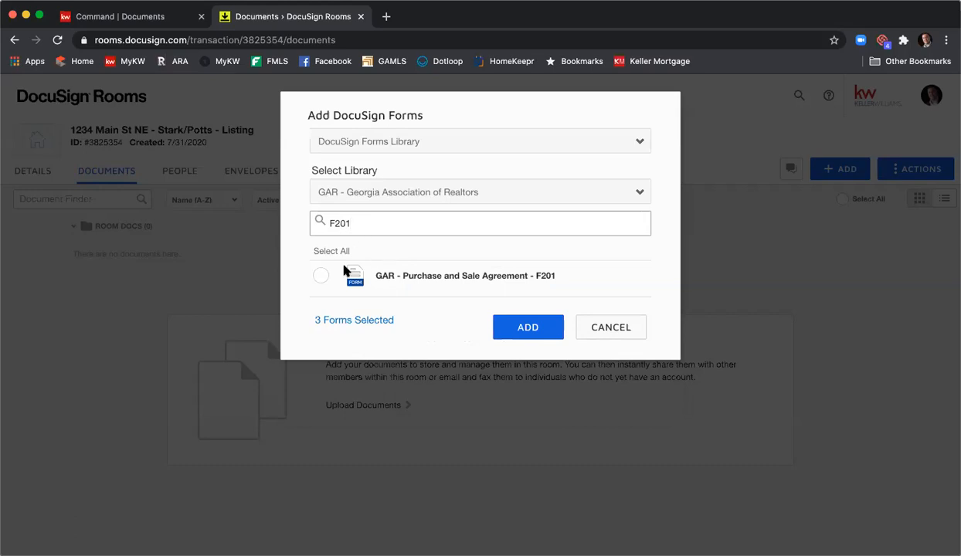
left_click(320, 276)
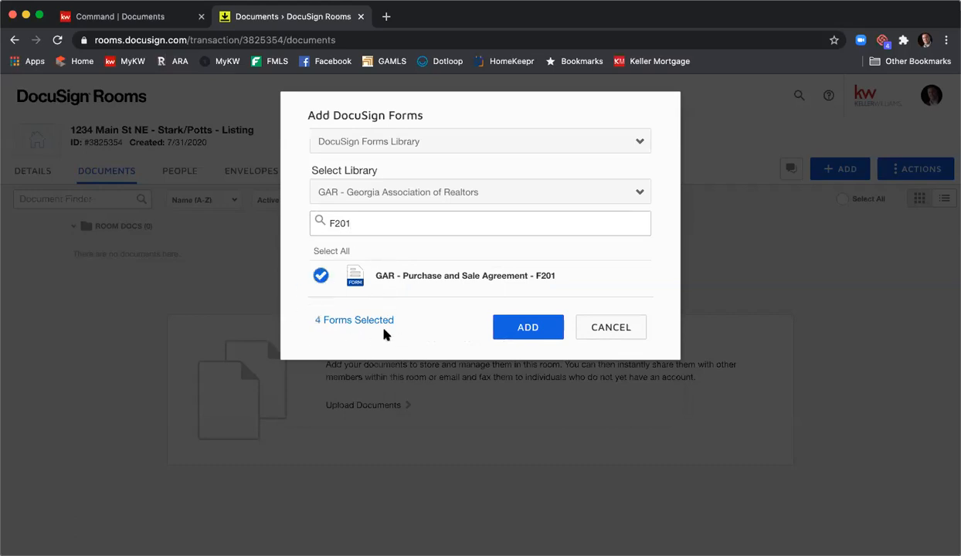
- Add the four selected GAR forms to the room and create a document folder named Listing Agreement
left_click(515, 327)
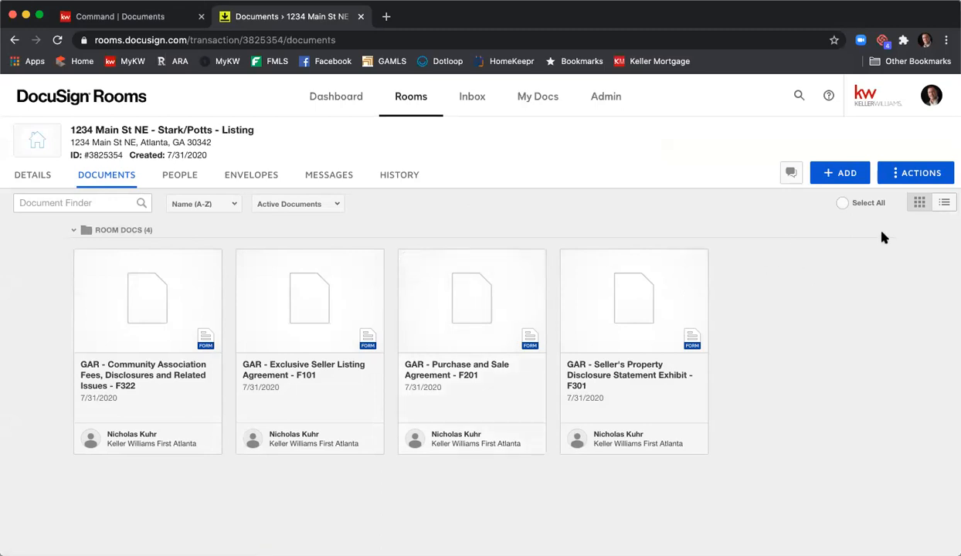
left_click(901, 179)
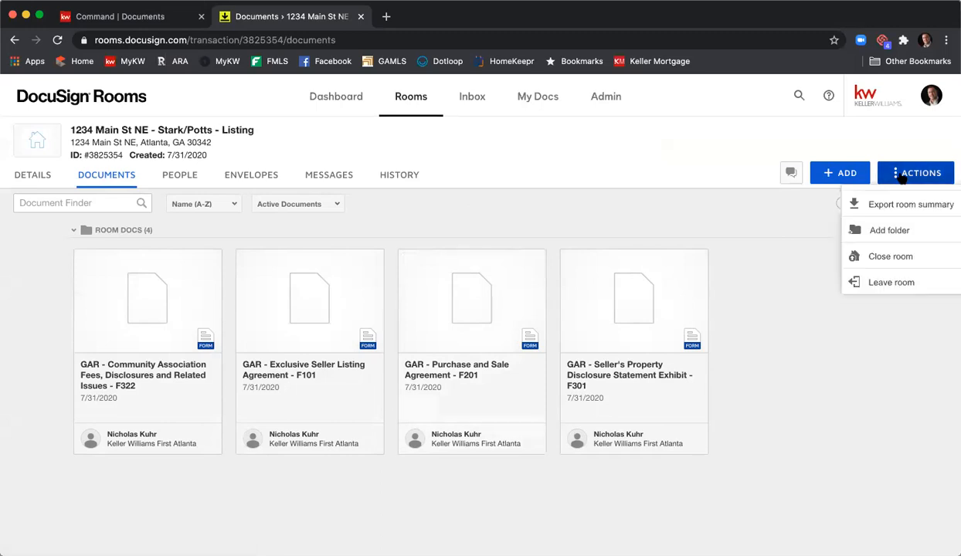
left_click(888, 229)
type("Listing Agreements")
key("BackSpace")
left_click(548, 240)
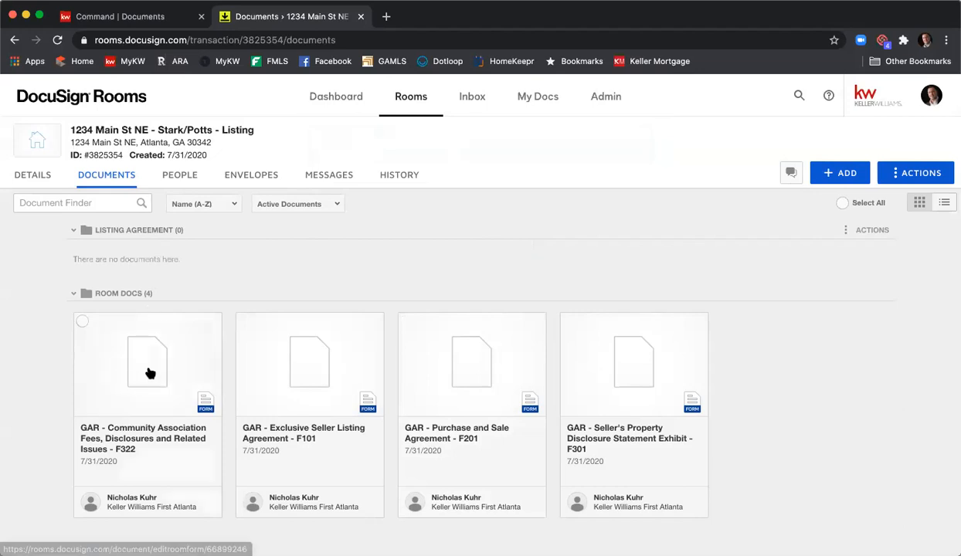
- Move GAR - Community Association Fees, Disclosures and Related Issues - F322 into the current room's Listing Agreement folder
left_click(82, 325)
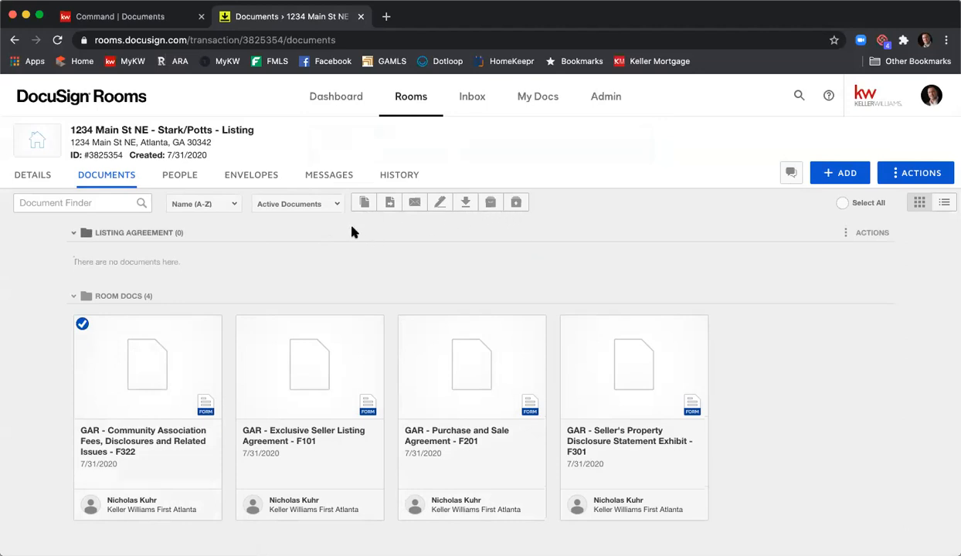
left_click(390, 203)
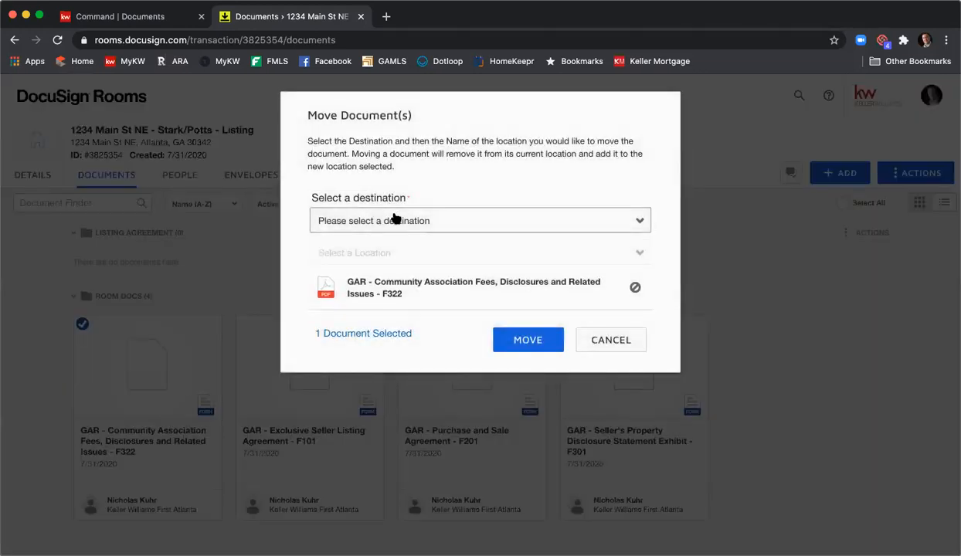
left_click(431, 221)
left_click(429, 234)
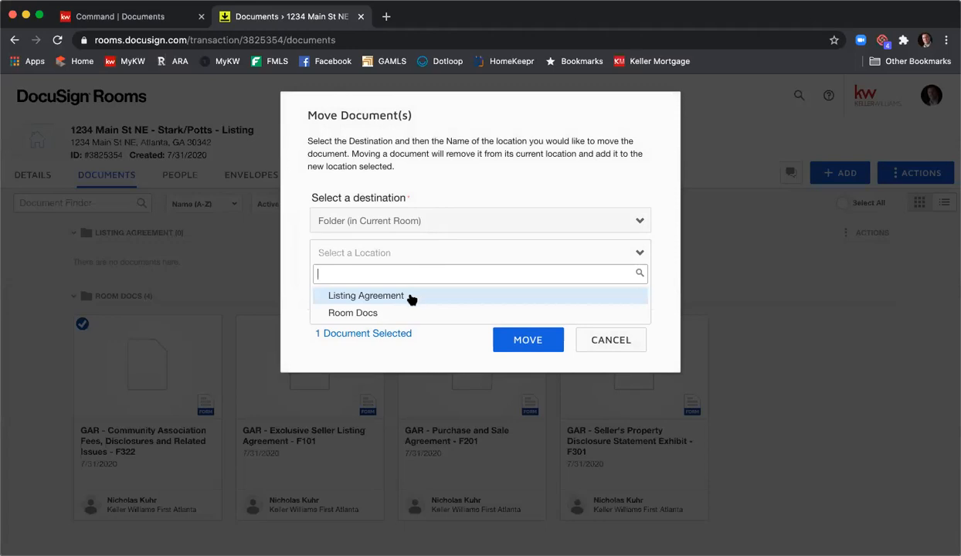
left_click(411, 299)
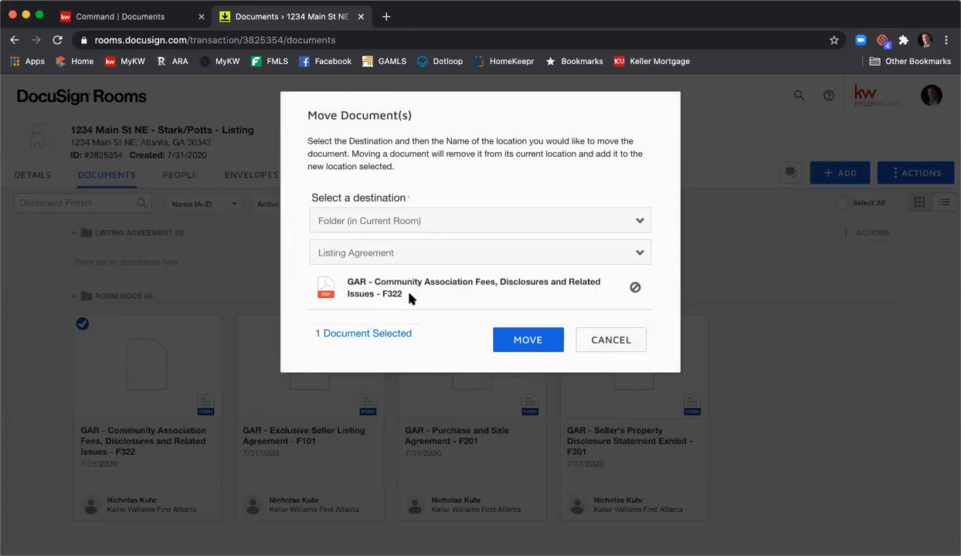
left_click(517, 346)
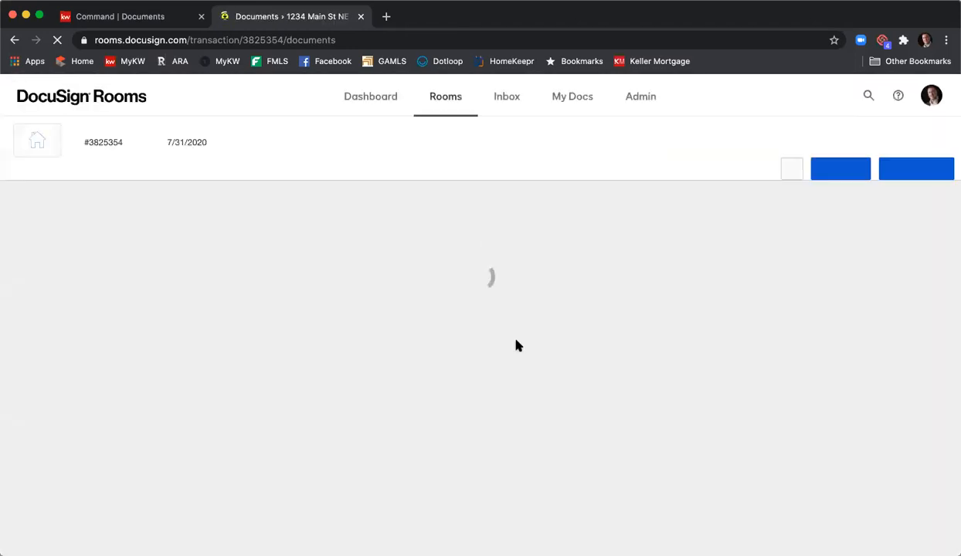
- Move the Exclusive Seller Listing Agreement - F101 and Seller's Property Disclosure Statement Exhibit - F301 into the Listing Agreement folder
scroll(522, 328, "down", 3)
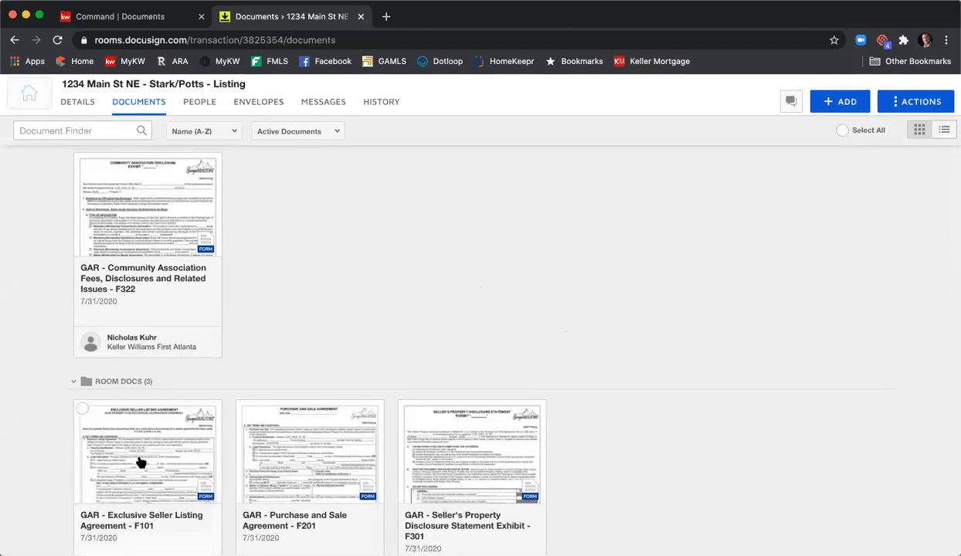
left_click_drag(139, 459, 299, 204)
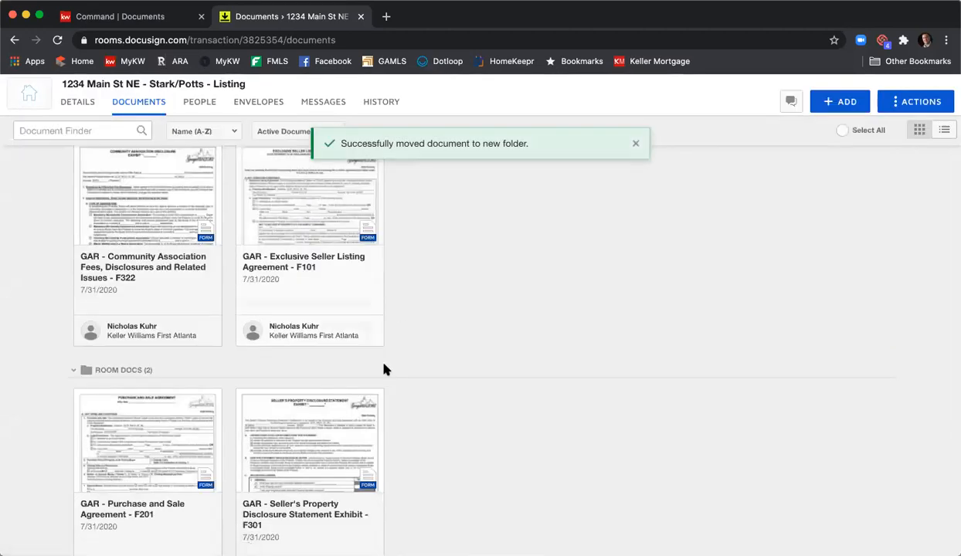
left_click_drag(289, 457, 413, 229)
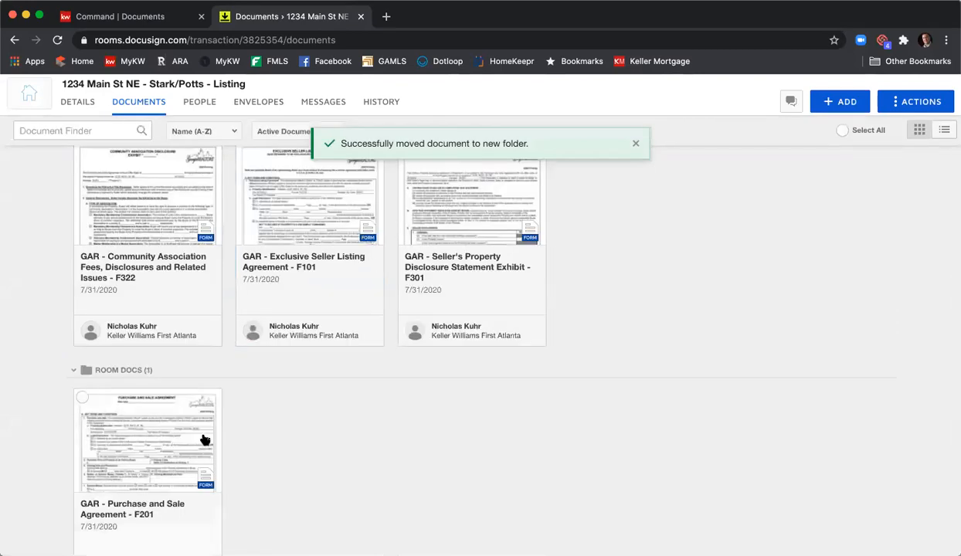
scroll(141, 248, "up", 2)
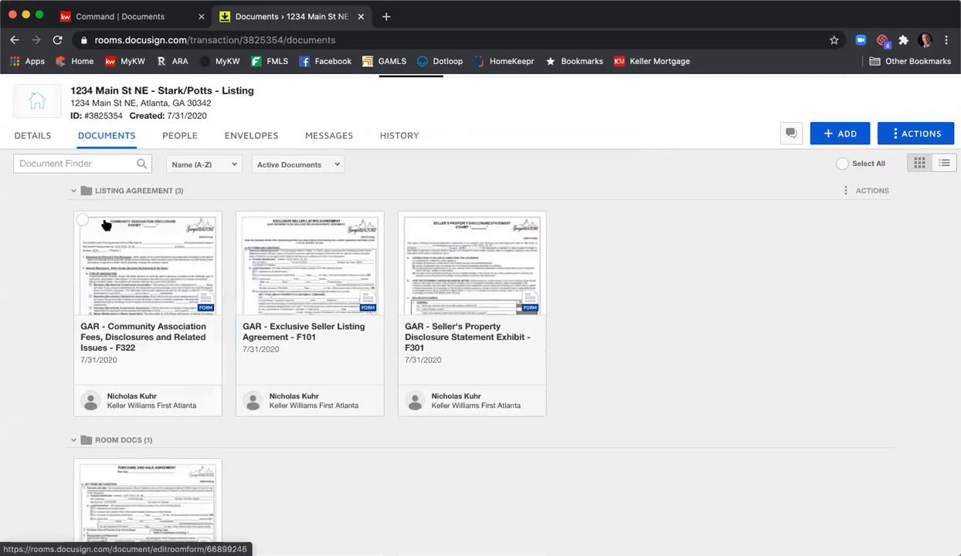
scroll(146, 343, "down", 3)
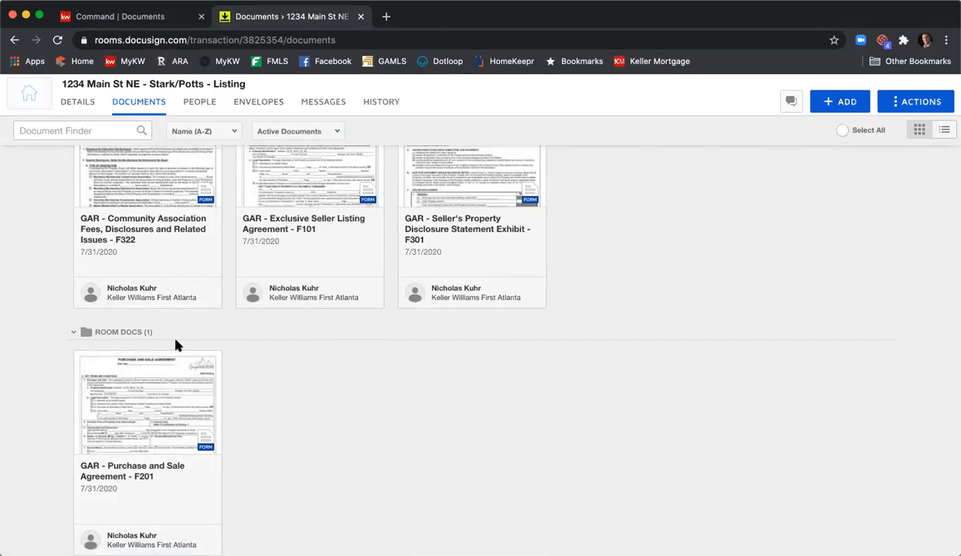
scroll(347, 403, "up", 5)
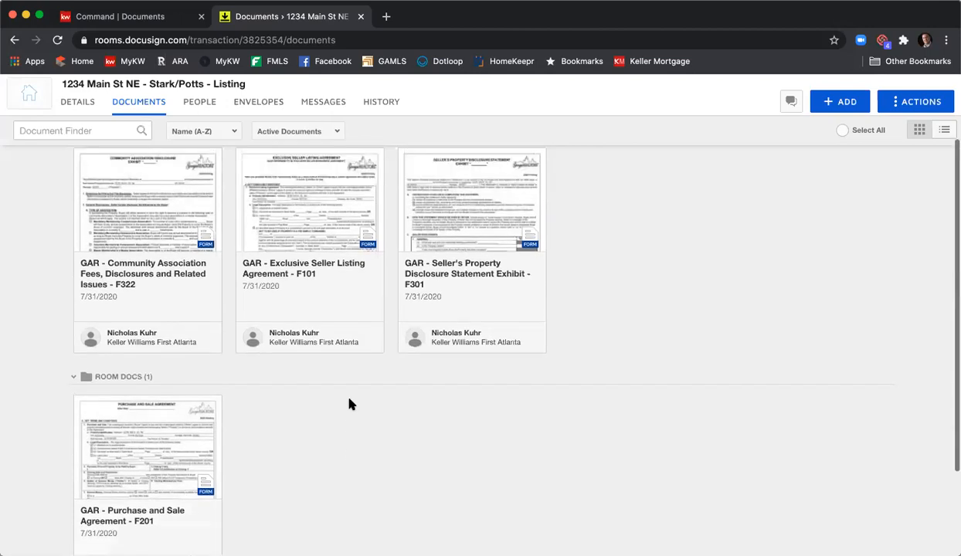
scroll(349, 403, "down", 5)
scroll(349, 403, "down", 1)
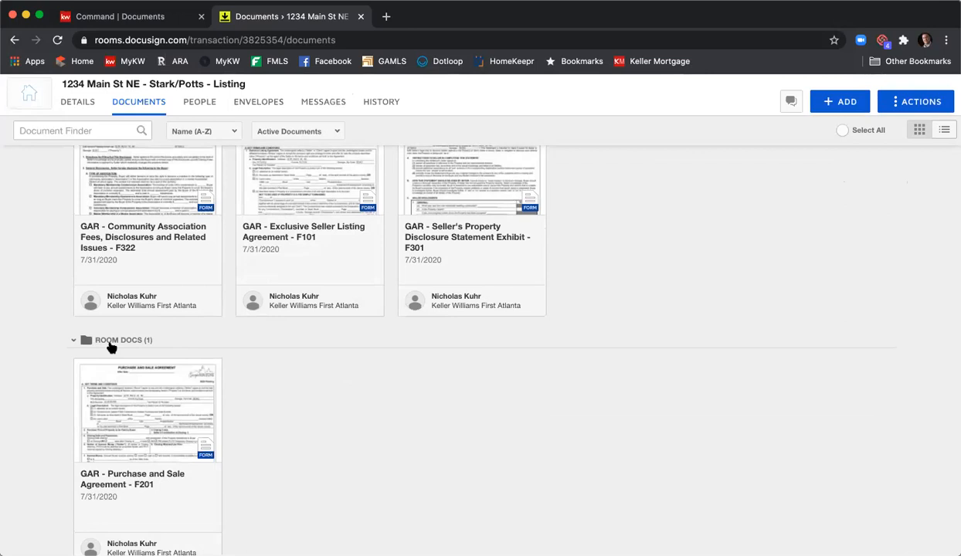
- Open the Exclusive Seller Listing Agreement - F101, fill in the tax parcel ID number and set the legal description to attached as an exhibit
scroll(542, 388, "up", 3)
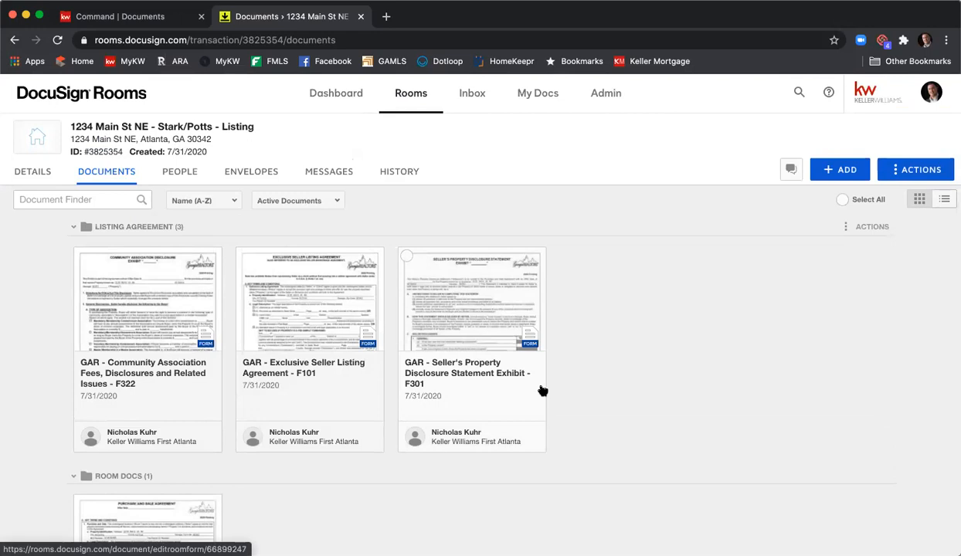
left_click(290, 325)
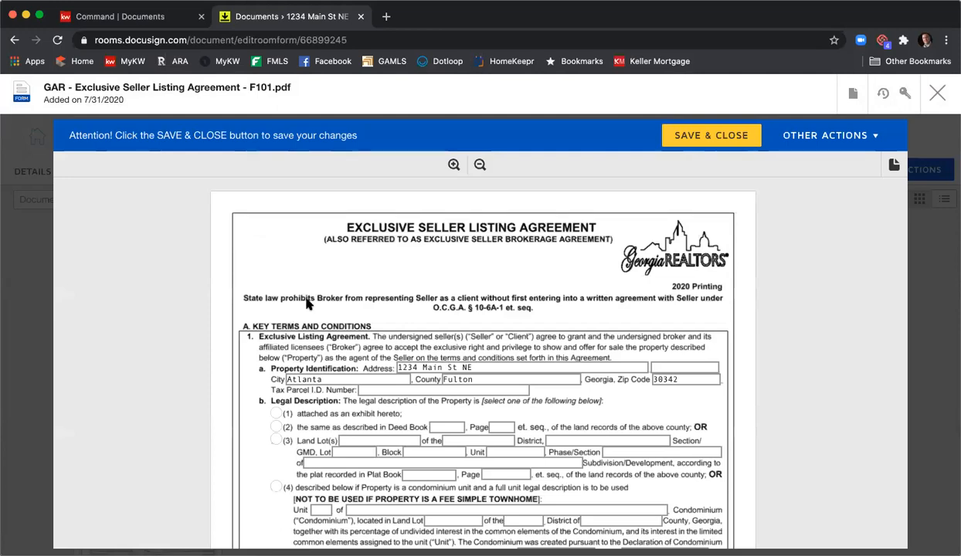
scroll(309, 301, "down", 3)
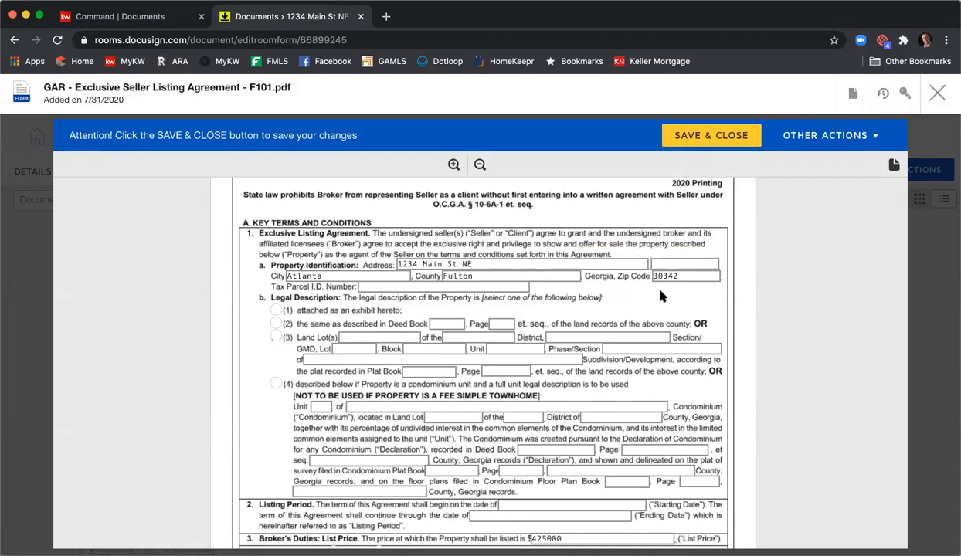
left_click(411, 287)
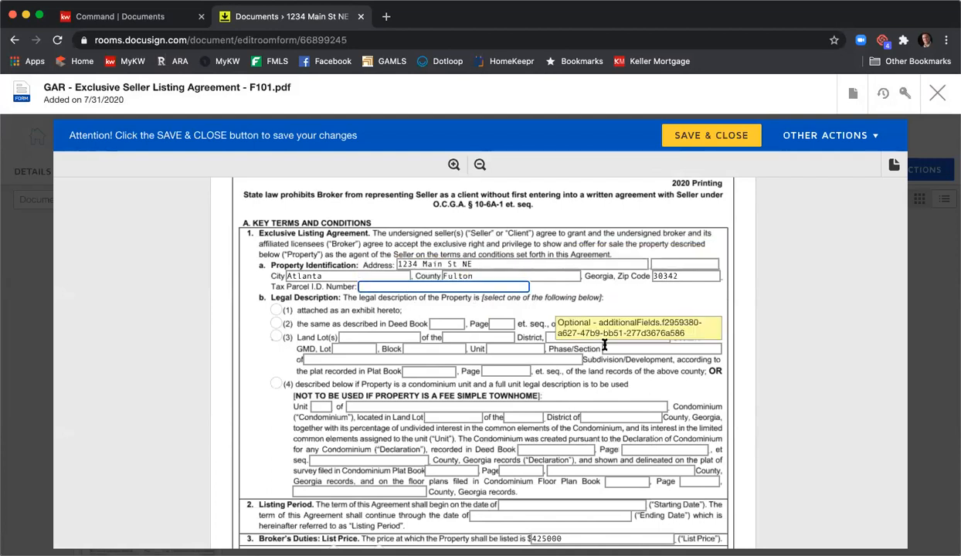
type("123456789")
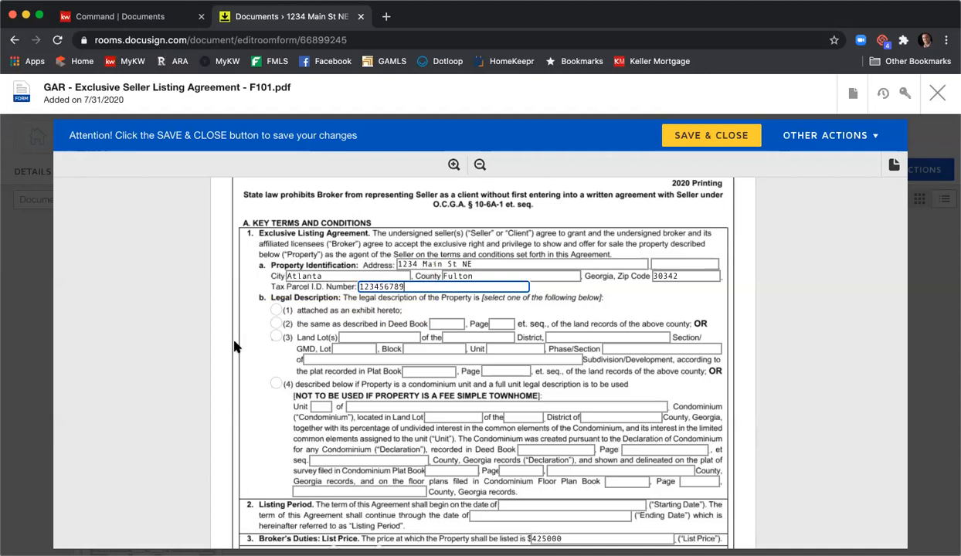
left_click(275, 310)
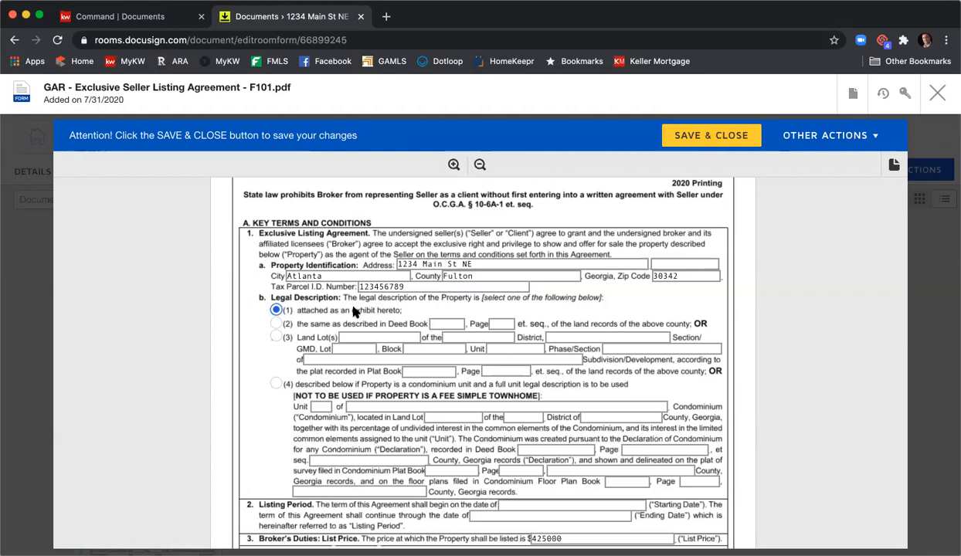
- Set the listing period to start on 8/1/2020 and end on 9/30/2020
scroll(355, 318, "down", 1)
scroll(357, 319, "down", 2)
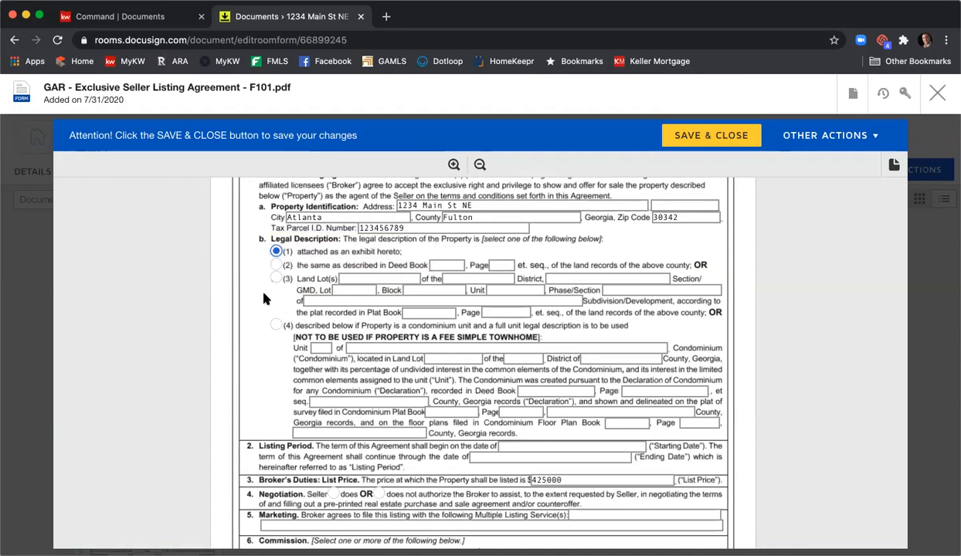
scroll(254, 298, "down", 4)
scroll(259, 300, "down", 3)
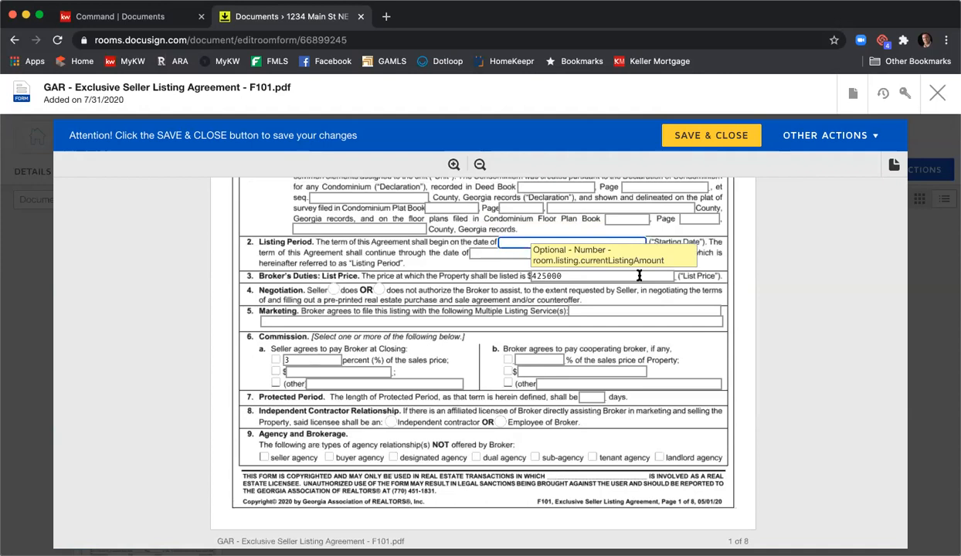
type("8/1/2020")
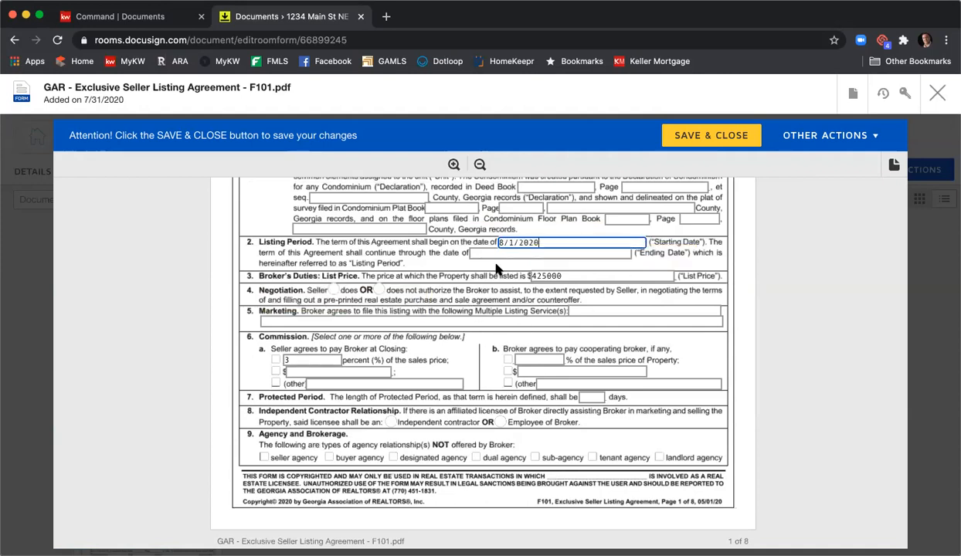
left_click(494, 252)
type("9")
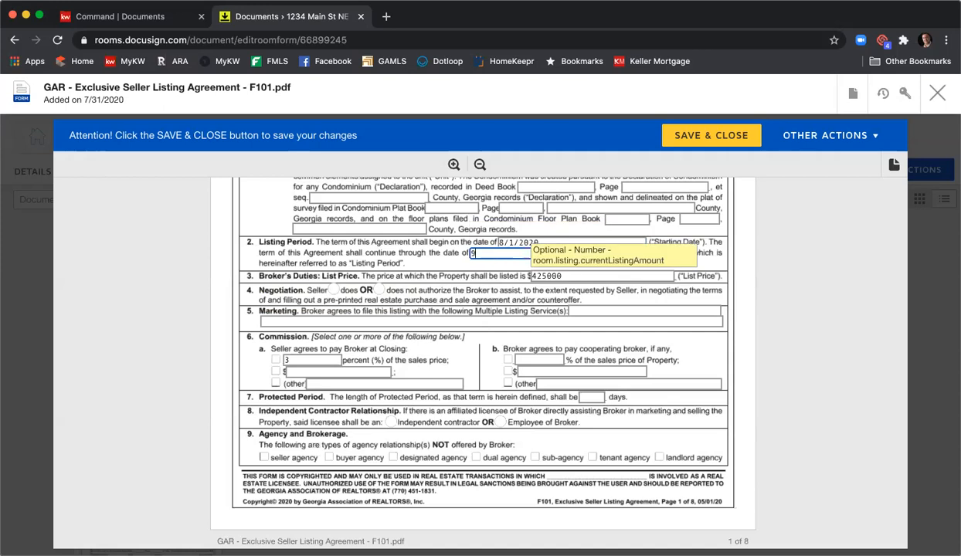
type("/30/2020")
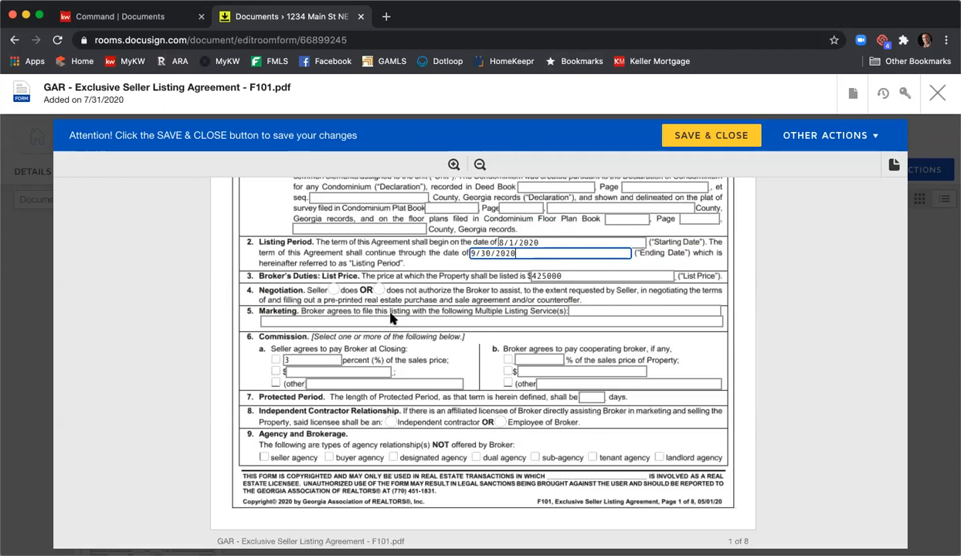
- Mark that the seller does authorize the broker's negotiation help, and enter "FMLS, GAMLS, & KWLS" as the multiple listing services
left_click(333, 292)
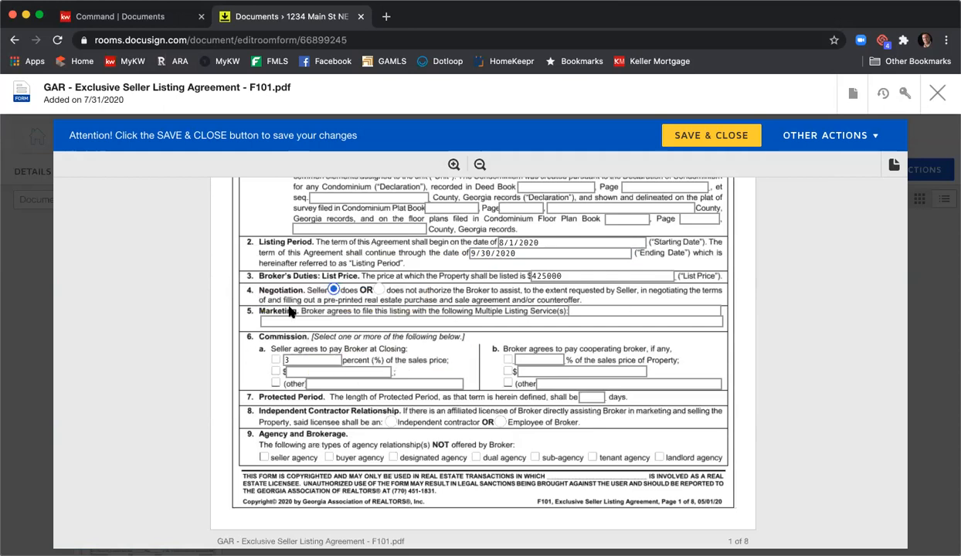
left_click(617, 312)
type("FMLS, GAMLS, & KWLS")
- Select the seller's percentage commission to the broker at closing and set the cooperating broker's commission to 3% of the sales price
scroll(595, 326, "down", 1)
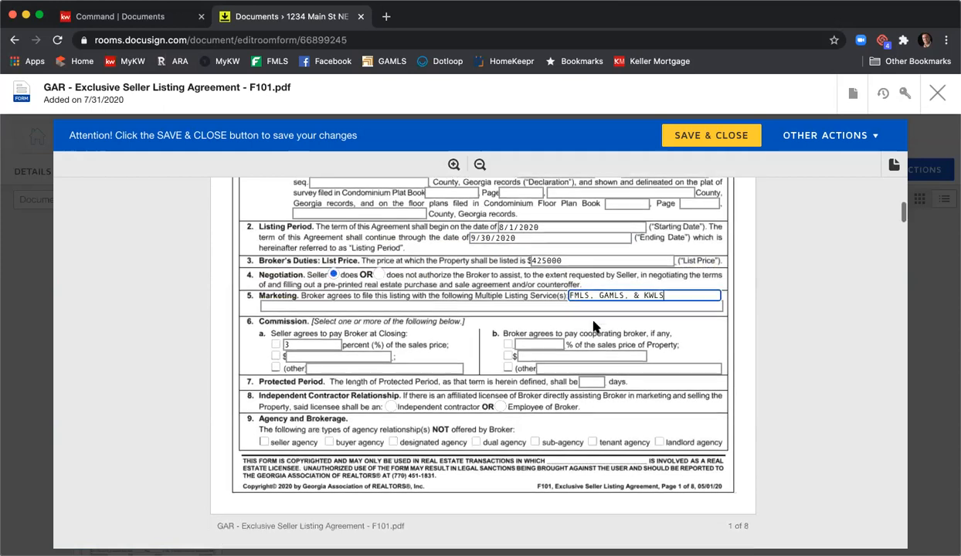
scroll(595, 327, "down", 1)
left_click(276, 329)
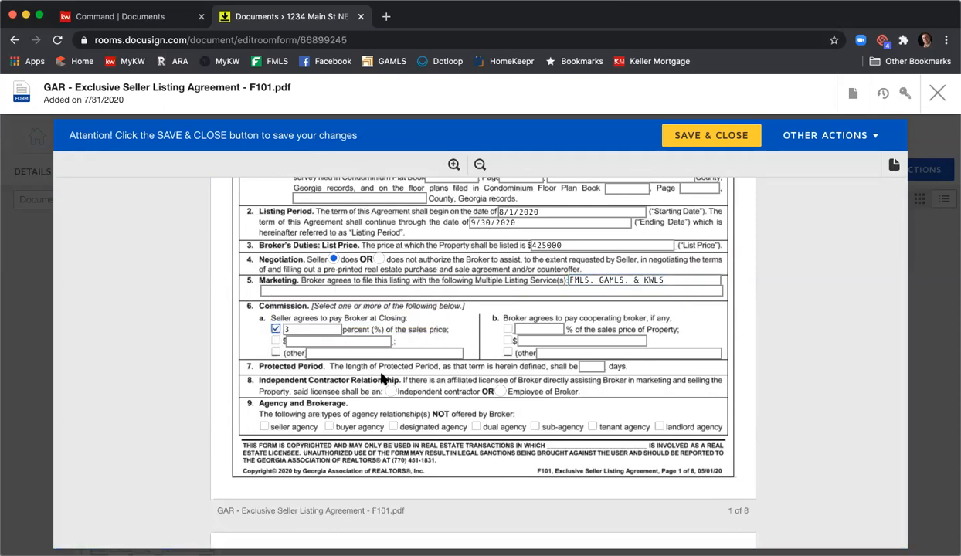
left_click(508, 329)
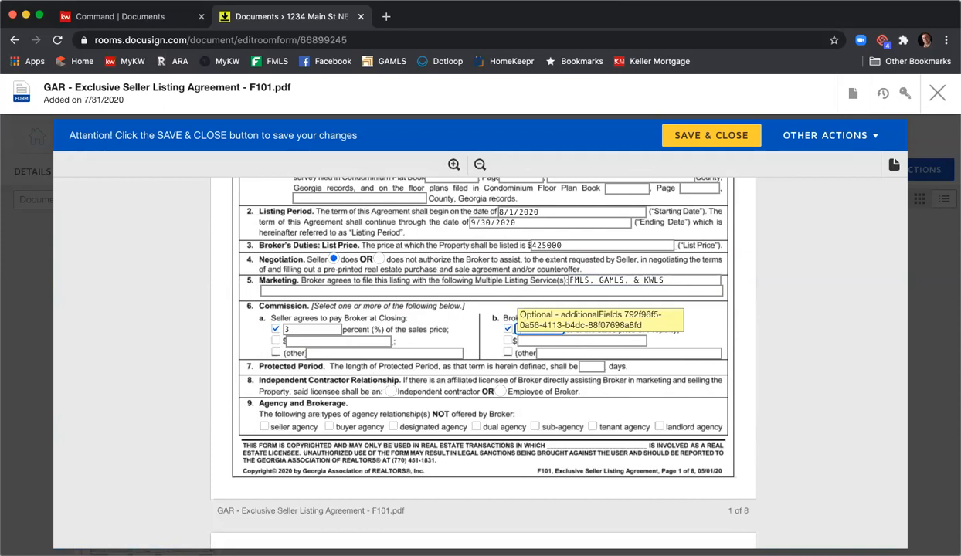
type("3")
- Set the protected period to 90 days and mark the affiliated licensee as an independent contractor
scroll(532, 331, "down", 1)
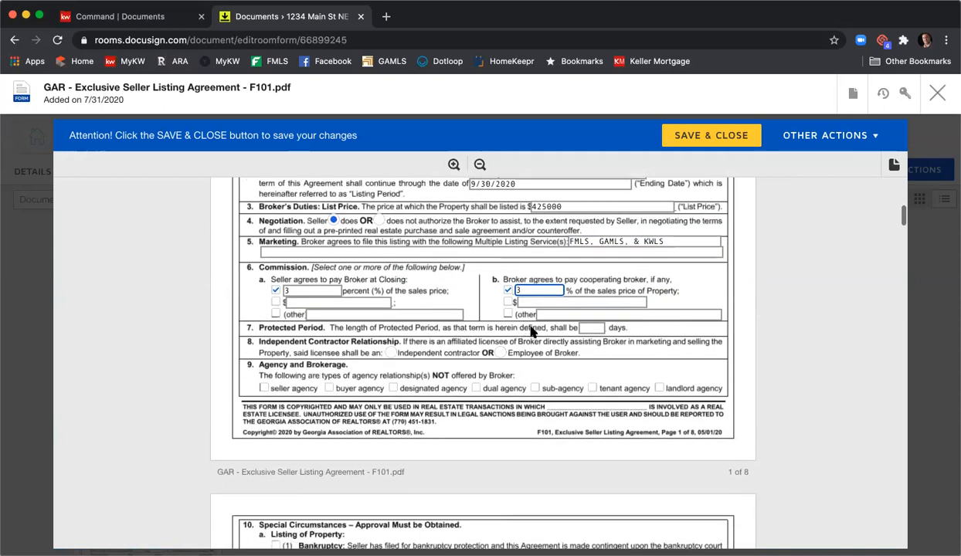
left_click(604, 331)
type("90")
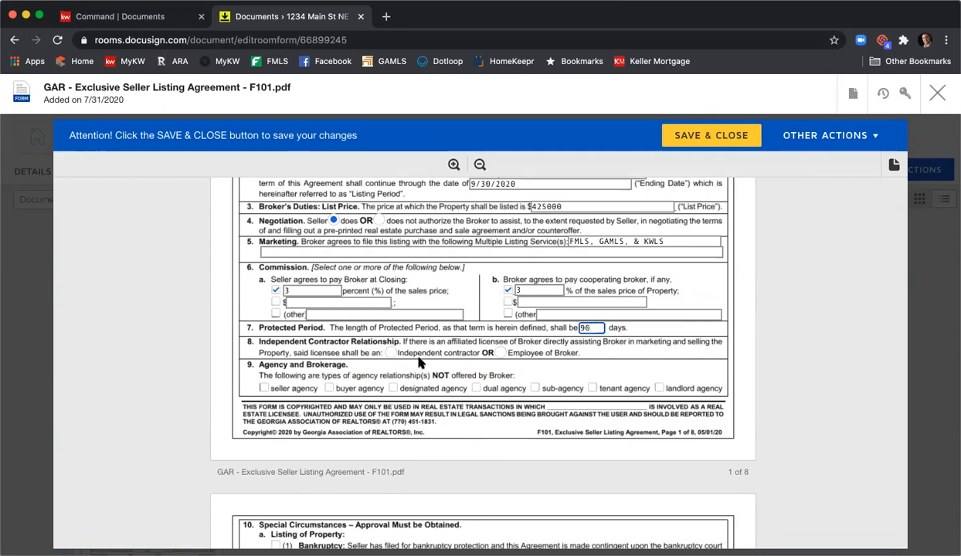
left_click(391, 353)
- Mark dual agency and sub-agency as agency relationships not offered by the broker
left_click(475, 388)
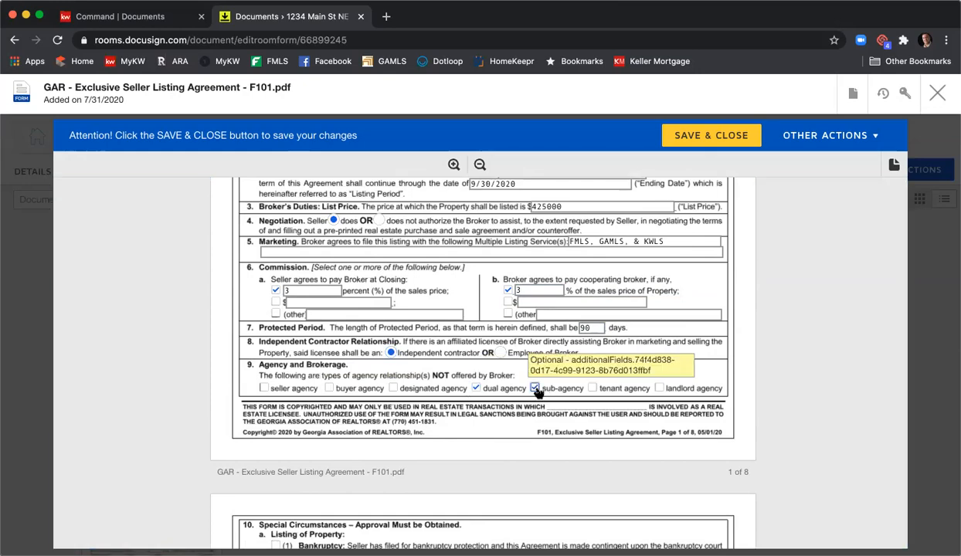
left_click(536, 390)
- Mark the GAR brochures CB01, CB04, CB07, CB08 and CB10 as received by the seller
scroll(426, 226, "down", 5)
scroll(426, 226, "down", 2)
scroll(425, 224, "up", 2)
scroll(417, 254, "down", 8)
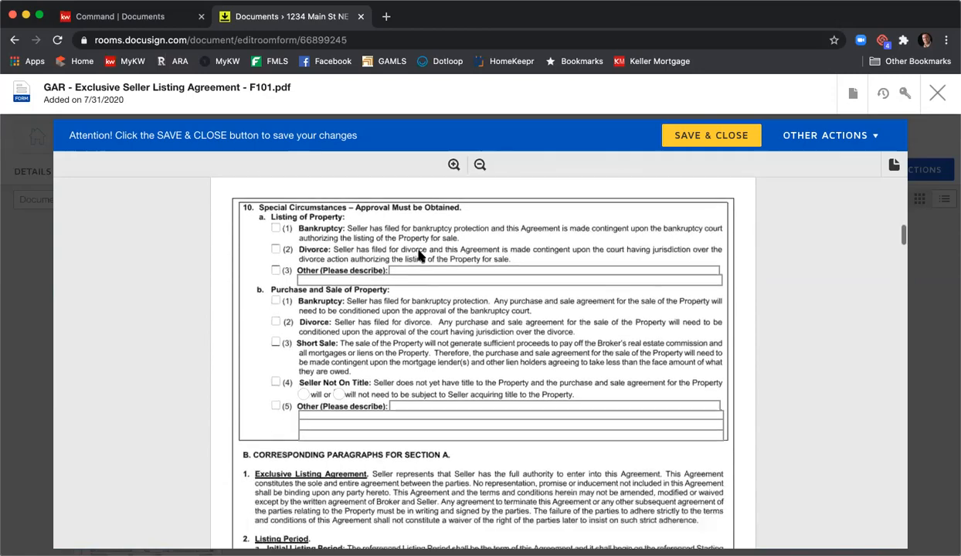
scroll(421, 254, "down", 15)
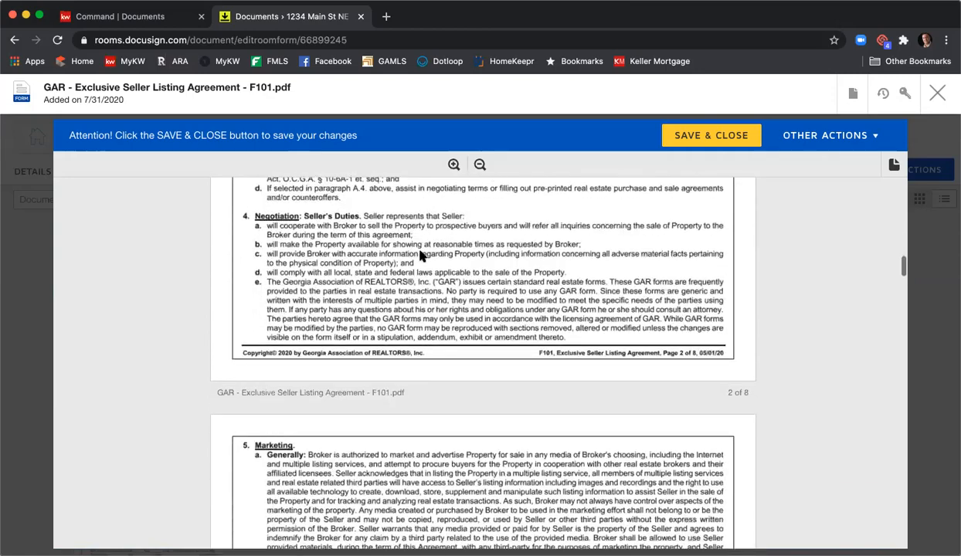
scroll(421, 255, "down", 20)
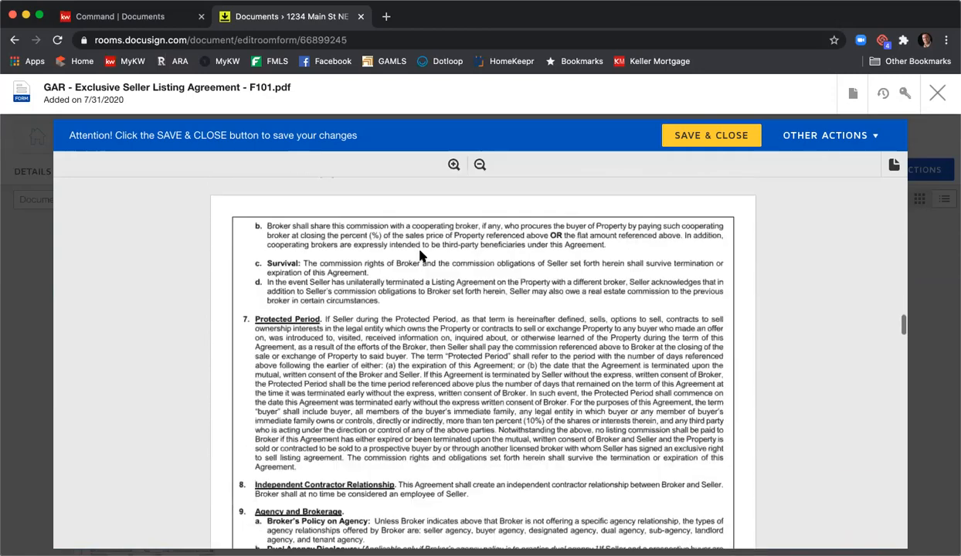
scroll(421, 255, "down", 20)
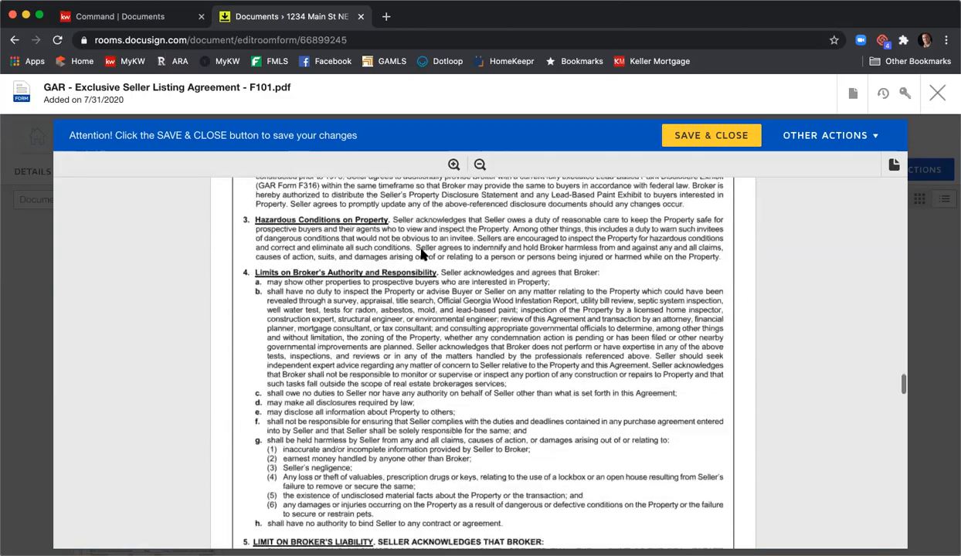
scroll(429, 253, "down", 10)
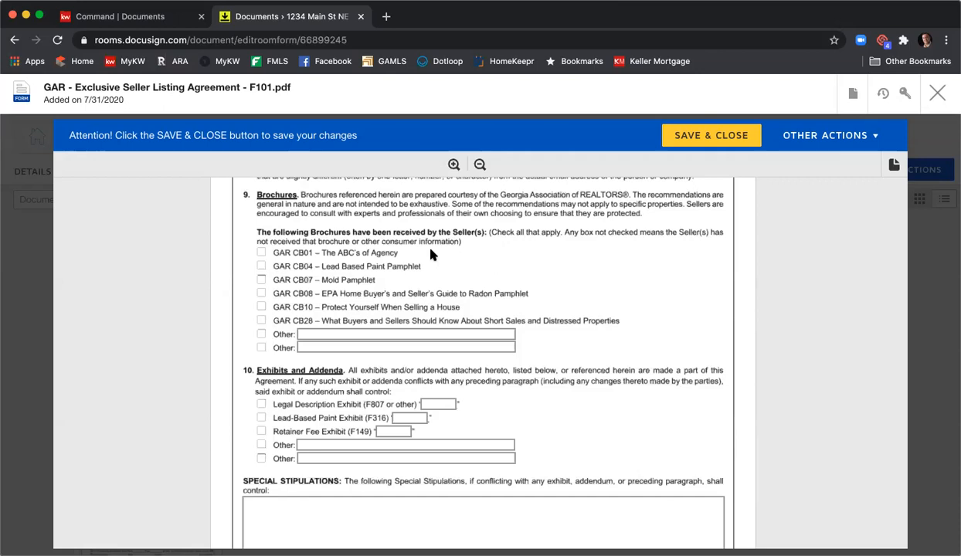
left_click(260, 253)
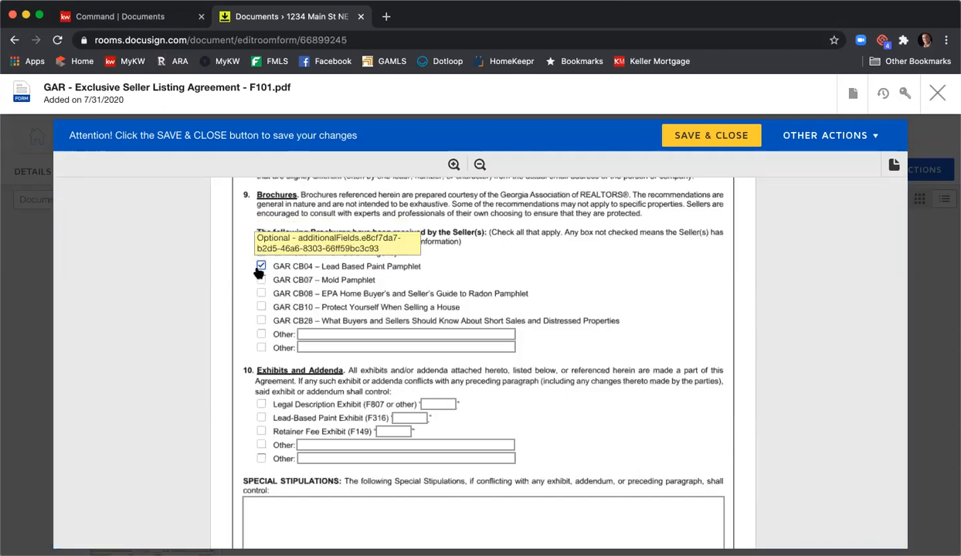
left_click(261, 280)
left_click(261, 292)
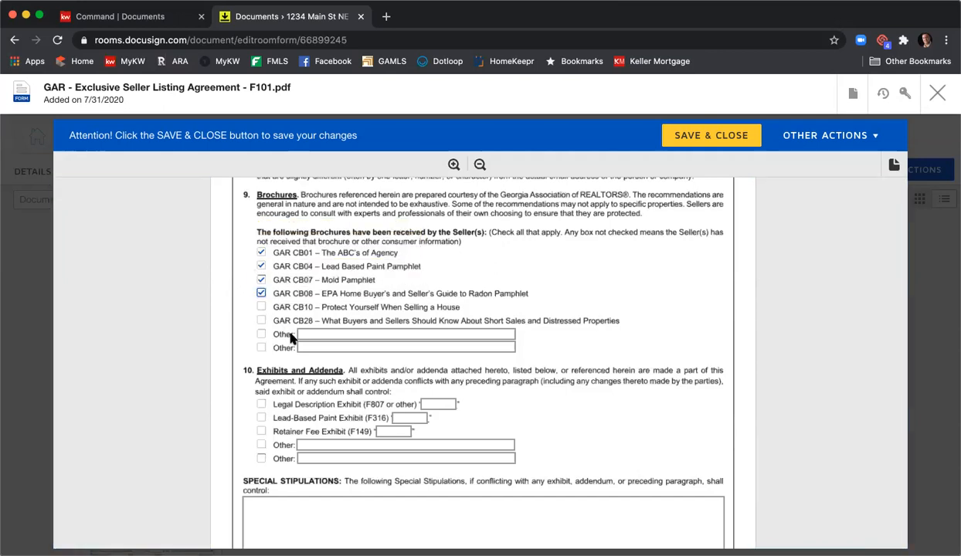
left_click(261, 307)
- Include the Legal Description Exhibit (F807 or other) in the exhibits and addenda, labelled "A"
scroll(386, 321, "down", 3)
left_click(261, 305)
left_click(440, 305)
type("A")
- Enter "Special Stip" twice in the special stipulations area, with a blank line between the two entries
scroll(445, 309, "down", 3)
left_click(411, 340)
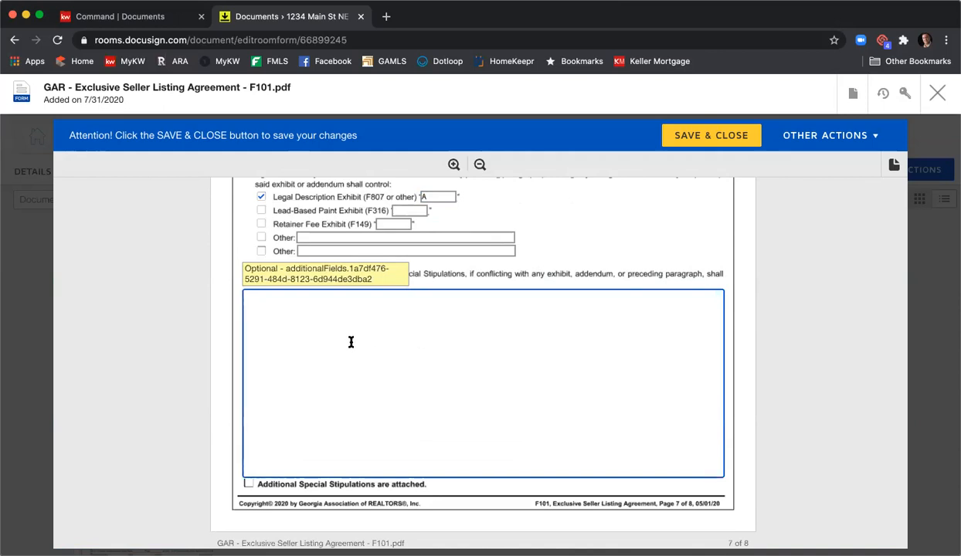
type("Spd")
type("cial Sgt")
key("BackSpace")
key("BackSpace")
type("tip")
key("Return")
key("Return")
type("Special Stup")
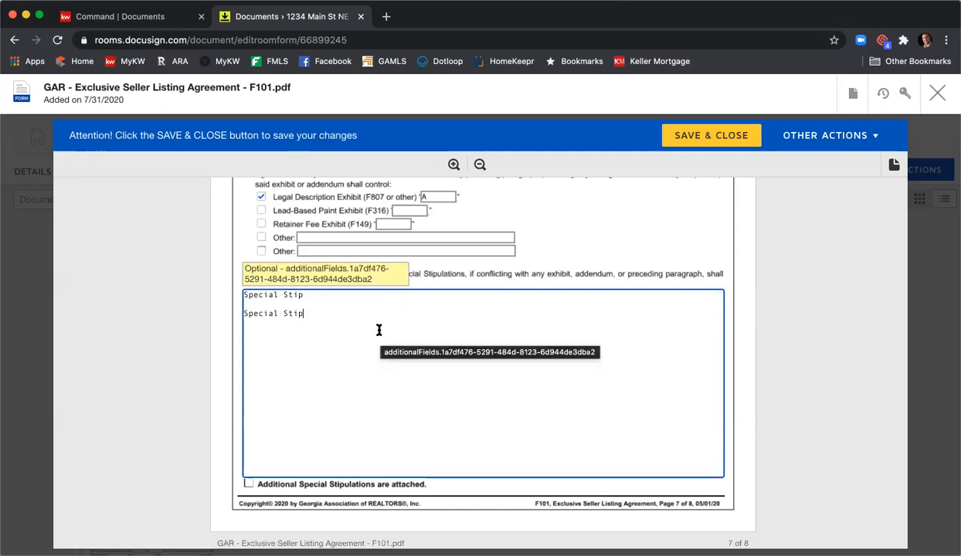
- Enter "KWFA01" as the MLS office code and fill in the brokerage firm license number in the broker contact information
scroll(379, 330, "down", 8)
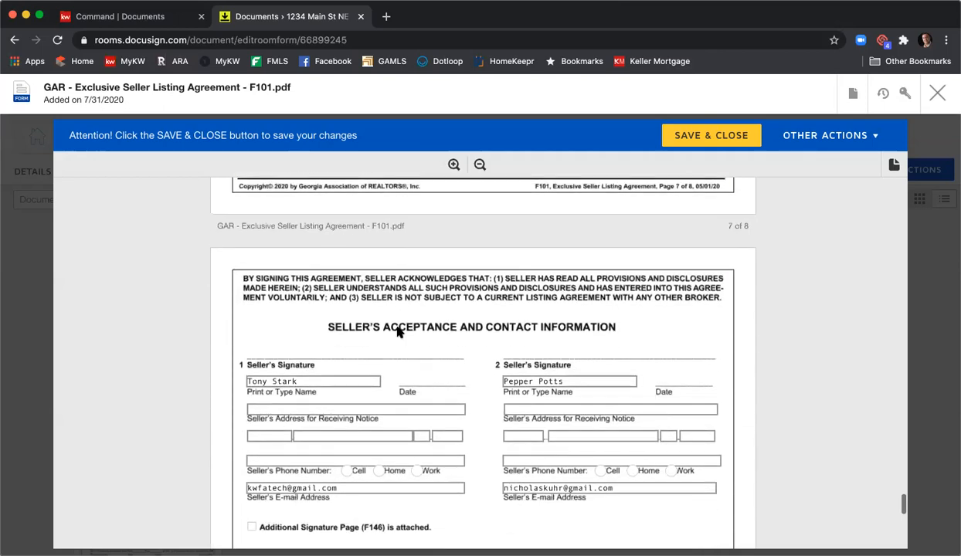
scroll(397, 331, "down", 3)
scroll(397, 333, "up", 2)
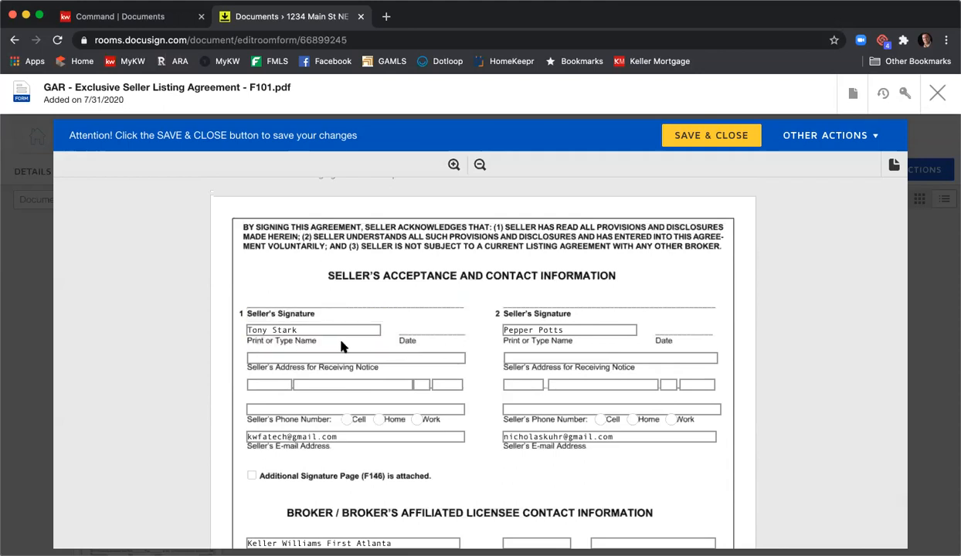
scroll(430, 382, "down", 2)
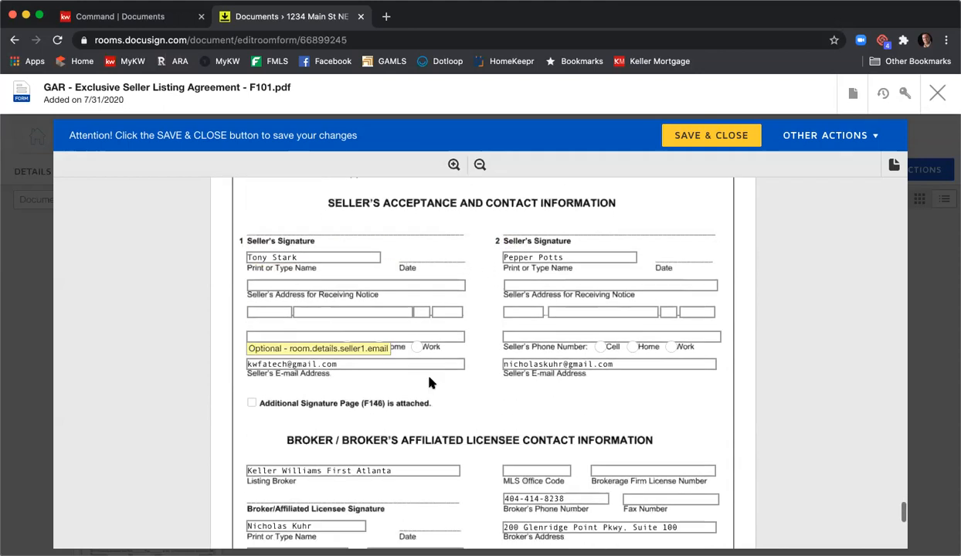
scroll(433, 381, "down", 1)
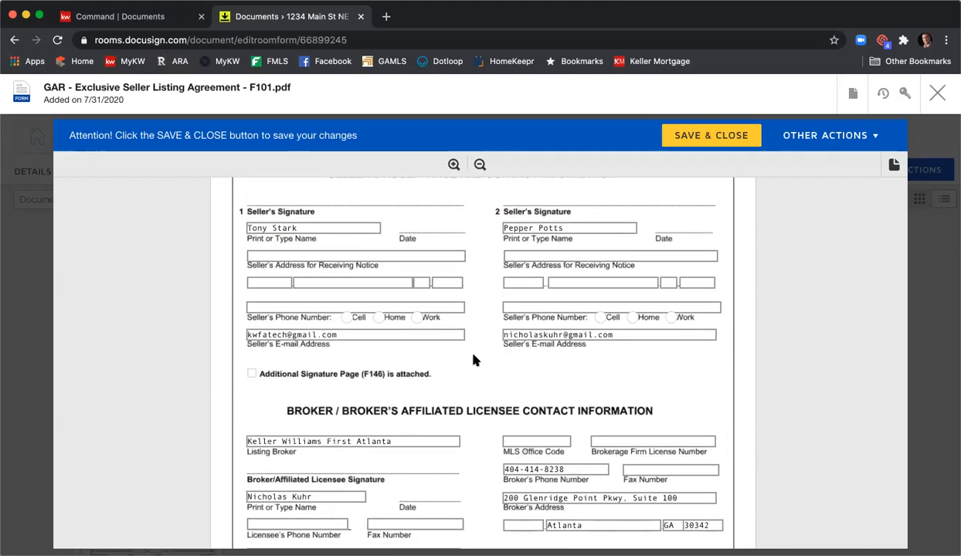
scroll(474, 360, "down", 4)
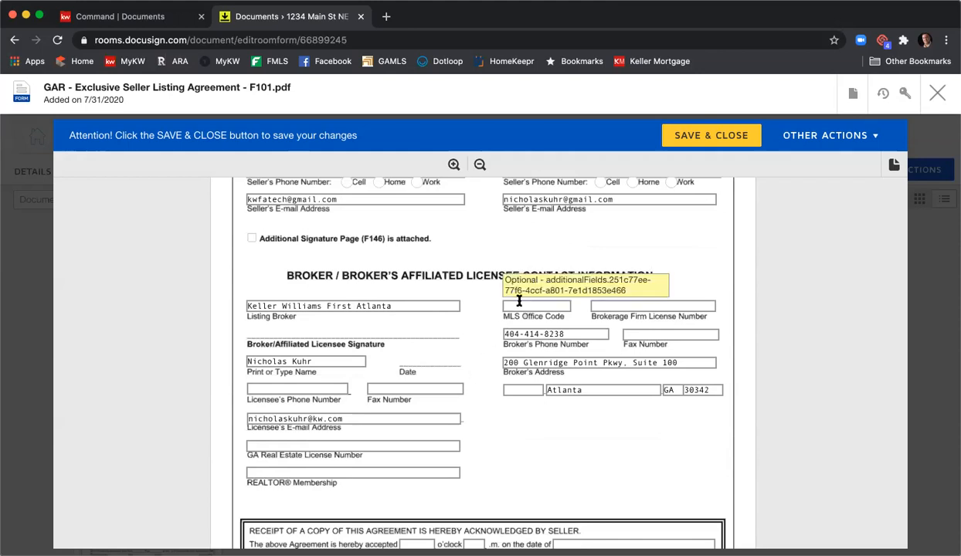
type("KWFA01")
key("Tab")
type("H-33313")
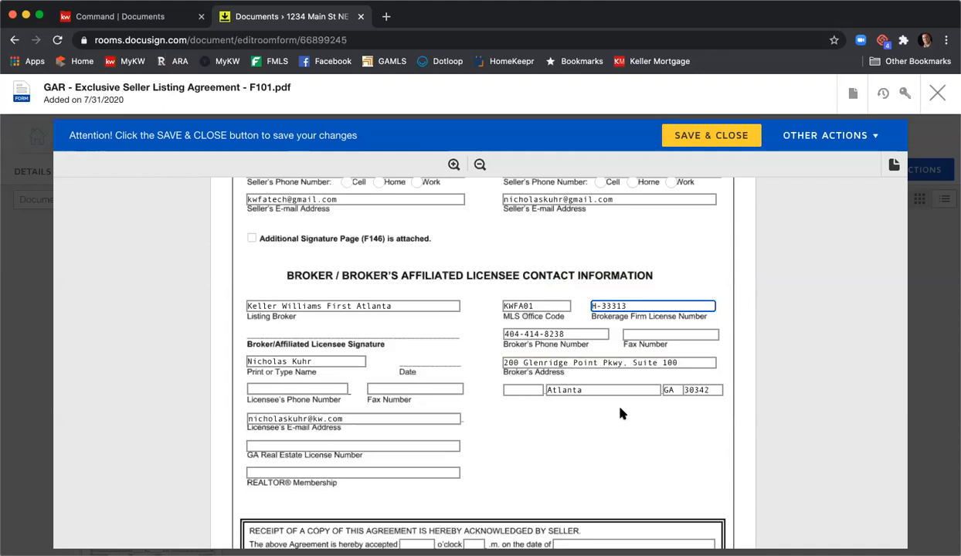
- Fill in the broker's fax number in the broker contact information
left_click(643, 336)
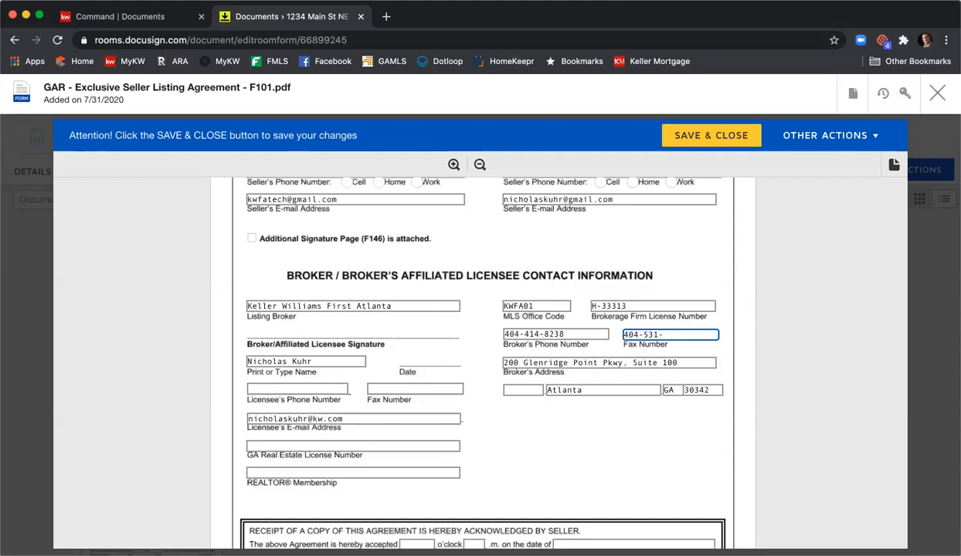
- Fill in the affiliated licensee's phone number and fax number
key("Tab")
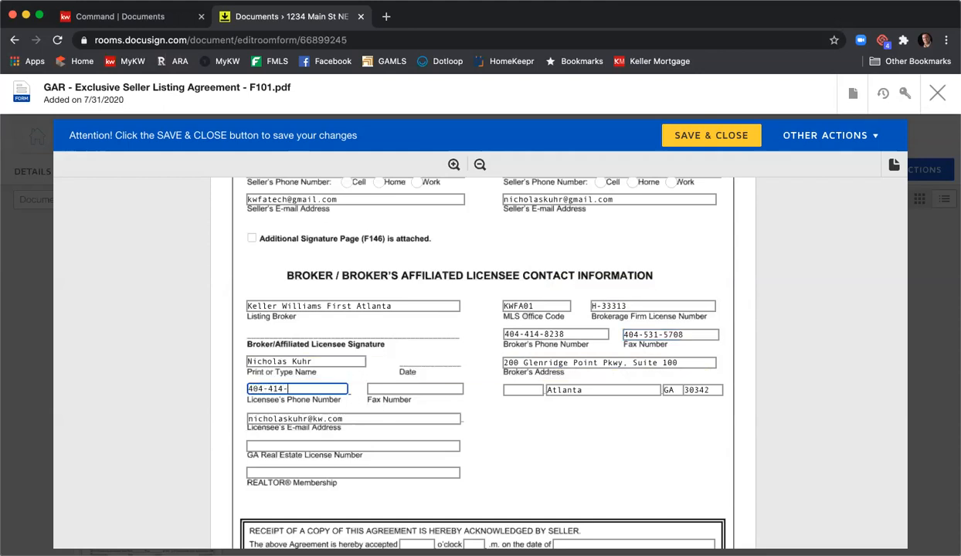
key("Tab")
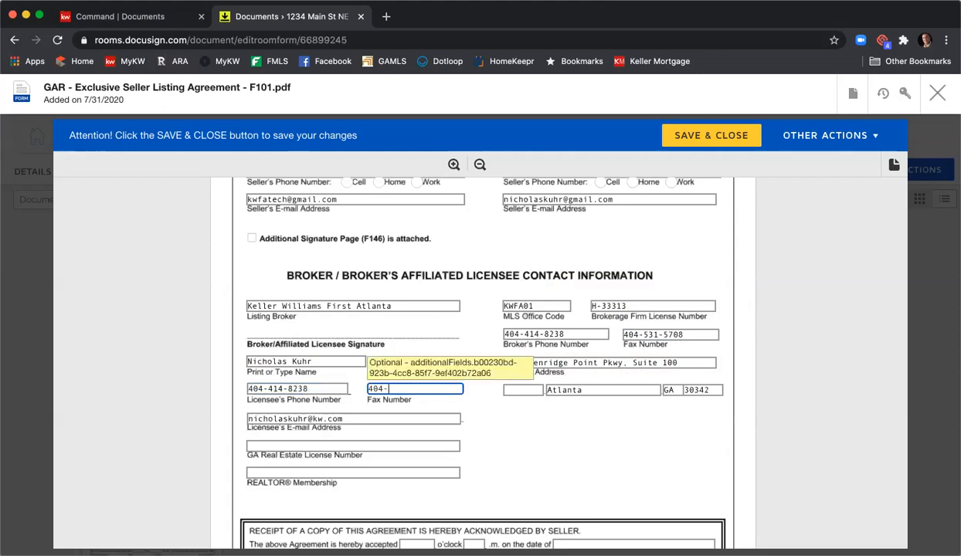
key("BackSpace")
- Enter the licensee's GA real estate license number and set the REALTOR membership to "Atlanta"
left_click(420, 445)
type("379844")
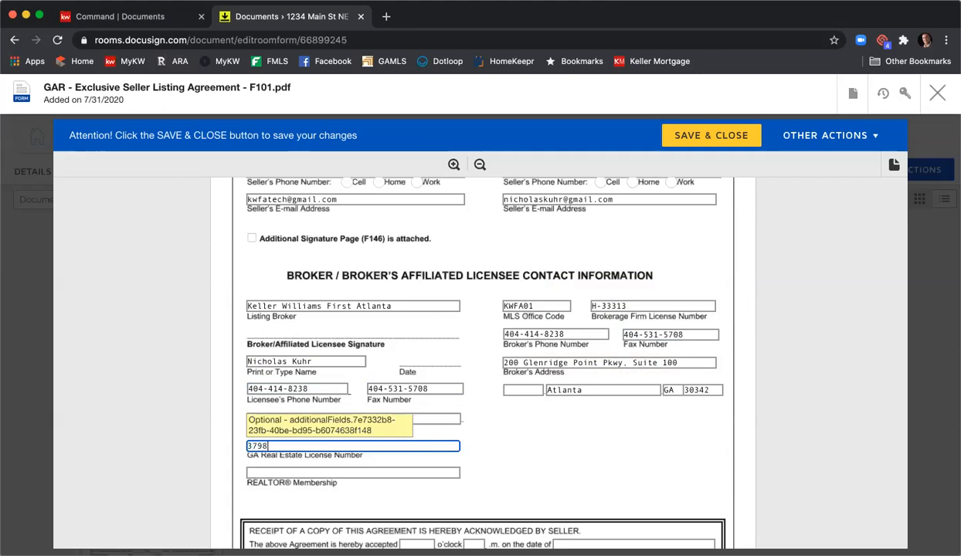
key("Tab")
type("Atlanta")
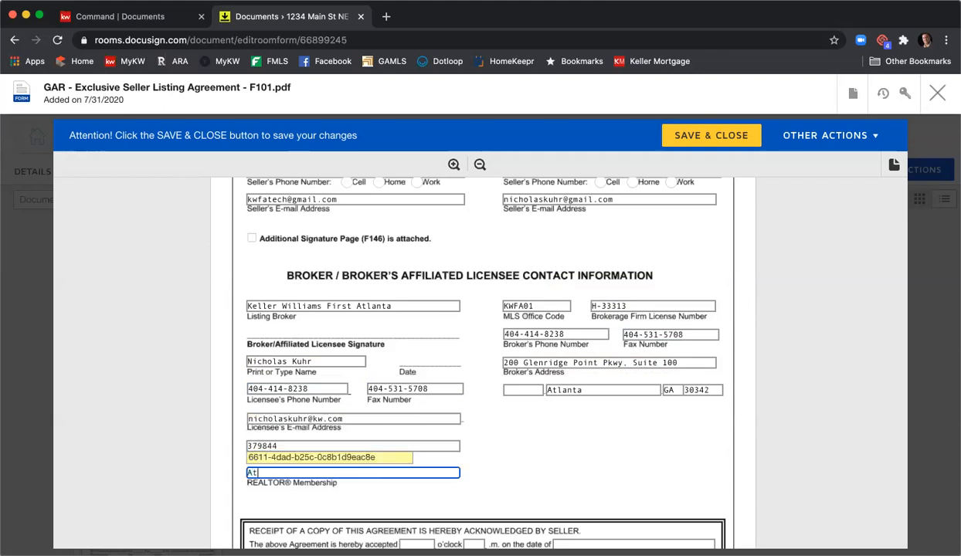
left_click(653, 435)
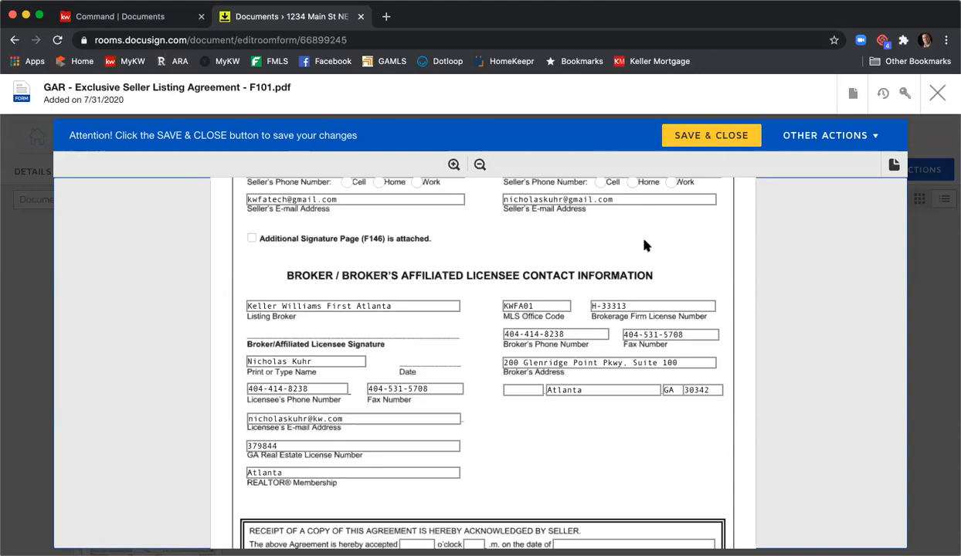
- Save the completed Exclusive Seller Listing Agreement and close it
scroll(629, 231, "down", 5)
scroll(561, 394, "down", 2)
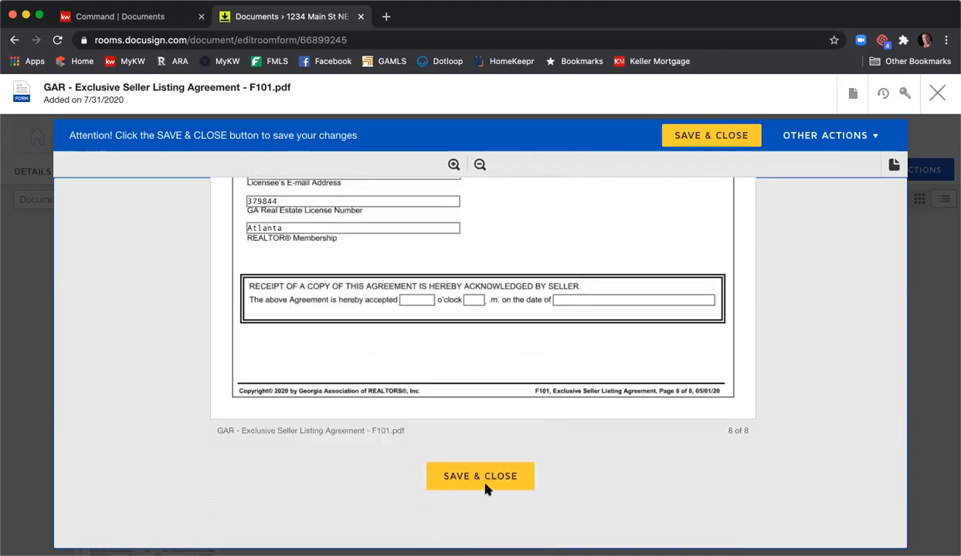
left_click(694, 138)
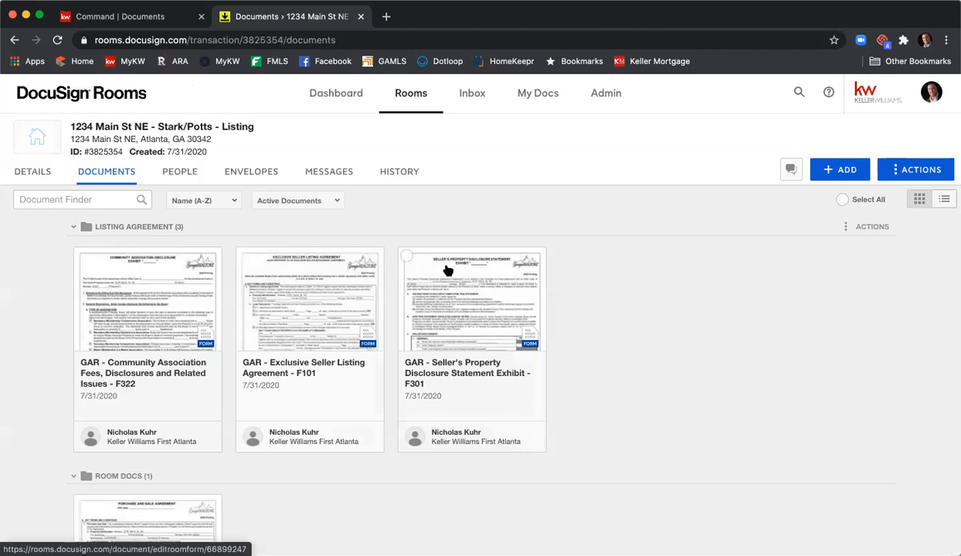
- Open the GAR Seller's Property Disclosure Statement Exhibit (F301) and review its disclosure sections as far as the additional explanations page
left_click(464, 299)
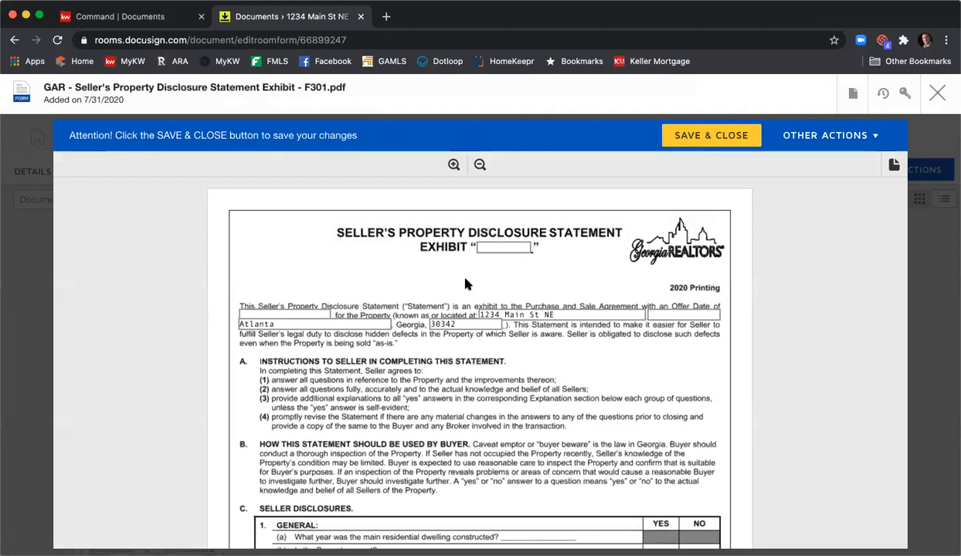
scroll(466, 284, "down", 1)
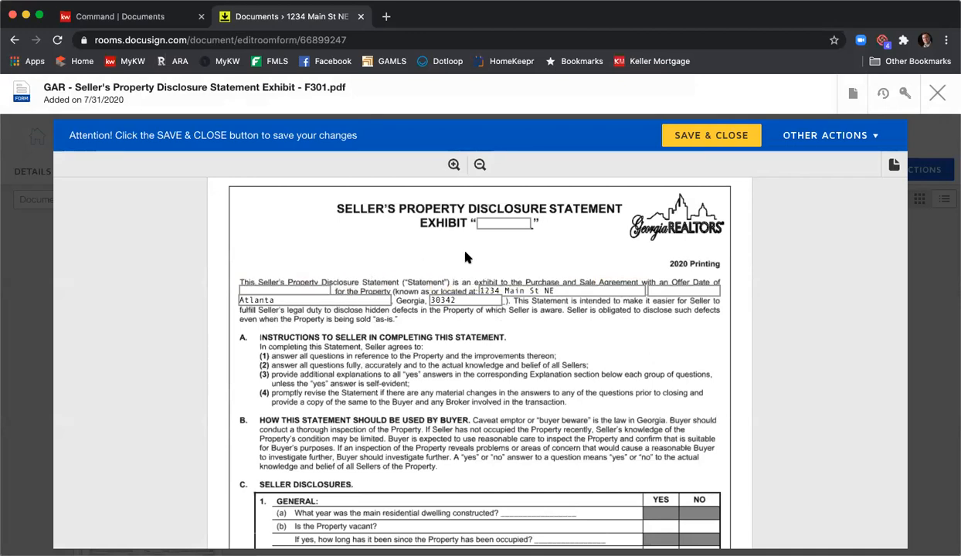
left_click(504, 223)
scroll(410, 255, "down", 4)
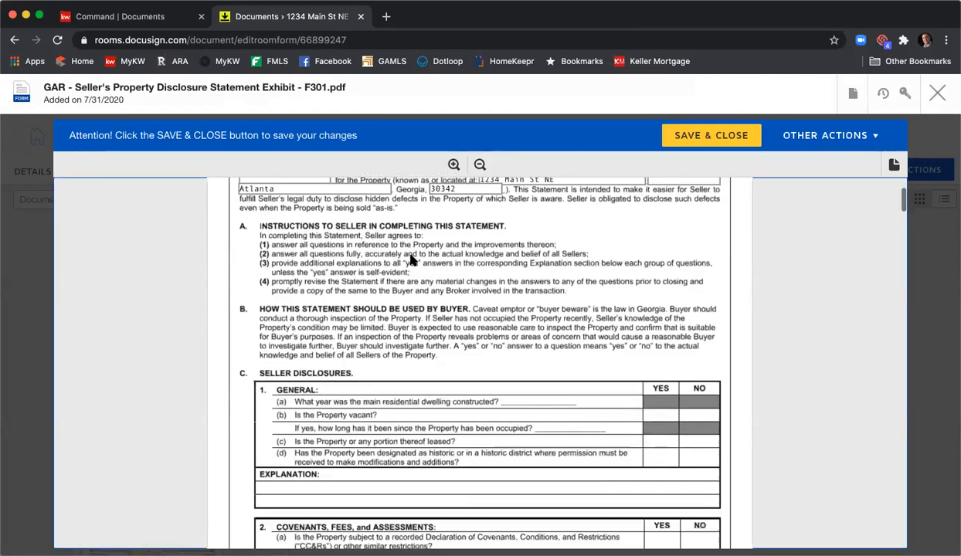
scroll(409, 261, "down", 3)
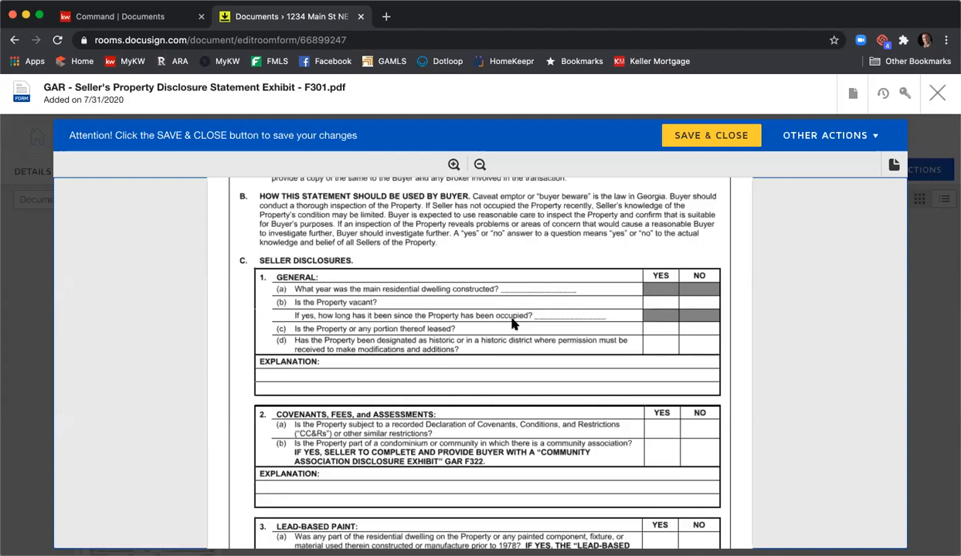
scroll(514, 318, "down", 10)
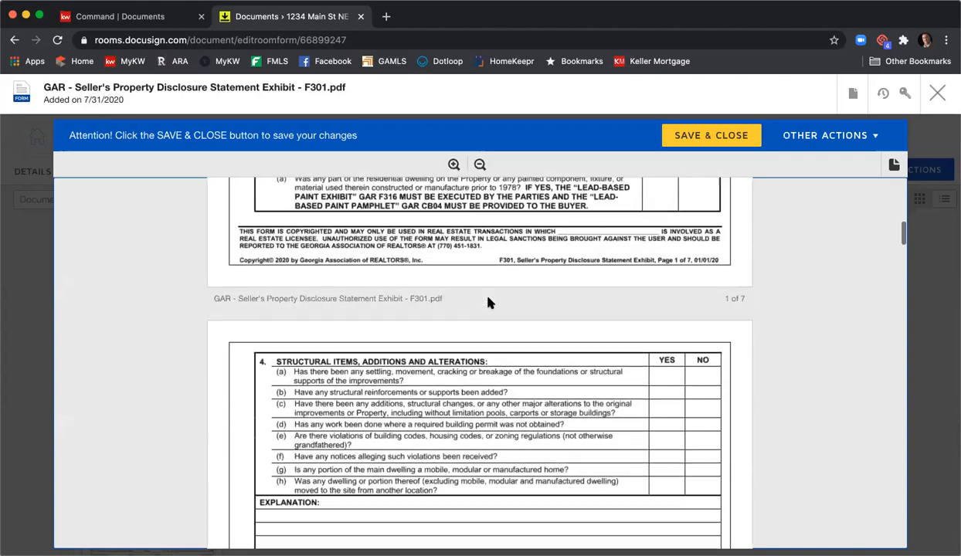
scroll(520, 313, "down", 2)
scroll(509, 340, "down", 3)
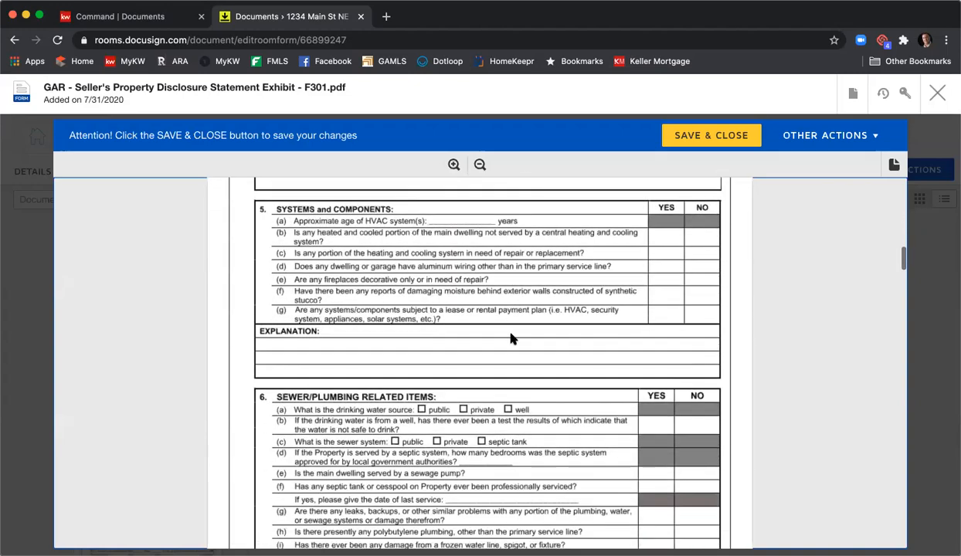
scroll(512, 335, "down", 3)
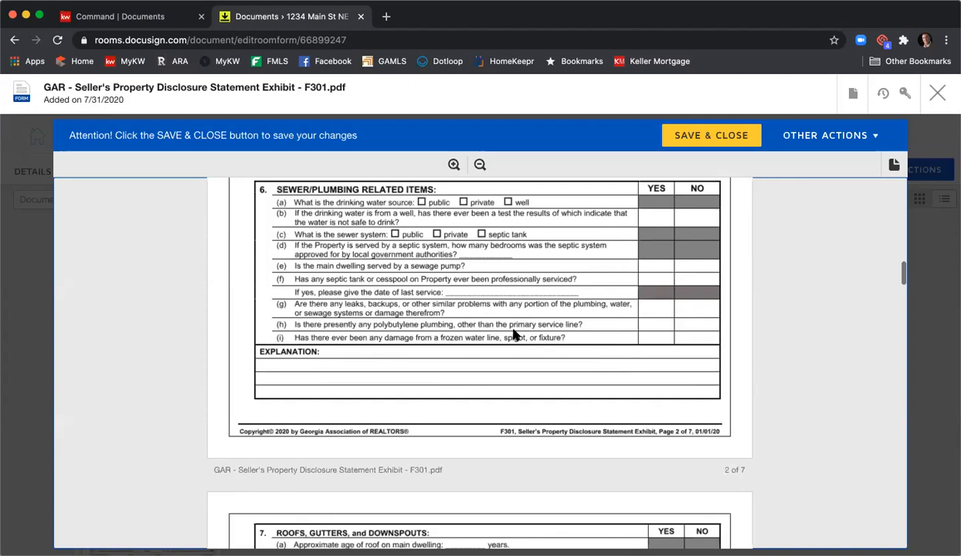
scroll(513, 334, "down", 5)
scroll(516, 336, "down", 5)
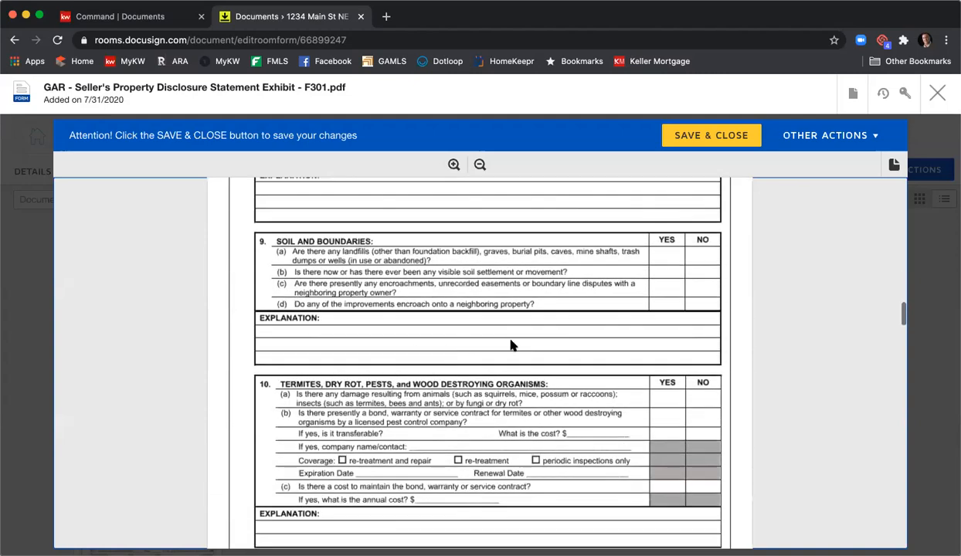
scroll(480, 341, "down", 5)
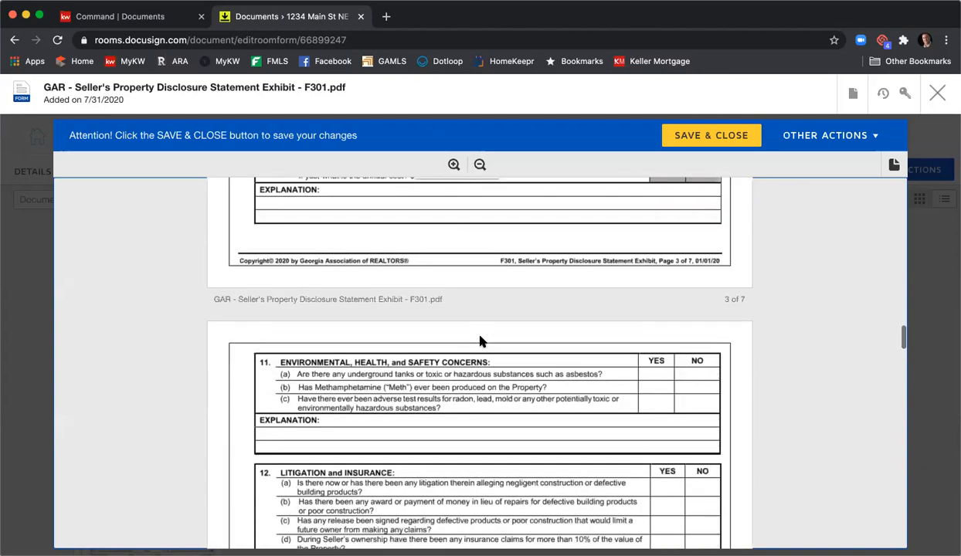
scroll(480, 342, "down", 4)
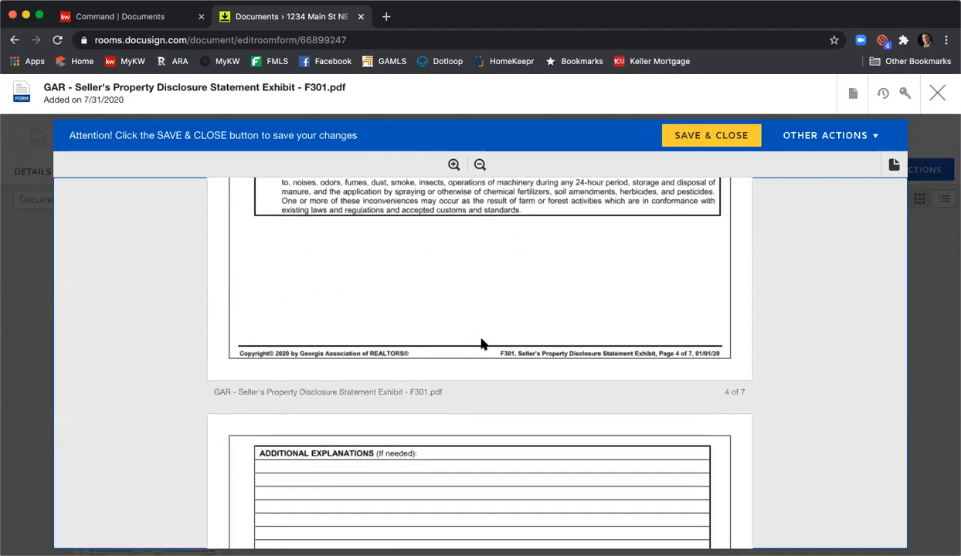
scroll(481, 343, "down", 2)
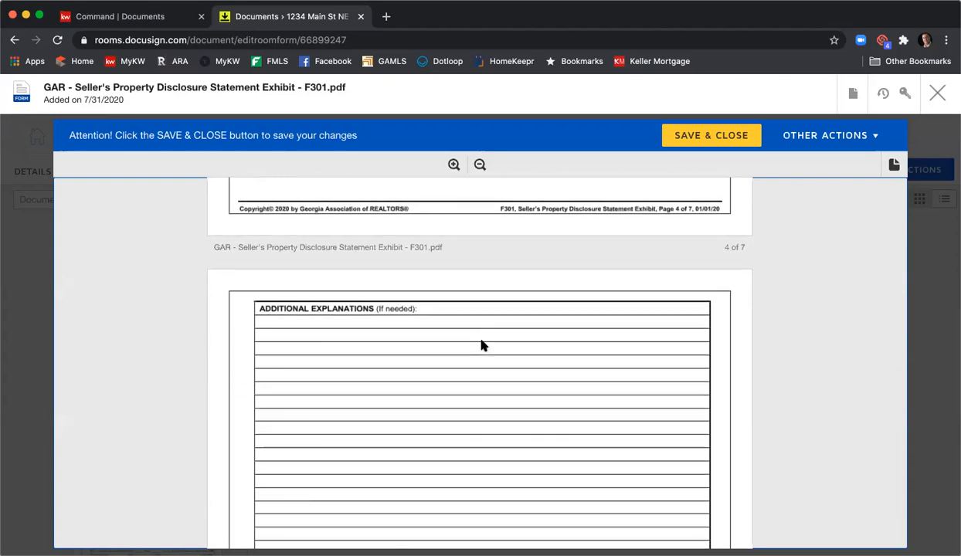
- Review the buyer and seller signature section of the Seller's Property Disclosure Statement Exhibit, and save and close the form
scroll(481, 346, "down", 10)
scroll(480, 345, "down", 15)
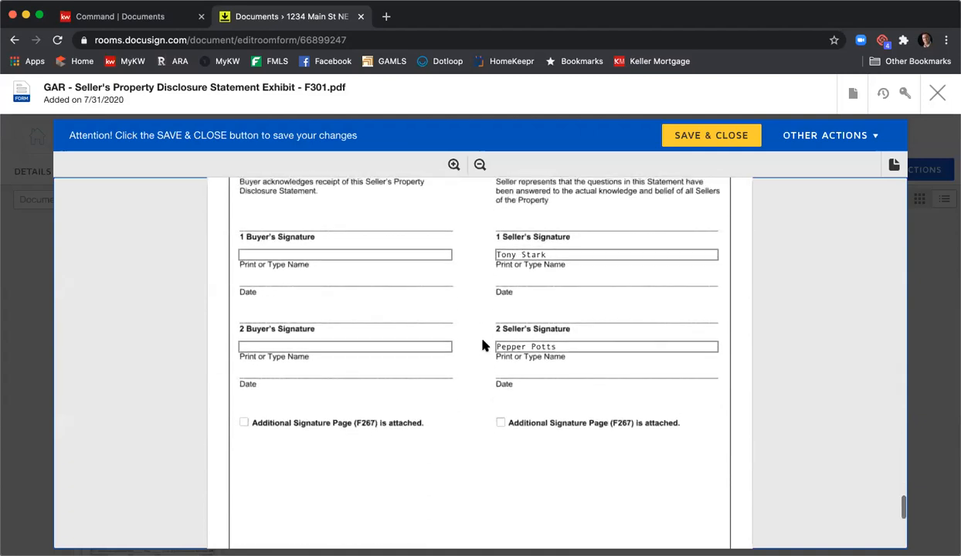
scroll(512, 332, "up", 1)
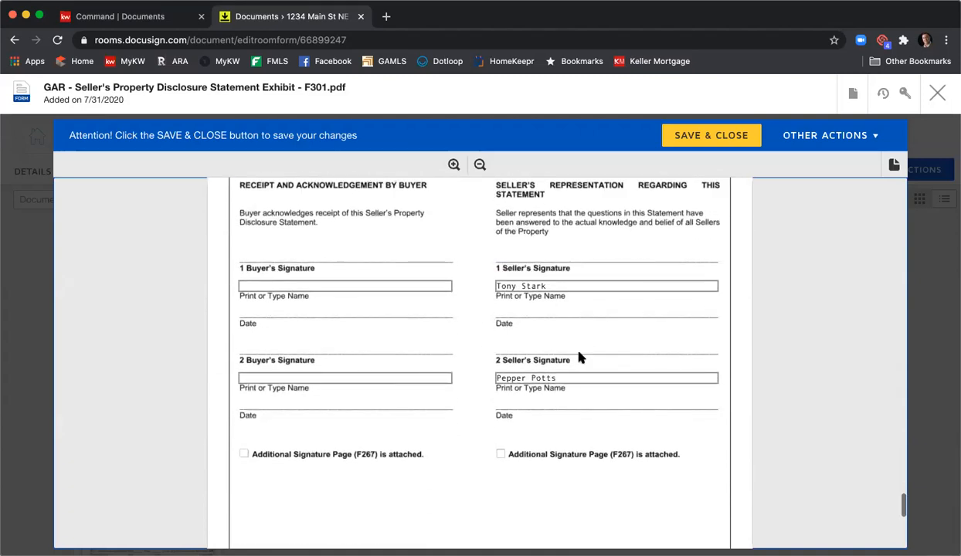
scroll(583, 363, "down", 1)
scroll(628, 389, "down", 5)
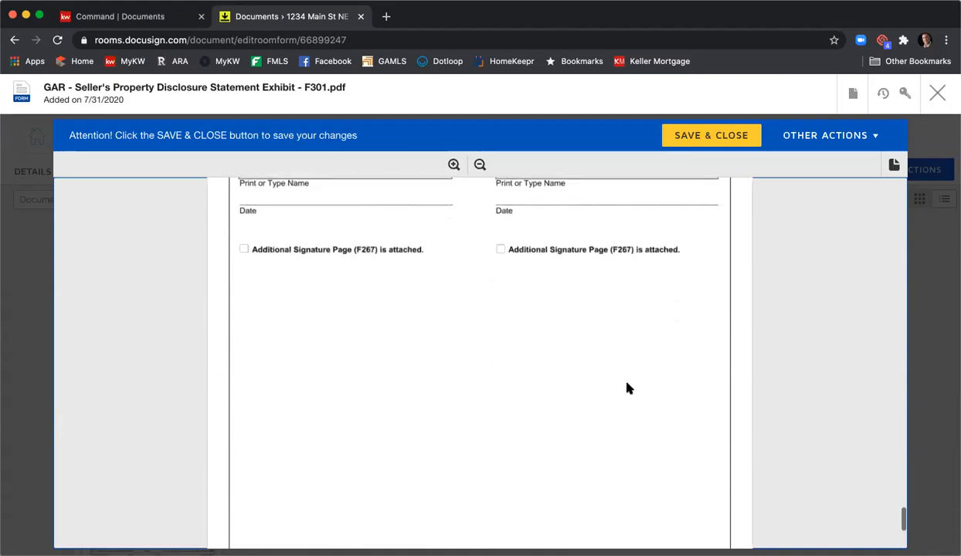
left_click(512, 476)
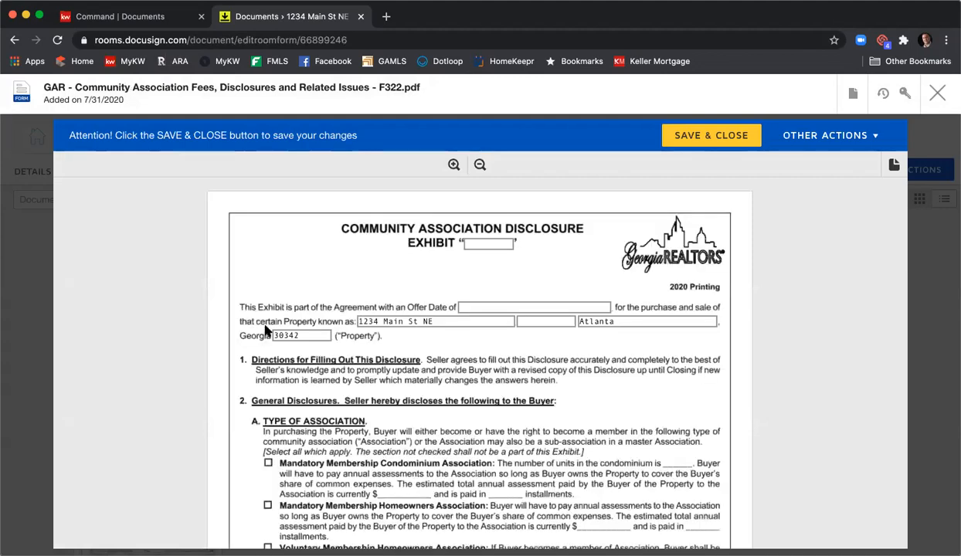
- Review the Community Association Fees, Disclosures and Related Issues form (F322) through its final page, and save and close it
scroll(483, 365, "down", 4)
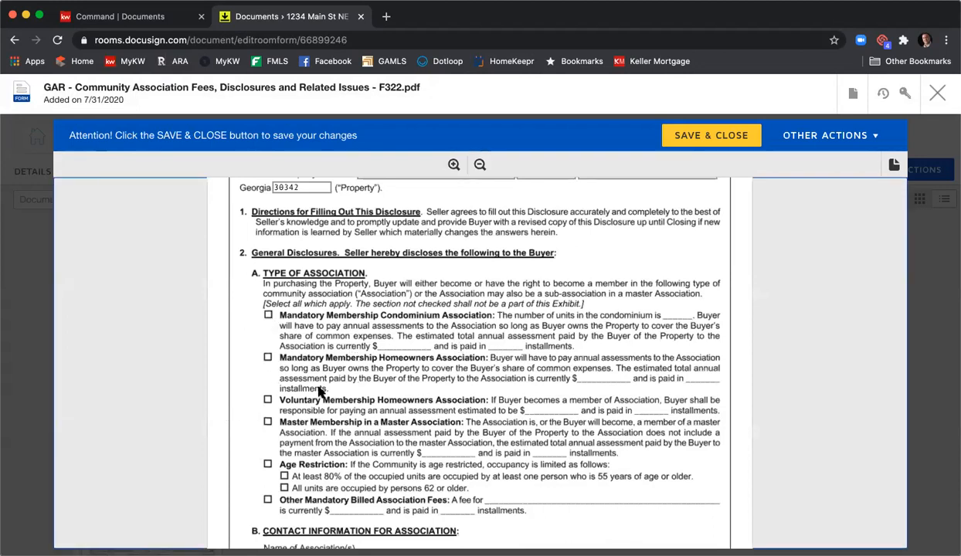
scroll(414, 382, "down", 5)
scroll(414, 384, "down", 18)
scroll(415, 384, "down", 20)
scroll(415, 383, "down", 2)
scroll(417, 386, "up", 4)
scroll(418, 386, "down", 4)
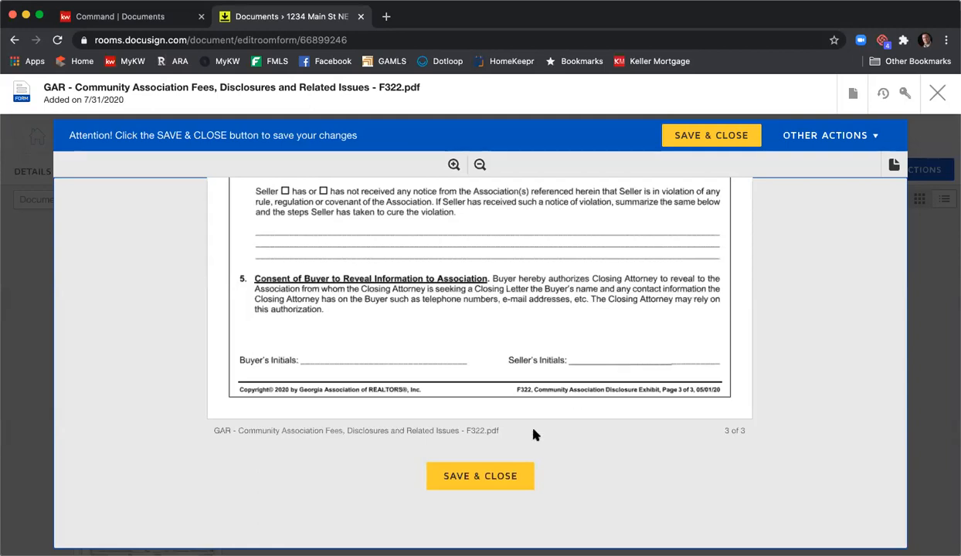
left_click(495, 476)
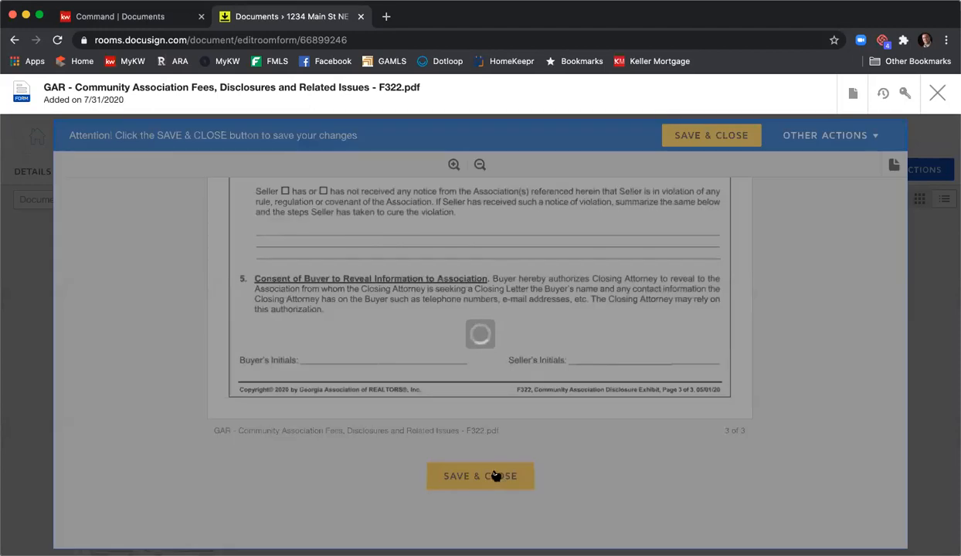
- Open the GAR Purchase and Sale Agreement (F201), set the offer date to 7/31/2020 and mark the legal description as attached as an exhibit
scroll(610, 285, "down", 4)
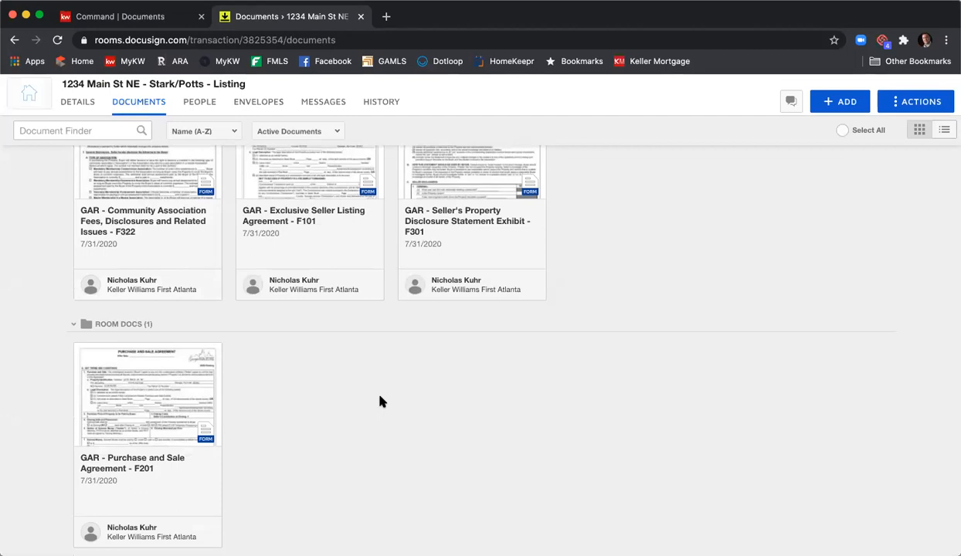
left_click(188, 382)
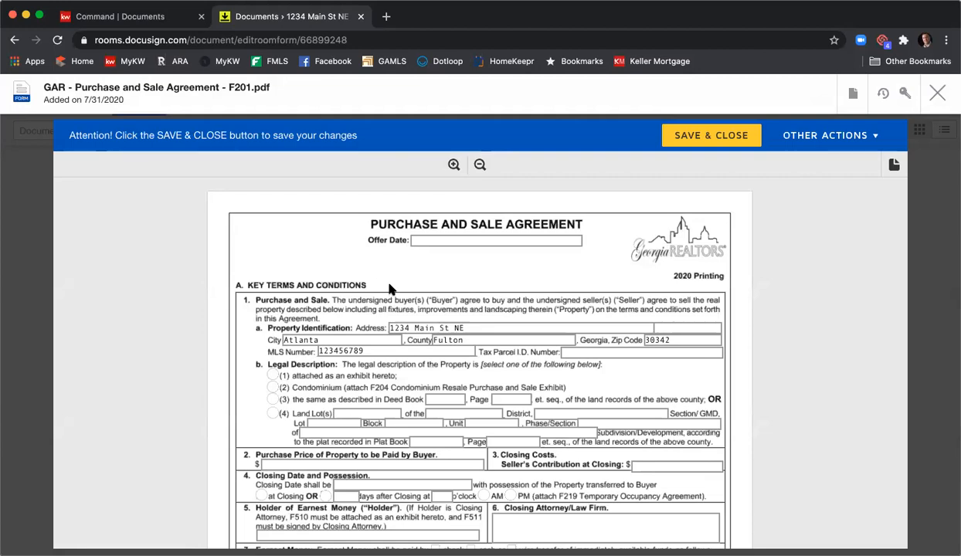
left_click(494, 240)
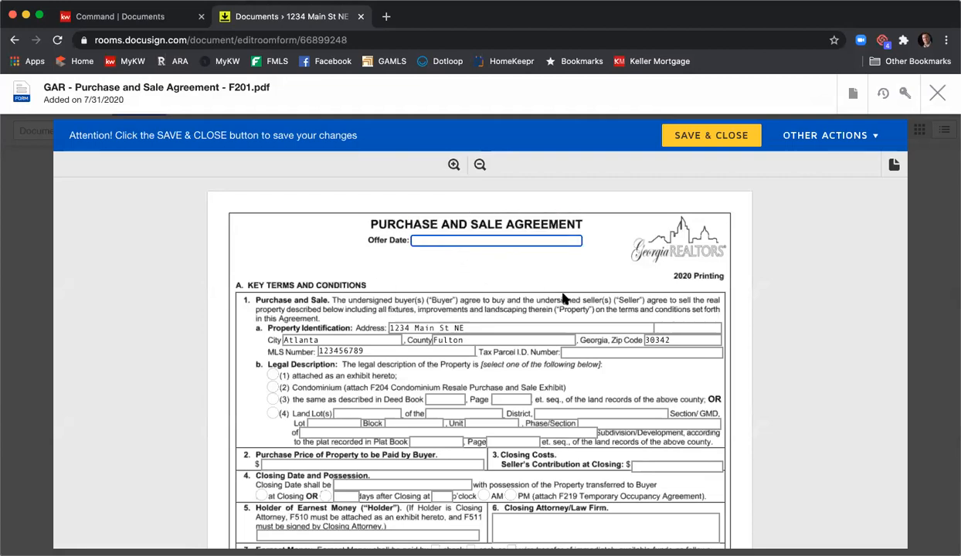
type("7/31/2020")
scroll(562, 300, "down", 2)
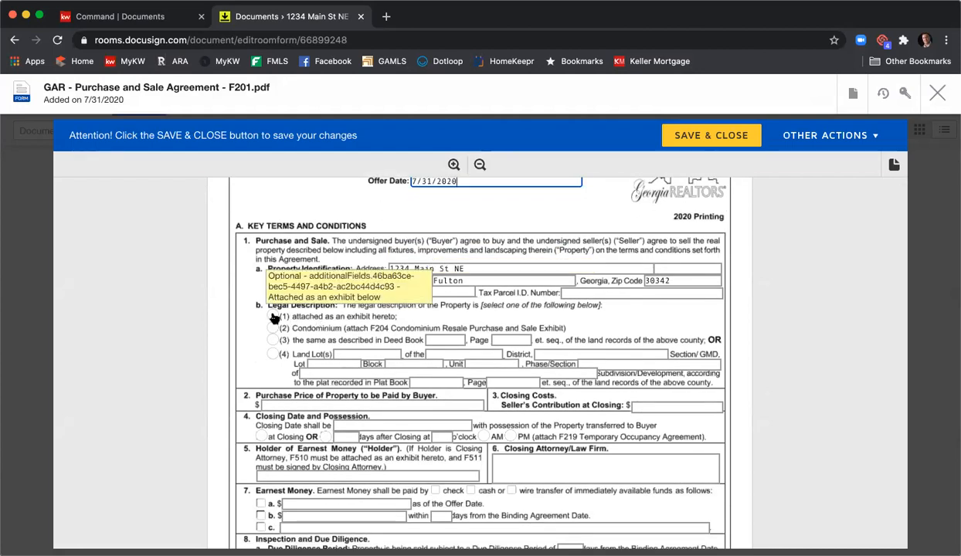
left_click(273, 316)
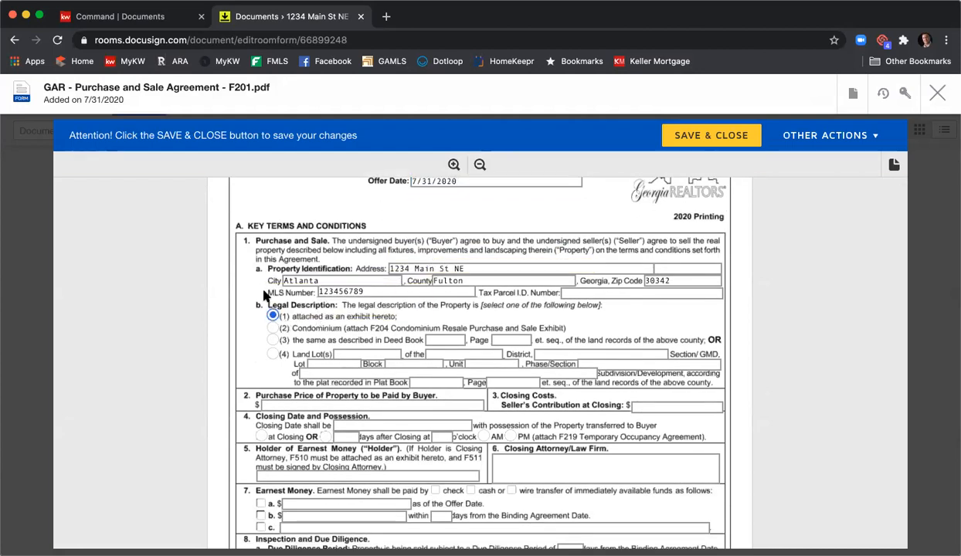
- Set the purchase price to 415000 and the seller's contribution at closing to 5,000
scroll(263, 296, "down", 4)
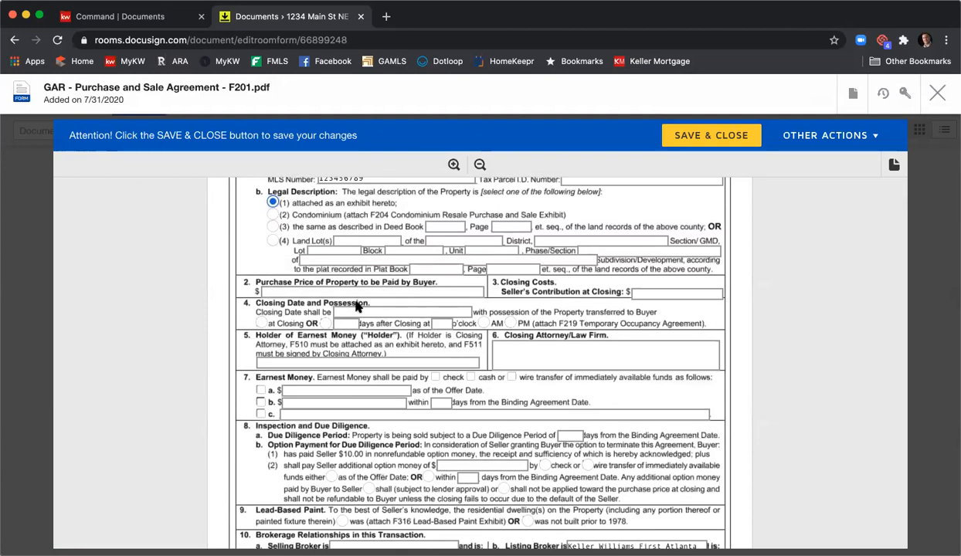
left_click(349, 291)
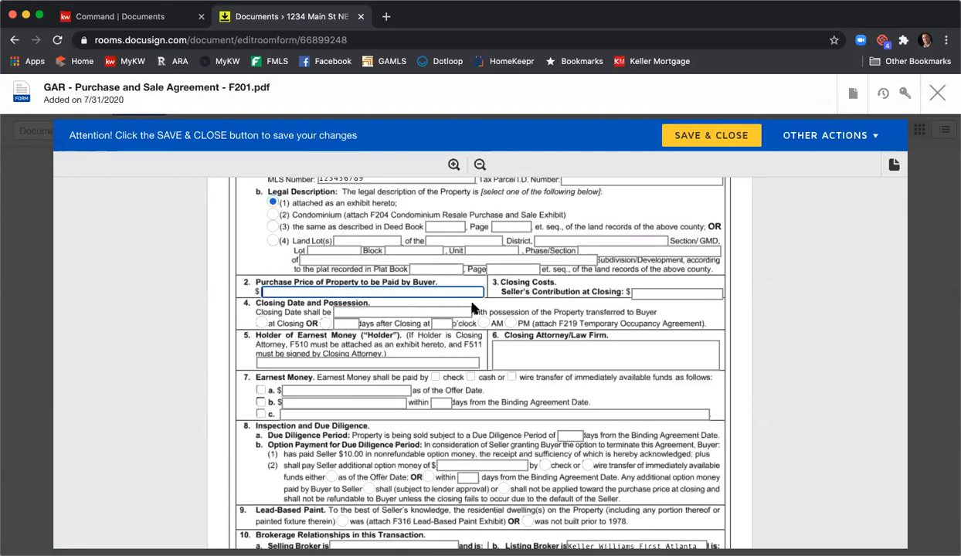
type("415000")
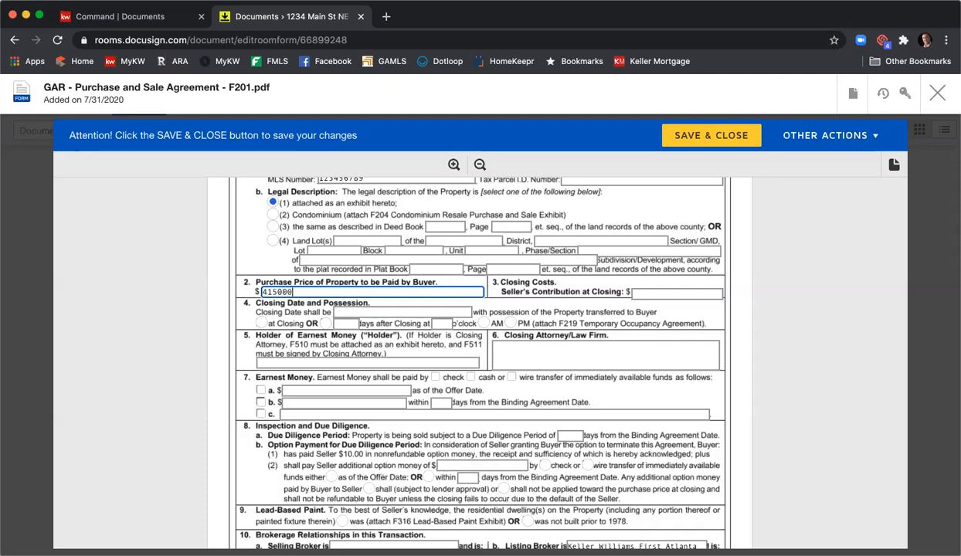
key("Tab")
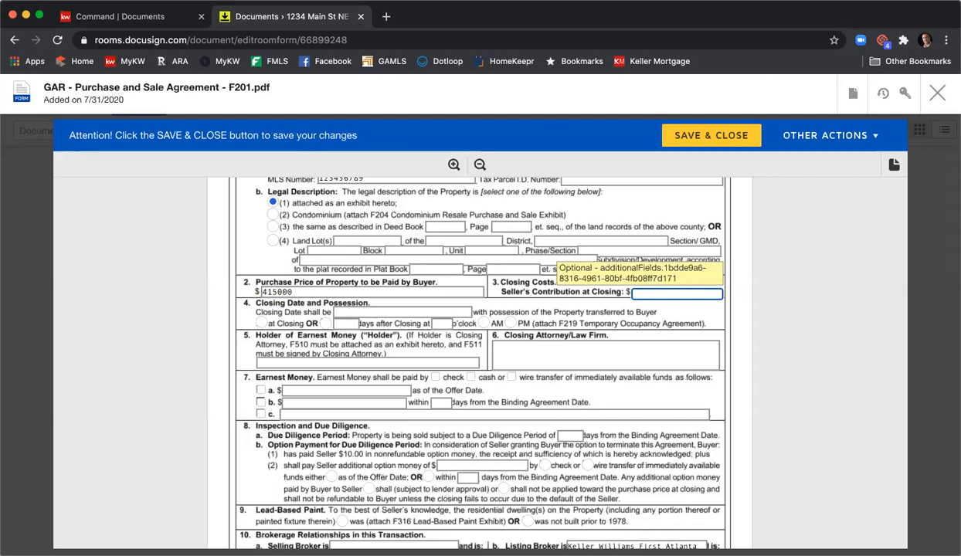
type("5,000")
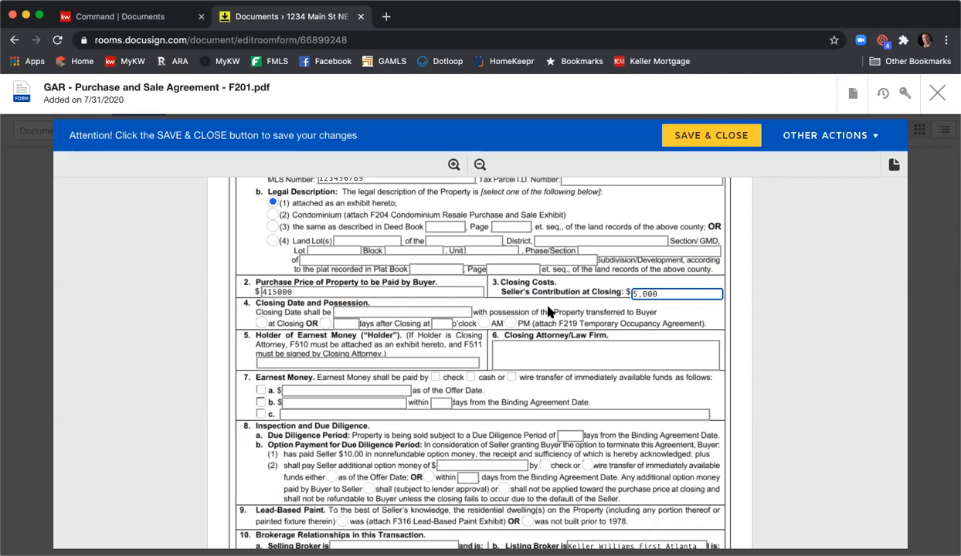
- Set the closing date to 8/31/2020 with possession transferred at closing
key("Tab")
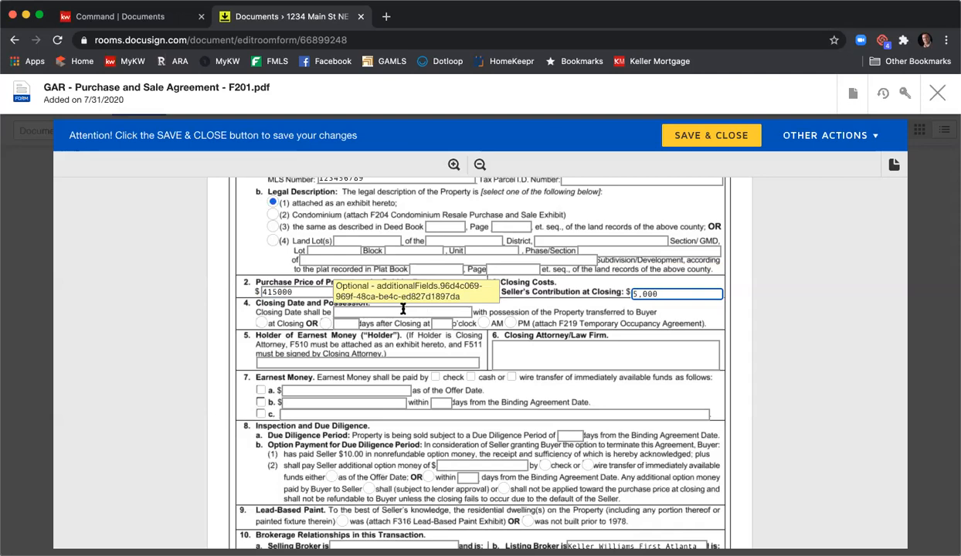
type("8/3")
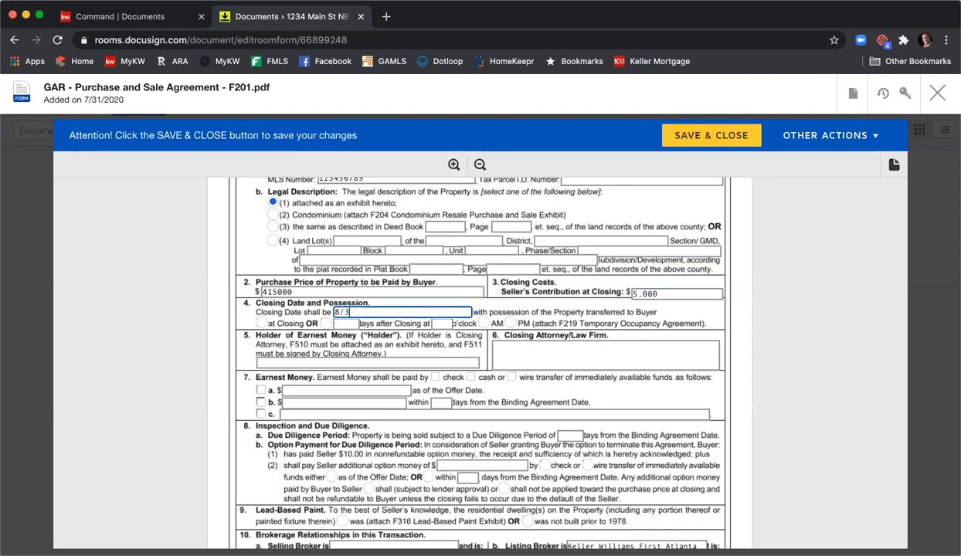
type("1/2020")
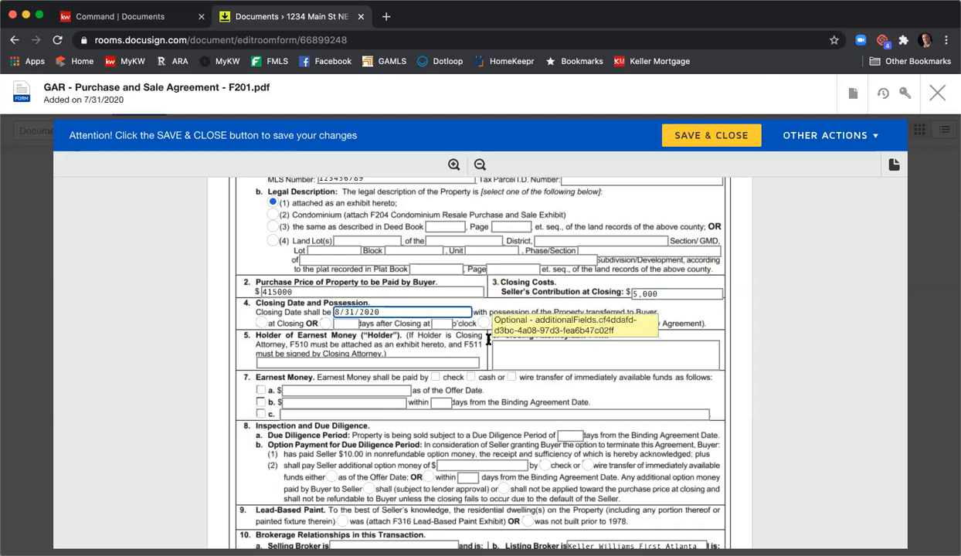
left_click(263, 324)
- Enter "KWFA" as the holder of earnest money and "C&B - Glendridge Office" as the closing attorney/law firm
left_click(318, 363)
type("KWFA")
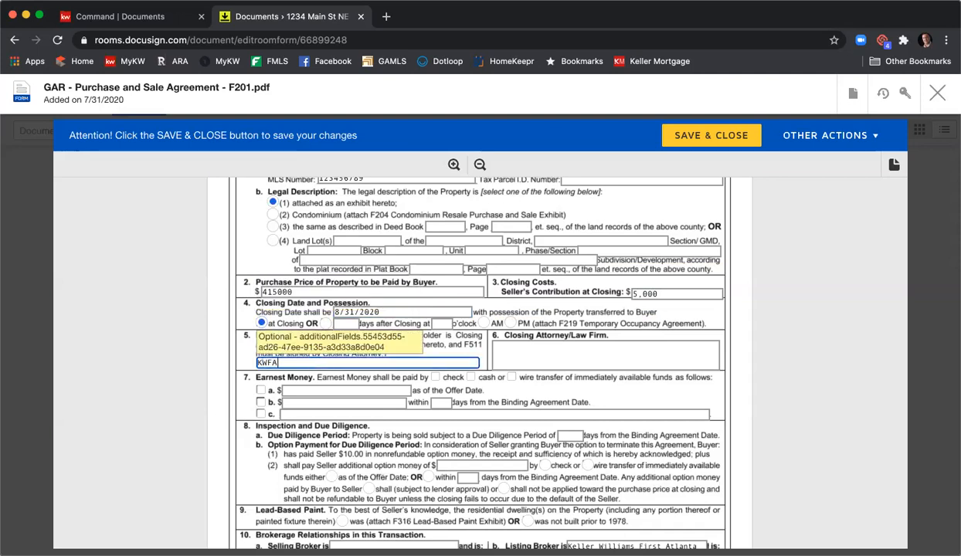
key("Tab")
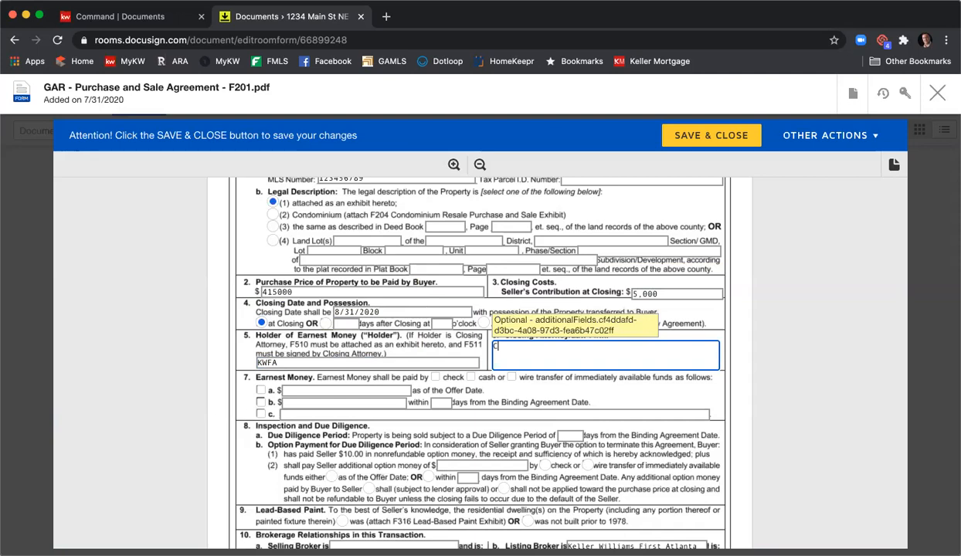
type("C&B - Glendridge O")
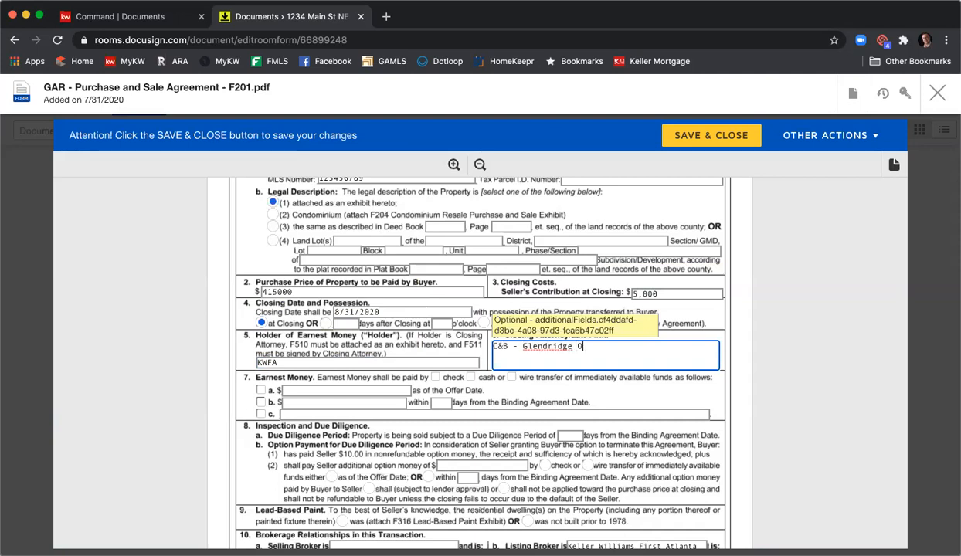
type("ffice")
- Select earnest money option b and set it to 4,150 within 3 days from the Binding Agreement Date
scroll(308, 354, "down", 3)
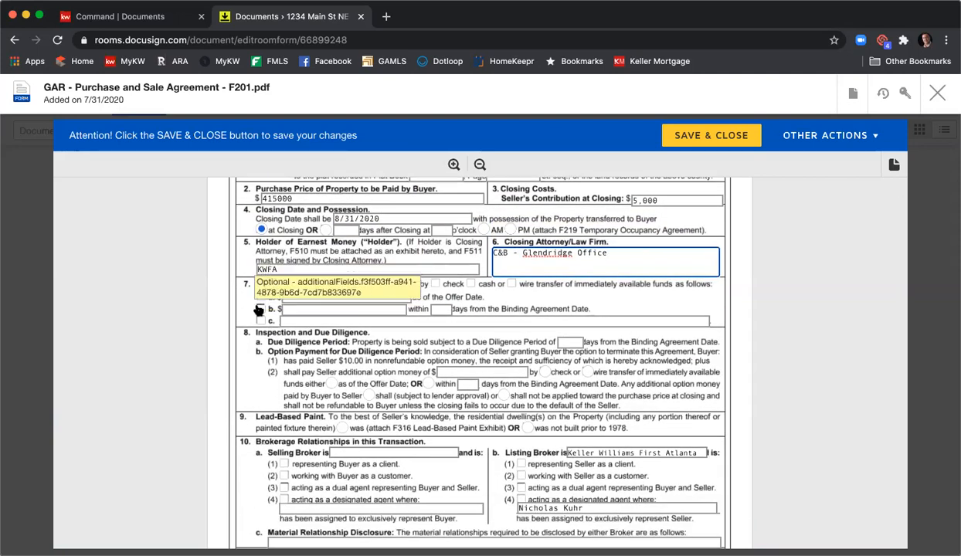
left_click(259, 308)
type("4,150")
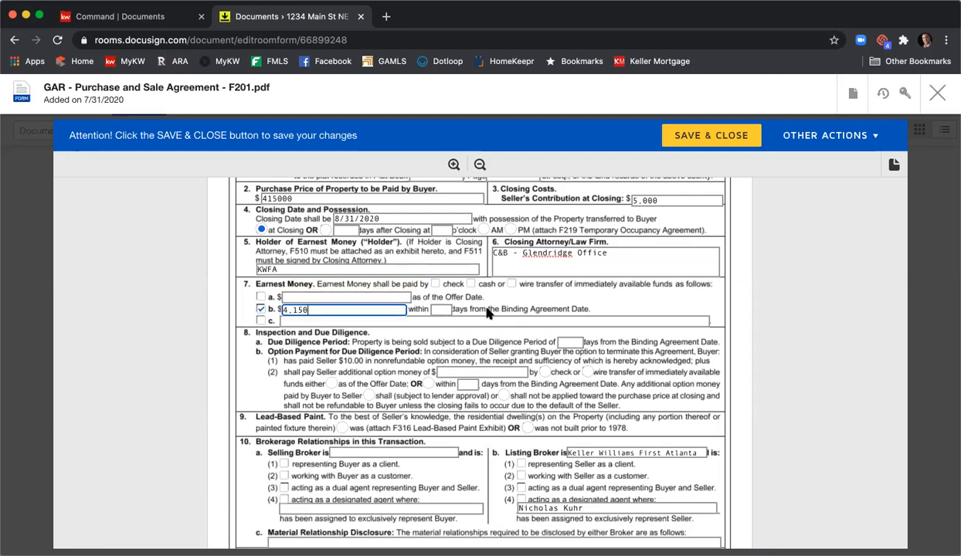
left_click(444, 308)
type("3")
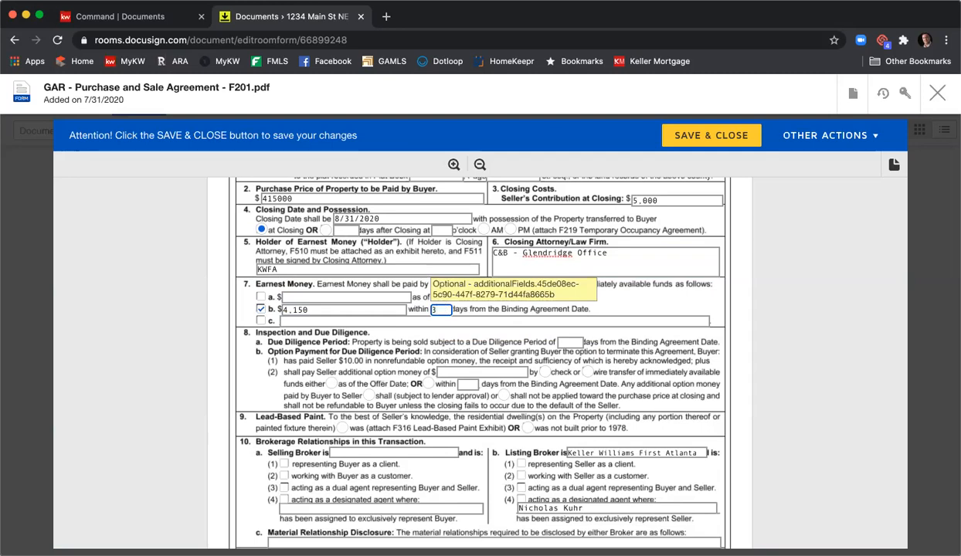
- Set the due diligence period to 10 days and mark the property as not built prior to 1978
scroll(506, 309, "down", 1)
left_click(556, 294)
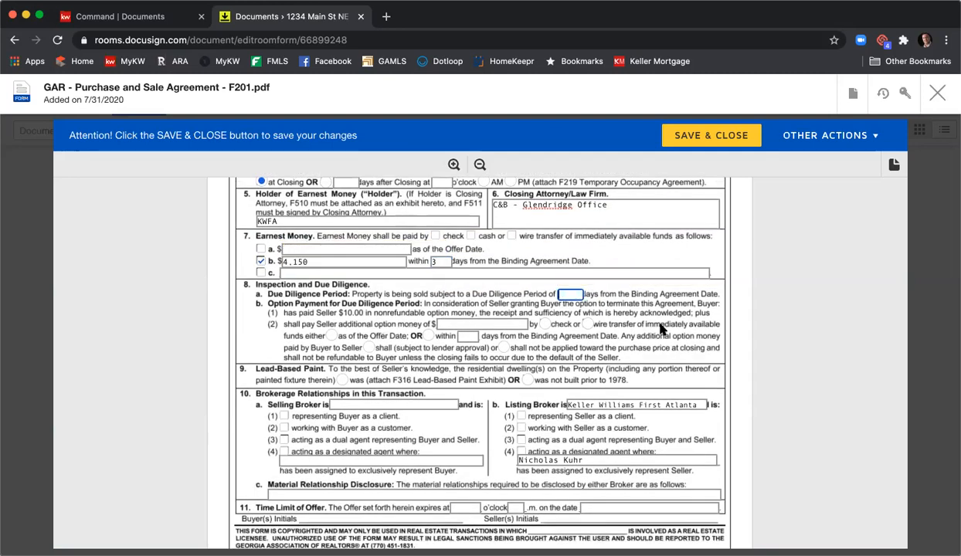
type("10")
scroll(649, 332, "down", 2)
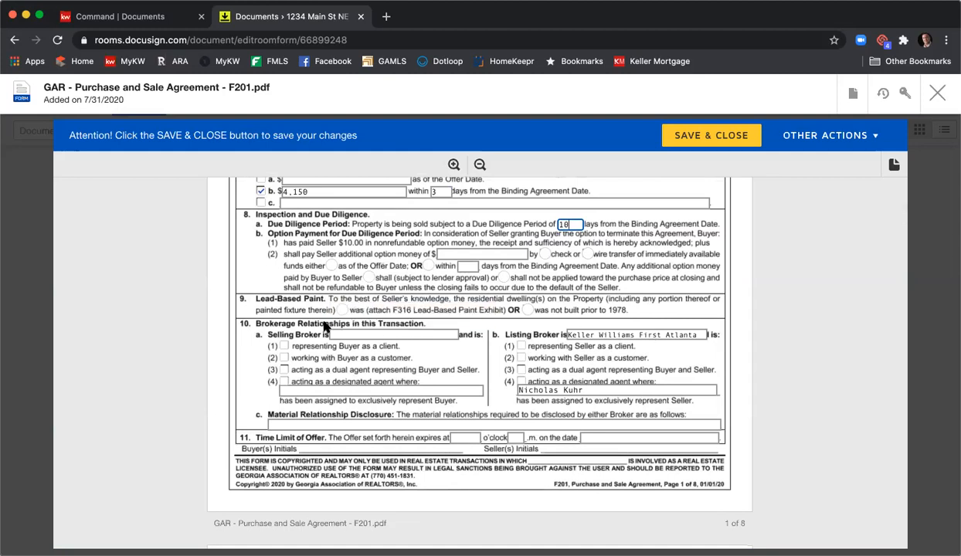
left_click(527, 310)
- Mark the listing broker as representing the seller as a client and enter the brokerage Harry Norman as the selling broker
scroll(527, 309, "down", 1)
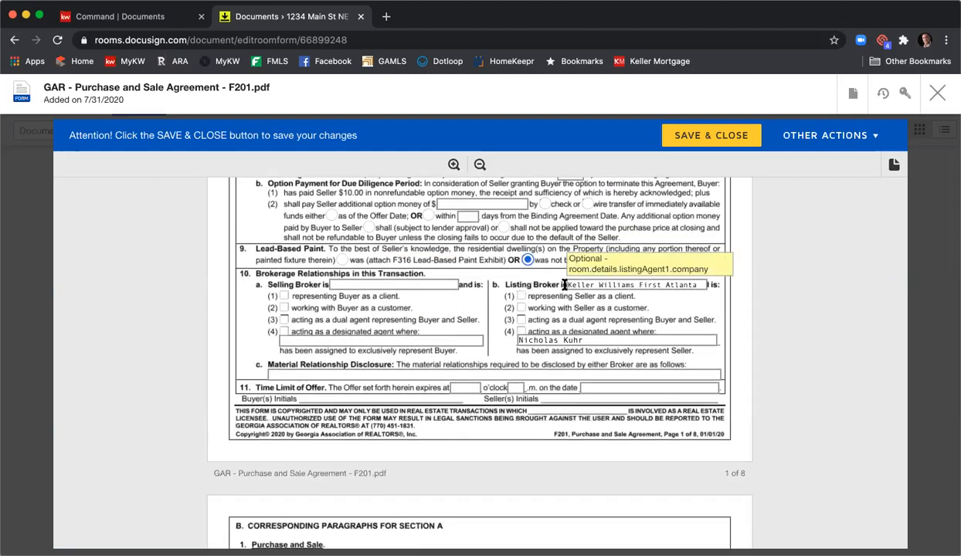
left_click(522, 297)
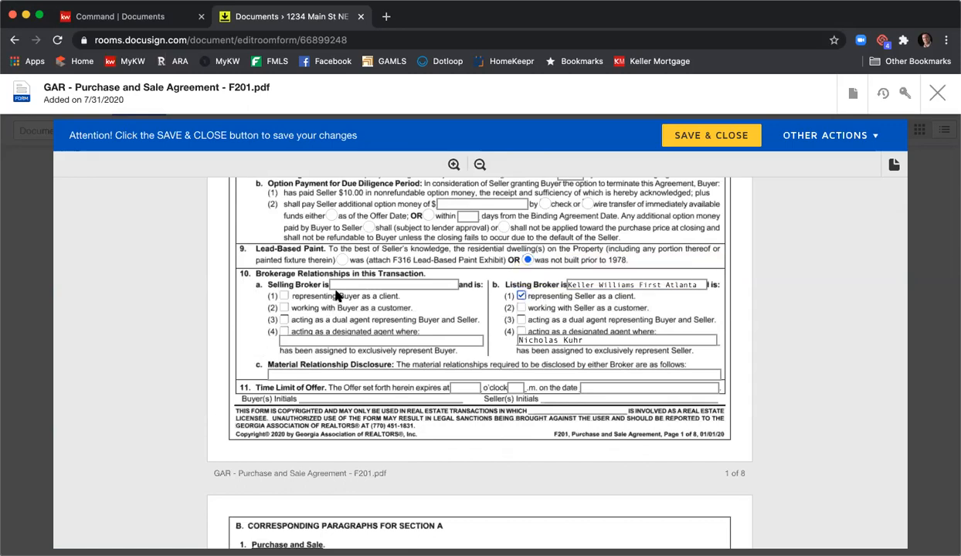
left_click(371, 286)
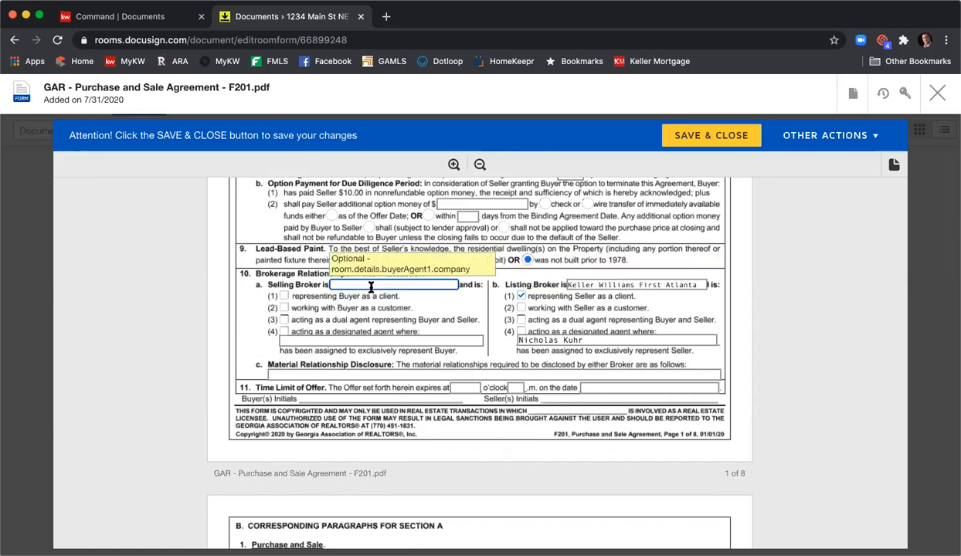
type("Harry Norman")
- Enter "N/A" as the material relationship disclosure and set the offer to expire at 12 o'clock p.m. on 8/1/2020
left_click(293, 374)
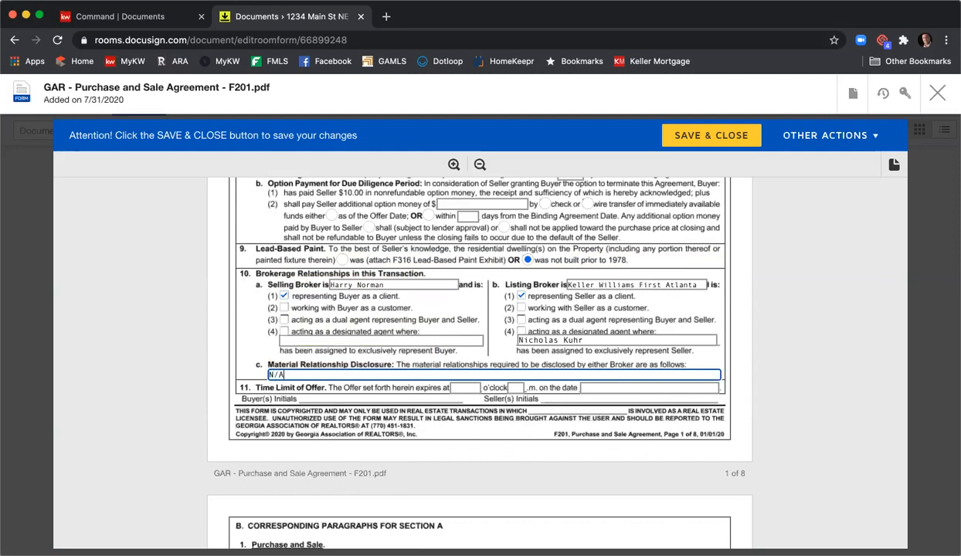
key("Tab")
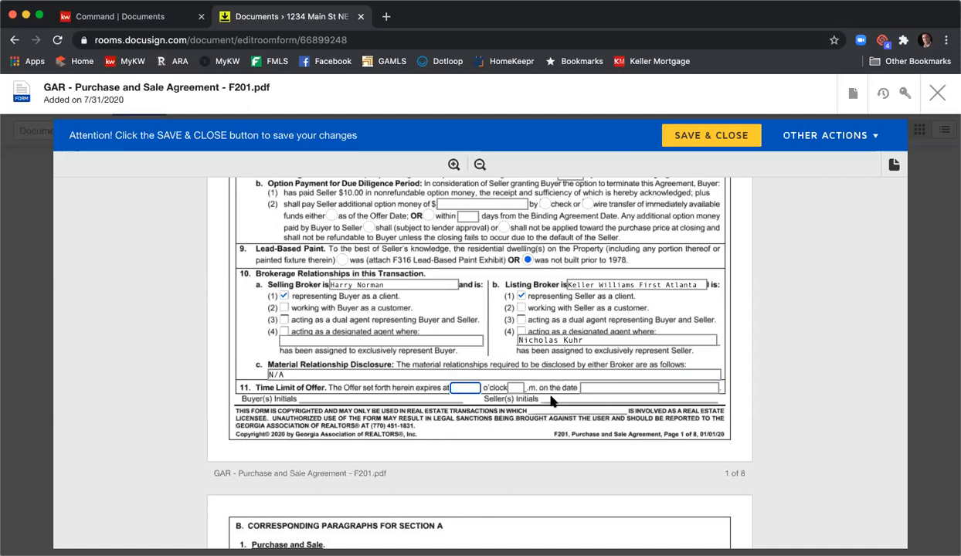
type("12")
key("Tab")
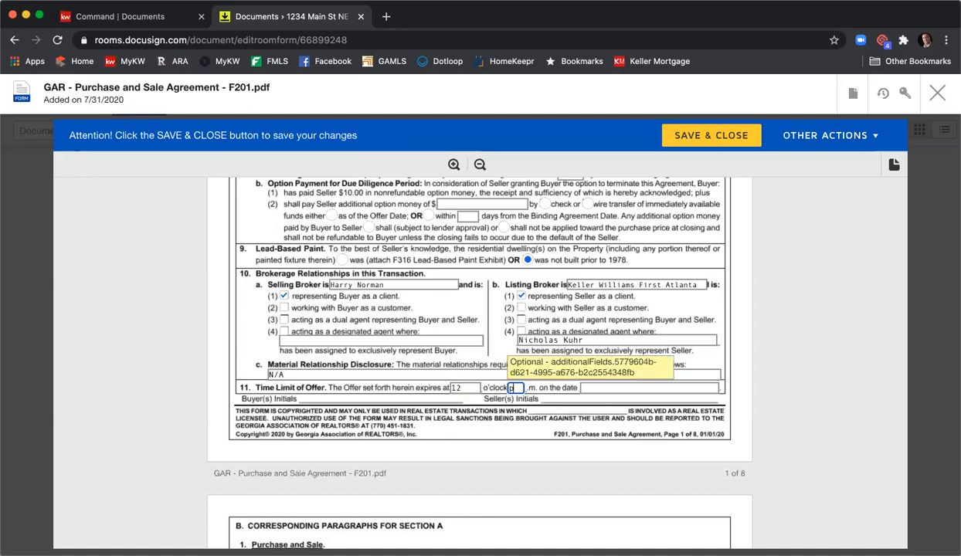
key("Tab")
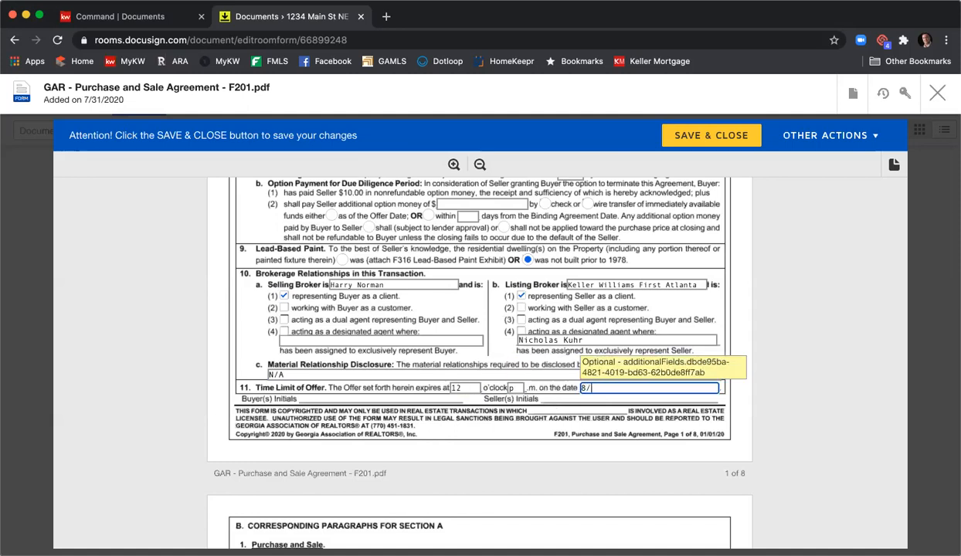
type("8/1/2020")
- Include the Community Association Disclosure Exhibit (F322) in the Exhibits and Addenda section as exhibit "B"
scroll(453, 354, "down", 3)
scroll(452, 353, "down", 8)
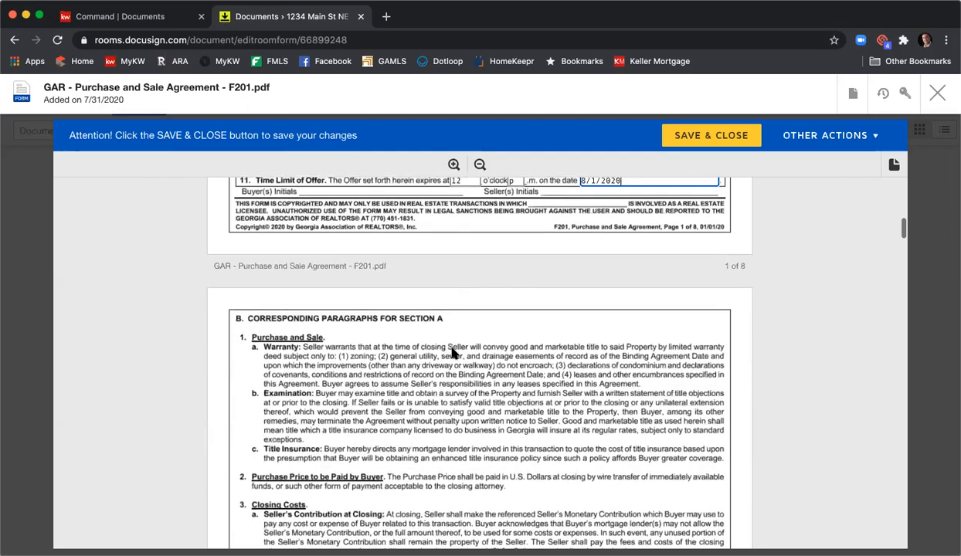
scroll(452, 353, "down", 10)
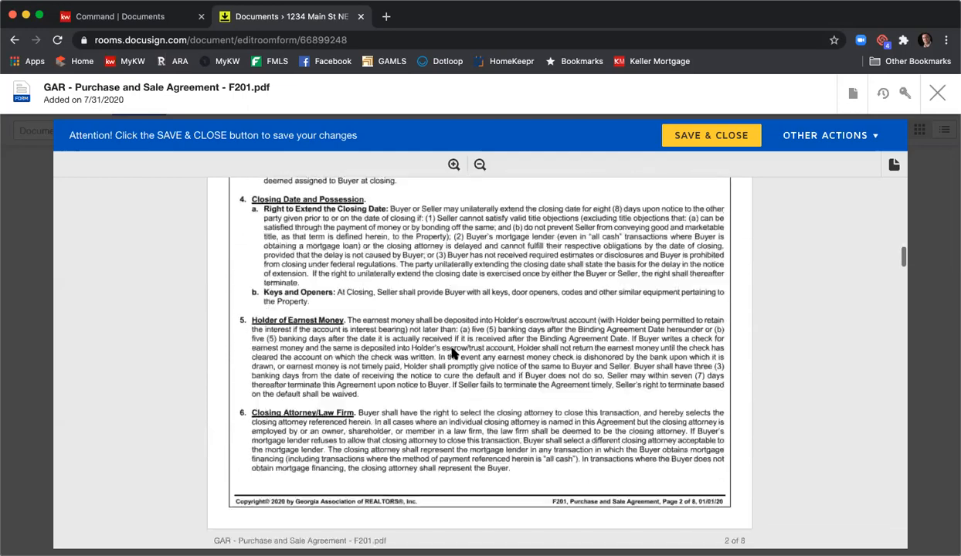
scroll(452, 353, "down", 15)
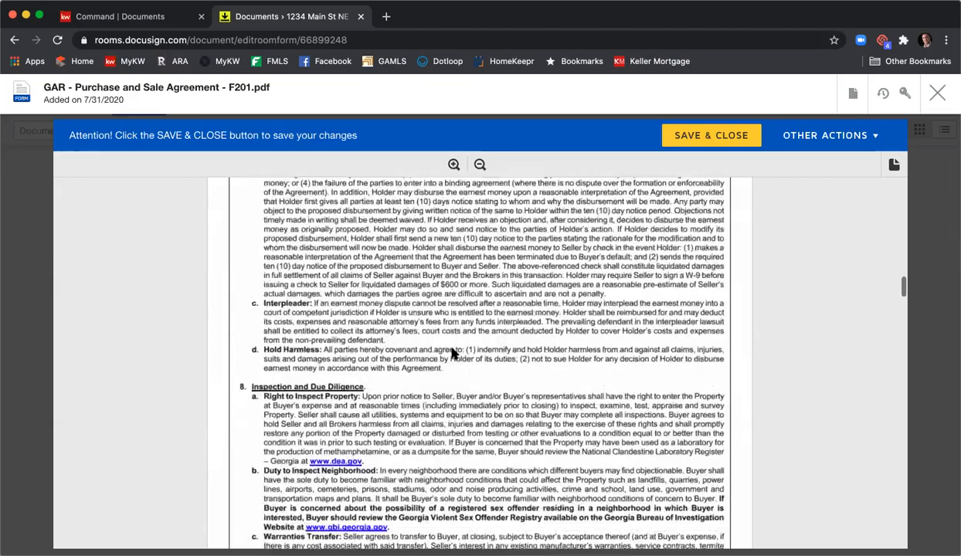
scroll(453, 353, "down", 15)
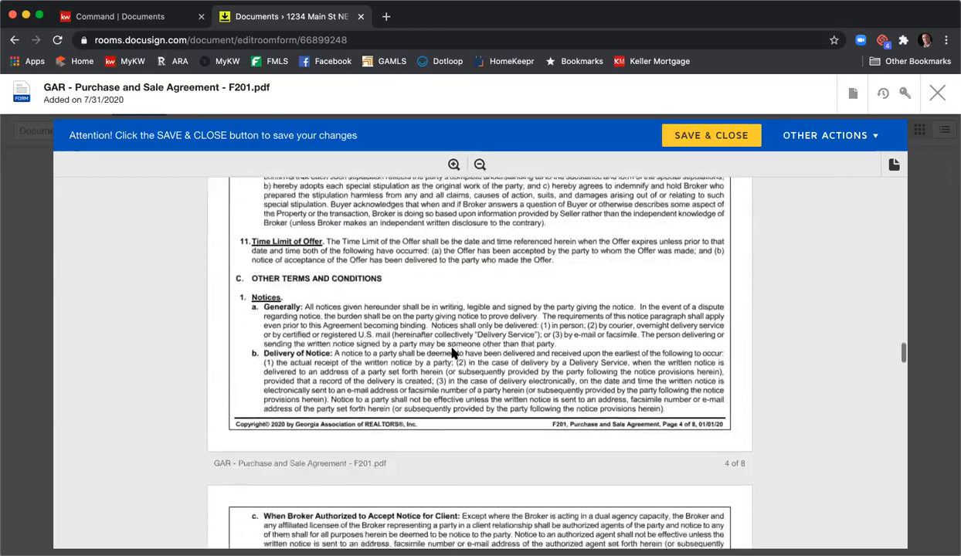
scroll(452, 353, "down", 15)
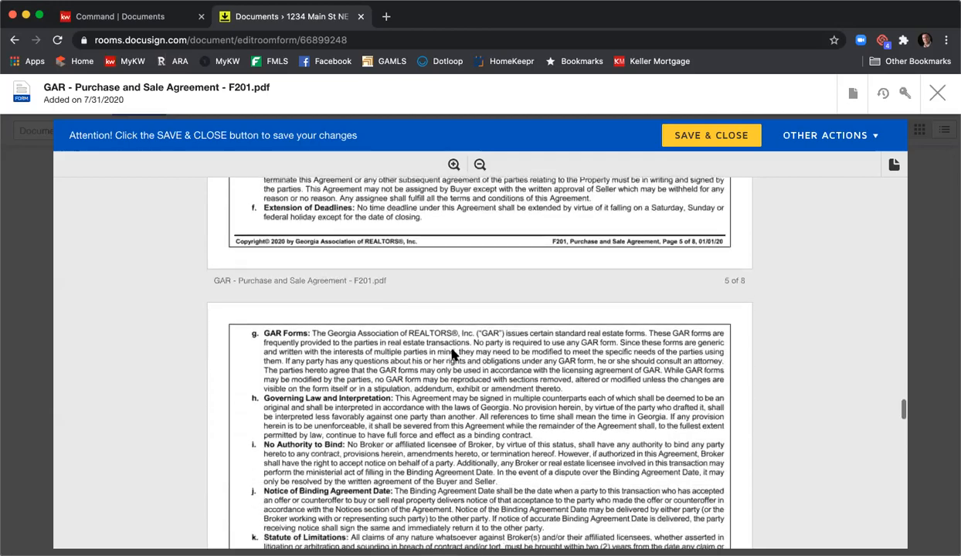
scroll(452, 353, "down", 3)
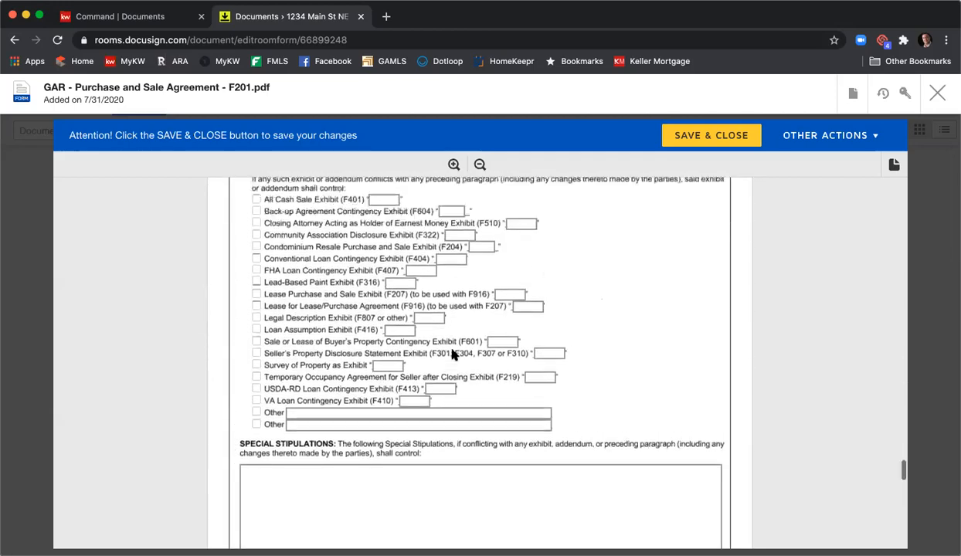
scroll(452, 353, "up", 1)
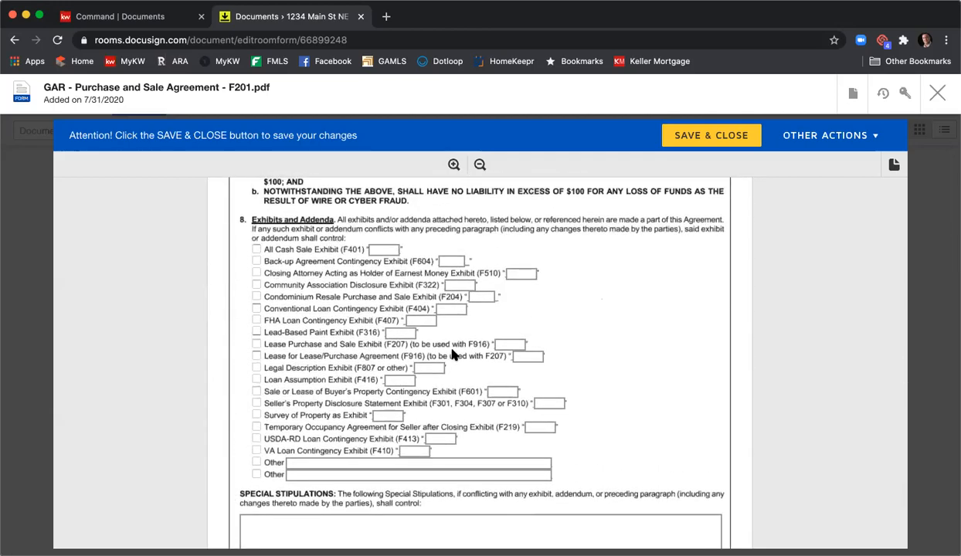
left_click(258, 285)
left_click(463, 284)
type("B")
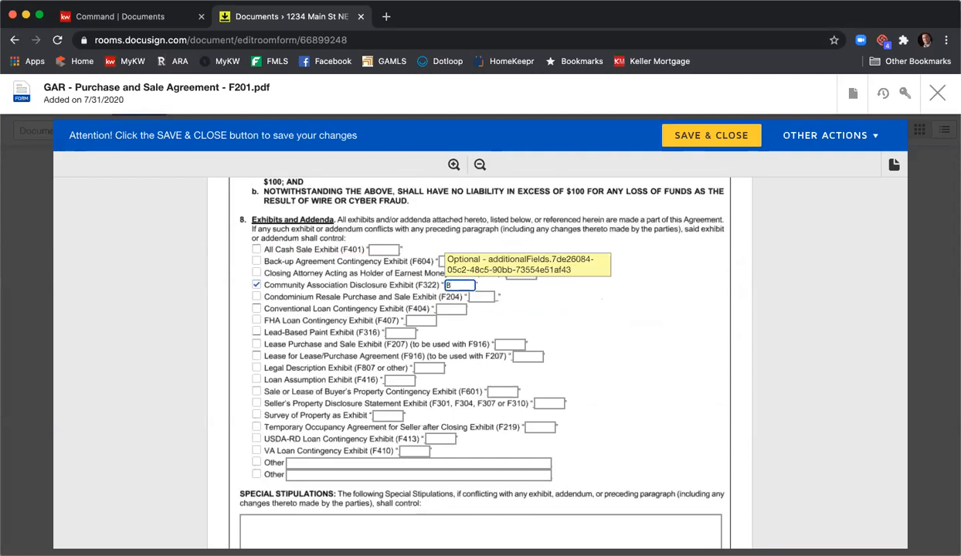
- Include the Seller's Property Disclosure Statement Exhibit in the Exhibits and Addenda section as exhibit "A"
left_click(256, 402)
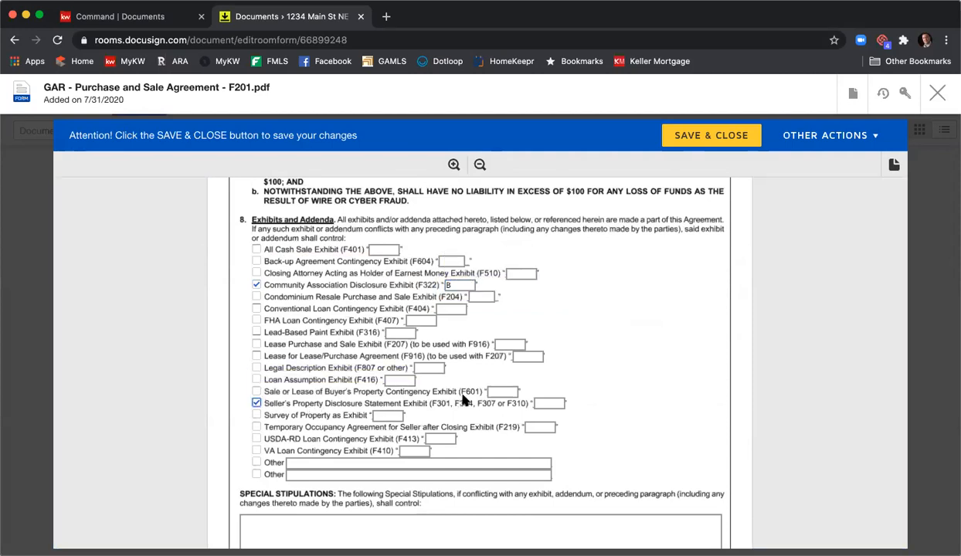
left_click(538, 402)
type("A")
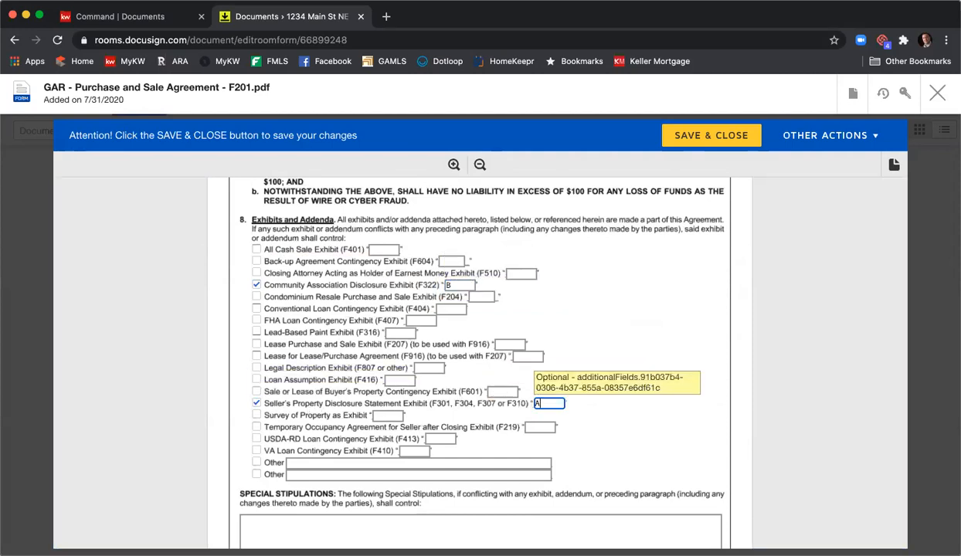
- Fill the Special Stipulations with separate lines "Special stip", "Special Stip", "More stips", "Stips", "Stips" and "Stipd"
scroll(605, 413, "down", 2)
scroll(607, 410, "down", 2)
left_click(607, 410)
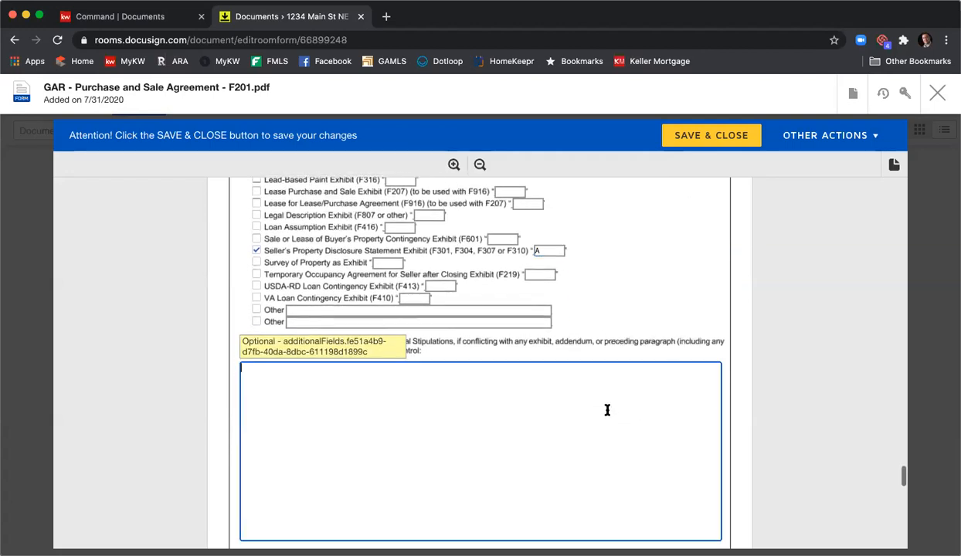
type("Special stip")
key("Return")
type("Special Stup")
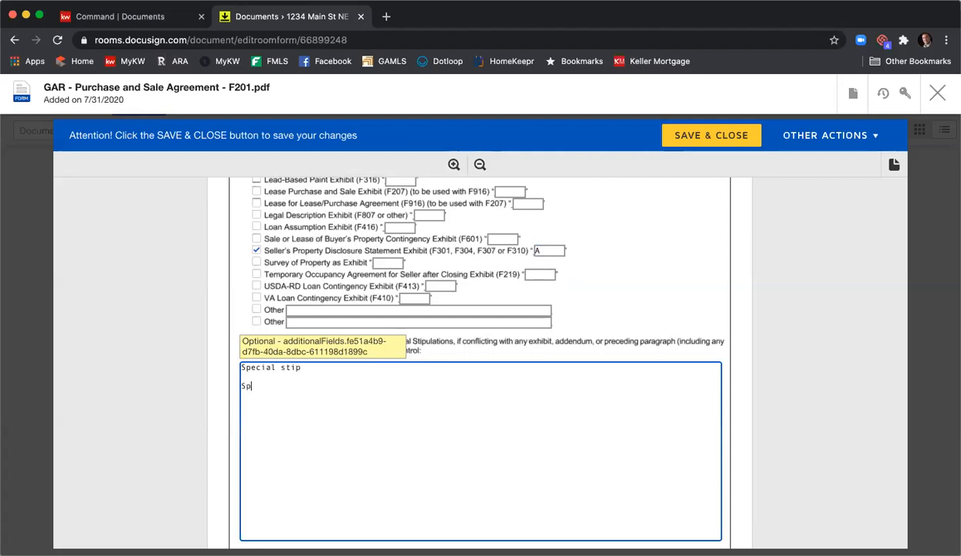
key("BackSpace")
key("BackSpace")
type("ip")
key("Return")
type("More stips")
key("Return")
type("Stips")
key("Return")
type("Stips")
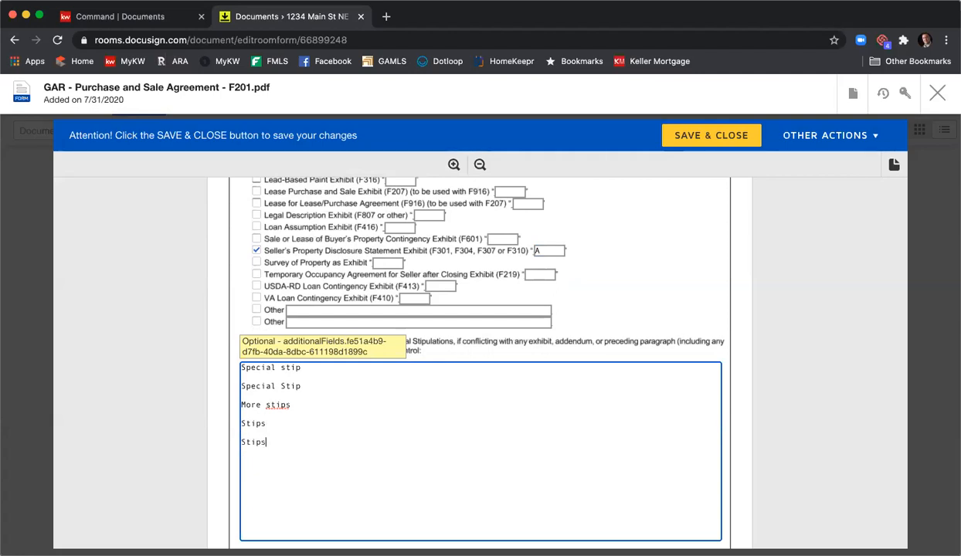
key("Return")
type("Stipd")
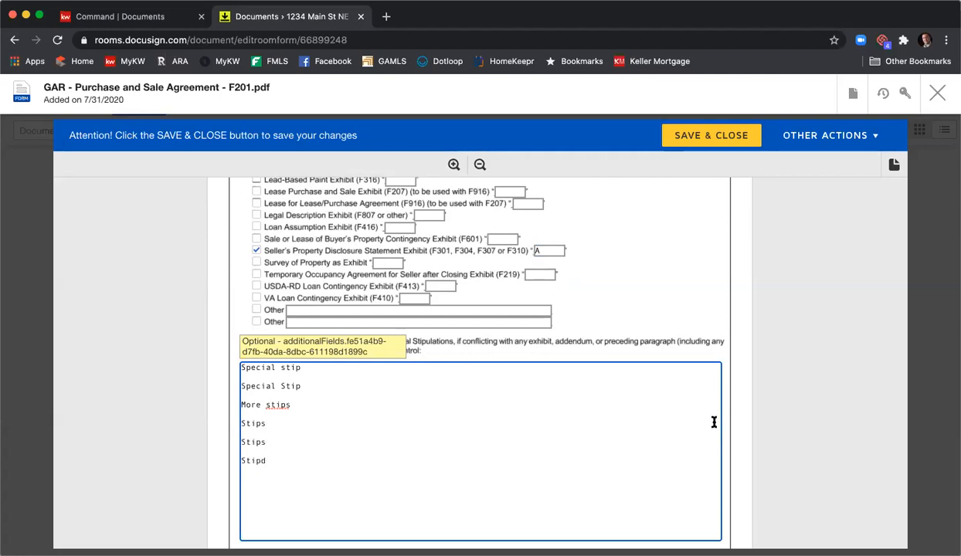
scroll(714, 422, "down", 5)
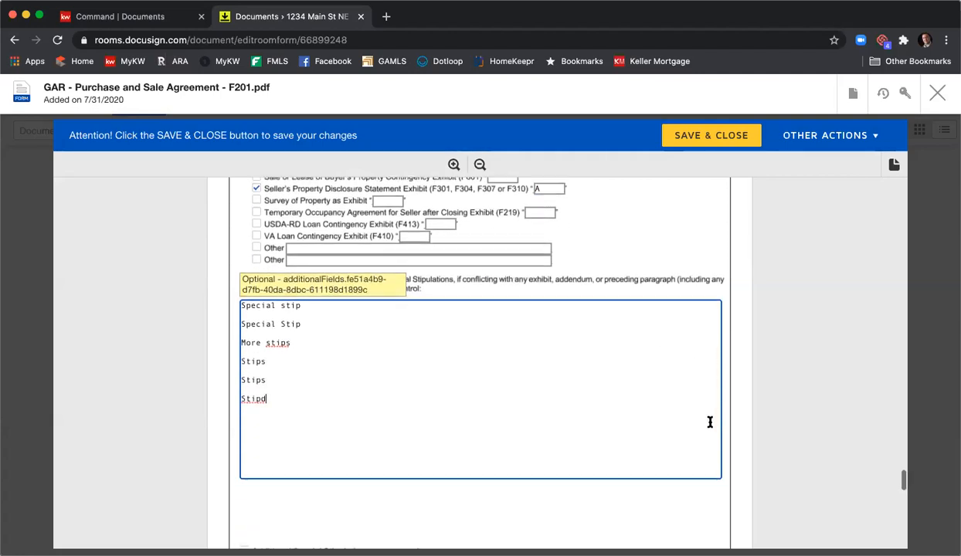
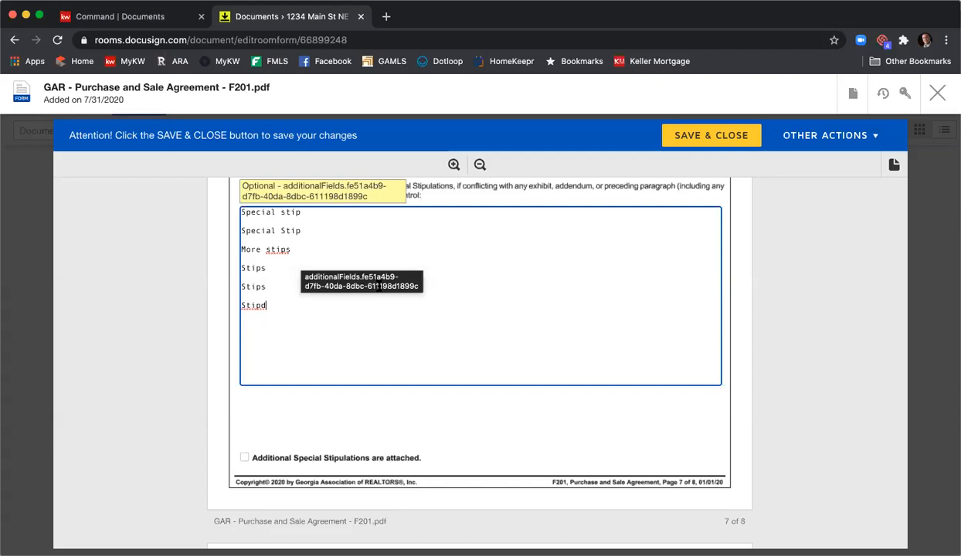
- Correct the last line of the Special Stipulations to "Stips"
key("BackSpace")
type("s")
- Enter the listing licensee's Georgia real estate license number and fax number on the signature page
scroll(471, 280, "down", 5)
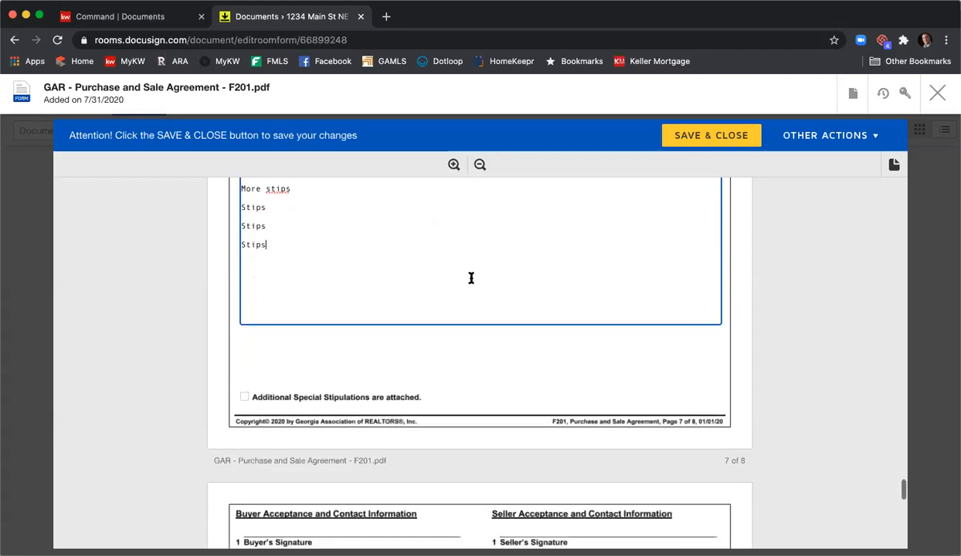
scroll(470, 279, "down", 3)
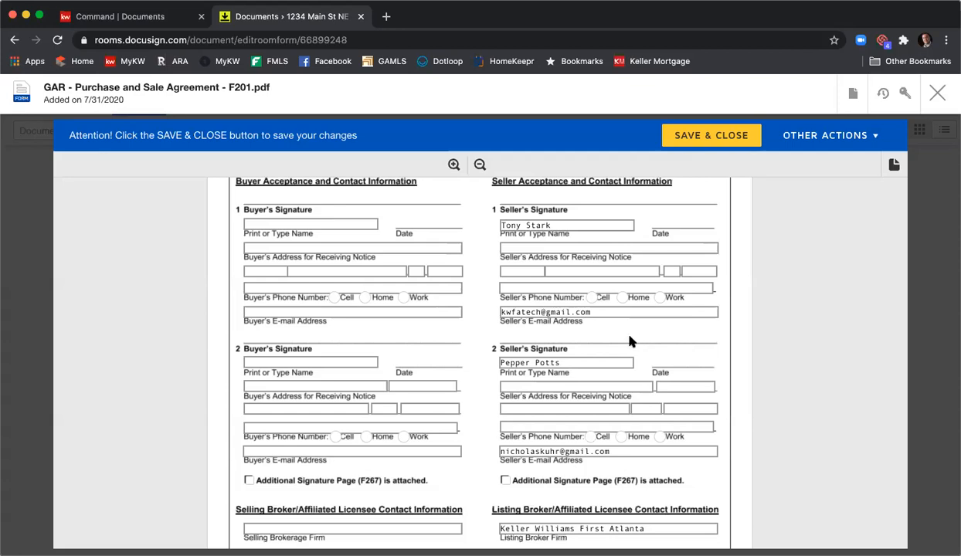
scroll(668, 331, "down", 5)
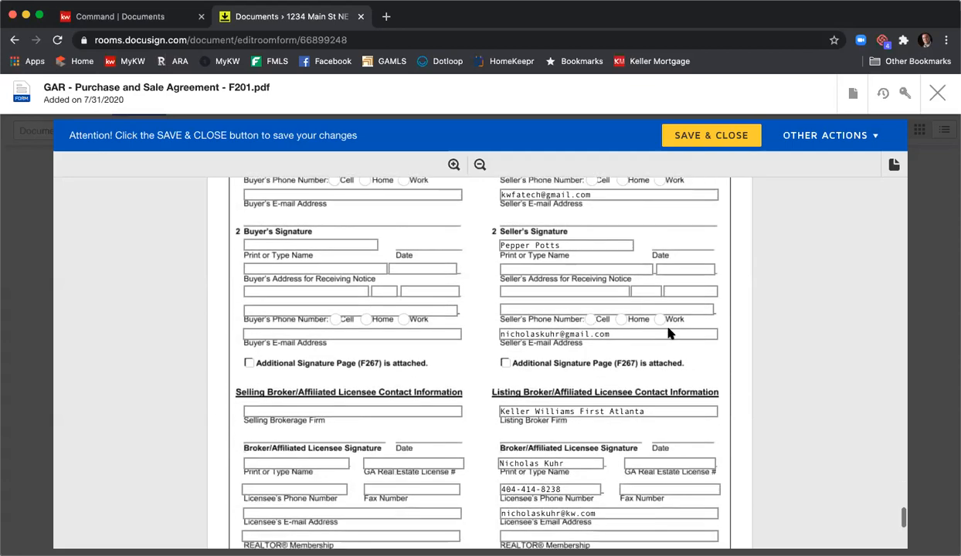
left_click(669, 290)
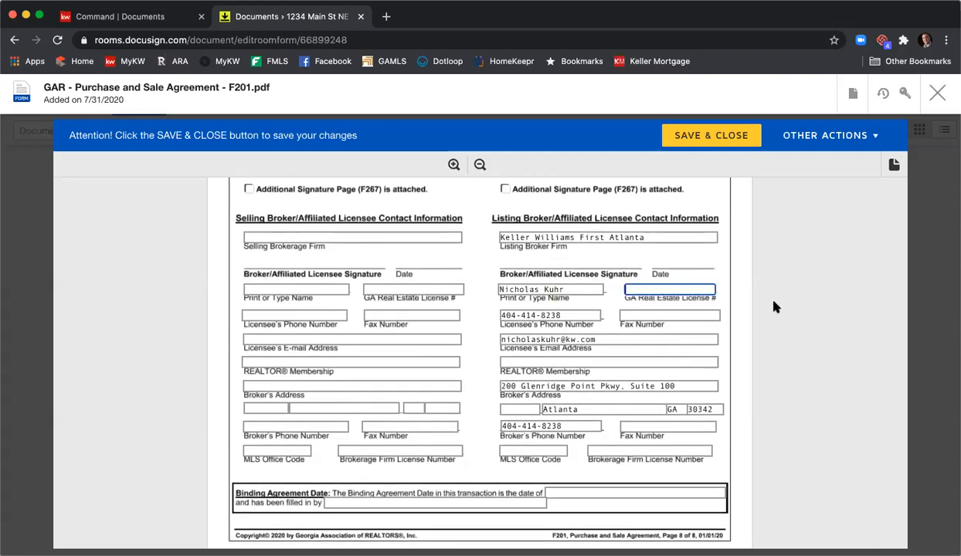
type("379844")
key("Tab")
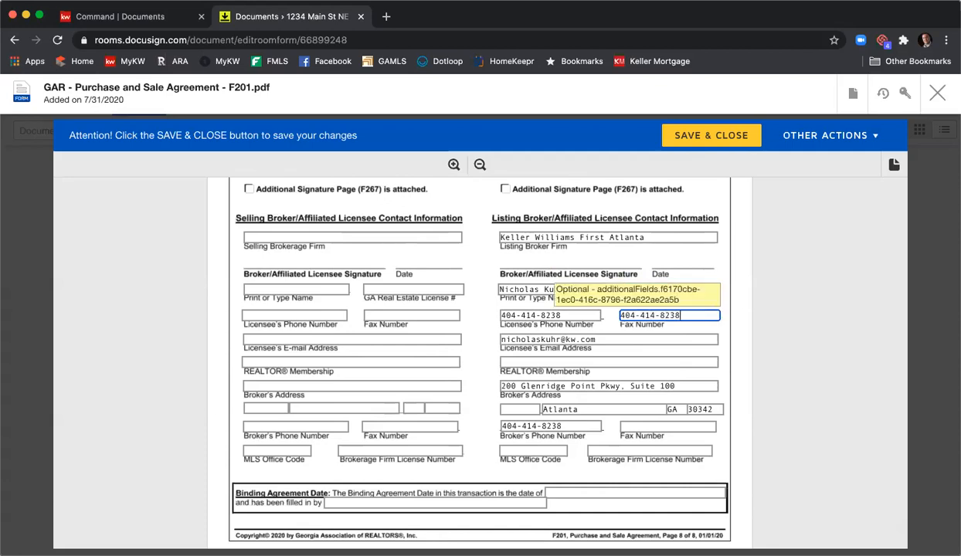
- Set the listing licensee's REALTOR membership to "Atlanta" and enter the listing broker's fax number
left_click(677, 359)
type("Atlanta")
left_click(662, 426)
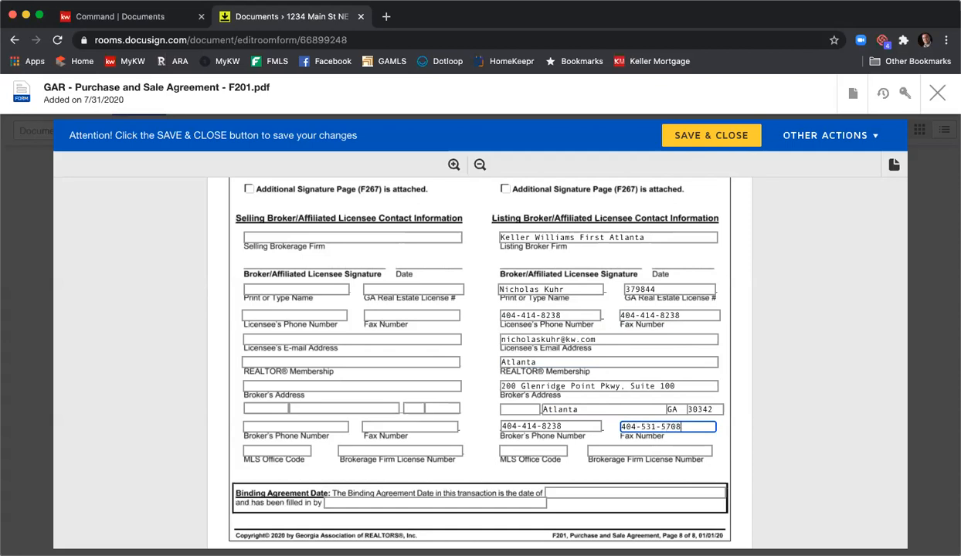
- Enter "KWFA01" as the listing broker's MLS office code and fill in the brokerage firm license number
left_click(533, 451)
type("KW")
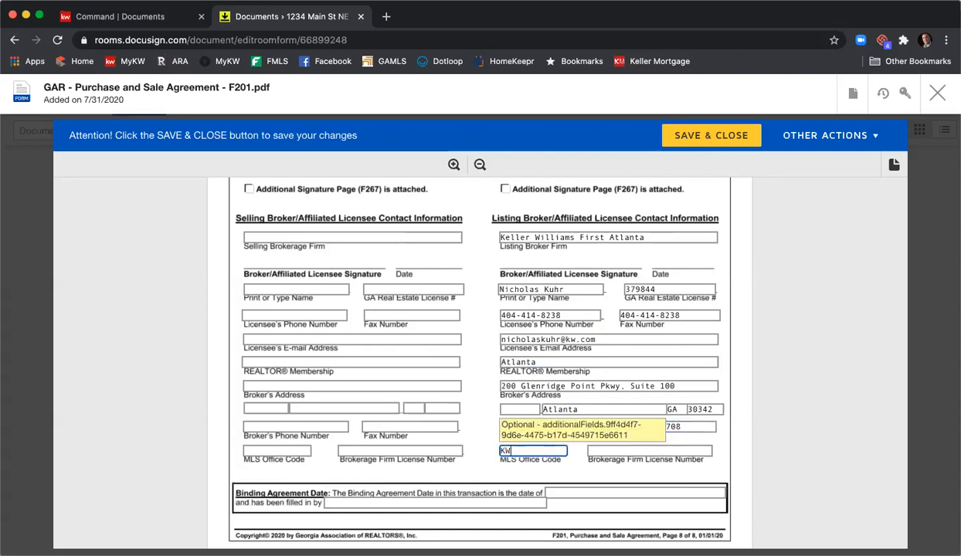
type("FA01")
key("Tab")
type("H-33313")
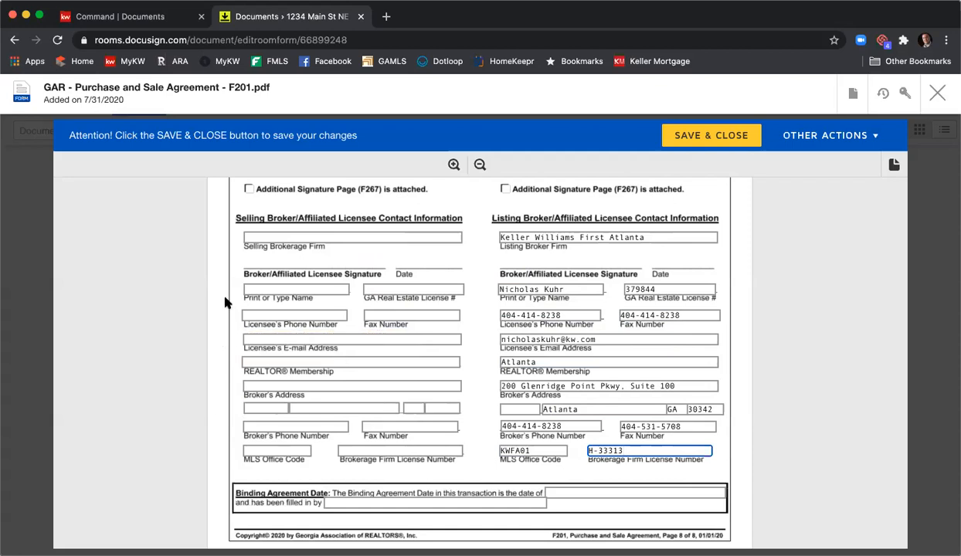
- Enter the selling licensee's full name and Georgia real estate license number
left_click(249, 290)
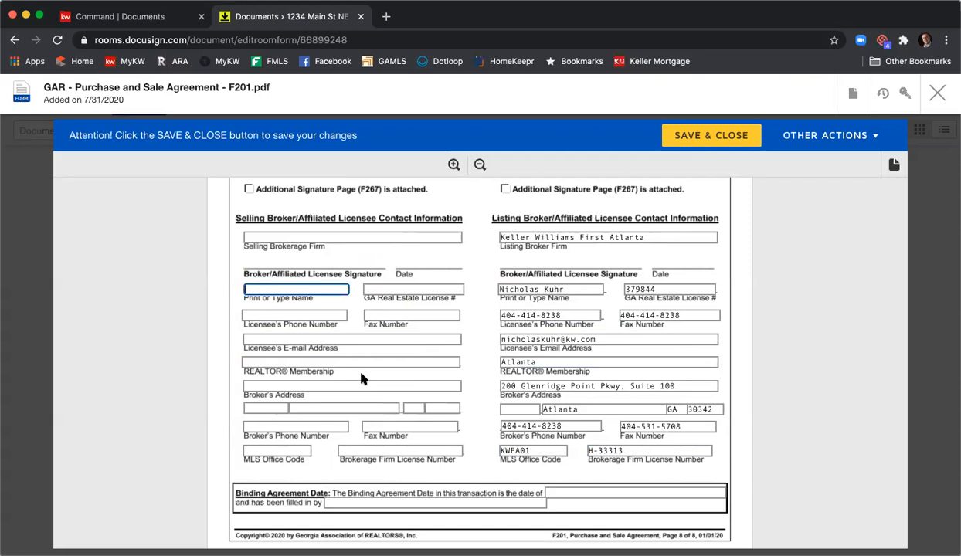
left_click(403, 291)
type("123456")
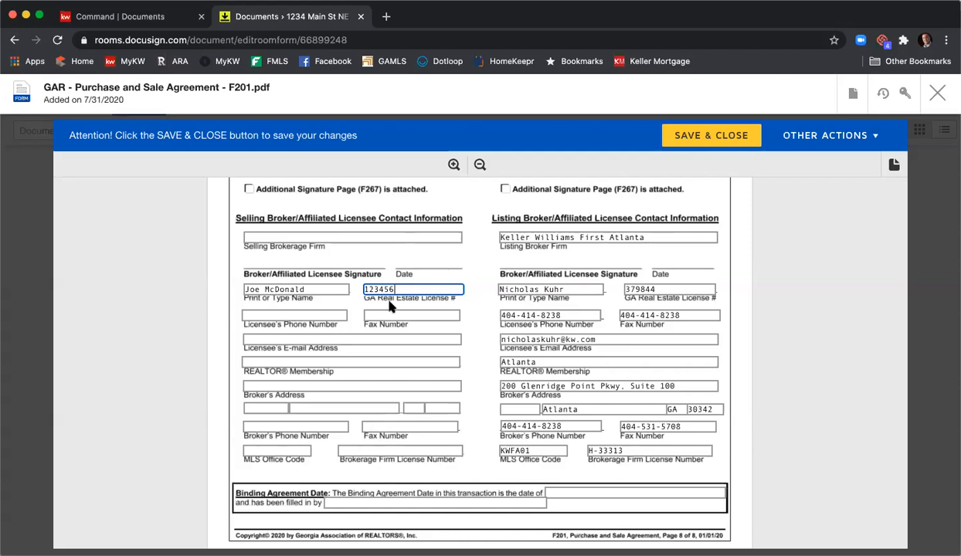
- Save and close the Purchase and Sale Agreement form
scroll(504, 332, "down", 2)
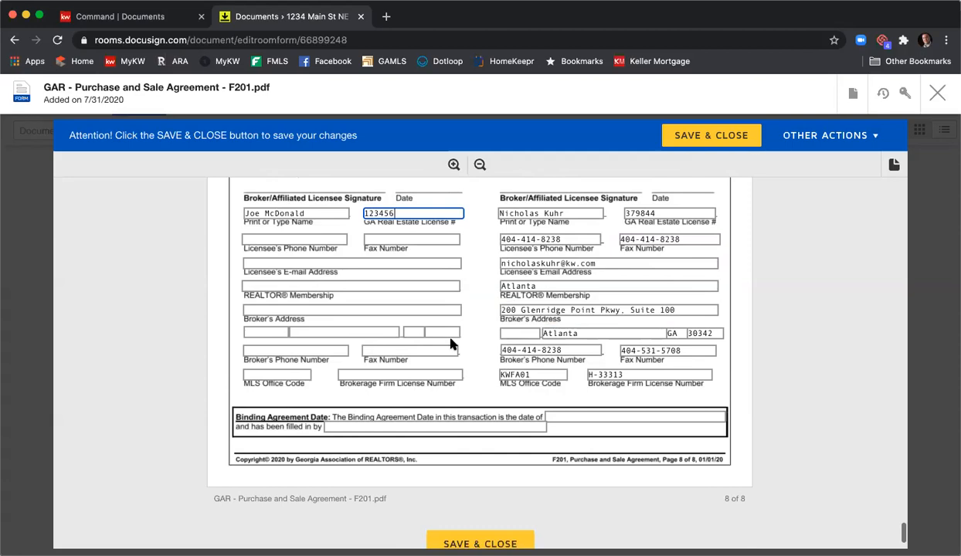
scroll(452, 342, "down", 2)
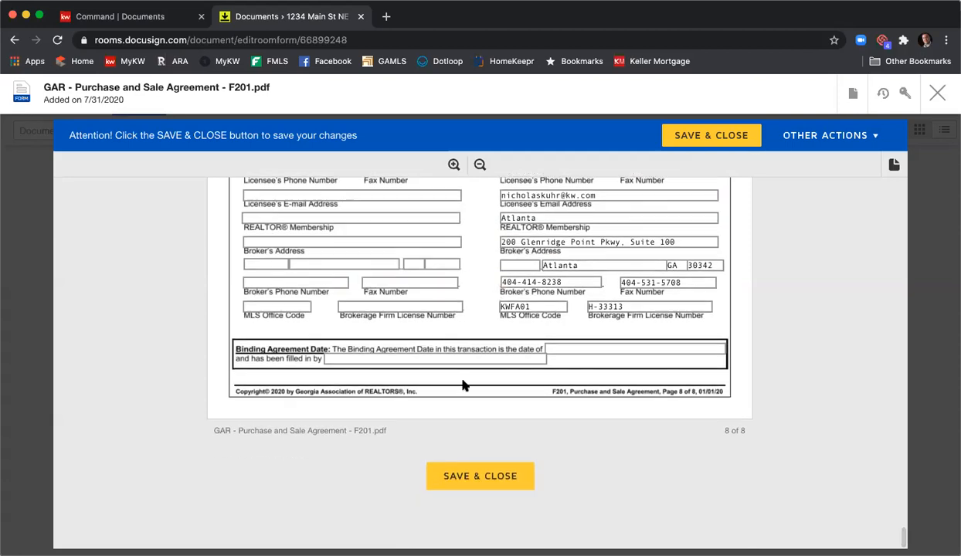
left_click(477, 477)
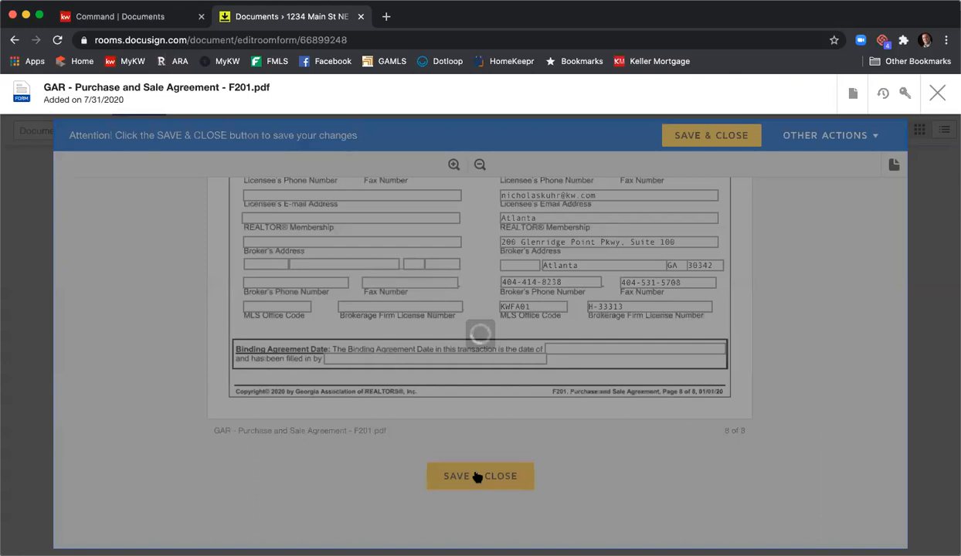
scroll(467, 455, "up", 3)
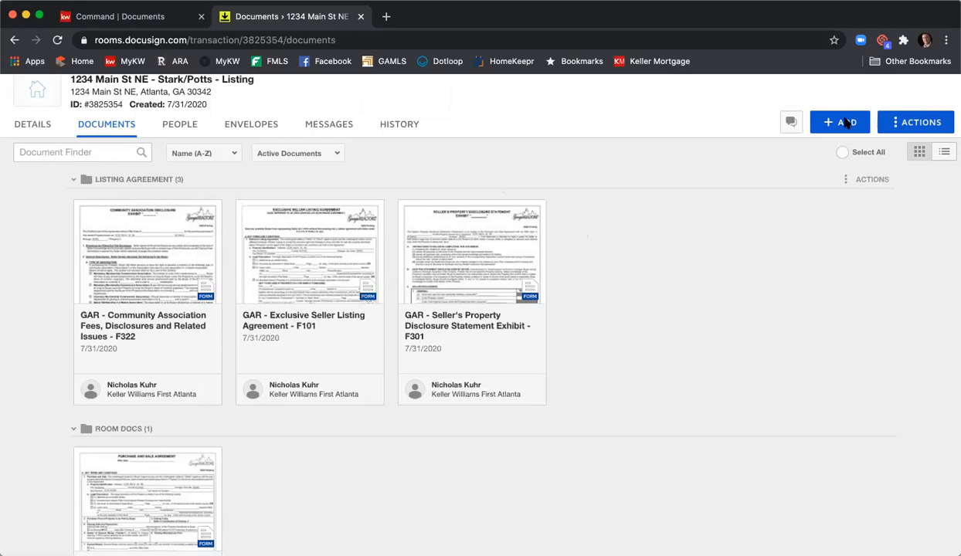
left_click(817, 122)
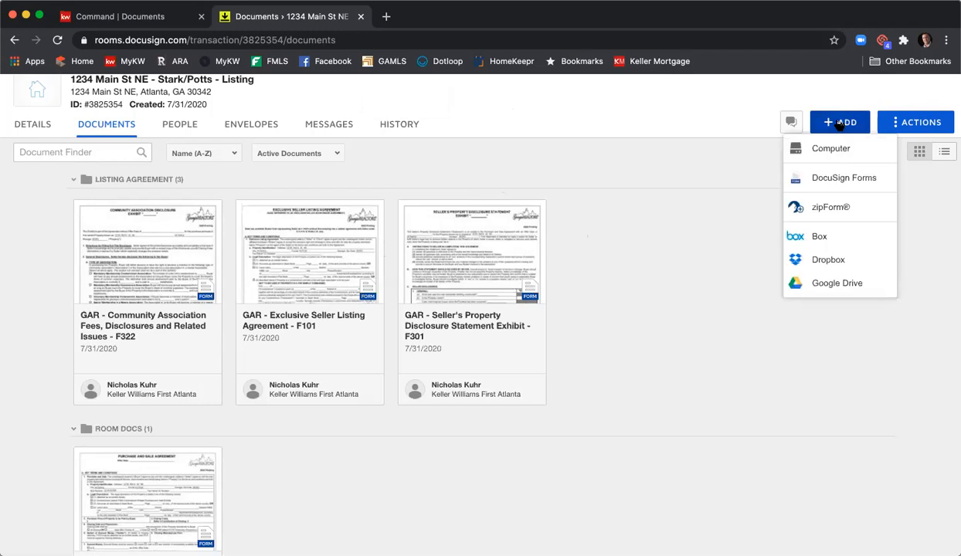
left_click(838, 178)
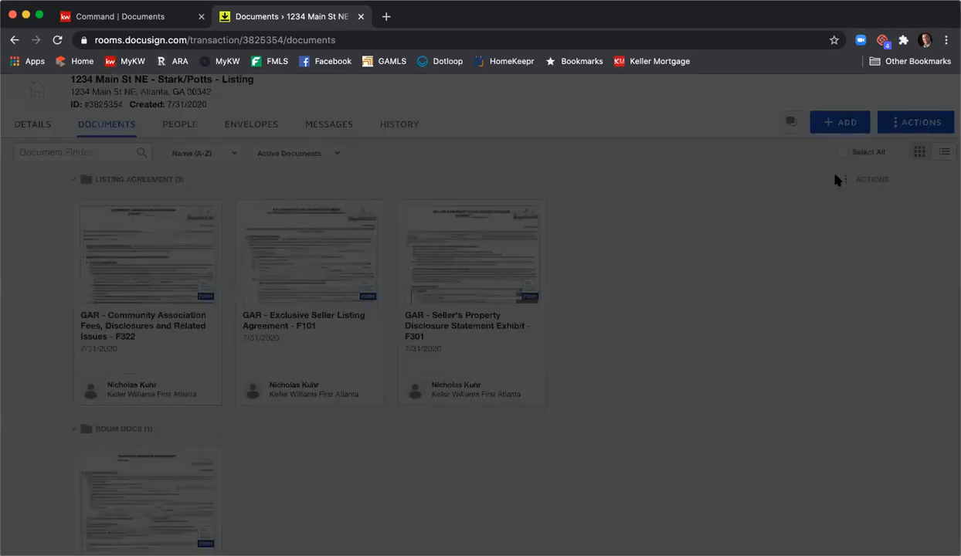
left_click(498, 143)
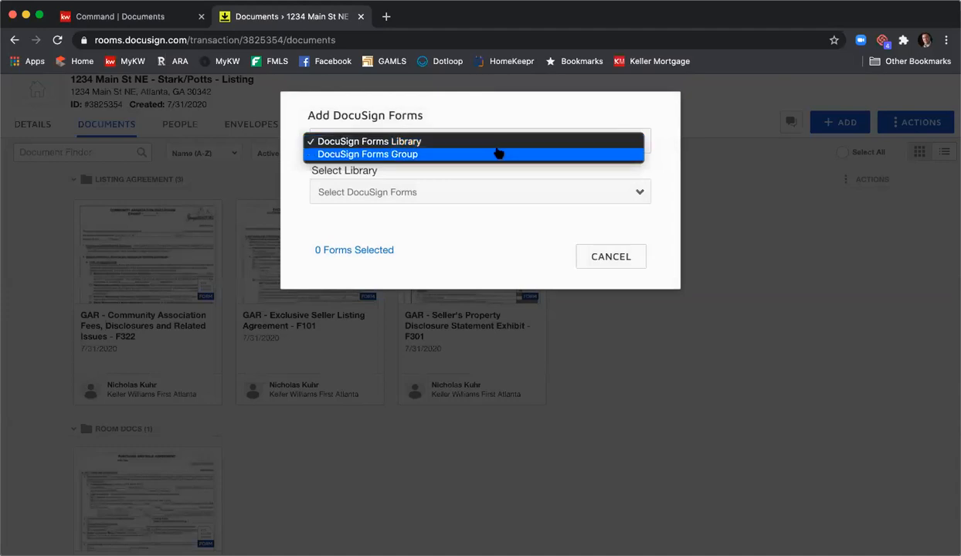
left_click(498, 153)
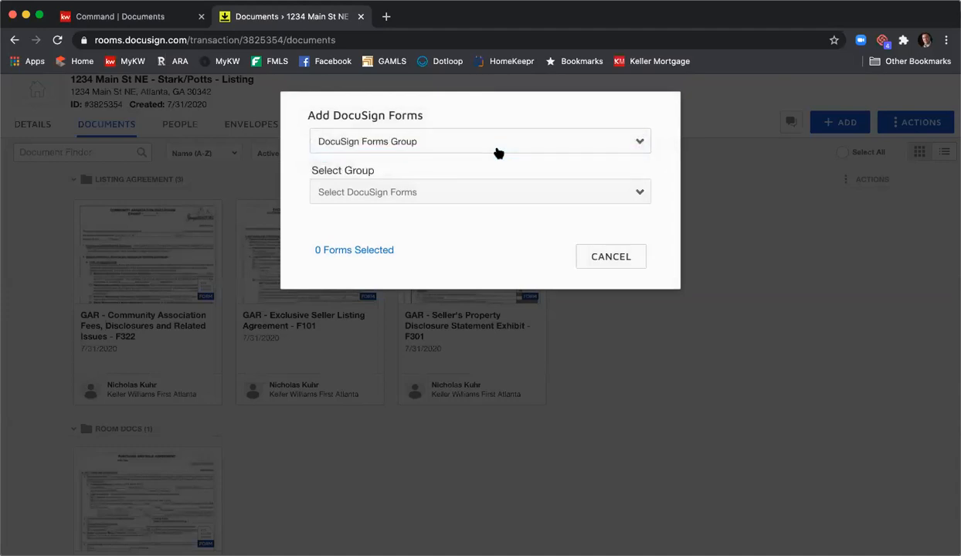
left_click(487, 186)
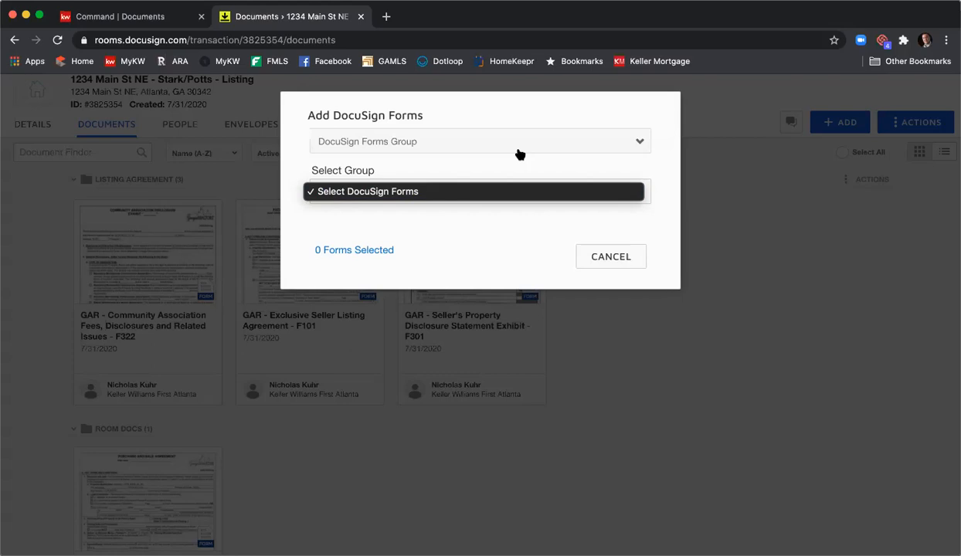
left_click(584, 256)
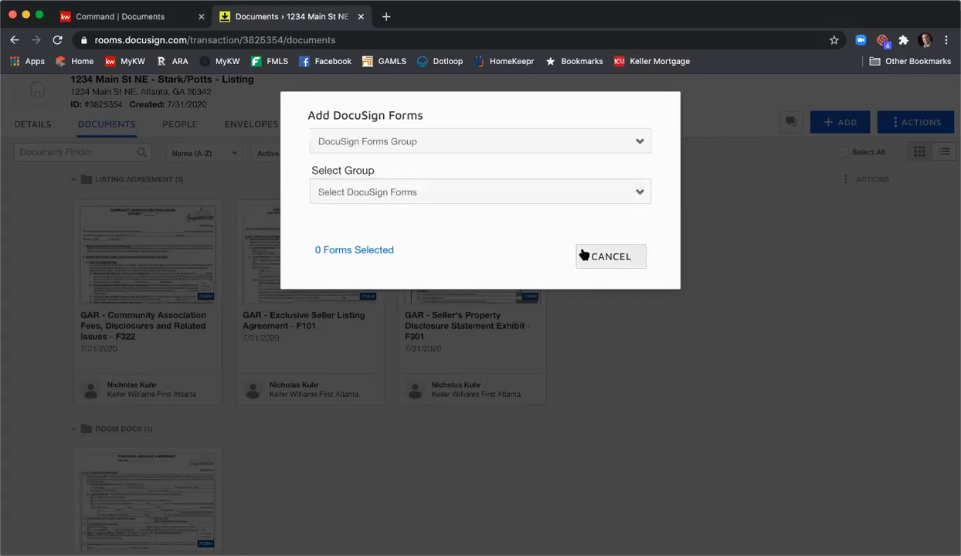
left_click(625, 257)
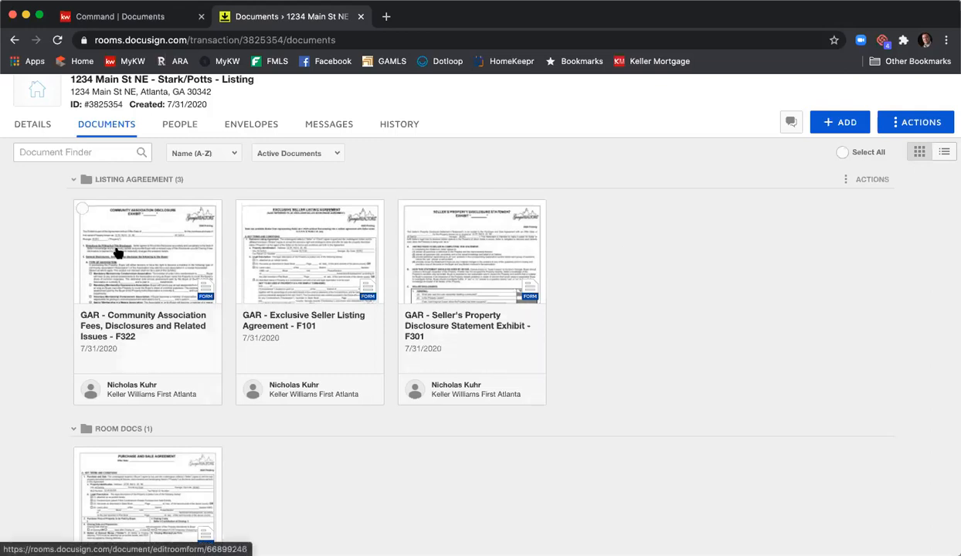
left_click(82, 208)
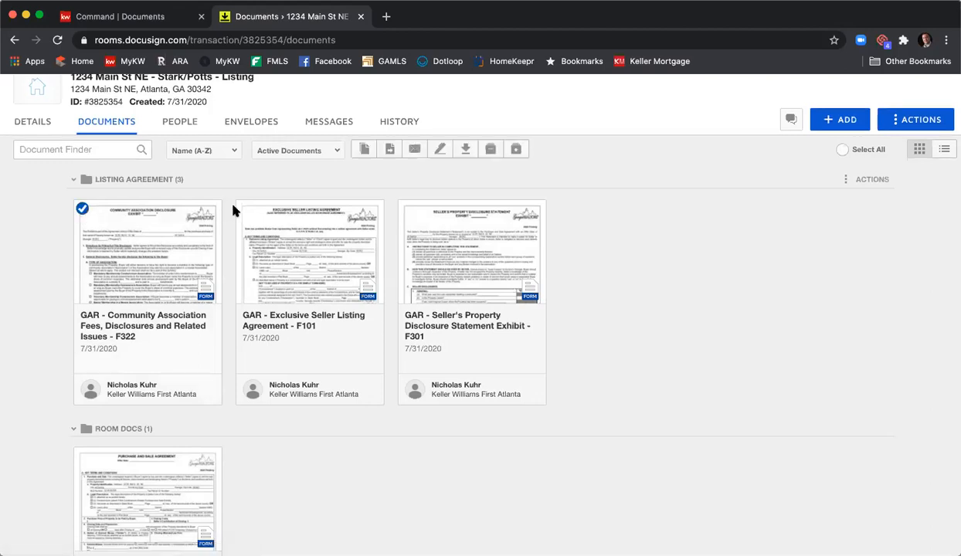
left_click(244, 210)
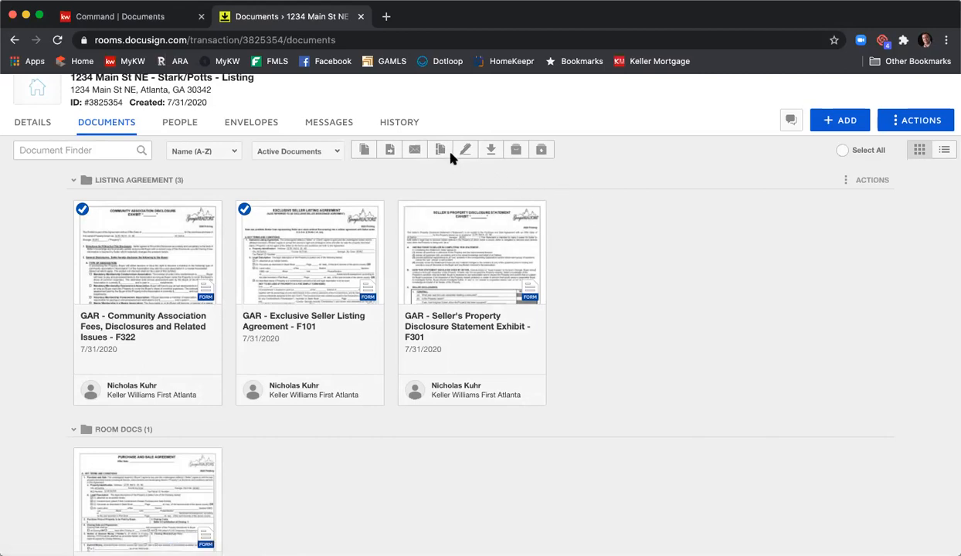
- Create a new envelope for the room, named with the property's street address followed by "- Listing Agreement & PSA"
left_click(247, 123)
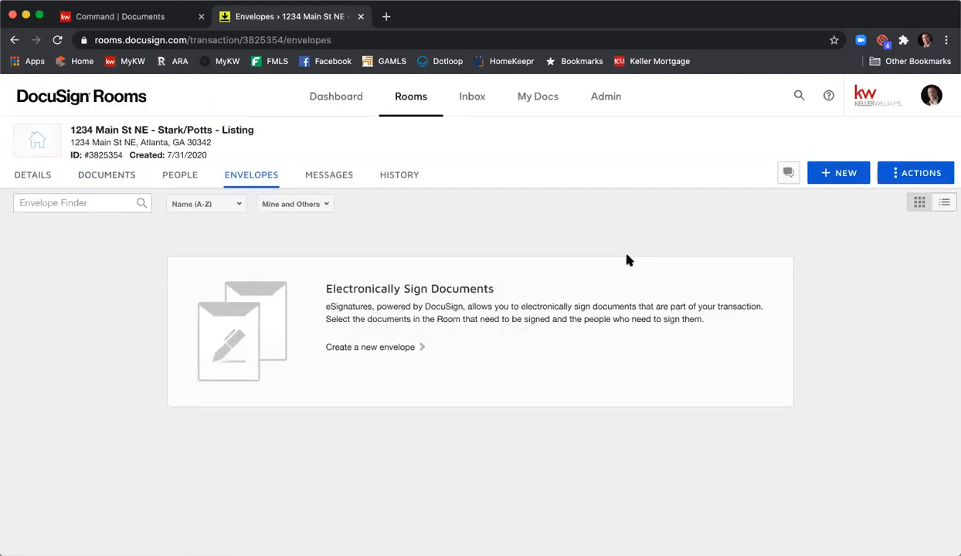
left_click(838, 174)
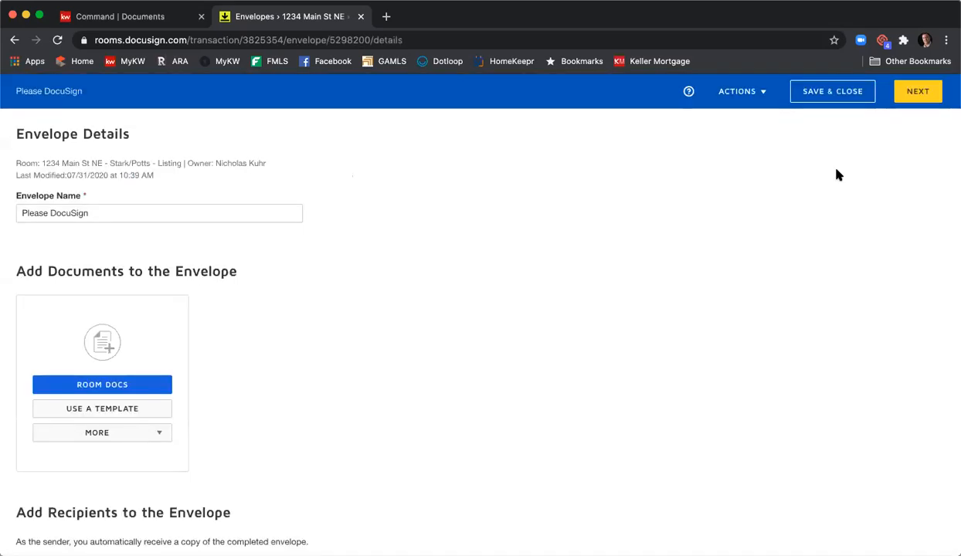
left_click(215, 206)
key("shift+alt+Left")
key("shift+alt+Left")
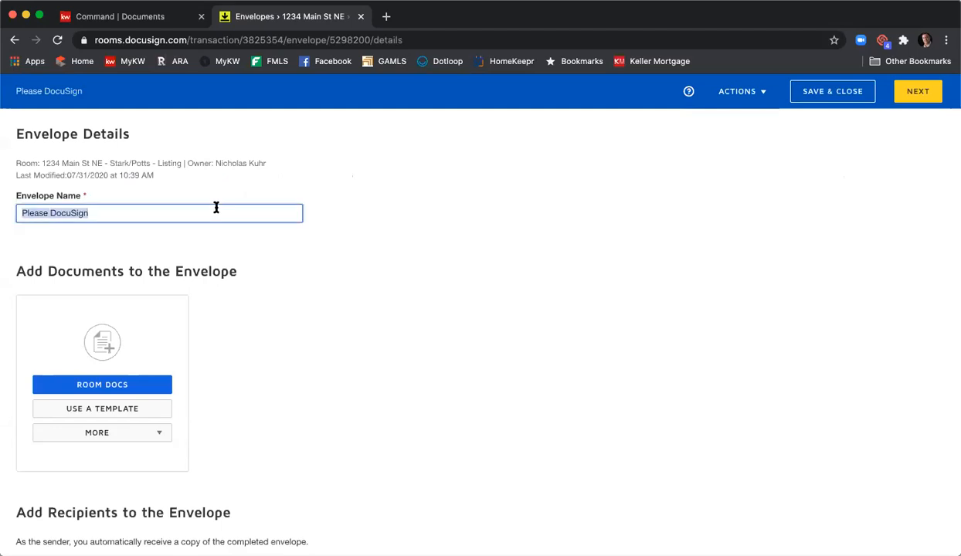
type("1234 Main ")
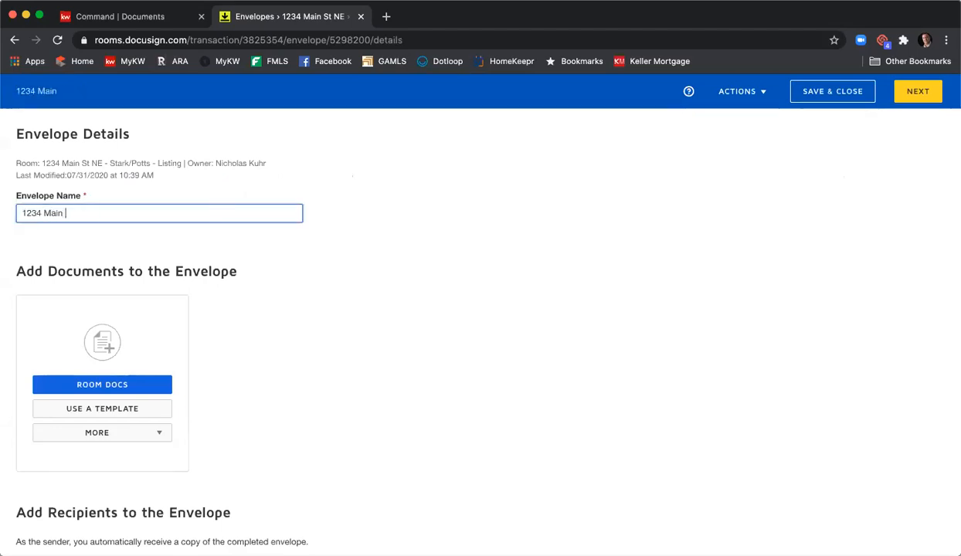
type("St NE - Listing Agree")
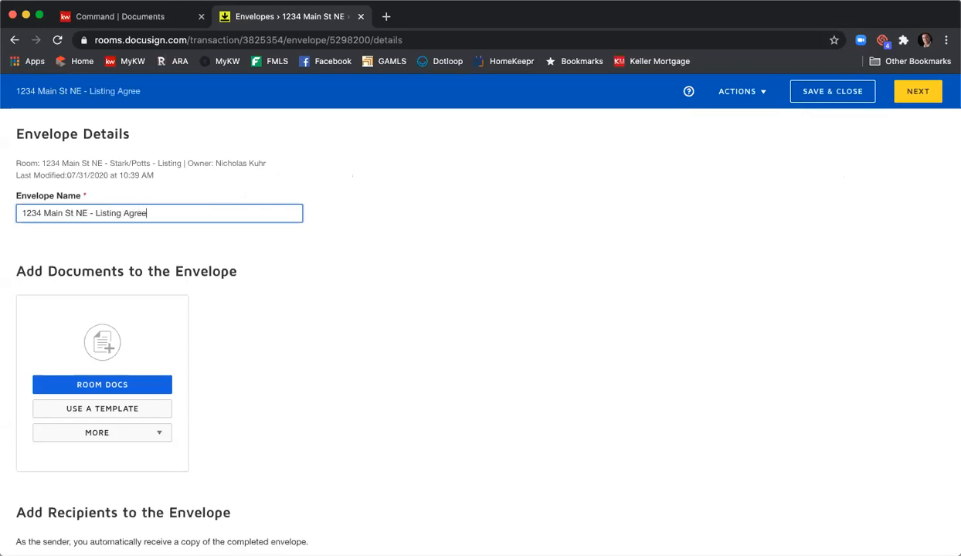
type("ment & PSA")
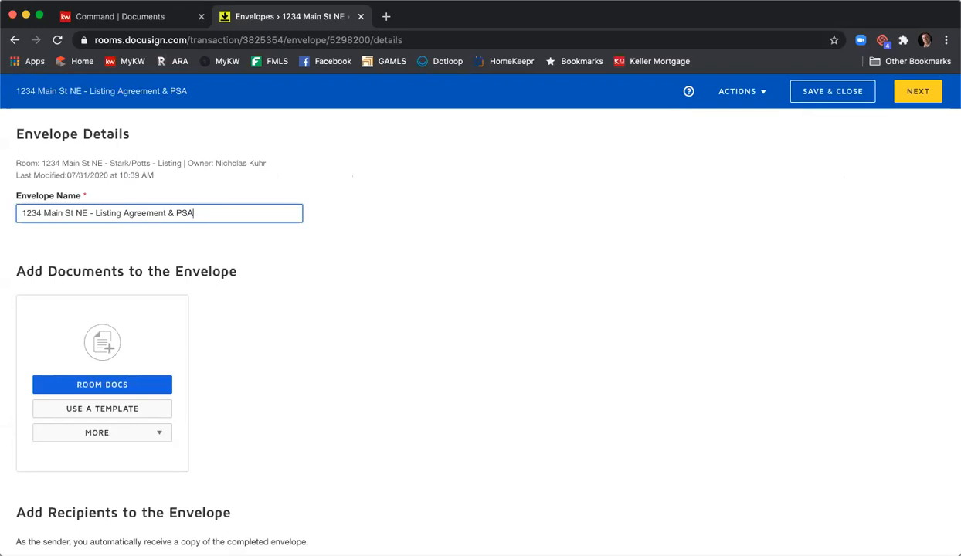
- Add the room documents F322, F101, F201 and F301 to the envelope
scroll(339, 215, "down", 1)
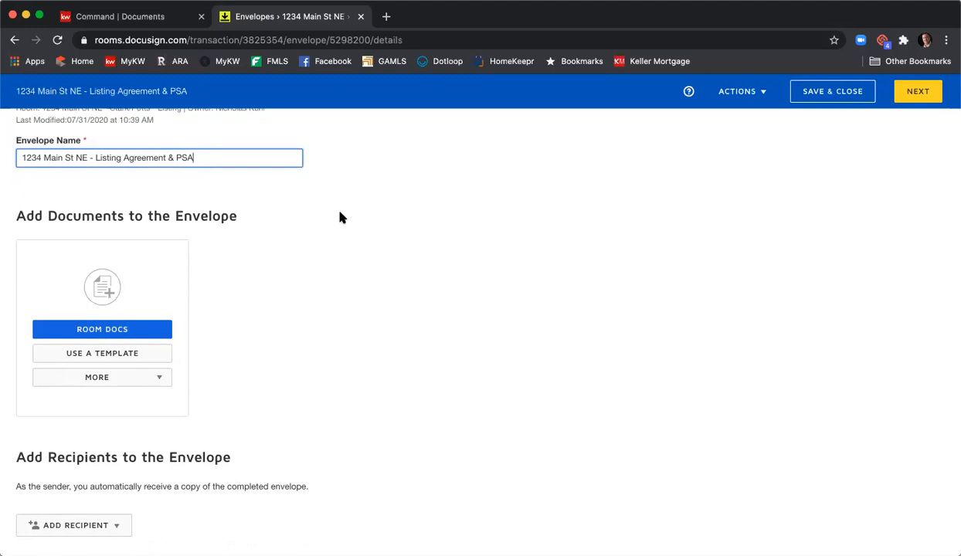
scroll(346, 212, "down", 1)
scroll(346, 212, "up", 1)
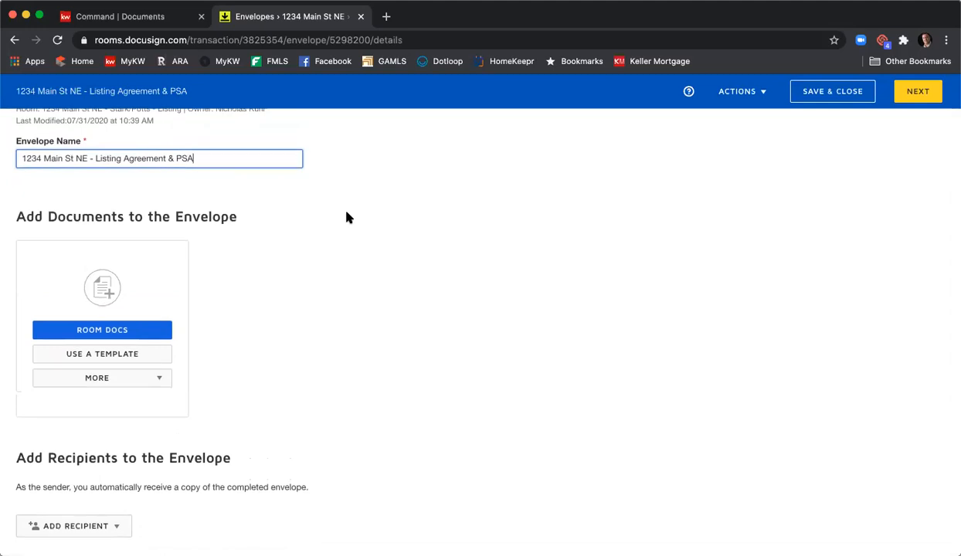
scroll(346, 218, "down", 2)
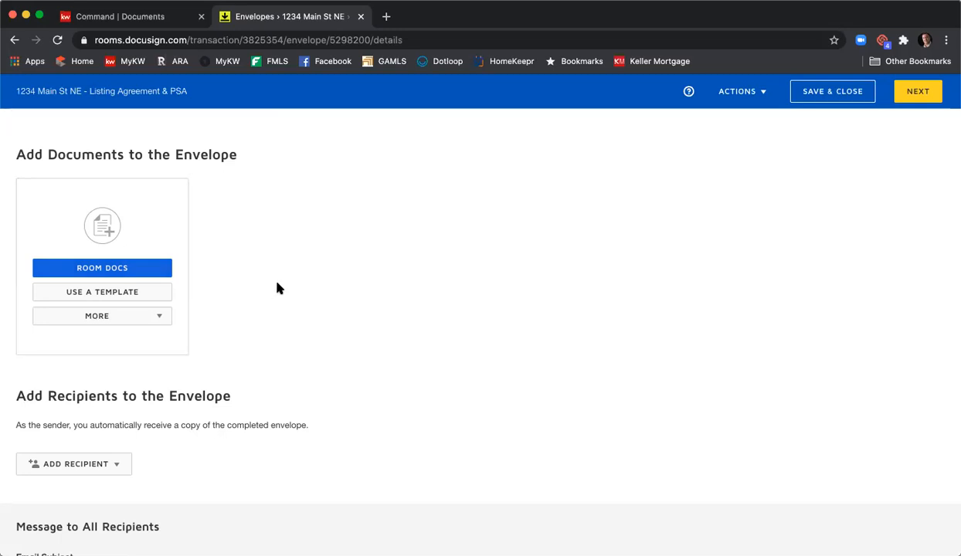
left_click(91, 274)
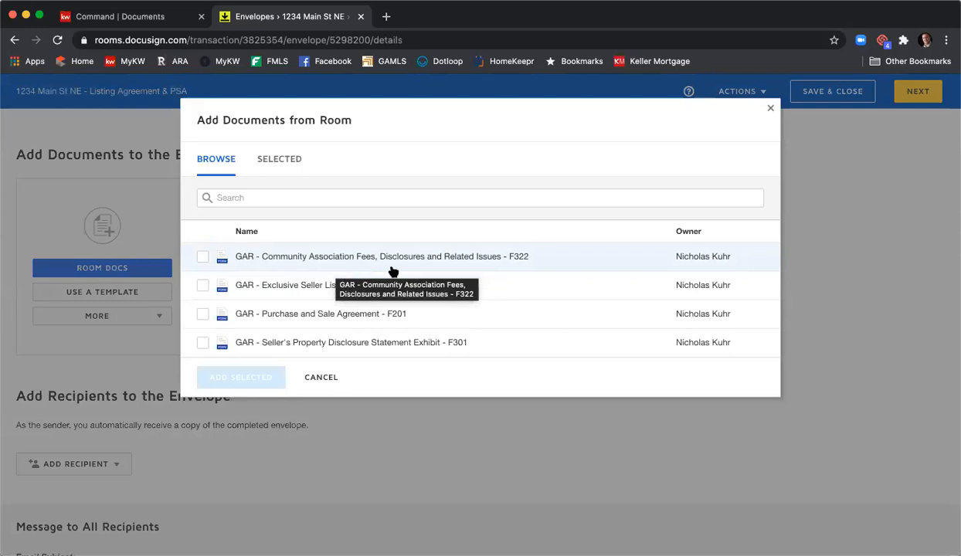
left_click(203, 257)
left_click(203, 285)
left_click(202, 314)
left_click(203, 343)
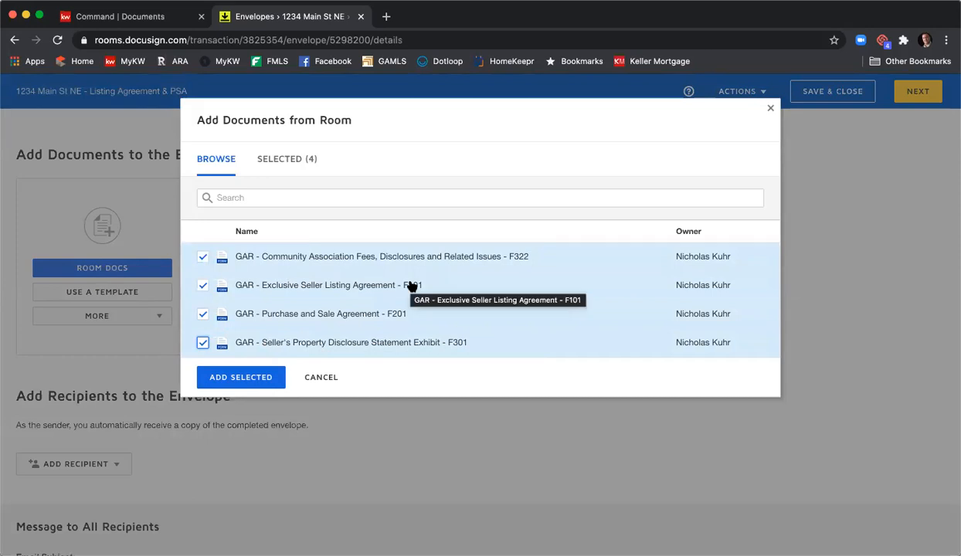
left_click(257, 377)
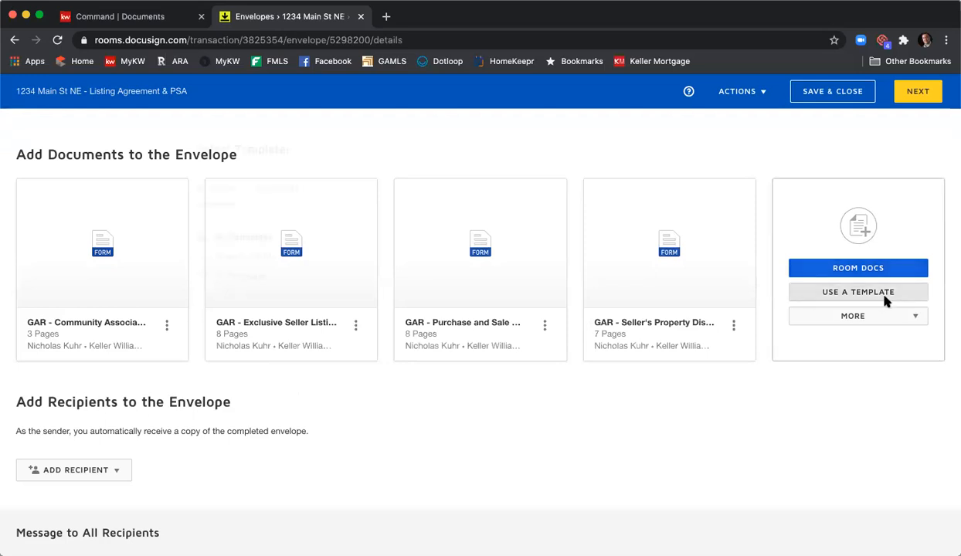
- Add the shared templates for the Seller Affiliated Marketing Disclosure and the Seller Wire Fraud Disclosure to the envelope
left_click(859, 293)
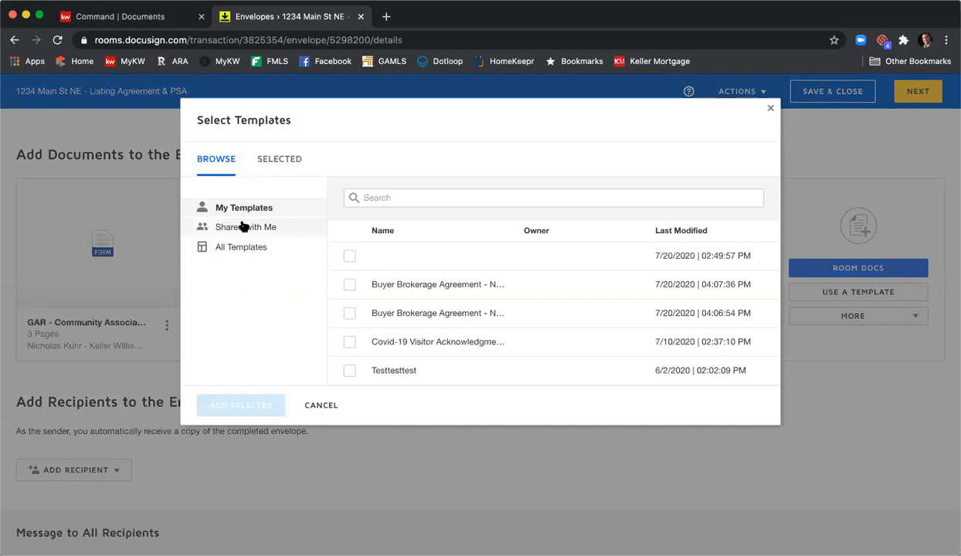
left_click(243, 228)
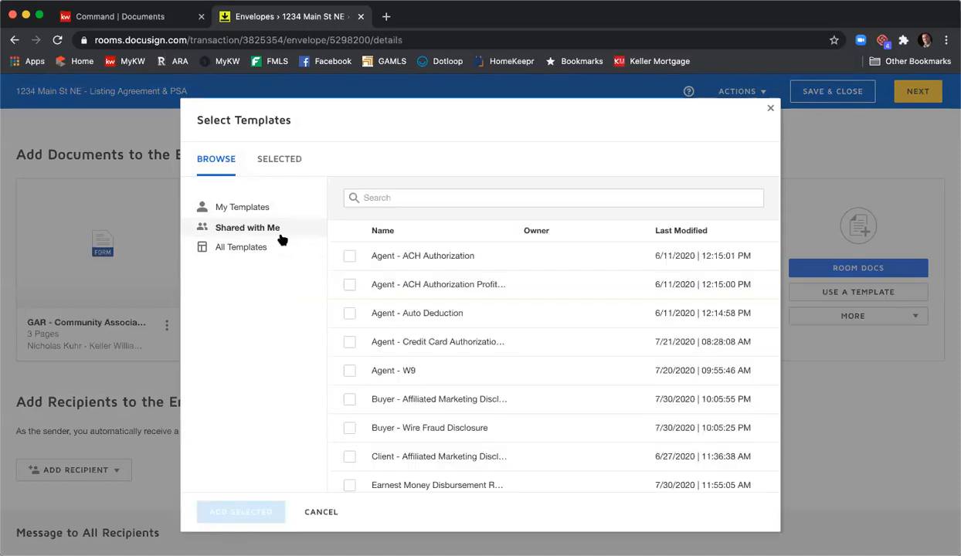
scroll(613, 286, "down", 3)
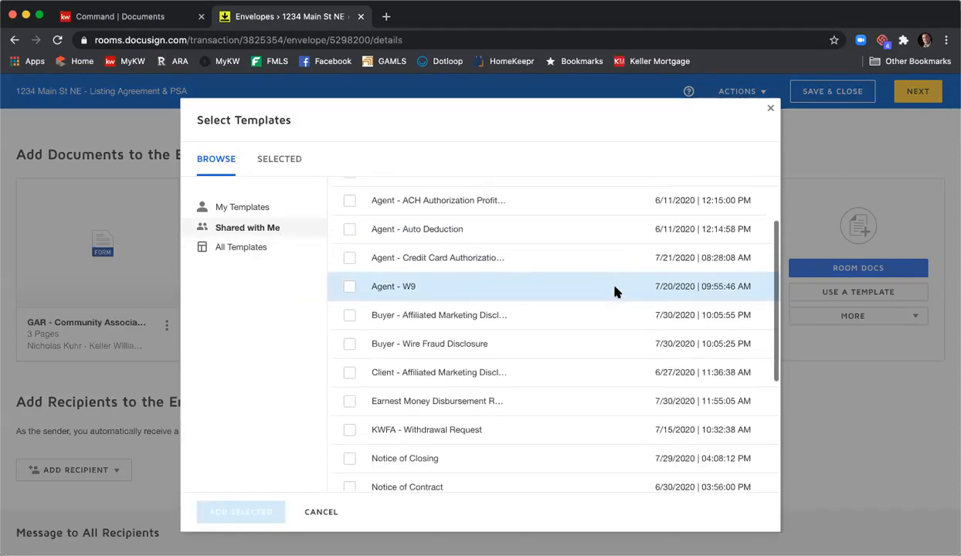
scroll(615, 291, "down", 1)
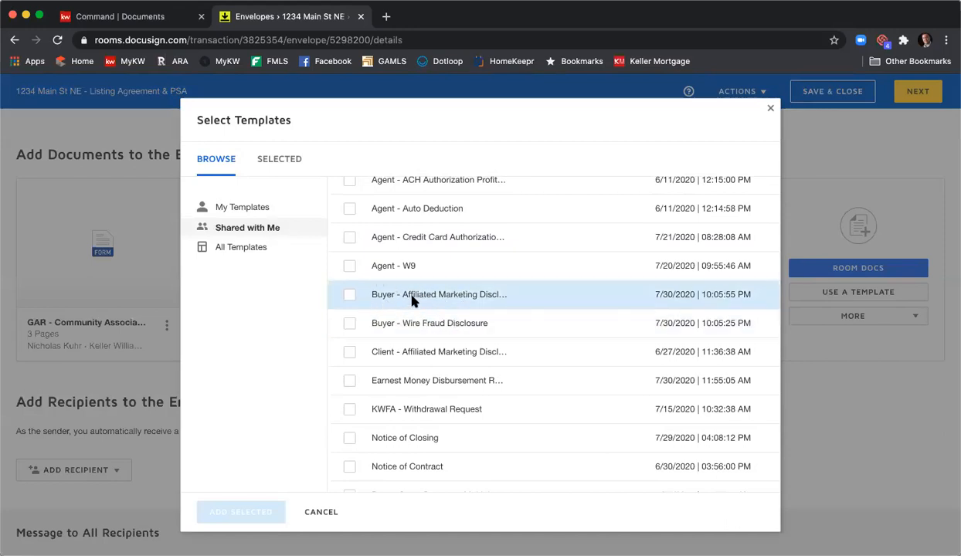
scroll(421, 302, "down", 6)
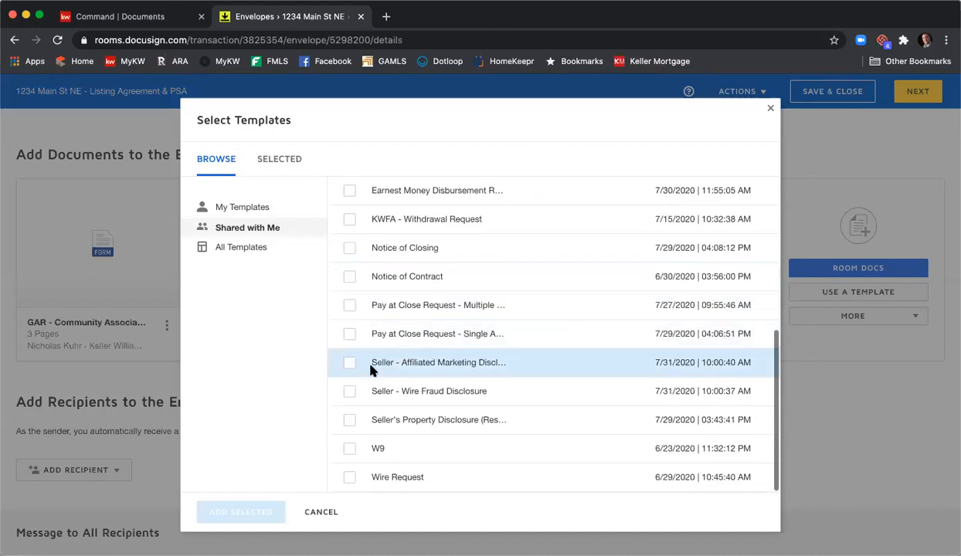
left_click(350, 363)
left_click(349, 390)
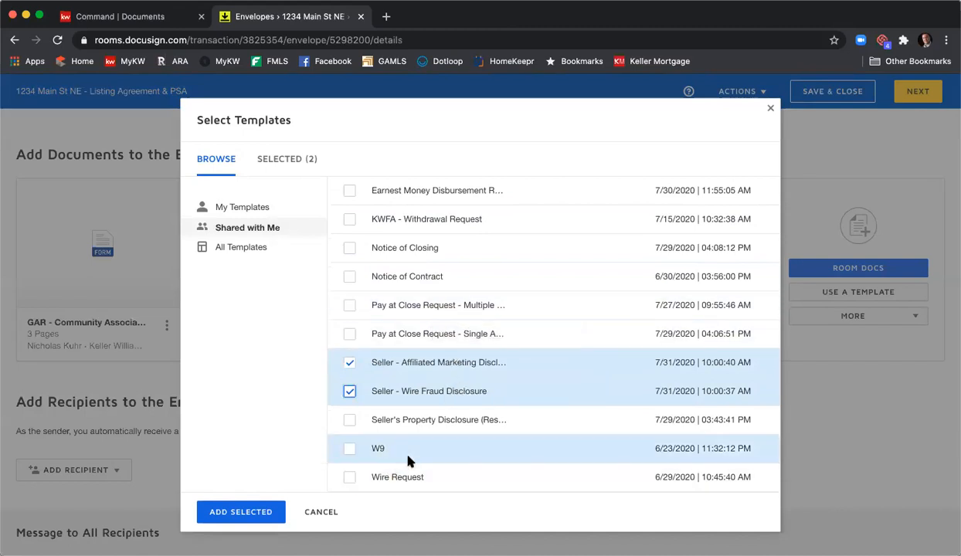
scroll(402, 448, "up", 2)
scroll(413, 459, "up", 6)
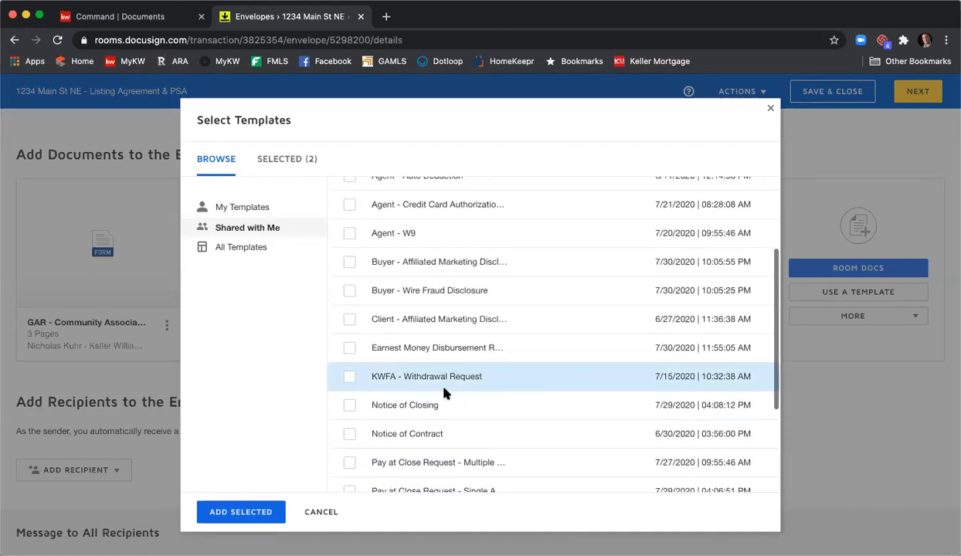
scroll(446, 392, "down", 4)
scroll(464, 394, "down", 4)
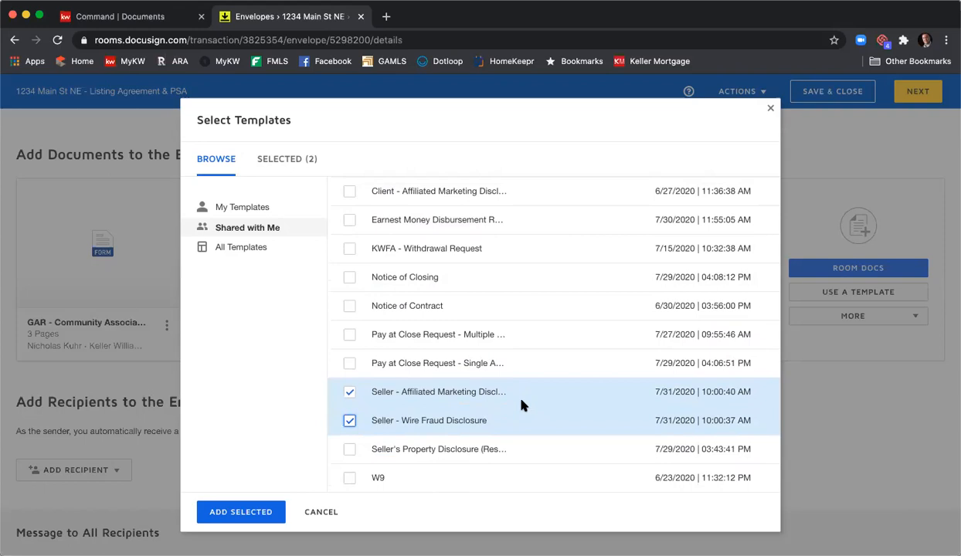
scroll(521, 404, "down", 1)
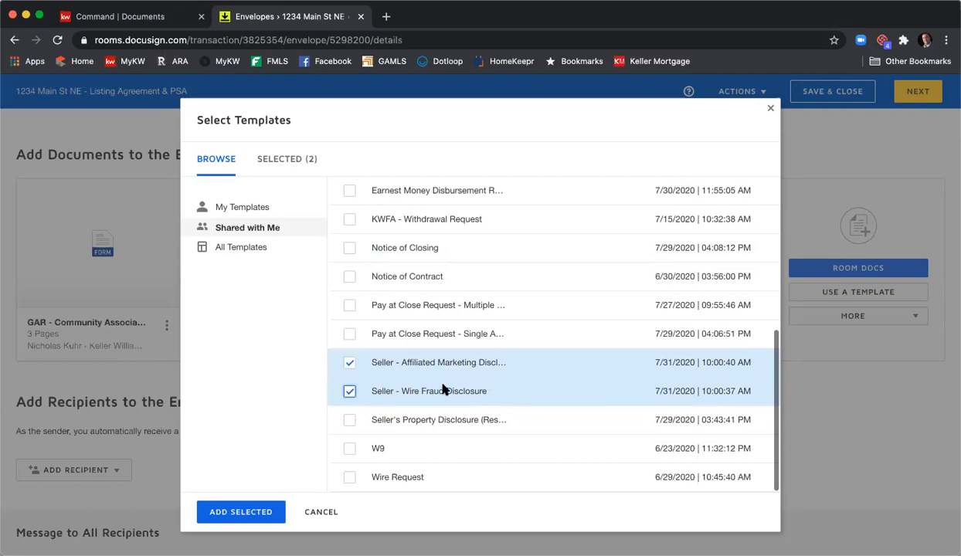
left_click(241, 512)
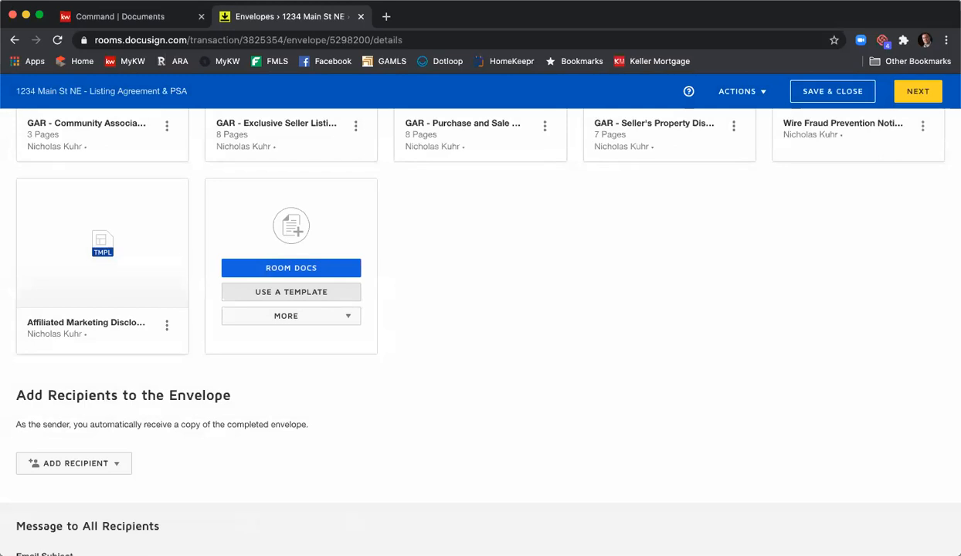
- Reorder the envelope documents: Exclusive Seller Listing, Seller's Property Disclosure, Community Association, Wire Fraud, Affiliated Marketing, Purchase and Sale
scroll(652, 370, "up", 3)
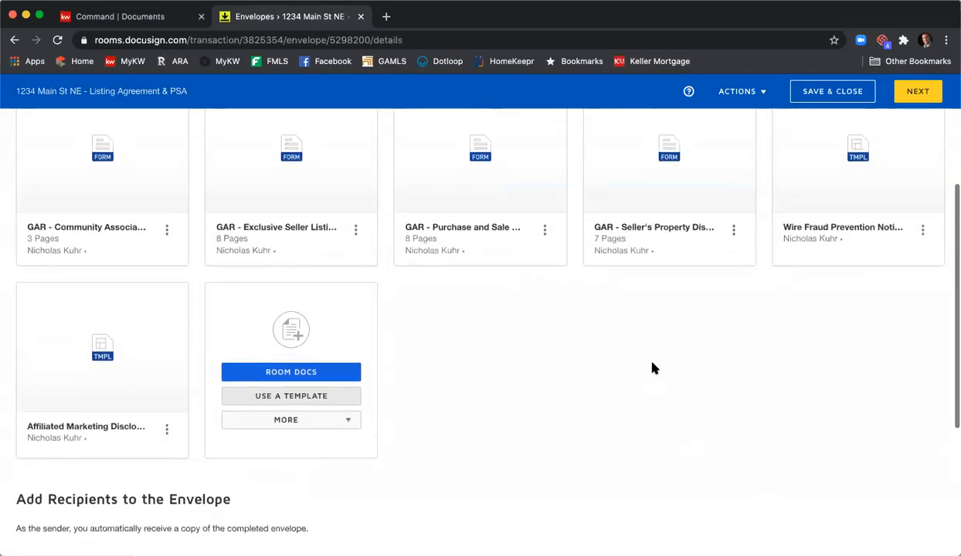
scroll(652, 368, "up", 2)
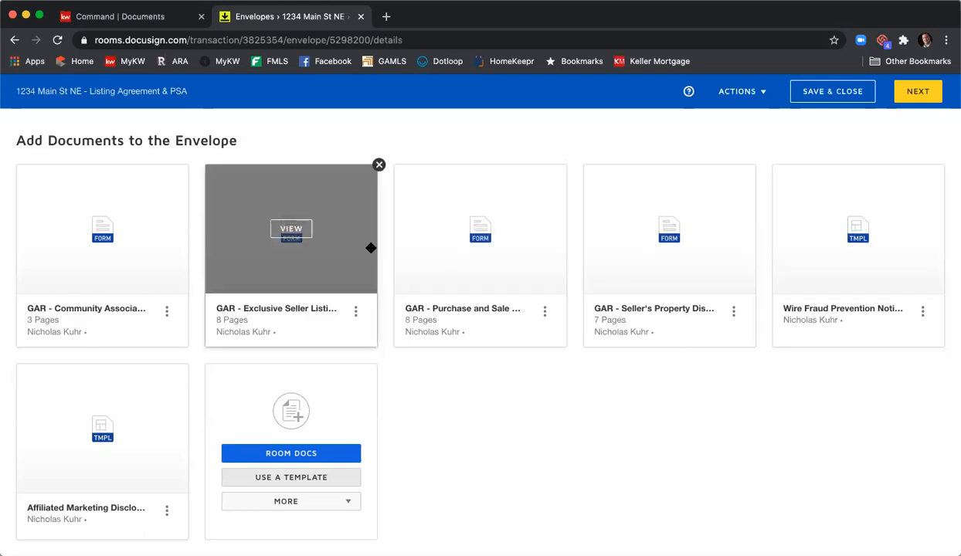
left_click_drag(332, 261, 112, 261)
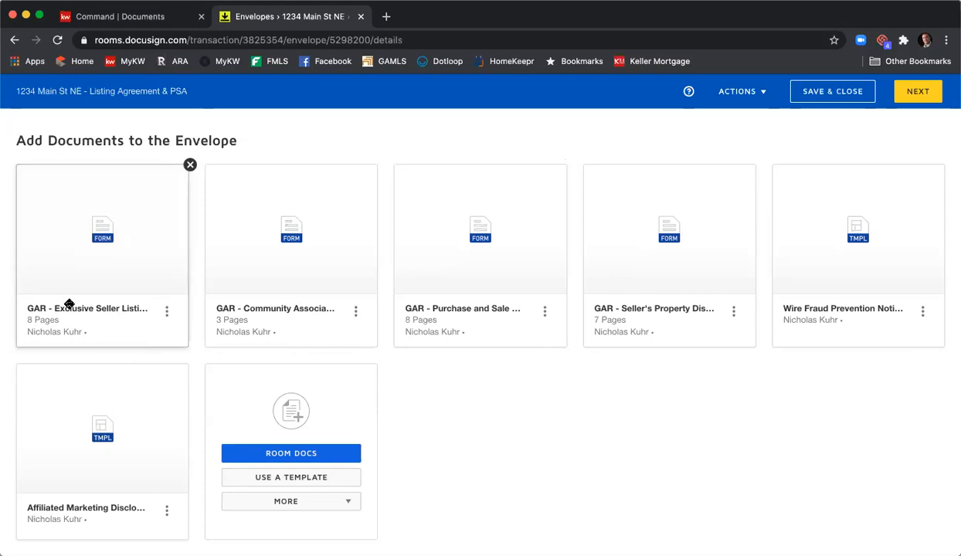
left_click_drag(659, 287, 254, 287)
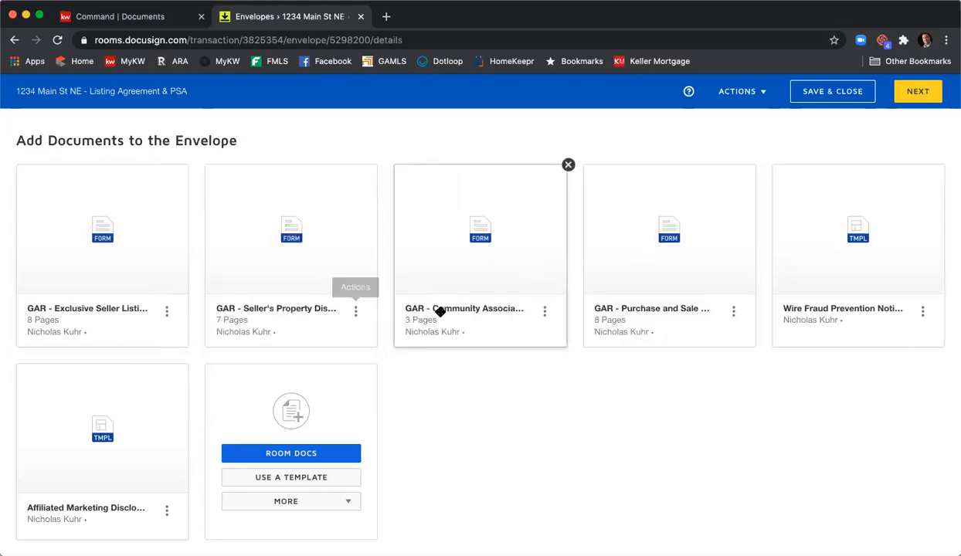
left_click_drag(841, 287, 651, 298)
left_click_drag(139, 444, 851, 262)
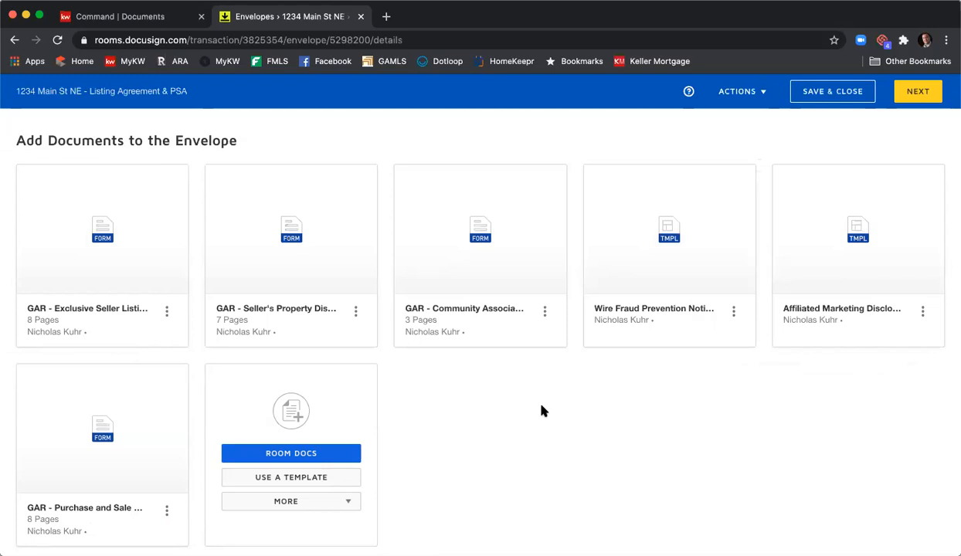
mouse_move(120, 311)
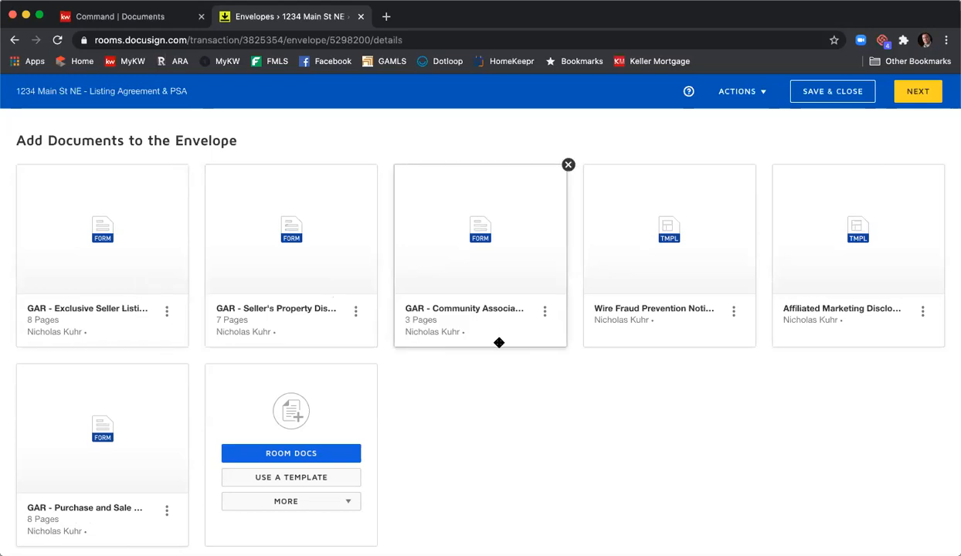
- Assign the two sellers as recipients of the pre-tagged roles Seller One and Seller Two
scroll(499, 345, "down", 5)
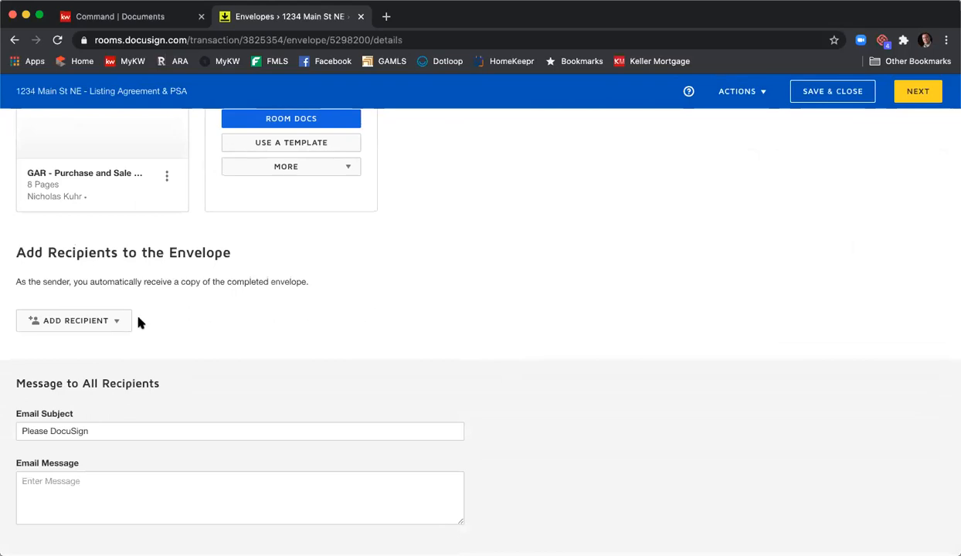
left_click(109, 321)
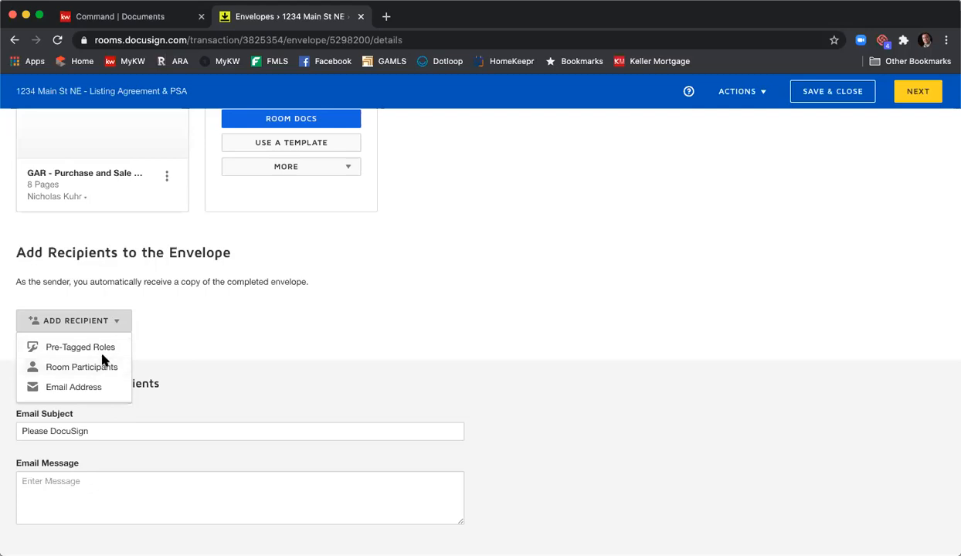
left_click(81, 347)
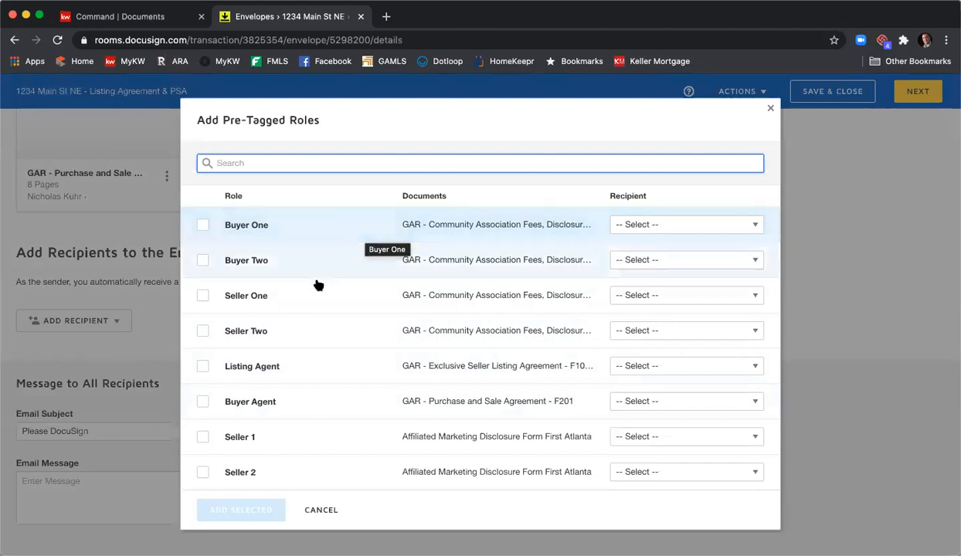
left_click(646, 299)
scroll(683, 388, "down", 2)
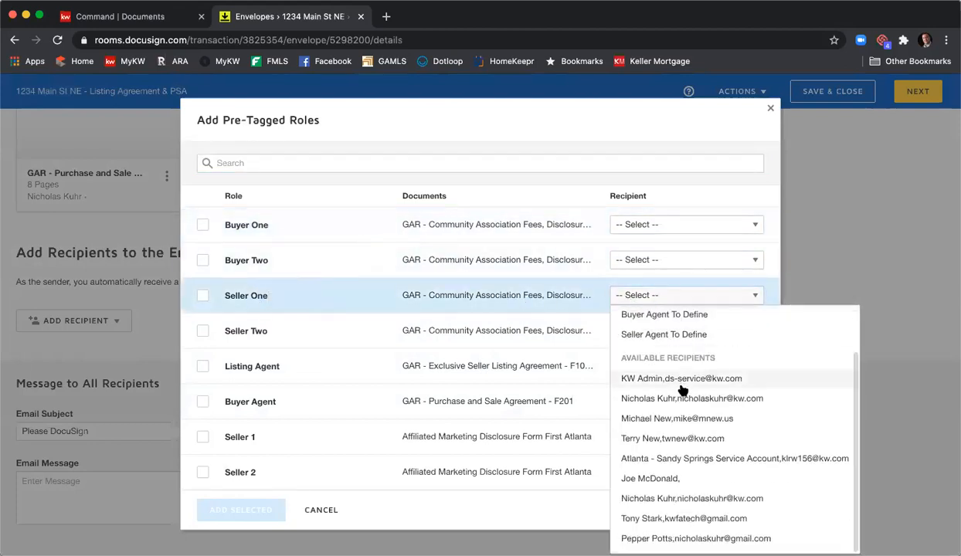
left_click(700, 519)
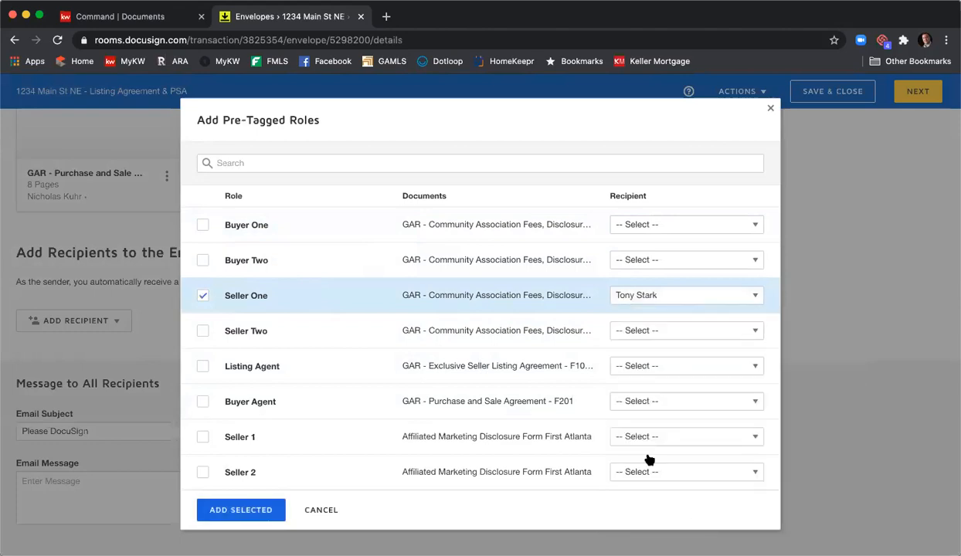
left_click(624, 337)
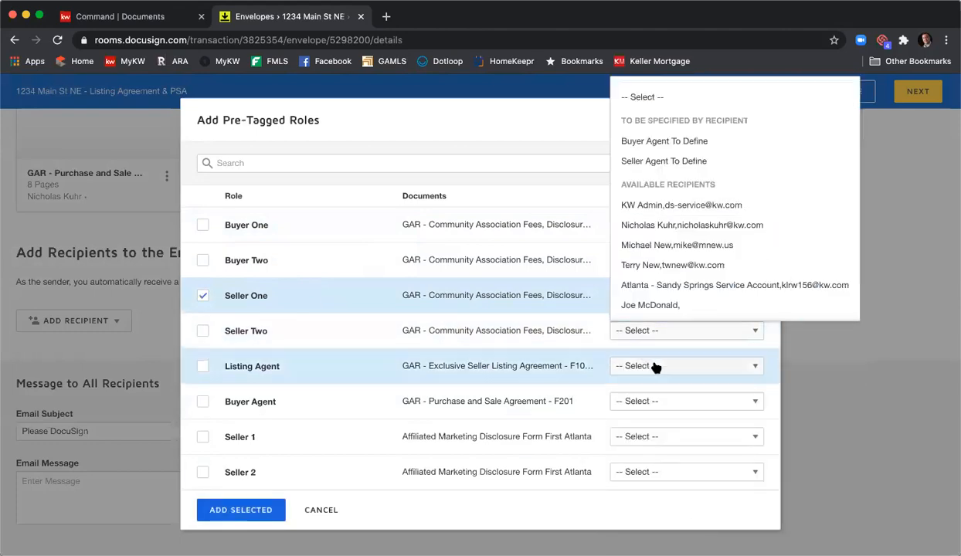
scroll(676, 236, "down", 3)
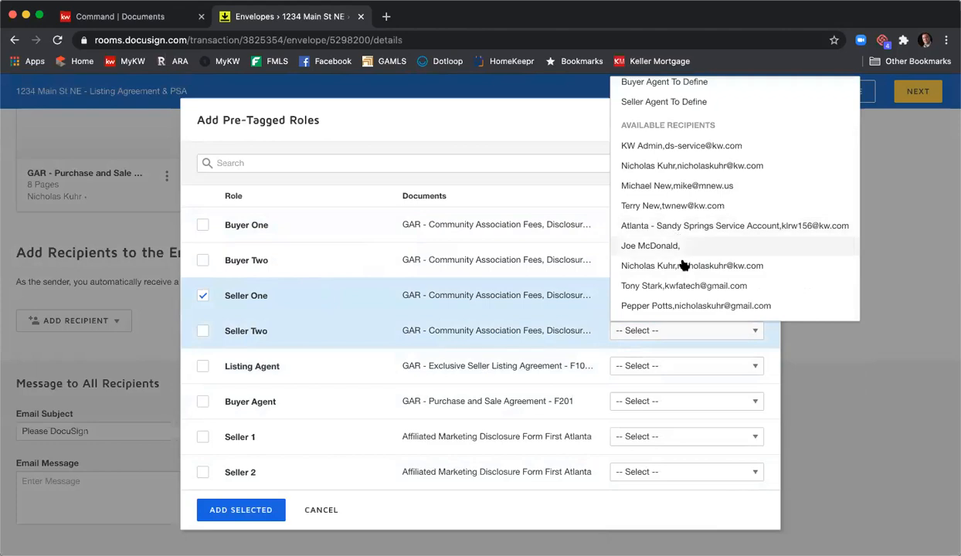
left_click(682, 306)
- Assign the agent to the Listing Agent role and add the selected pre-tagged roles to the envelope
left_click(655, 366)
scroll(683, 274, "down", 1)
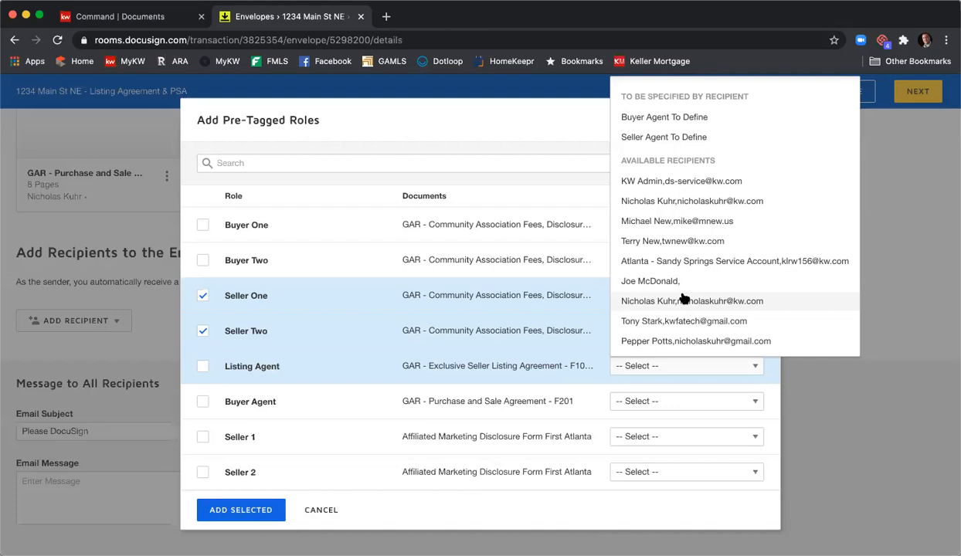
left_click(684, 301)
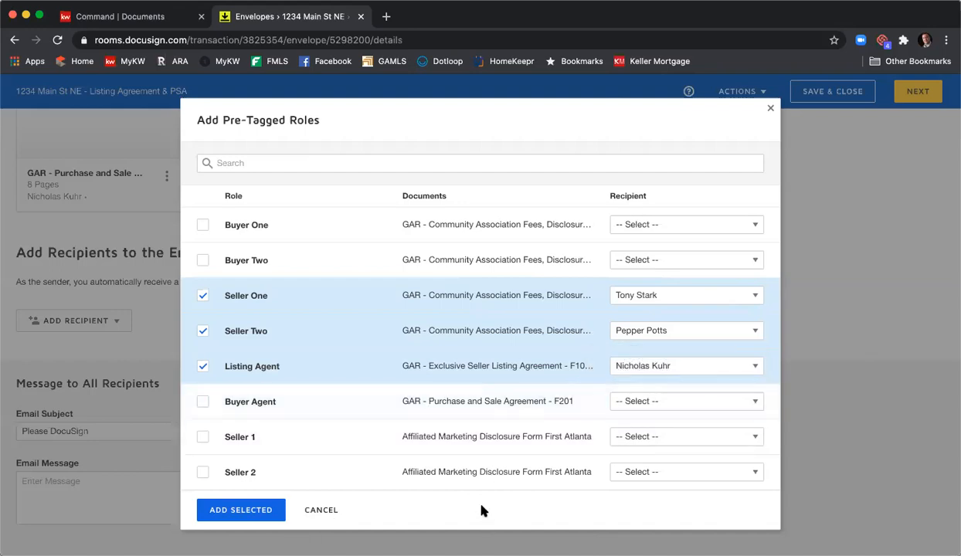
left_click(244, 512)
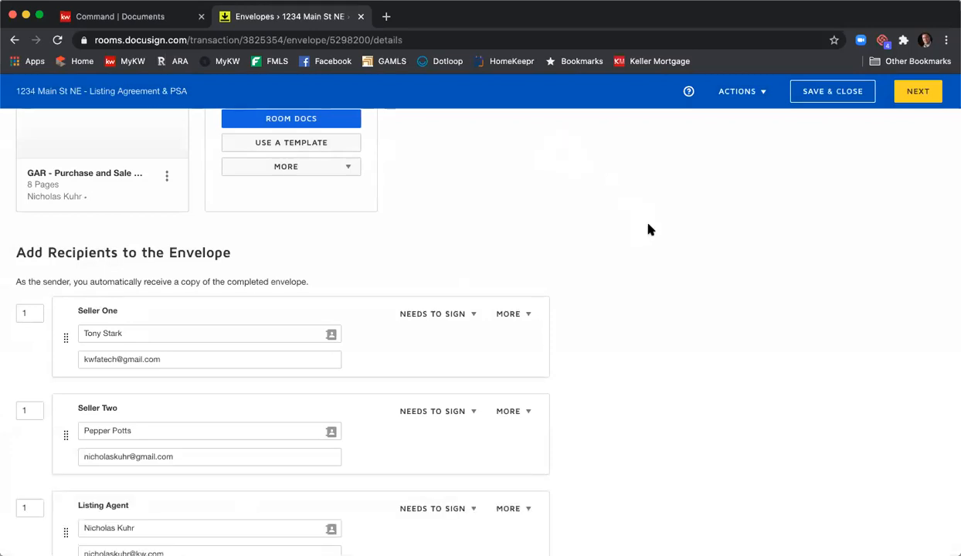
- Set the signing order to 2 for Seller Two and 3 for the Listing Agent
scroll(647, 227, "down", 3)
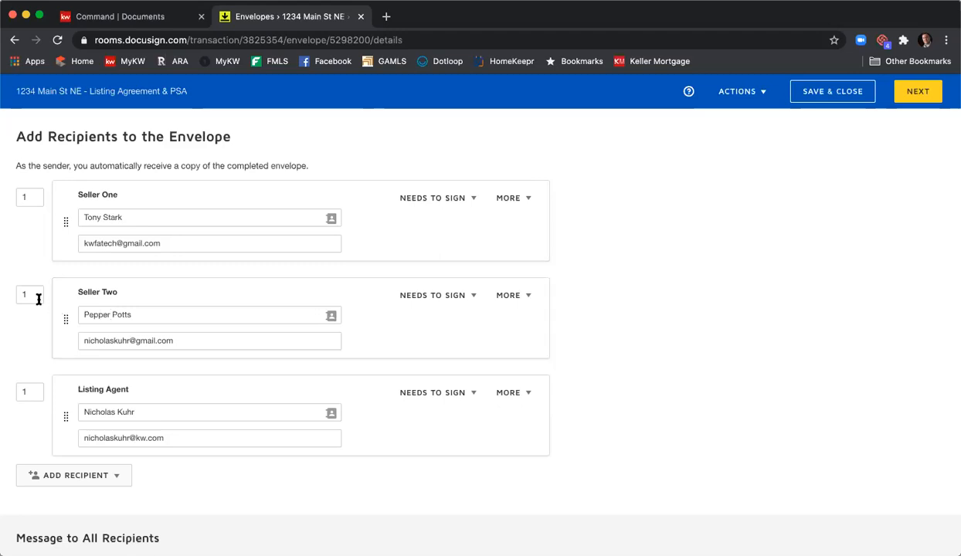
double_click(29, 392)
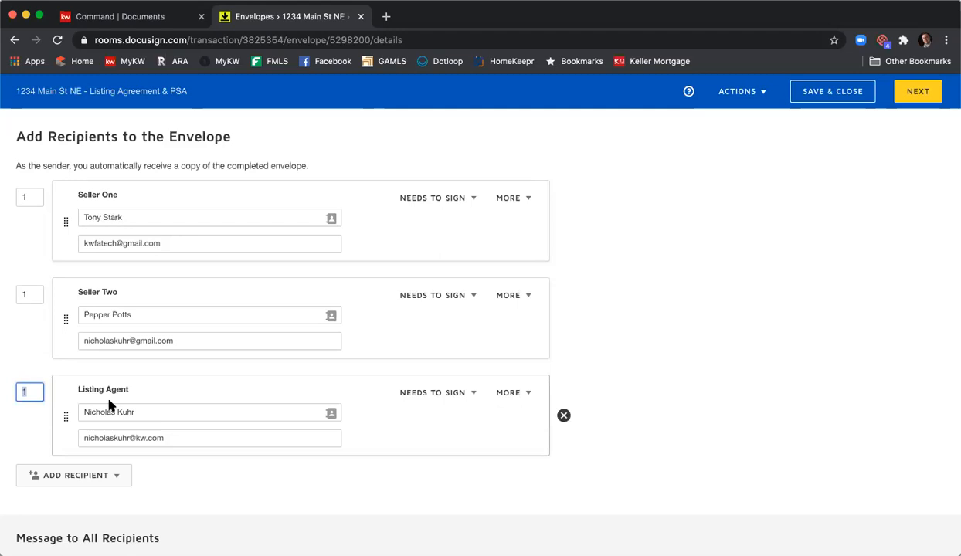
type("3")
left_click(60, 340)
double_click(39, 296)
type("2")
left_click(36, 361)
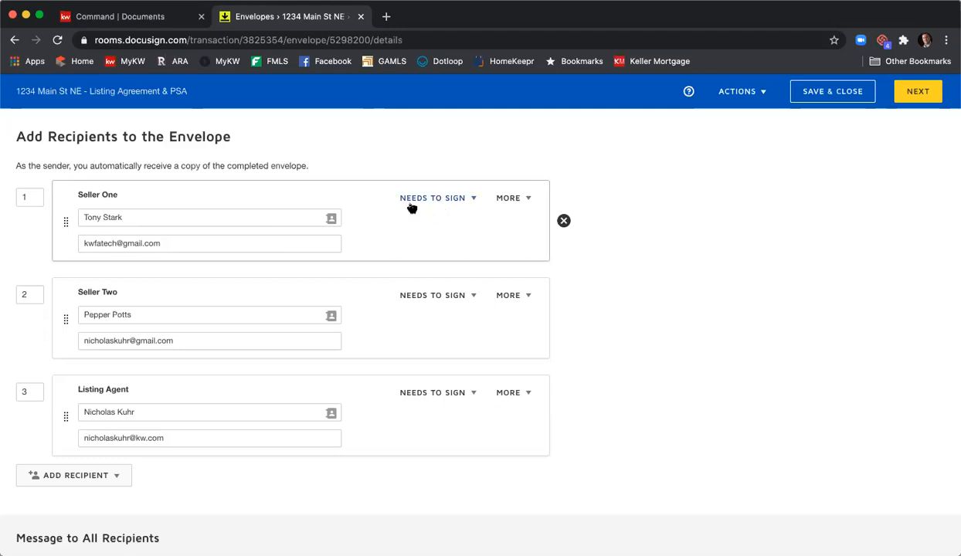
left_click(472, 201)
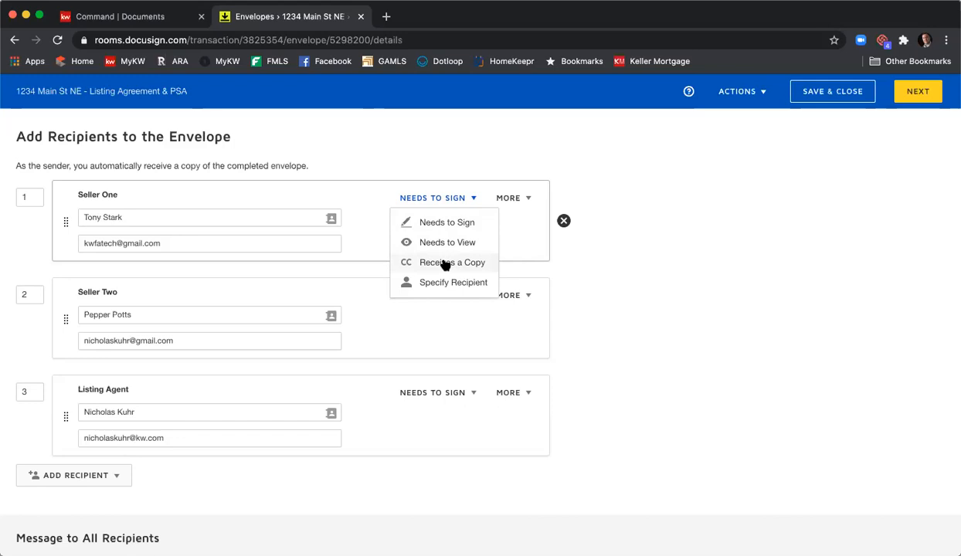
left_click(528, 216)
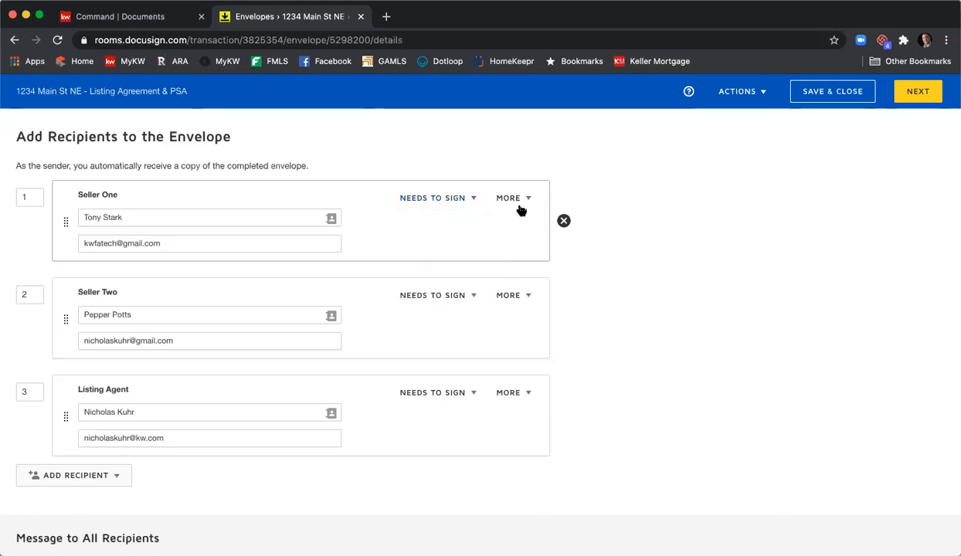
- Enter an access code in the access authentication for Seller One and discard that authentication
left_click(528, 200)
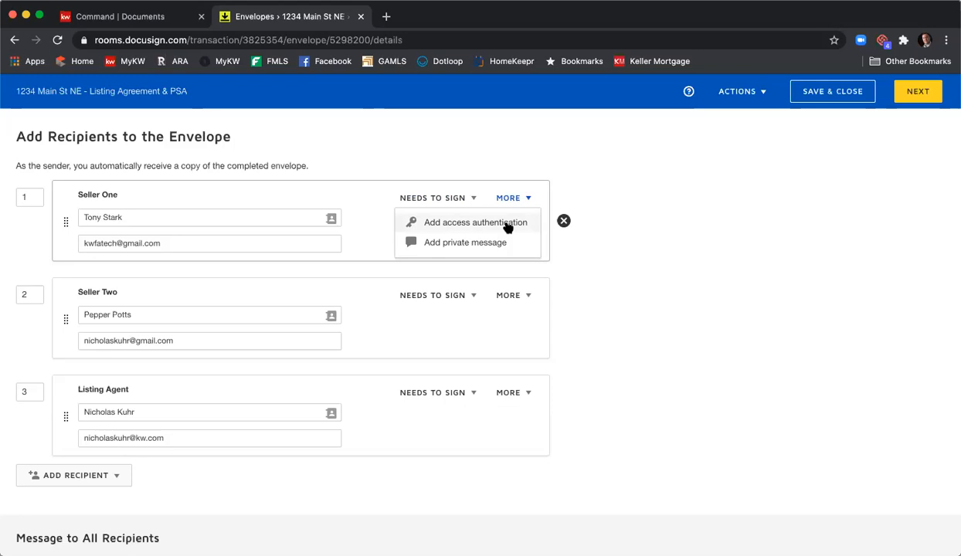
left_click(507, 223)
left_click(187, 292)
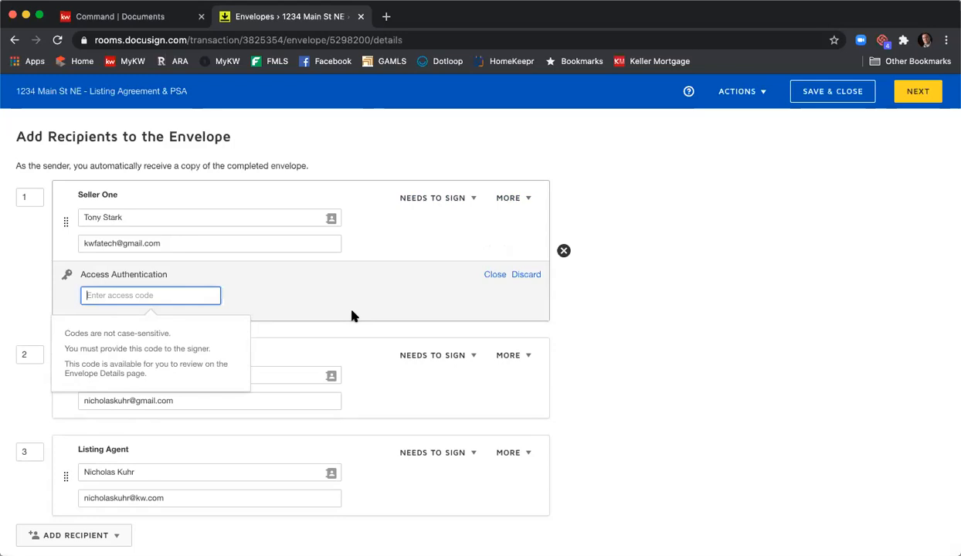
type("456789")
left_click(629, 291)
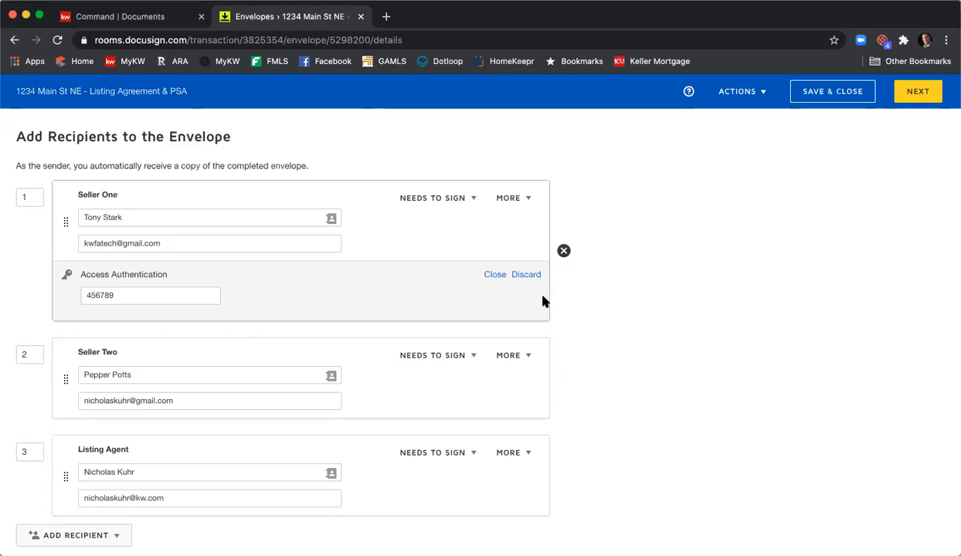
left_click(527, 276)
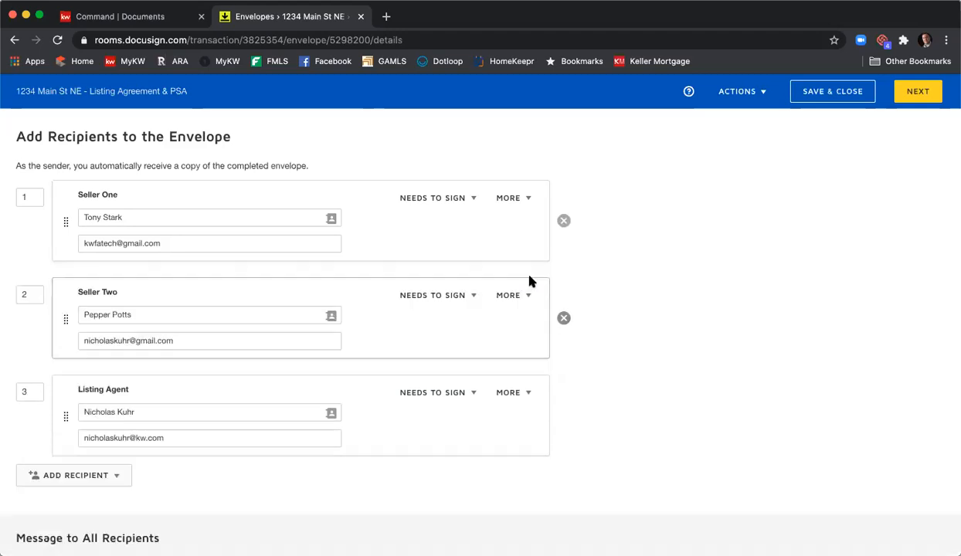
- Add a private message for Seller One that greets him by first name and says "Please be sure to fill in the SPD and CAD before clicking Finished."
left_click(524, 201)
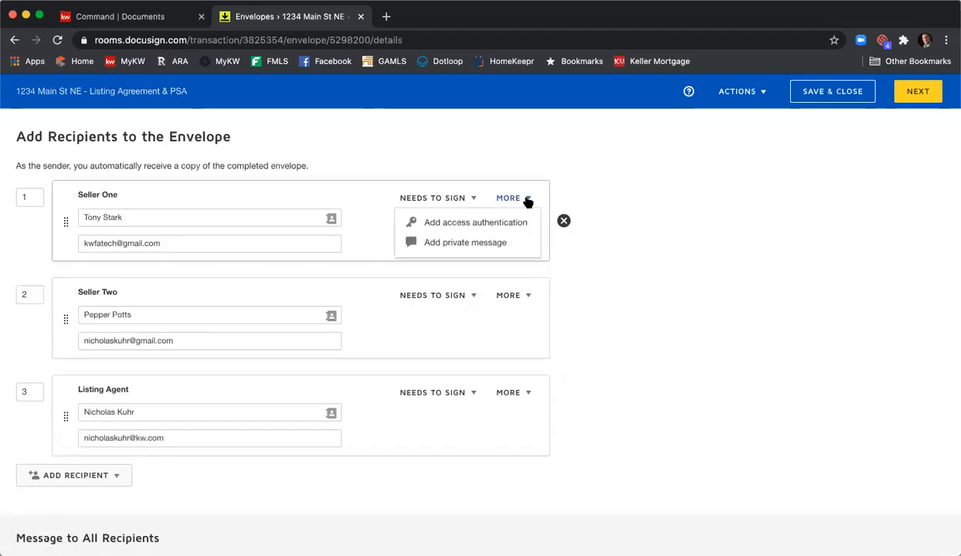
left_click(499, 245)
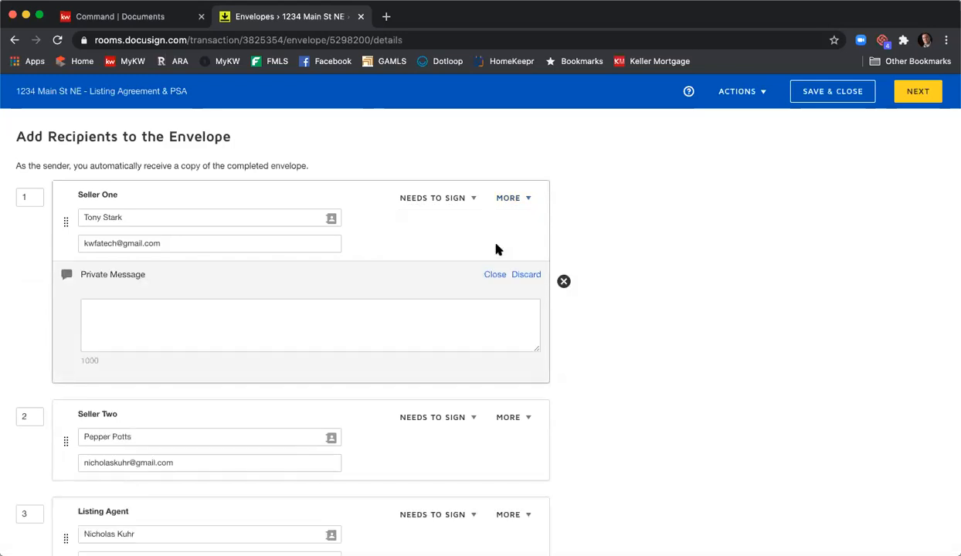
left_click(430, 312)
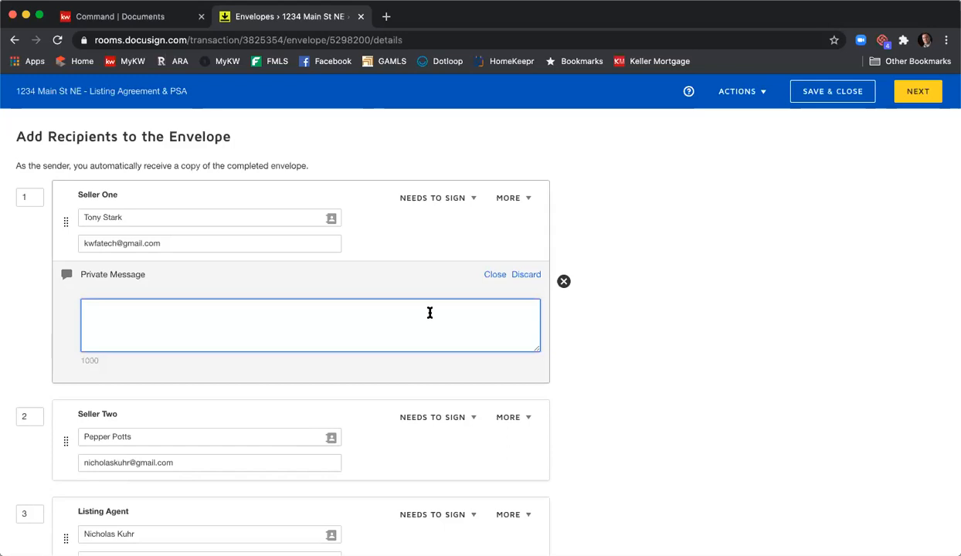
type("Hi Tony, Please be sure to fillin the")
key("BackSpace")
key("BackSpace")
key("BackSpace")
key("BackSpace")
key("BackSpace")
key("BackSpace")
type("in teh DP")
key("BackSpace")
key("BackSpace")
key("BackSpace")
key("BackSpace")
key("BackSpace")
key("BackSpace")
key("BackSpace")
key("BackSpace")
type("n the SPD and CAD before clicking Finihsed.")
key("BackSpace")
key("BackSpace")
key("BackSpace")
key("BackSpace")
key("BackSpace")
type("shed.")
- End Seller One's private message with "Thank you," and the agent's first name on separate lines
key("Return")
type("Thank you,")
key("Return")
type("Nick")
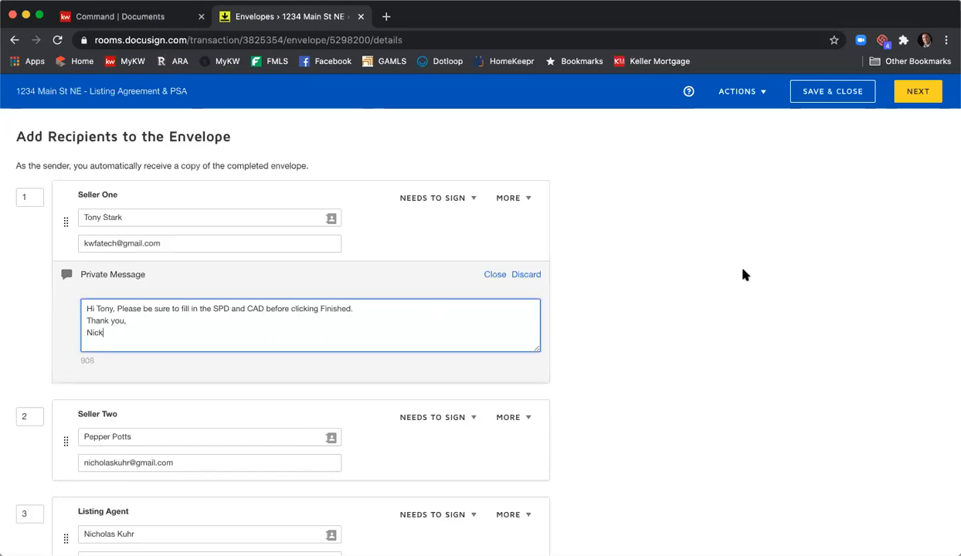
- Extend the email subject after "Please DocuSign" with a dash, the property's street address and "Listing Agreement & PSA"
scroll(743, 275, "down", 5)
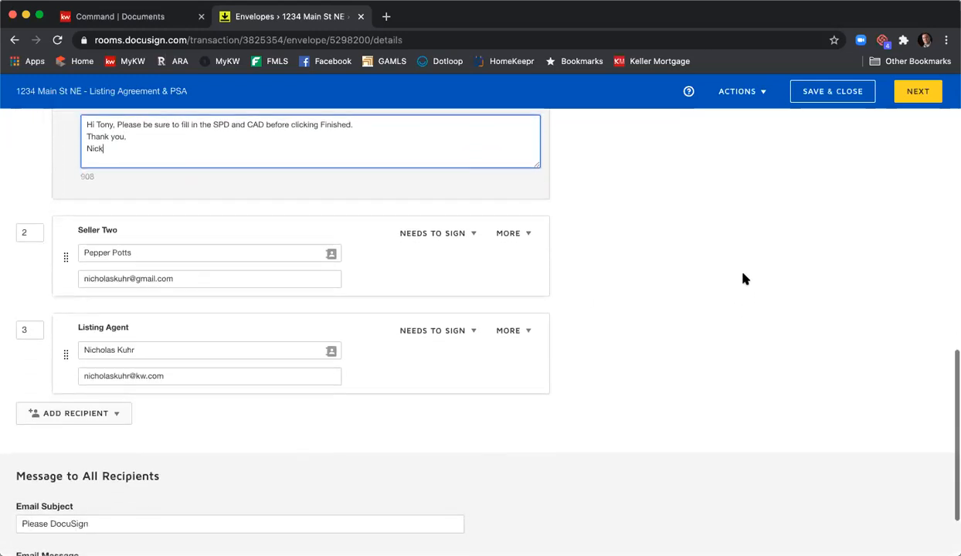
scroll(743, 278, "up", 4)
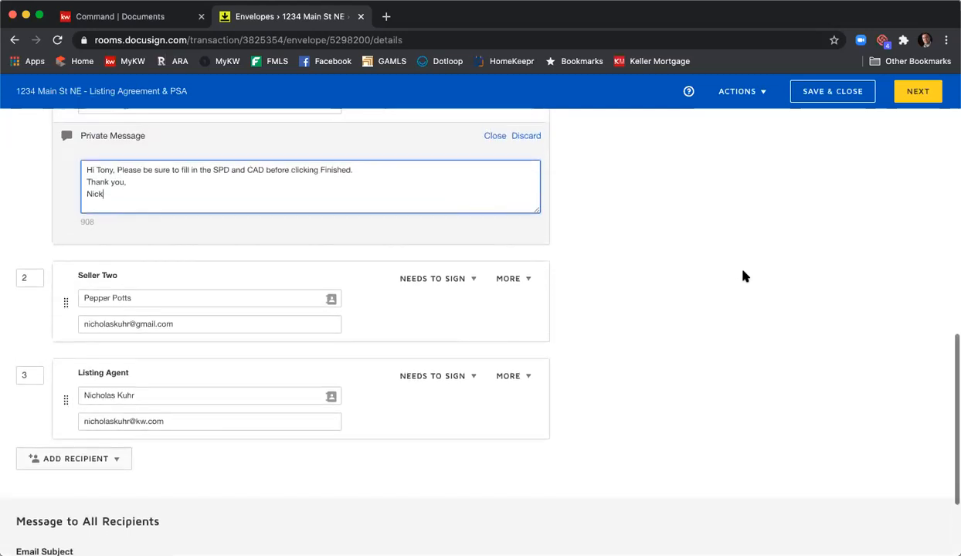
scroll(743, 276, "down", 2)
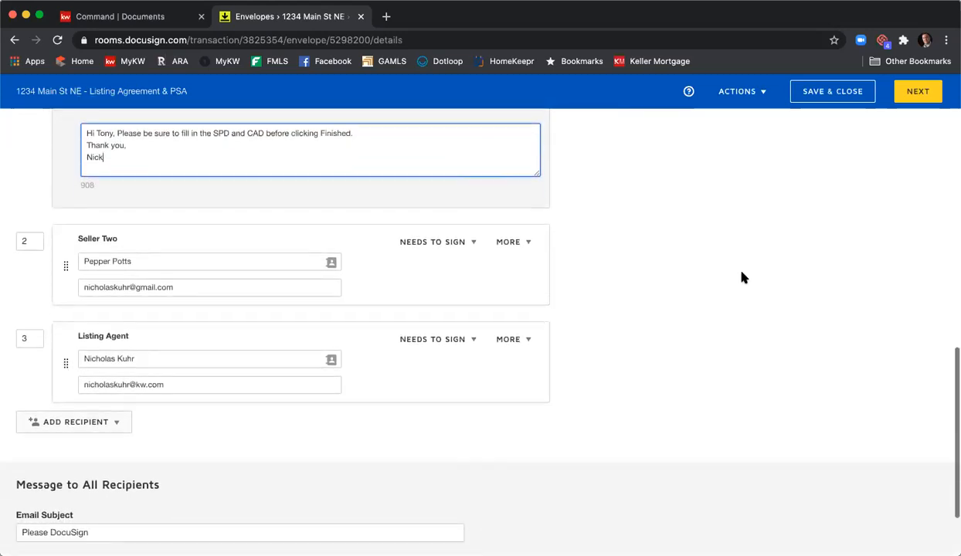
scroll(743, 277, "down", 3)
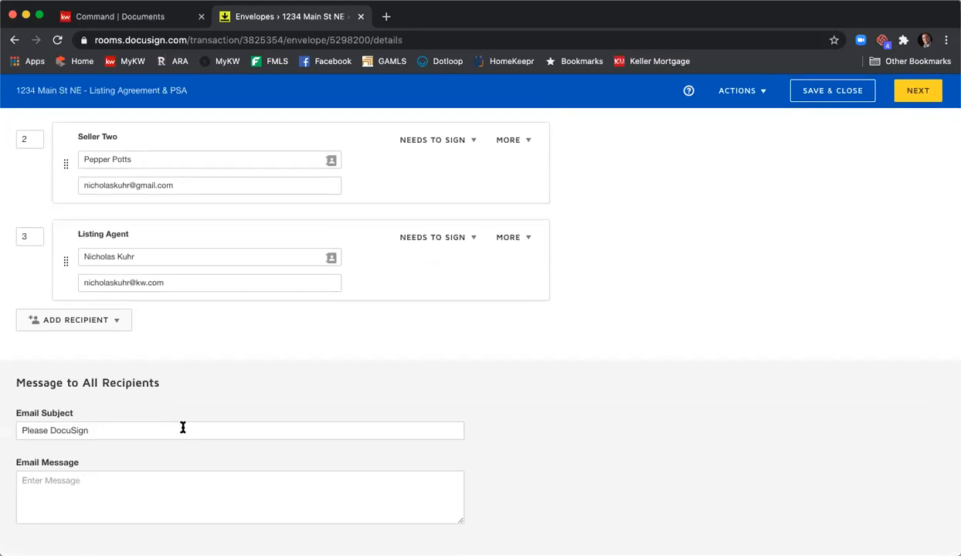
left_click(188, 429)
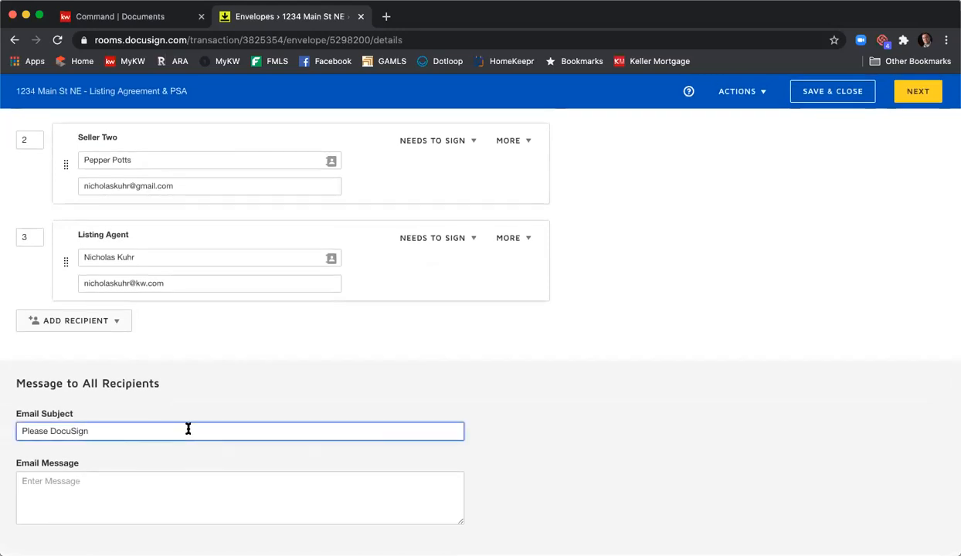
type("- 1234 Main St NE Listing Agreement & PSA")
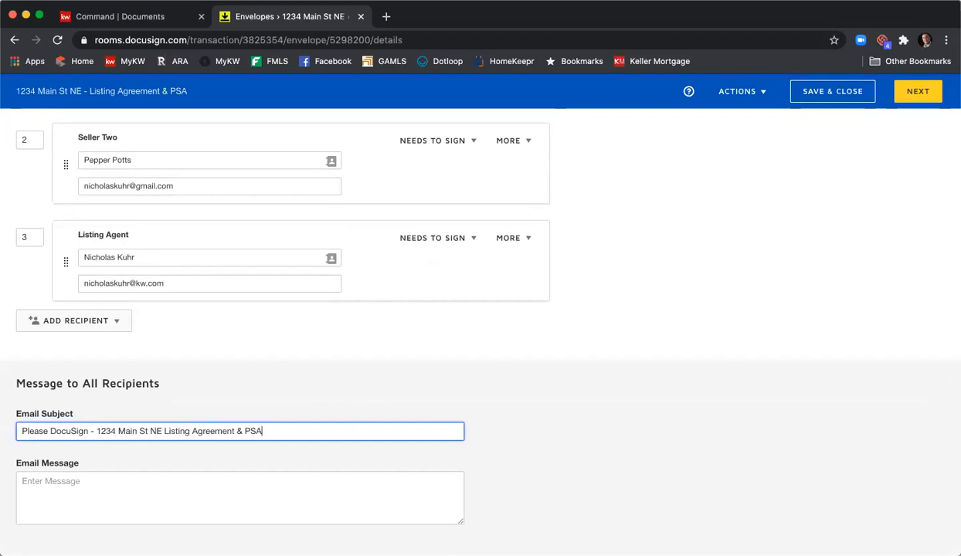
- Write the email message to all recipients, greeting both sellers, with "Please review and sign the documents.", "Thank you," and the agent's first name
left_click(210, 486)
type("Hi Tony & Pepper,")
key("Return")
type("Please review and sign the")
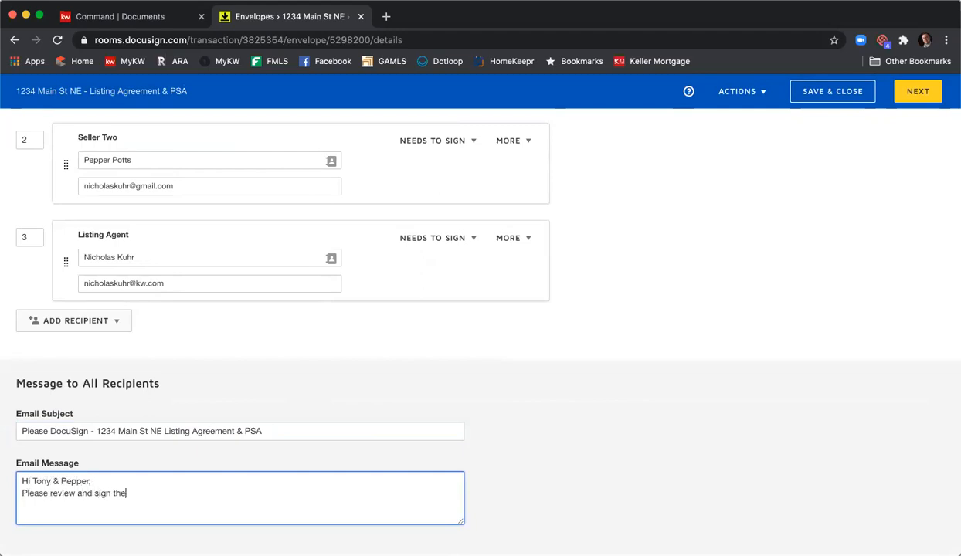
type(" documents.")
key("Return")
type("Thank you,")
key("Return")
type("Nick")
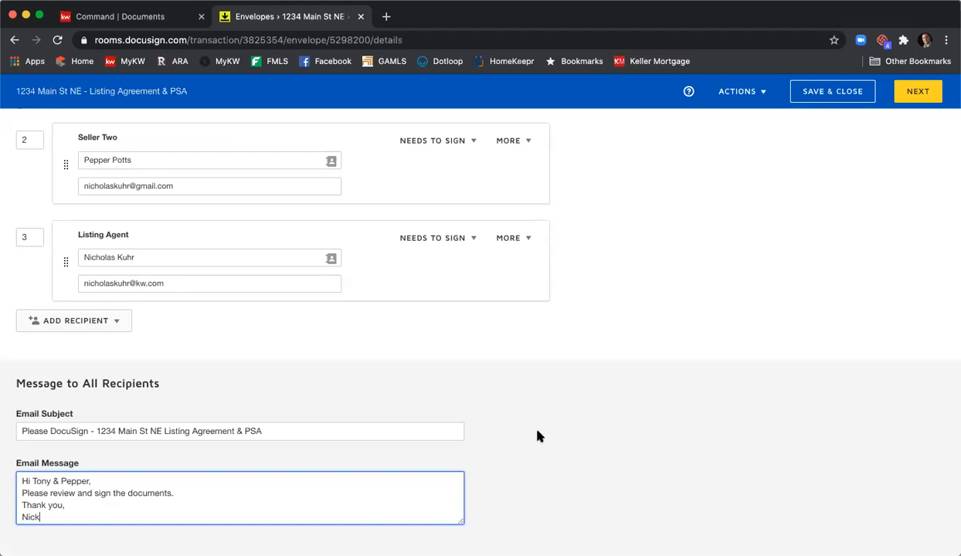
- Review the envelope's documents, recipients and messages, and continue to the field placement stage
scroll(601, 435, "up", 10)
scroll(605, 401, "up", 3)
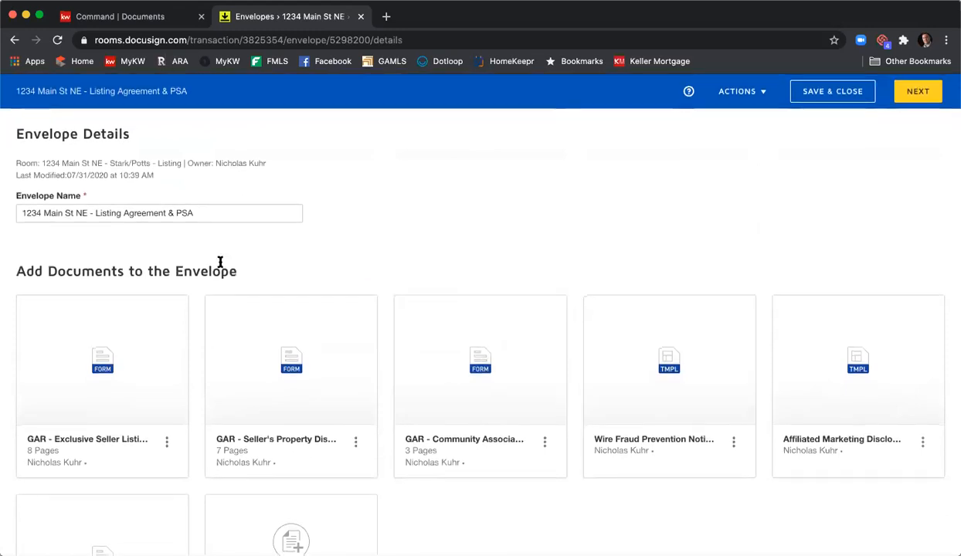
scroll(458, 262, "down", 3)
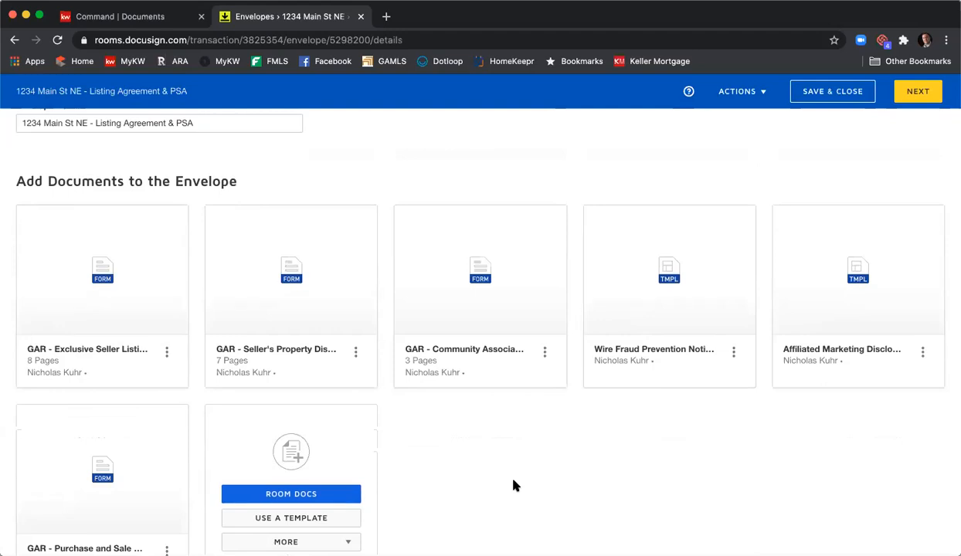
scroll(515, 479, "down", 5)
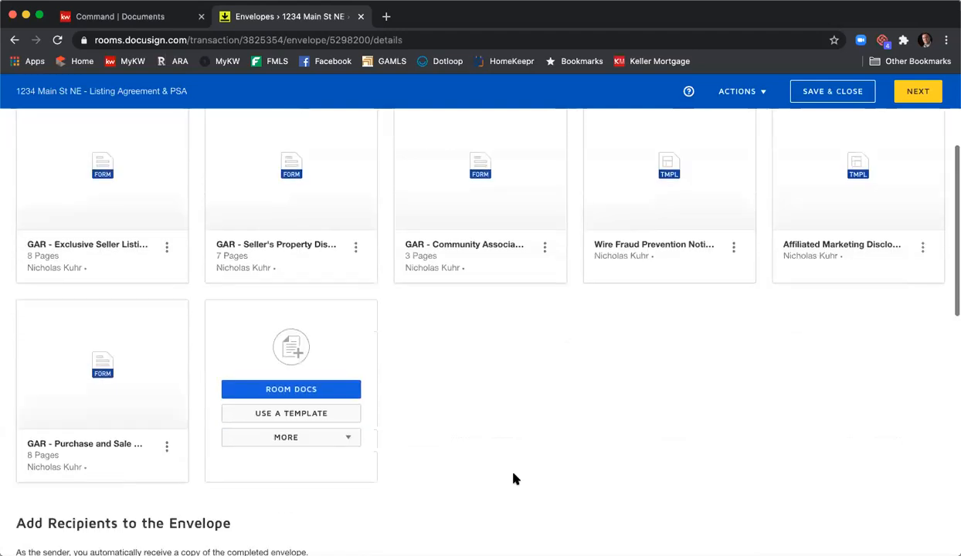
scroll(726, 449, "down", 5)
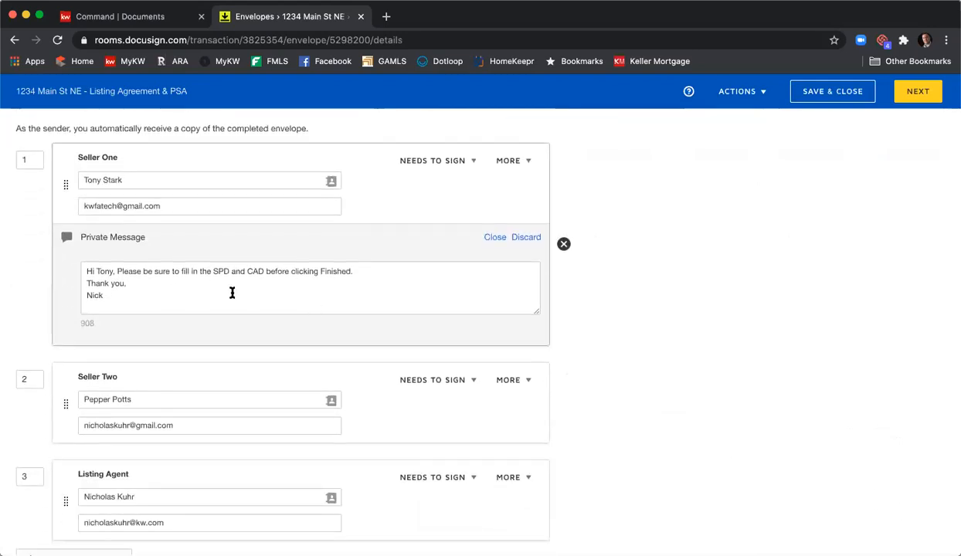
scroll(568, 313, "down", 5)
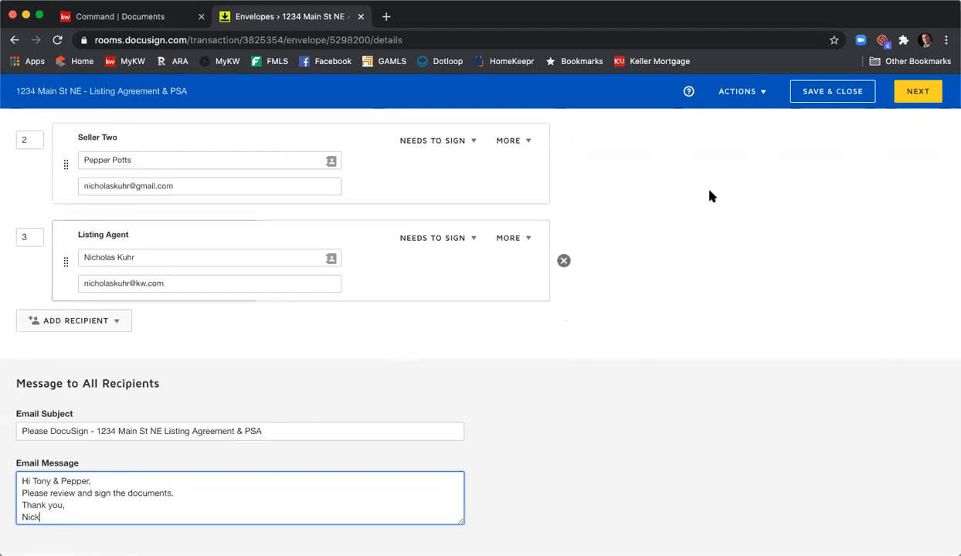
left_click(903, 95)
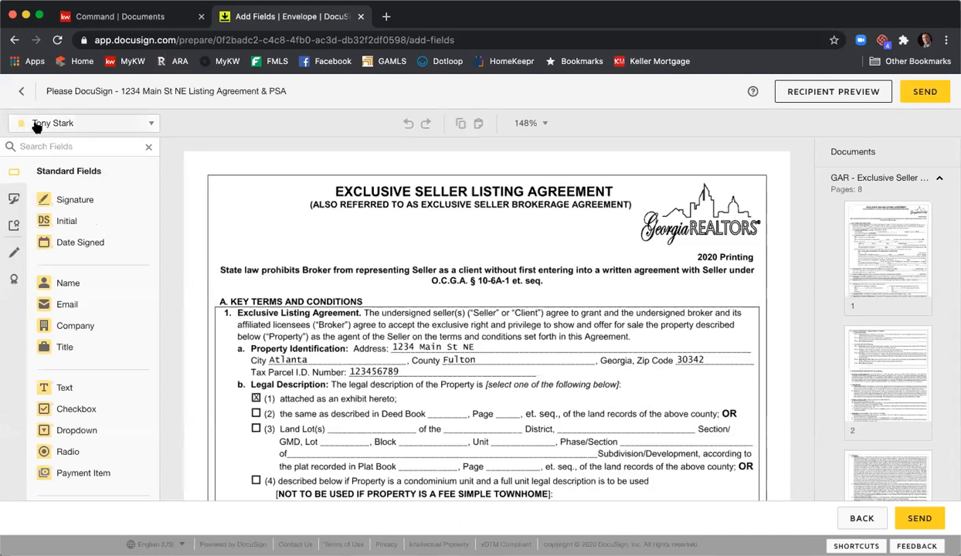
- Switch the field recipient to Seller Two, the Listing Agent and back to Seller One, and look through the available standard fields
left_click(151, 126)
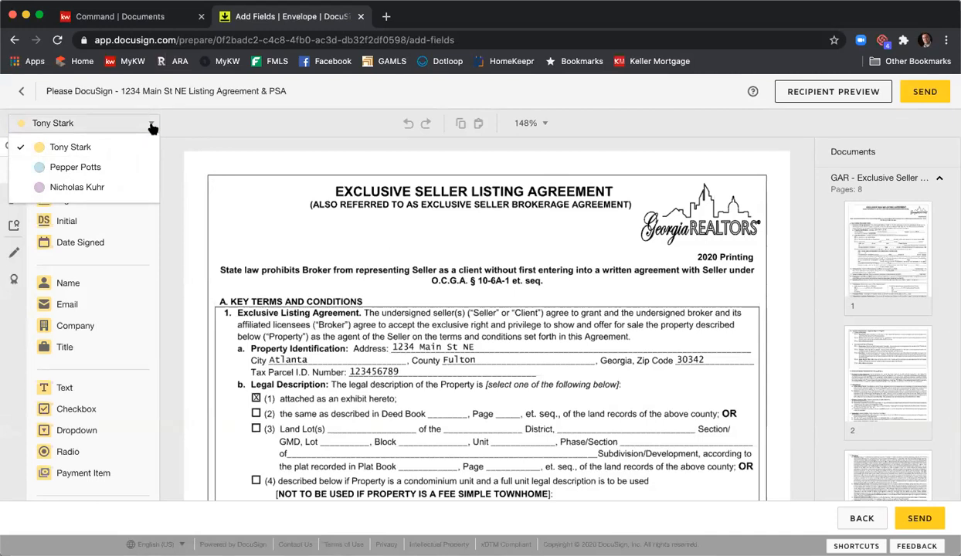
left_click(116, 167)
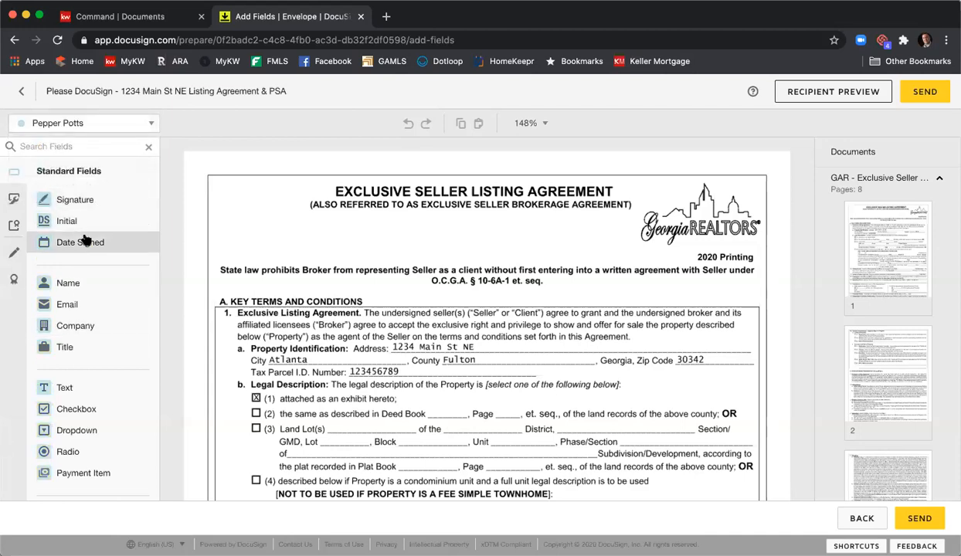
left_click(91, 123)
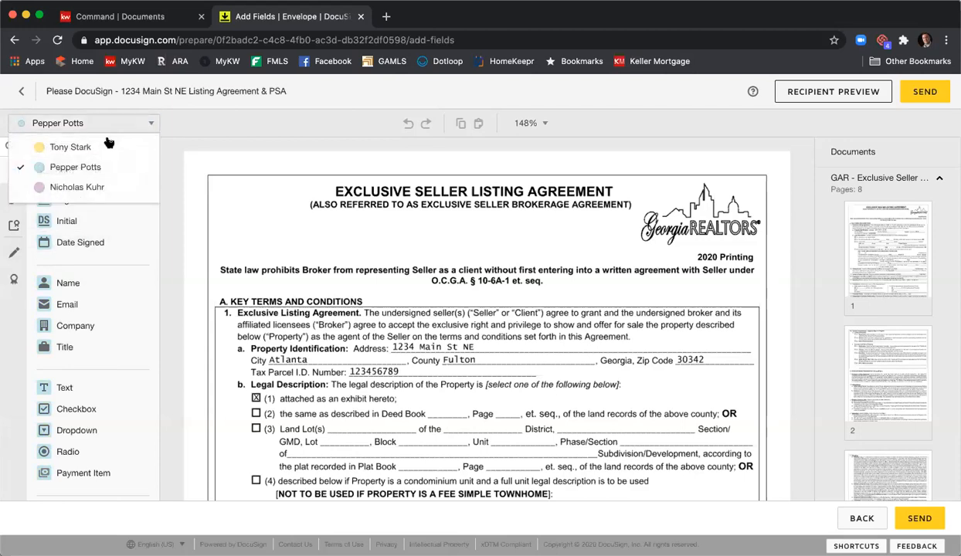
left_click(94, 187)
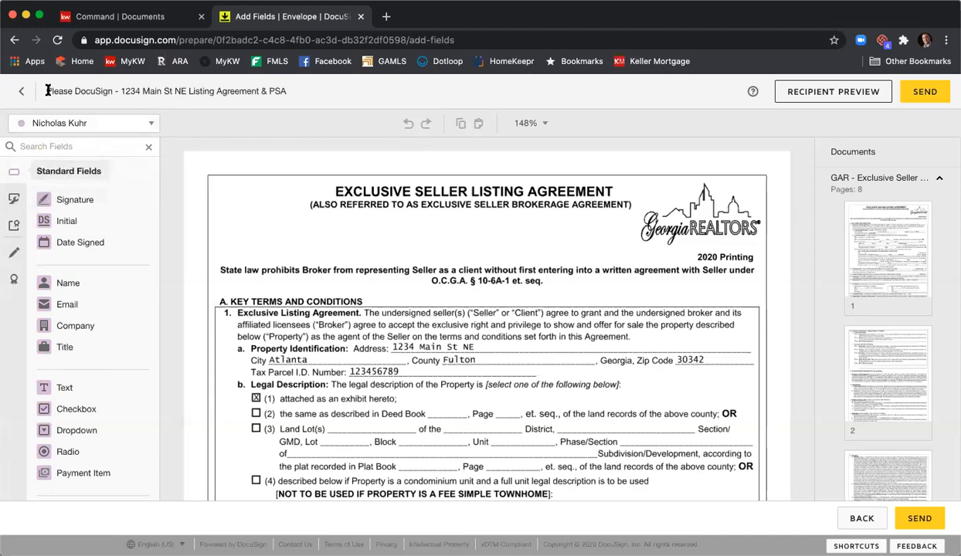
left_click(56, 122)
left_click(70, 147)
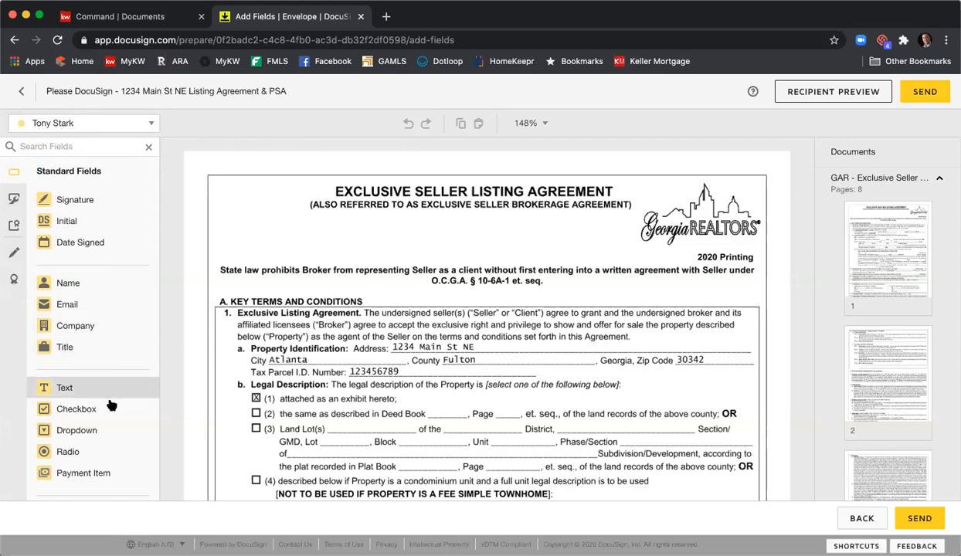
scroll(121, 452, "down", 3)
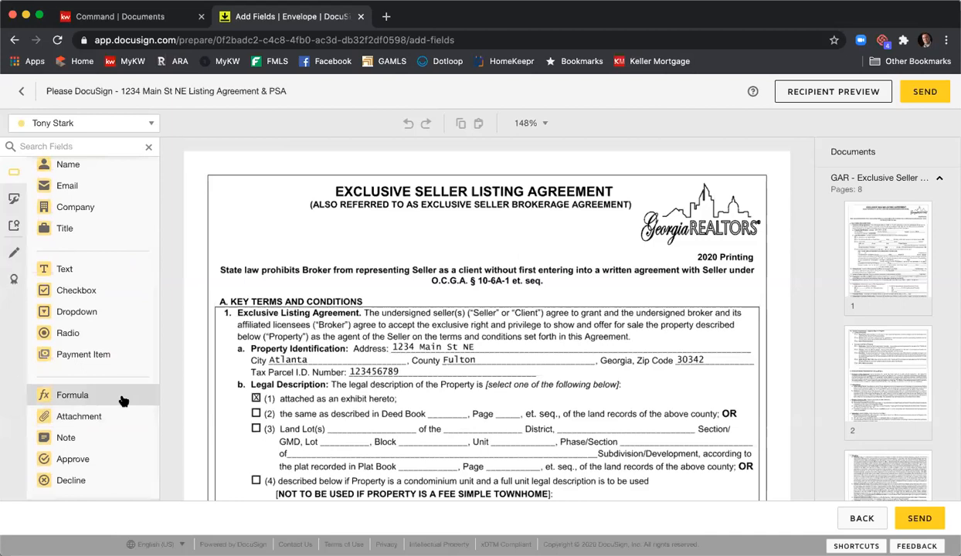
scroll(121, 393, "up", 3)
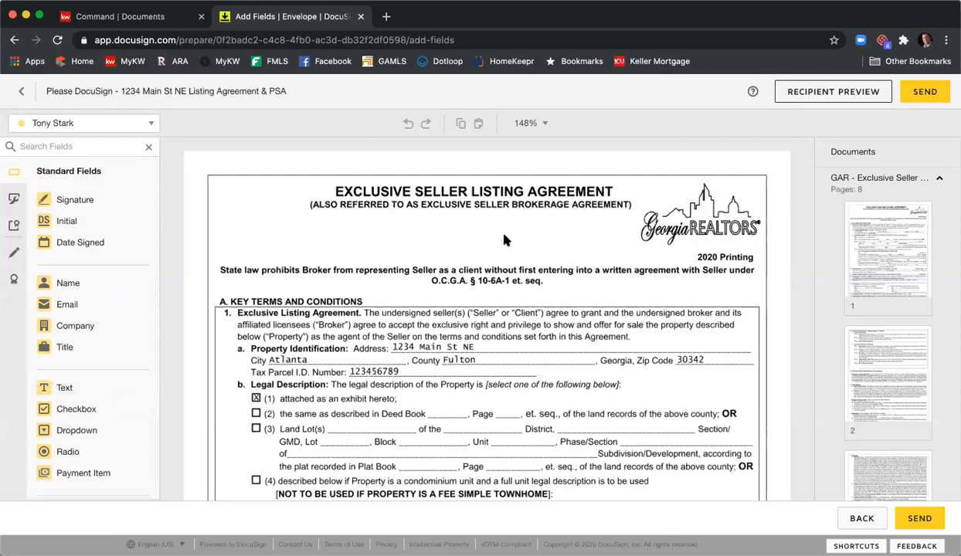
- Look through the Exclusive Seller Listing Agreement and open its page 8 to examine the pre-placed signature and date fields
scroll(504, 240, "down", 8)
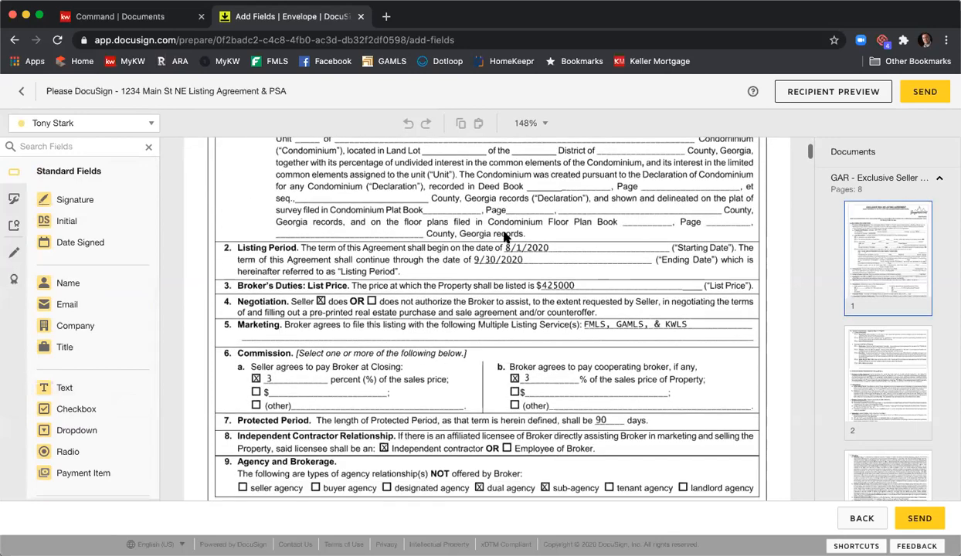
scroll(503, 236, "down", 5)
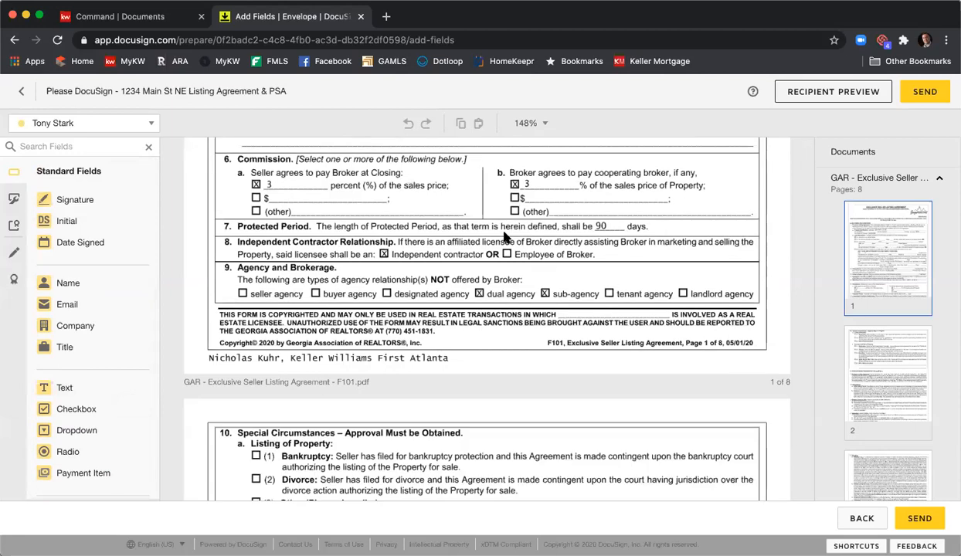
left_click(915, 188)
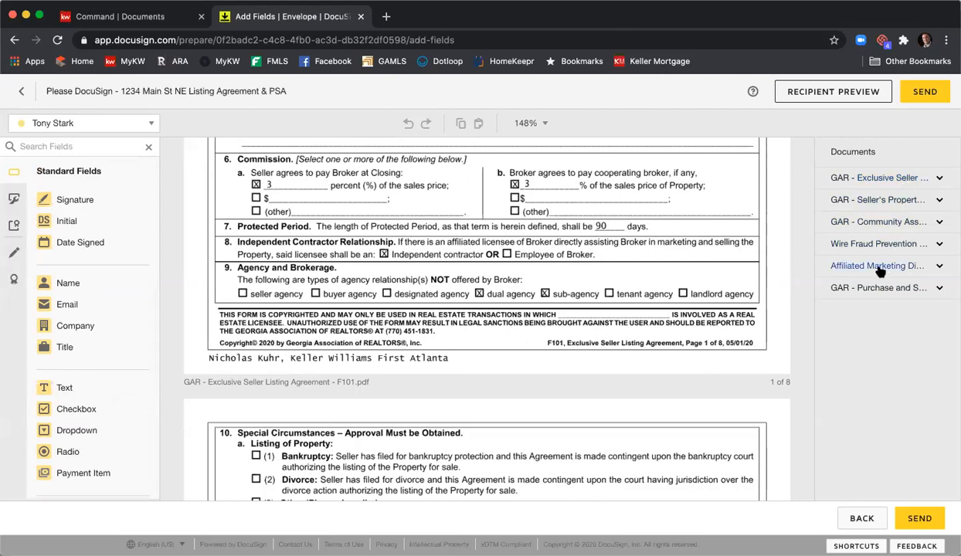
left_click(872, 180)
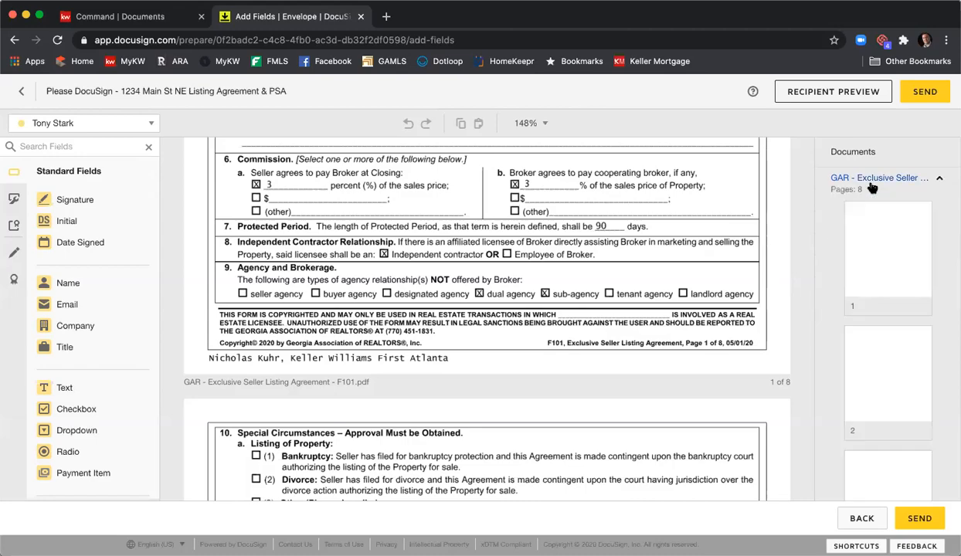
scroll(547, 204, "down", 5)
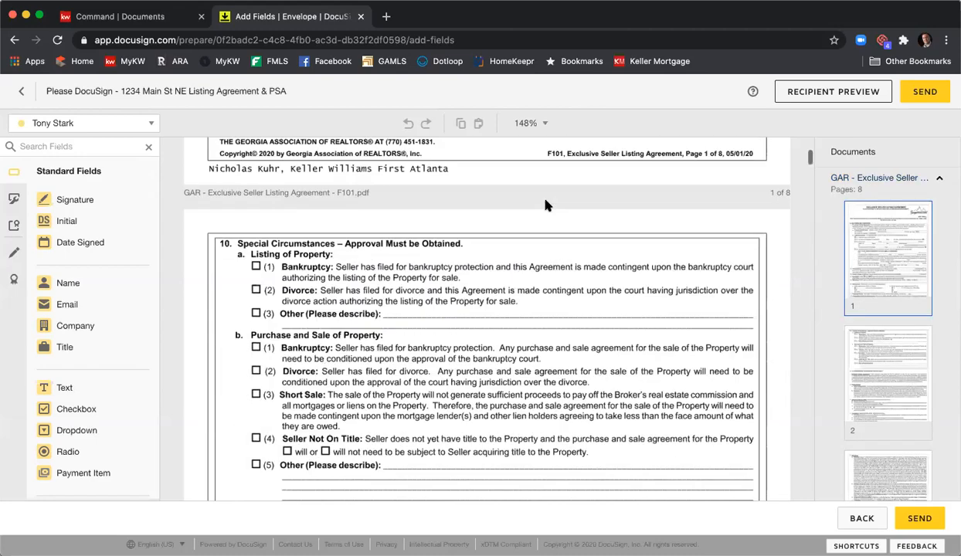
scroll(547, 207, "down", 5)
scroll(863, 262, "down", 3)
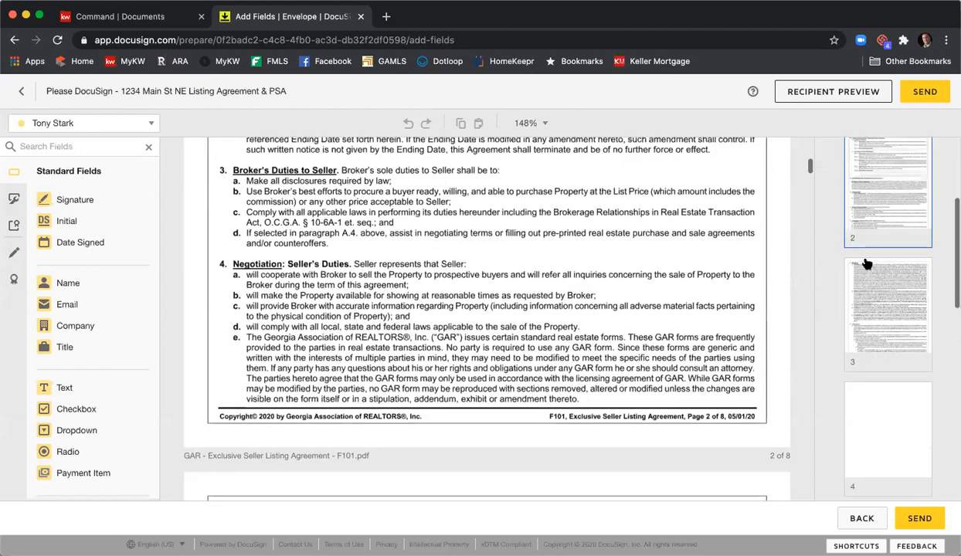
scroll(866, 264, "down", 5)
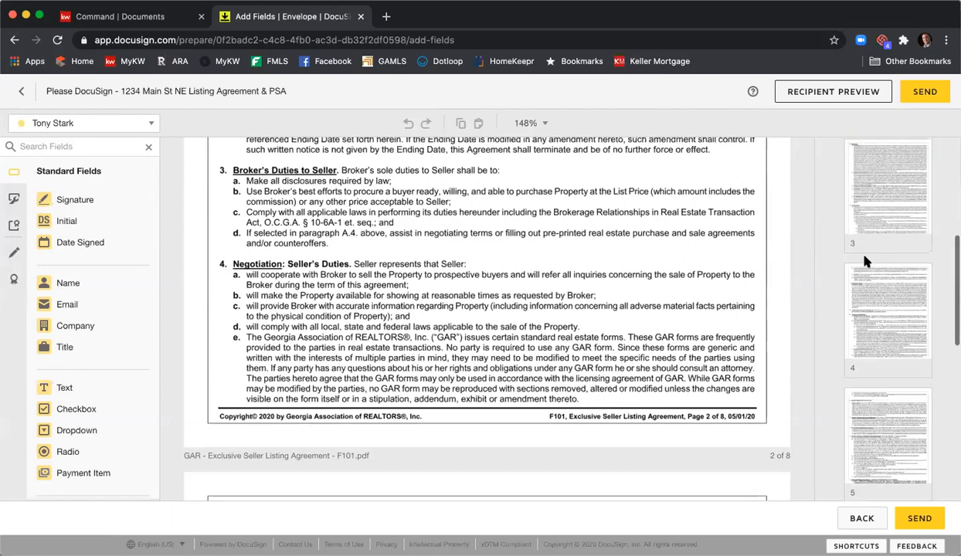
scroll(866, 264, "down", 5)
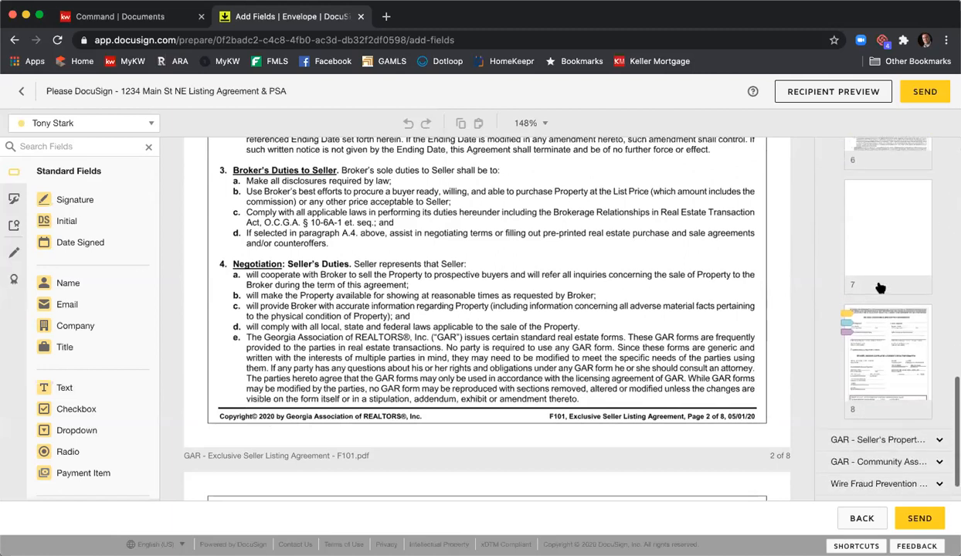
scroll(888, 357, "down", 2)
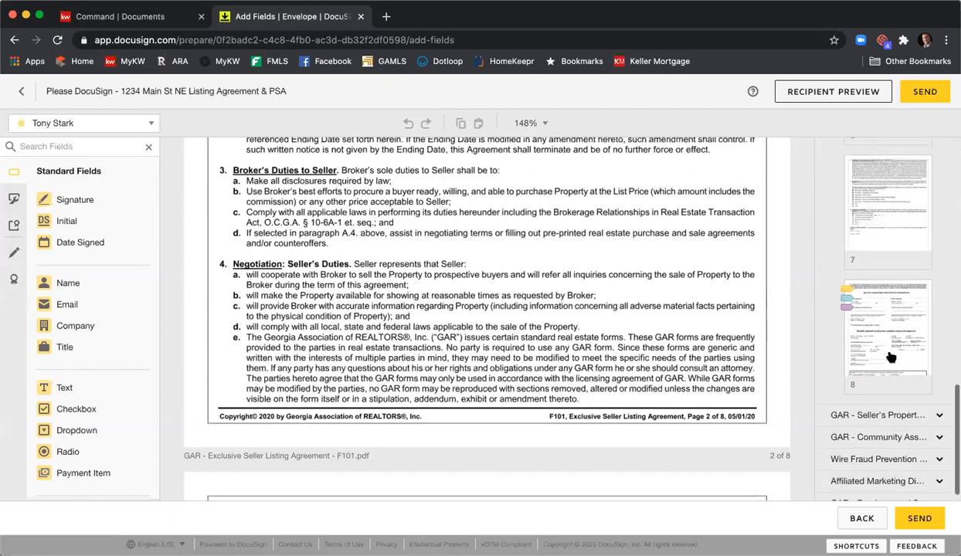
left_click(856, 302)
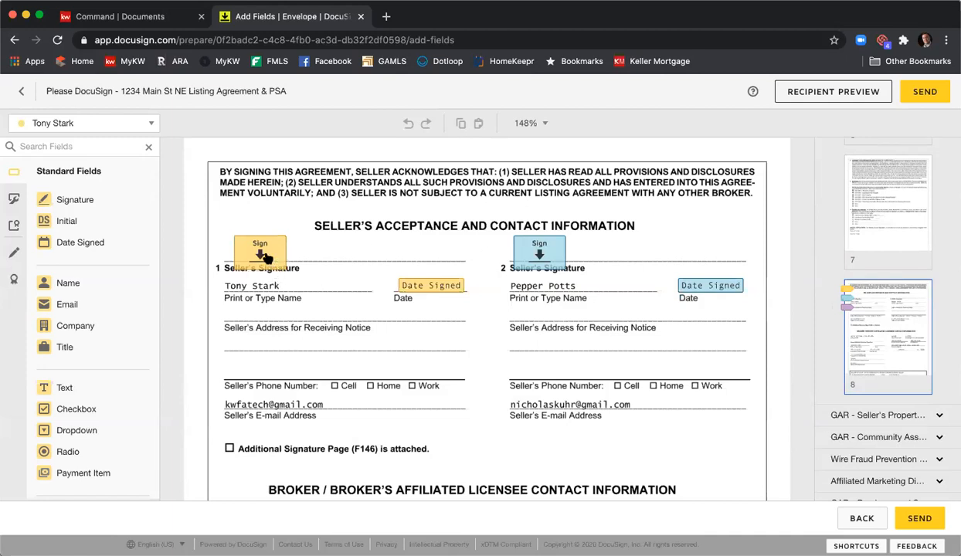
- Add a text field for the Listing Agent in the blank before "o'clock" in the page 8 receipt box, narrowed to fit
scroll(541, 260, "down", 3)
scroll(541, 260, "down", 3)
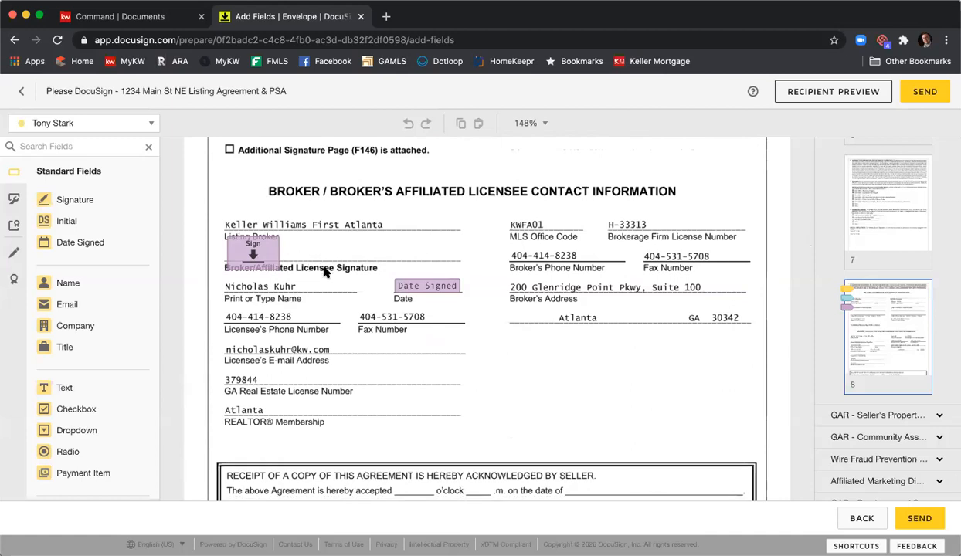
scroll(531, 282, "down", 1)
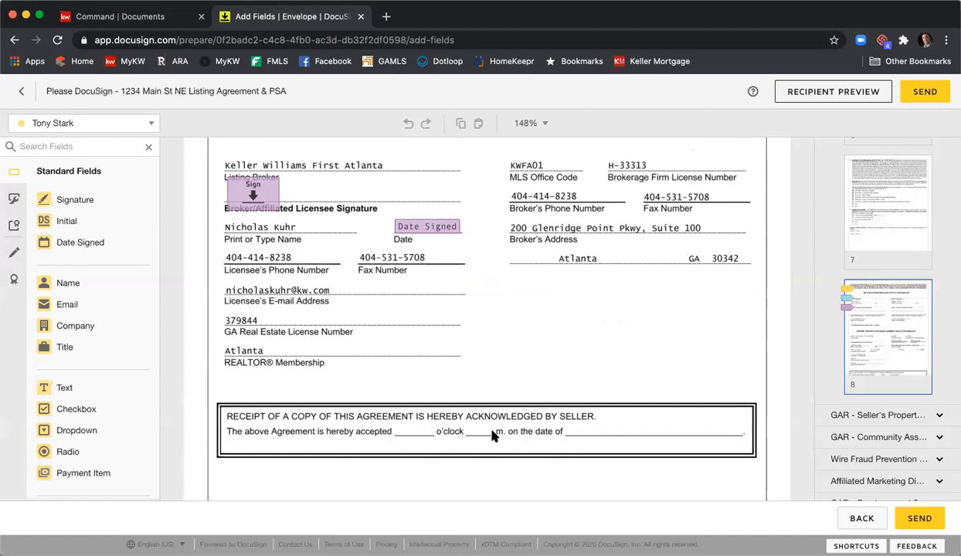
left_click(148, 124)
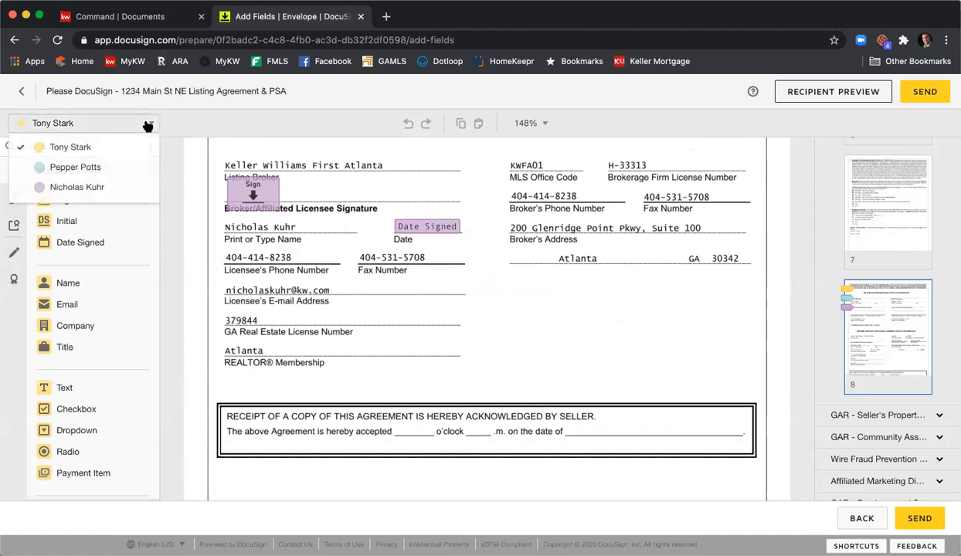
left_click(107, 188)
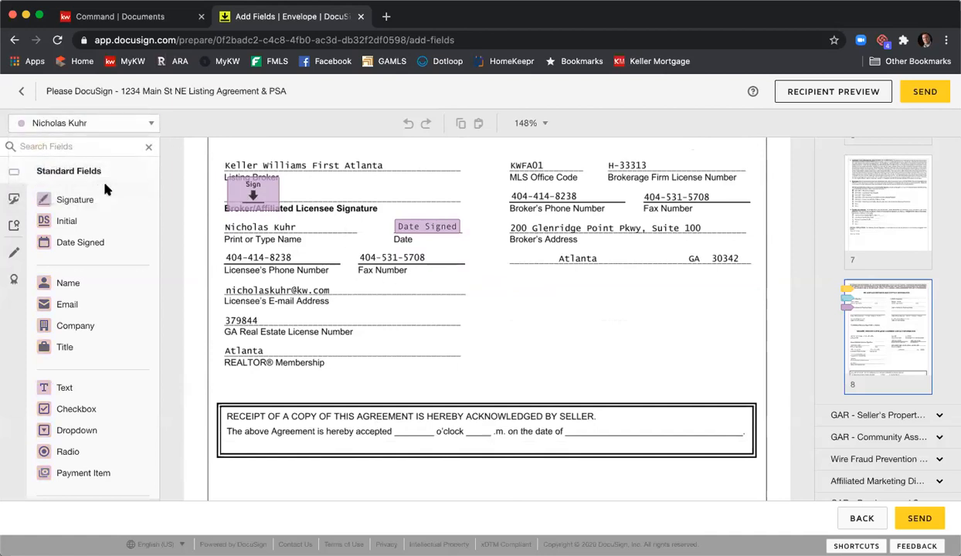
left_click(77, 388)
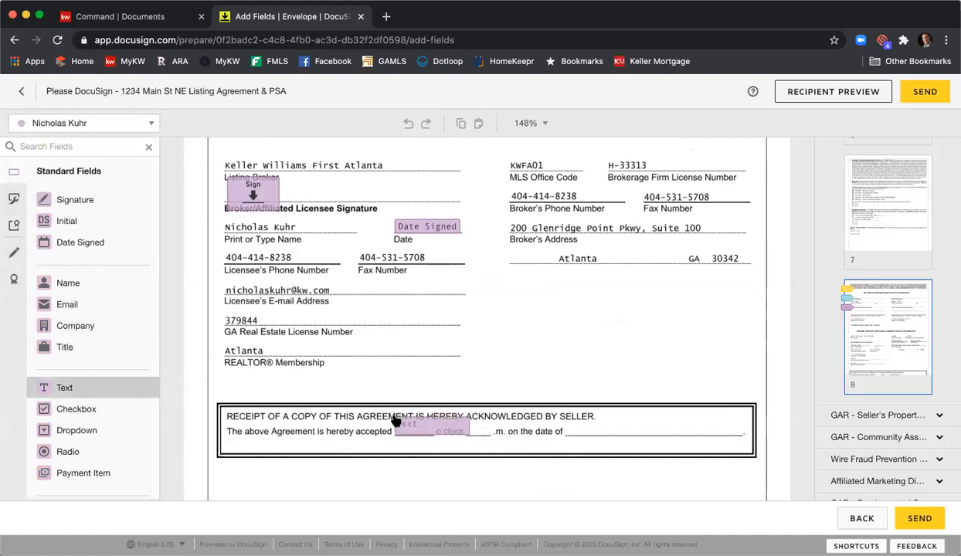
left_click_drag(456, 423, 433, 423)
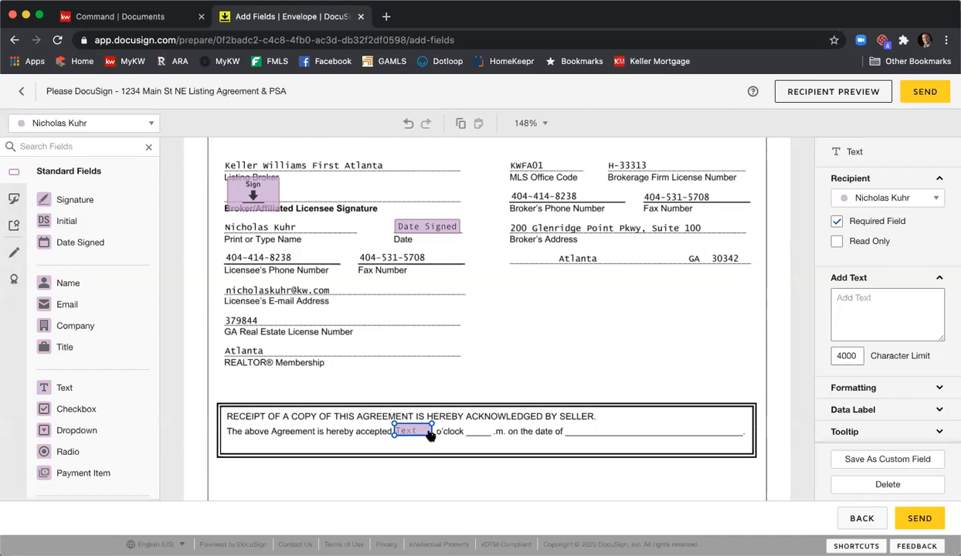
- Add a narrow Listing Agent text field in the blank before ".m." and a Date Signed field on the acceptance date line
left_click_drag(75, 391, 470, 420)
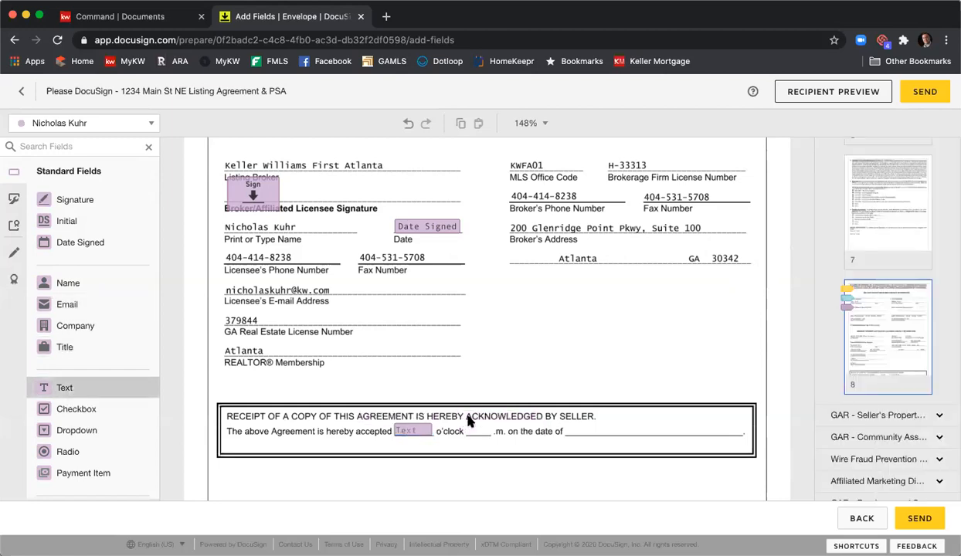
left_click_drag(543, 420, 483, 430)
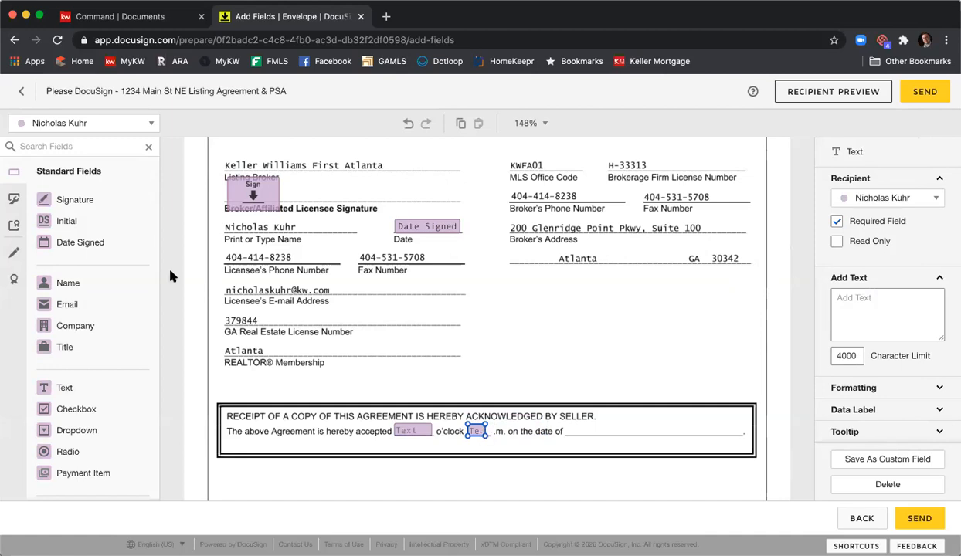
left_click_drag(83, 243, 570, 429)
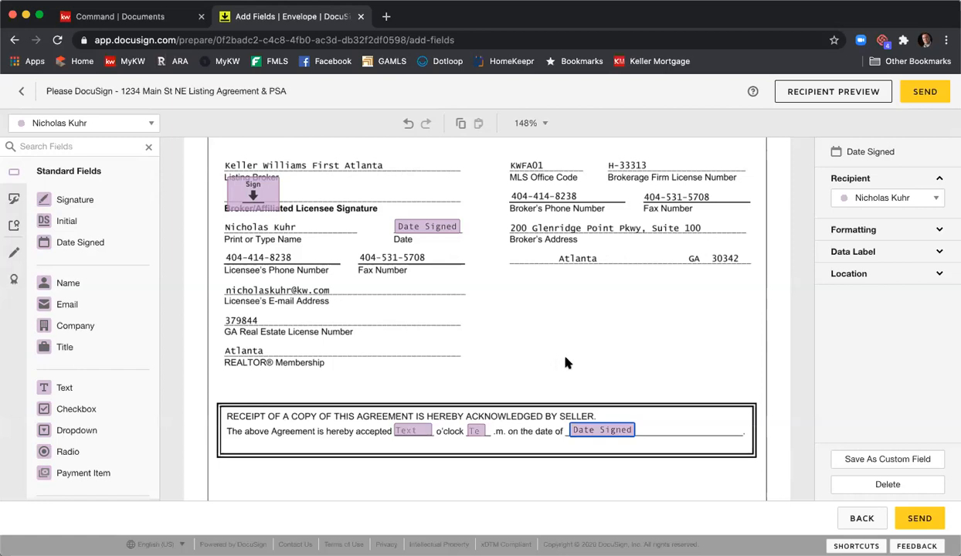
left_click(591, 358)
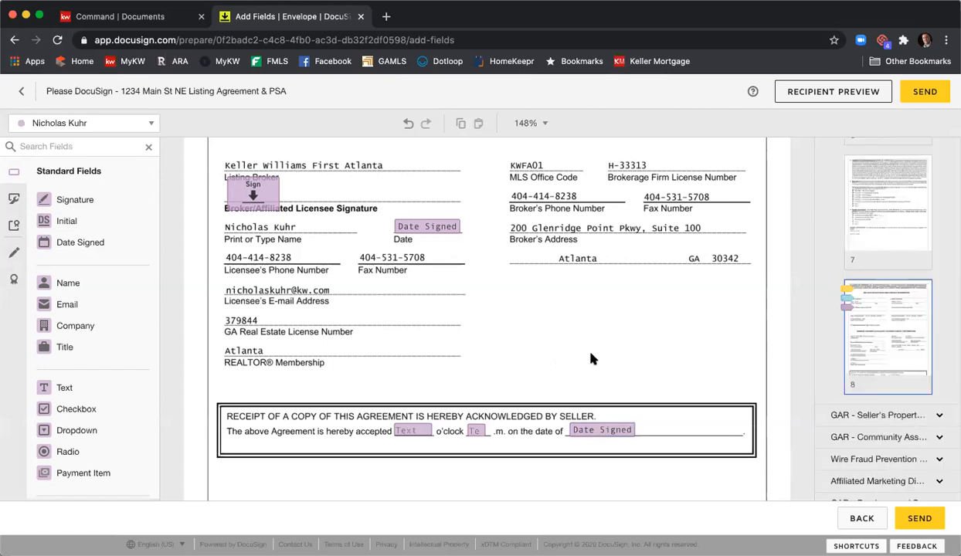
- Go to the Seller's Property Disclosure Statement and switch the field recipient to Seller One
scroll(568, 314, "down", 8)
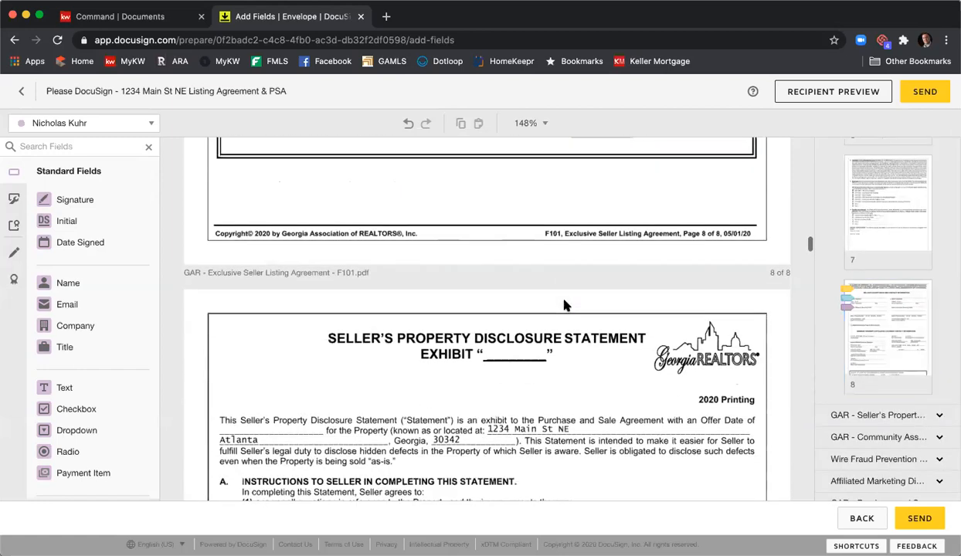
scroll(564, 305, "down", 8)
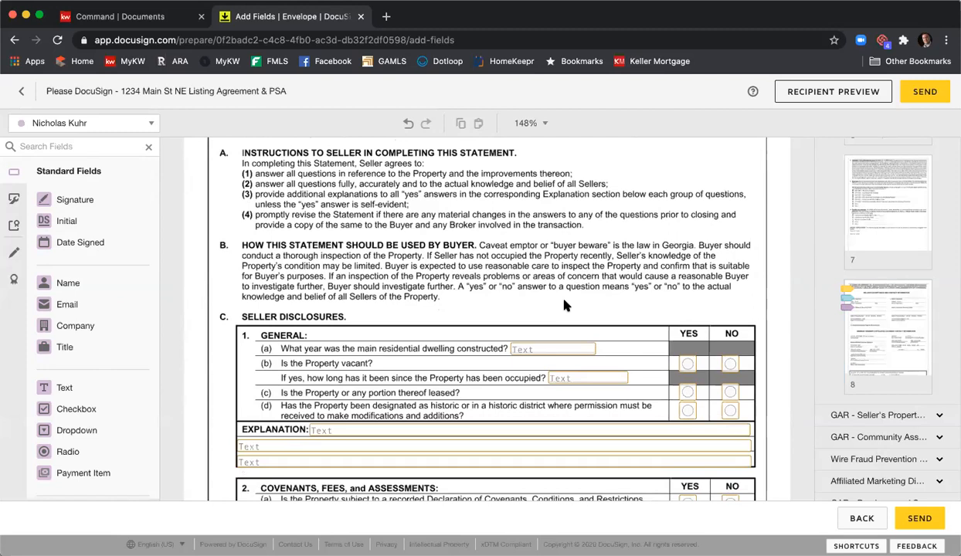
left_click(125, 123)
left_click(92, 144)
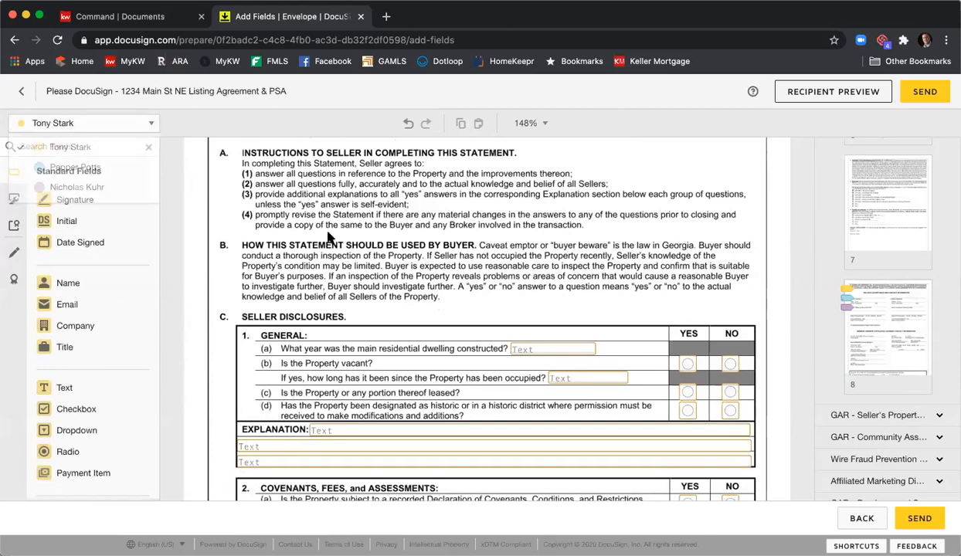
- Make the text field for the year the main residential dwelling was constructed a required field
scroll(432, 258, "down", 2)
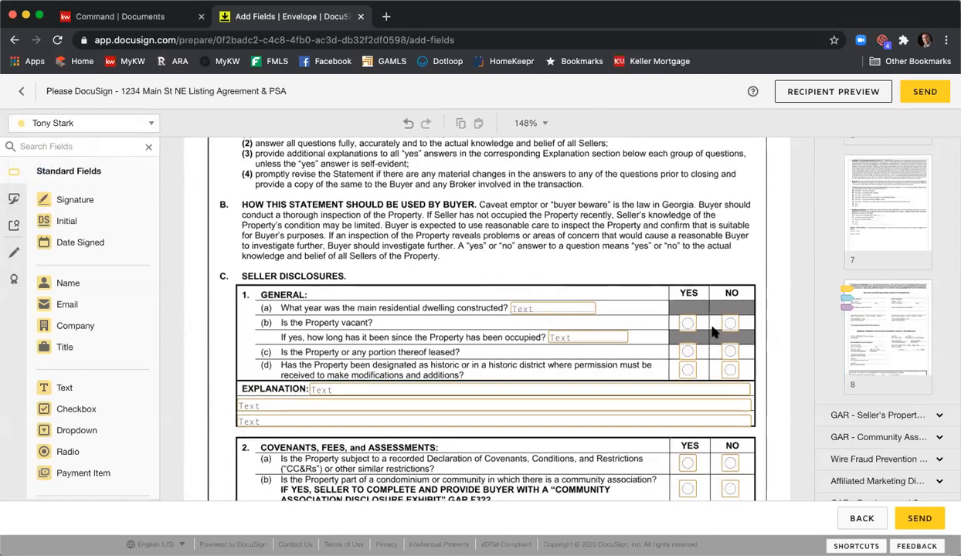
scroll(660, 324, "down", 1)
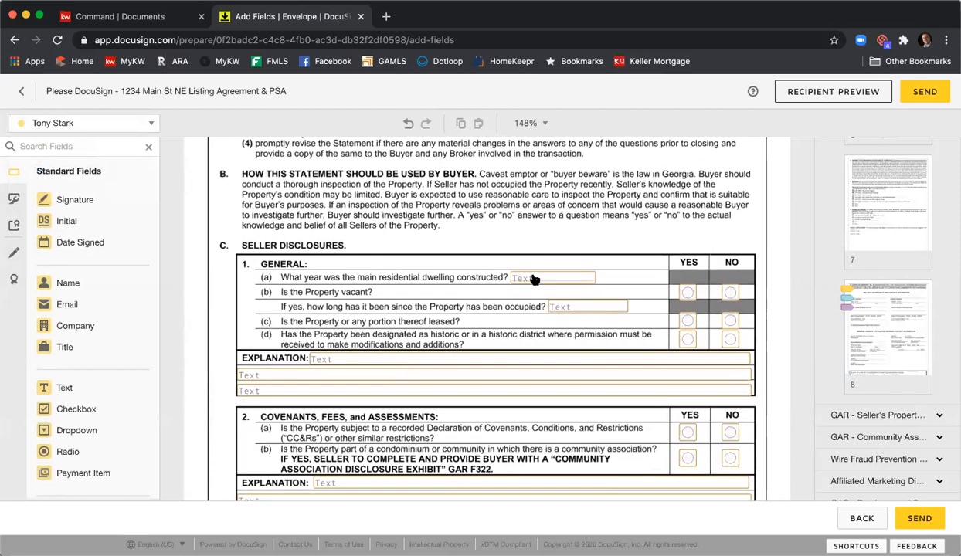
left_click(517, 275)
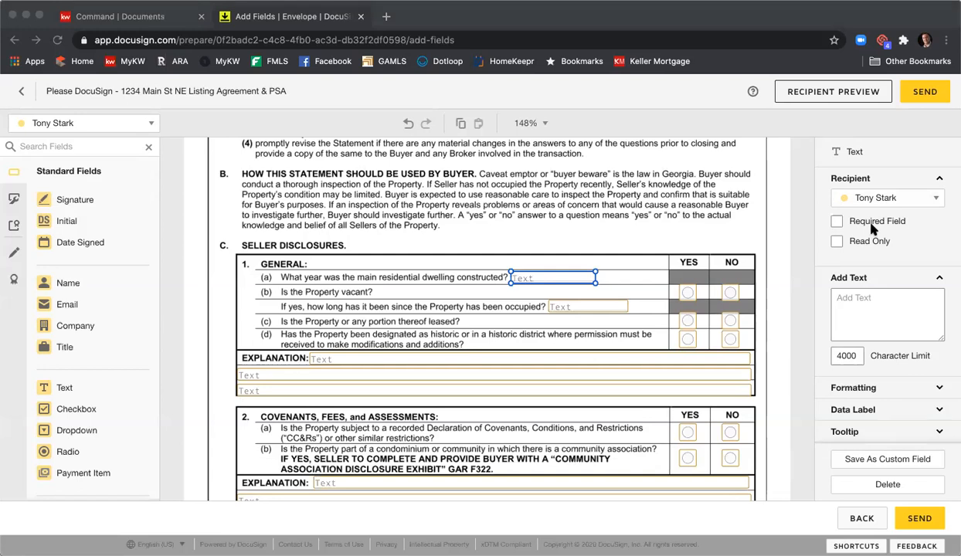
left_click(873, 230)
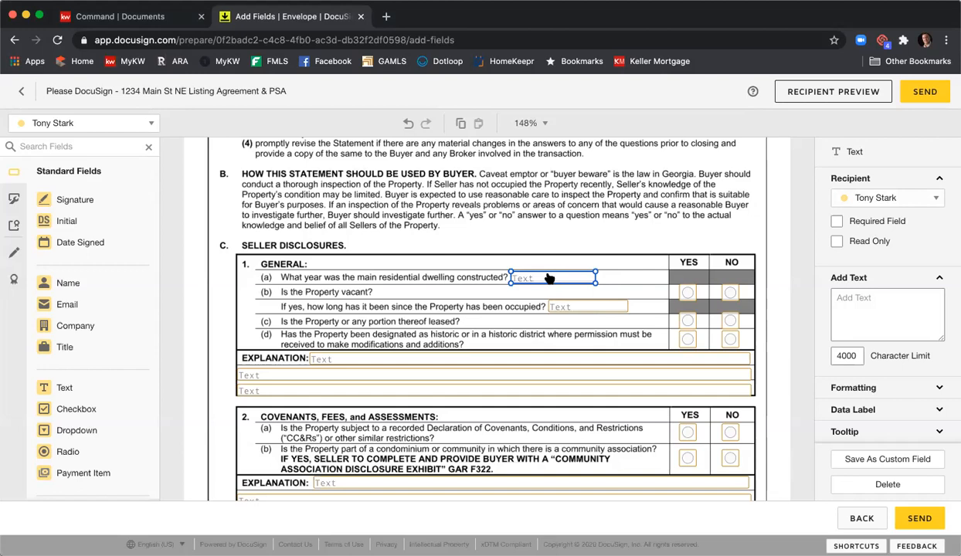
left_click(836, 221)
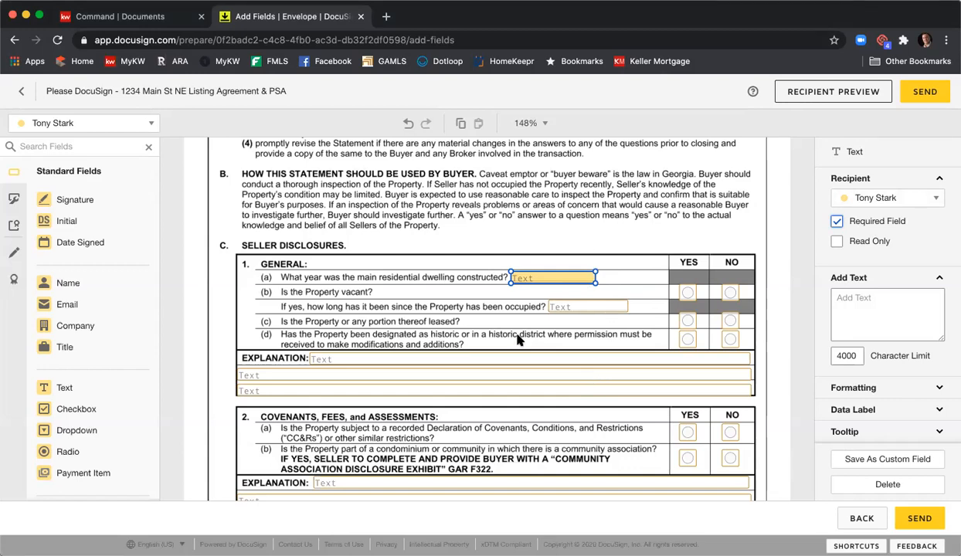
- Look through the pre-placed fields in the rest of the Seller's Property Disclosure Statement, up to the Community Association Disclosure Exhibit
scroll(476, 269, "down", 5)
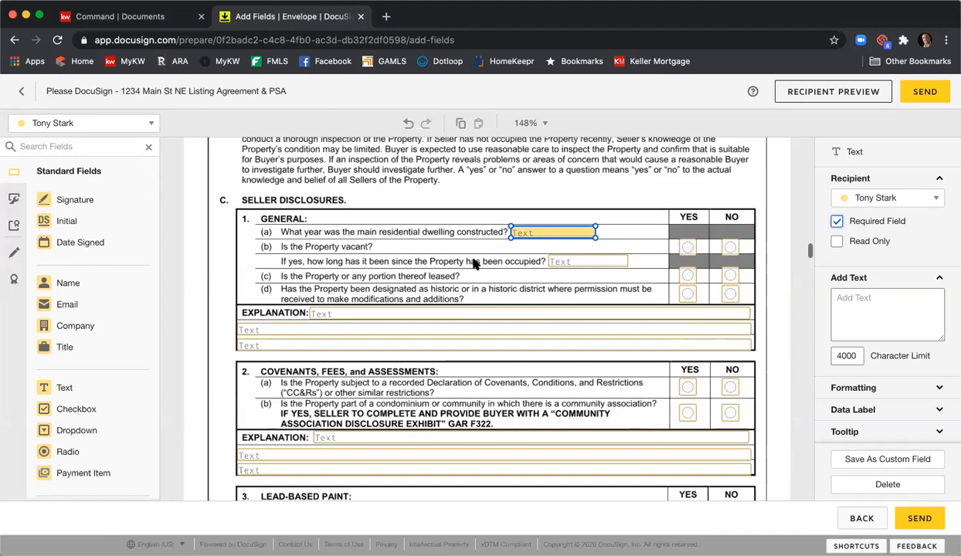
scroll(476, 265, "down", 10)
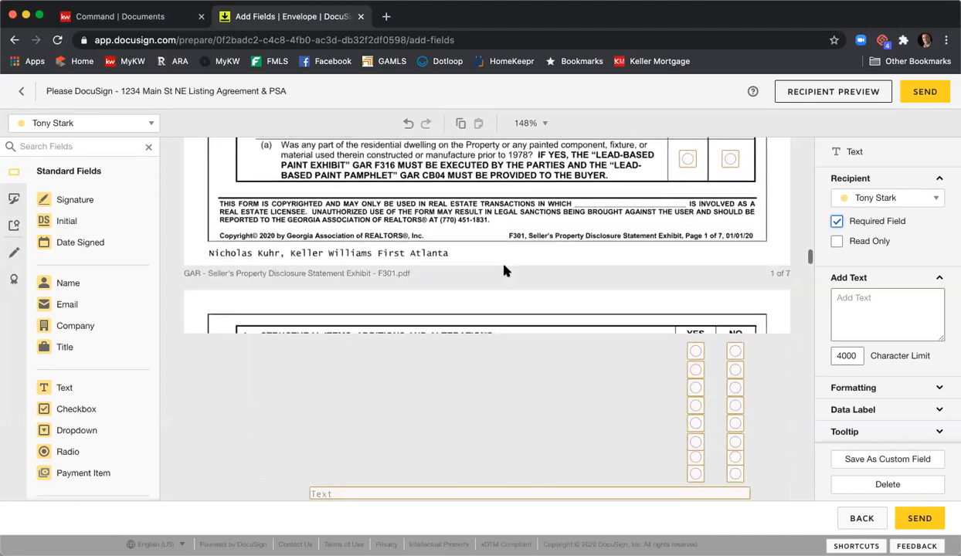
scroll(503, 270, "down", 15)
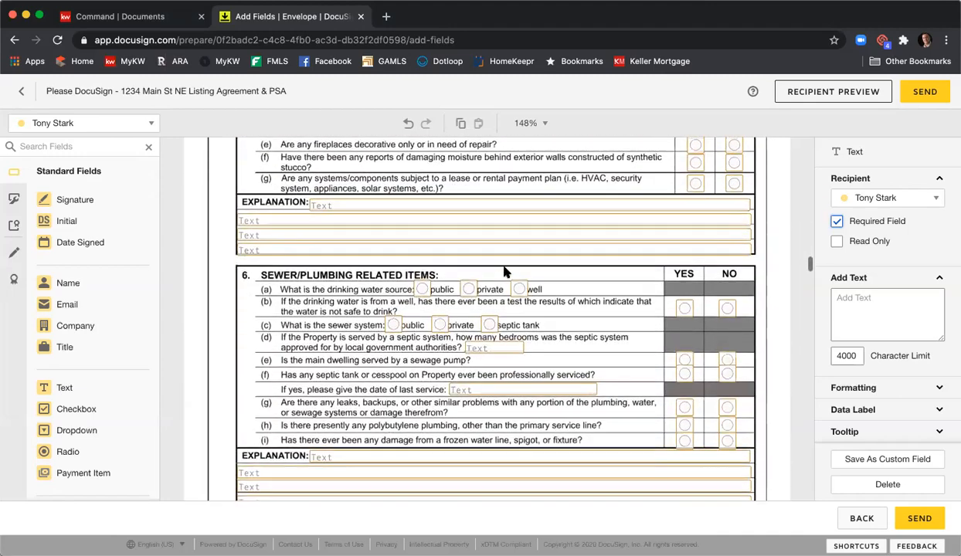
scroll(504, 271, "down", 15)
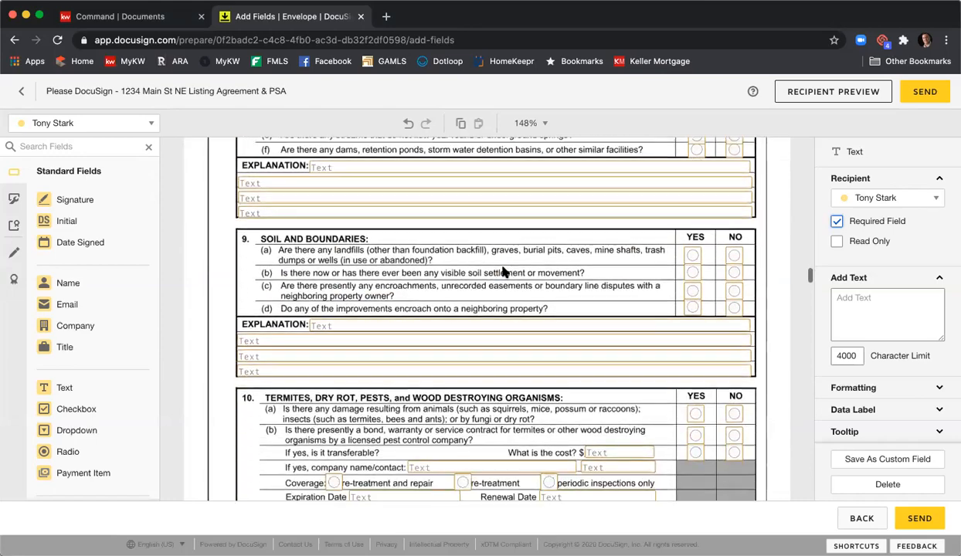
scroll(503, 272, "down", 20)
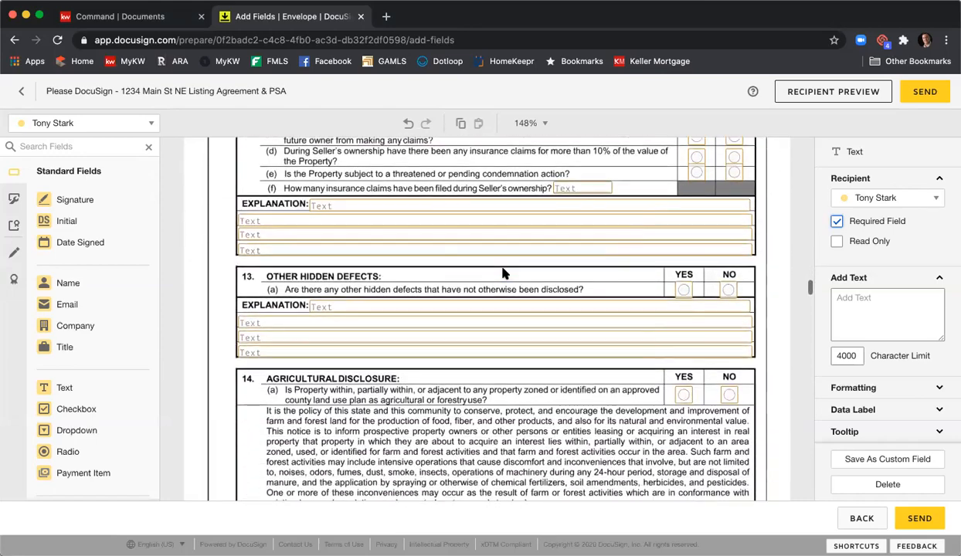
scroll(504, 274, "down", 15)
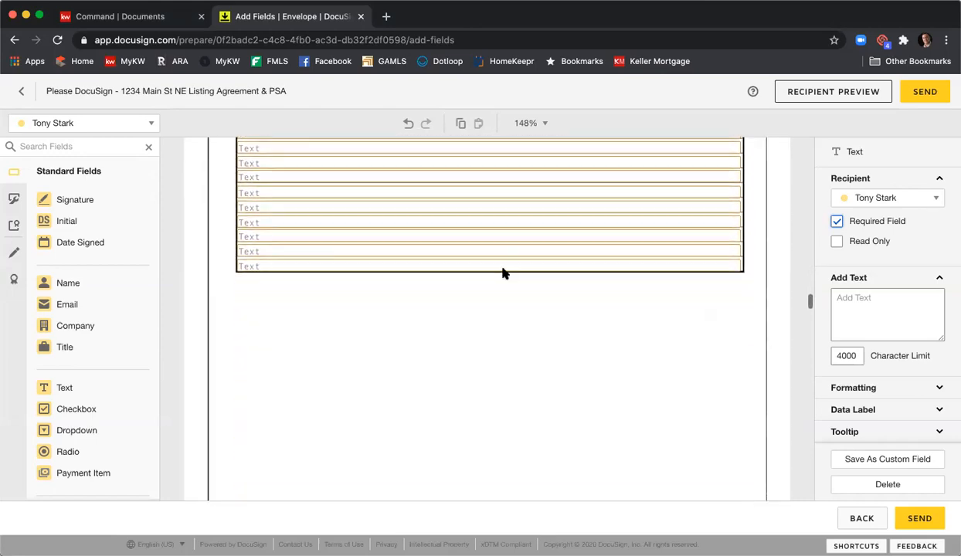
scroll(502, 272, "down", 15)
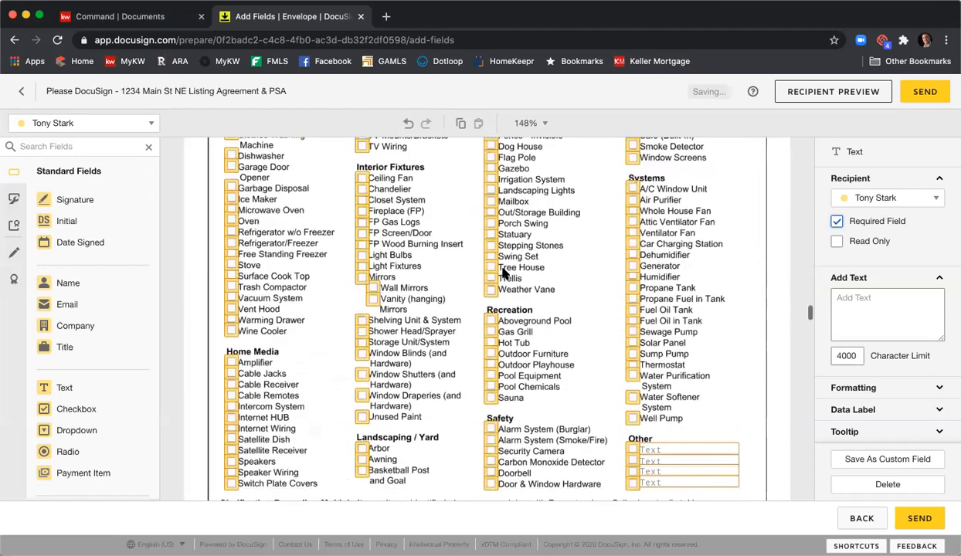
scroll(478, 271, "down", 5)
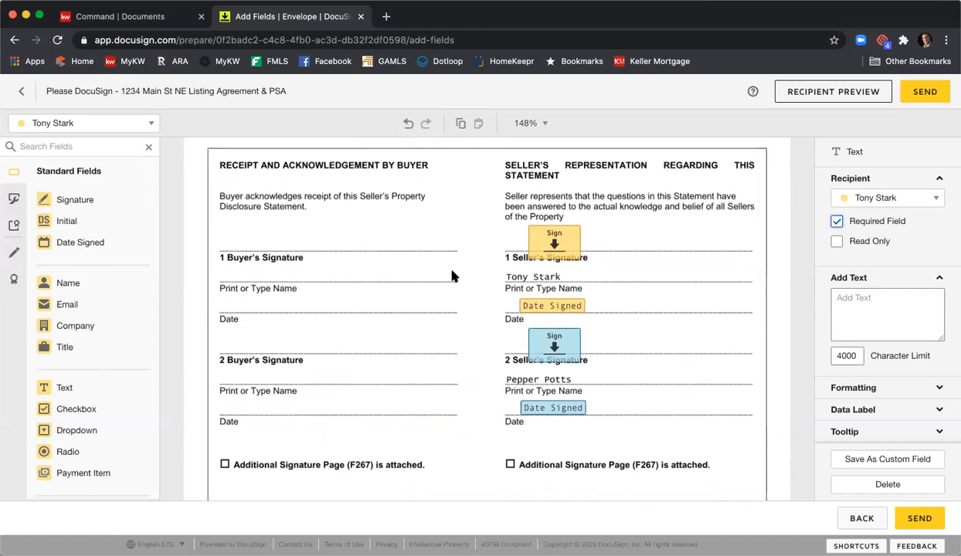
scroll(453, 275, "down", 8)
scroll(453, 276, "down", 5)
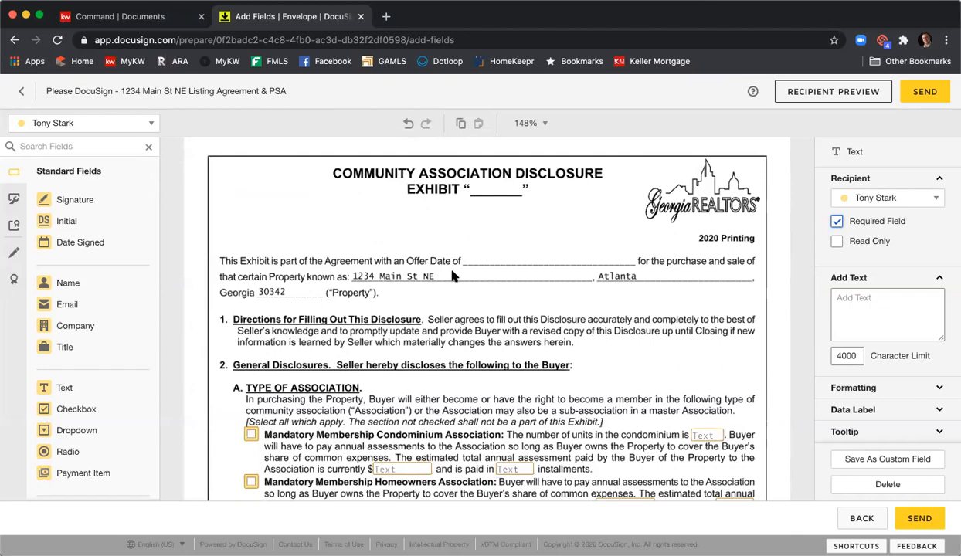
- Make the "Name of Association(s)" text field required in the Community Association Disclosure's contact information section
scroll(454, 275, "down", 5)
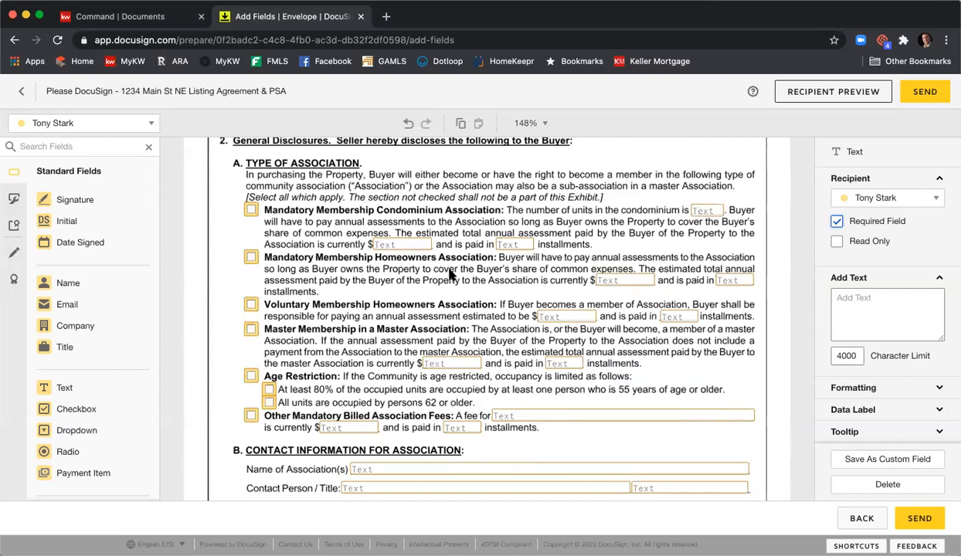
left_click(492, 280)
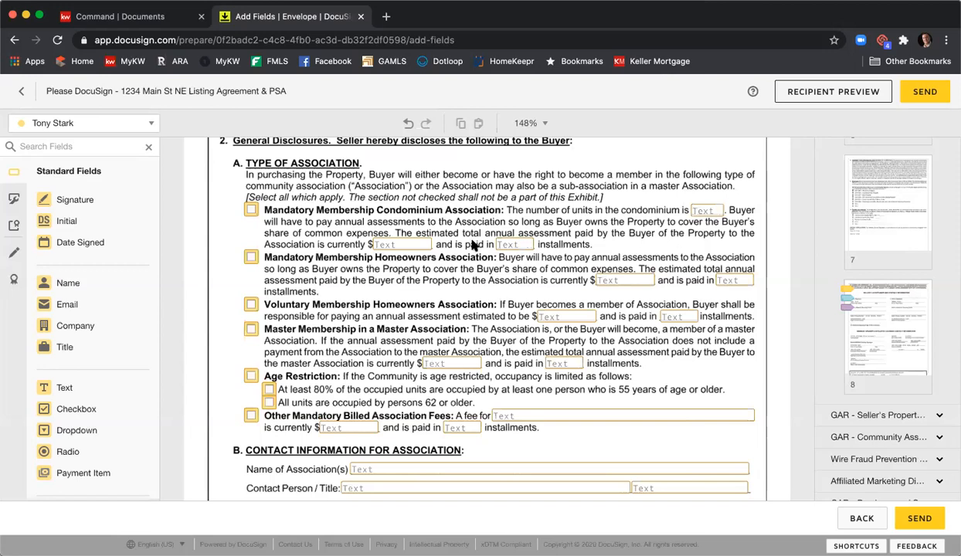
scroll(486, 302, "down", 2)
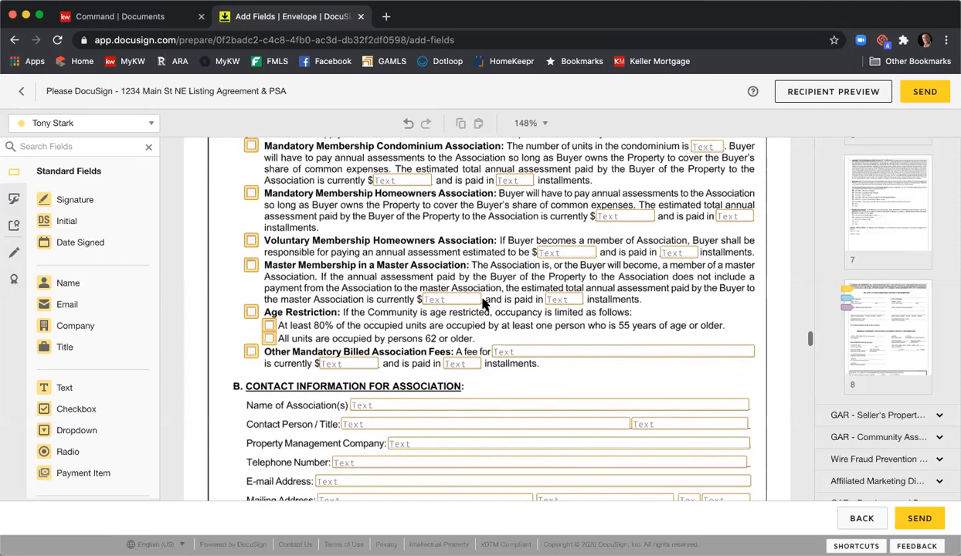
scroll(378, 292, "up", 2)
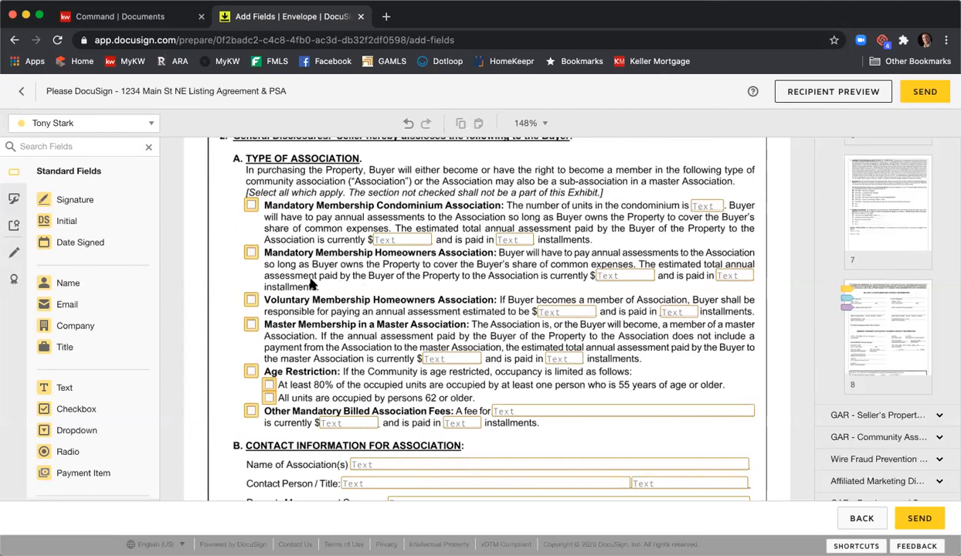
scroll(382, 318, "down", 1)
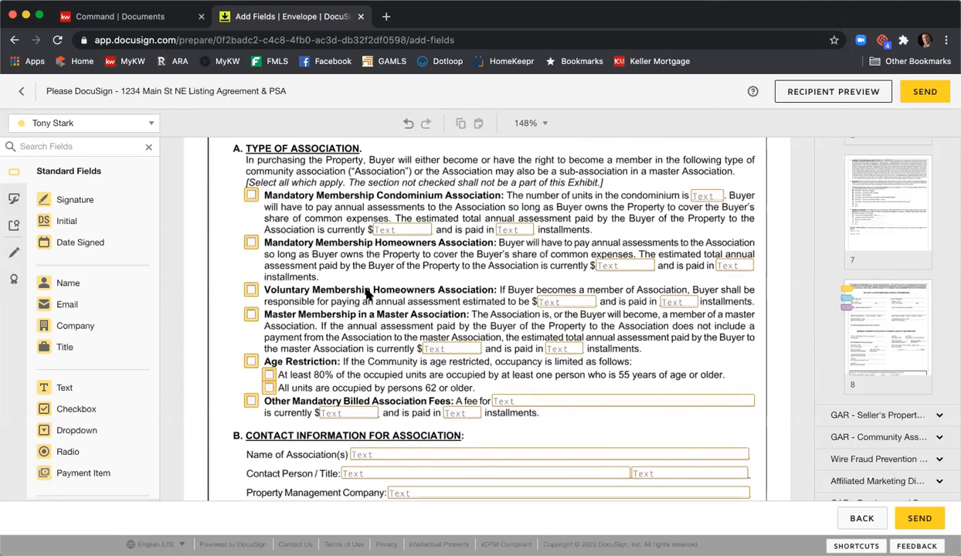
scroll(368, 293, "down", 5)
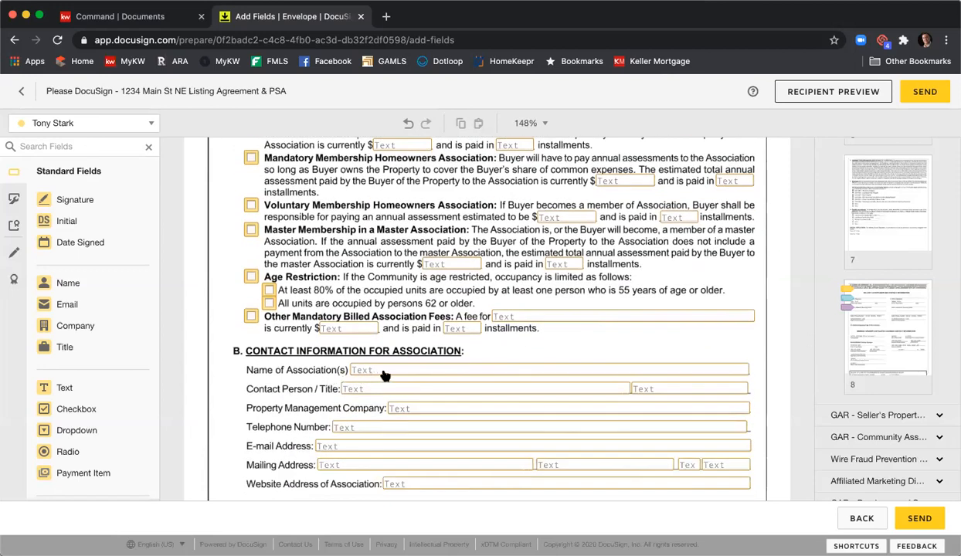
left_click(384, 373)
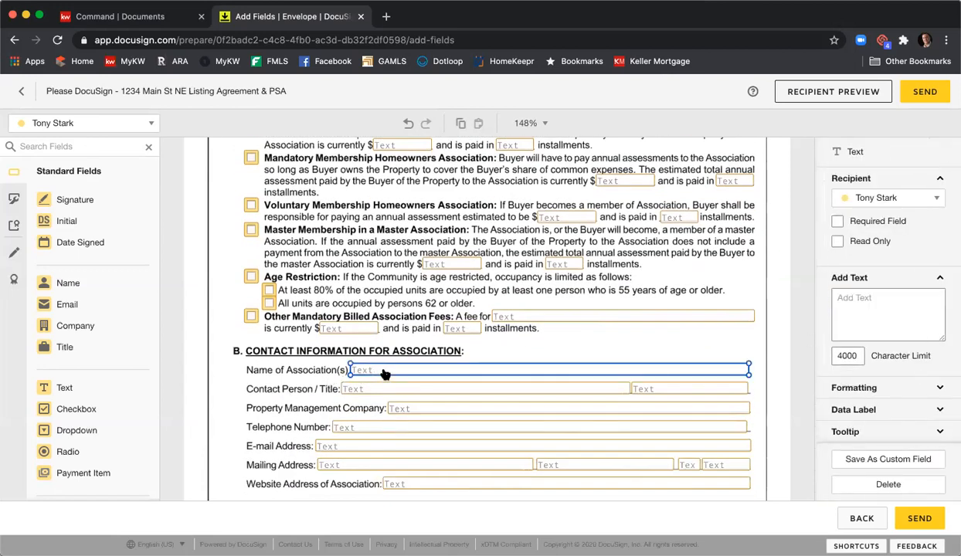
left_click(850, 221)
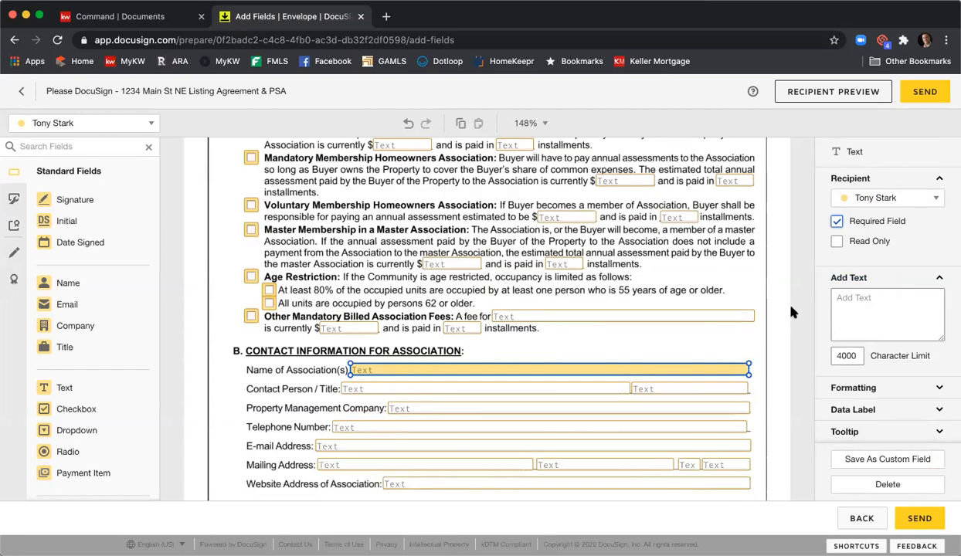
- Review the pre-placed fields in the rest of the Community Association Disclosure Exhibit and on the Wire Fraud Prevention Notice
left_click(772, 278)
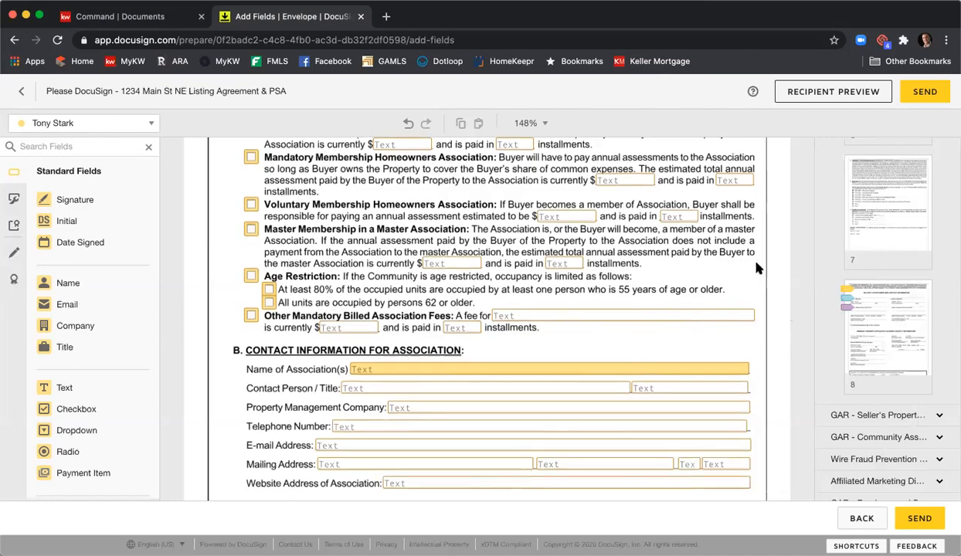
scroll(756, 267, "down", 5)
scroll(755, 266, "down", 10)
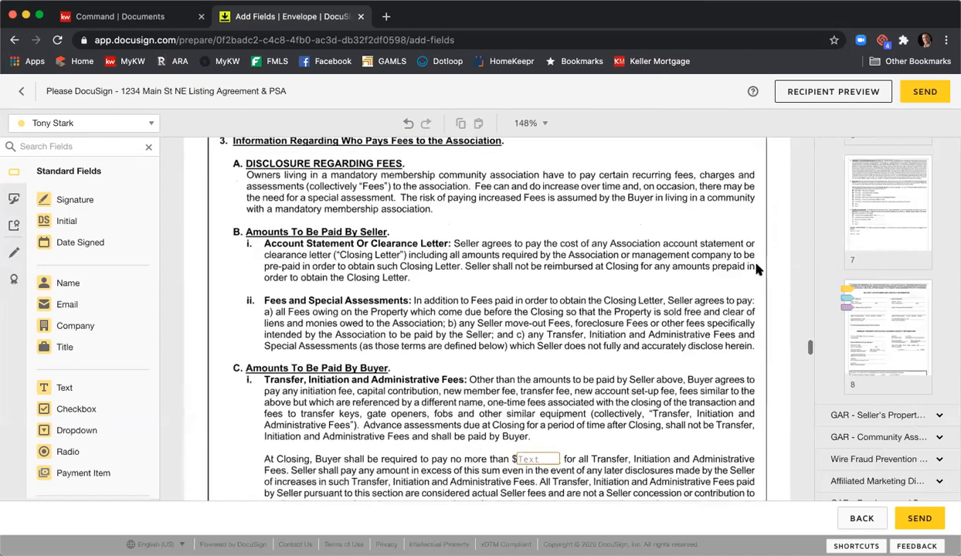
scroll(756, 267, "down", 8)
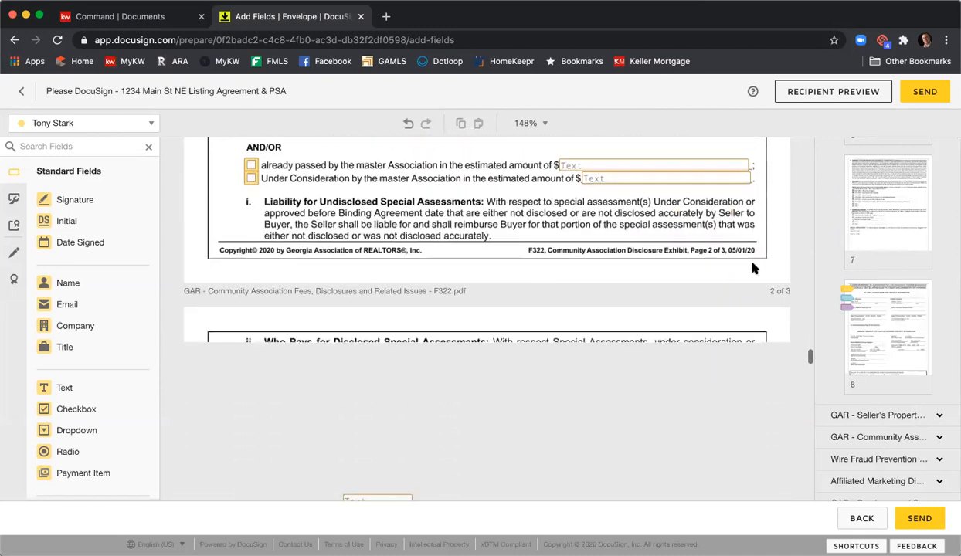
scroll(754, 268, "down", 14)
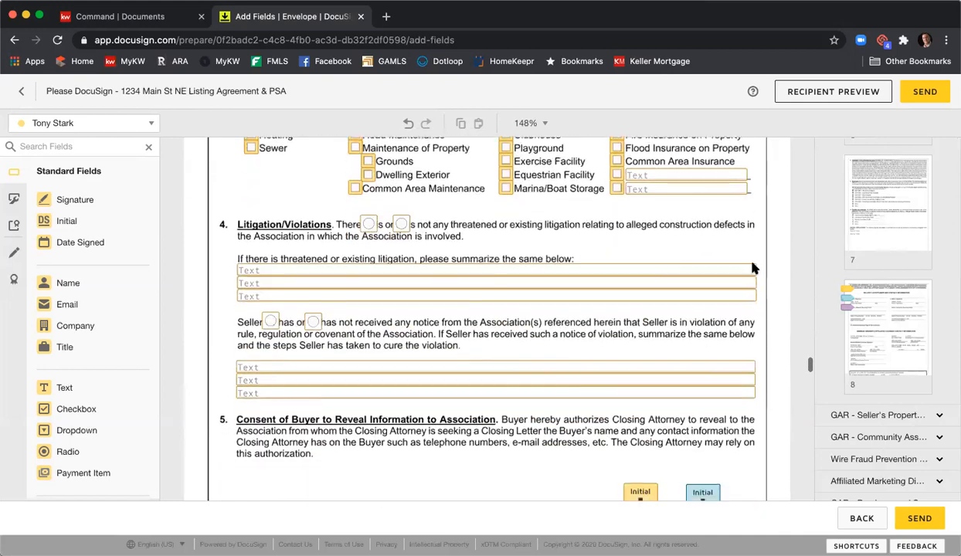
scroll(754, 268, "down", 1)
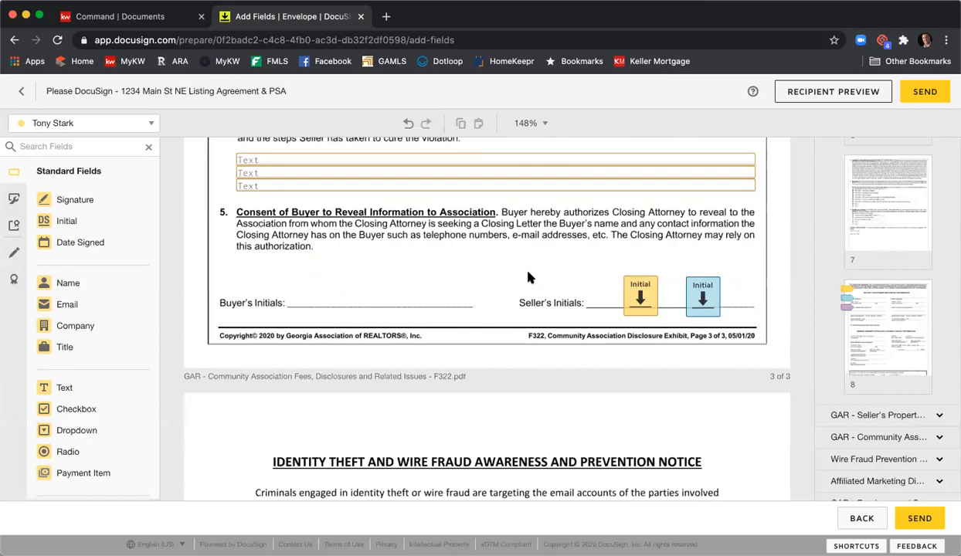
scroll(529, 276, "down", 13)
scroll(531, 274, "up", 1)
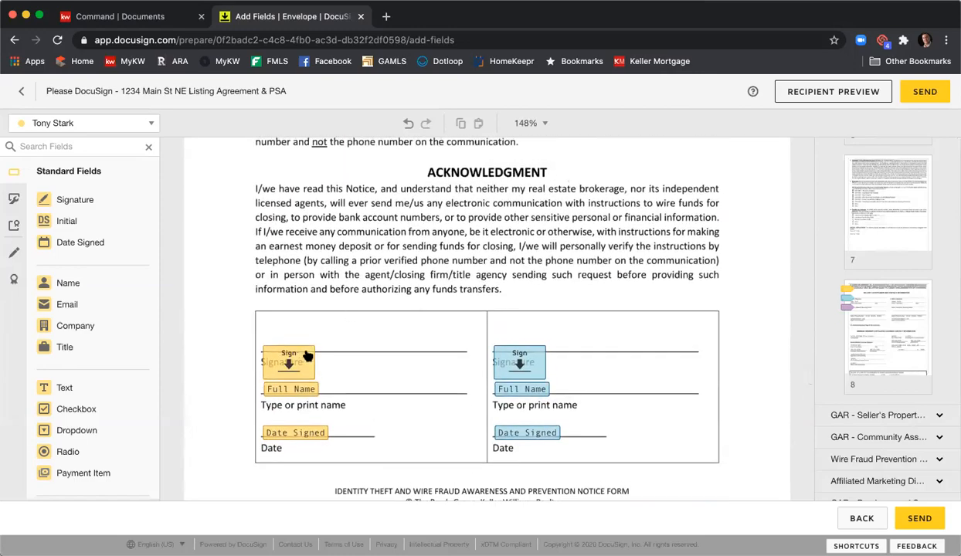
scroll(332, 317, "up", 10)
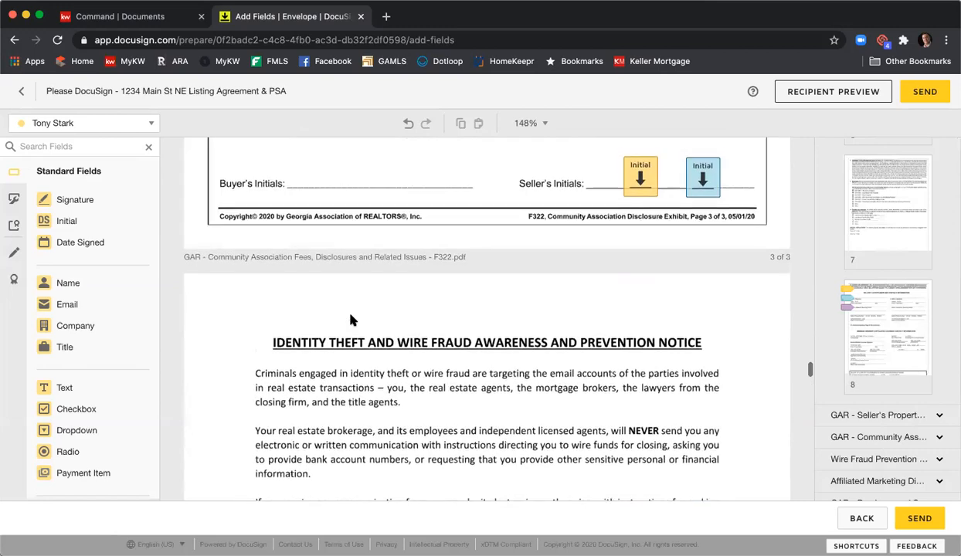
- Move both sellers' signature fields up onto the signature lines in the Wire Fraud Prevention Notice's acknowledgment
scroll(350, 316, "down", 11)
mouse_move(299, 264)
left_mouse_down()
mouse_move(303, 229)
mouse_move(301, 242)
left_mouse_up()
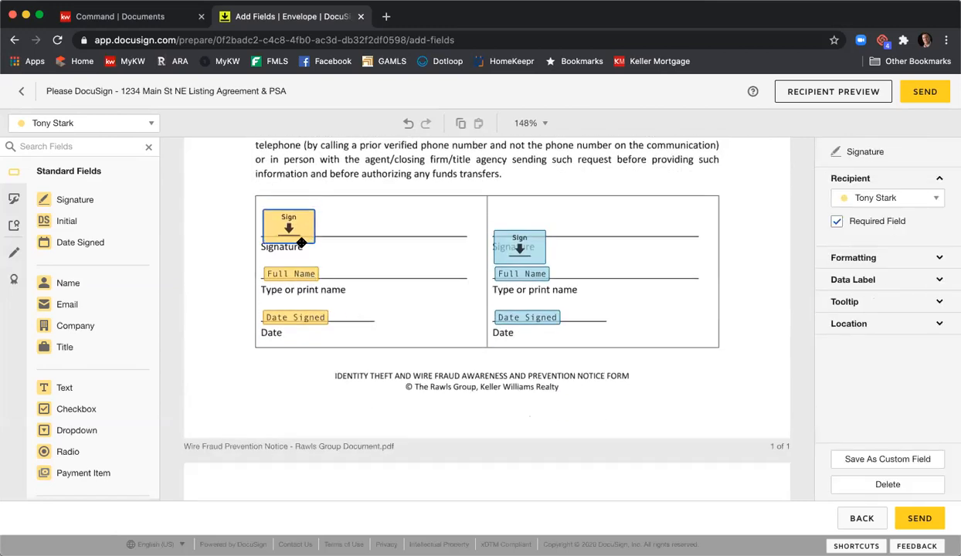
mouse_move(499, 257)
left_mouse_down()
mouse_move(501, 234)
mouse_move(497, 241)
left_mouse_up()
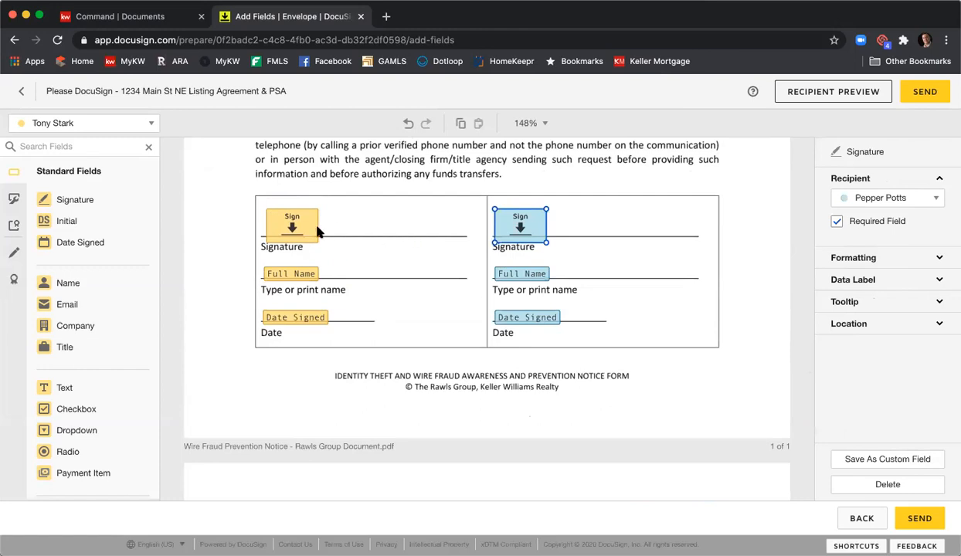
- Place the first seller's Signature and Date Signed fields in the first Client box of the Affiliated Marketing Disclosure Statement
scroll(350, 229, "down", 10)
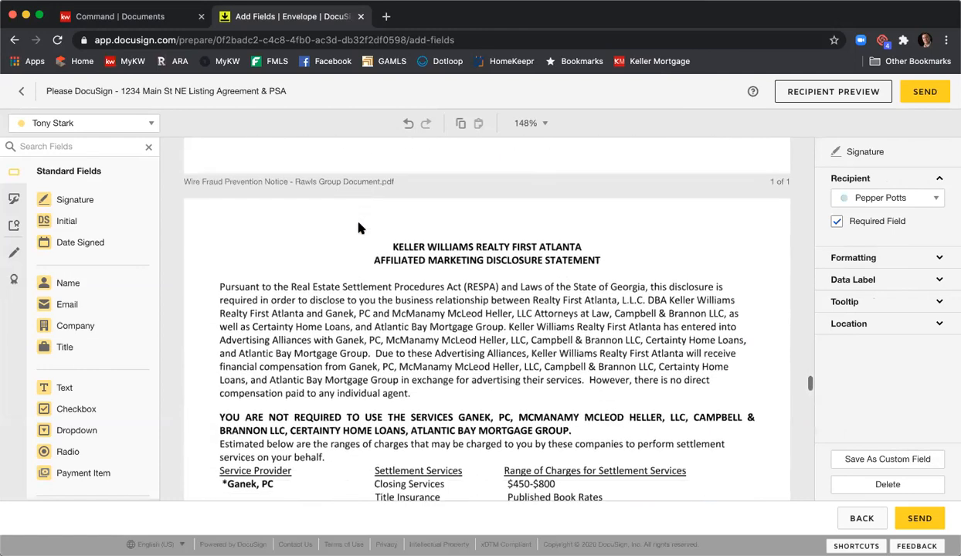
scroll(357, 229, "down", 5)
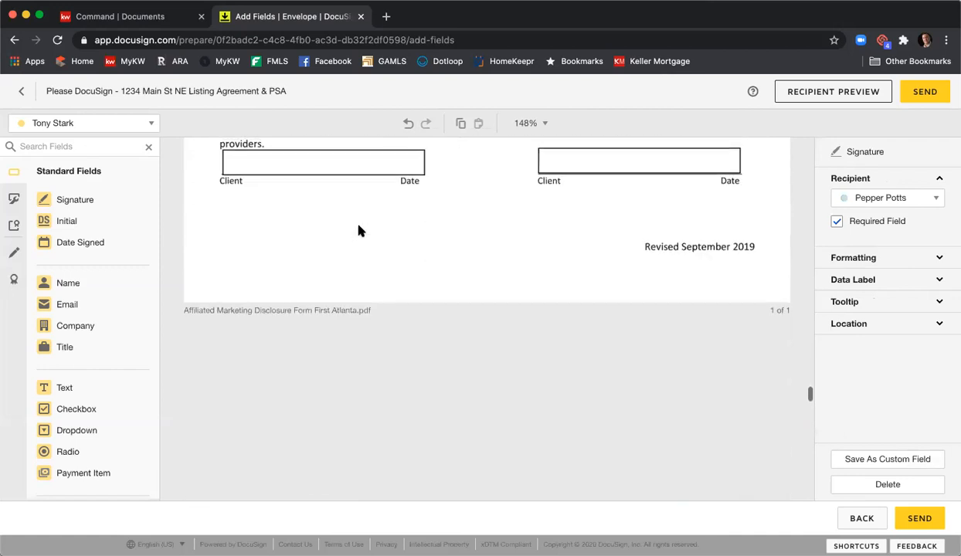
scroll(340, 232, "up", 2)
left_click(311, 251)
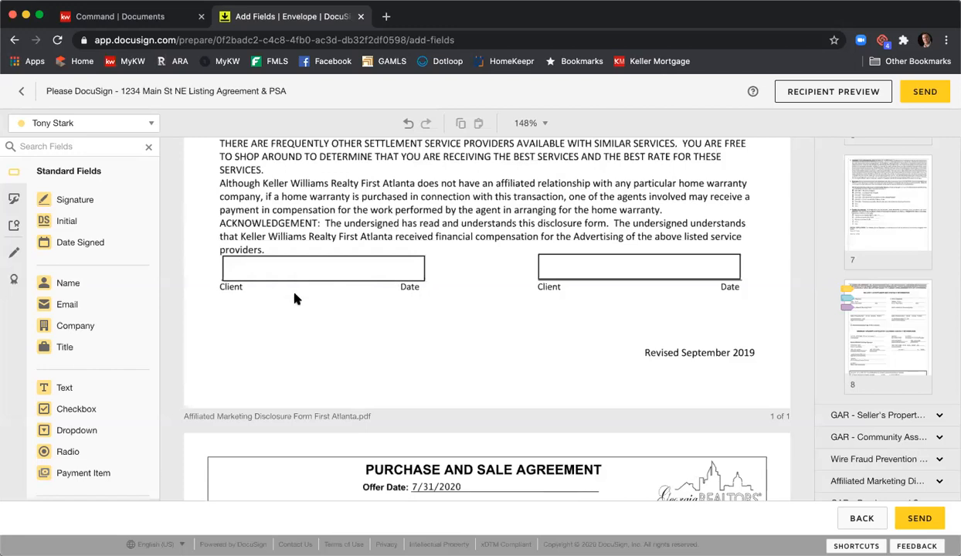
mouse_move(113, 201)
left_mouse_down()
mouse_move(253, 251)
mouse_move(225, 261)
left_mouse_up()
mouse_move(94, 245)
left_mouse_down()
mouse_move(398, 282)
mouse_move(357, 268)
left_mouse_up()
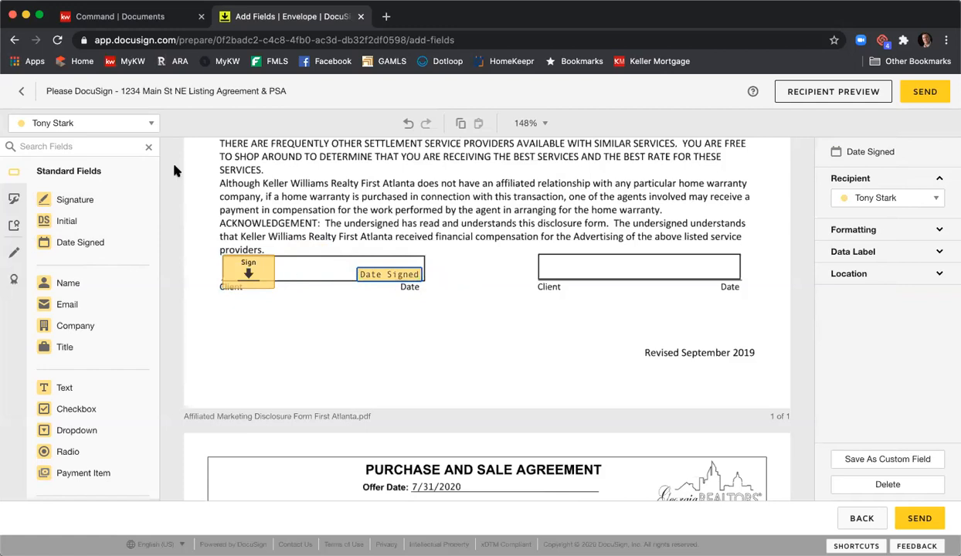
- Switch to the second seller as recipient and place Signature and Date Signed fields in the Affiliated Marketing Disclosure's second Client box
left_click(129, 123)
left_click(111, 170)
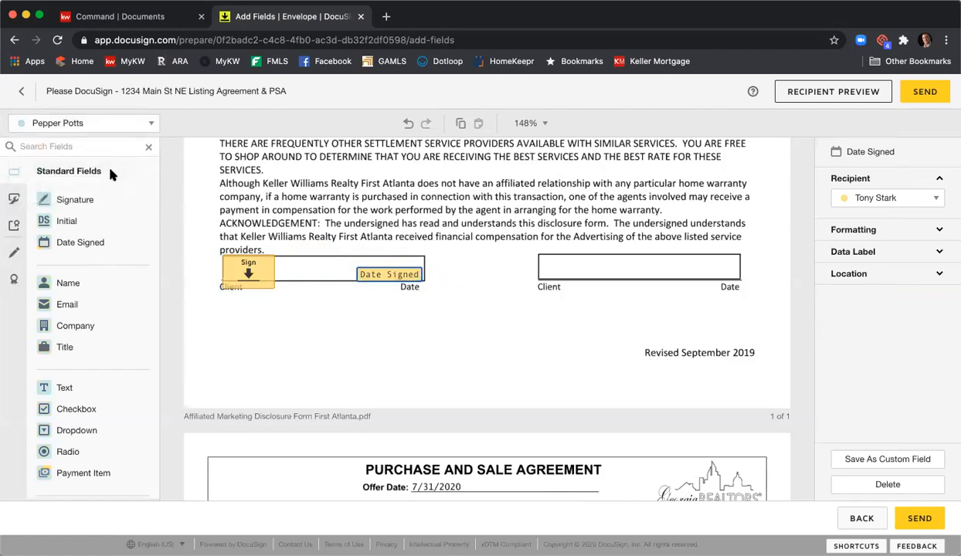
left_click(75, 199)
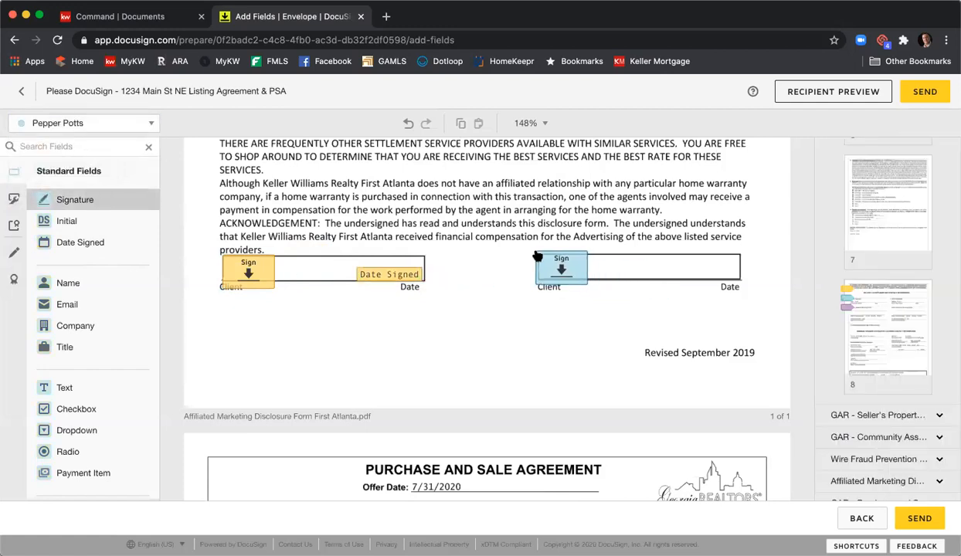
left_click(539, 255)
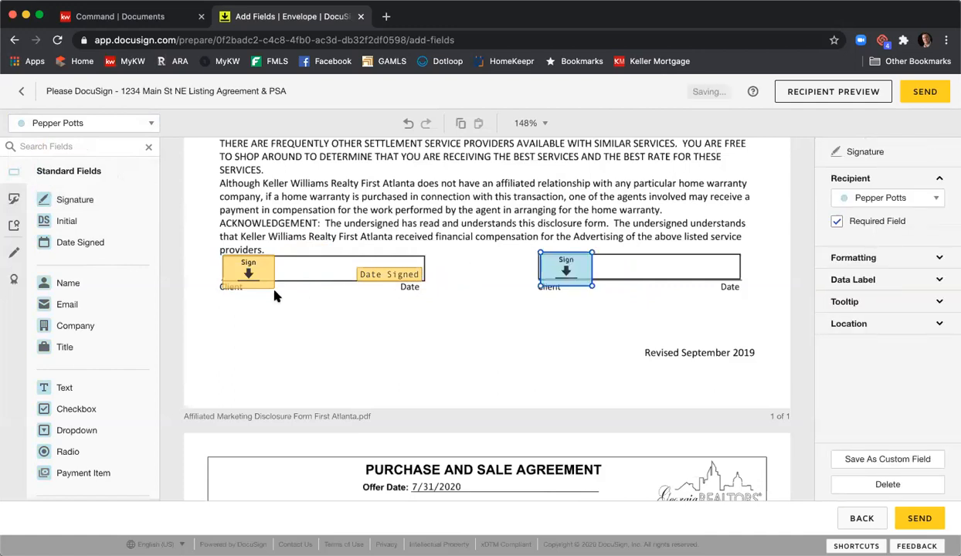
left_click(108, 246)
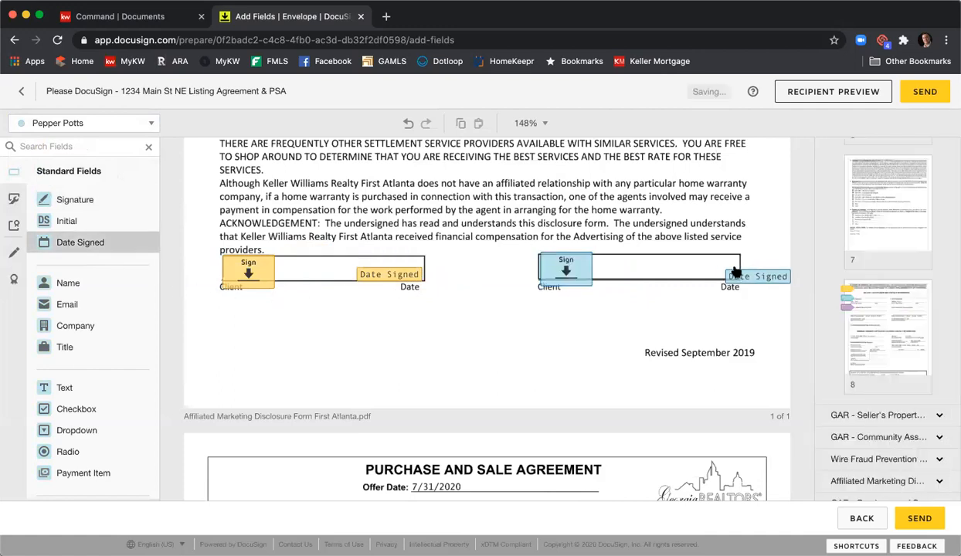
left_click(676, 272)
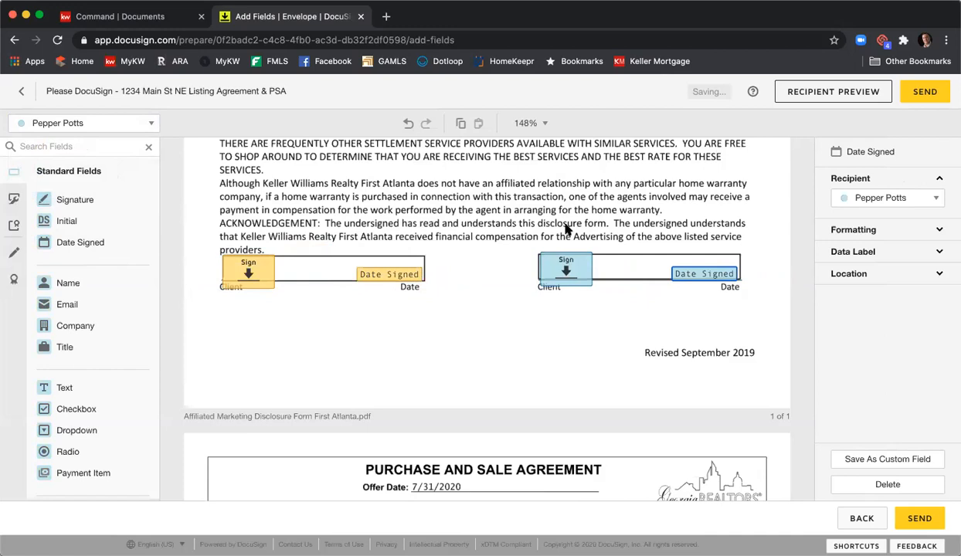
left_click(482, 189)
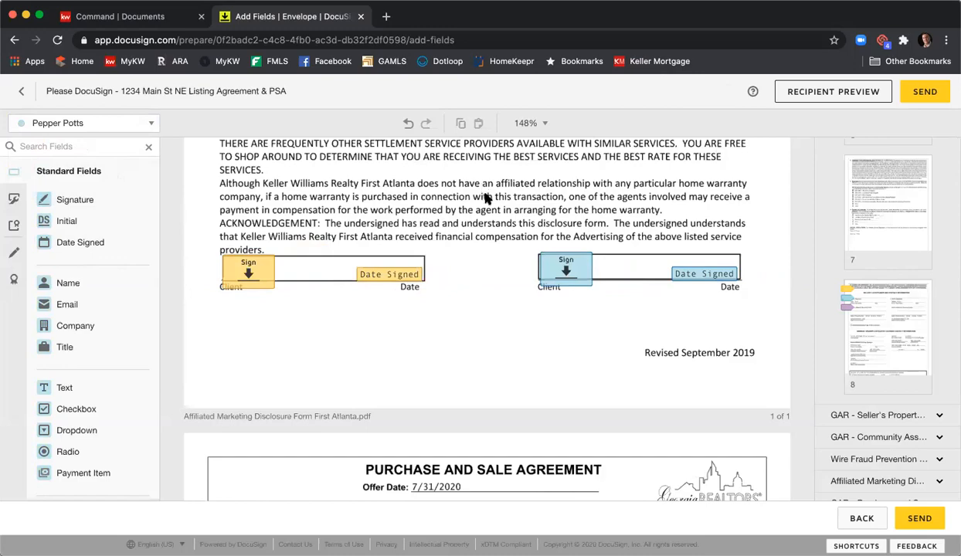
- Look through the Purchase and Sale Agreement's pages and pre-placed fields, up to the exhibits list and Special Stipulations
scroll(483, 194, "down", 10)
scroll(487, 198, "down", 10)
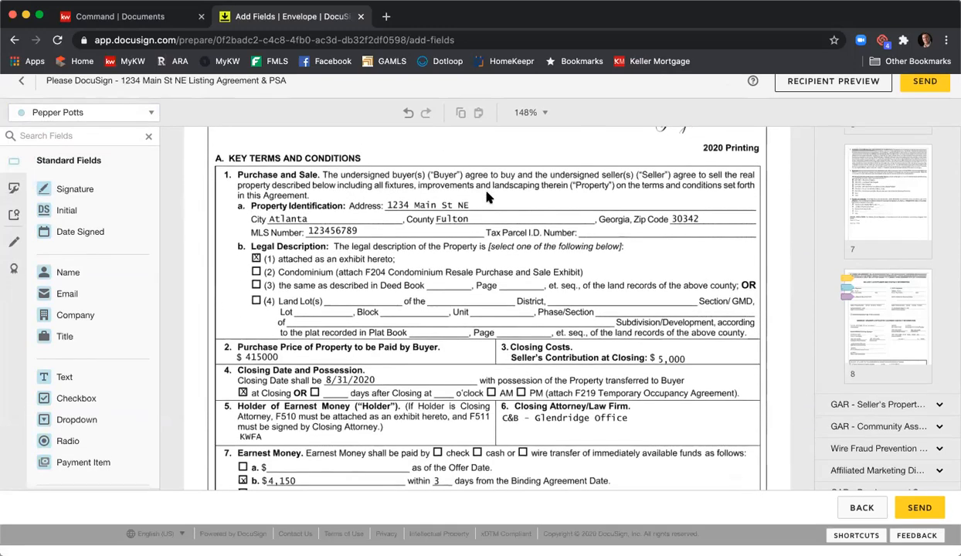
scroll(487, 198, "down", 3)
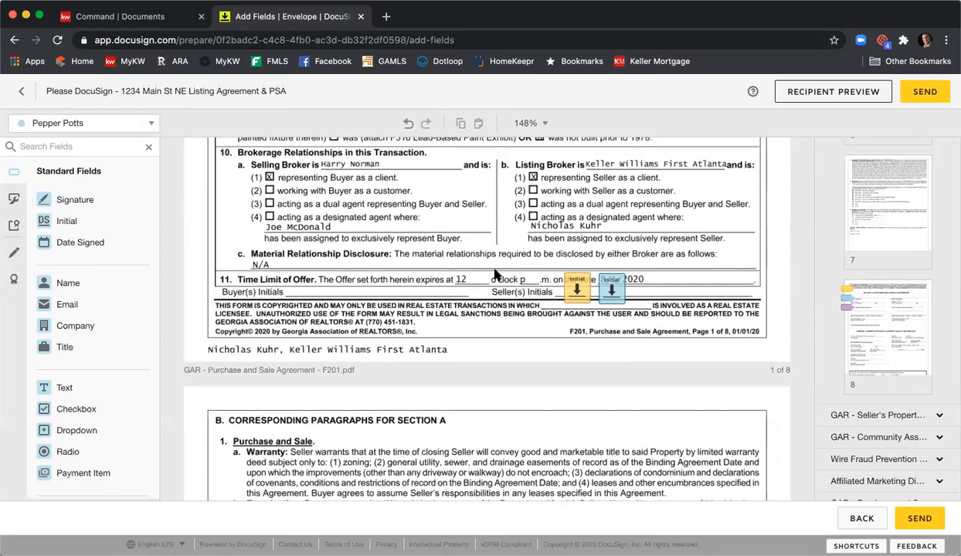
scroll(483, 220, "down", 15)
scroll(492, 227, "down", 3)
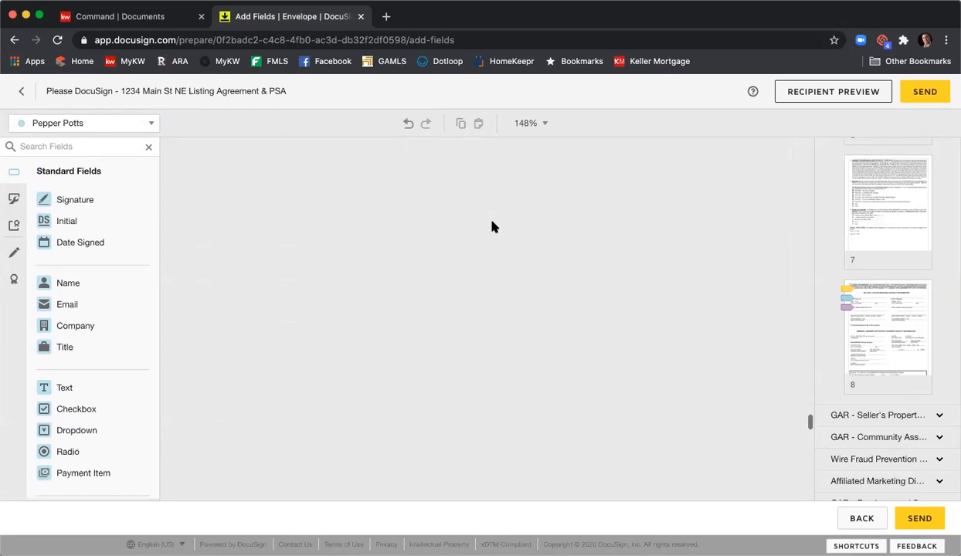
scroll(497, 224, "down", 10)
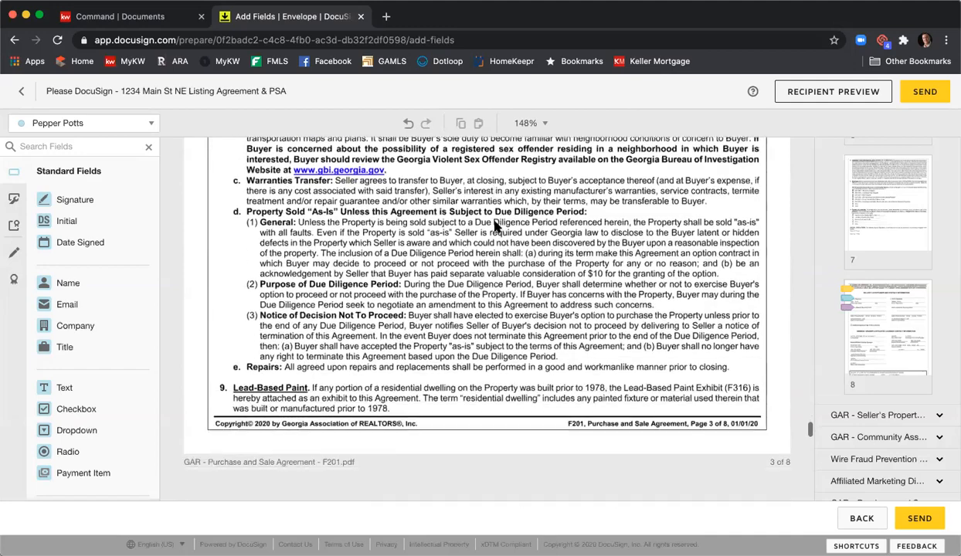
scroll(500, 223, "down", 5)
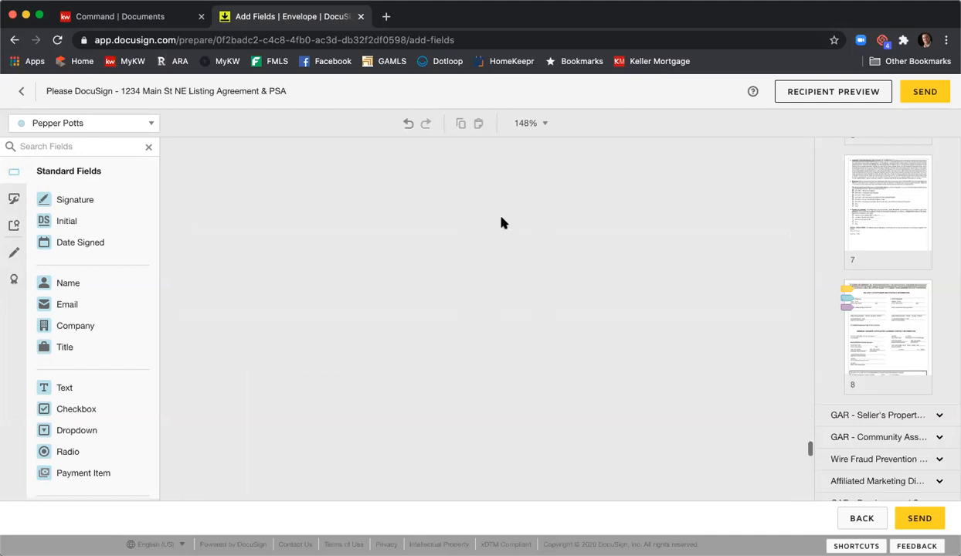
scroll(500, 223, "down", 10)
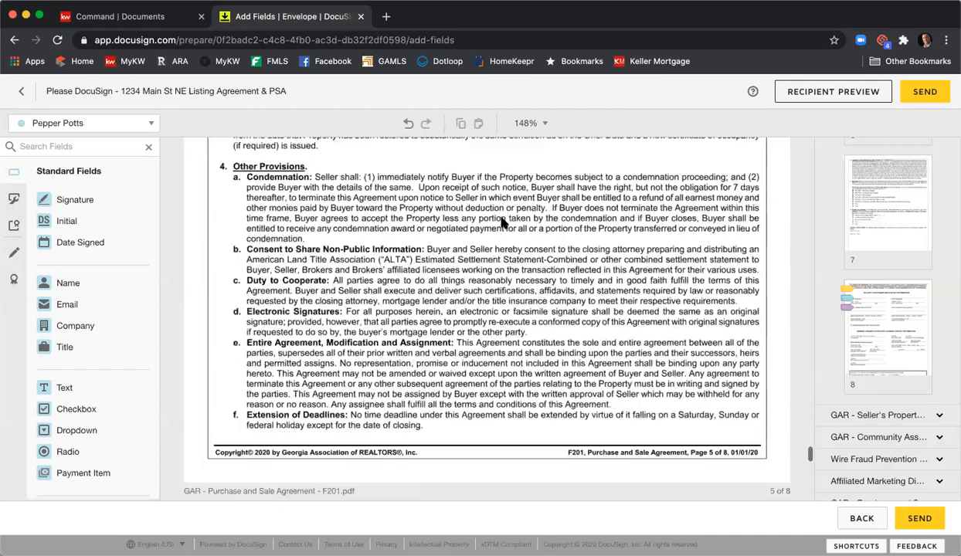
scroll(500, 223, "down", 10)
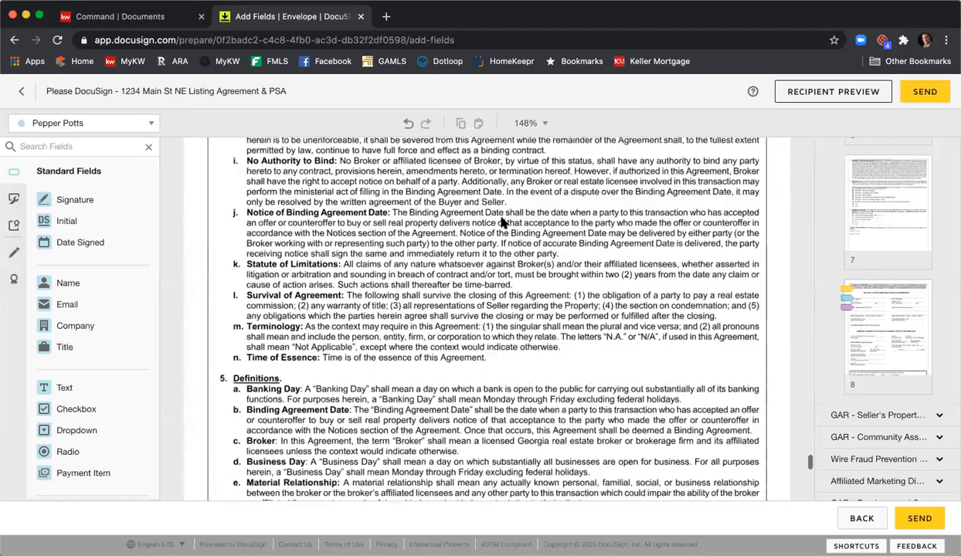
scroll(500, 224, "down", 10)
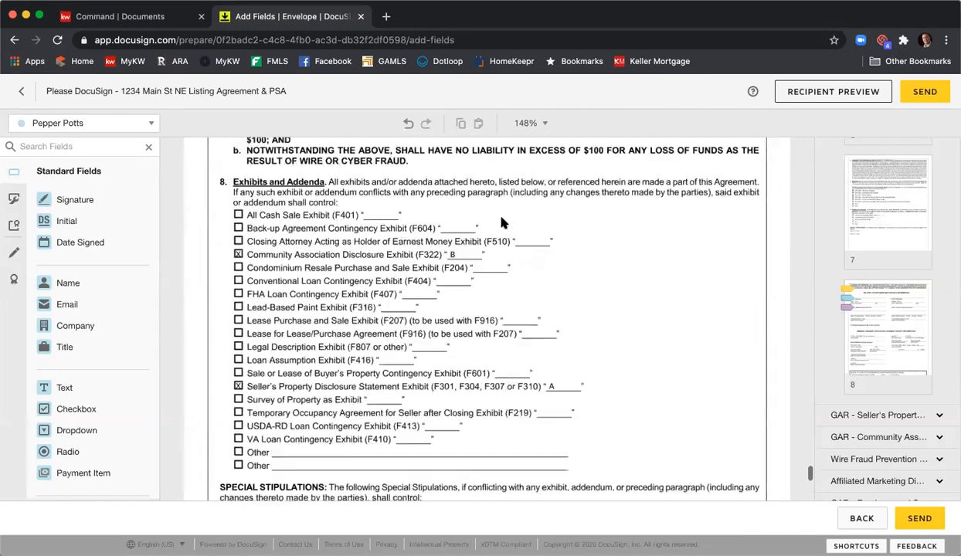
scroll(501, 223, "down", 5)
scroll(500, 224, "up", 3)
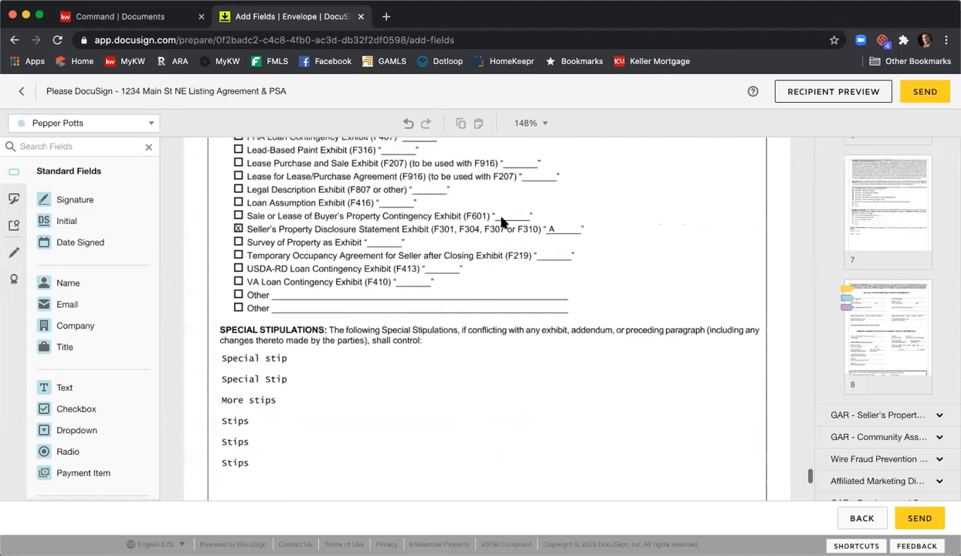
- Add a text field for the listing agent below the last special stipulation, enlarged to fill the space above the Additional Special Stipulations checkbox
scroll(500, 225, "down", 5)
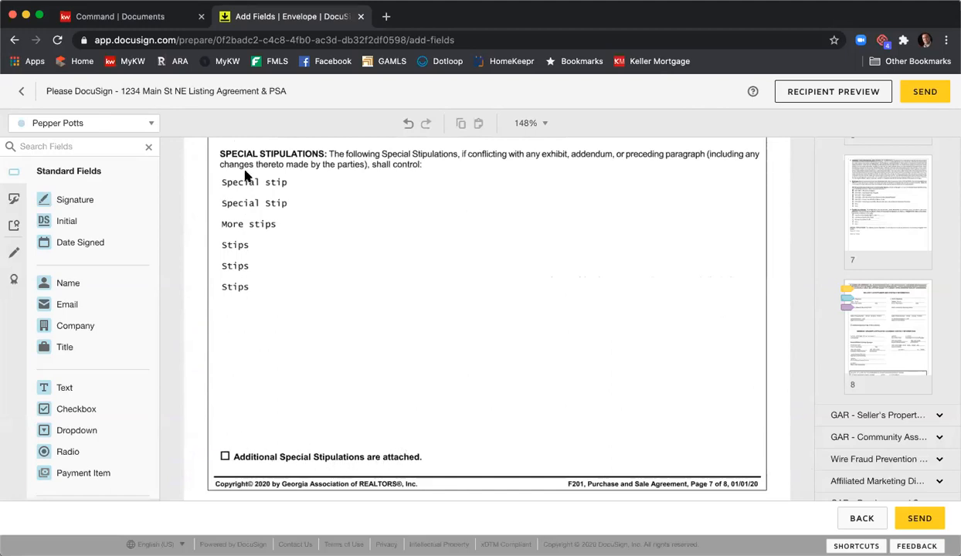
left_click(148, 126)
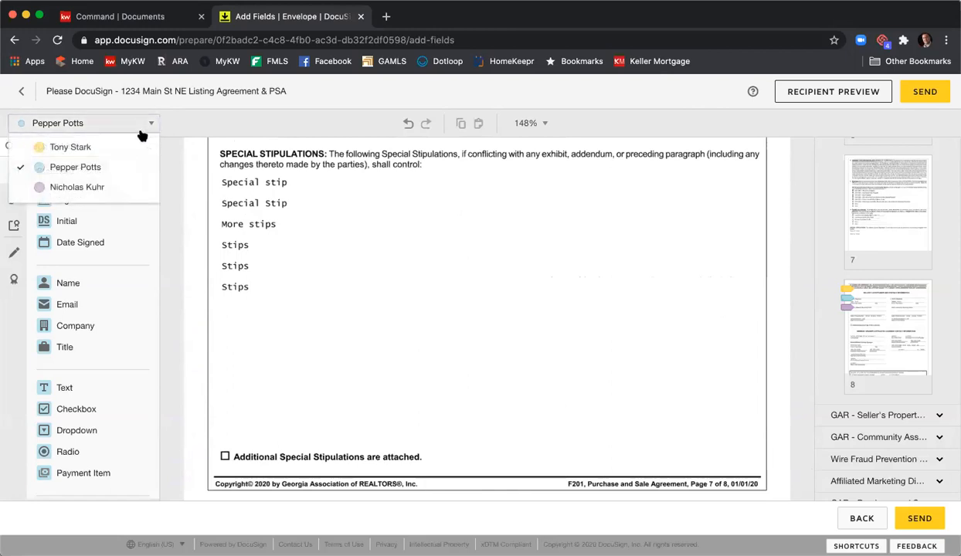
left_click(111, 189)
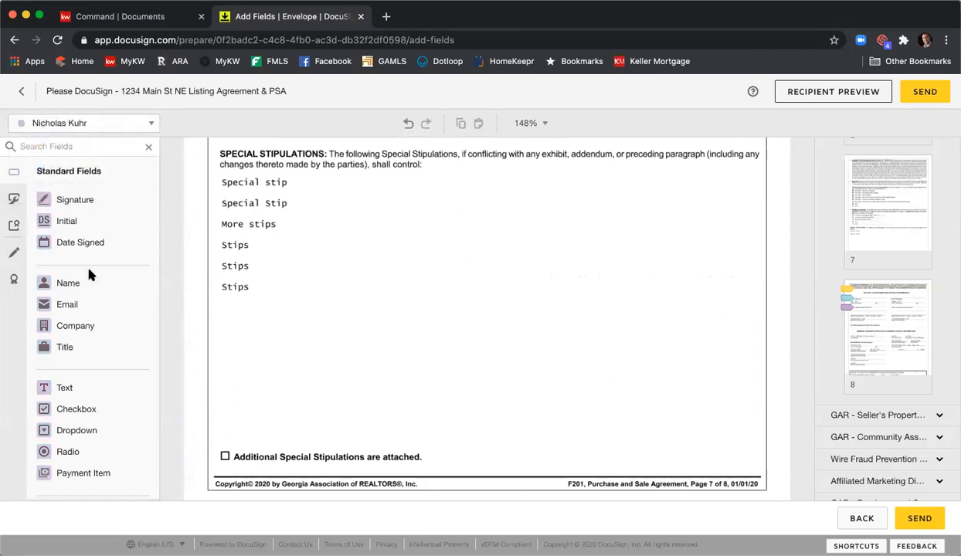
left_click(64, 388)
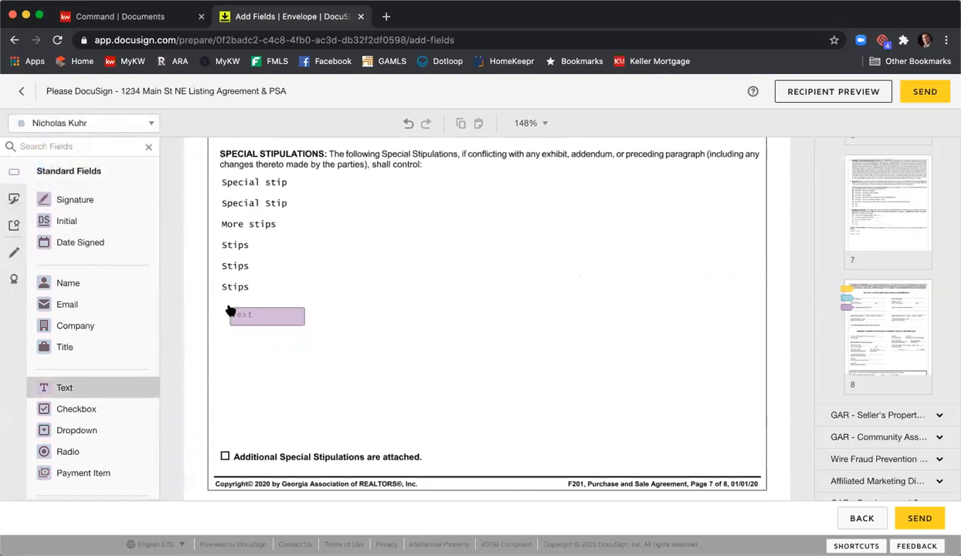
left_click(224, 302)
left_click_drag(297, 315, 760, 449)
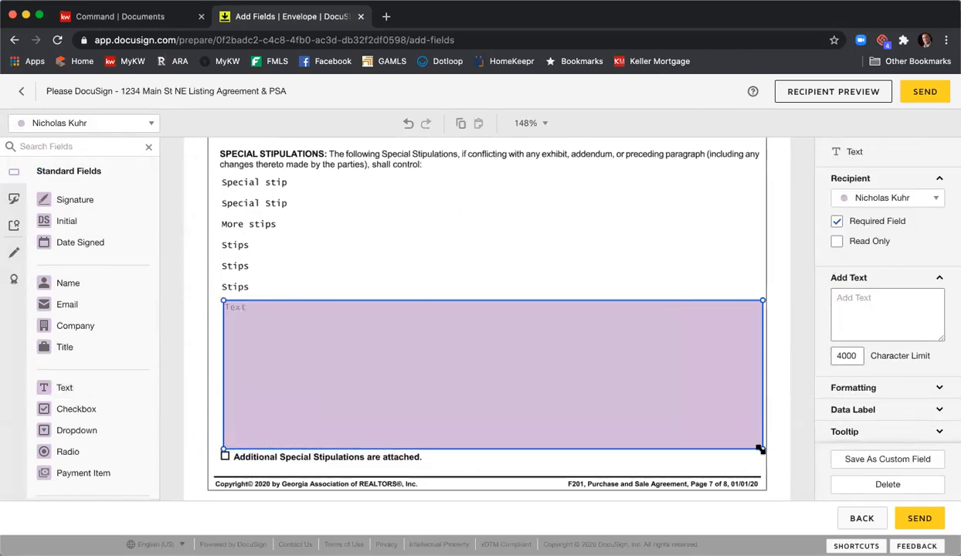
- Fill the stipulations text field with "Typing all the stips you would like to incluce." followed by several lines of "More", and select all its text
left_click(409, 324)
type("Typing all the stips")
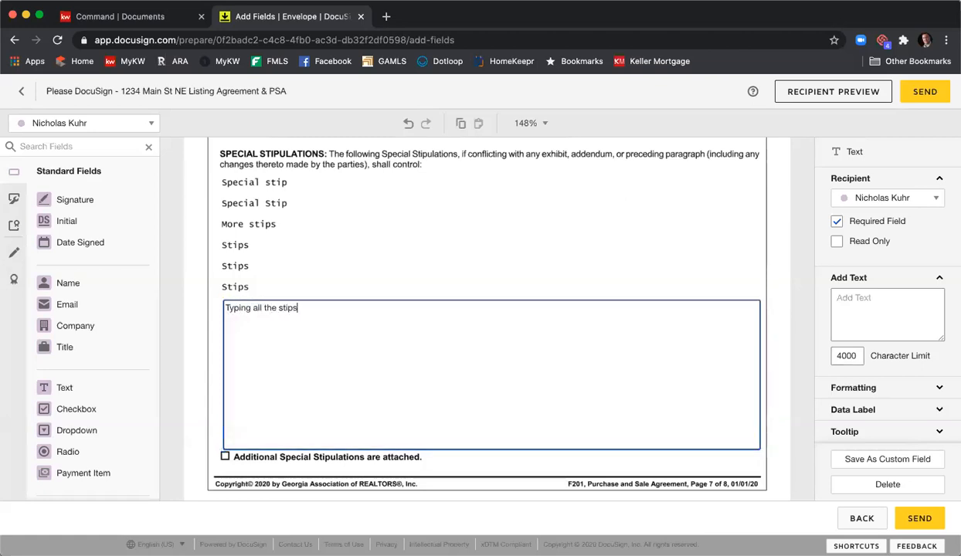
type(" you would like to incluce.")
key("Return")
key("Return")
type("More  More  More")
key("Return")
type("More More ")
type("Mor")
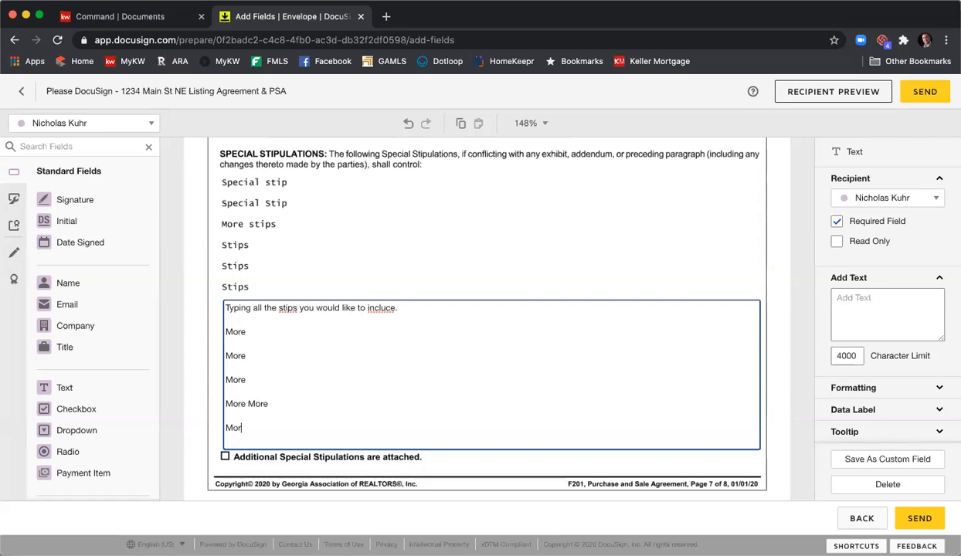
type("e")
key("Return")
type("More")
left_click_drag(249, 436, 240, 297)
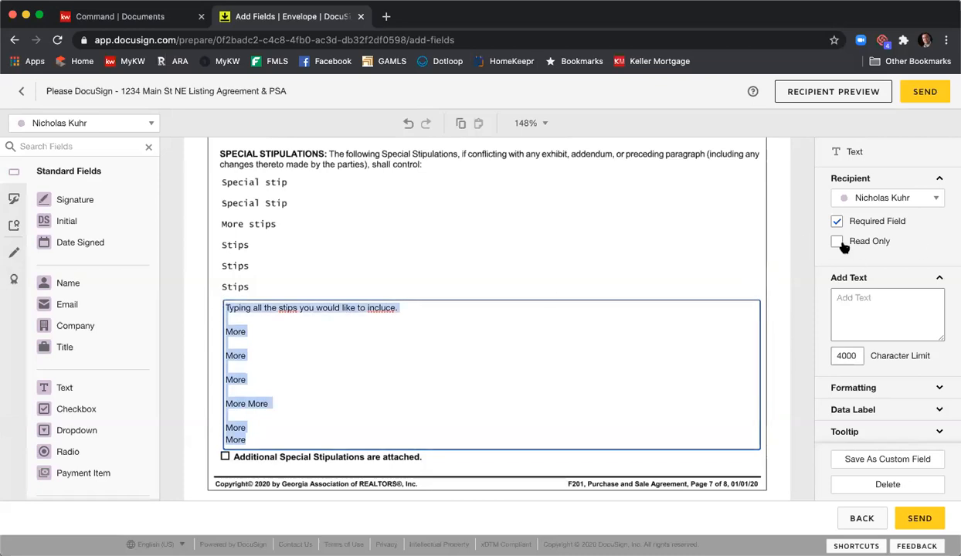
- Set the special stipulations text field's font size to 7
left_click(876, 388)
scroll(877, 368, "down", 2)
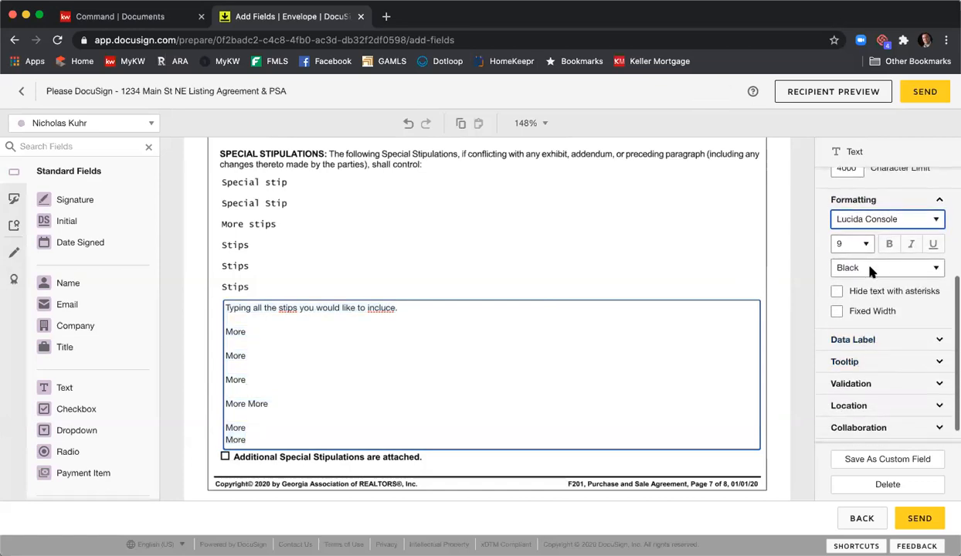
left_click(863, 244)
left_click(842, 219)
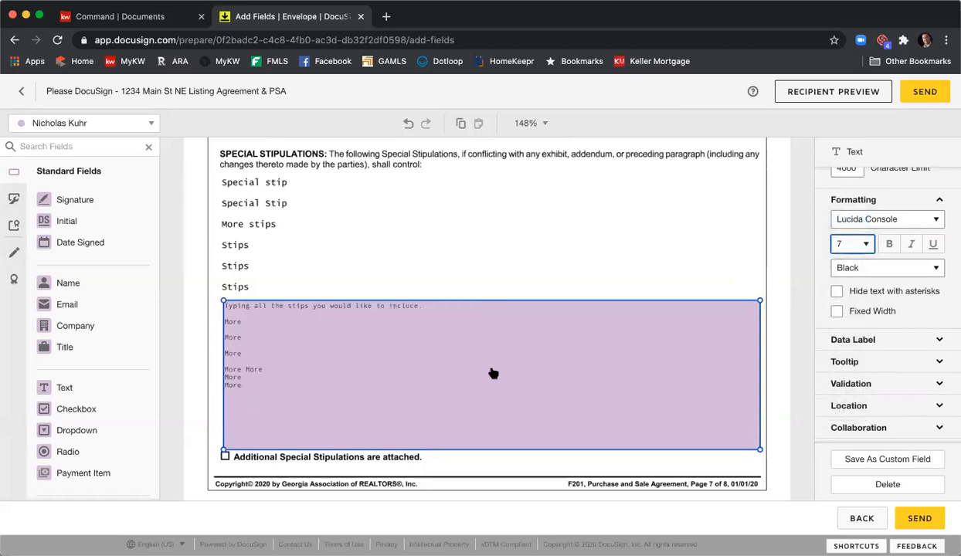
- Append the lines "More Stips", "More" and "More" to the end of the stipulations text field, separated by blank lines, and deselect it
left_click(224, 385)
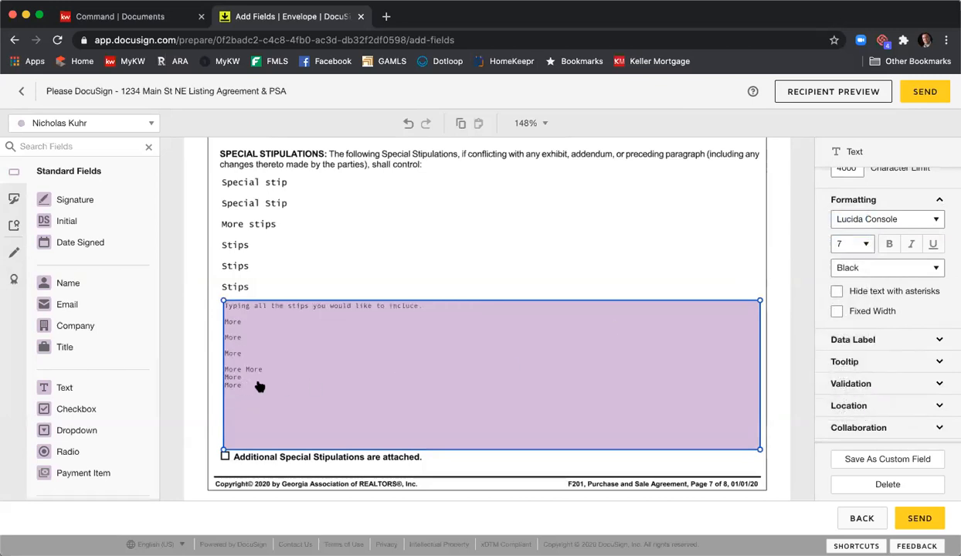
left_click(249, 390)
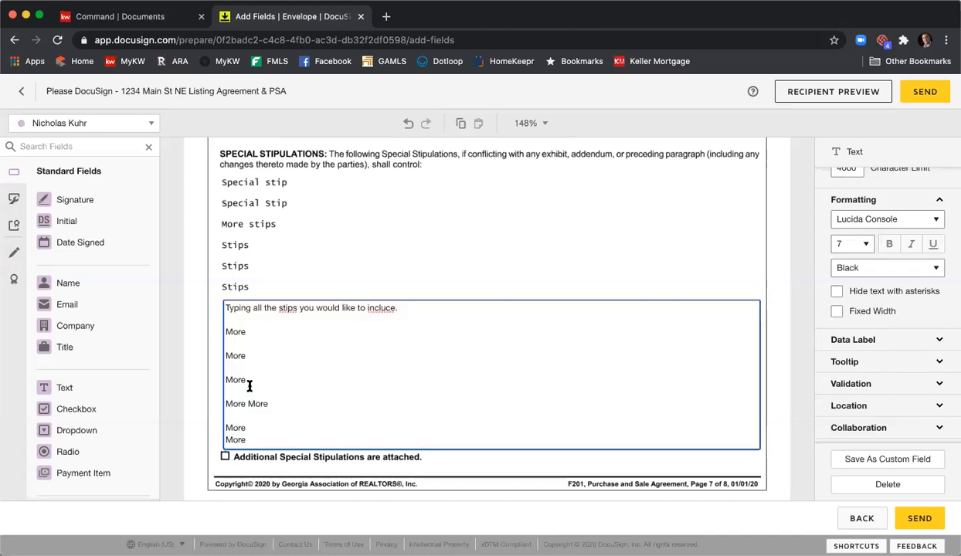
key("Return")
key("Return")
type("More ")
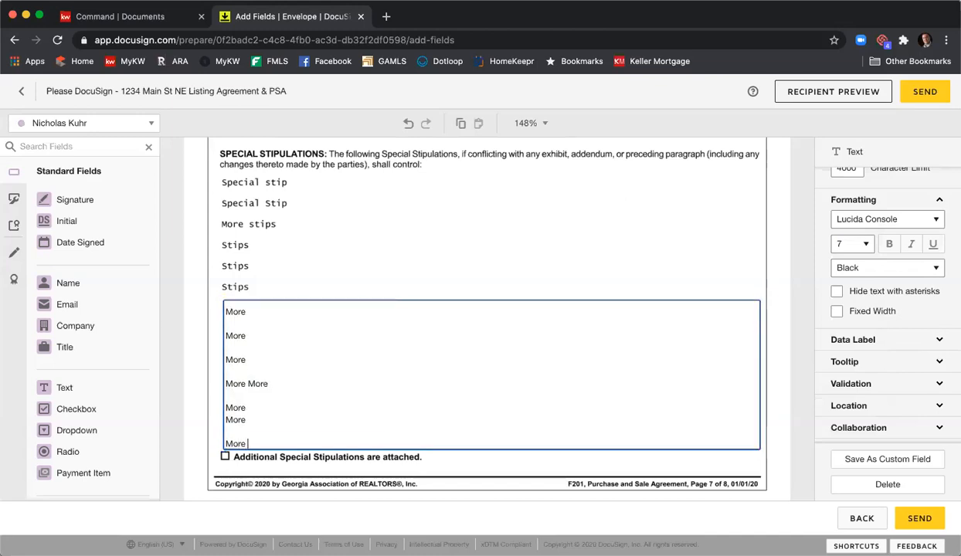
type("Stu")
key("BackSpace")
type("ips")
key("Return")
key("Return")
type("More")
key("Return")
key("Return")
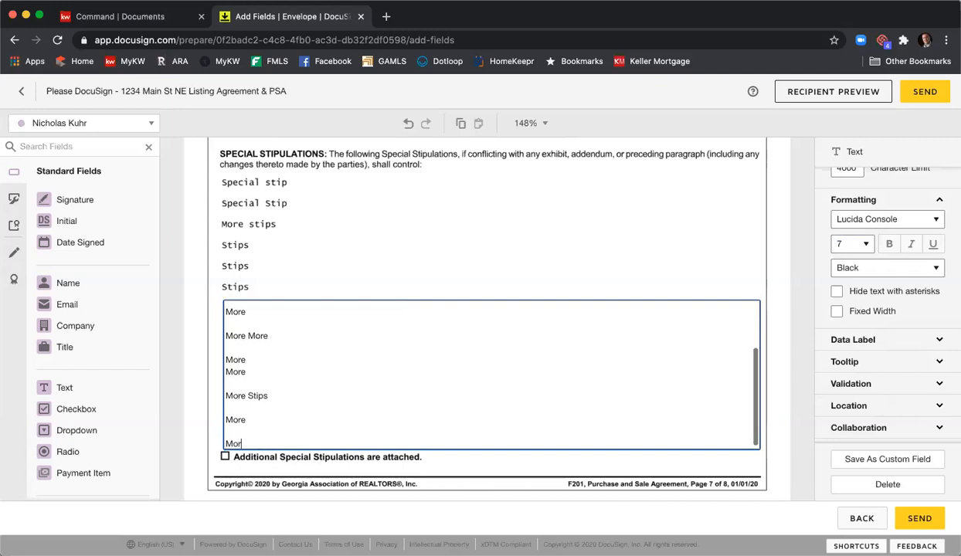
left_click(440, 238)
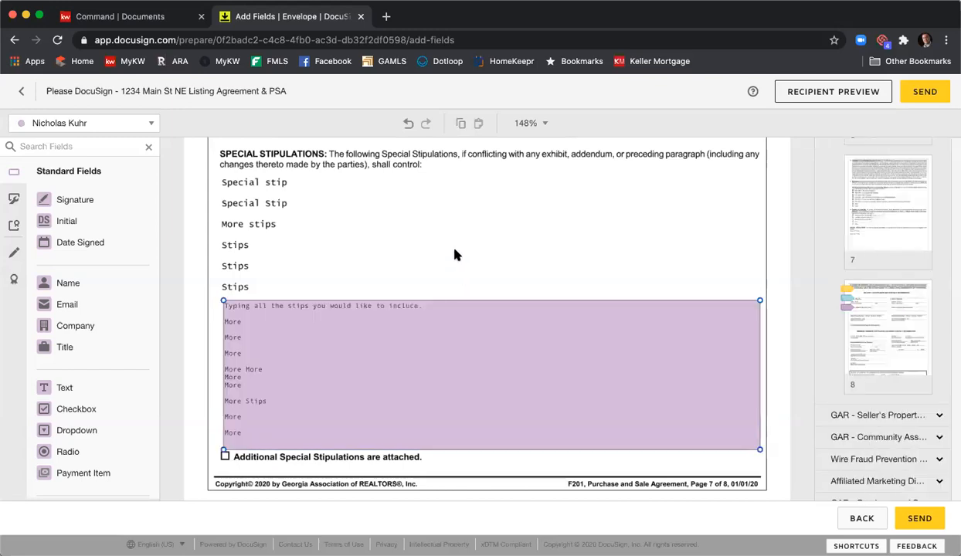
- Make the stipulations text field read-only and no longer required
left_click(418, 333)
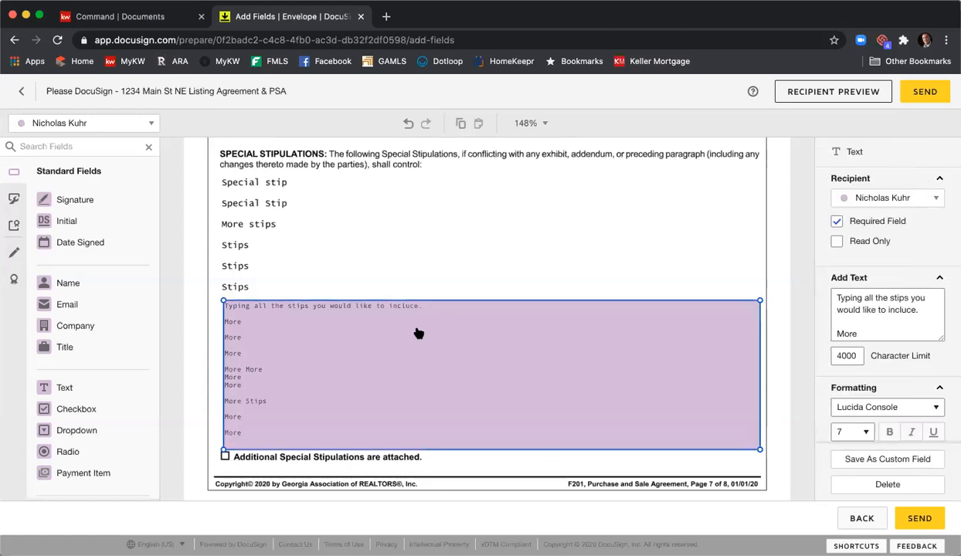
left_click(836, 222)
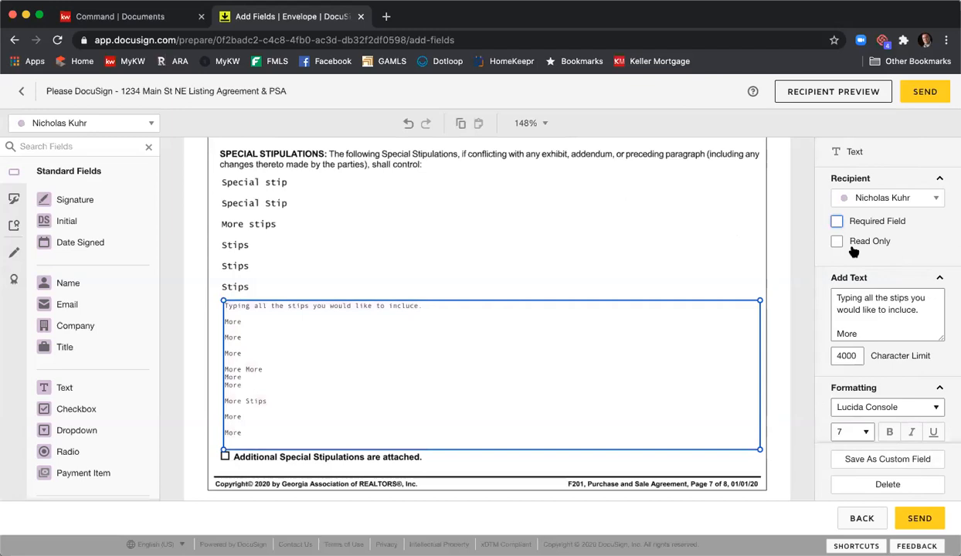
left_click(837, 241)
- Look over the Buyer and Seller Acceptance signature page of the Purchase and Sale Agreement and return to the stipulations text field
scroll(648, 199, "down", 5)
scroll(646, 199, "down", 3)
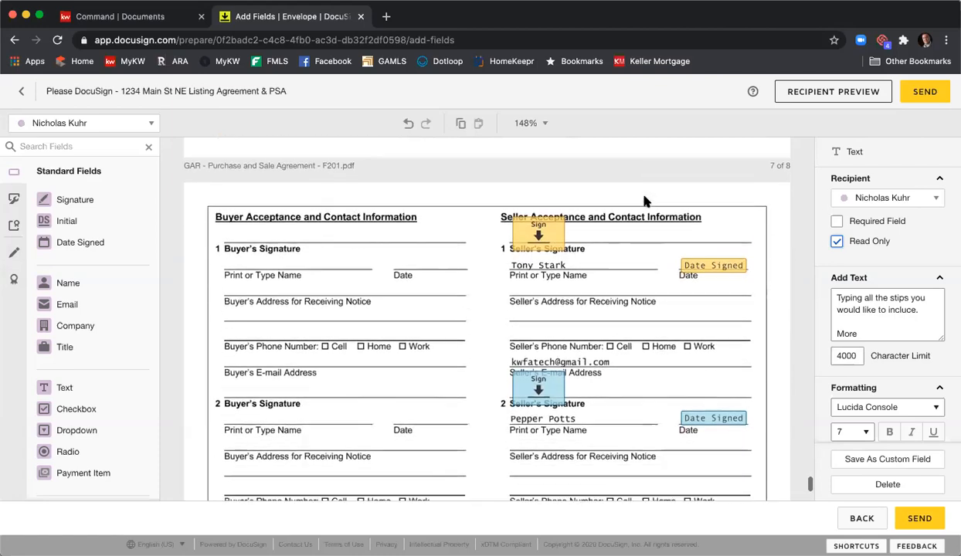
scroll(646, 200, "up", 1)
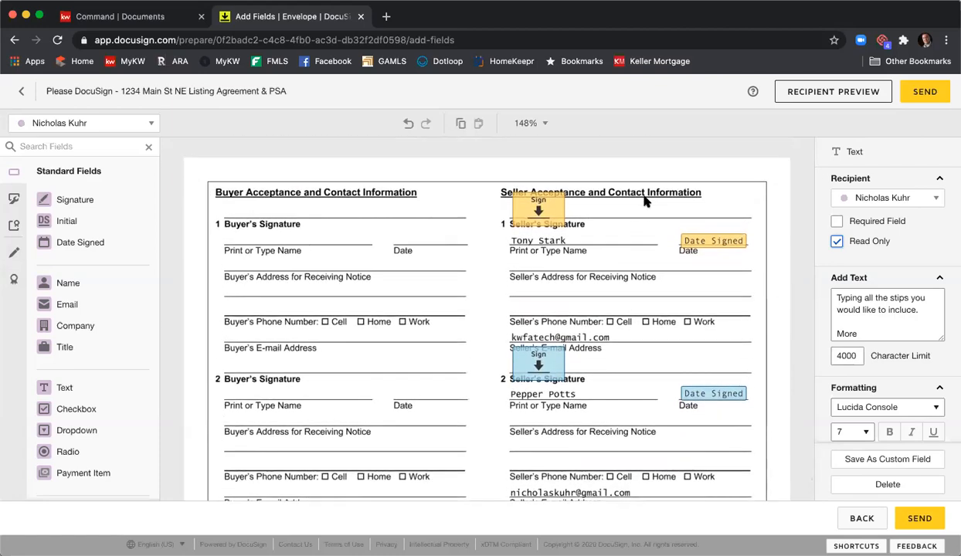
scroll(646, 201, "up", 2)
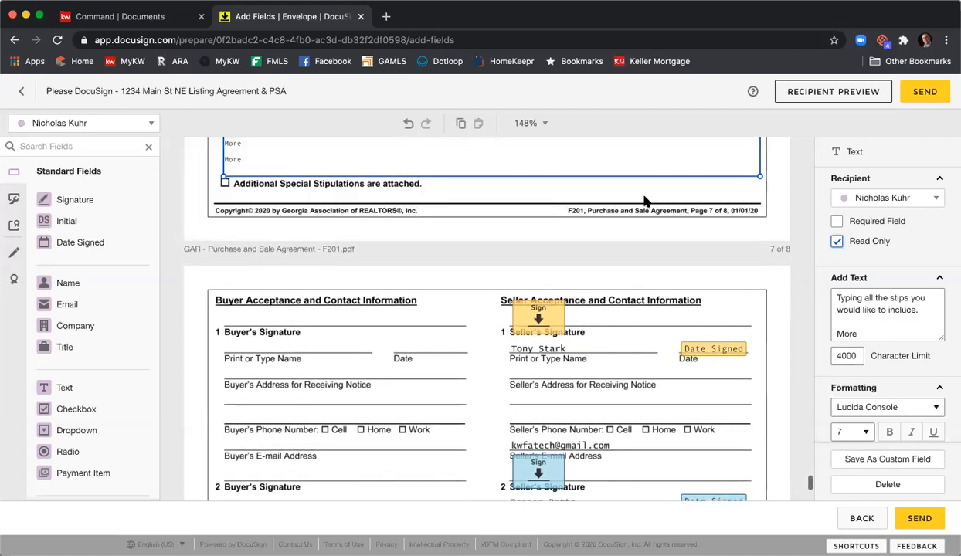
scroll(646, 200, "up", 2)
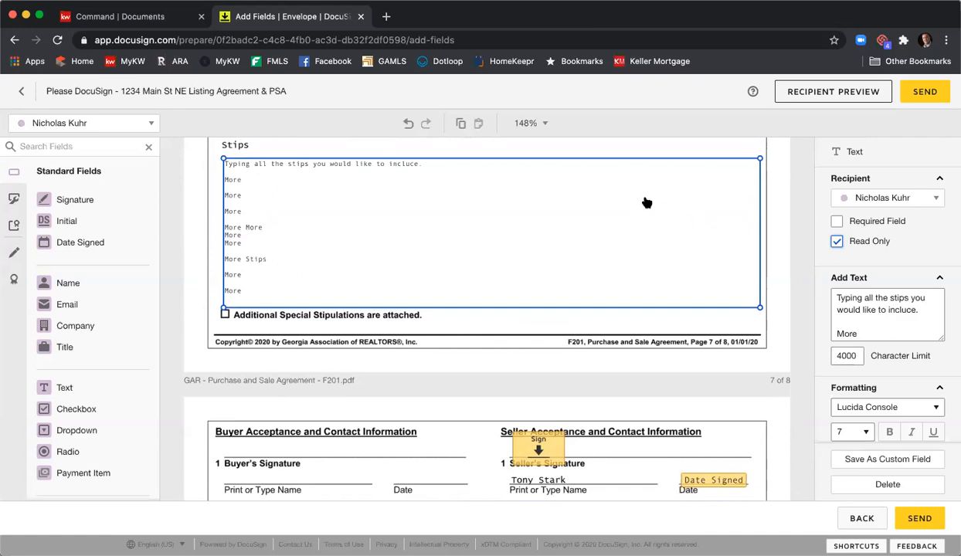
scroll(645, 202, "up", 1)
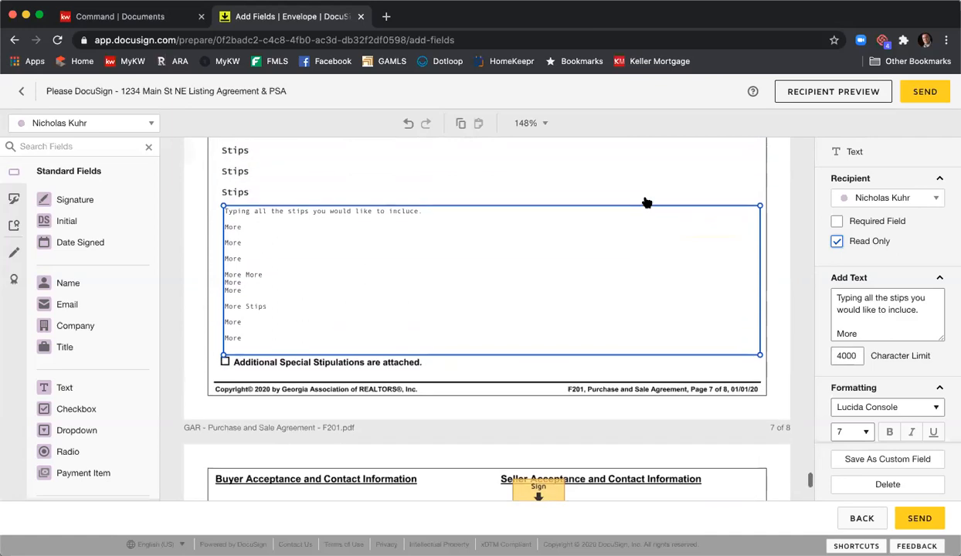
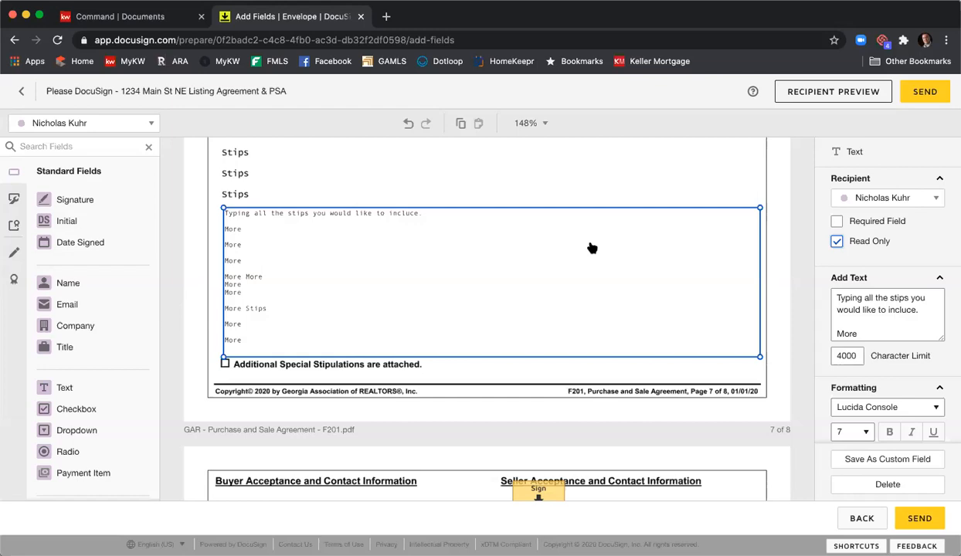
- Draw a horizontal markup line across the first seller's e-mail address on the Purchase and Sale Agreement's signature page
key("super+Tab")
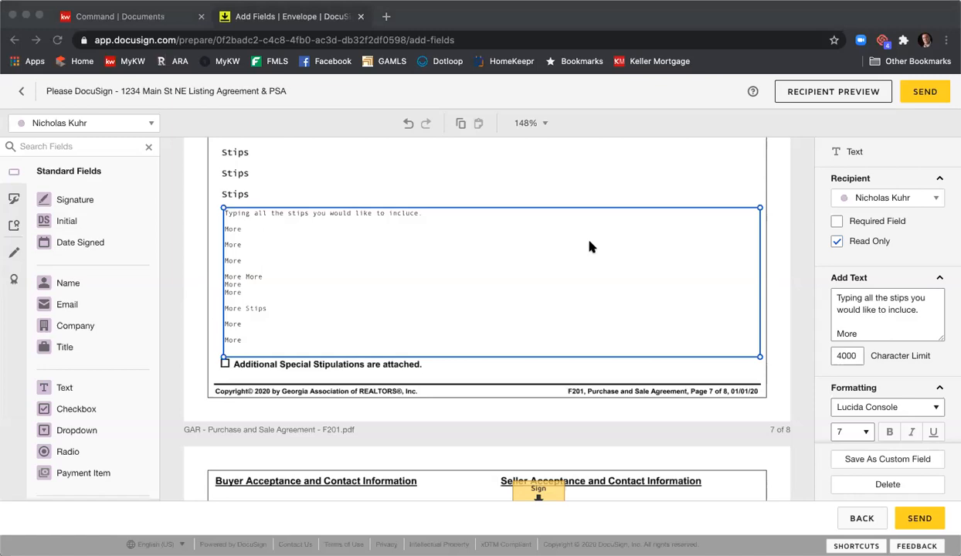
scroll(591, 243, "down", 4)
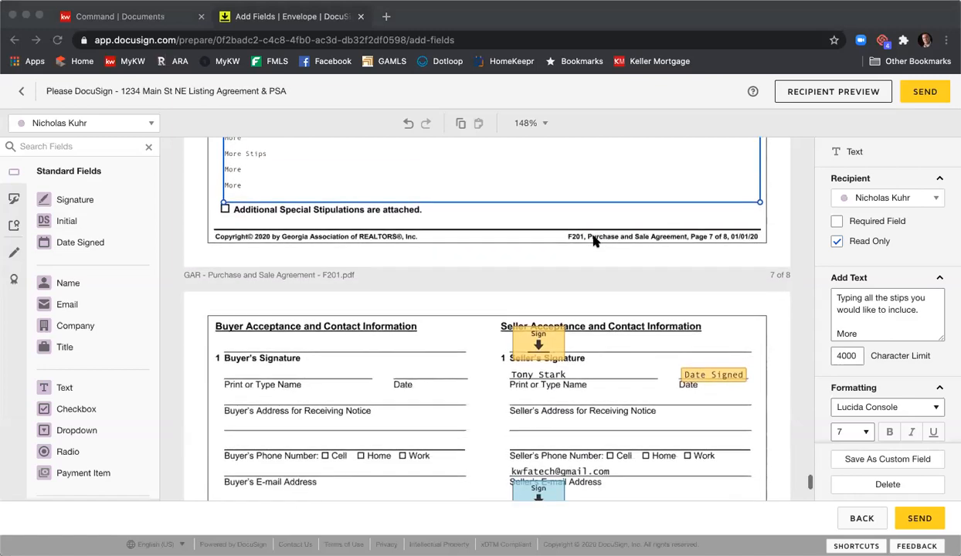
scroll(593, 242, "down", 3)
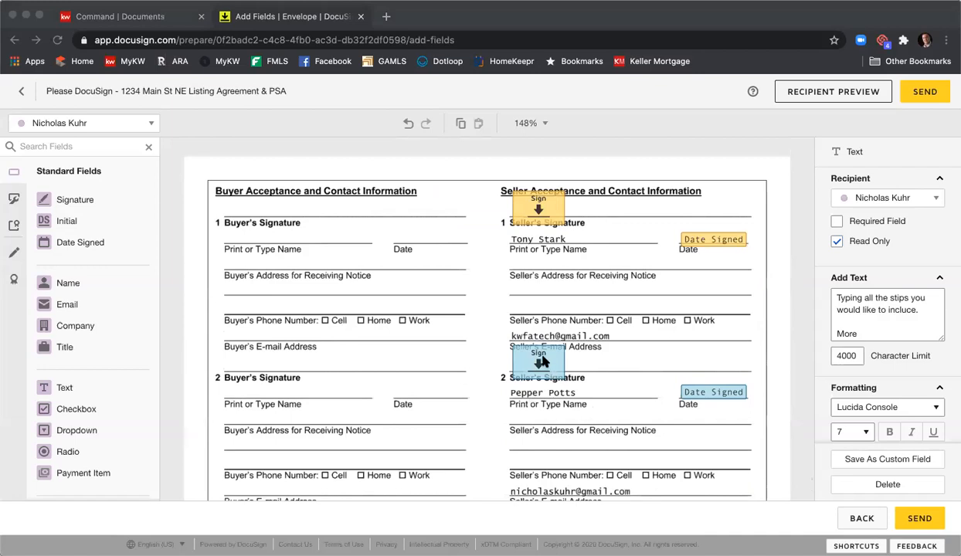
scroll(618, 355, "down", 1)
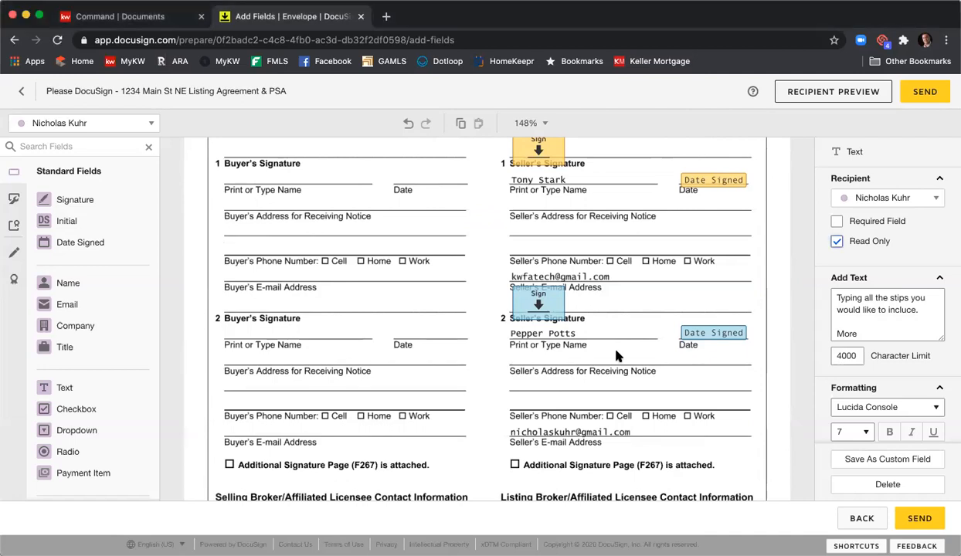
left_click(15, 254)
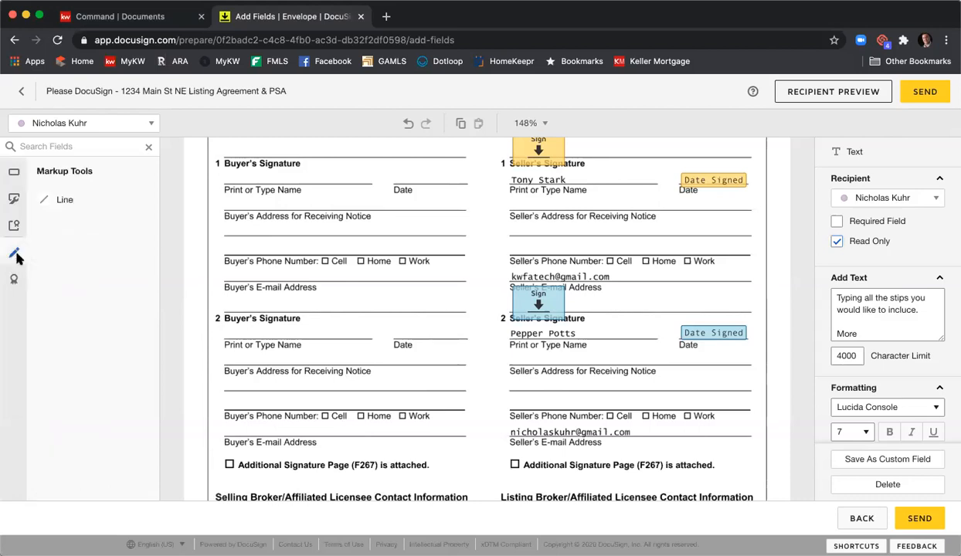
left_click(64, 200)
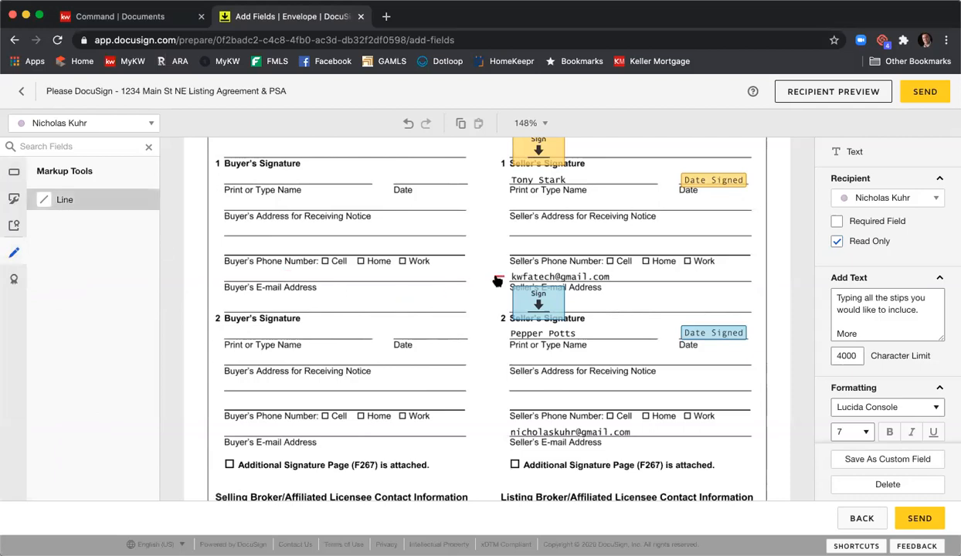
left_click_drag(509, 274, 627, 275)
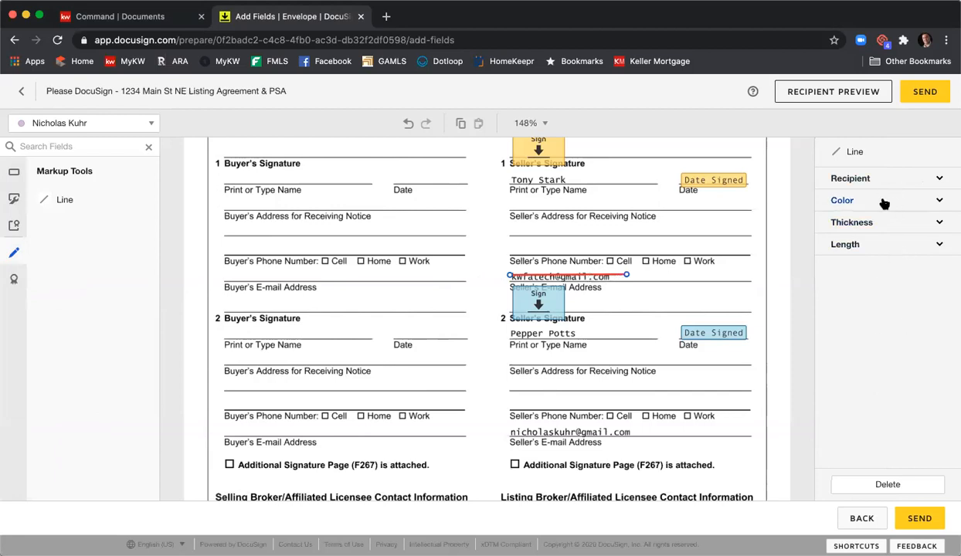
- Make the markup line black with a thickness of 10 and shift it slightly down to cover the first seller's e-mail address
left_click(857, 201)
left_click(854, 218)
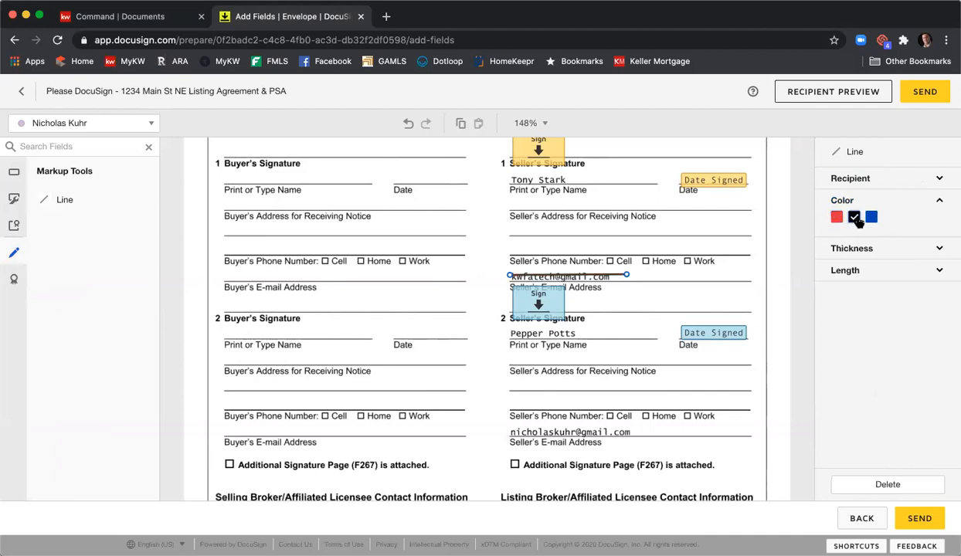
left_click(858, 252)
left_click(854, 265)
left_click(853, 265)
left_click(854, 265)
left_click(854, 265)
left_click(854, 265)
left_click(854, 265)
left_click(854, 265)
left_click(853, 265)
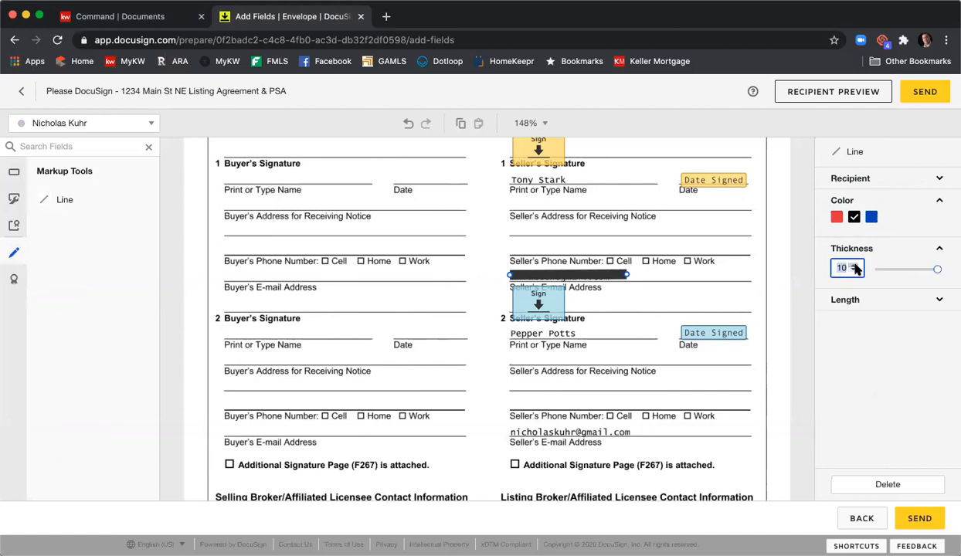
left_click(593, 280)
left_click_drag(592, 279, 593, 282)
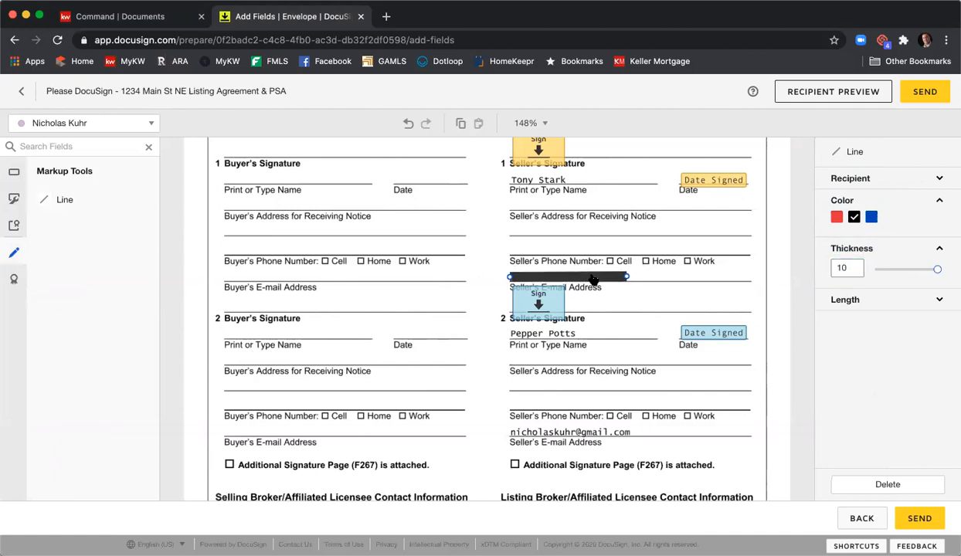
left_click(659, 308)
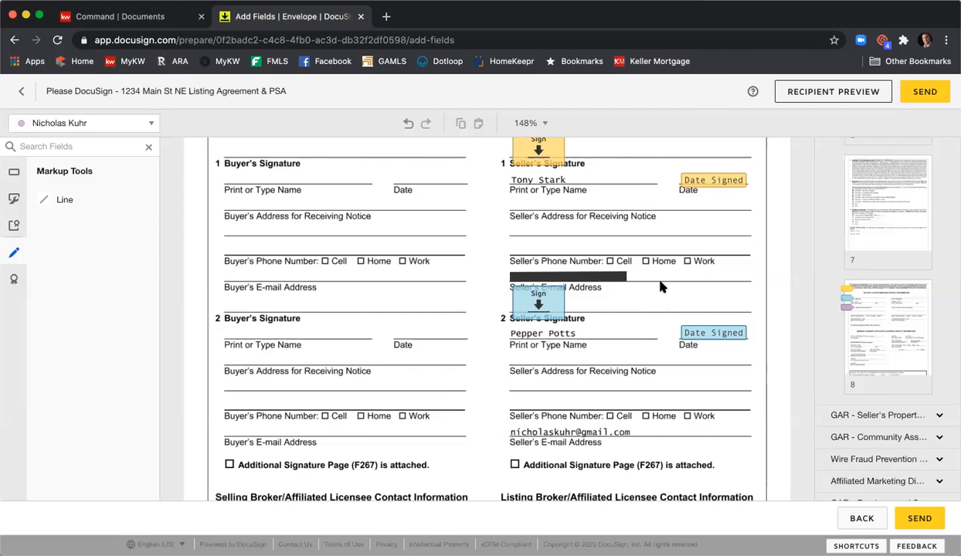
- Duplicate the black line onto the second seller's e-mail address and lengthen it to cover the whole address
left_click(616, 277)
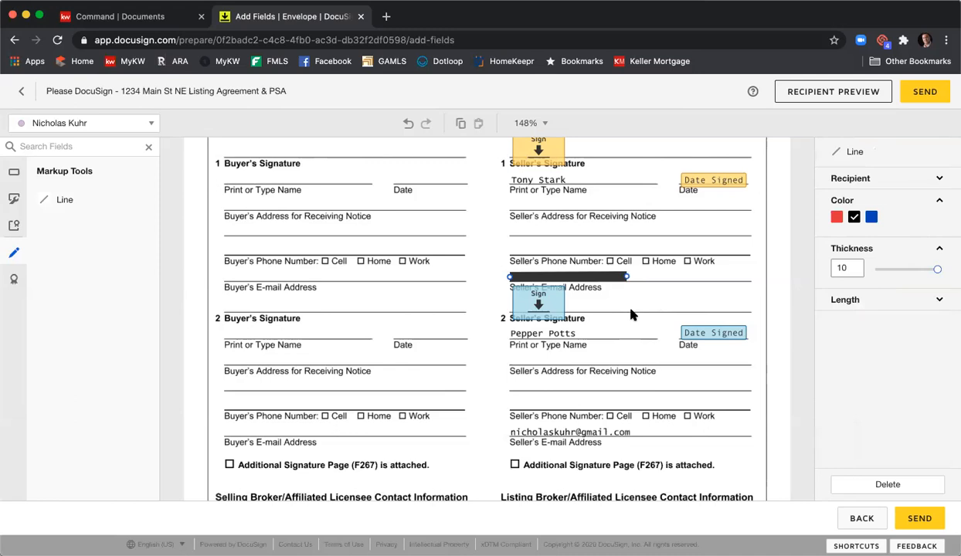
key("ctrl+c")
key("ctrl+v")
left_click_drag(618, 296, 605, 431)
left_click_drag(625, 437, 638, 432)
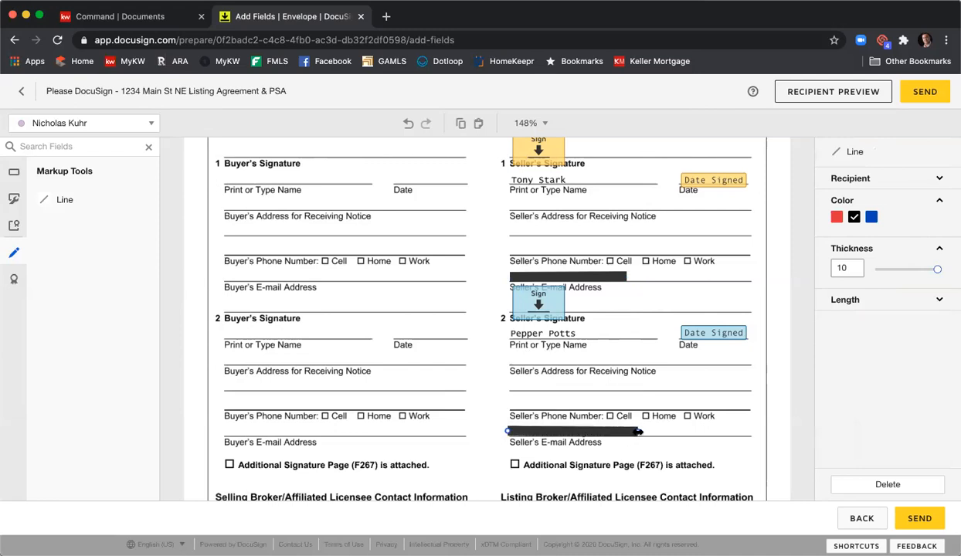
left_click(671, 412)
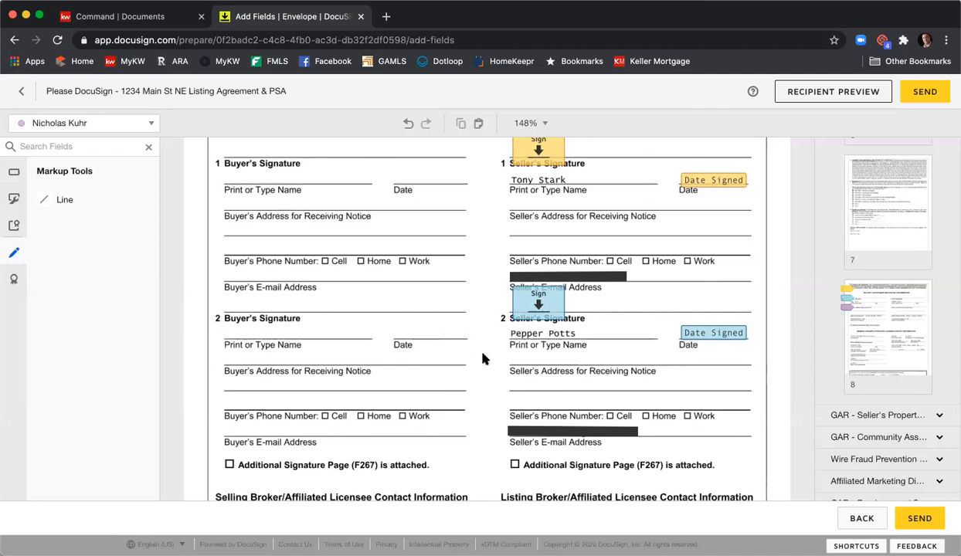
- Check the broker contact section on page 8 and open the recipient preview as the first seller
scroll(502, 365, "down", 3)
scroll(502, 364, "down", 5)
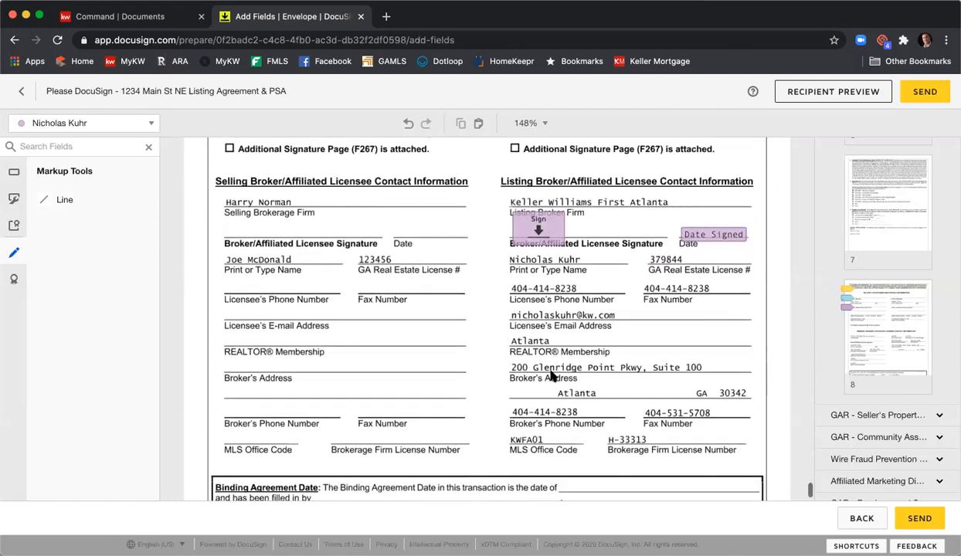
scroll(553, 375, "down", 1)
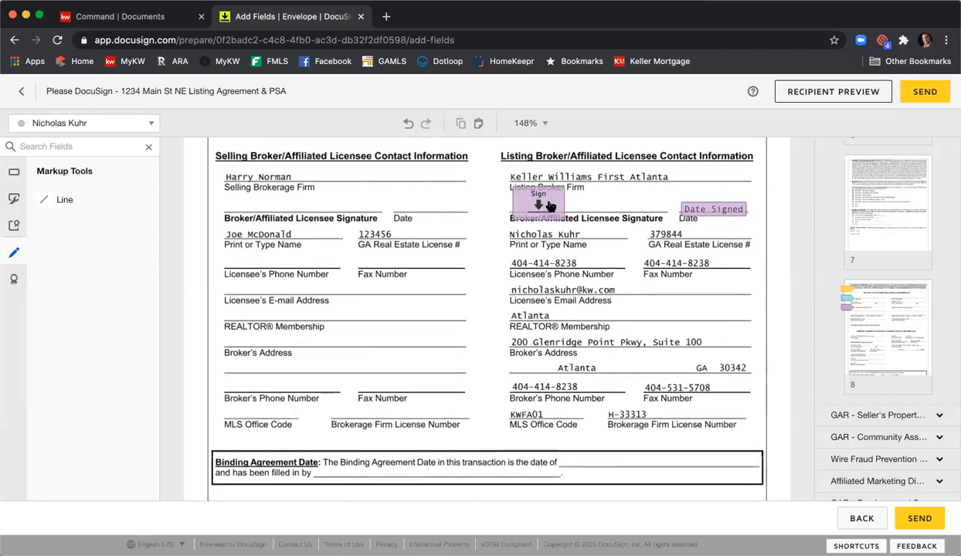
scroll(625, 263, "down", 2)
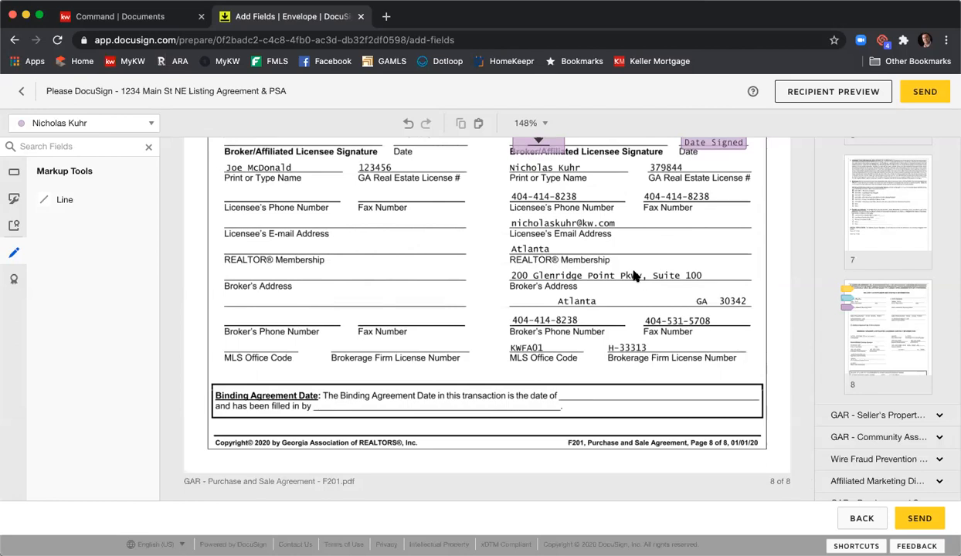
left_click(792, 93)
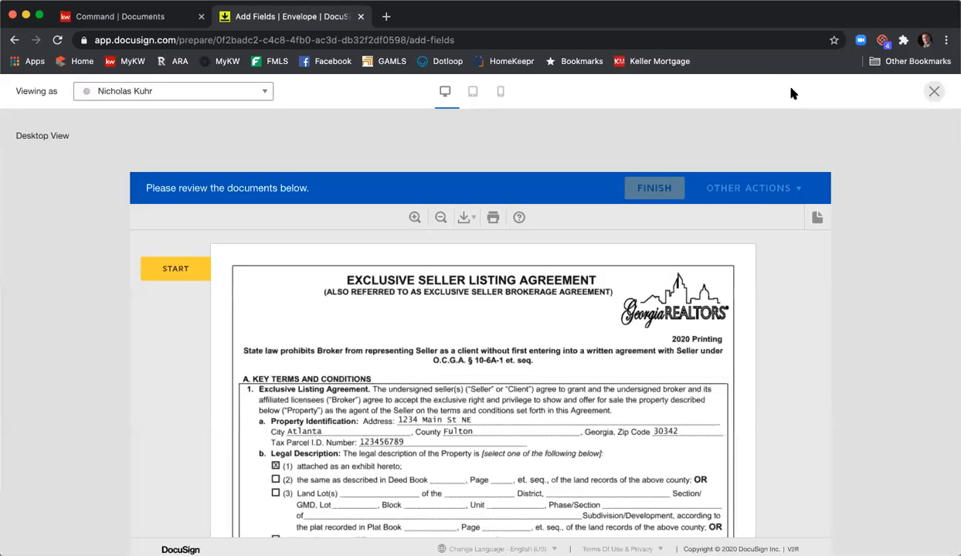
left_click(169, 93)
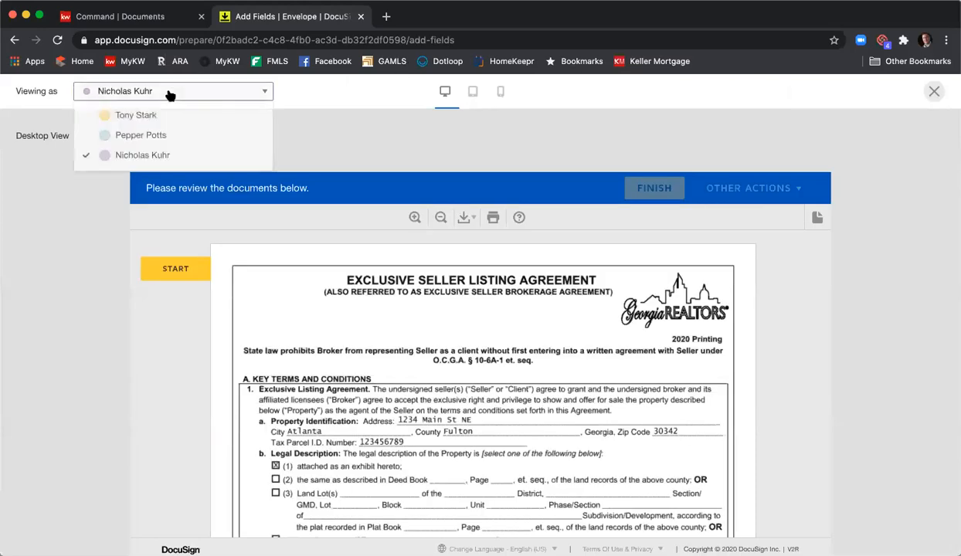
left_click(163, 116)
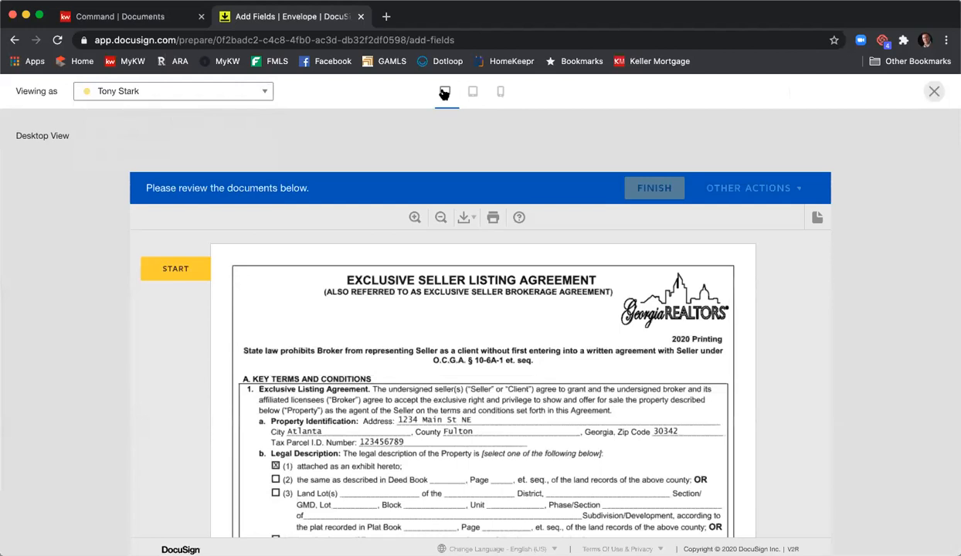
- Look at the recipient preview in the tablet and mobile layouts and return to the desktop layout
left_click(473, 92)
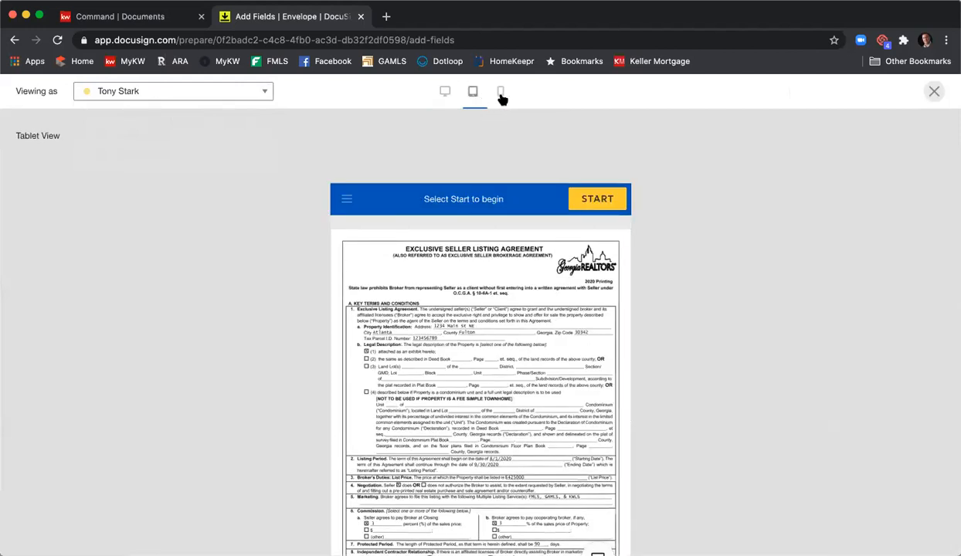
left_click(501, 96)
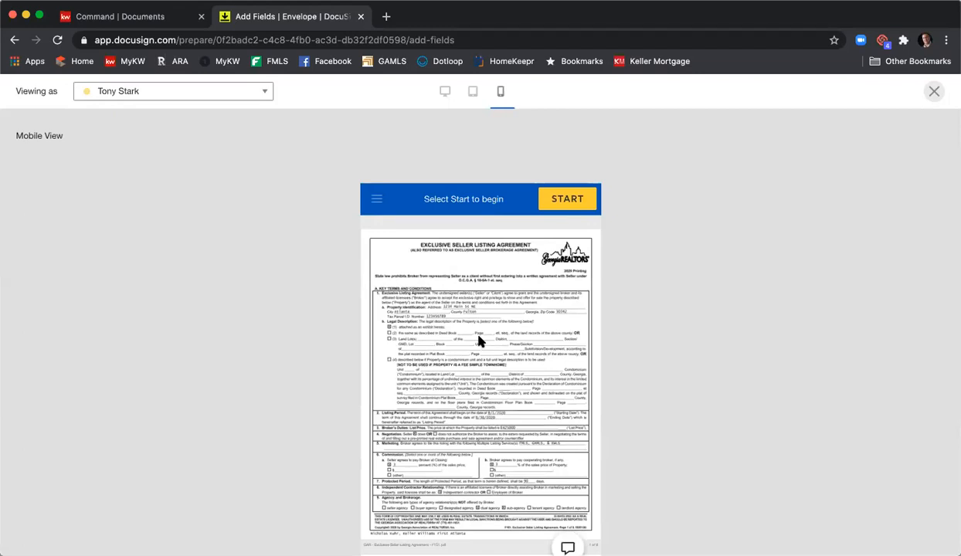
left_click(445, 92)
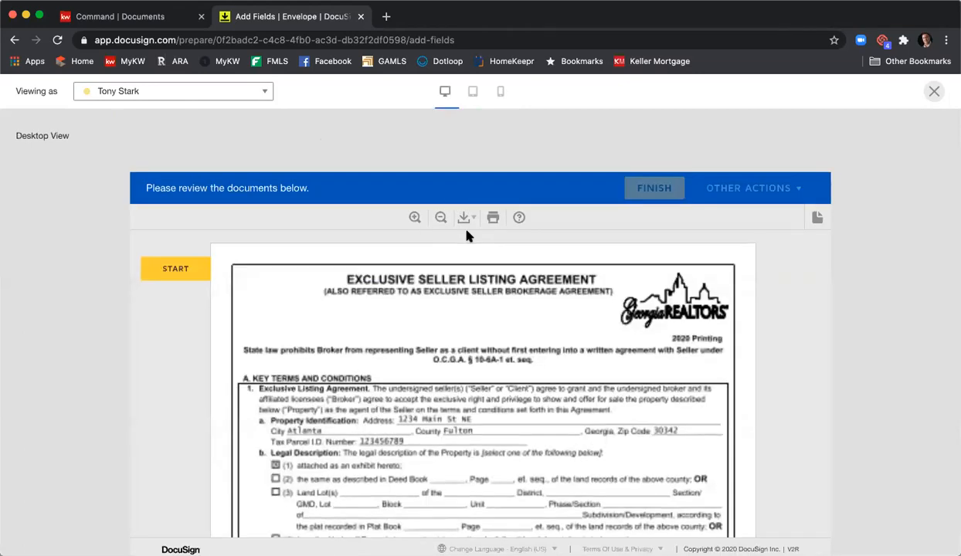
- Start the signing preview and sign the first seller's signature field on the Exclusive Seller Listing Agreement
scroll(466, 236, "down", 1)
left_click(176, 270)
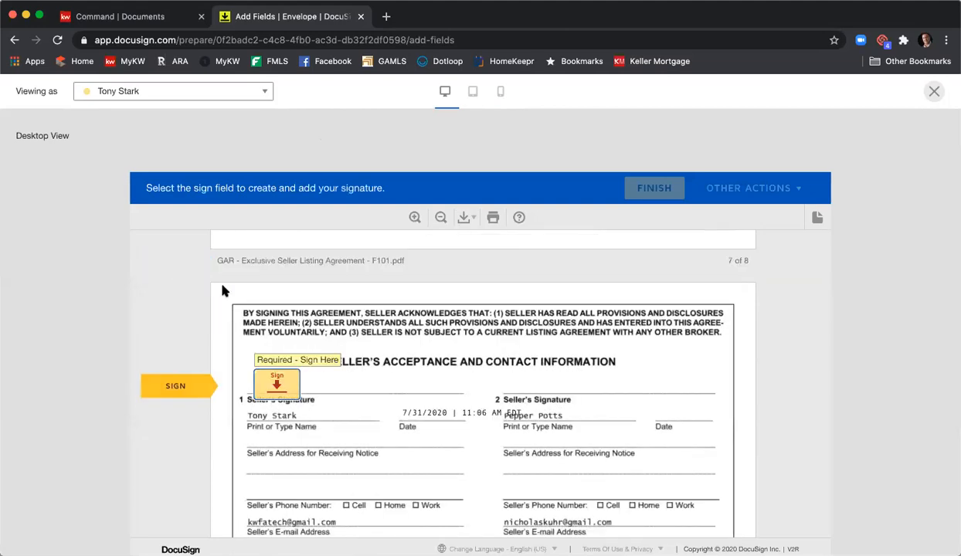
left_click(269, 377)
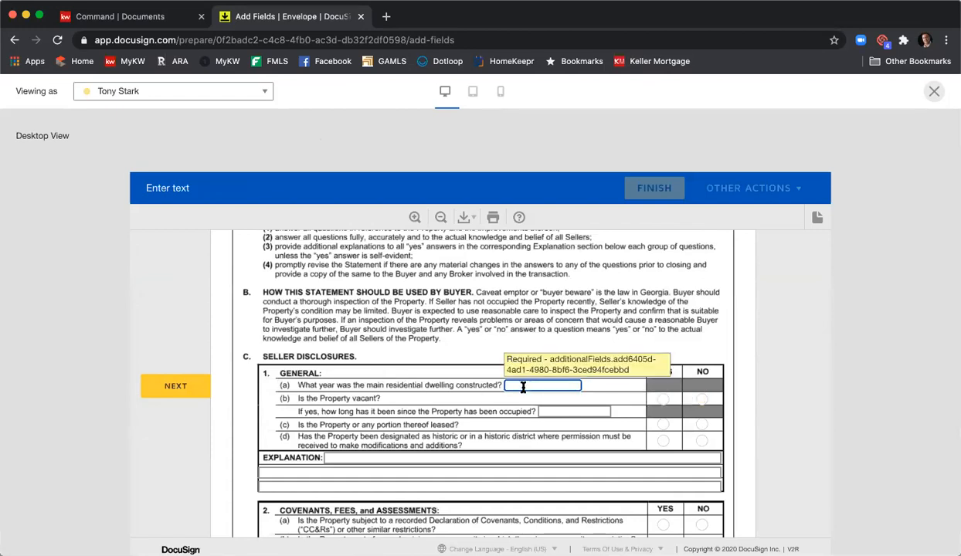
- Fill the seller disclosures with construction year 2000, vacant Yes, leased No, historic Yes, recorded covenants Yes and community association No
type("2000")
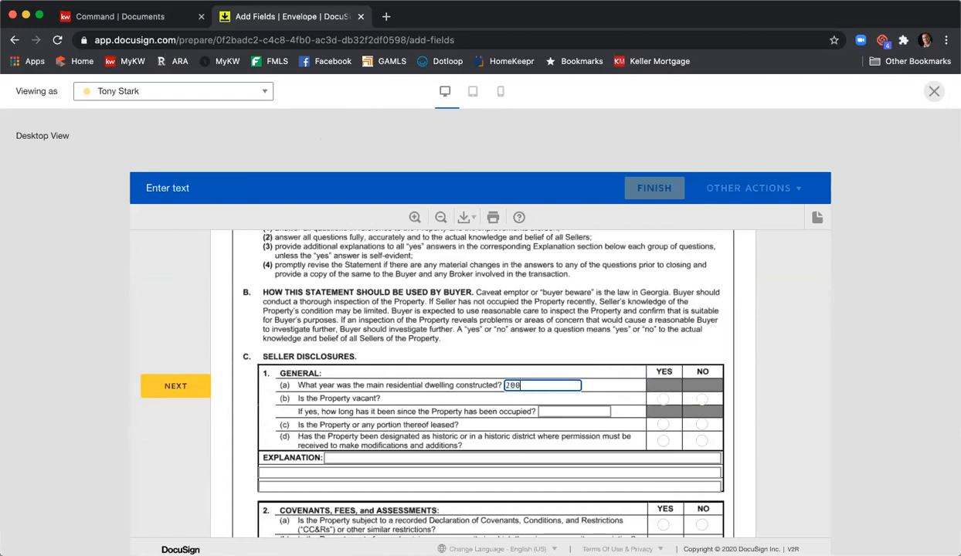
left_click(663, 399)
left_click(701, 424)
left_click(663, 440)
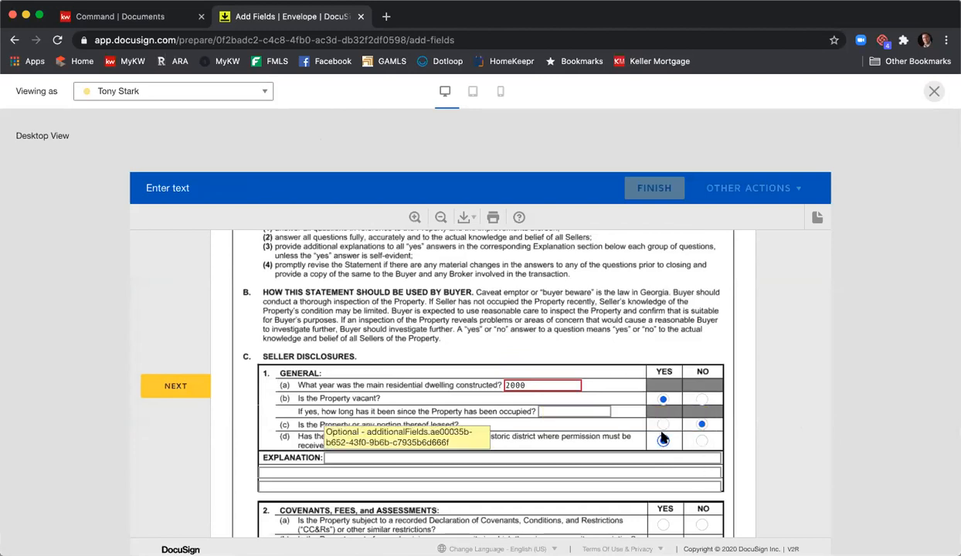
scroll(662, 417, "down", 3)
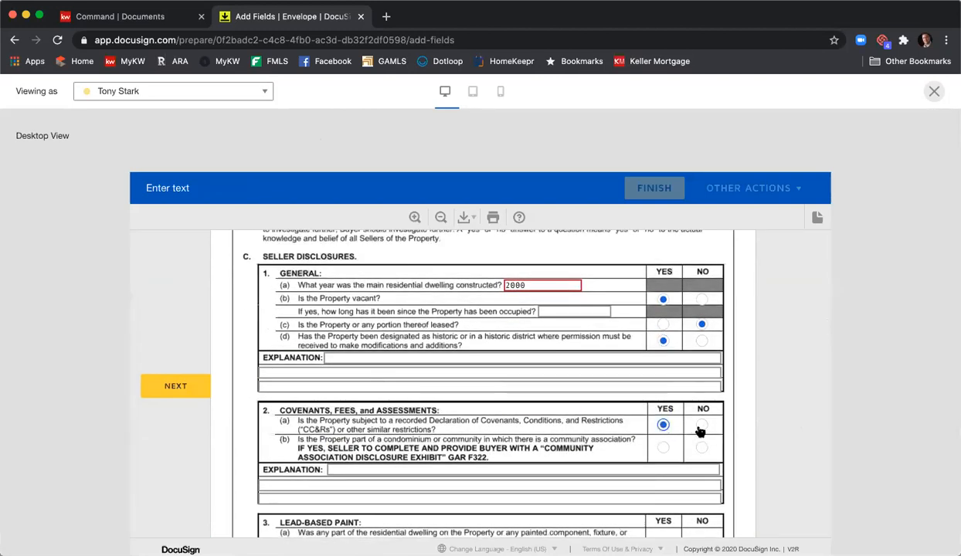
left_click(702, 448)
- Advance to the first seller's signature field on the Seller's Property Disclosure Statement and sign it
left_click(187, 390)
left_click(187, 394)
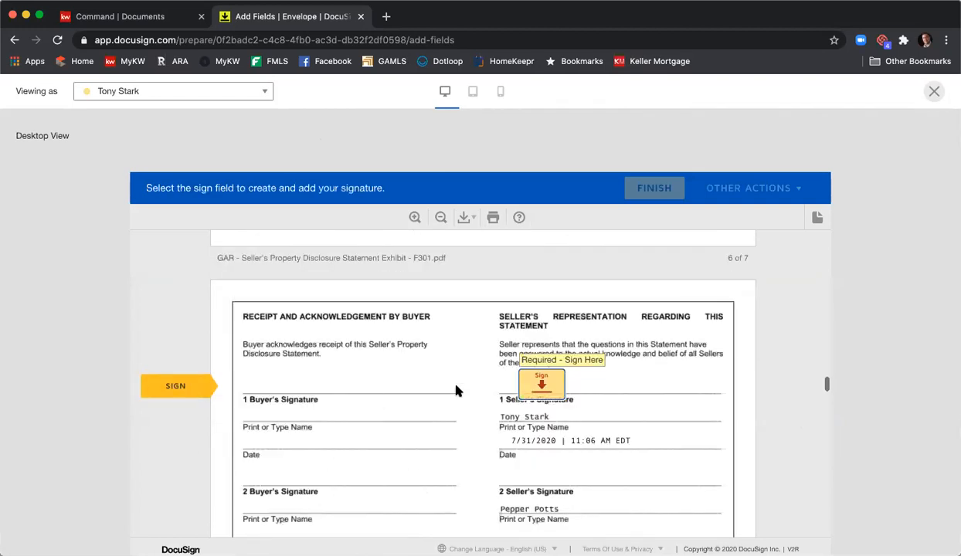
left_click(540, 379)
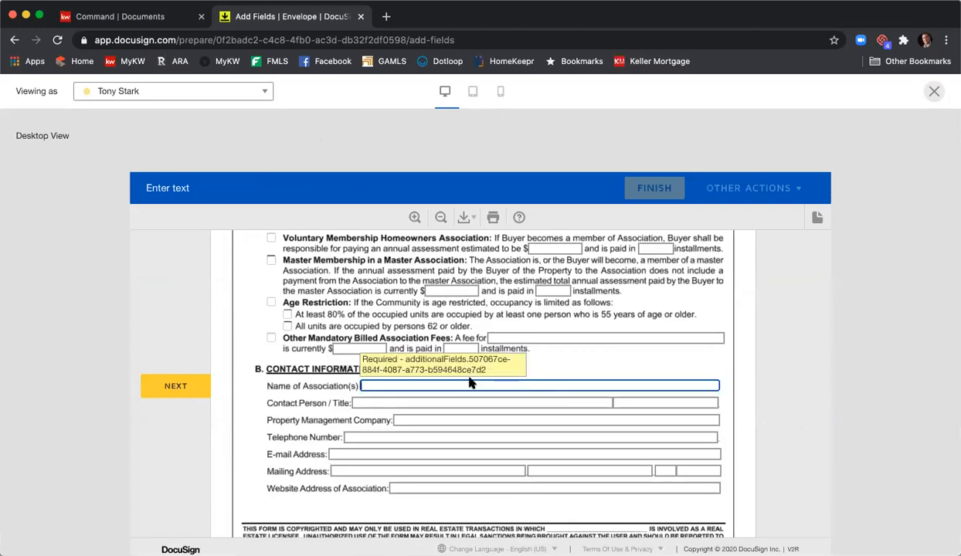
- Enter "HOA Name" as the association and "Person info" as the contact person on the Community Association form, and add the seller's initials
scroll(479, 382, "up", 1)
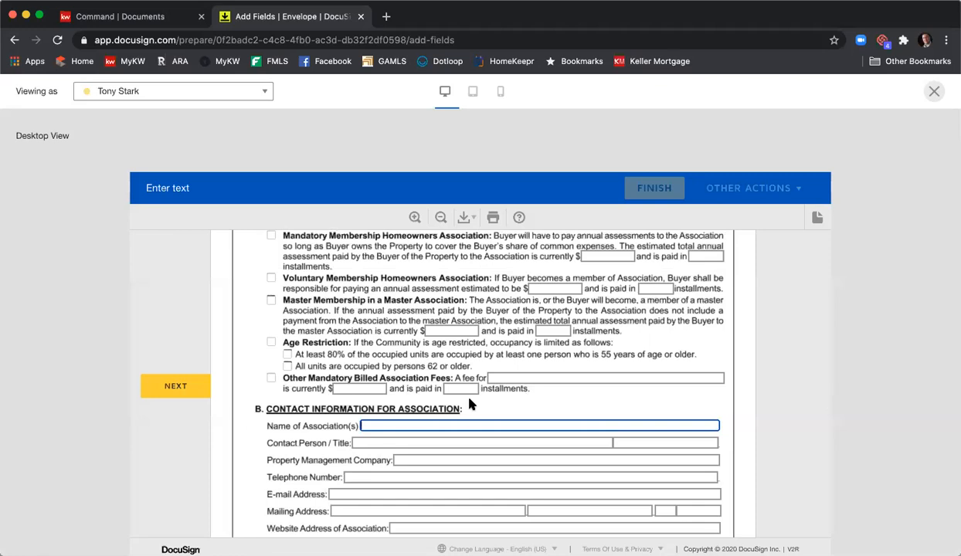
type("HOA Name")
left_click(393, 443)
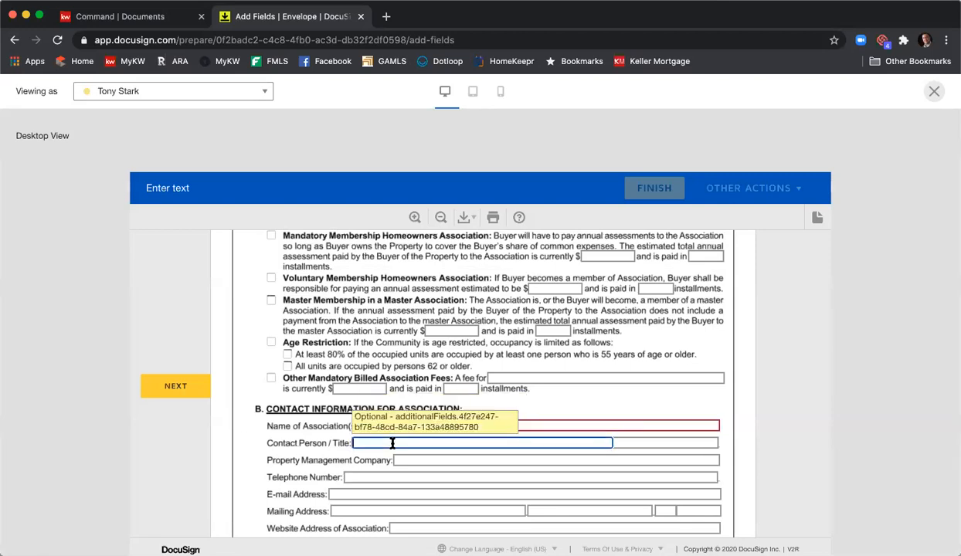
type("Person info")
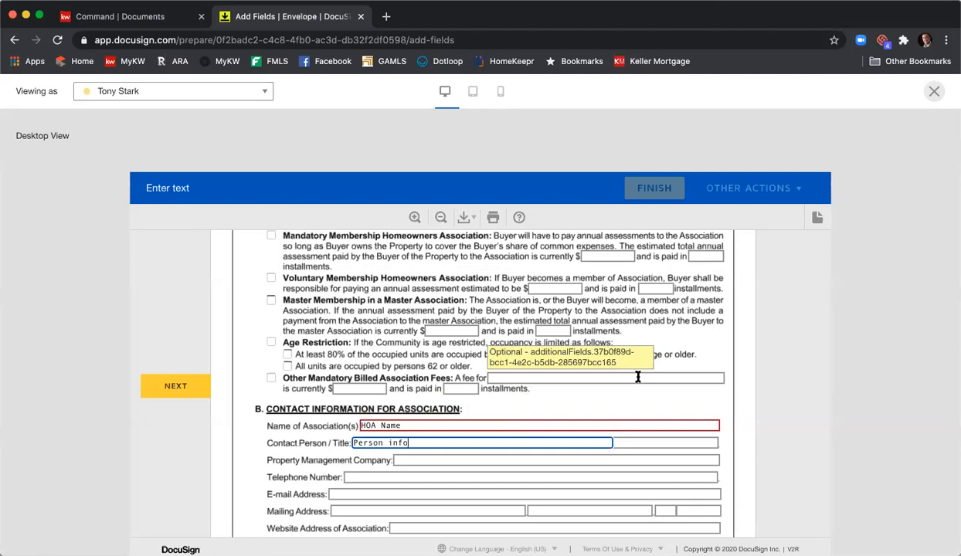
left_click(171, 385)
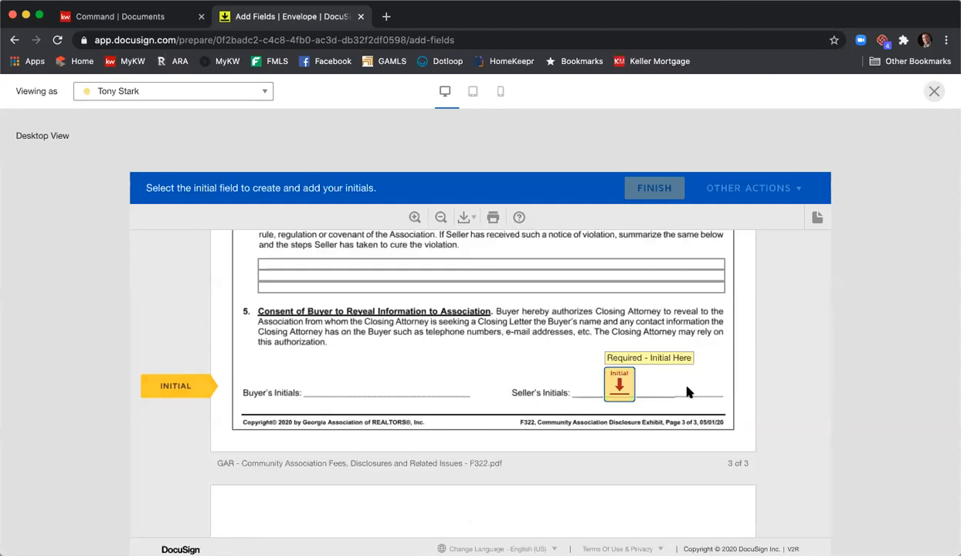
left_click(622, 390)
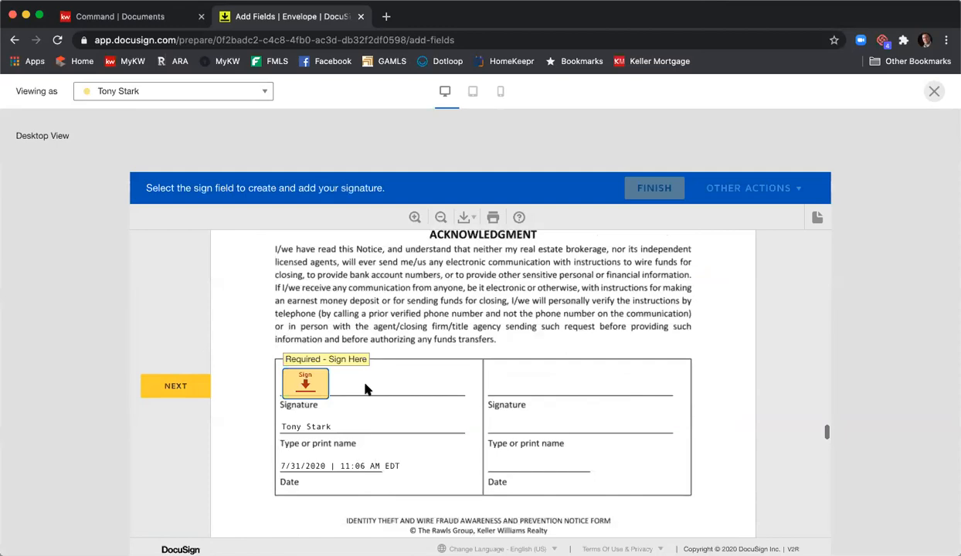
- Sign the first seller's field on the Wire Fraud notice, then initial and sign the Purchase and Sale Agreement within the preview
left_click(313, 392)
left_click(284, 391)
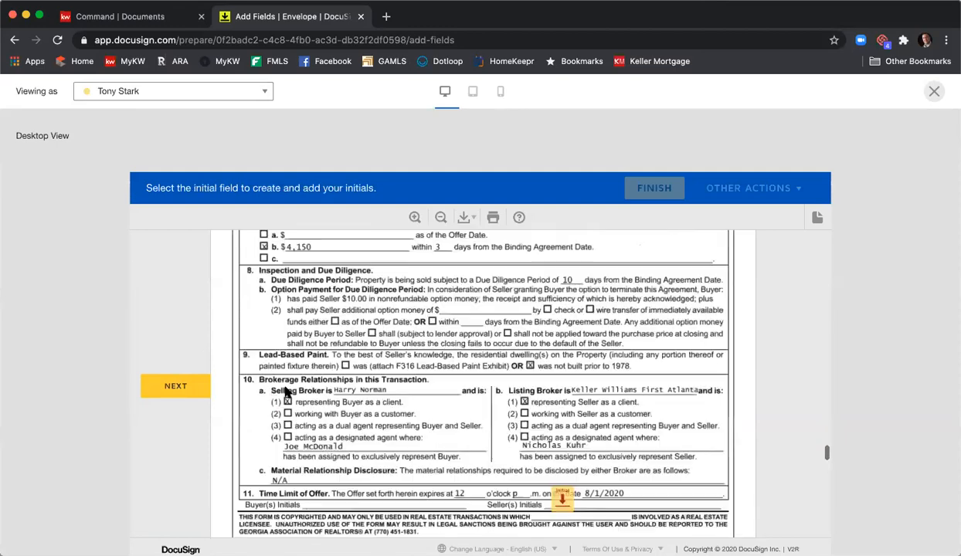
left_click(559, 386)
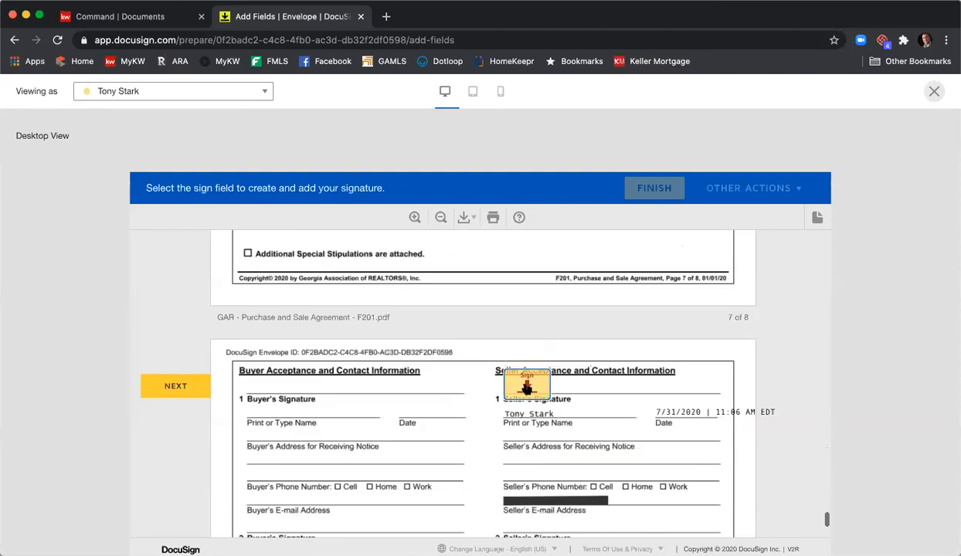
left_click(526, 388)
scroll(688, 369, "down", 2)
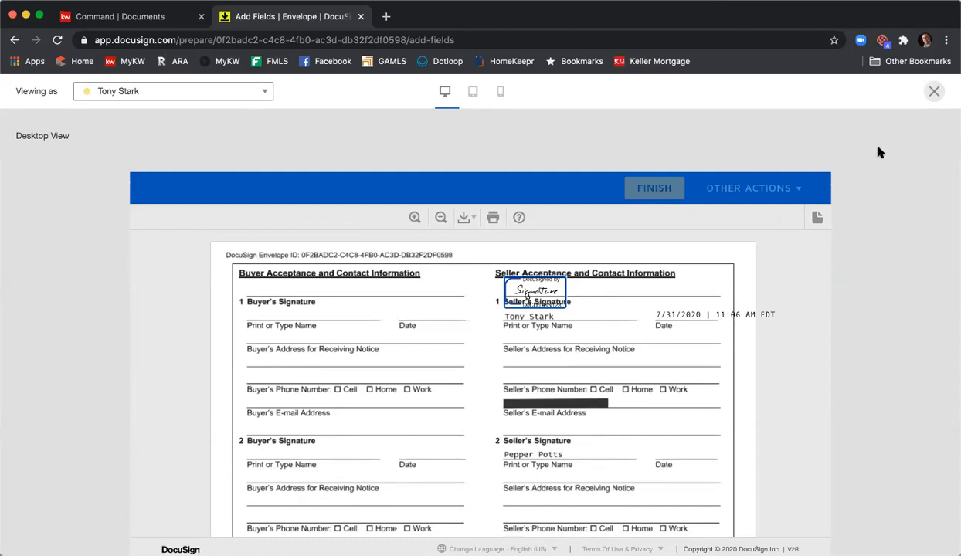
- Close the recipient preview and send the Listing Agreement & PSA envelope to its recipients
left_click(933, 98)
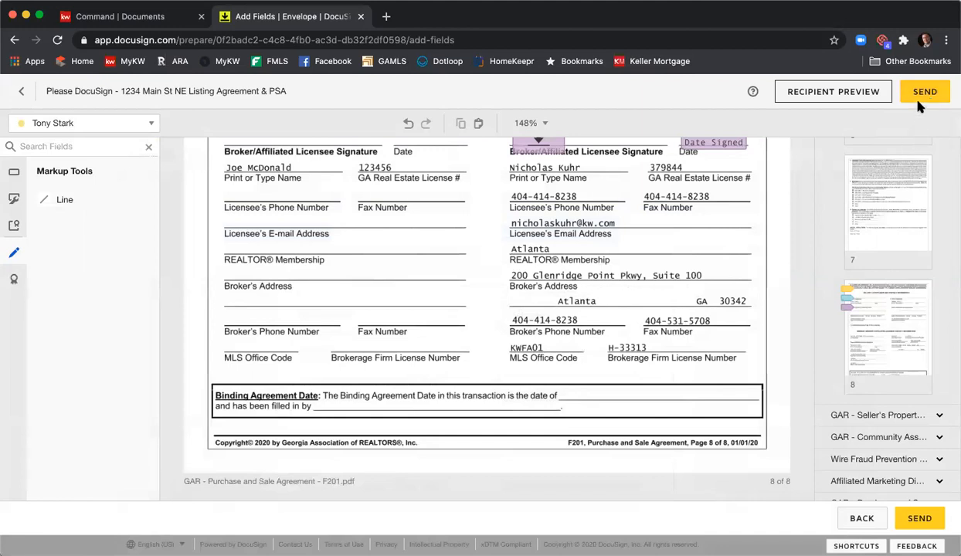
left_click(918, 98)
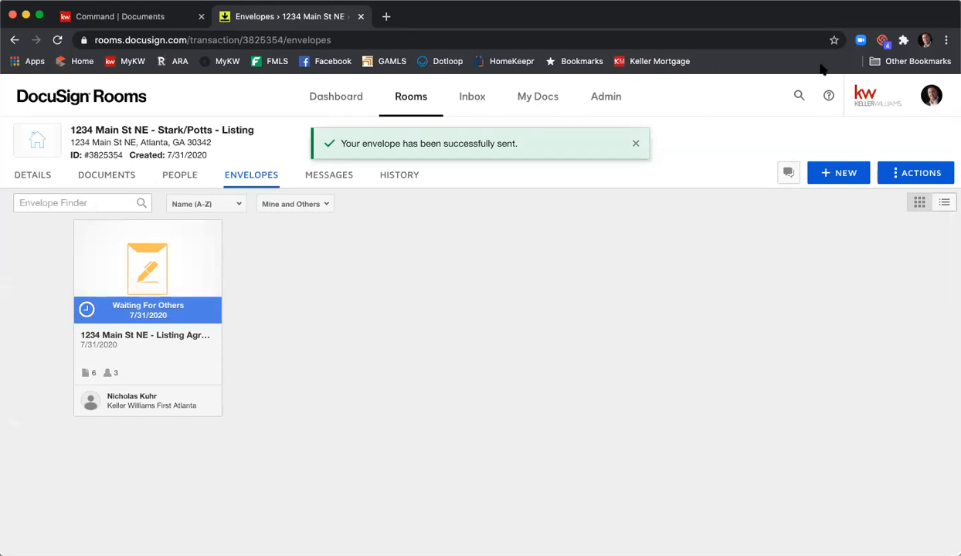
- Open Gmail in a new browser tab and switch to the mailbox of the first seller's account
left_click(387, 18)
type("gmail")
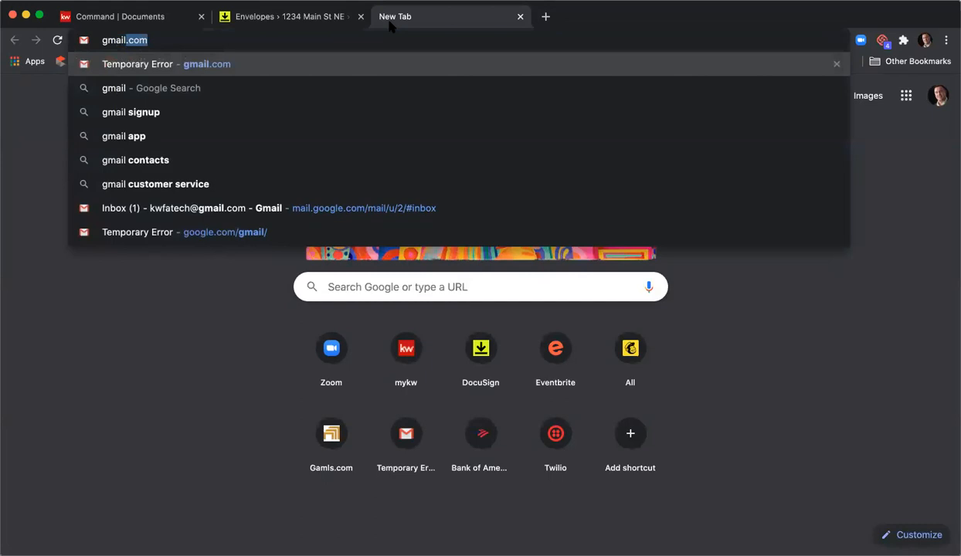
key("Return")
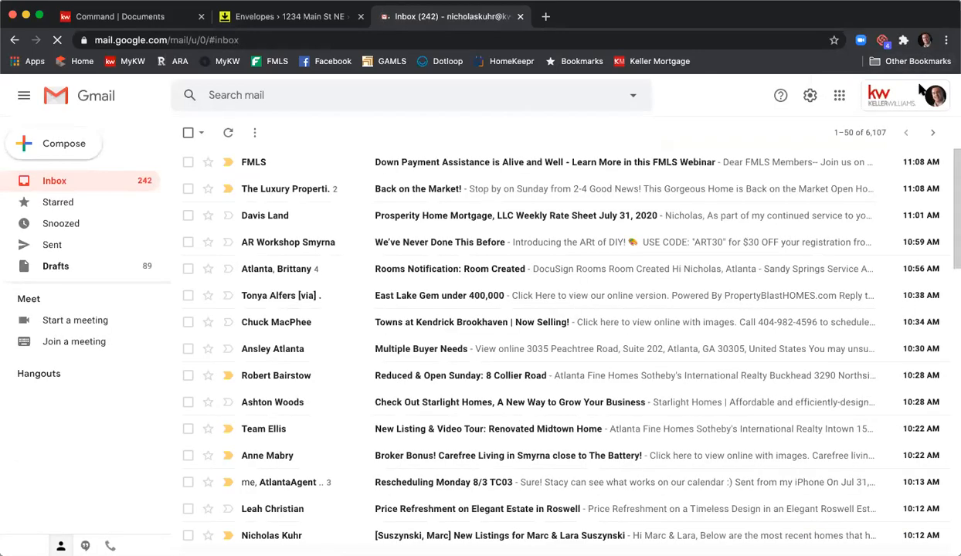
left_click(924, 95)
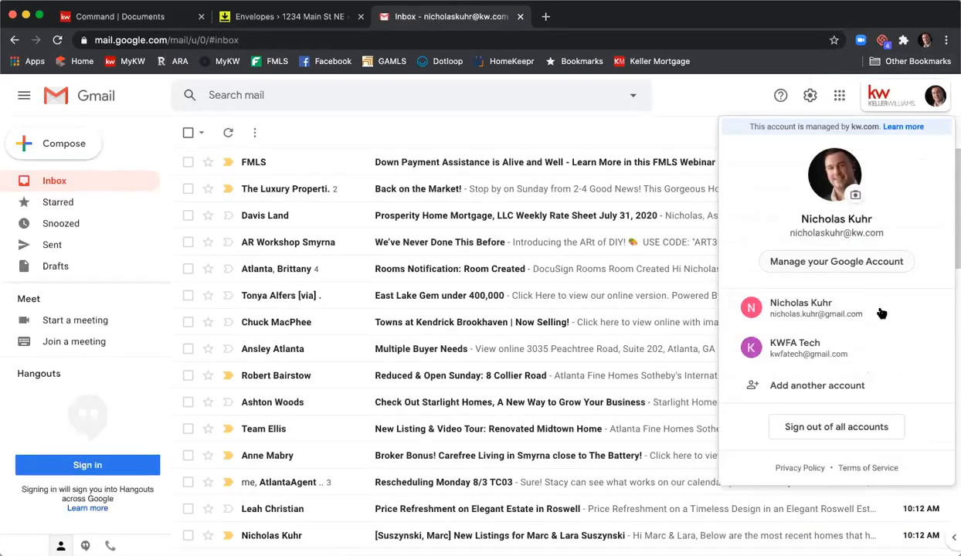
left_click(855, 344)
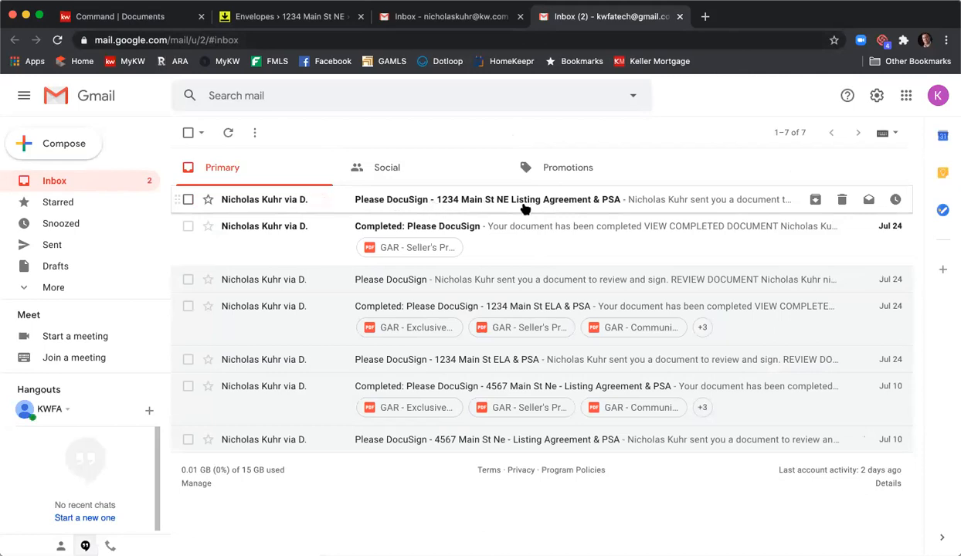
- Read the newest "Please DocuSign" email for the Listing Agreement & PSA and open its documents for review
left_click(525, 202)
scroll(313, 342, "down", 2)
scroll(308, 340, "up", 1)
scroll(303, 340, "down", 2)
scroll(302, 341, "up", 2)
scroll(302, 342, "down", 5)
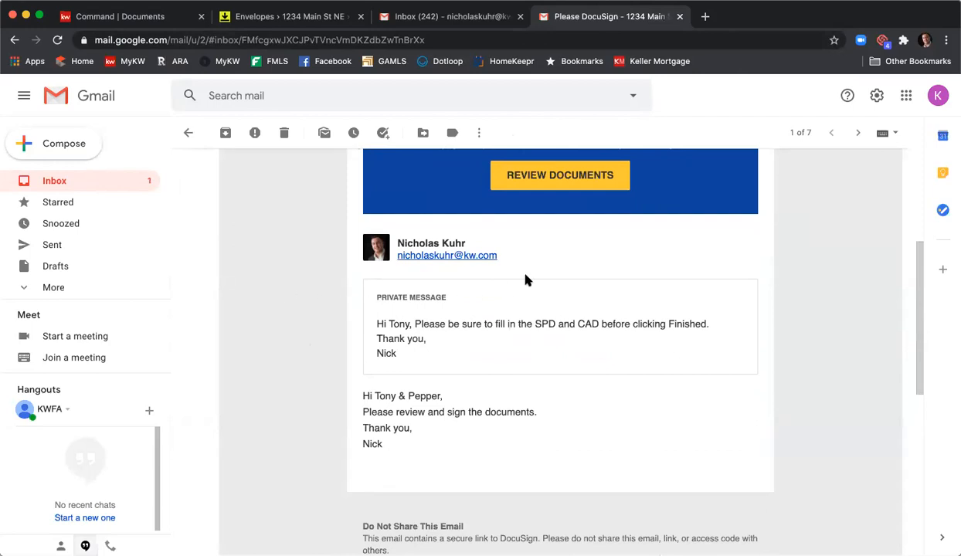
scroll(527, 274, "up", 2)
left_click(527, 247)
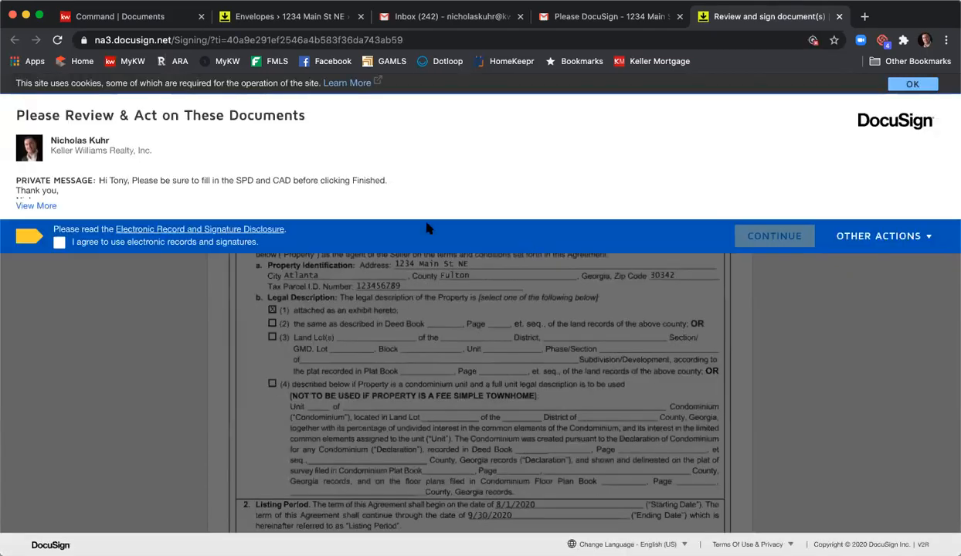
- Agree to electronic records and signatures, and adopt the default signature on the Exclusive Seller Listing Agreement's first seller field
left_click(59, 242)
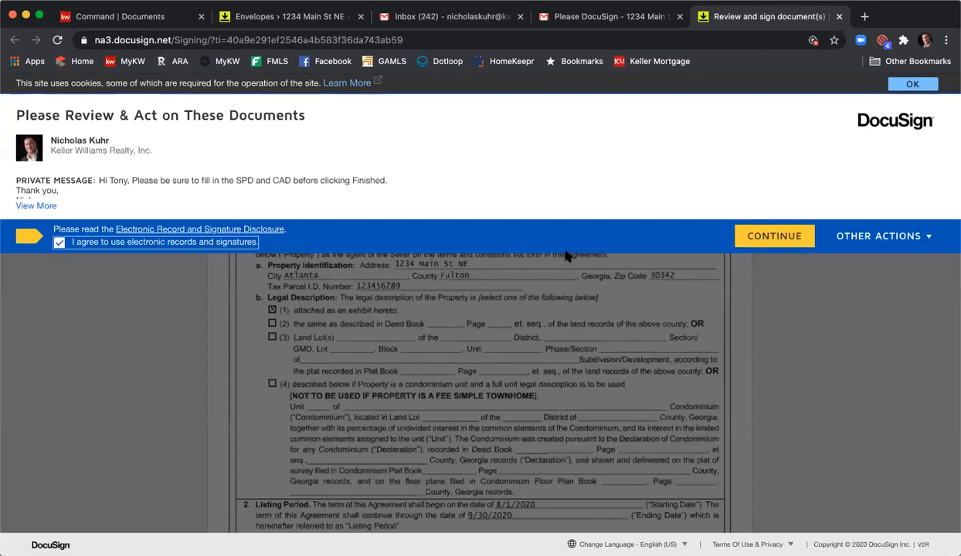
left_click(774, 236)
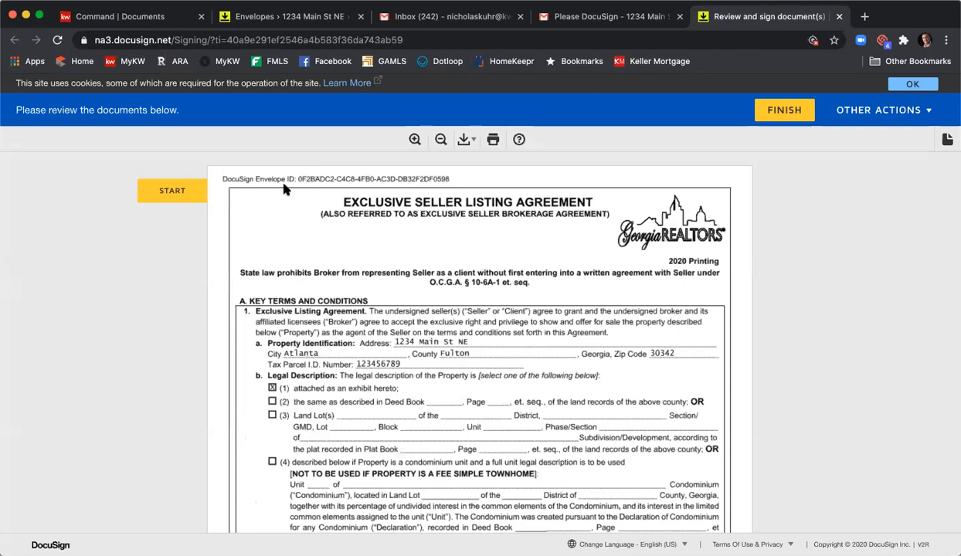
left_click(198, 191)
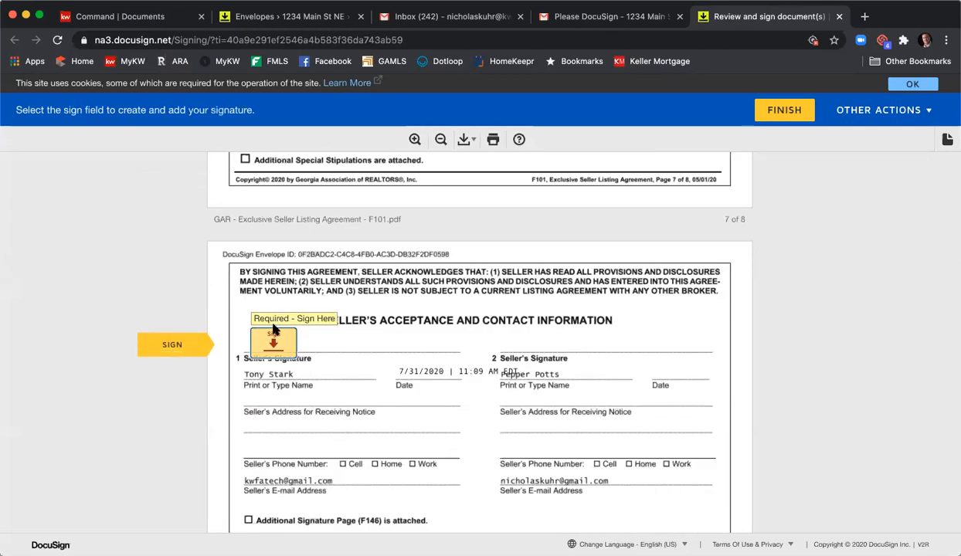
left_click(271, 340)
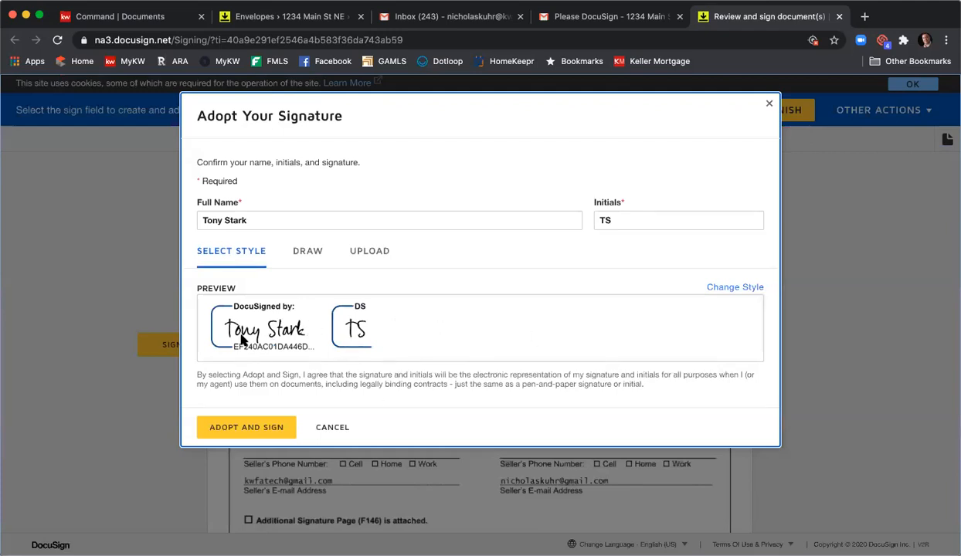
left_click(234, 430)
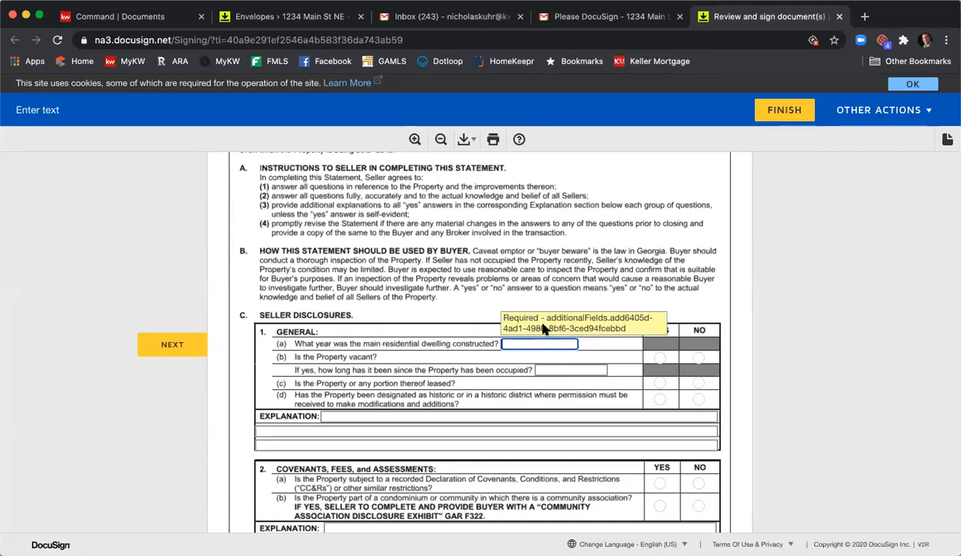
- Fill the General disclosures with construction year 2000, vacant, leased and historic all No, and "Info" on the explanation lines
type("2000")
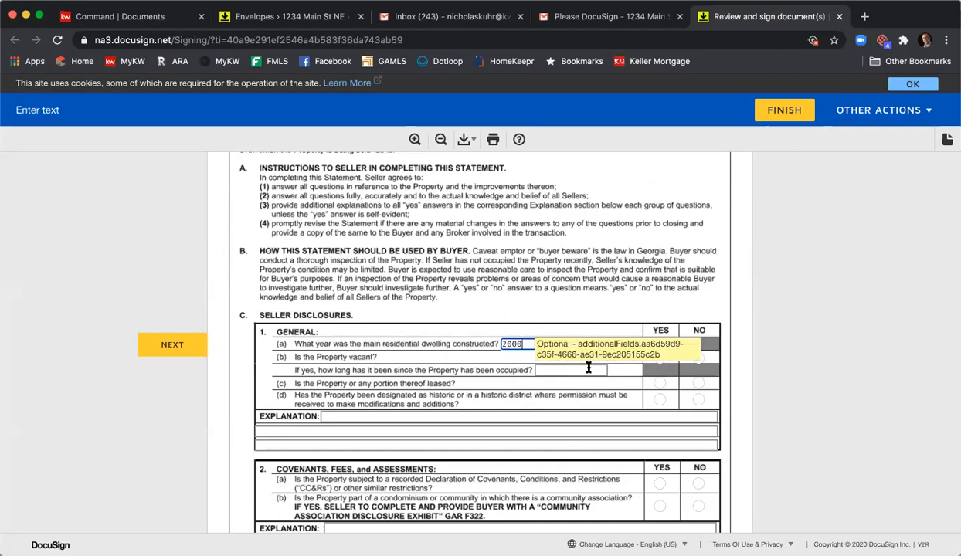
left_click(700, 360)
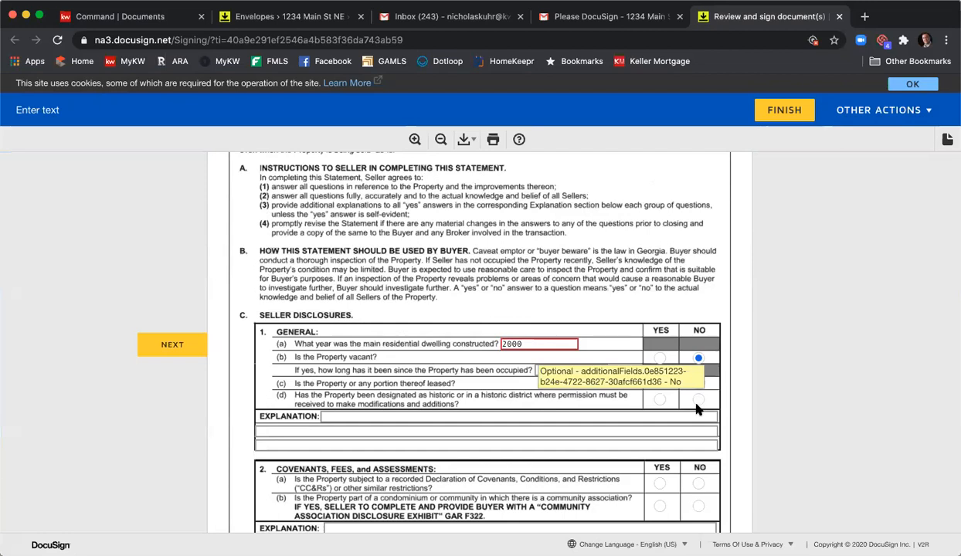
left_click(697, 400)
left_click(688, 406)
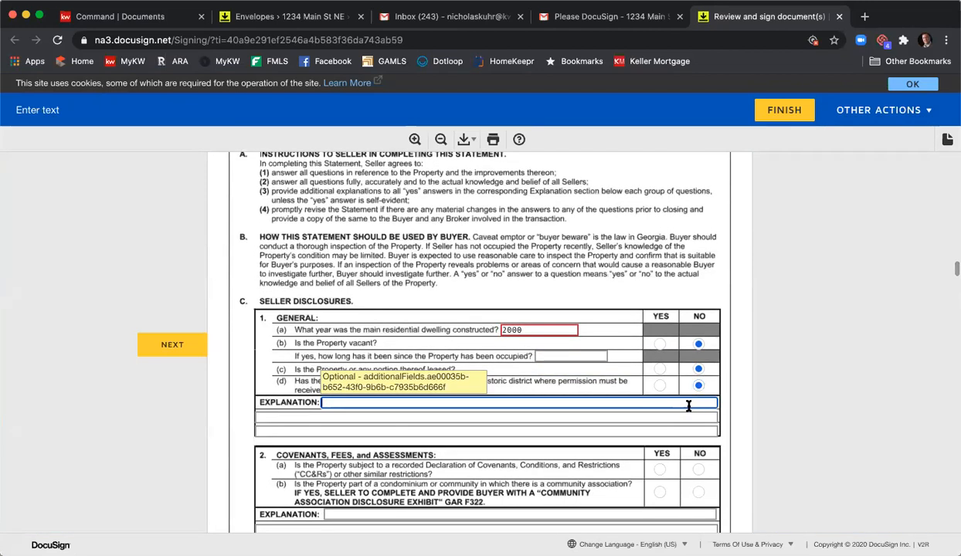
type("Info")
key("Tab")
type("info")
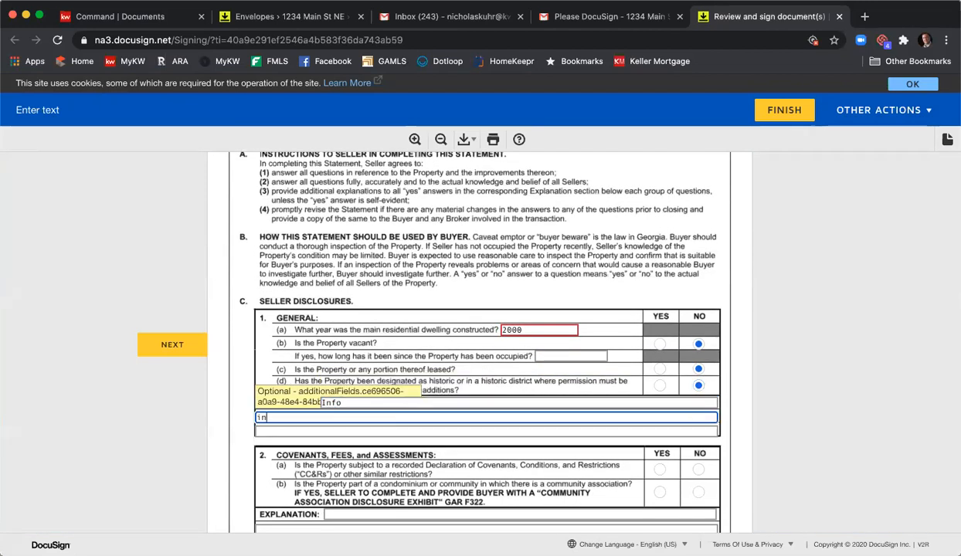
key("Tab")
type("info")
- Answer Yes to recorded covenants and community association, and No to the pre-1978 lead-based paint question
scroll(632, 391, "down", 3)
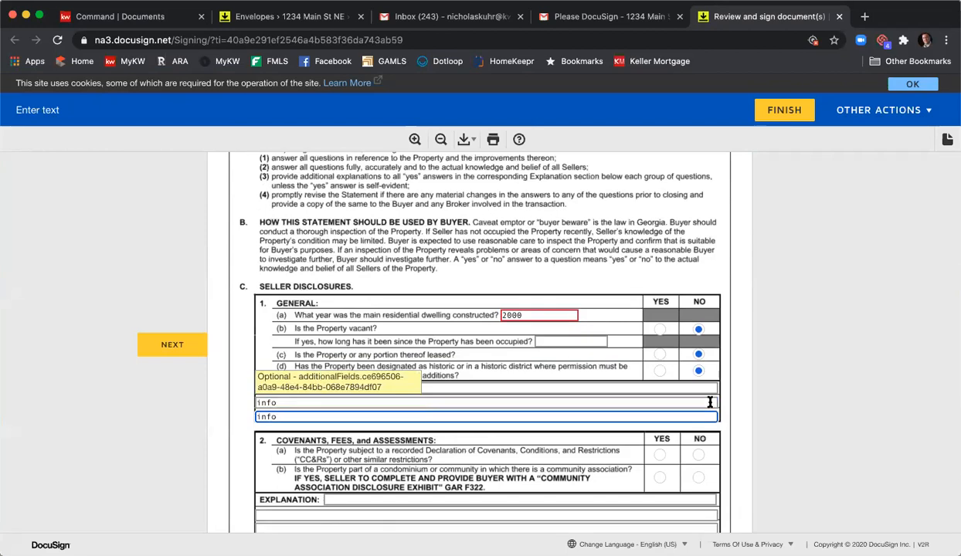
left_click(659, 399)
left_click(659, 421)
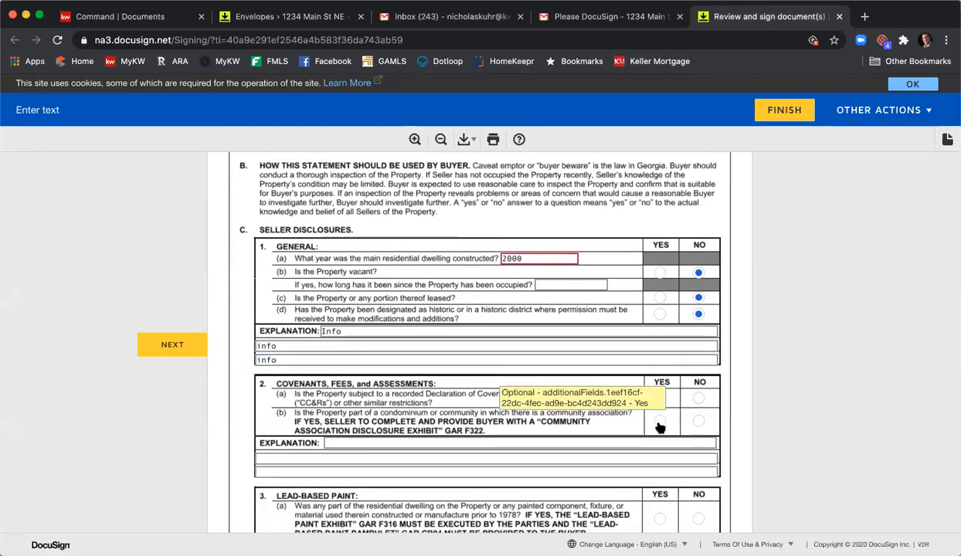
scroll(540, 432, "down", 4)
left_click(698, 420)
- Answer the structural items and alterations questions (a) to (h) alternately Yes and No, starting with Yes for foundation settling
scroll(679, 417, "down", 5)
scroll(660, 394, "down", 3)
left_click(666, 380)
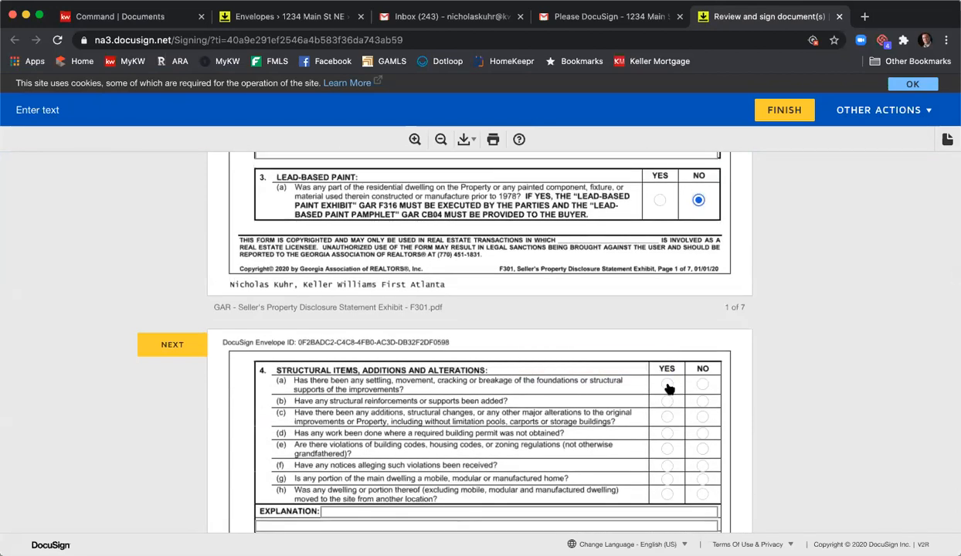
left_click(701, 401)
left_click(701, 432)
left_click(702, 466)
left_click(667, 480)
left_click(702, 495)
- Enter "Type in info" on the structural section's first explanation line and "info" on its three remaining lines
scroll(671, 381, "down", 4)
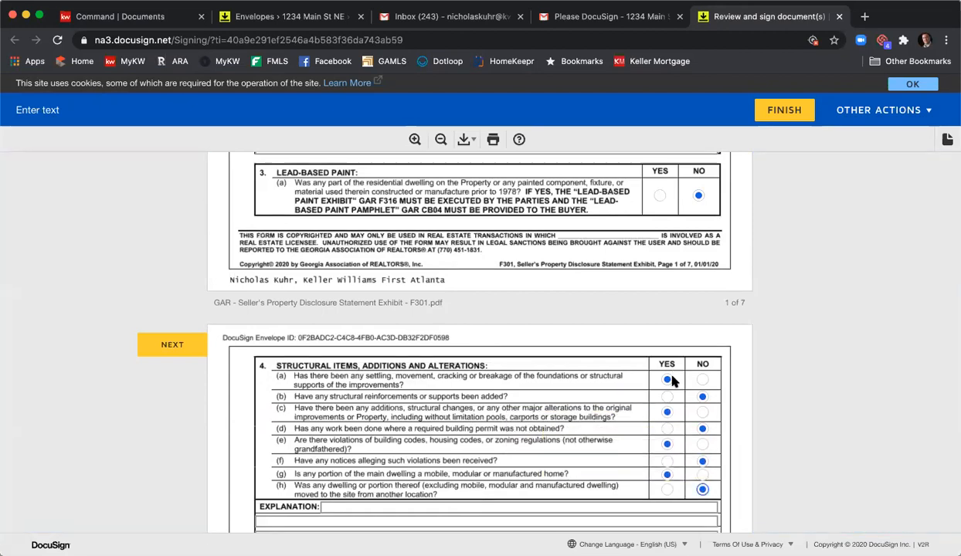
left_click(461, 356)
type("Ty")
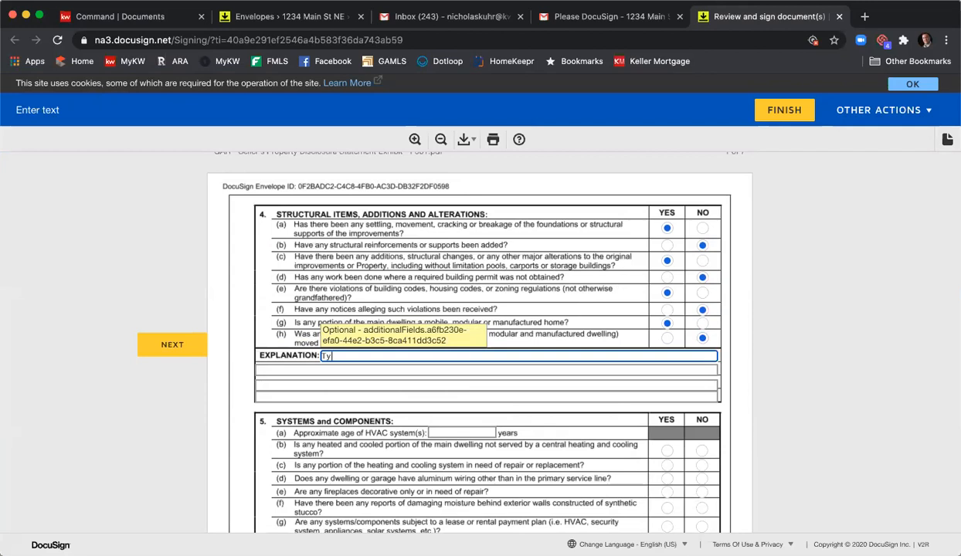
type("pe in info")
key("Tab")
type("info")
key("Tab")
type("in")
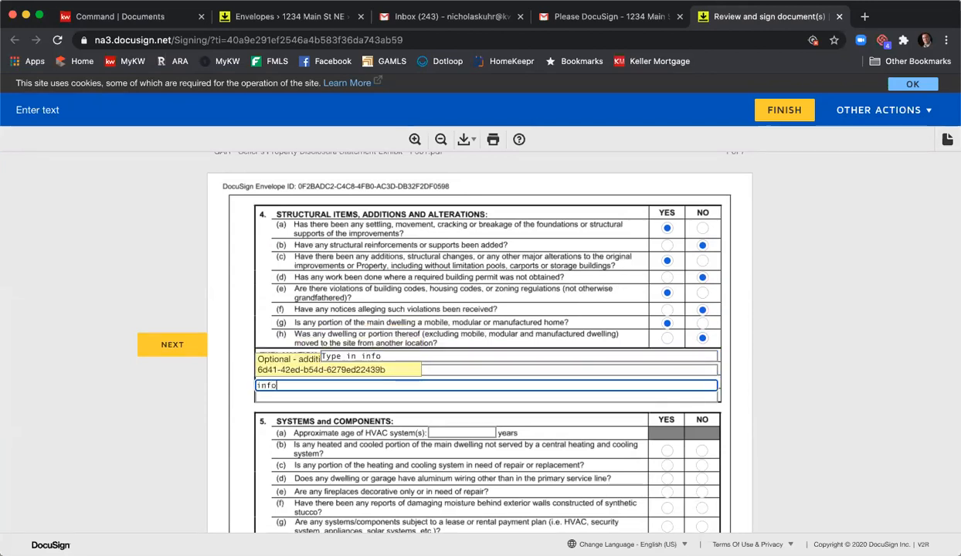
key("Tab")
type("fino")
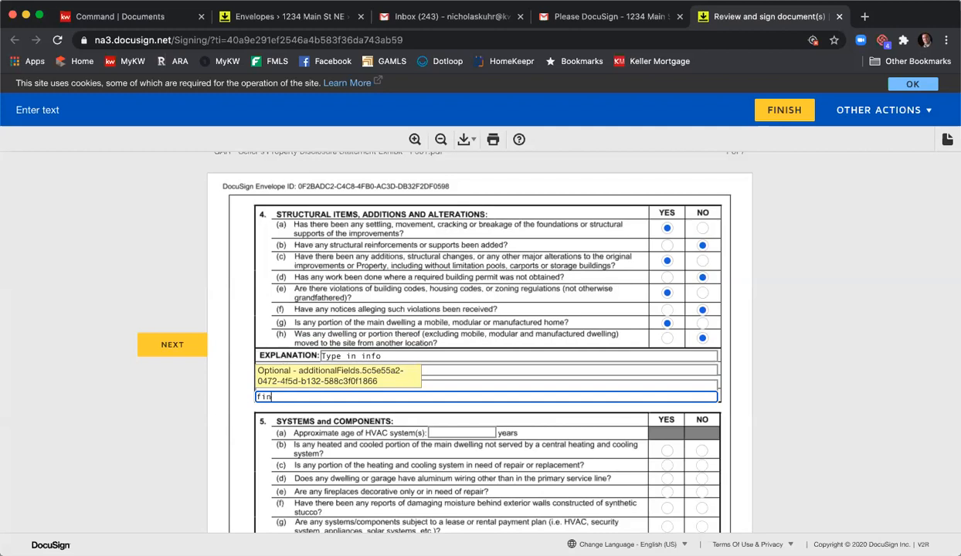
- Set the HVAC age to 8 years and answer systems questions (b) to (g) Yes, No, Yes, No, Yes, No
key("Tab")
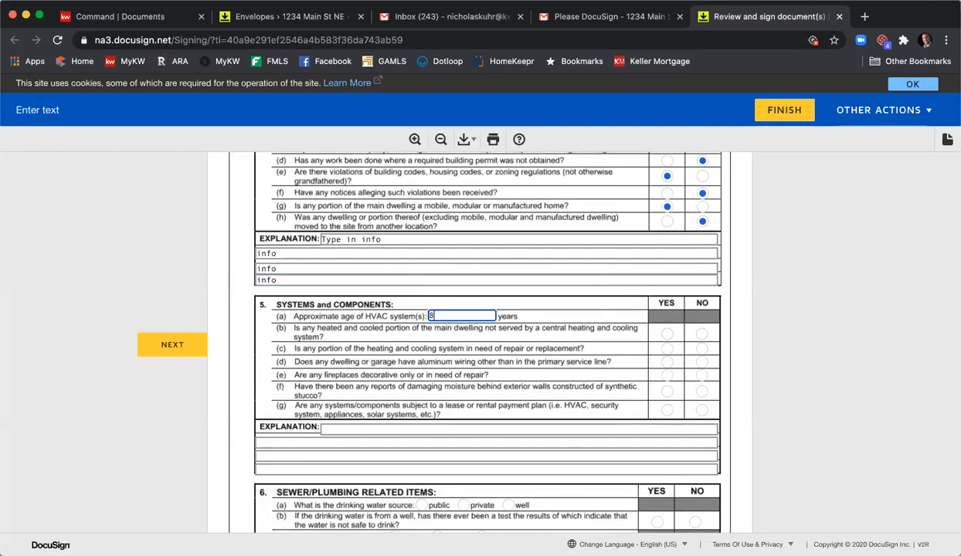
type("8")
left_click(667, 334)
left_click(702, 348)
left_click(667, 362)
left_click(701, 375)
left_click(702, 391)
left_click(701, 410)
- Answer the sewer and plumbing questions with public drinking water, unsafe well test No, sewage pump Yes, septic service Yes and leaks No
scroll(649, 383, "down", 5)
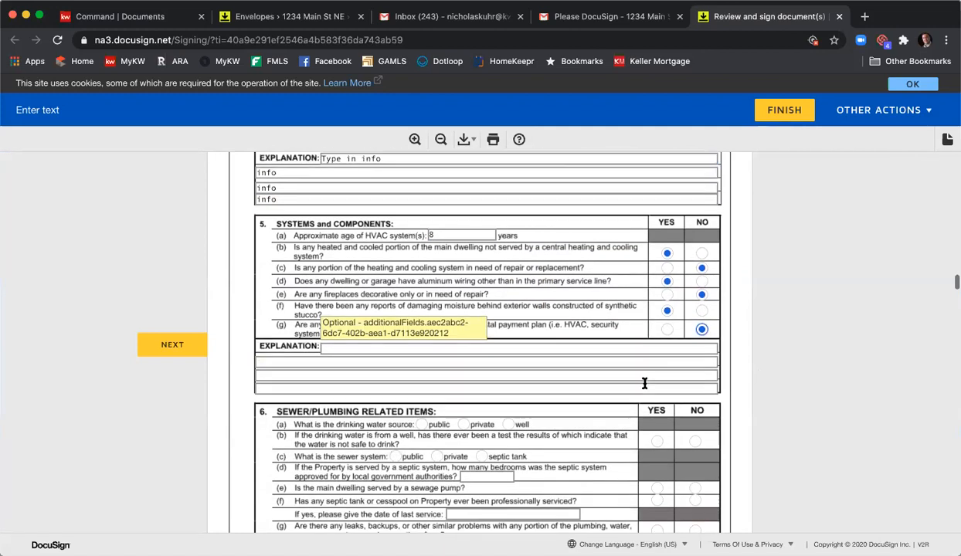
left_click(421, 295)
left_click(694, 312)
left_click(656, 359)
left_click(656, 372)
left_click(695, 400)
left_click(657, 417)
left_click(656, 431)
- Skip the remaining optional disclosures and sign the first seller's signature field on the Seller's Property Disclosure Statement
scroll(615, 328, "down", 2)
scroll(615, 329, "down", 9)
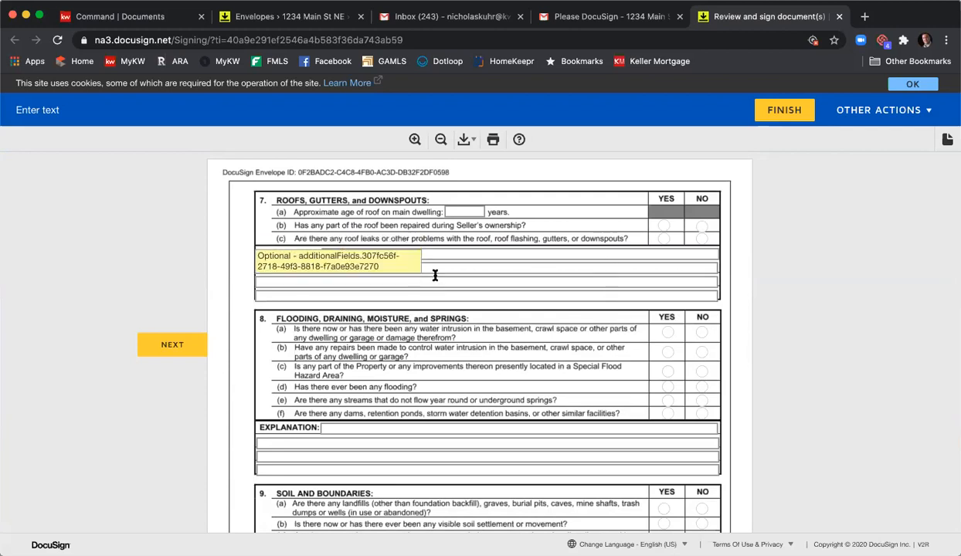
left_click(184, 342)
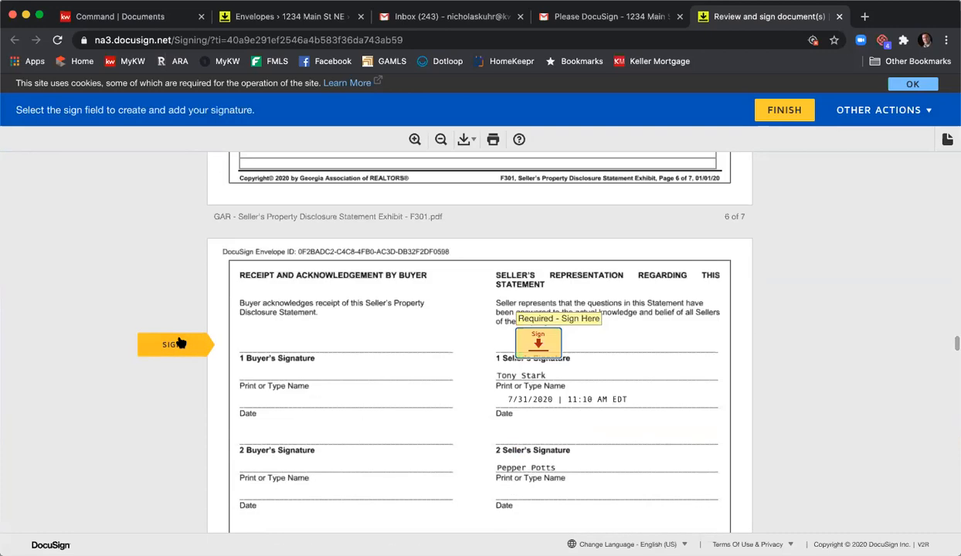
left_click(536, 345)
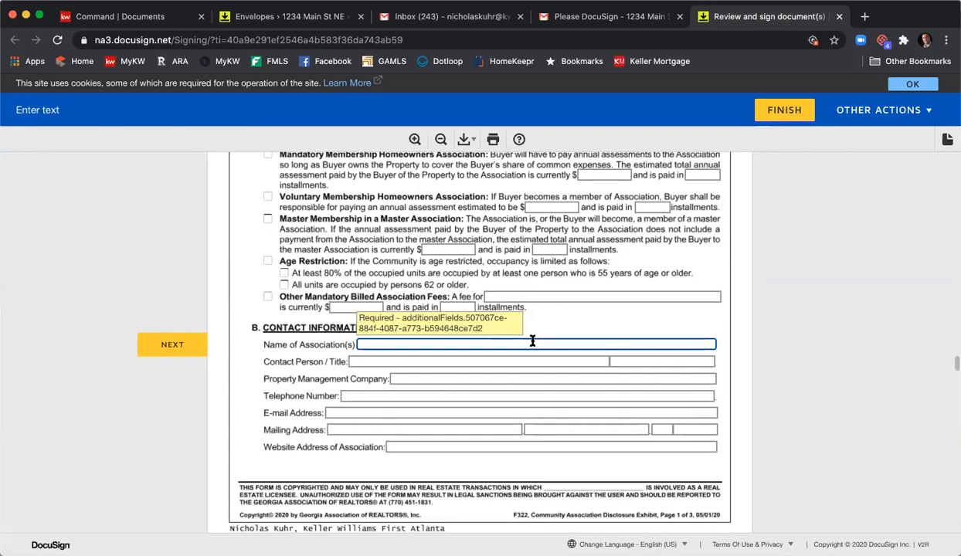
- Name the association "HOA Name" and select Mandatory Membership Homeowners Association with a $1000 annual assessment paid in 2 installments
scroll(407, 334, "up", 3)
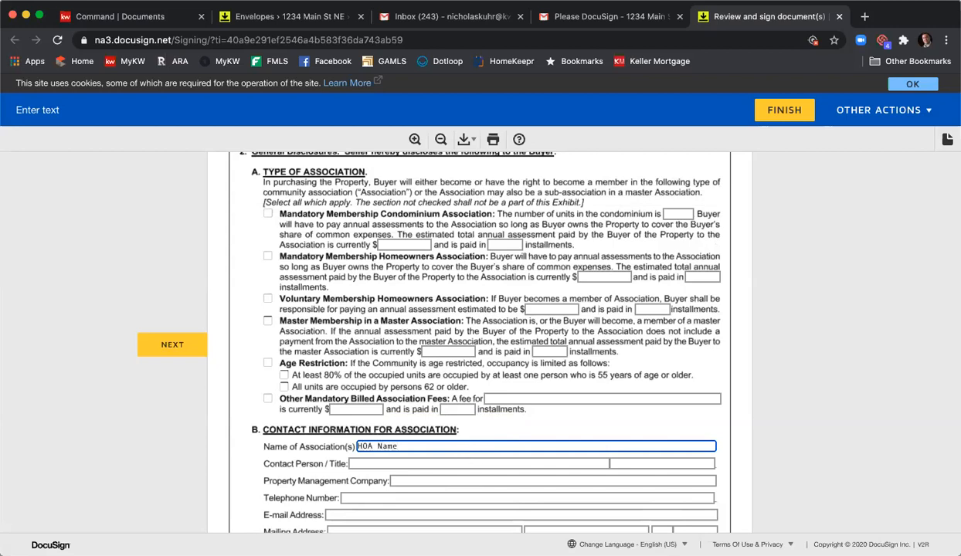
left_click(267, 257)
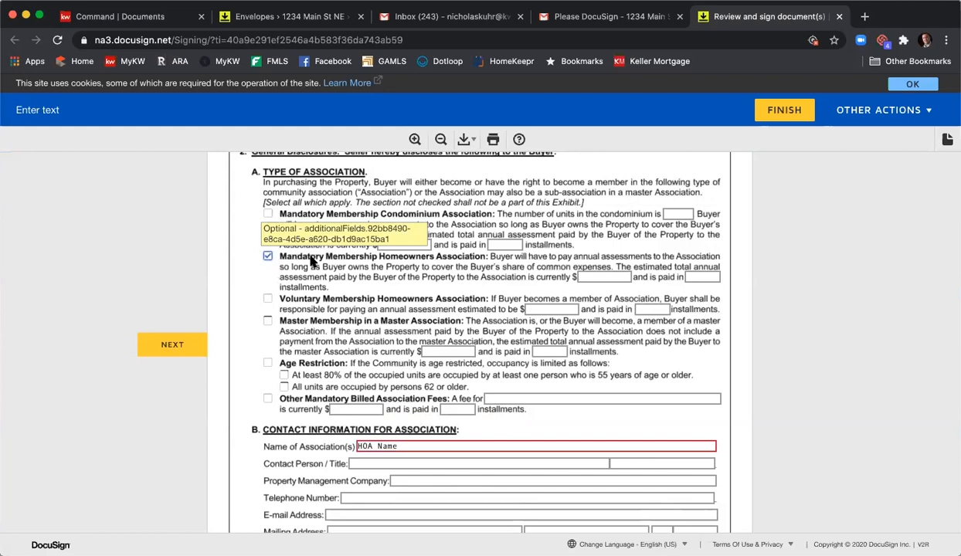
left_click(609, 278)
type("1000")
key("Tab")
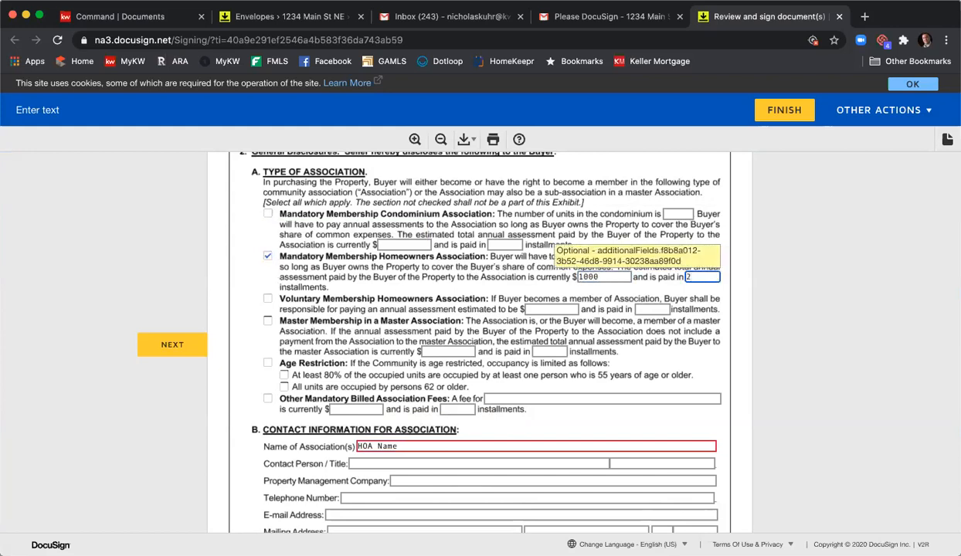
- Enter "Name of person" as the association's contact person and "Company" as its property management company
scroll(448, 296, "down", 5)
left_click(394, 281)
type("Name ")
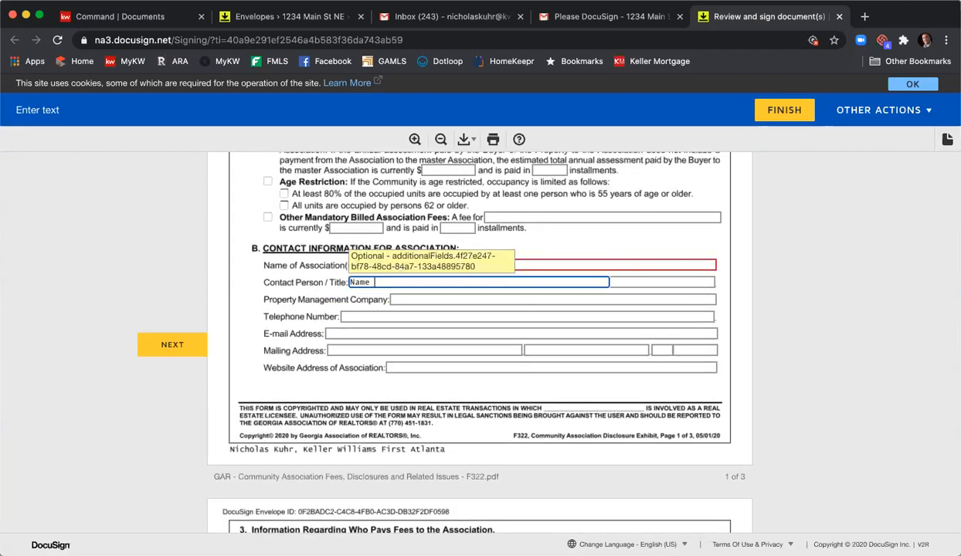
type("of person")
key("Tab")
key("Tab")
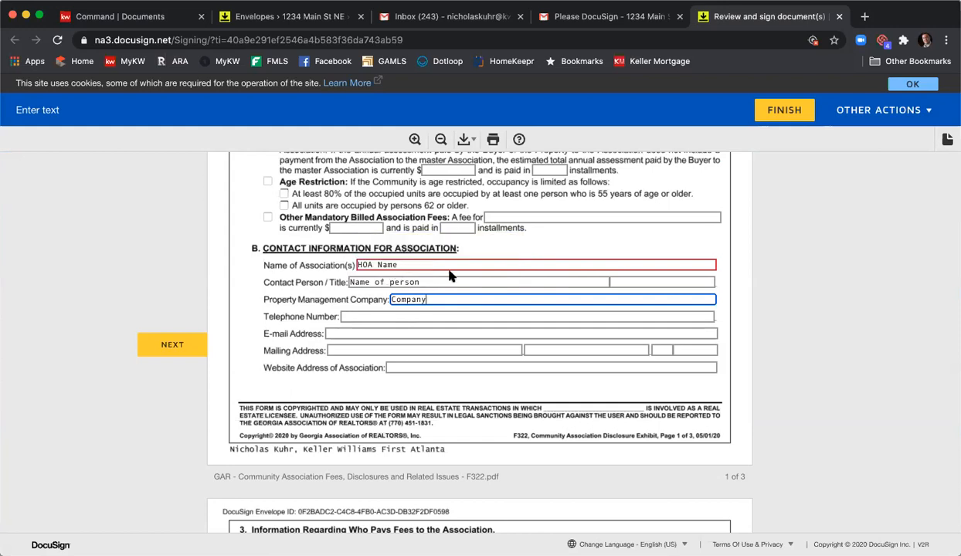
scroll(371, 317, "down", 3)
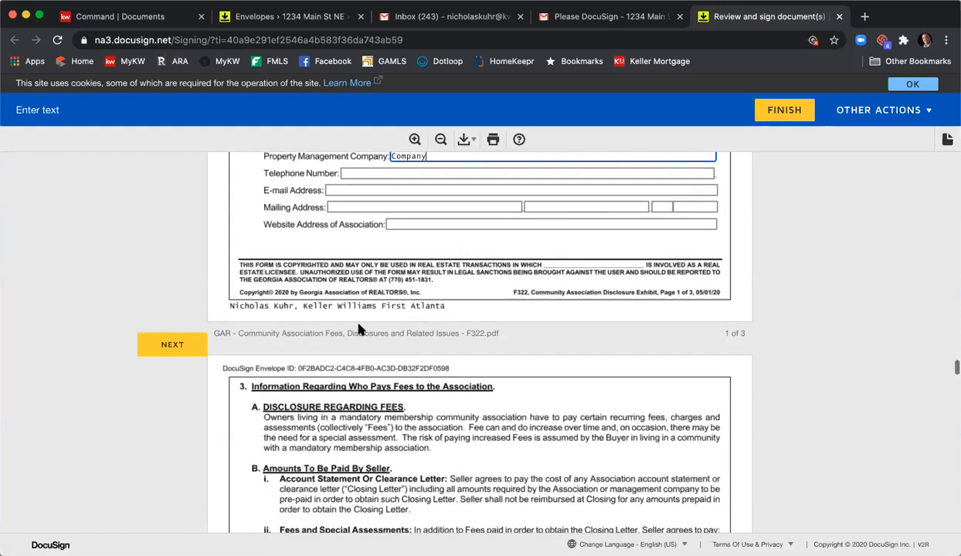
- Select Common Area Maintenance, Pool, Tennis, Clubhouse, Playground and Common Area Insurance as items covered by the association assessment
left_click(173, 348)
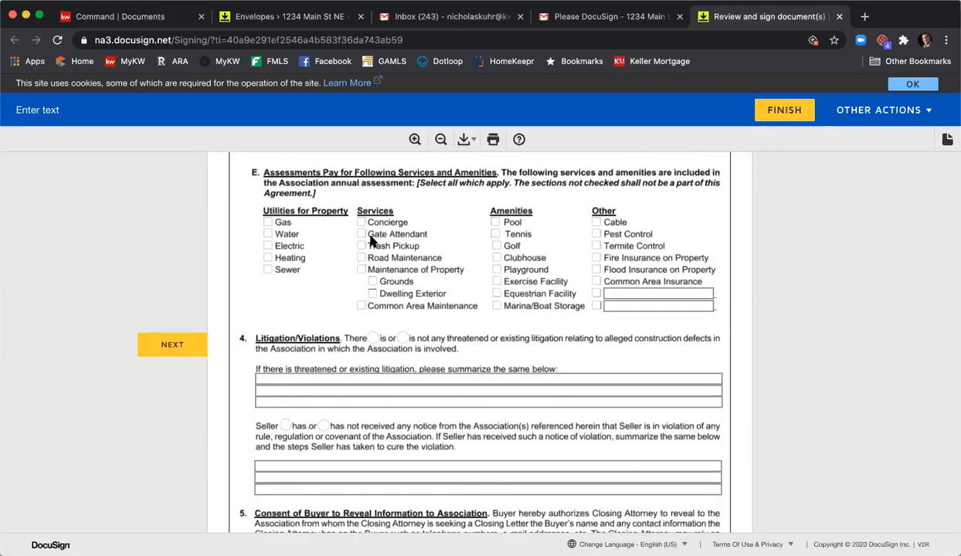
left_click(360, 306)
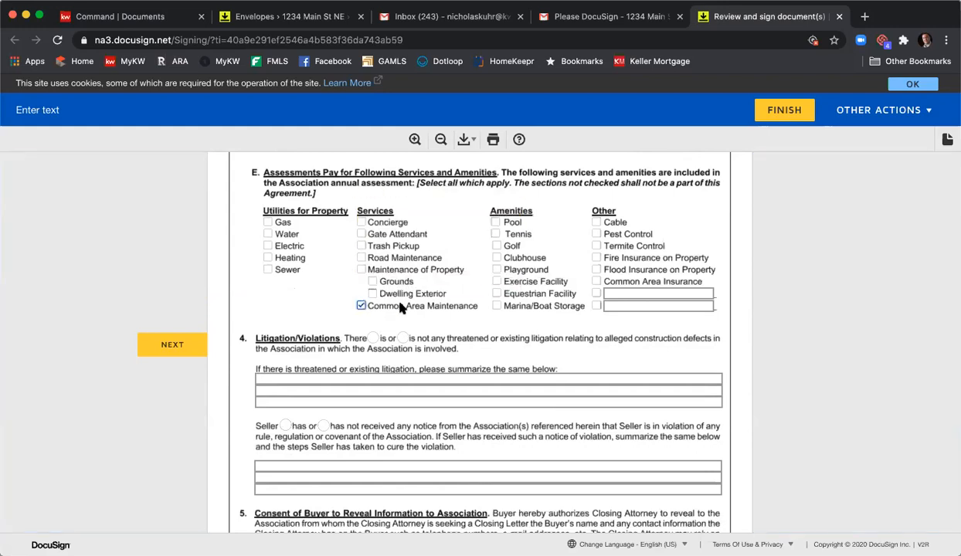
left_click(495, 223)
left_click(495, 234)
left_click(496, 258)
left_click(497, 269)
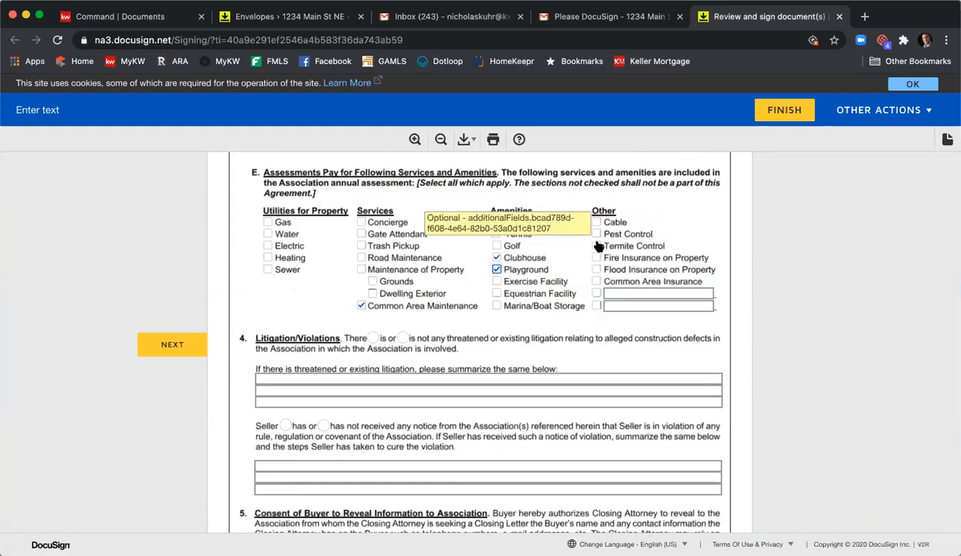
left_click(597, 281)
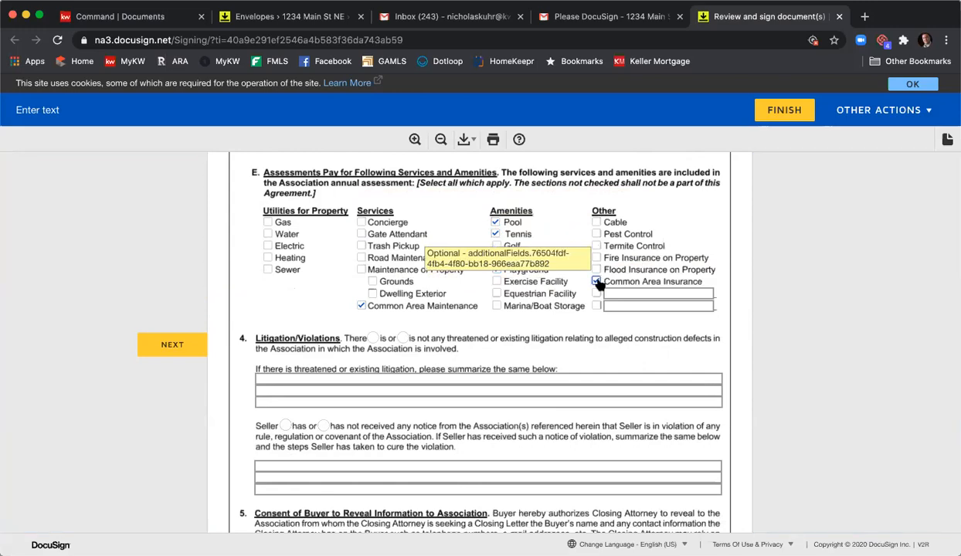
- Initial the Community Association exhibit and page 1 of the Purchase and Sale Agreement, and sign the wire fraud notice as first seller
scroll(533, 281, "down", 5)
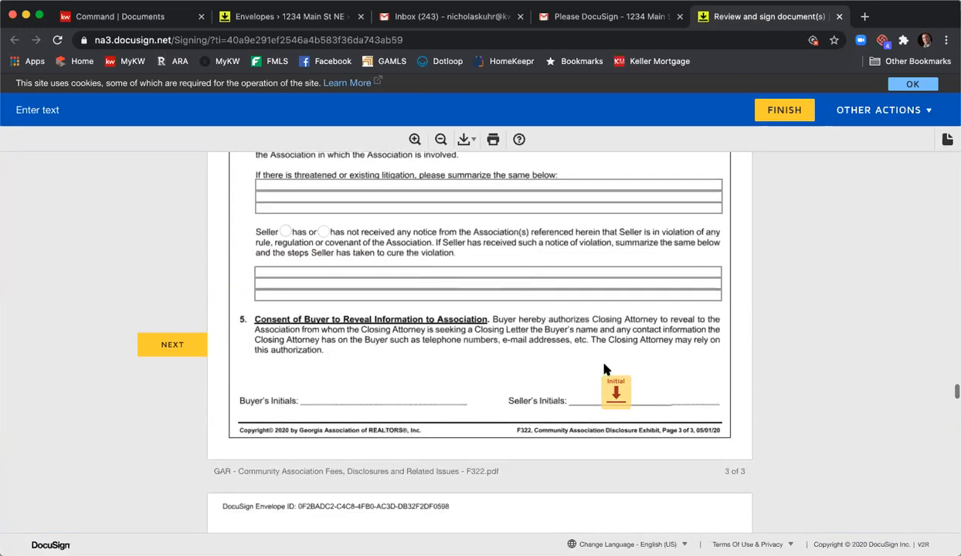
left_click(626, 396)
left_click(279, 341)
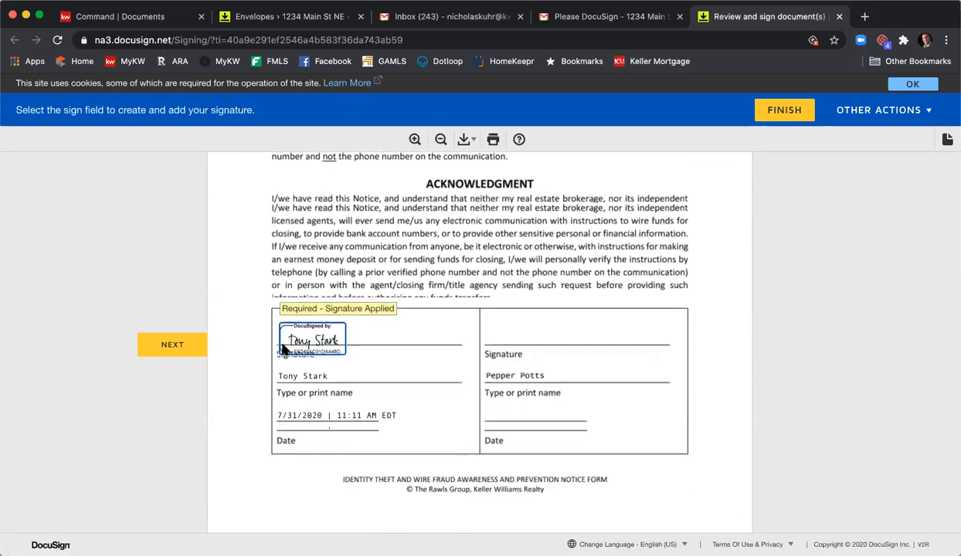
left_click(265, 345)
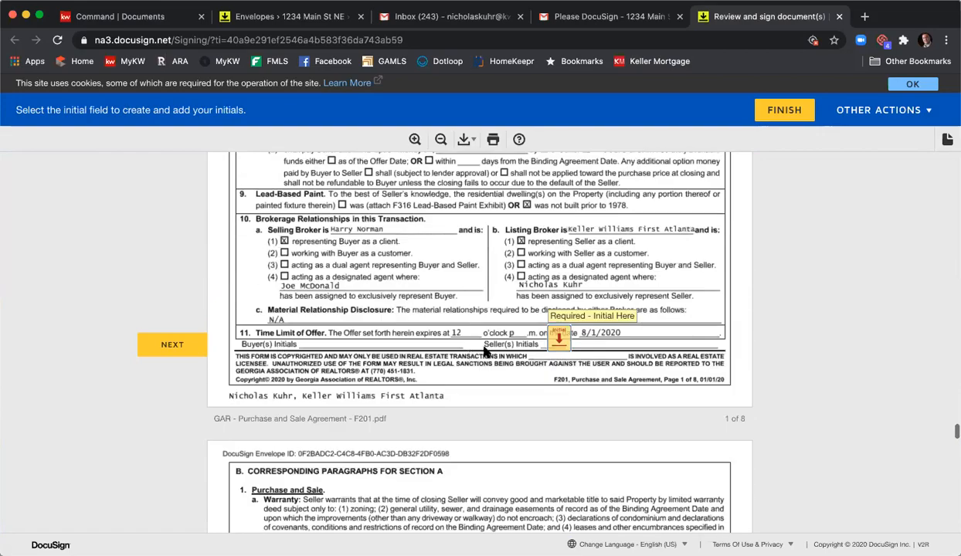
left_click(549, 342)
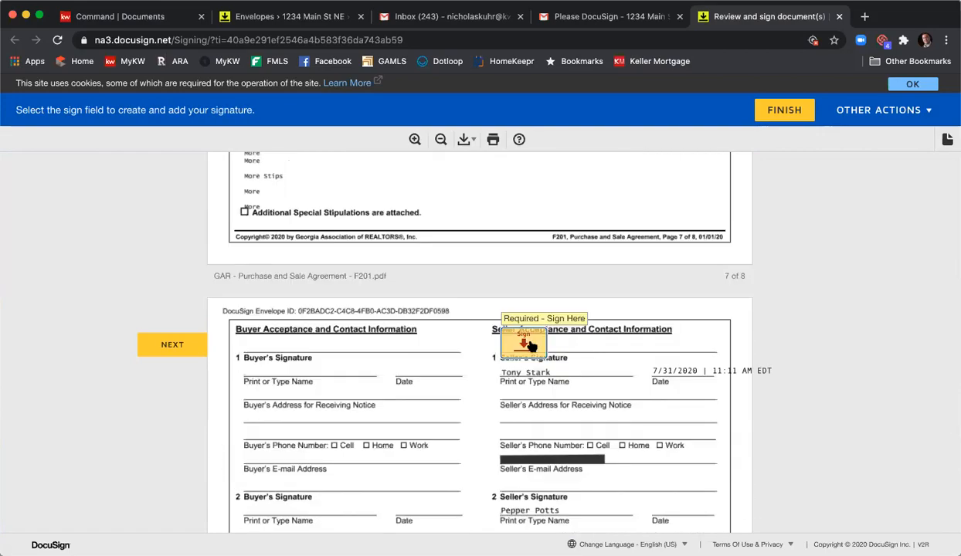
- Review the special stipulations and sign the first seller's signature field on the Purchase and Sale Agreement
scroll(528, 345, "up", 4)
scroll(463, 332, "down", 3)
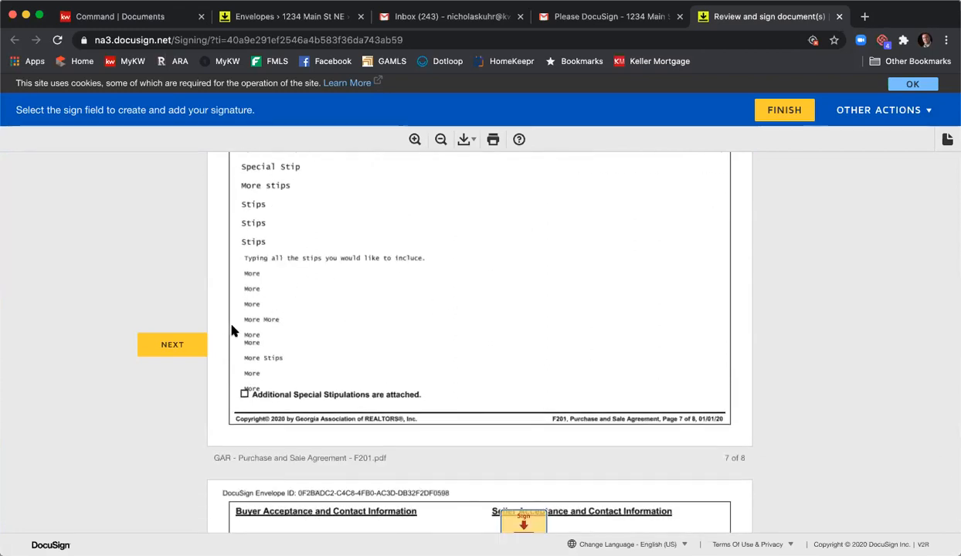
scroll(361, 328, "down", 2)
scroll(464, 366, "down", 2)
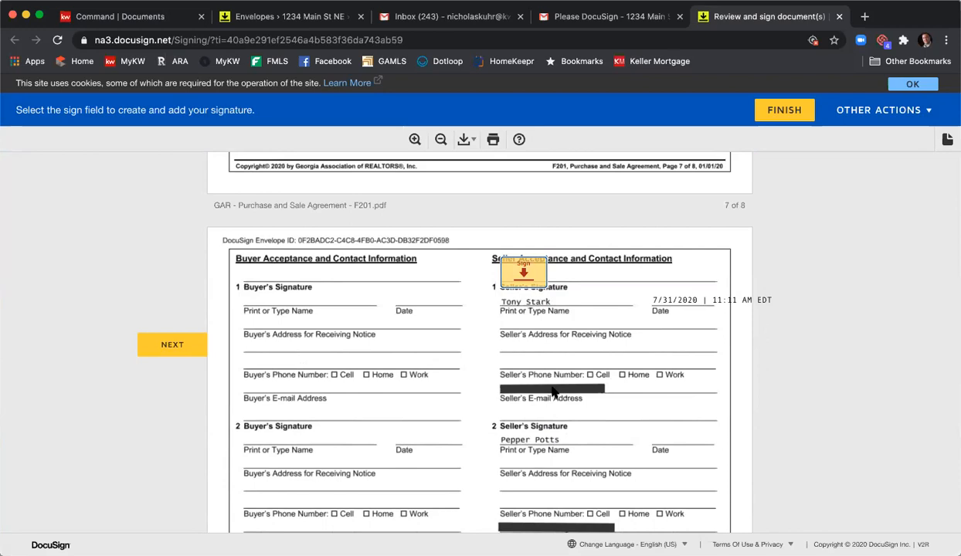
left_click(528, 282)
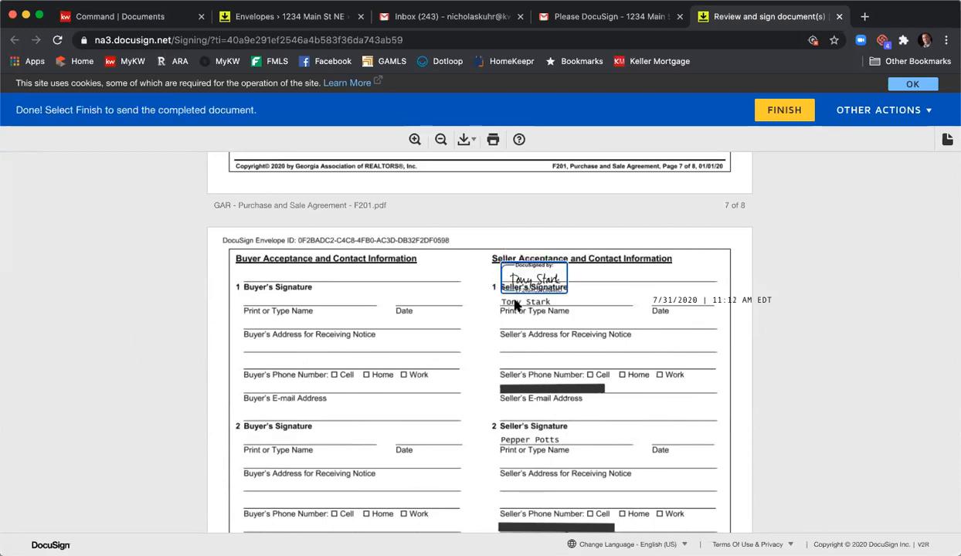
- Finish the first seller's signing, decline the free DocuSign account offer and close the signing page
scroll(607, 239, "down", 2)
scroll(607, 293, "down", 5)
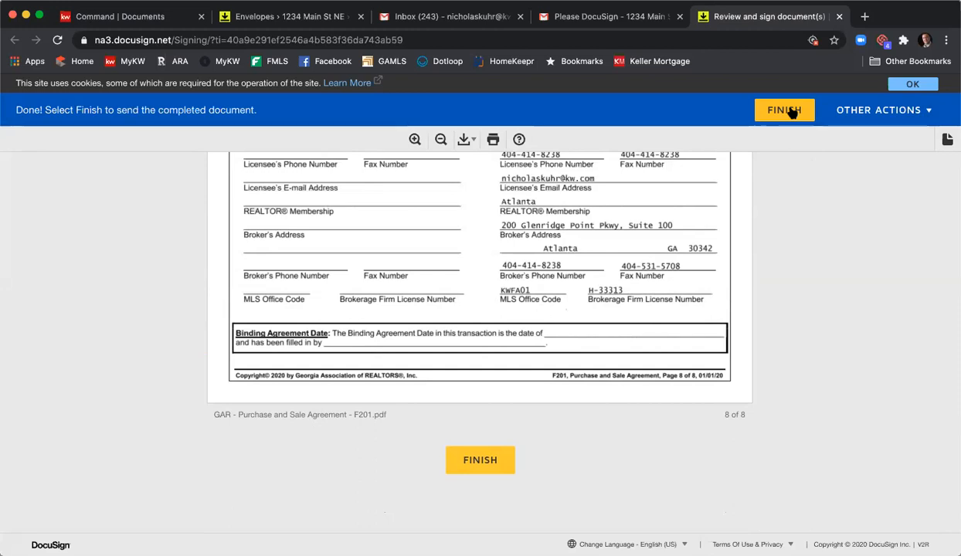
left_click(789, 112)
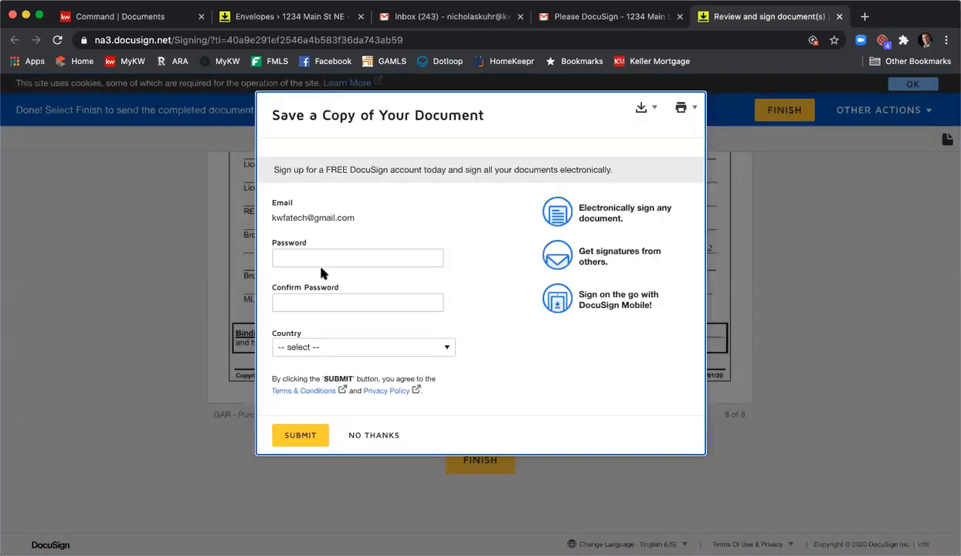
left_click(373, 436)
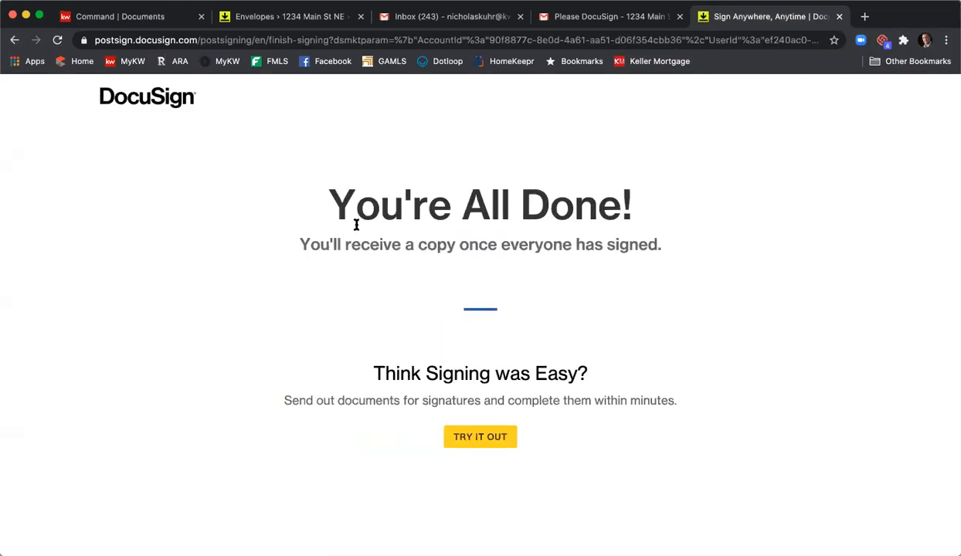
left_click(839, 17)
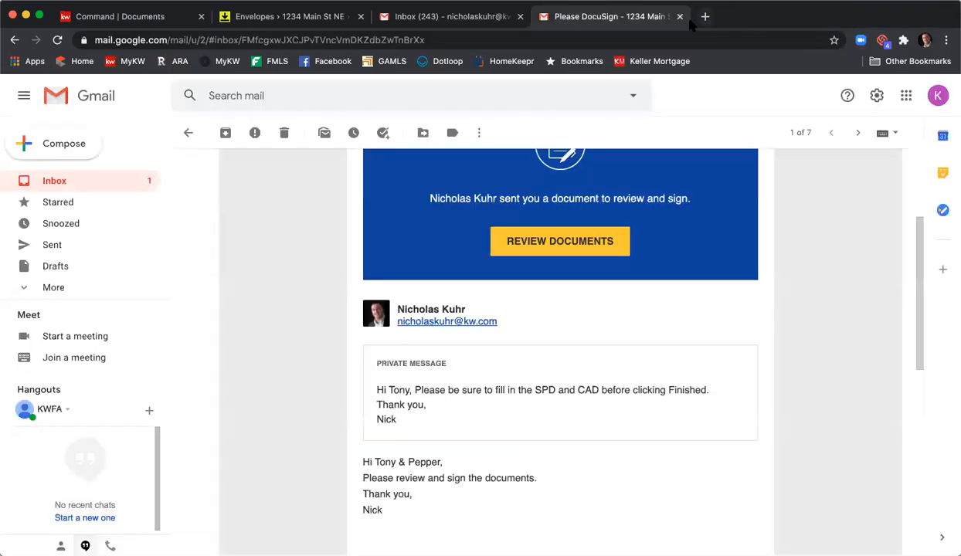
- Switch to the second seller's Gmail account and open the email "Please DocuSign - 1234 Main St NE Listing Agreement & PSA"
left_click(937, 96)
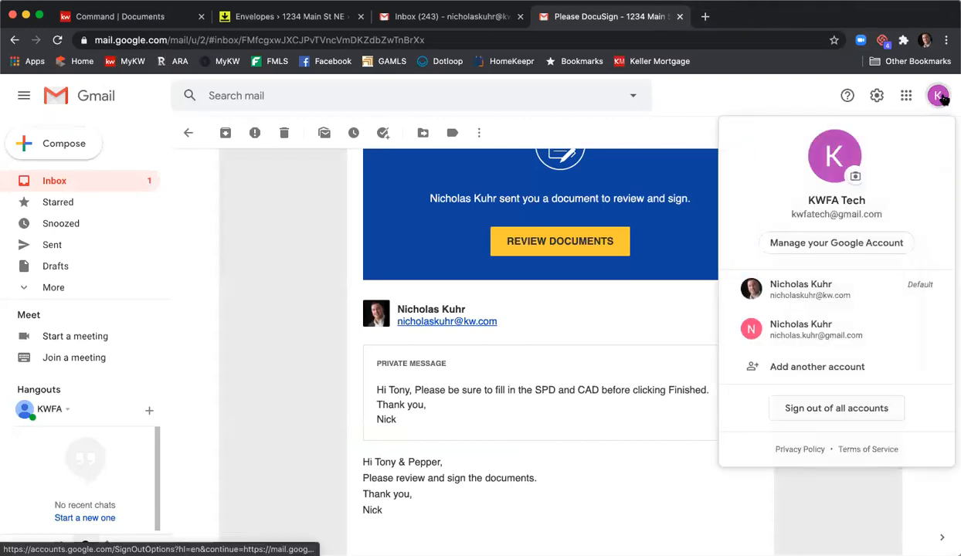
left_click(849, 333)
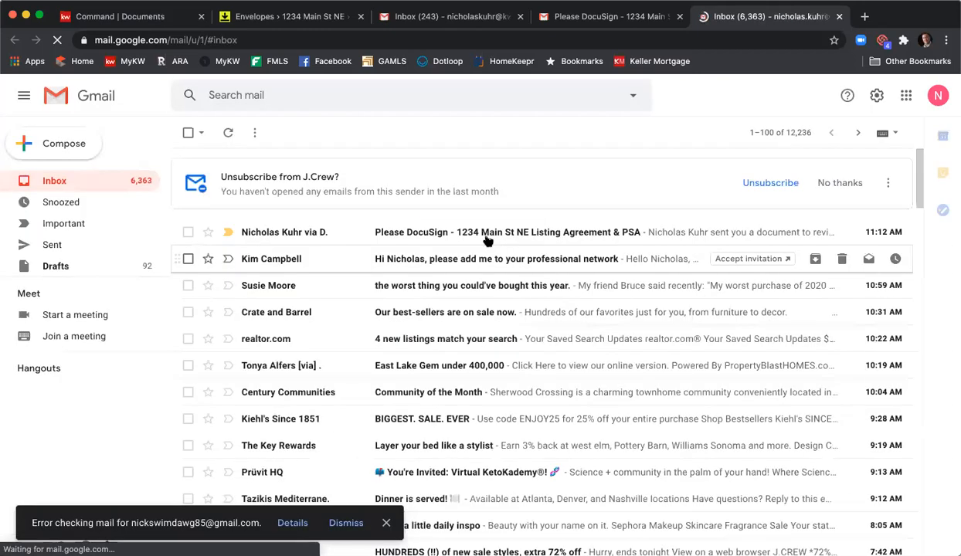
left_click(465, 231)
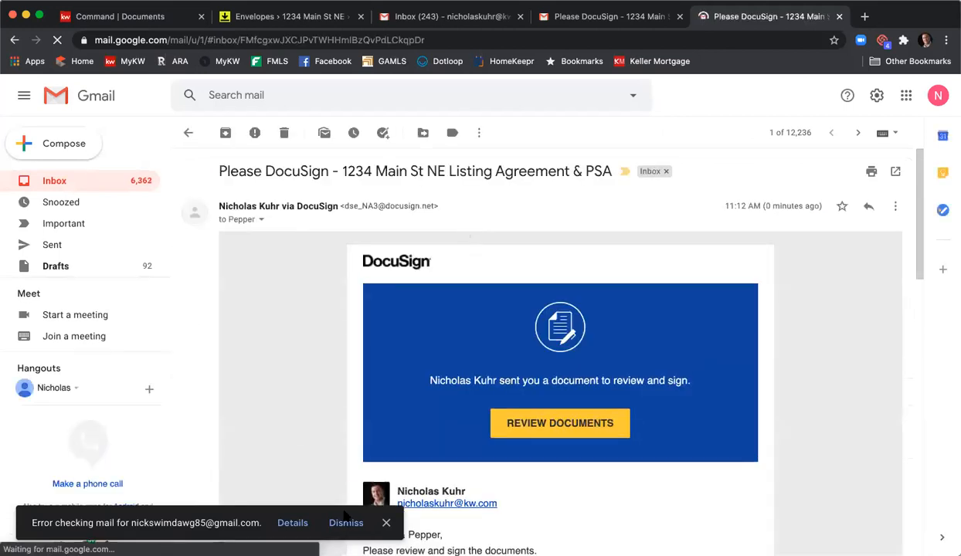
scroll(322, 415, "down", 2)
scroll(324, 414, "down", 3)
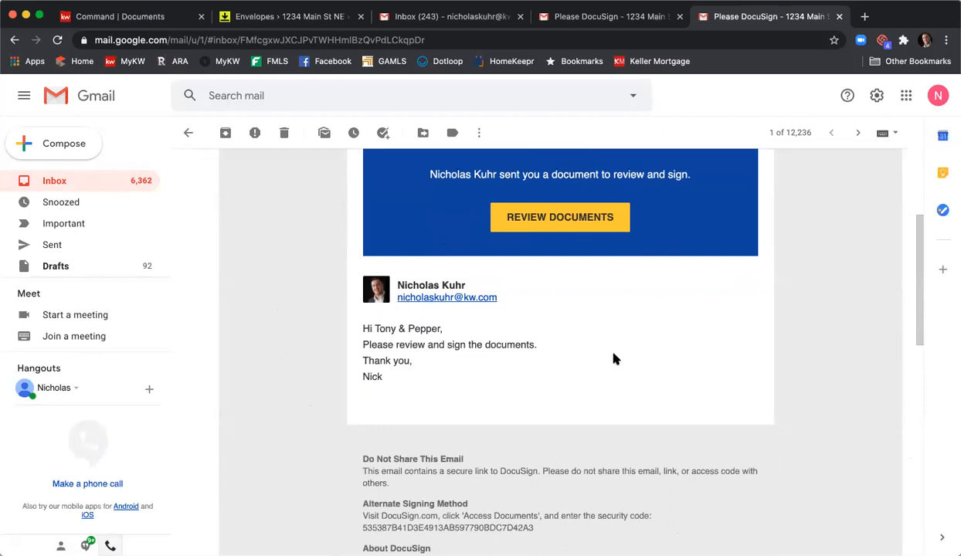
scroll(616, 359, "up", 2)
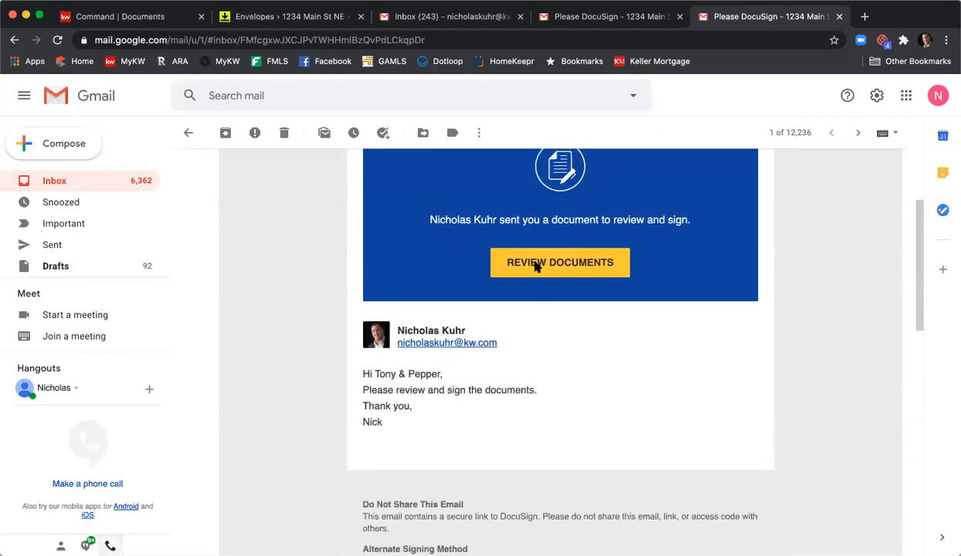
- Open the invitation's documents for review, agree to the electronic records disclosure and continue to signing
left_click(537, 267)
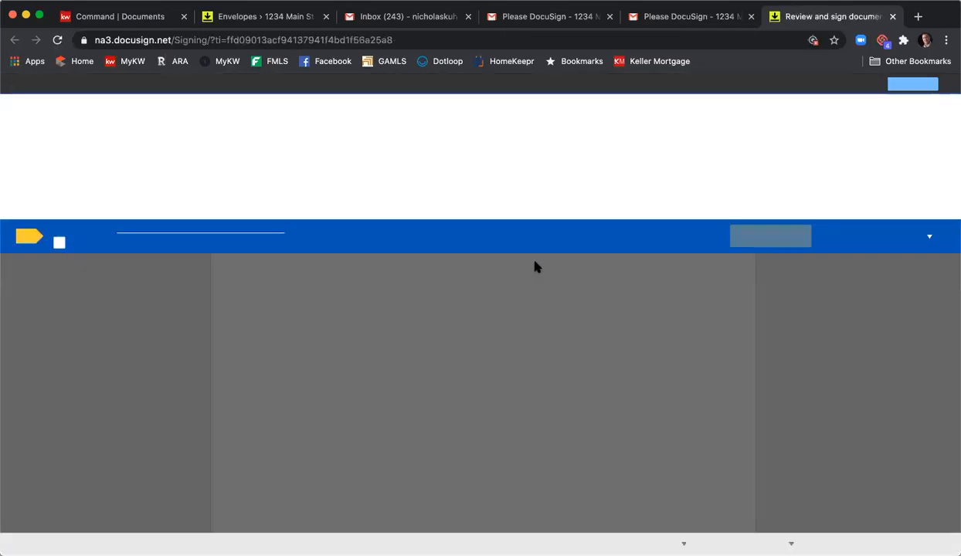
left_click(60, 244)
left_click(799, 240)
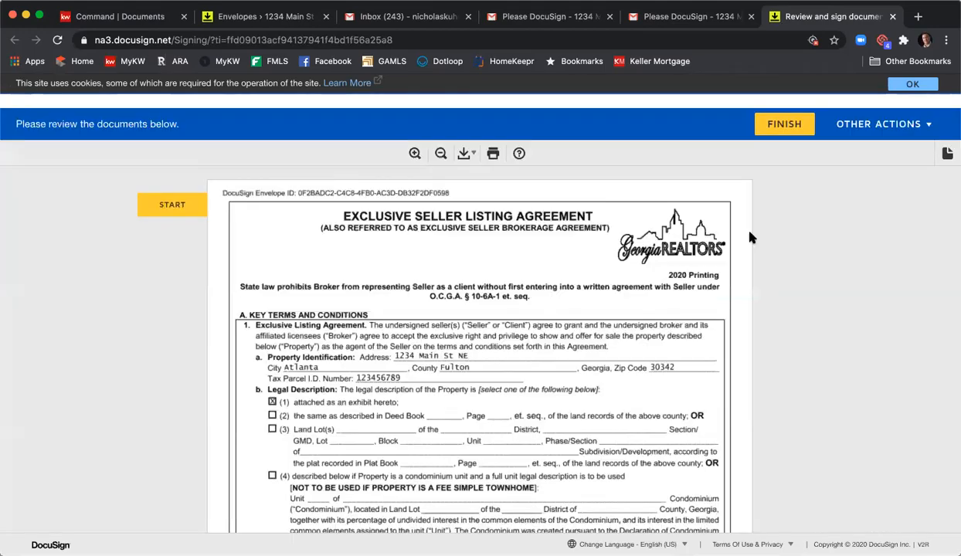
- Adopt the preset signature and initials and sign the second seller's field on the Exclusive Seller Listing Agreement
left_click(189, 192)
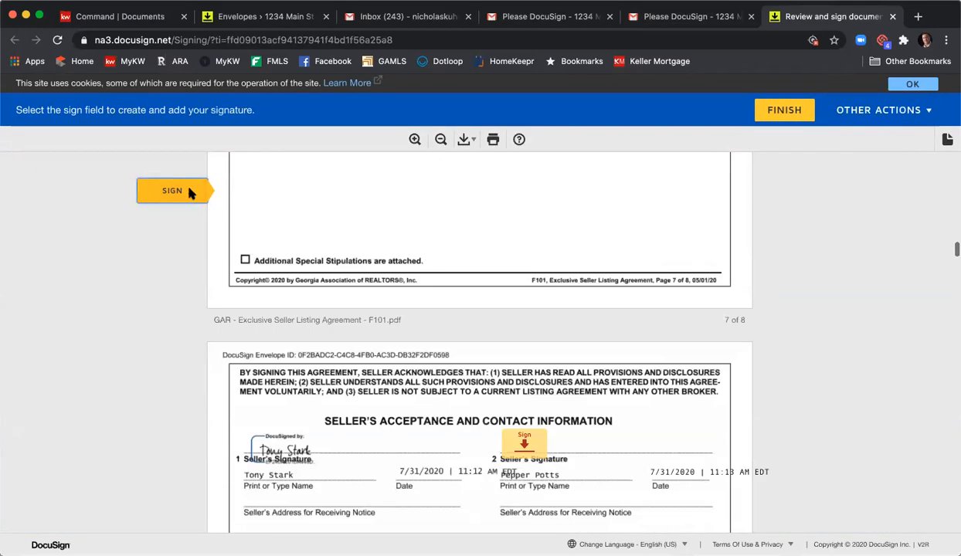
left_click(543, 354)
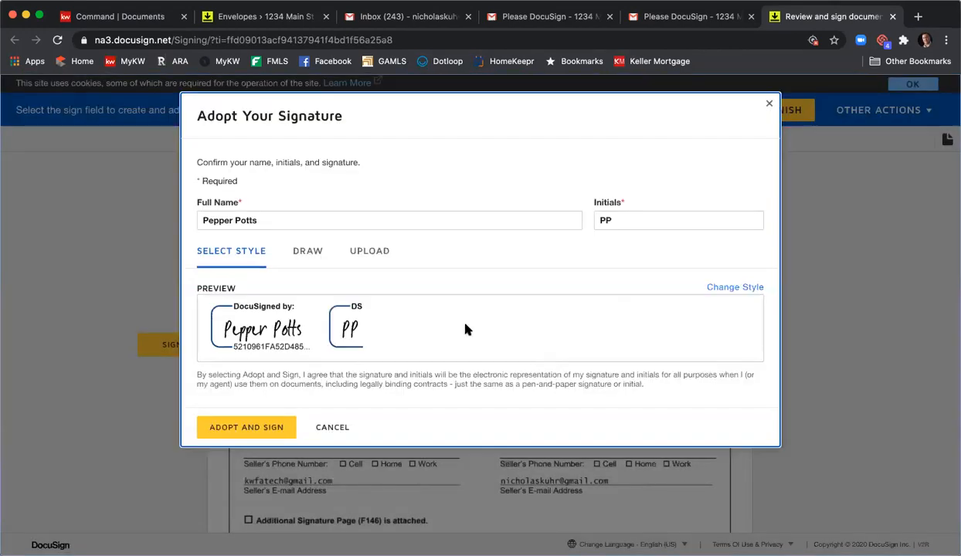
left_click(257, 427)
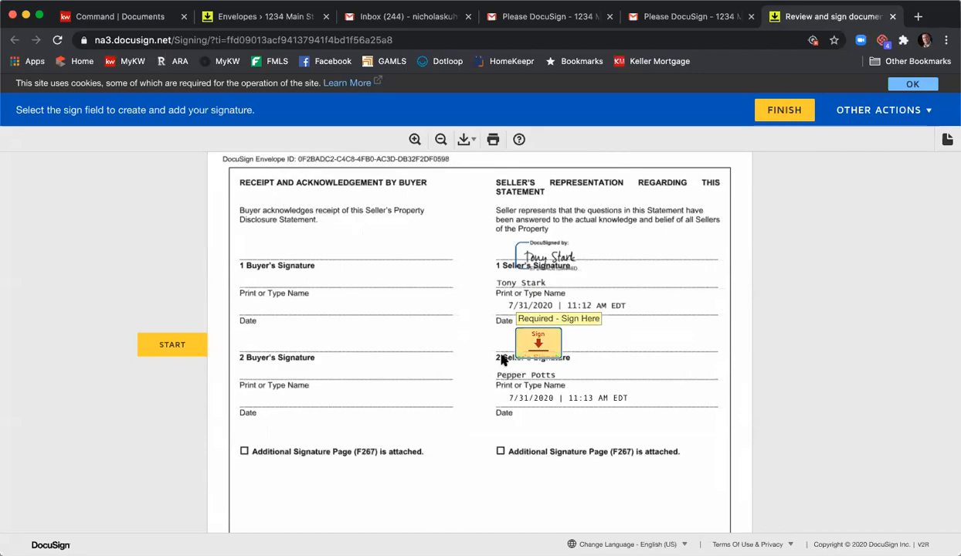
- Review the first seller's answers throughout the Seller's Property Disclosure Statement
scroll(502, 360, "up", 20)
scroll(502, 360, "up", 20)
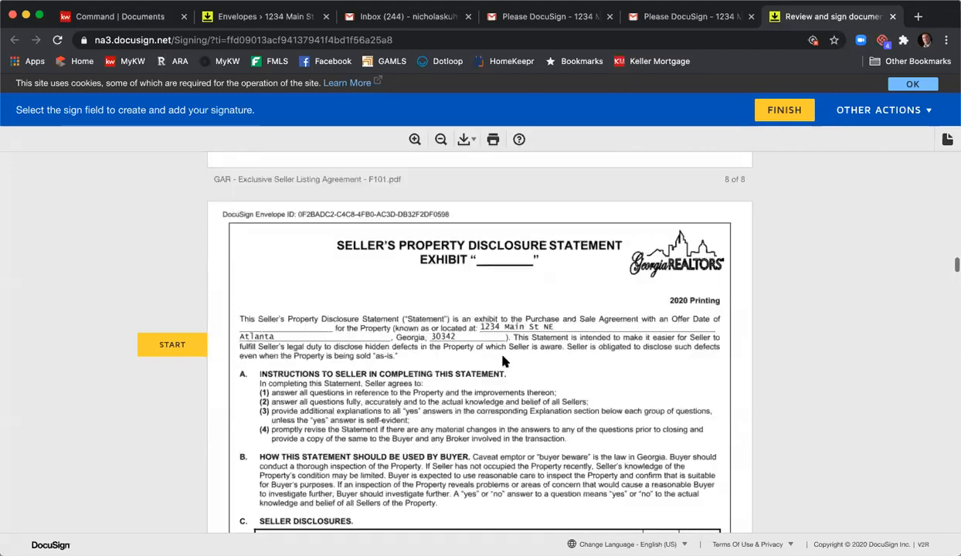
scroll(506, 359, "down", 10)
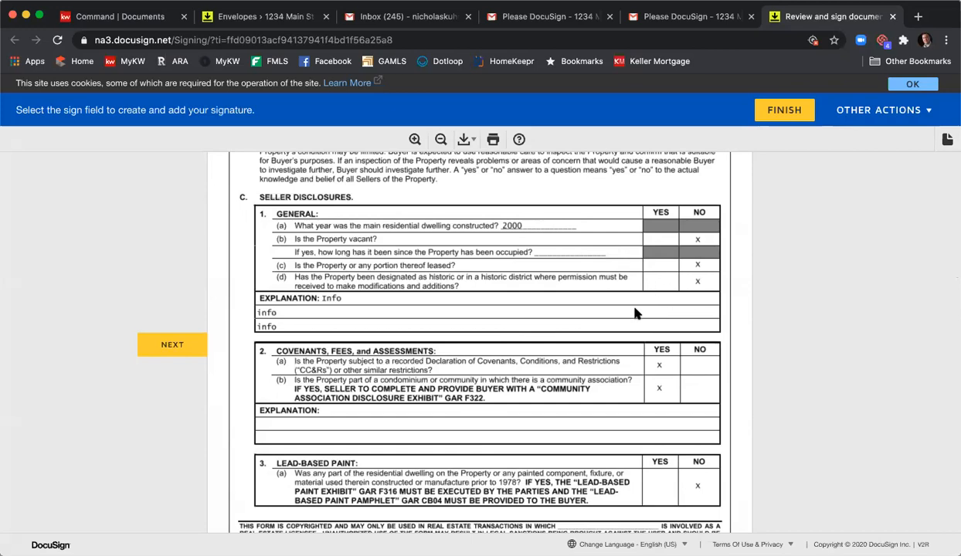
scroll(635, 312, "down", 10)
scroll(635, 313, "down", 5)
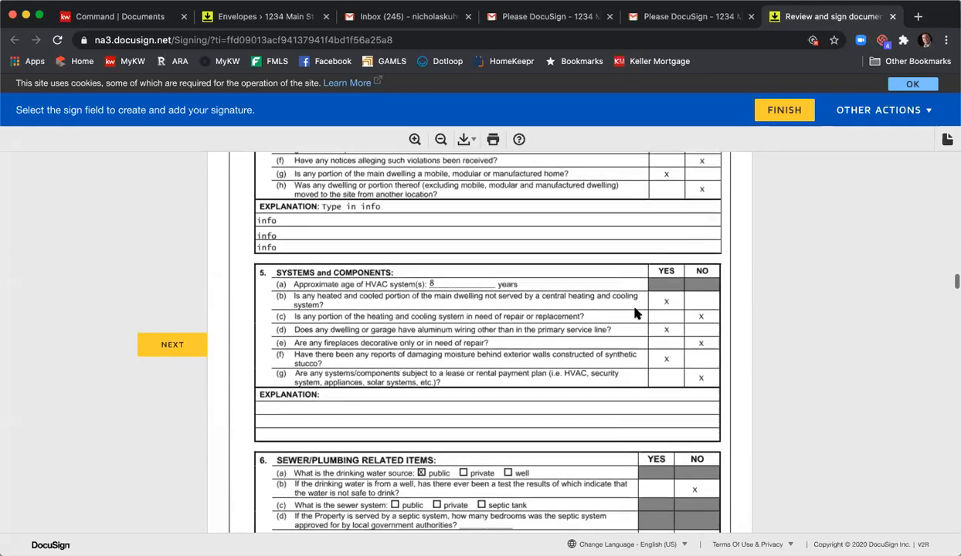
scroll(635, 313, "down", 10)
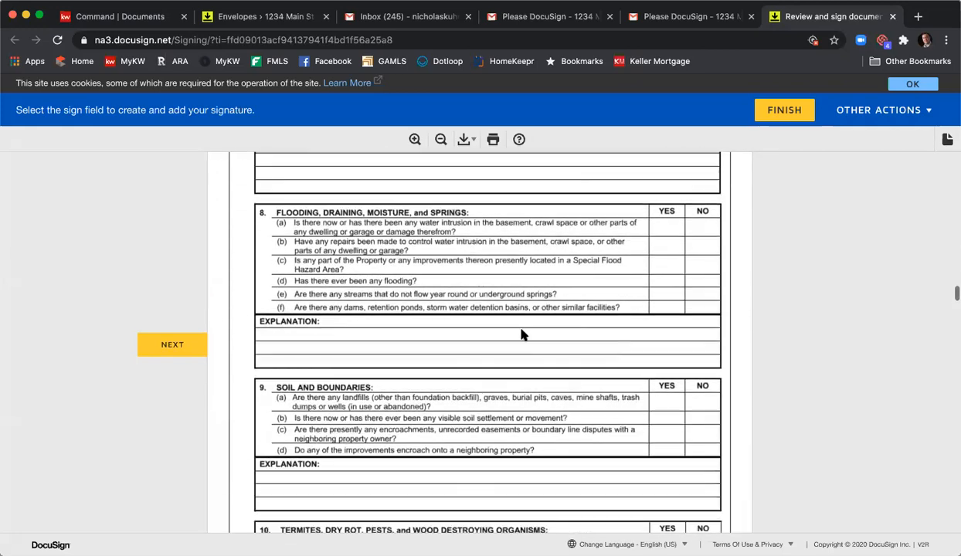
- Initial the Community Association exhibit and page 1 of the Purchase and Sale Agreement, and sign the wire fraud notice as second seller
left_click(164, 346)
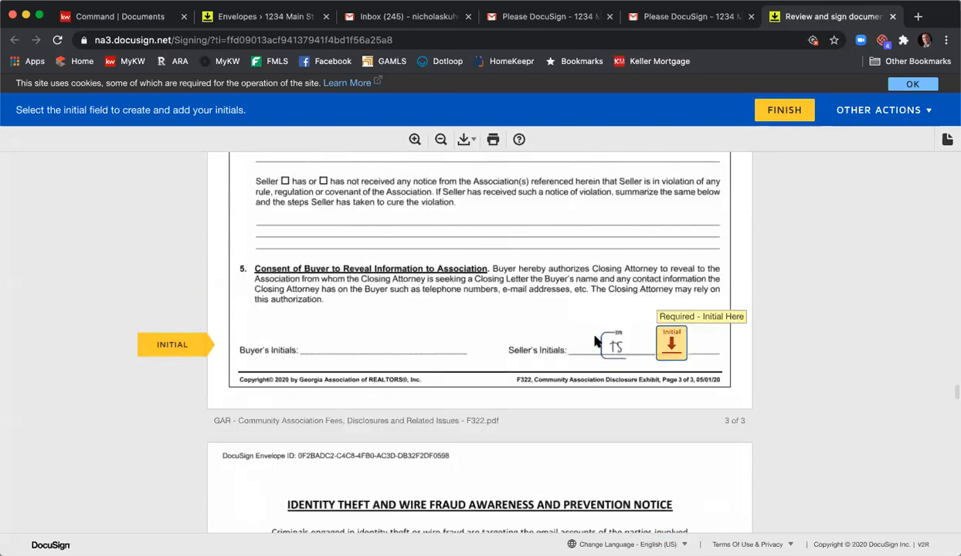
left_click(647, 338)
scroll(502, 344, "down", 5)
scroll(509, 348, "down", 5)
left_click(555, 341)
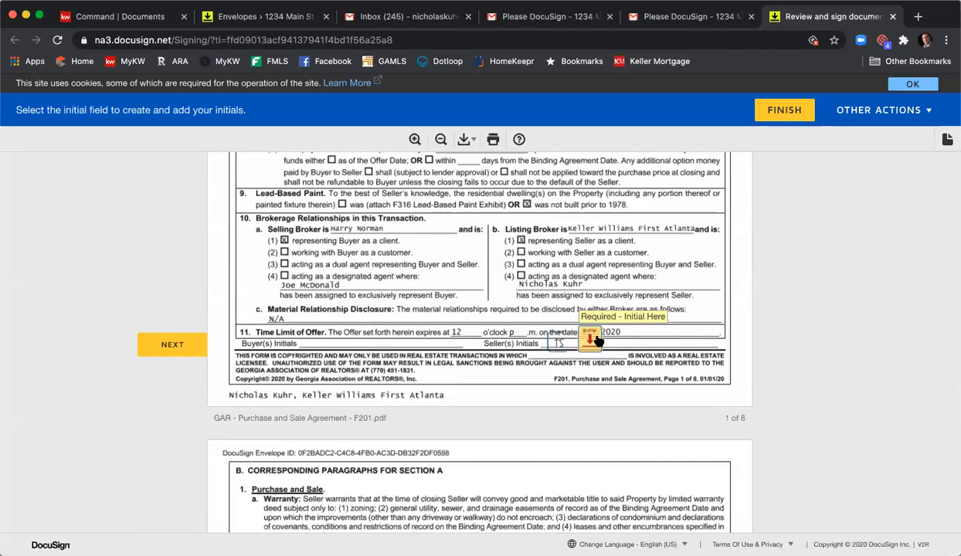
left_click(590, 339)
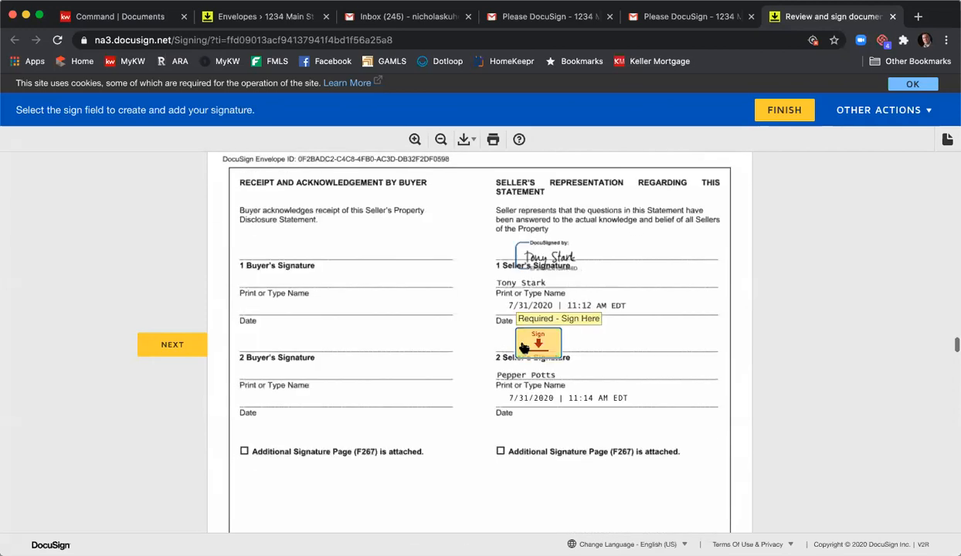
- Sign the Seller's Property Disclosure Statement as second seller, finish the envelope, decline the free account offer and close the signing page
left_click(524, 346)
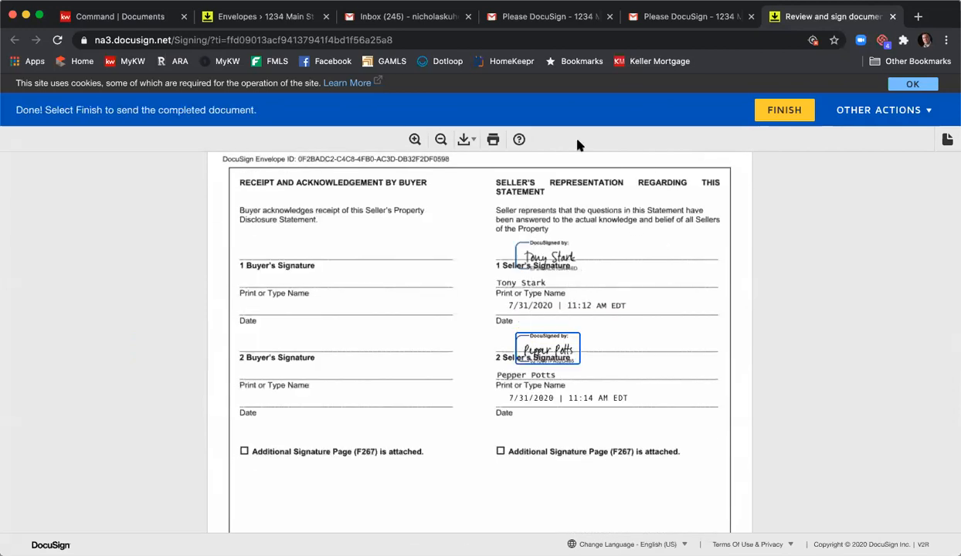
left_click(763, 113)
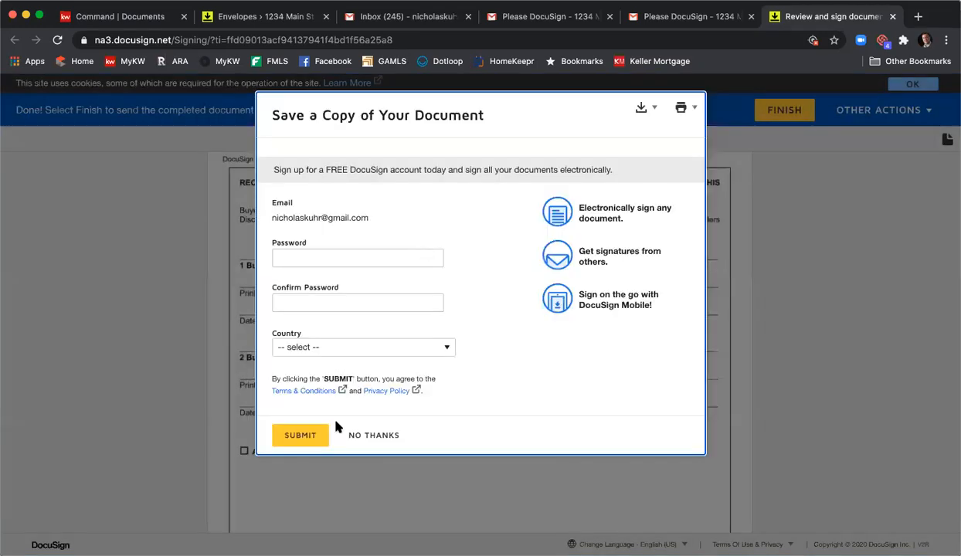
left_click(369, 435)
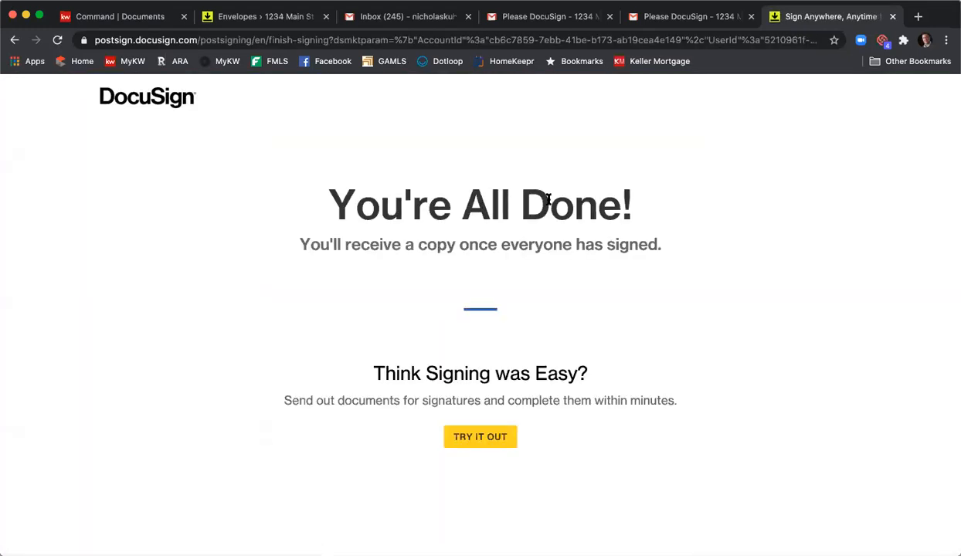
left_click(892, 16)
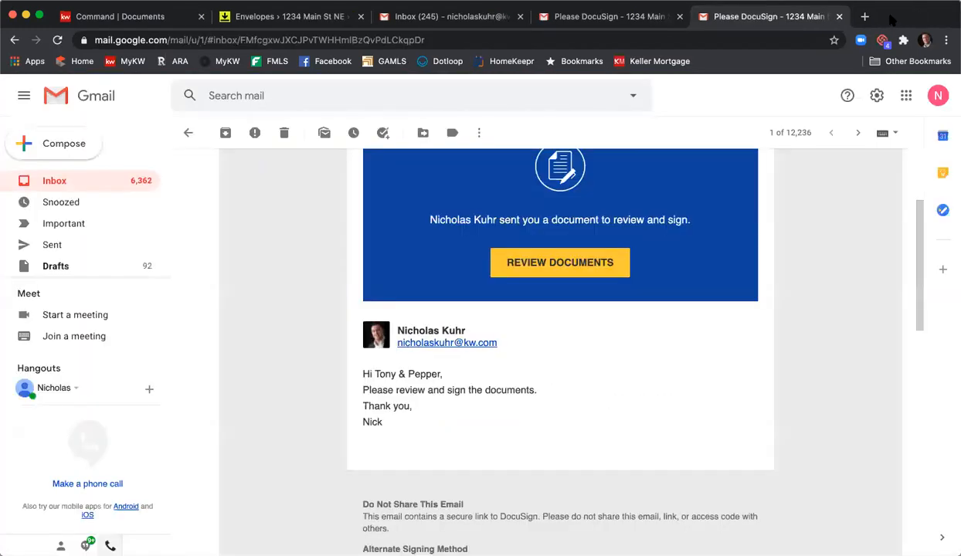
- Open the listing agent's emailed invitation for the 1234 Main St NE Listing Agreement & PSA and continue to its documents
left_click(443, 19)
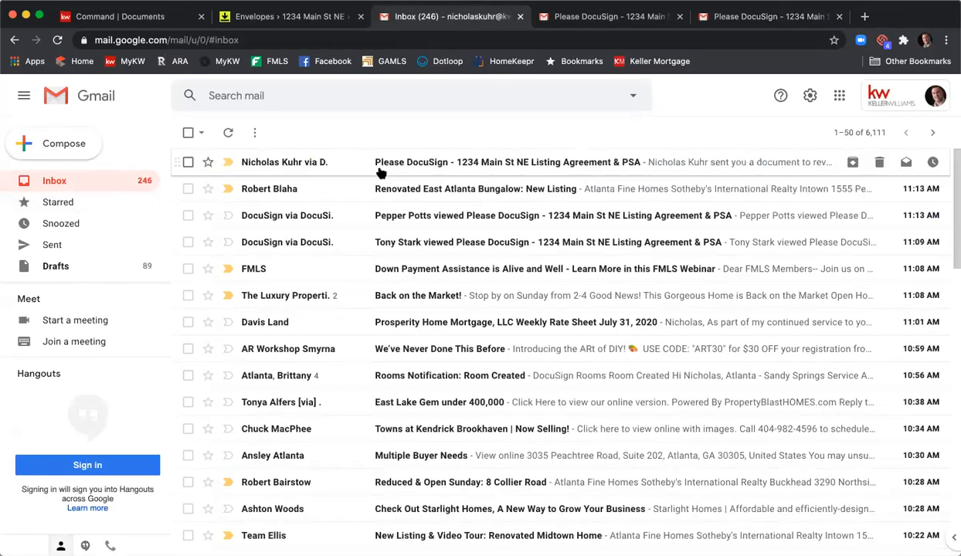
left_click(379, 170)
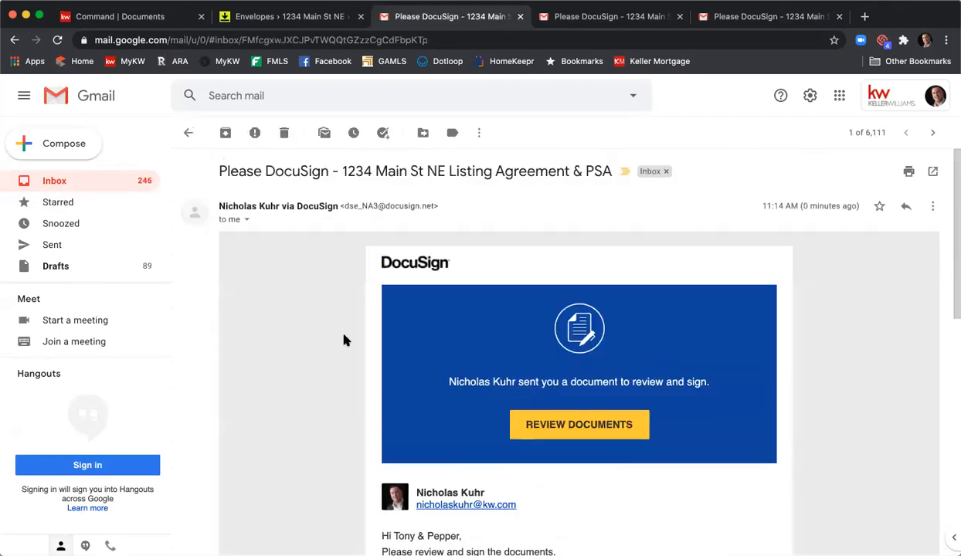
scroll(541, 315, "down", 3)
left_click(552, 279)
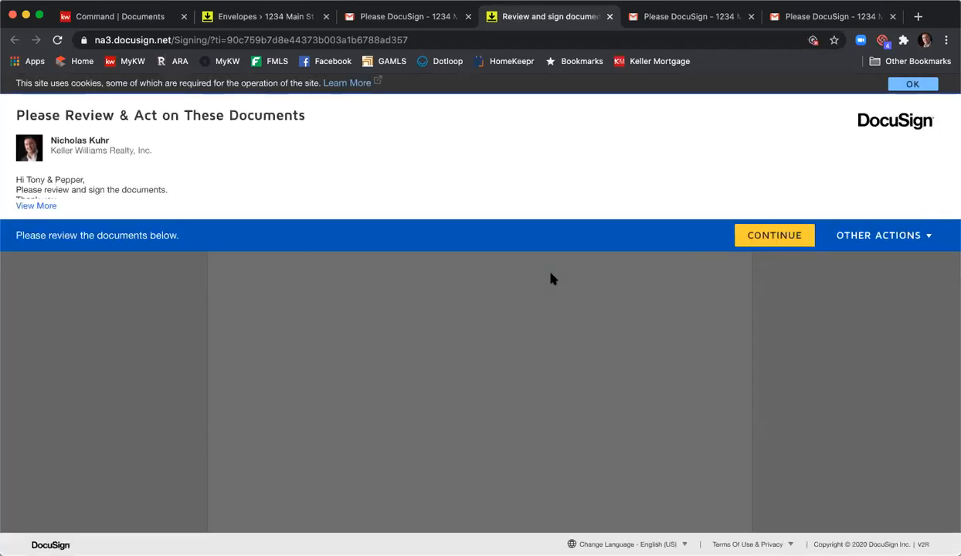
left_click(741, 228)
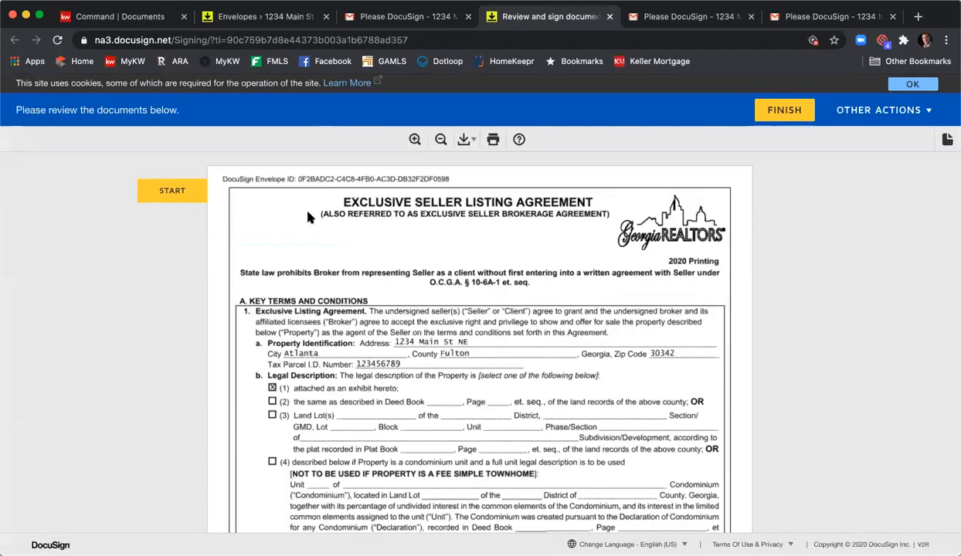
- Sign the Exclusive Seller Listing Agreement as listing agent and fill in the acceptance time with 12 o'clock and its a.m./p.m. entry
left_click(200, 193)
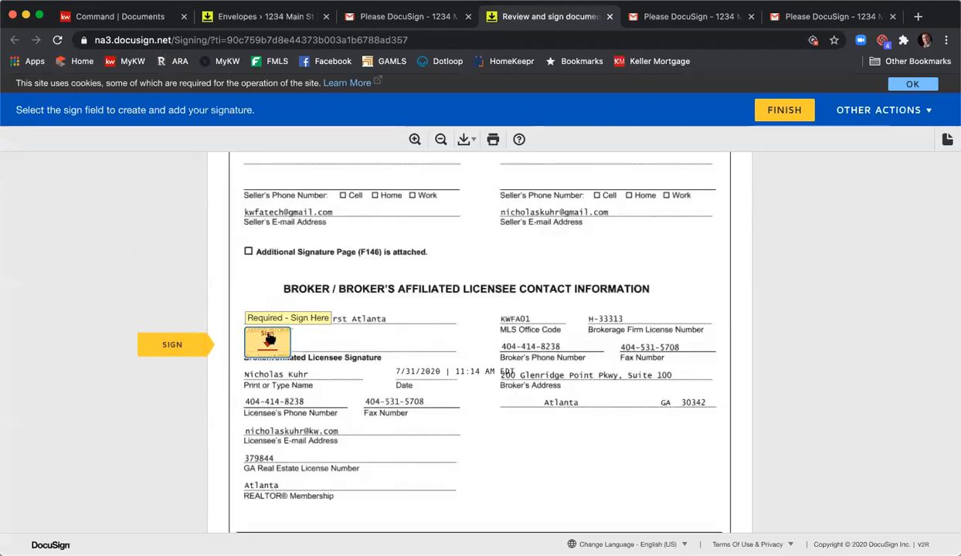
left_click(265, 334)
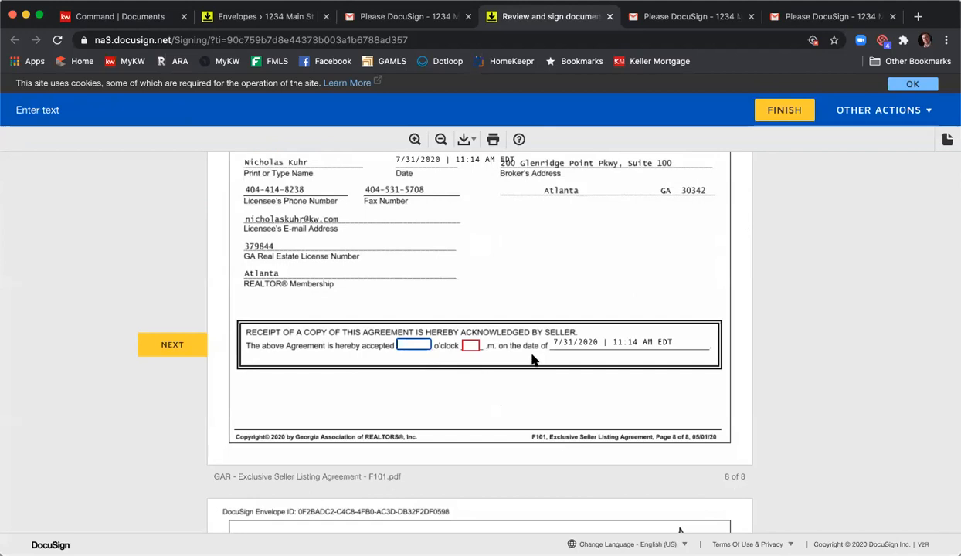
type("12")
key("Tab")
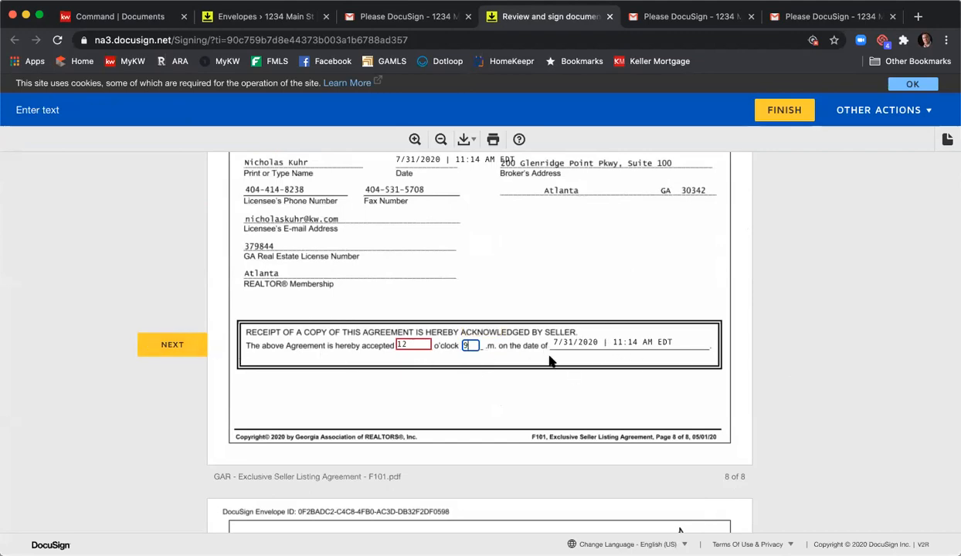
- Sign the Purchase and Sale Agreement as listing agent, finish the envelope, decline to log in and close the signing page
left_click(177, 347)
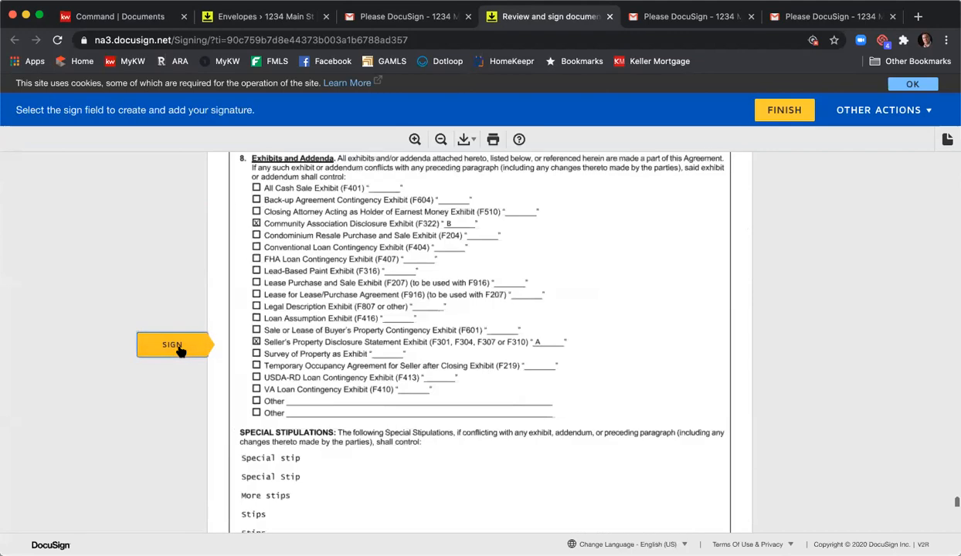
left_click(524, 342)
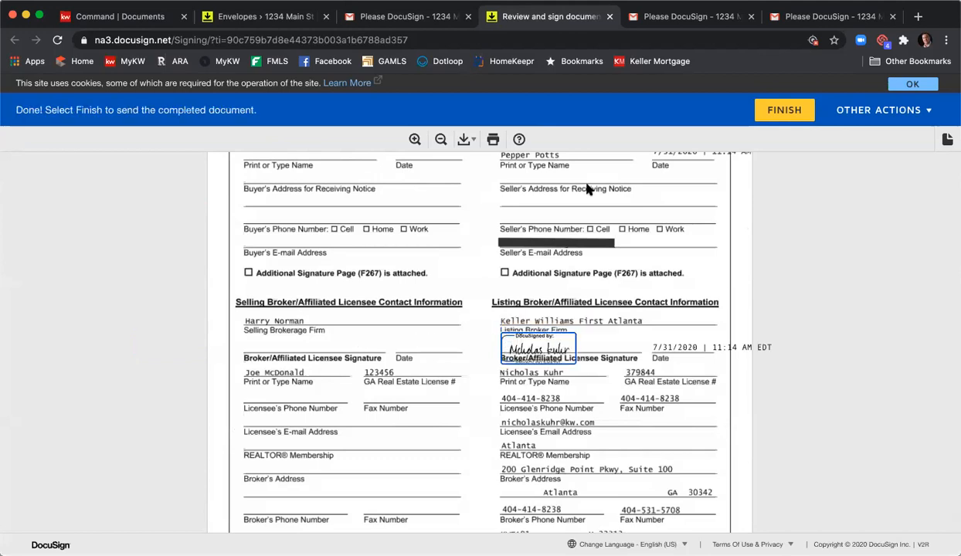
left_click(785, 114)
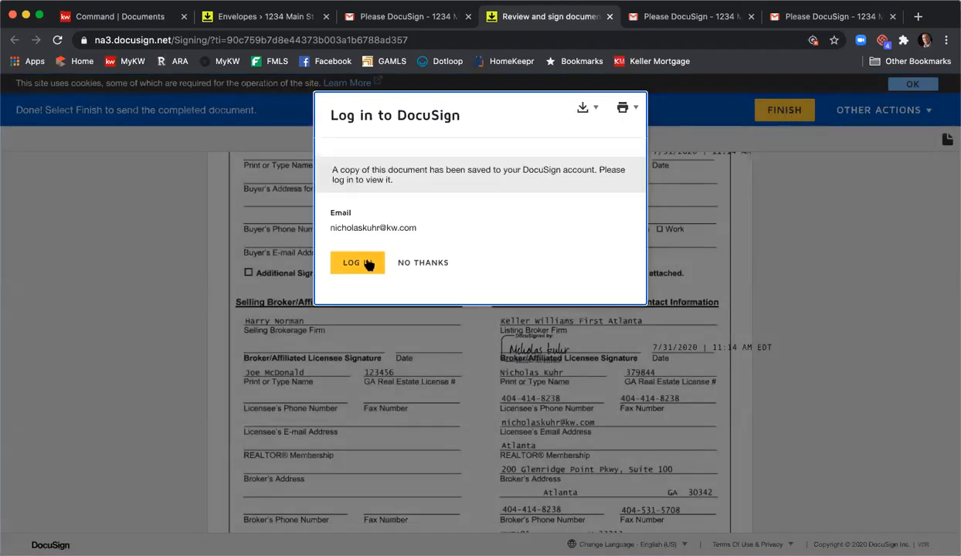
left_click(435, 265)
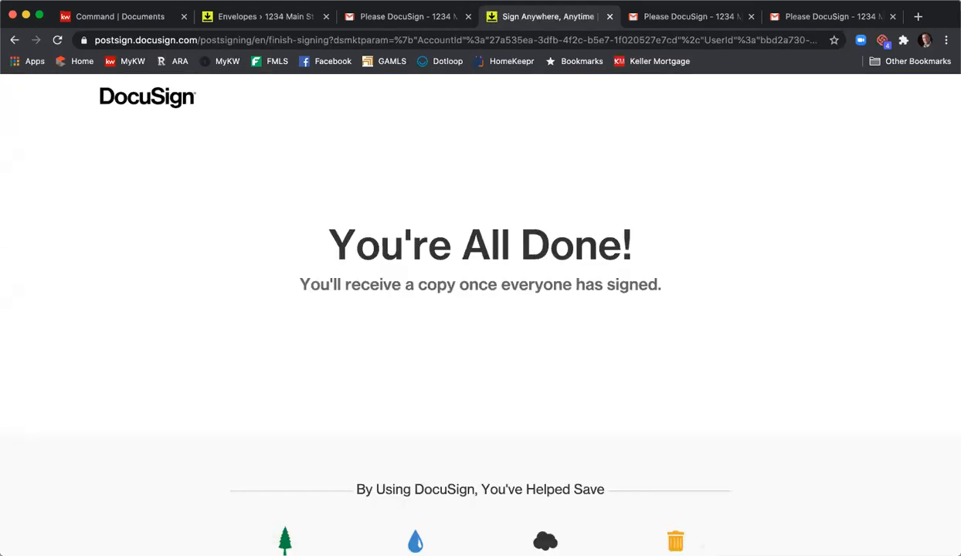
left_click(609, 17)
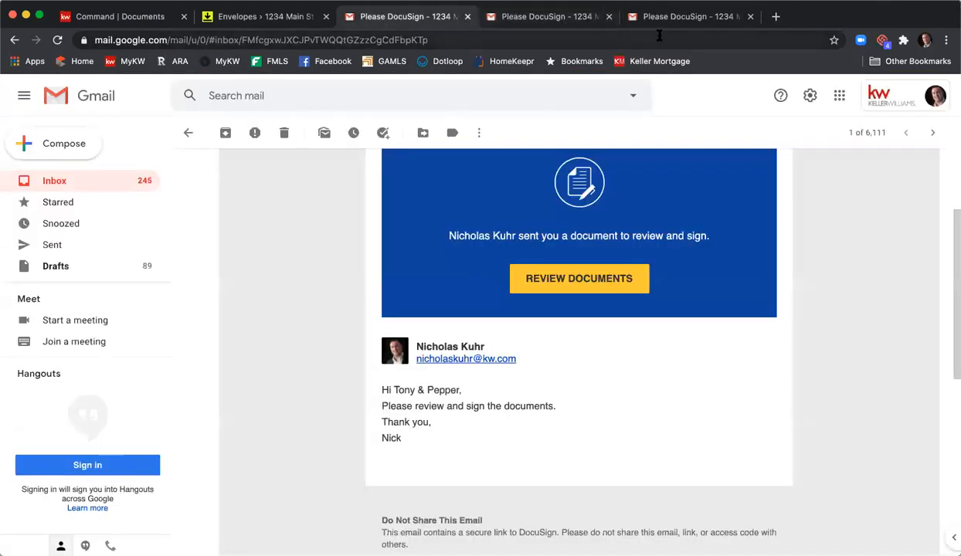
- Check the first seller's and the listing agent's inboxes for the completed envelope notifications
left_click(566, 23)
left_click(63, 181)
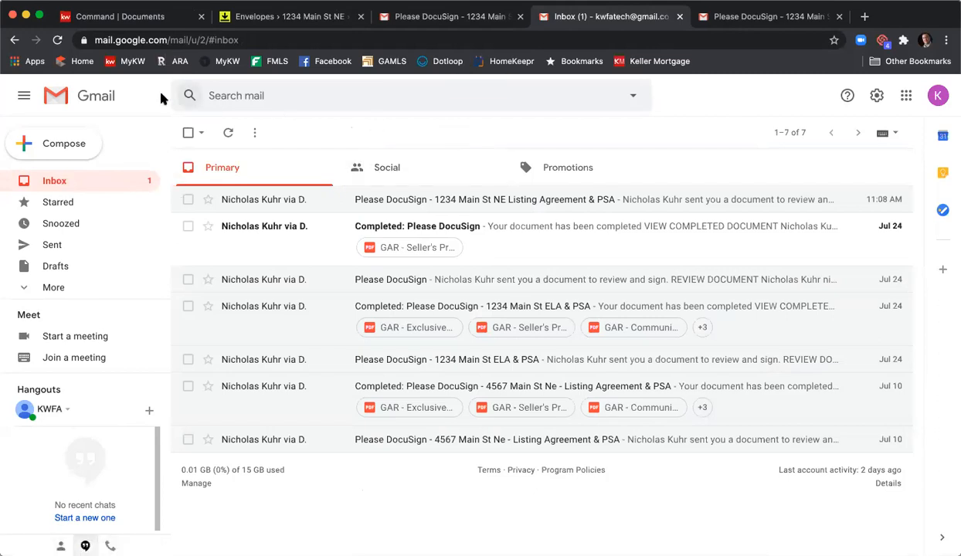
left_click(58, 40)
left_click(432, 11)
left_click(77, 178)
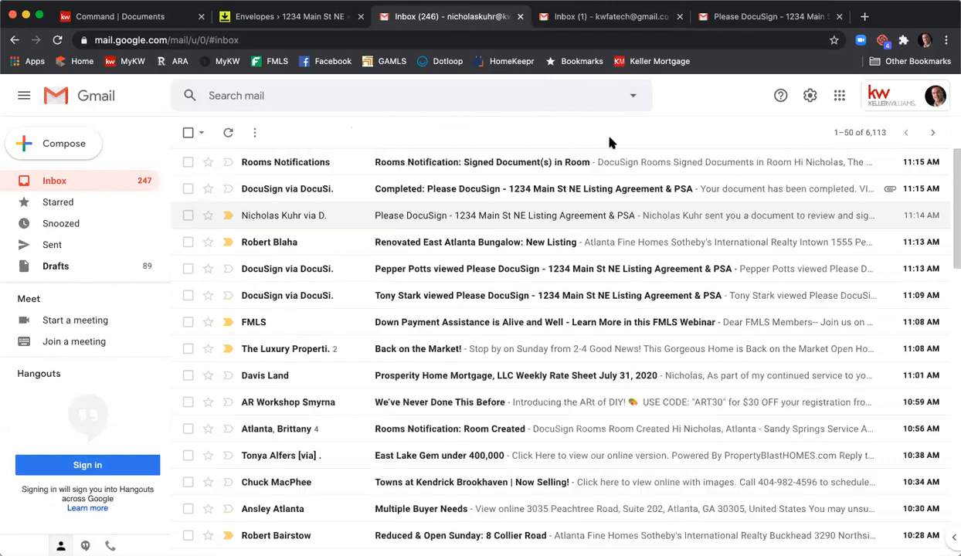
left_click(602, 16)
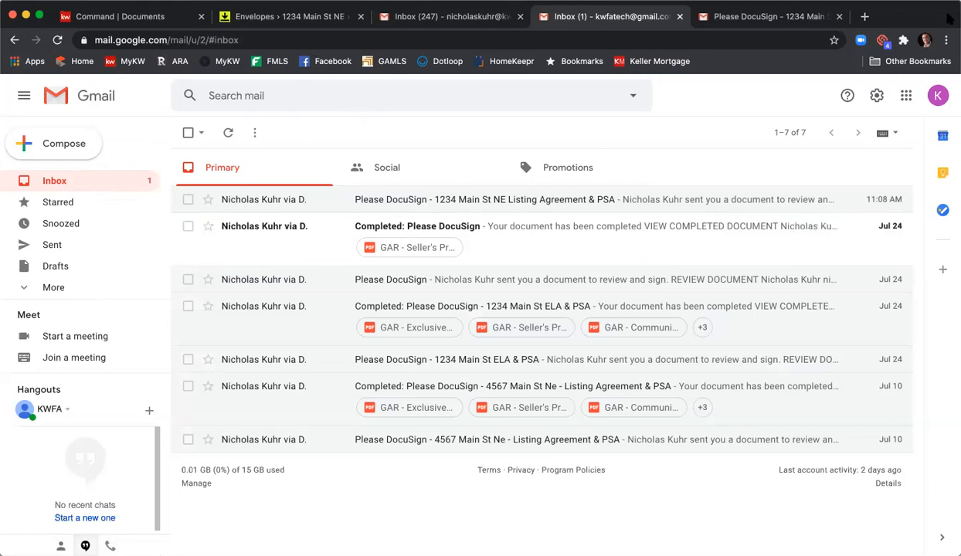
- Refresh the room's envelopes in DocuSign Rooms and check each recipient's signing status in the Listing Agreement & PSA envelope's details
left_click(221, 17)
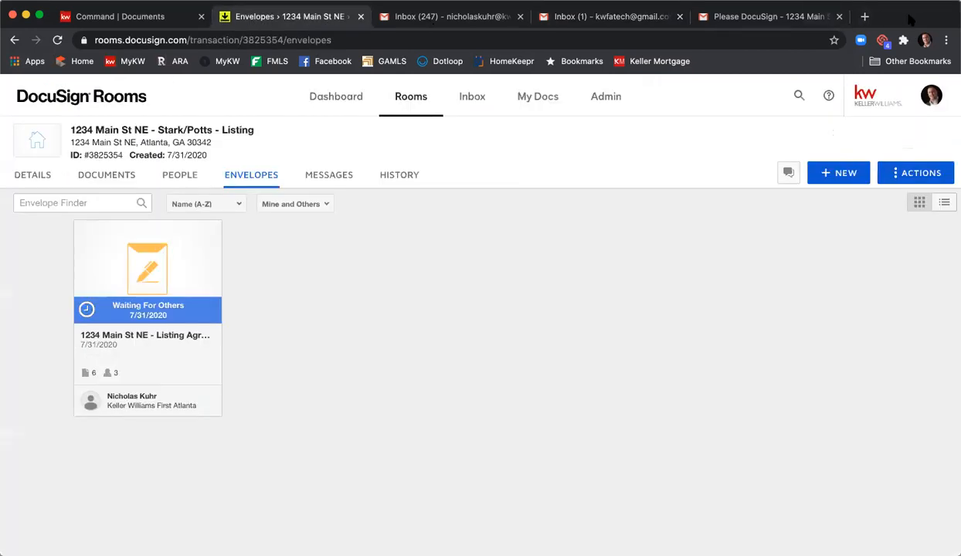
left_click(57, 40)
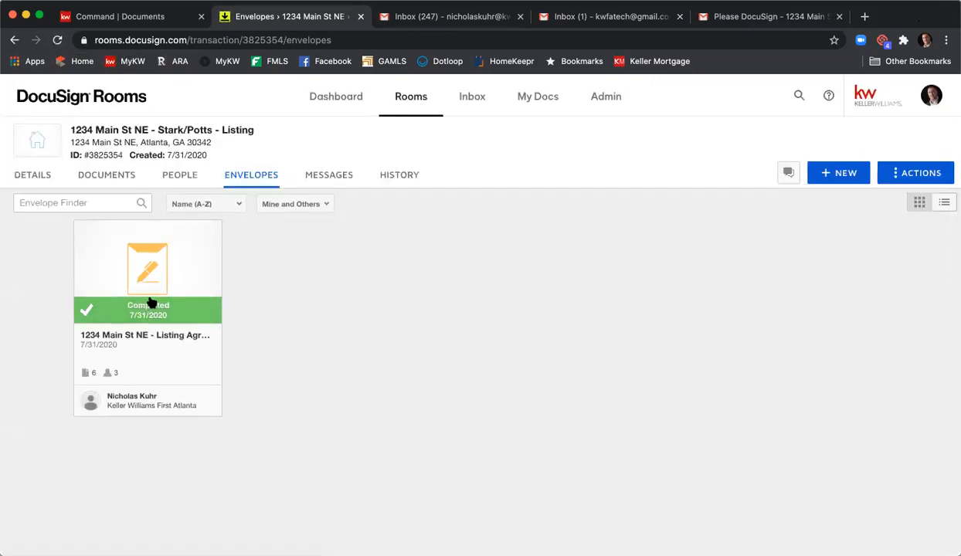
left_click(149, 302)
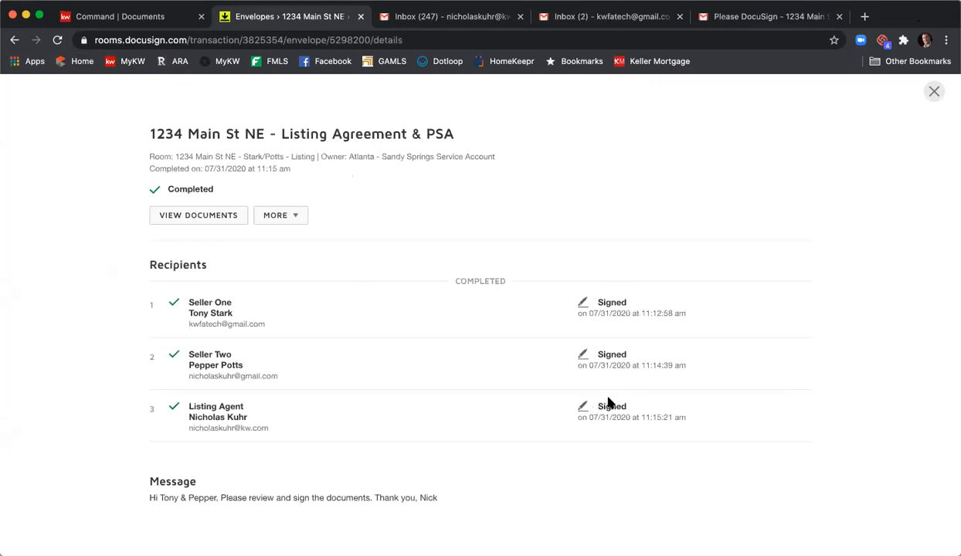
left_click(934, 92)
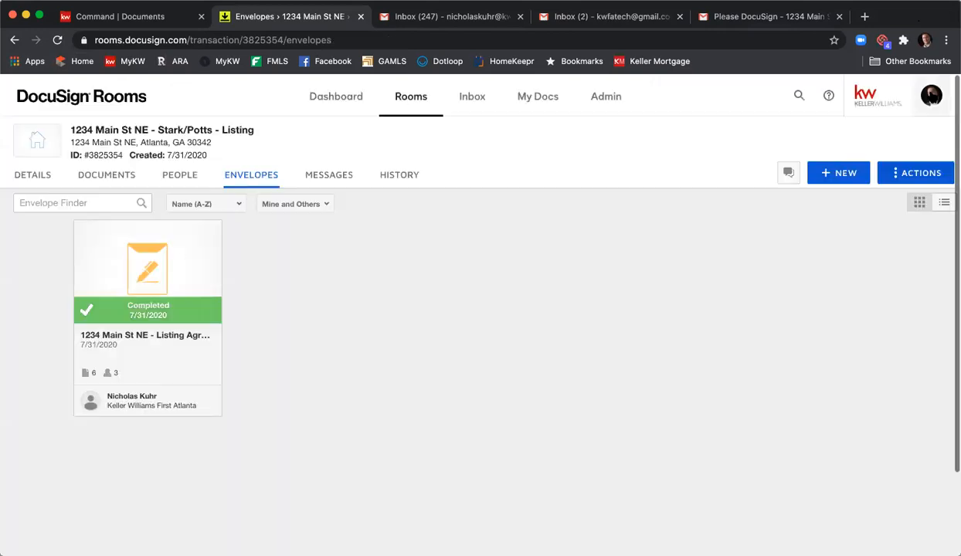
- Examine the room's documents, comparing the Listing Agreement folder's forms with the signed copies in Room Docs
left_click(108, 180)
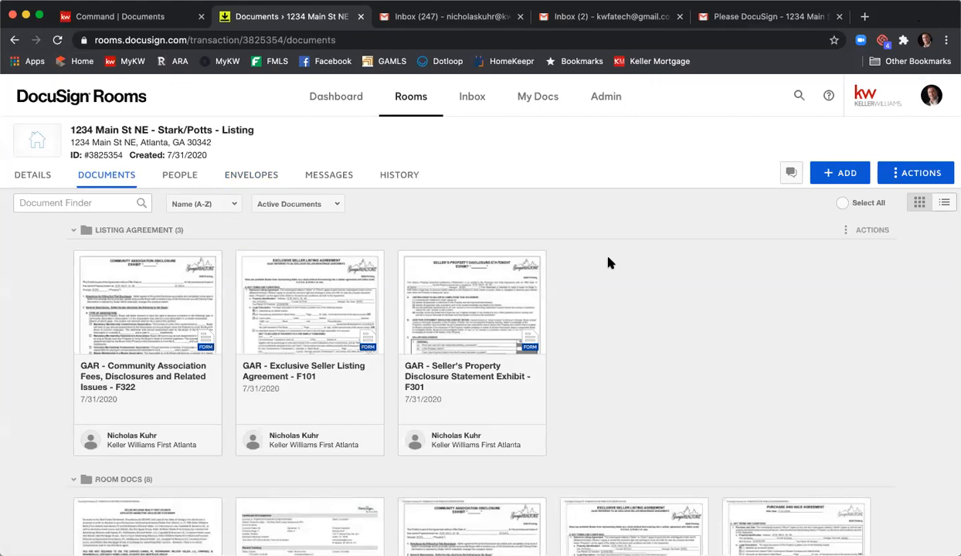
scroll(612, 259, "down", 3)
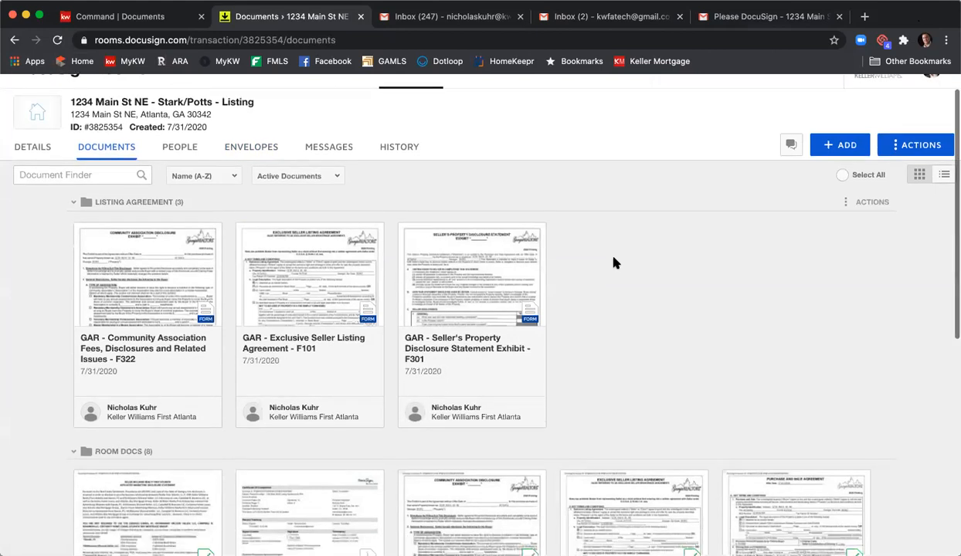
scroll(627, 248, "down", 1)
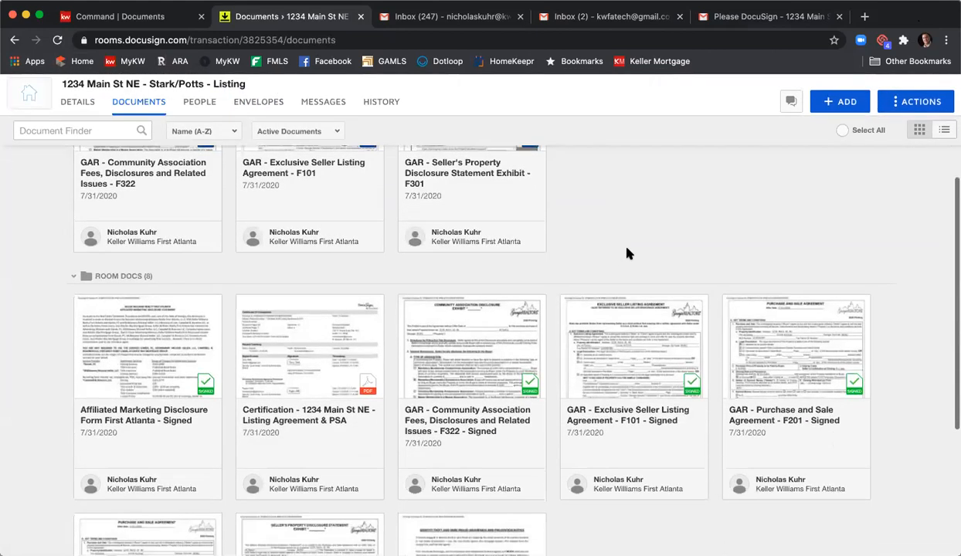
scroll(626, 248, "up", 1)
scroll(626, 253, "down", 3)
scroll(626, 253, "up", 1)
scroll(626, 257, "up", 1)
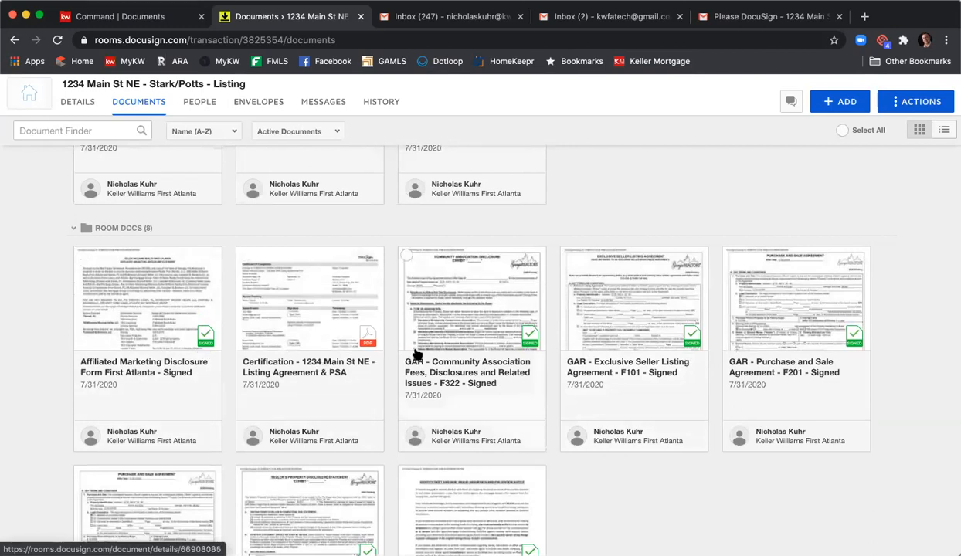
scroll(693, 322, "down", 2)
scroll(693, 322, "down", 1)
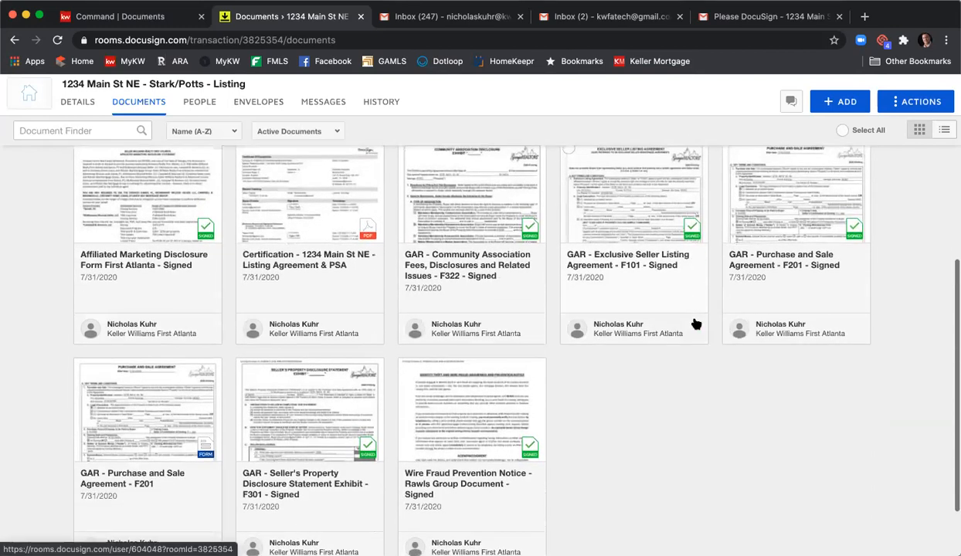
- Review the signer events and timestamps in the Certification - 1234 Main St NE - Listing Agreement & PSA document
left_click(313, 216)
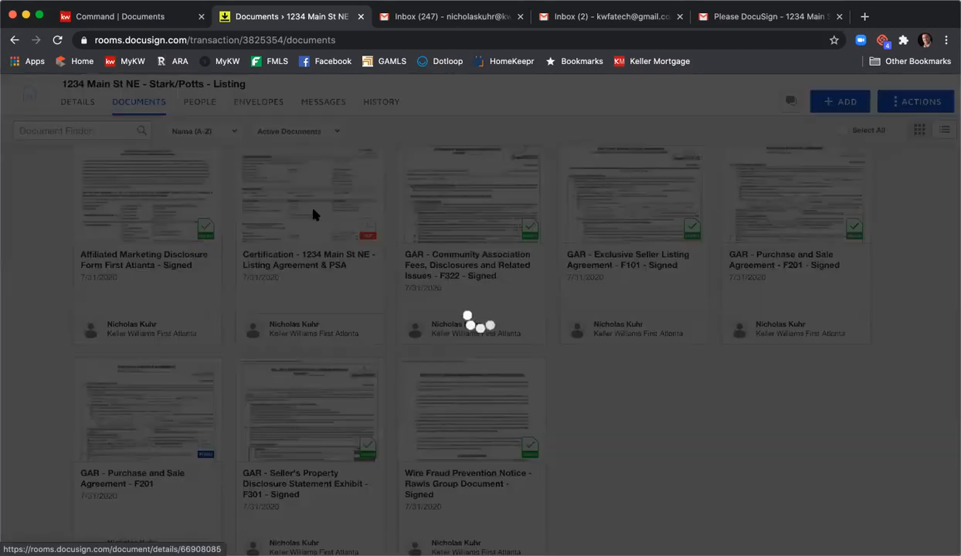
scroll(448, 276, "down", 4)
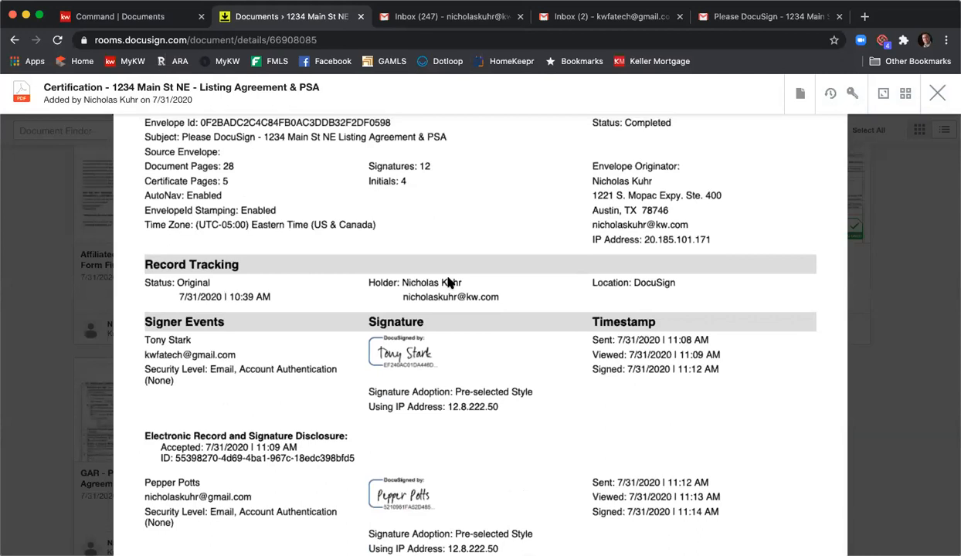
scroll(448, 282, "down", 7)
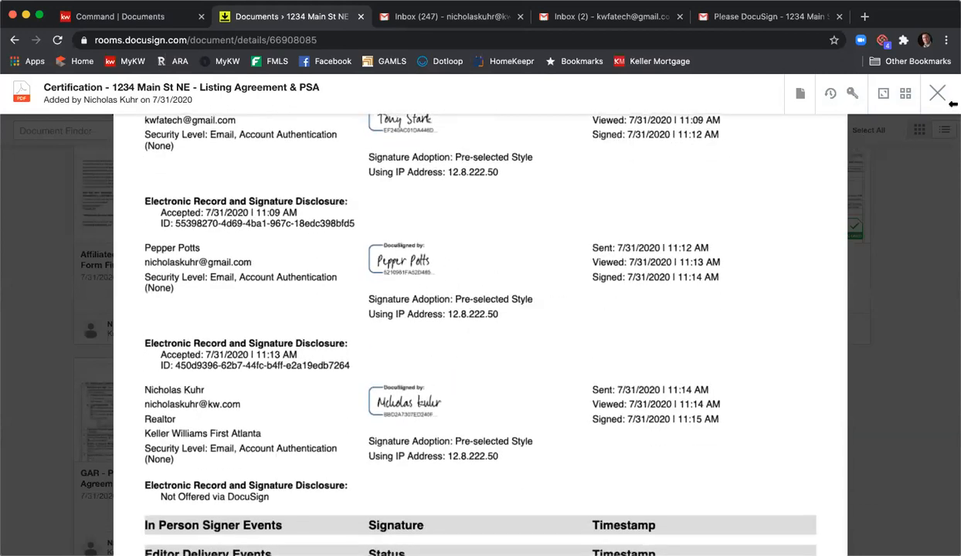
left_click(937, 94)
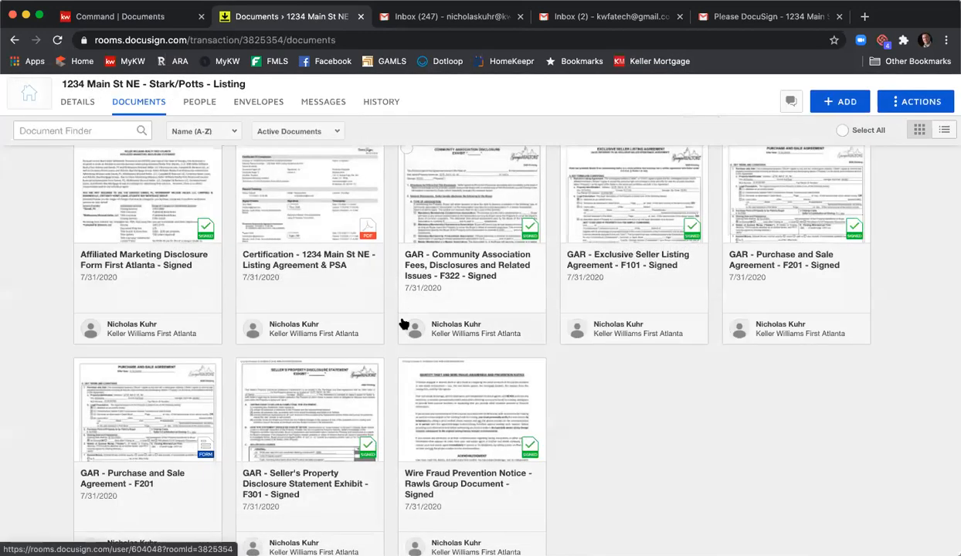
- Move the five signed listing documents, excluding the certification and purchase agreement, from Room Docs to the current room's Listing Agreement folder
scroll(363, 293, "up", 2)
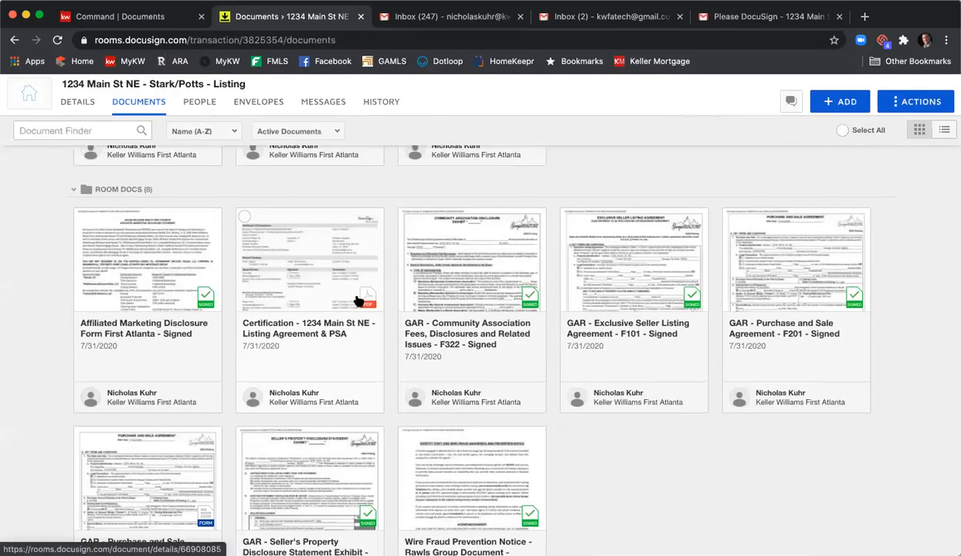
left_click(82, 217)
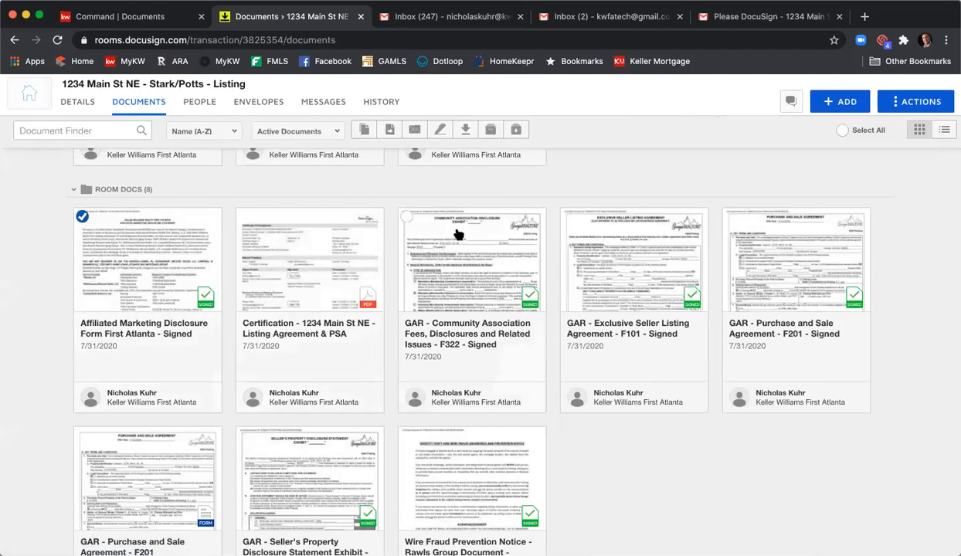
left_click(406, 217)
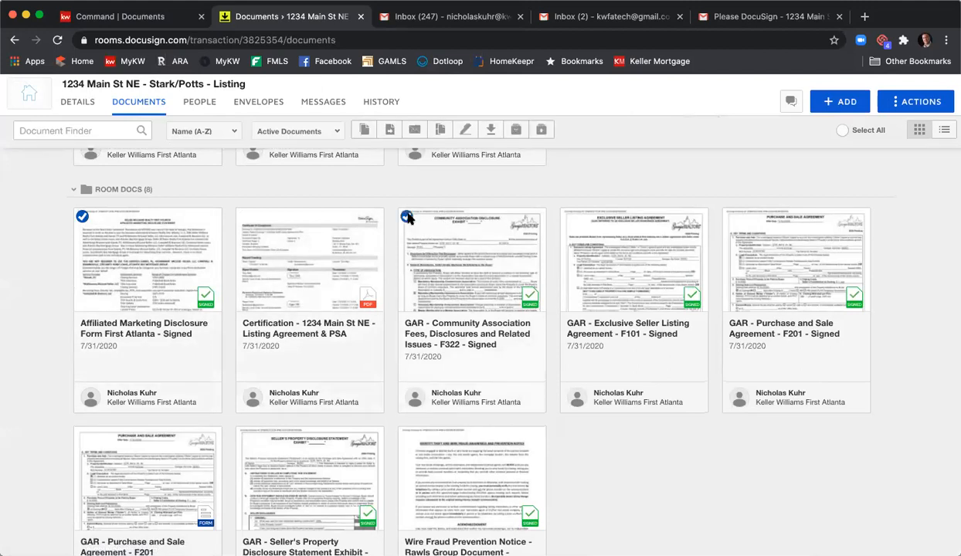
left_click(568, 218)
scroll(515, 326, "down", 3)
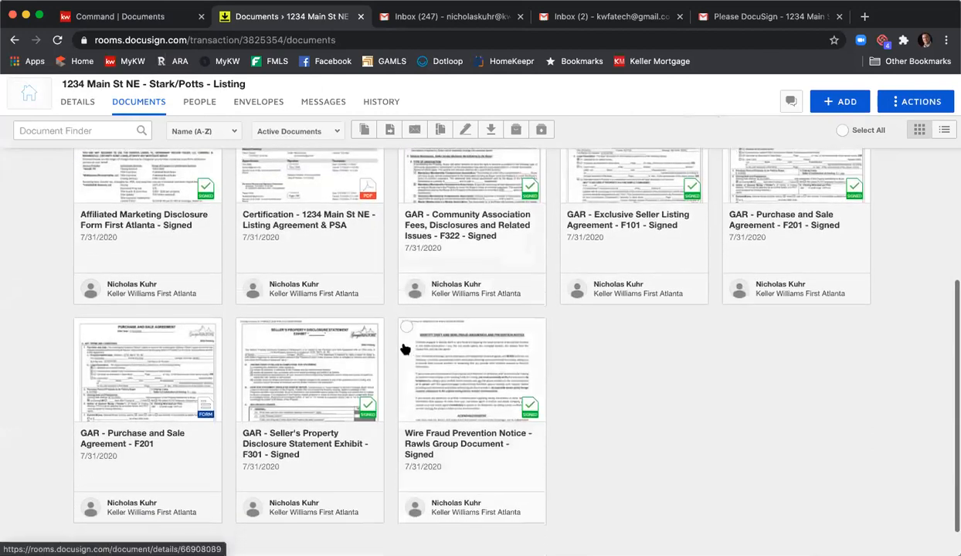
left_click(406, 328)
left_click(243, 328)
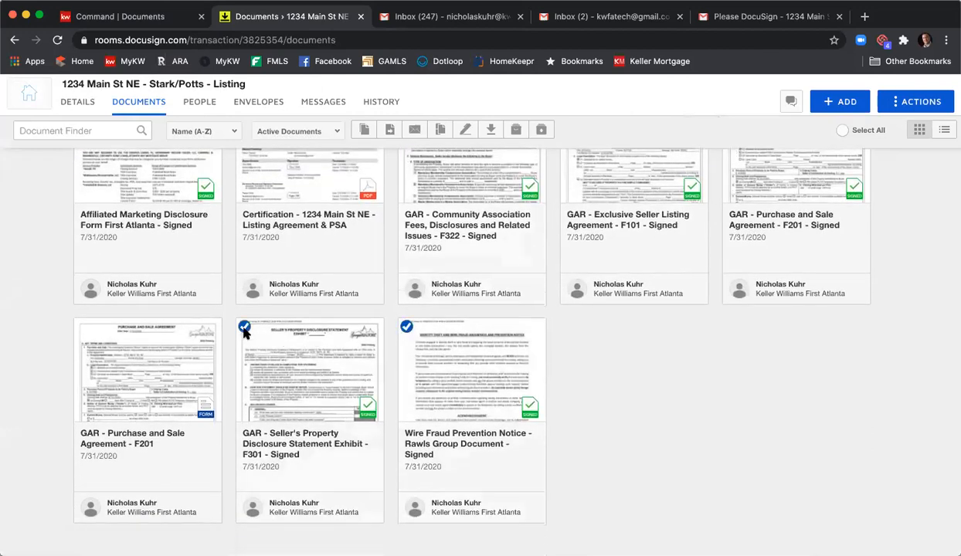
left_click(390, 131)
left_click(442, 219)
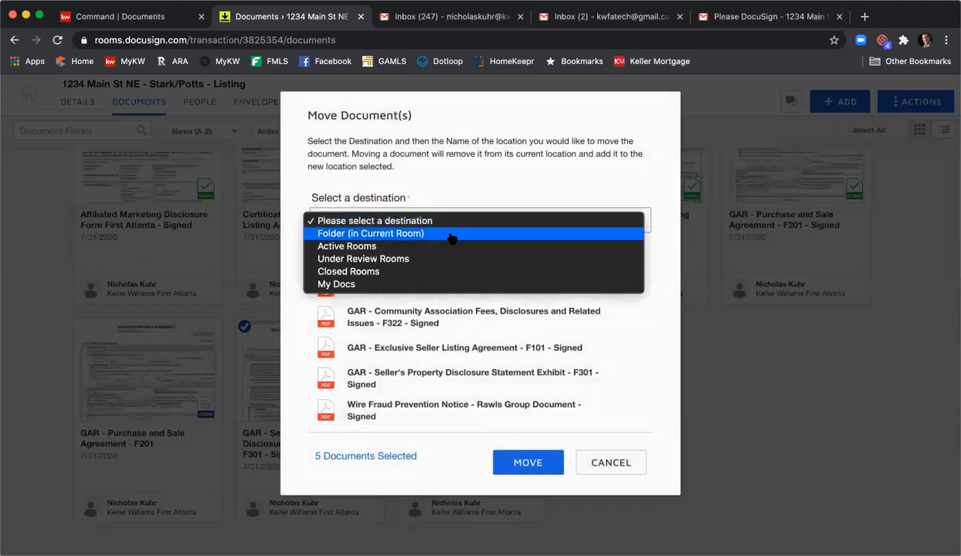
left_click(451, 235)
left_click(446, 247)
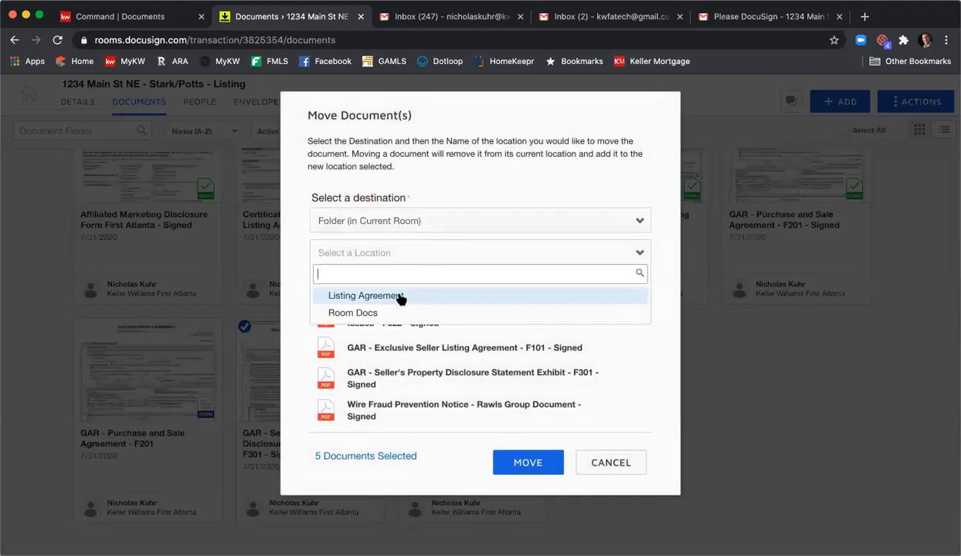
left_click(400, 299)
left_click(521, 459)
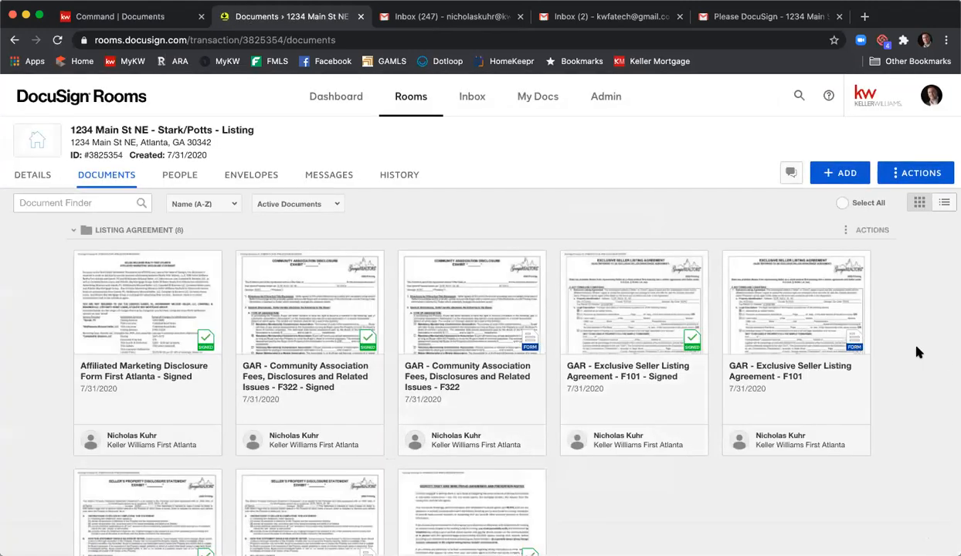
scroll(917, 352, "down", 6)
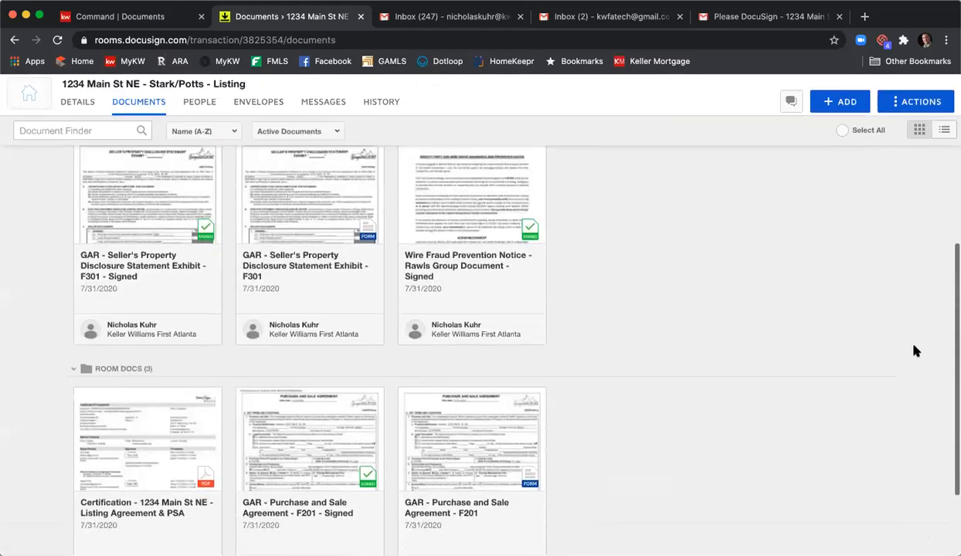
scroll(875, 353, "up", 5)
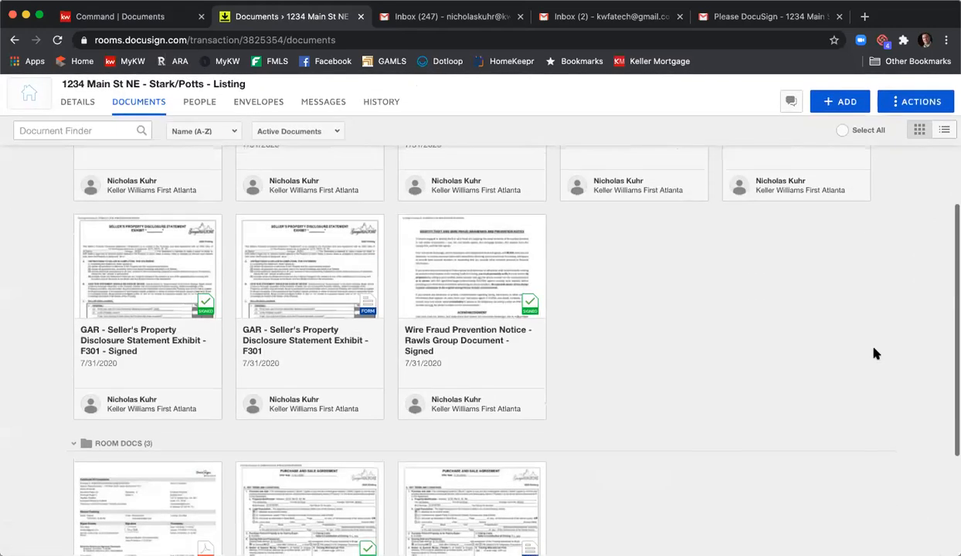
scroll(875, 353, "up", 2)
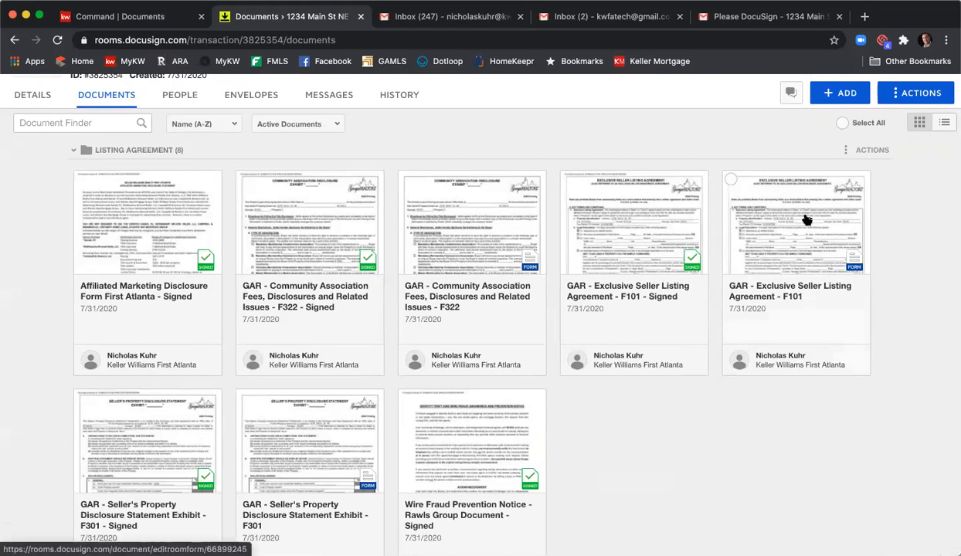
- Open the completed-envelope email for 1234 Main St NE Listing Agreement & PSA in the seller's Gmail inbox and review its message
left_click(581, 19)
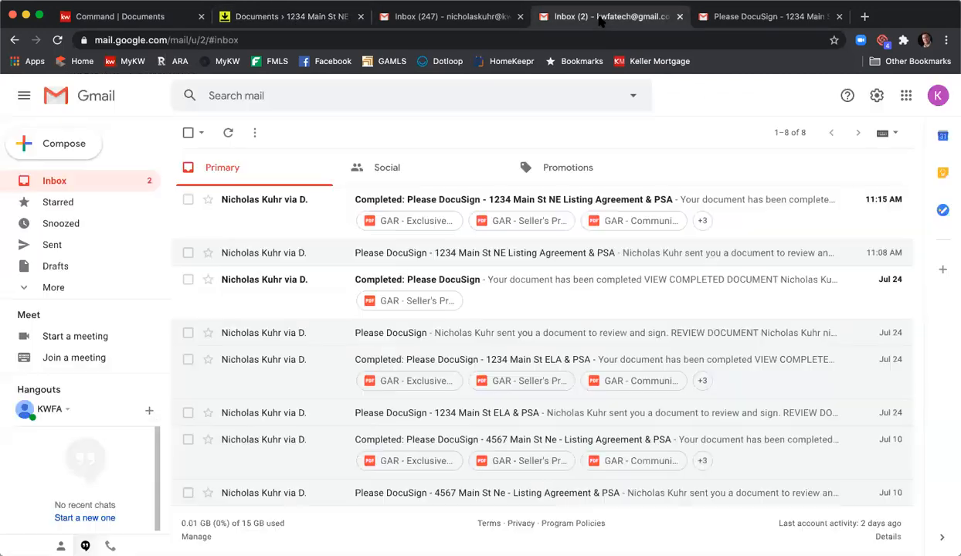
left_click(511, 200)
scroll(510, 262, "down", 3)
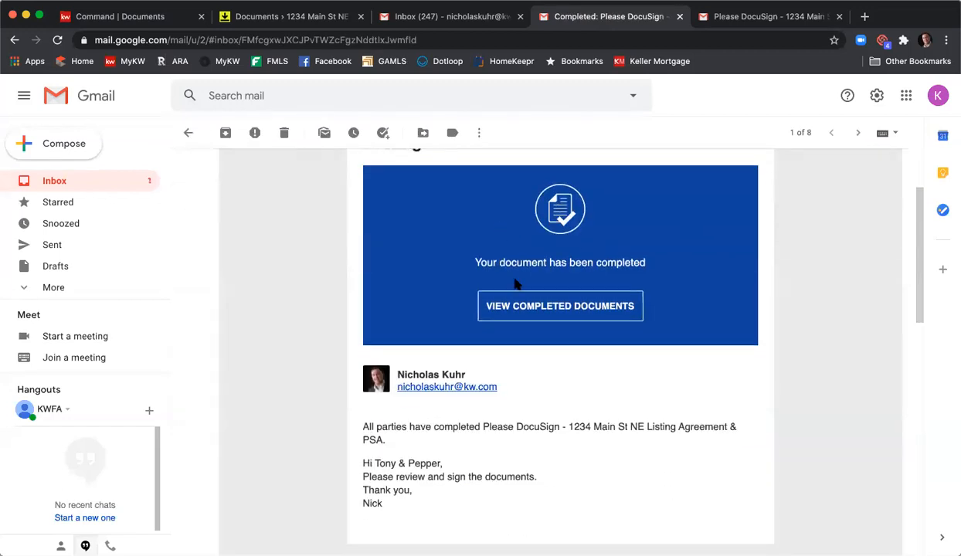
scroll(536, 319, "up", 1)
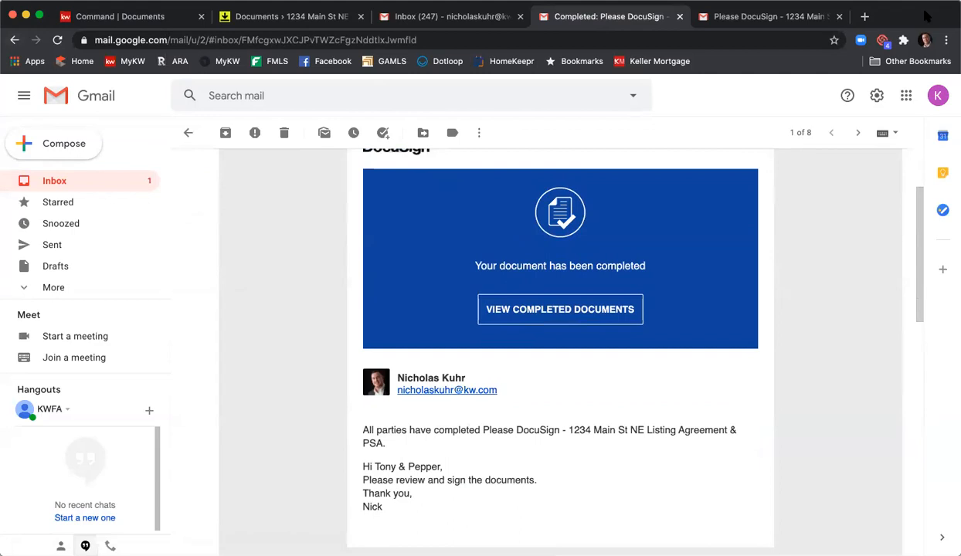
- In DocuSign Rooms, set up a combined PDF of the Listing Agreement folder's five signed documents, named 1234 Main St NE Signed Listing Agreement
left_click(236, 16)
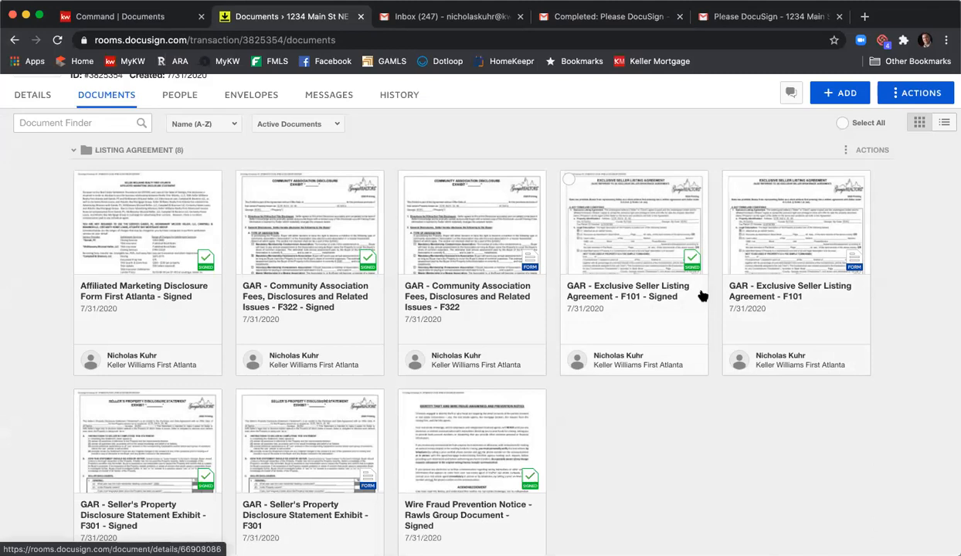
scroll(715, 414, "up", 2)
scroll(720, 417, "down", 2)
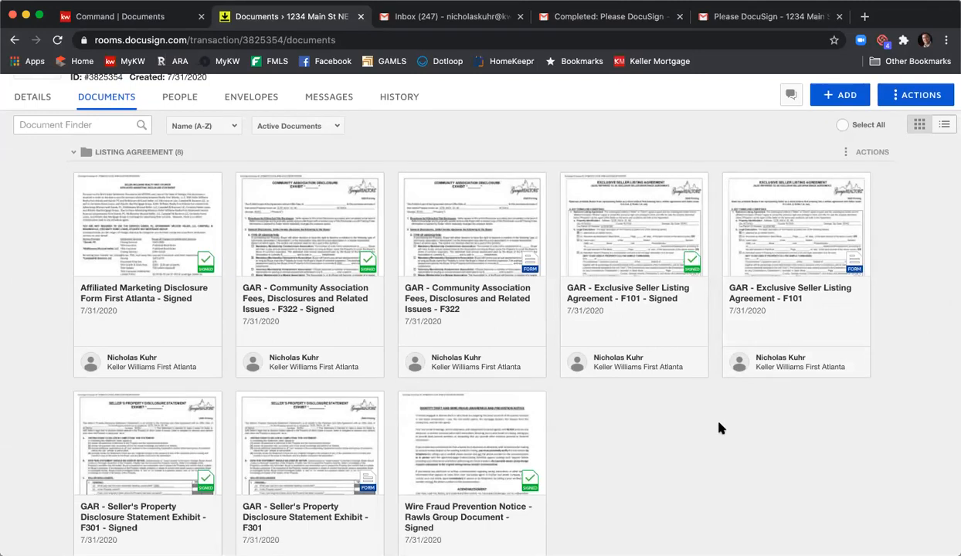
left_click(81, 180)
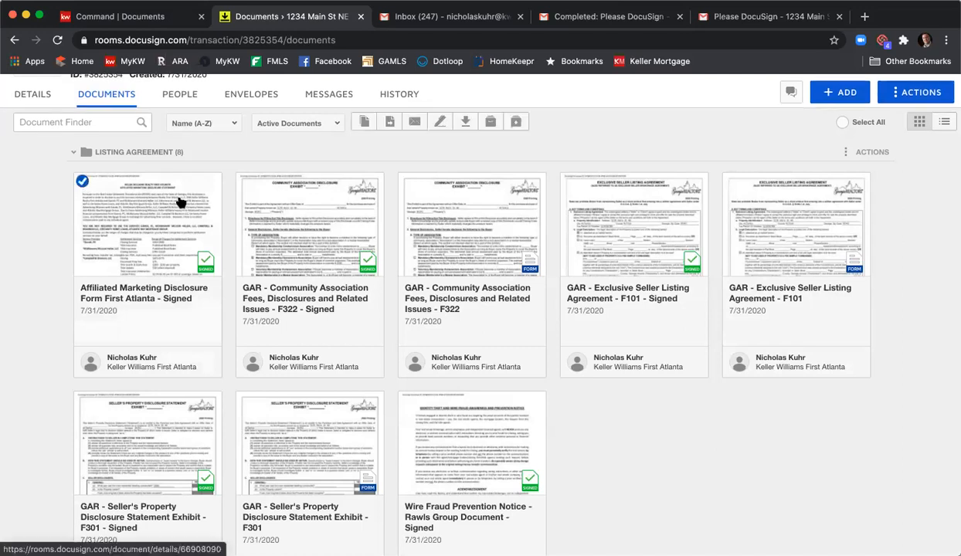
left_click(242, 183)
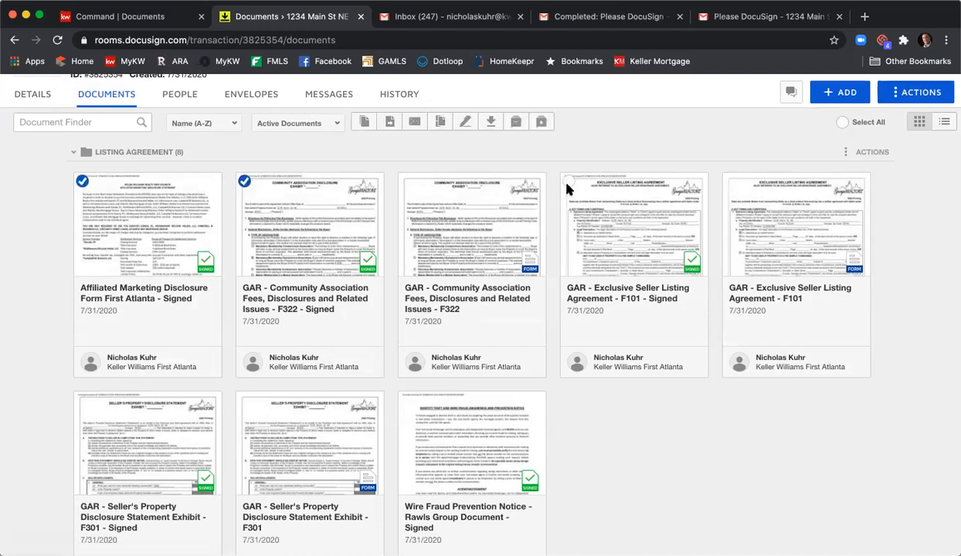
scroll(457, 317, "down", 2)
left_click(407, 306)
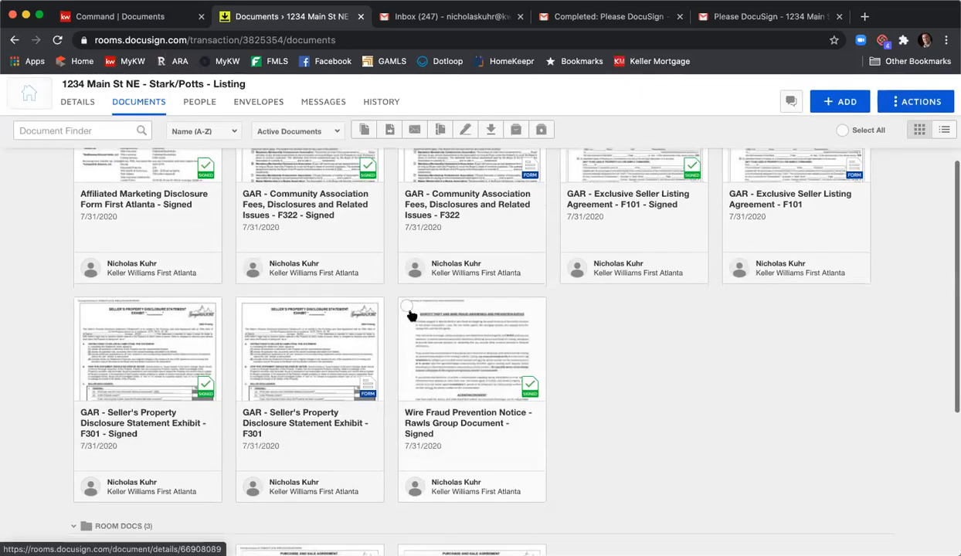
left_click(82, 306)
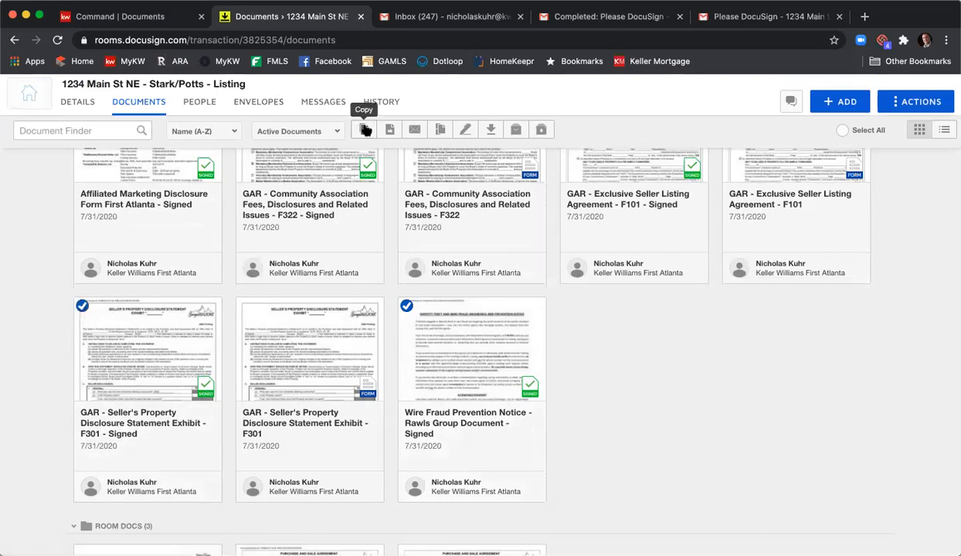
left_click(441, 131)
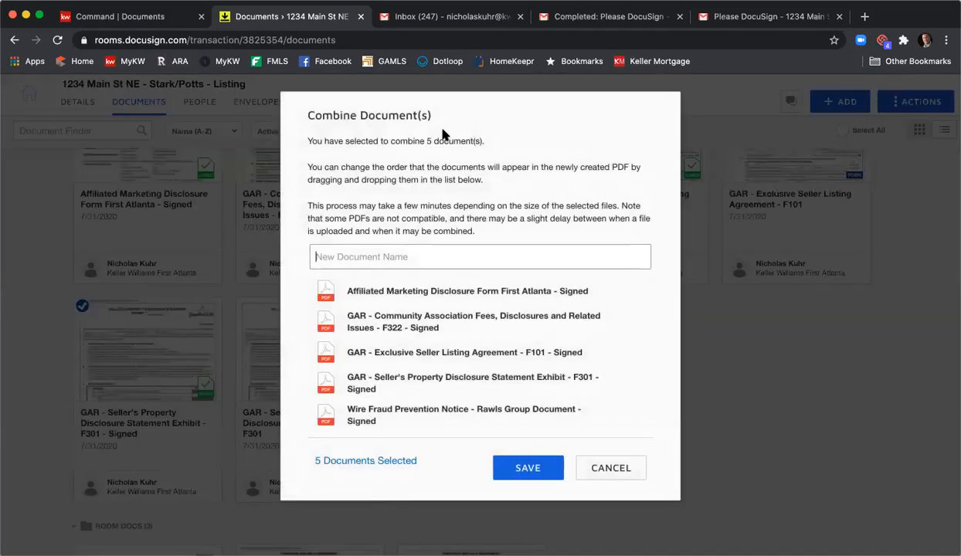
type("1234 Main S")
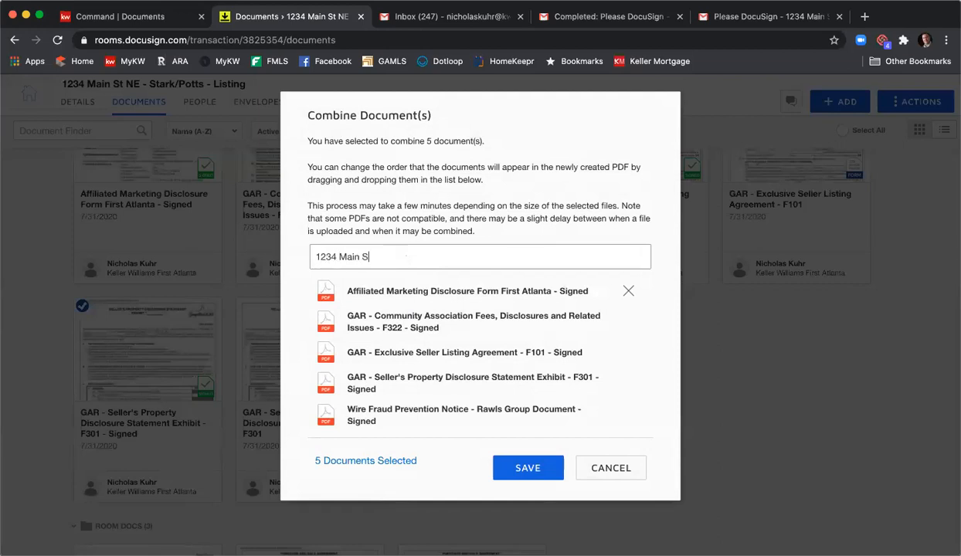
type("t NE Signed Listing Agreement")
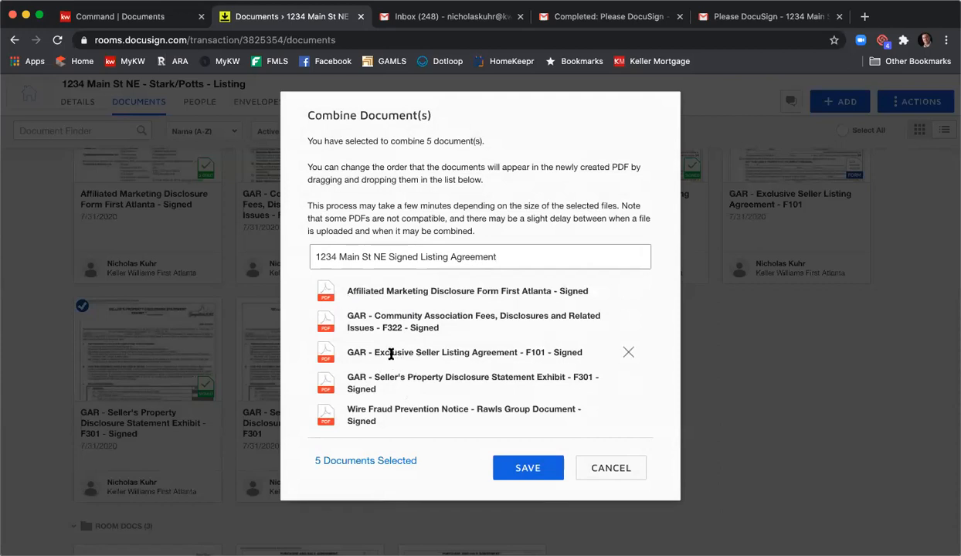
- Reorder the combined documents as F101, F301, F322, Affiliated Marketing Disclosure and Wire Fraud Prevention Notice, and save the new PDF
left_click_drag(390, 354, 389, 291)
left_click_drag(393, 378, 390, 316)
left_click_drag(378, 373, 389, 355)
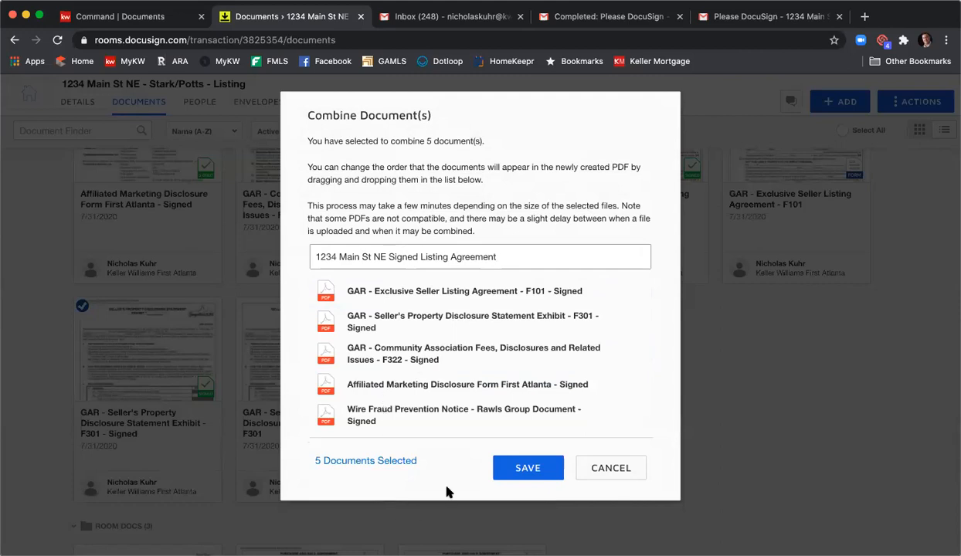
left_click(508, 464)
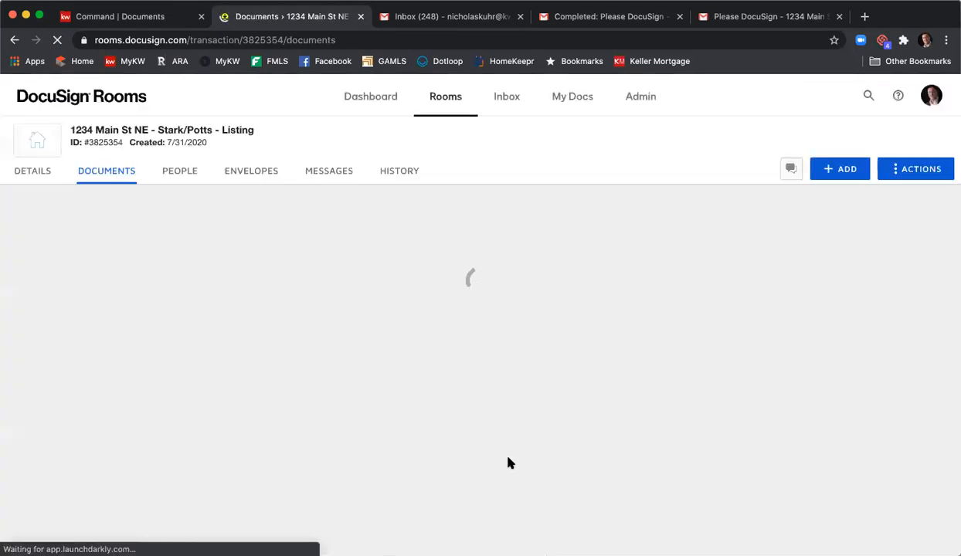
- Move the 1234 Main St NE Signed Listing Agreement PDF from Room Docs into the Listing Agreement folder
scroll(519, 392, "down", 5)
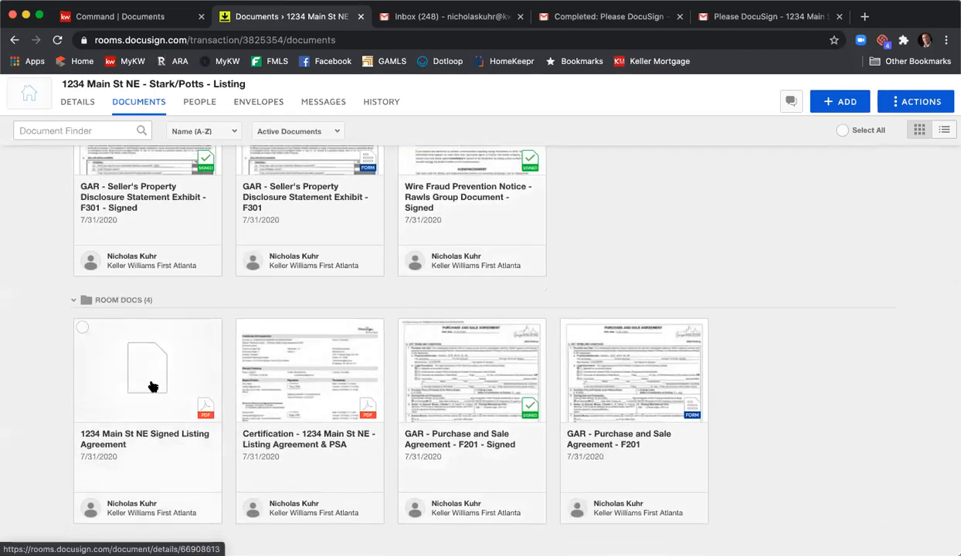
left_click_drag(124, 389, 592, 199)
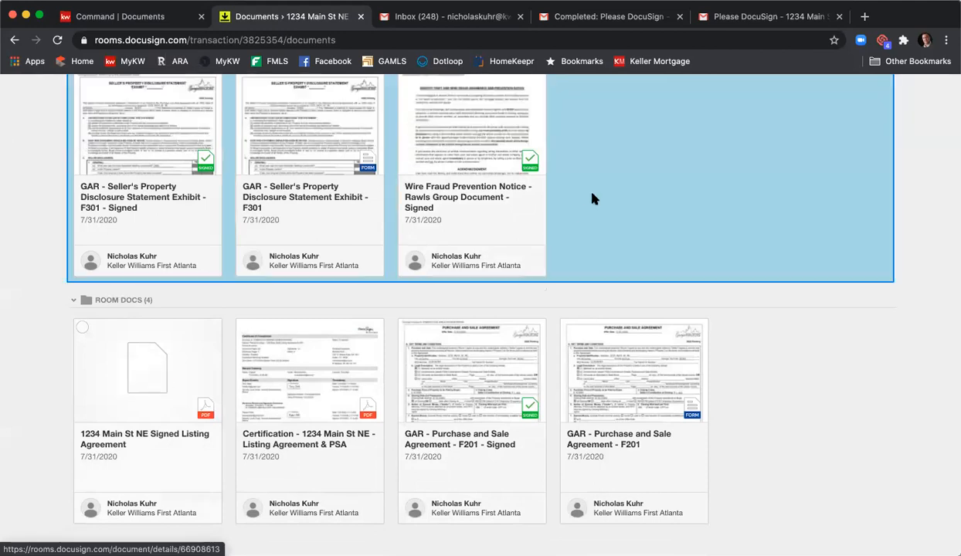
left_click_drag(603, 164, 601, 164)
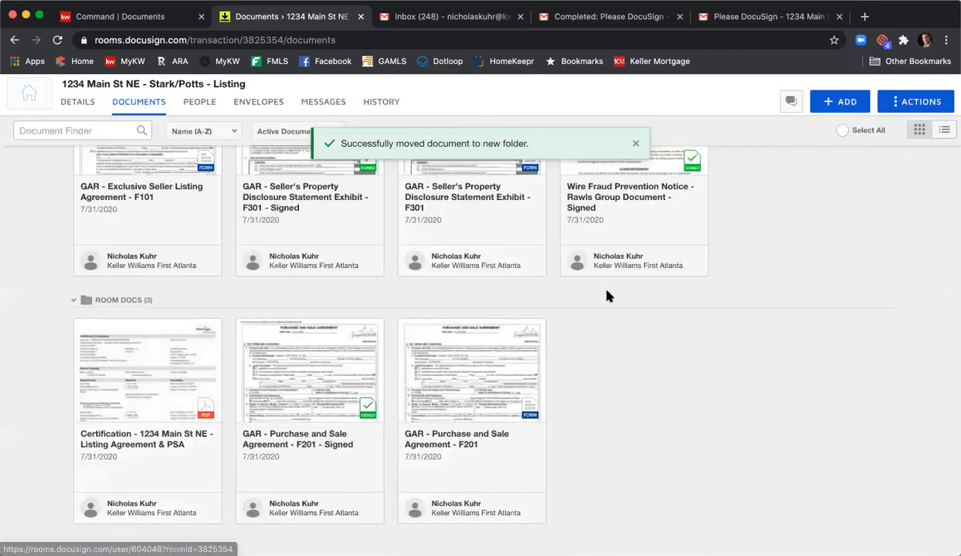
- Open the combined 1234 Main St NE Signed Listing Agreement PDF, look through its opening pages, and close it
scroll(608, 297, "up", 8)
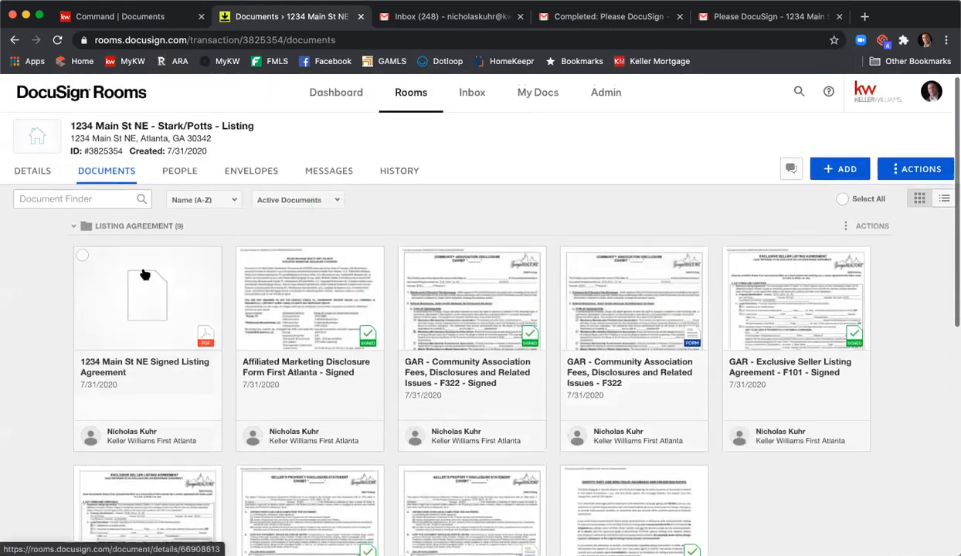
left_click(144, 275)
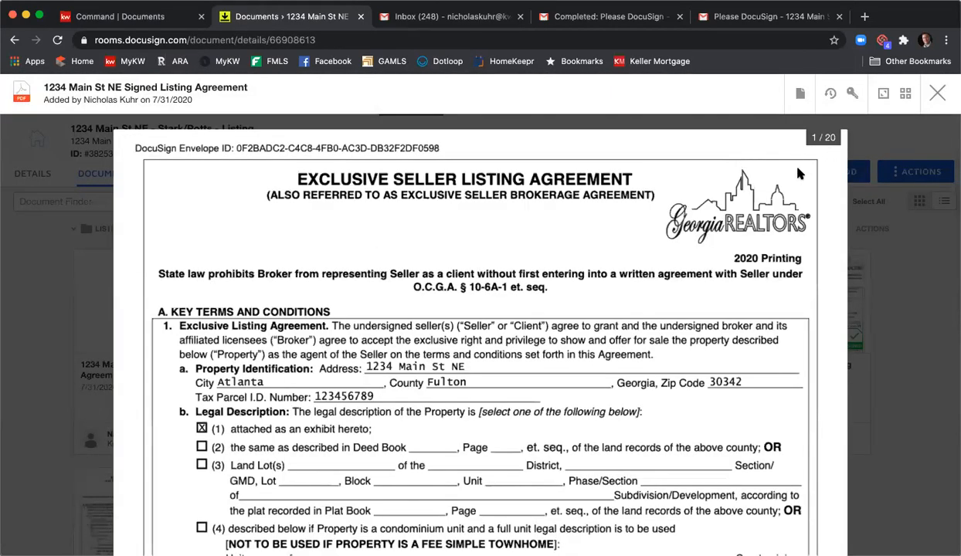
scroll(786, 187, "down", 3)
scroll(787, 188, "down", 20)
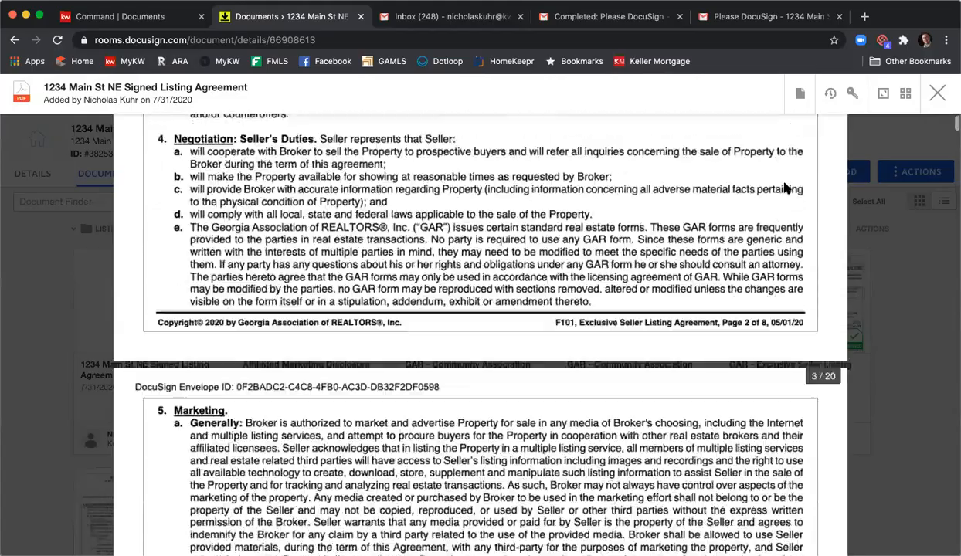
scroll(786, 188, "down", 20)
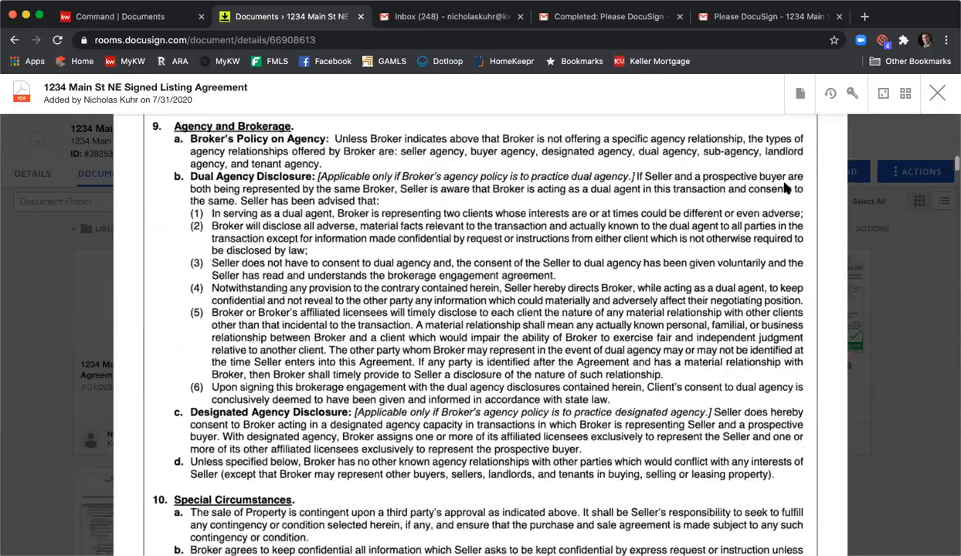
scroll(783, 186, "down", 10)
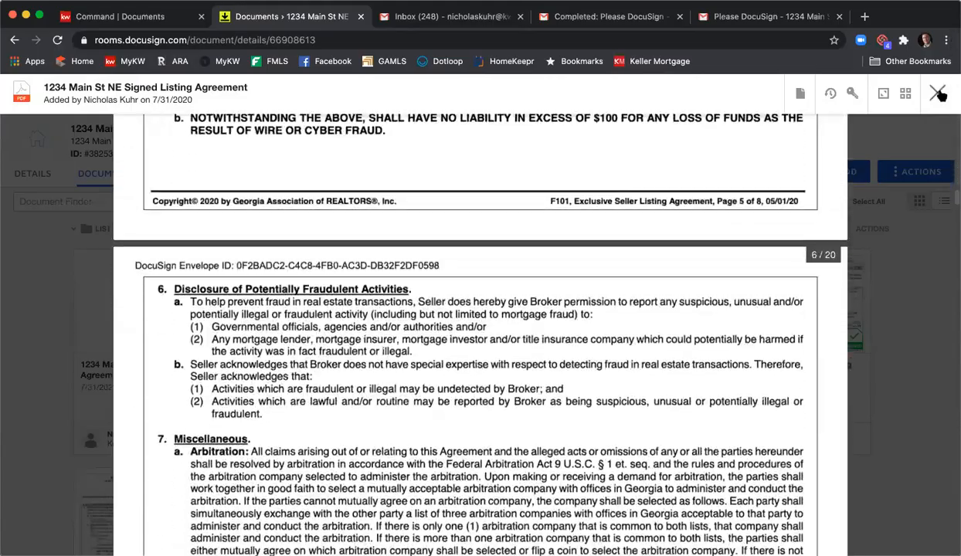
left_click(937, 92)
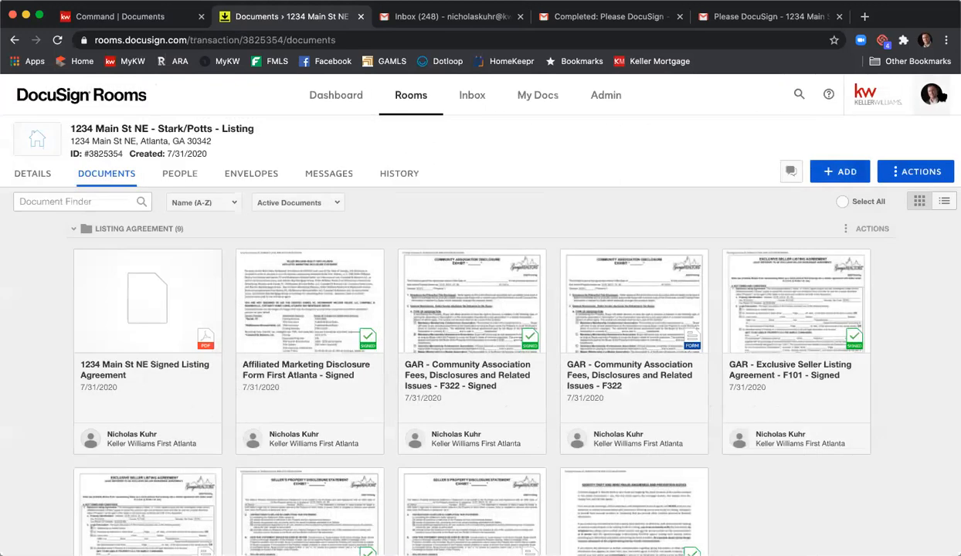
- Download the combined 1234 Main St NE Signed Listing Agreement PDF, dismiss the download notice and deselect the document
left_click(82, 258)
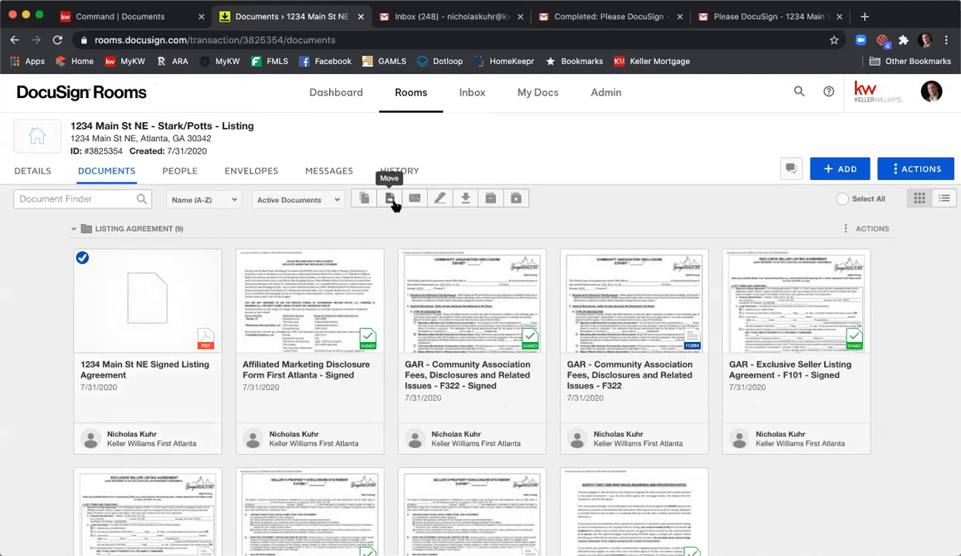
left_click(465, 199)
left_click(502, 243)
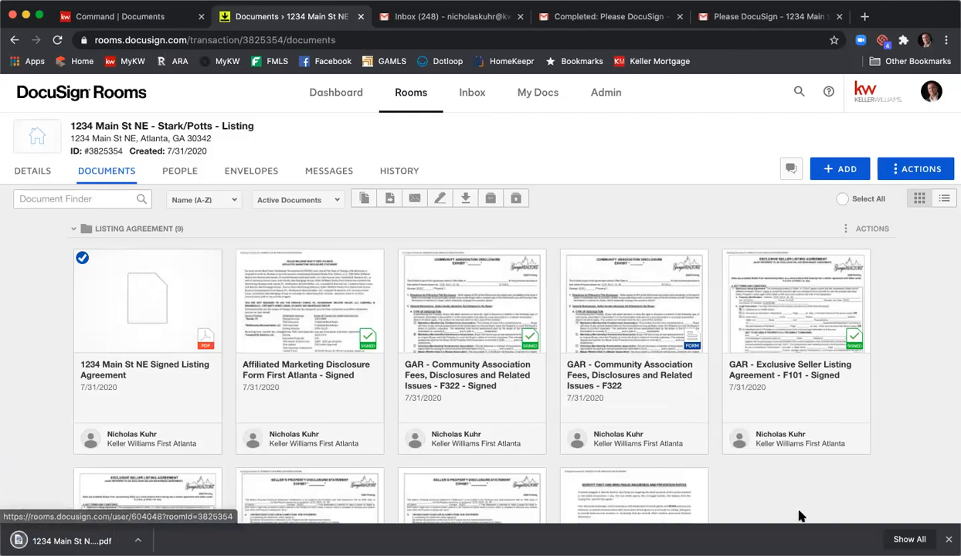
left_click(947, 539)
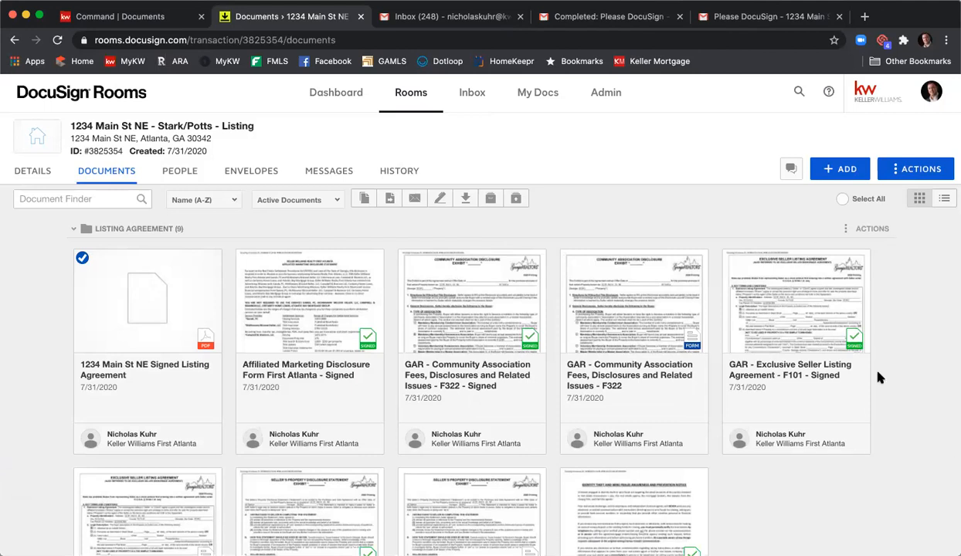
left_click(82, 258)
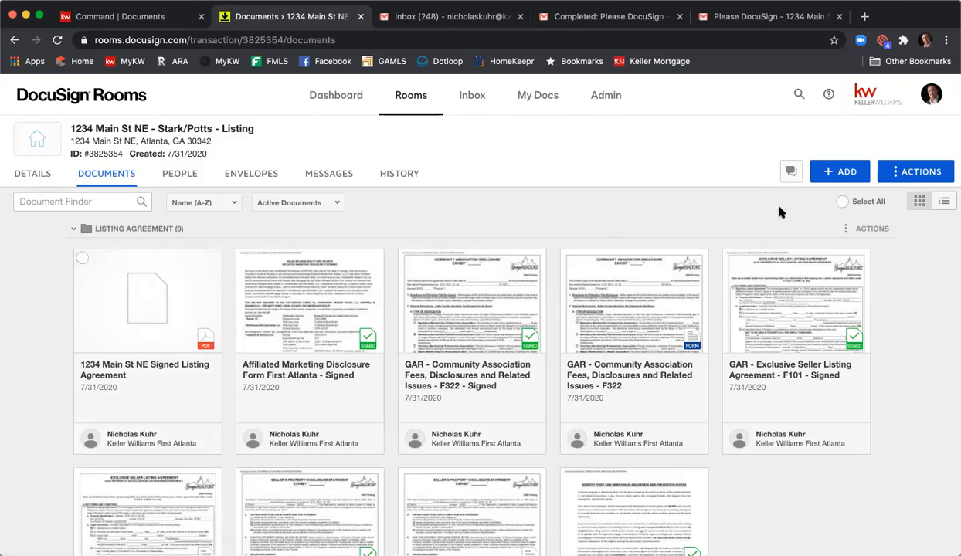
- Upload the Community Association Disclosure little john PDF from the computer into Room Docs
left_click(830, 175)
left_click(823, 198)
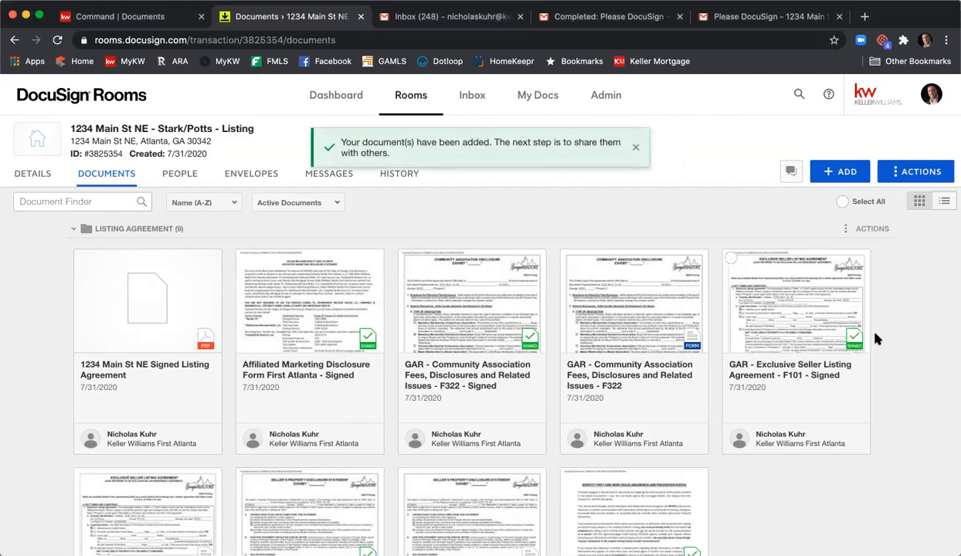
scroll(826, 317, "down", 5)
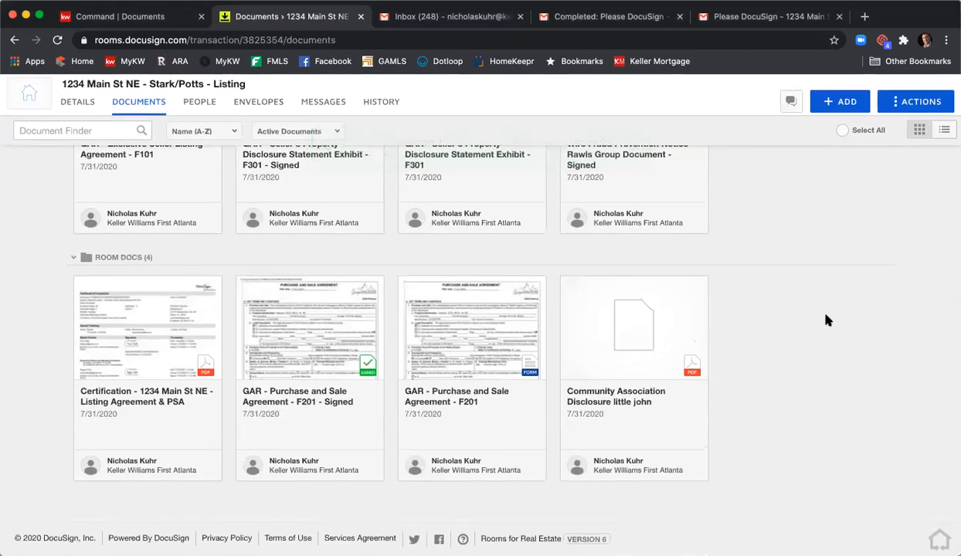
- Open the uploaded Community Association Disclosure little john PDF, look through its pages, and close it
left_click(640, 332)
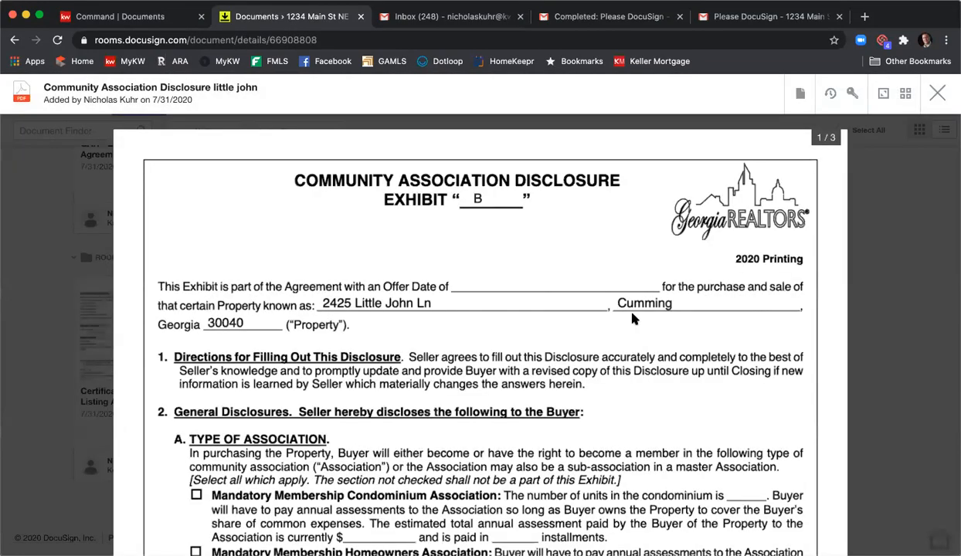
scroll(632, 317, "down", 10)
scroll(632, 318, "down", 15)
scroll(635, 316, "down", 5)
scroll(633, 315, "up", 15)
scroll(637, 312, "up", 10)
left_click(937, 93)
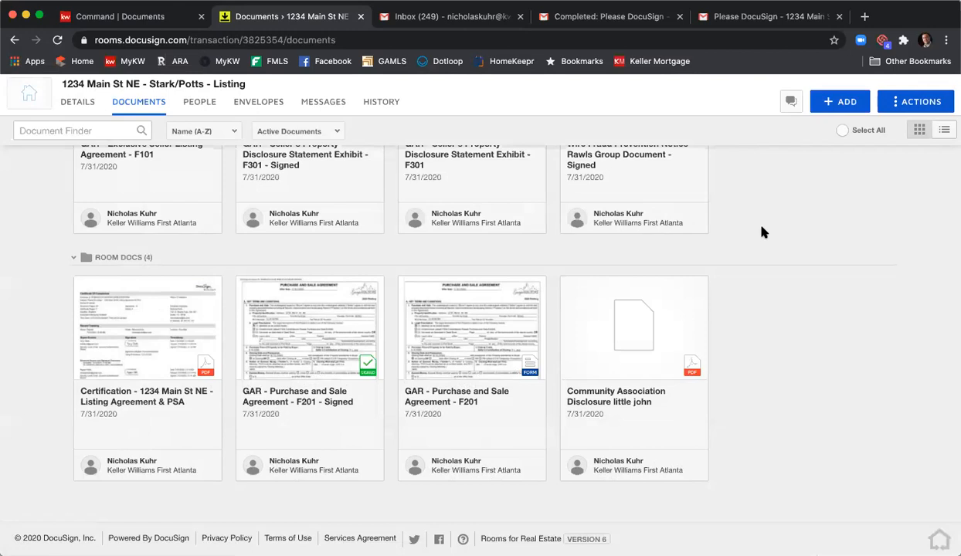
left_click(836, 104)
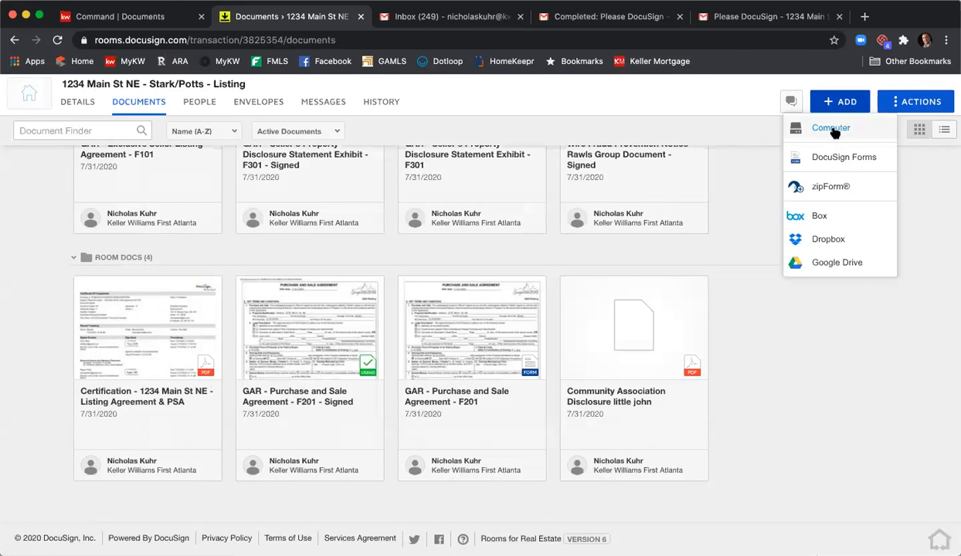
left_click(726, 260)
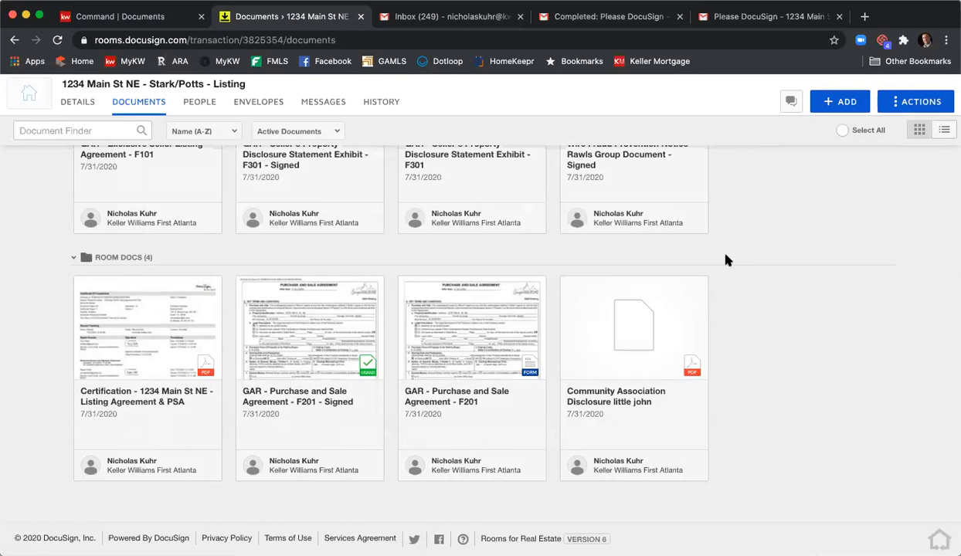
- Select the Community Association Disclosure little john PDF together with the 1234 Main St NE Signed Listing Agreement PDF
left_click(569, 286)
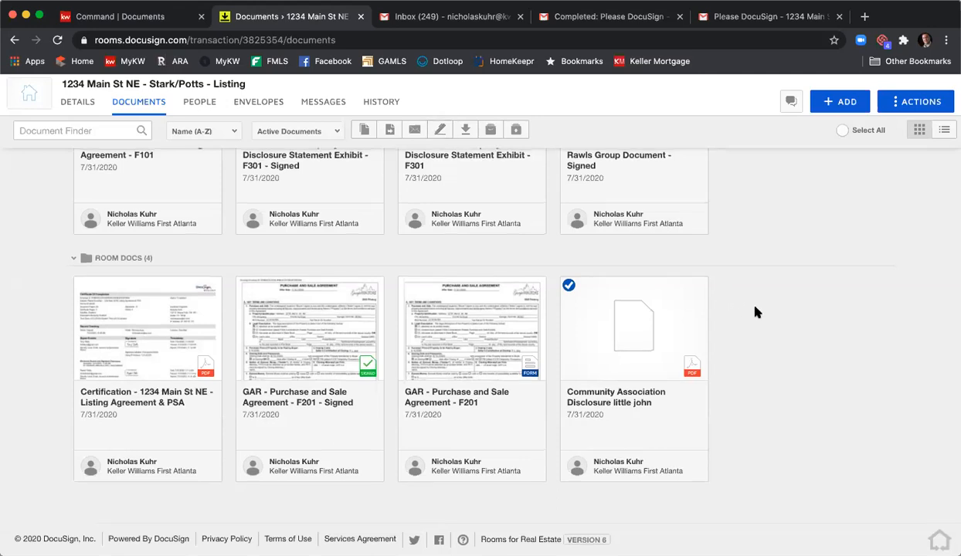
scroll(732, 294, "up", 4)
scroll(753, 314, "up", 3)
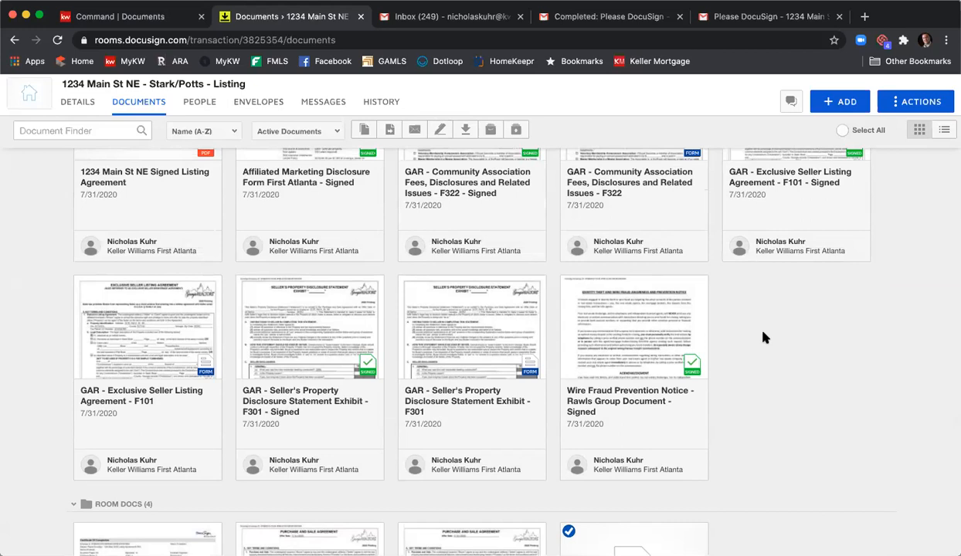
scroll(740, 332, "up", 2)
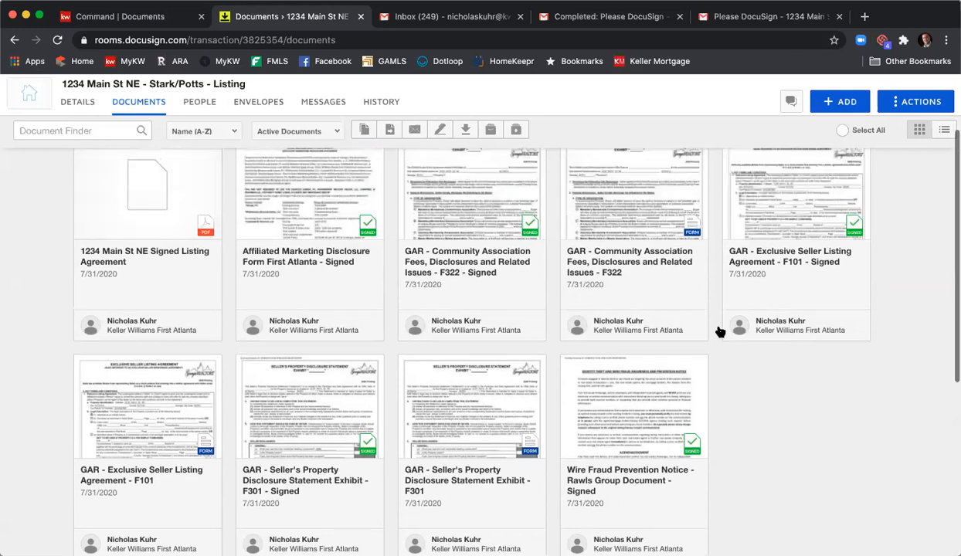
scroll(263, 266, "up", 1)
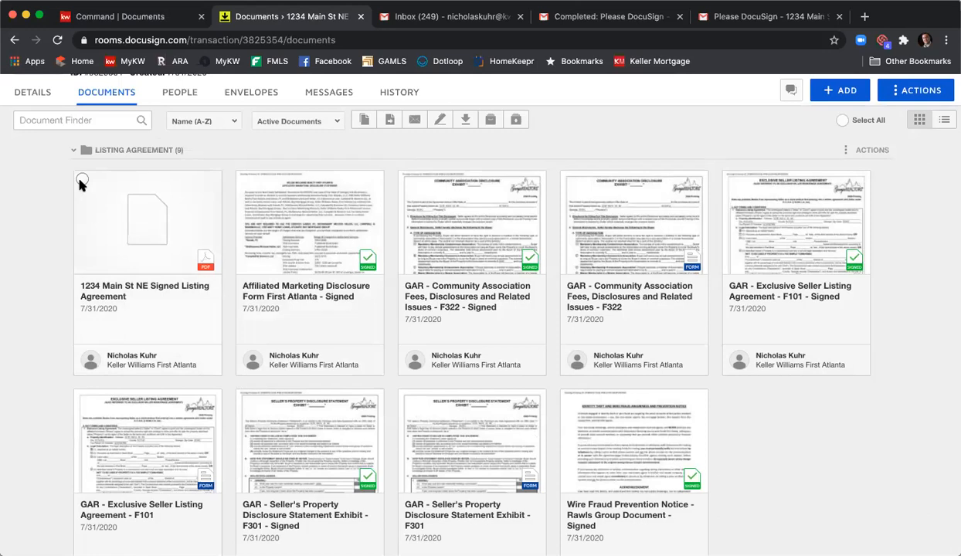
left_click(859, 91)
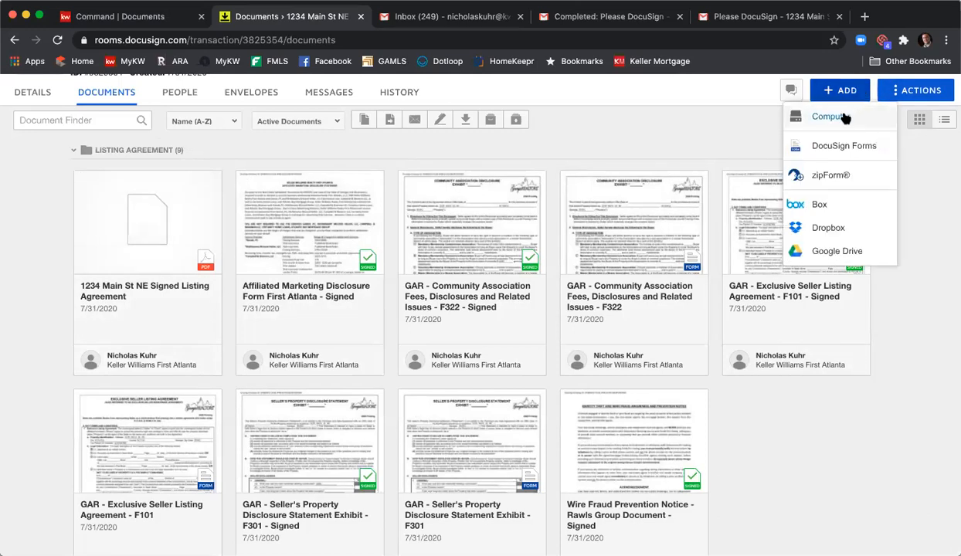
left_click(711, 143)
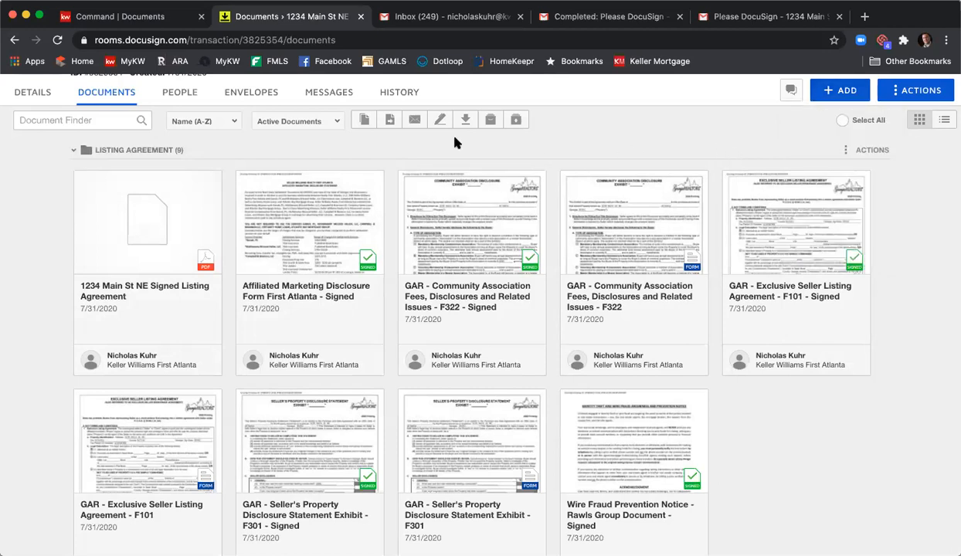
left_click(82, 181)
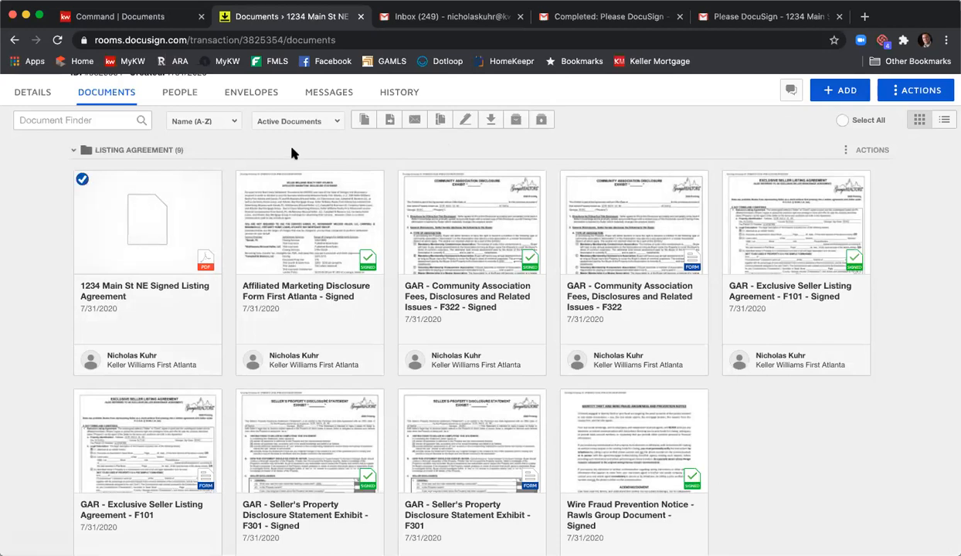
- Open the 1234 Main St NE Signed Listing Agreement PDF and start splitting it into separate documents
left_click(134, 215)
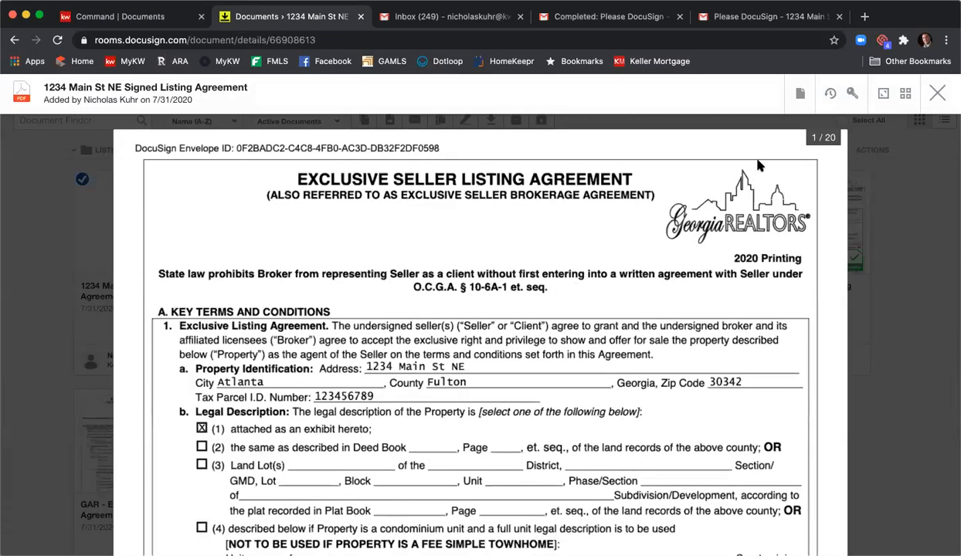
left_click(799, 93)
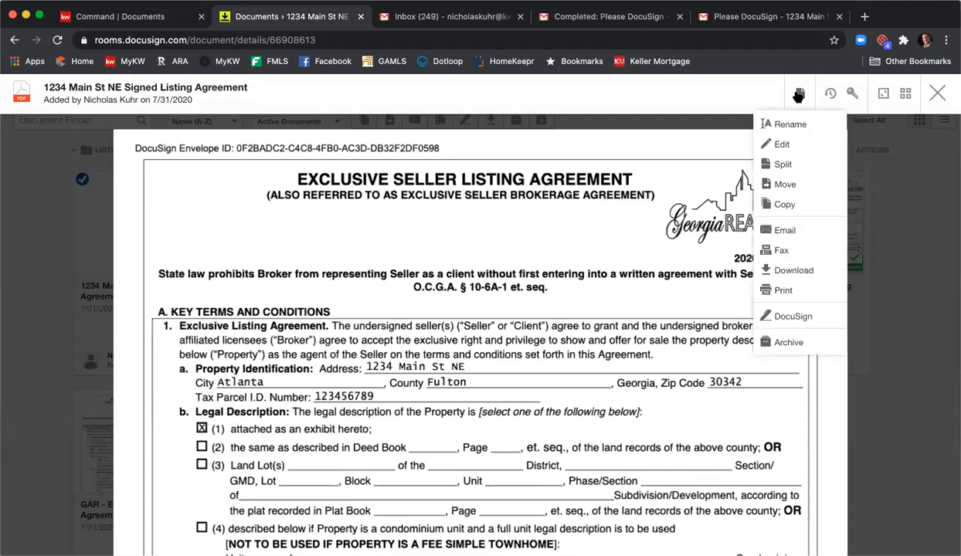
left_click(785, 164)
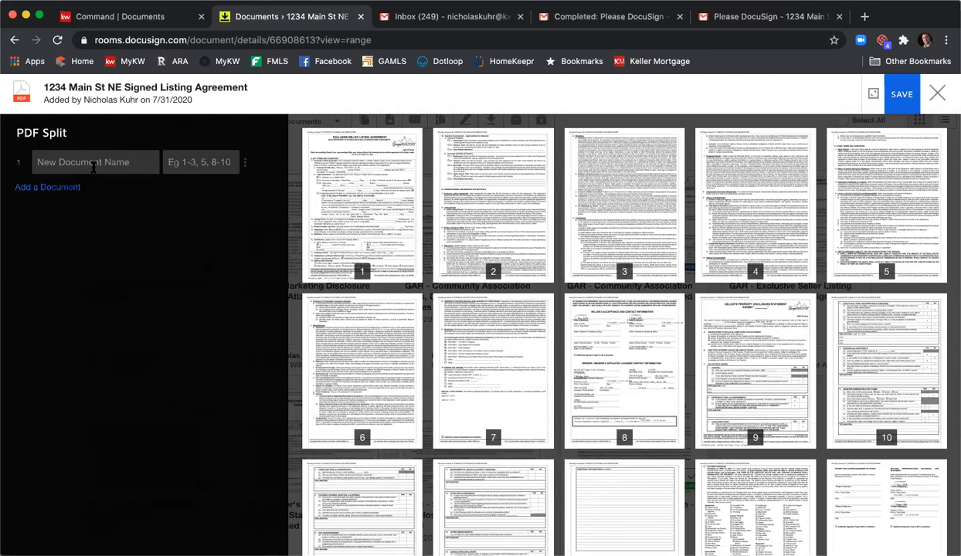
- Define the first split document as ESLA Signed, covering pages 1-8
left_click(93, 166)
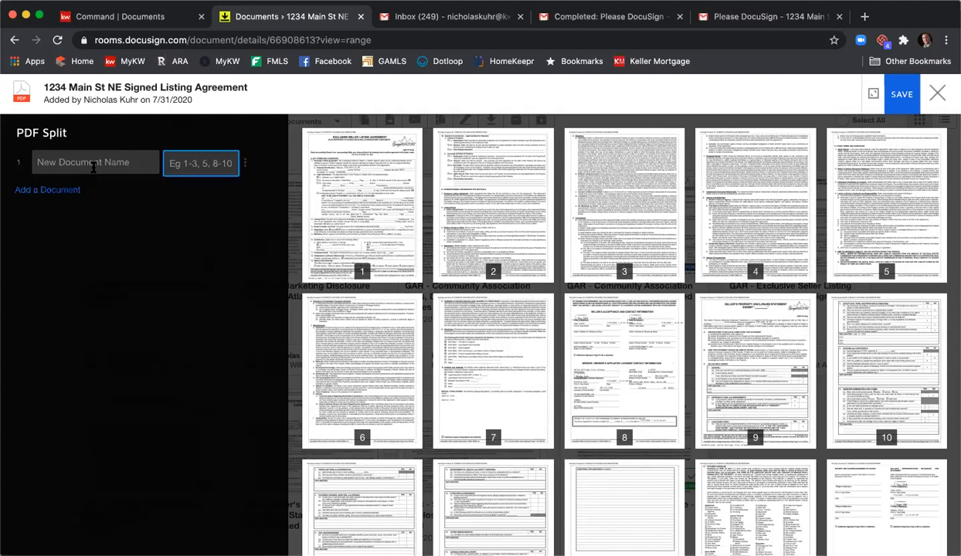
type("ESLA Signed")
key("Tab")
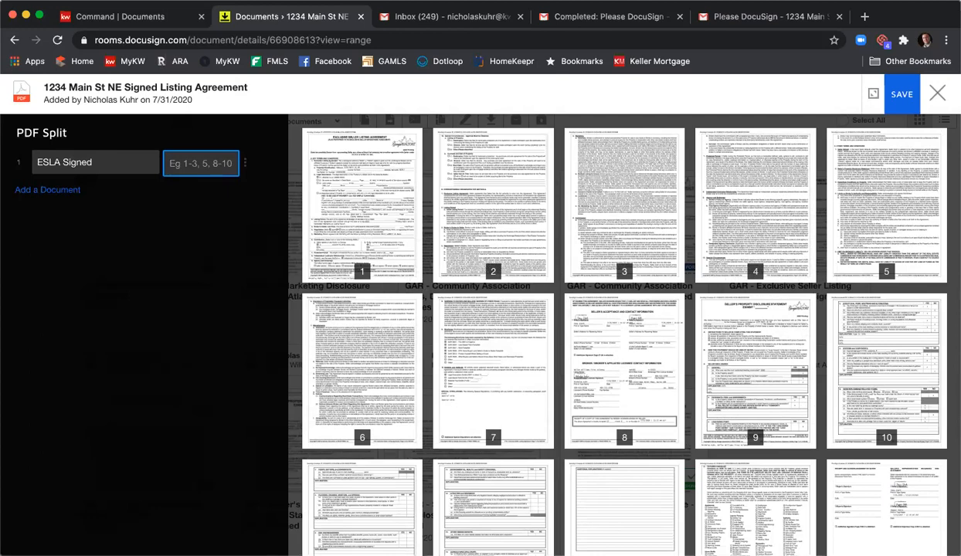
type("1")
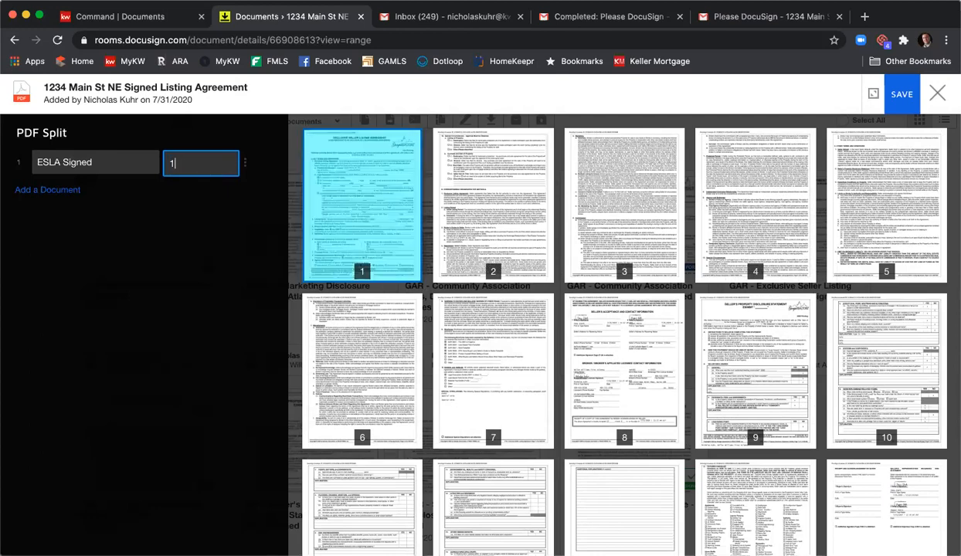
type("-8")
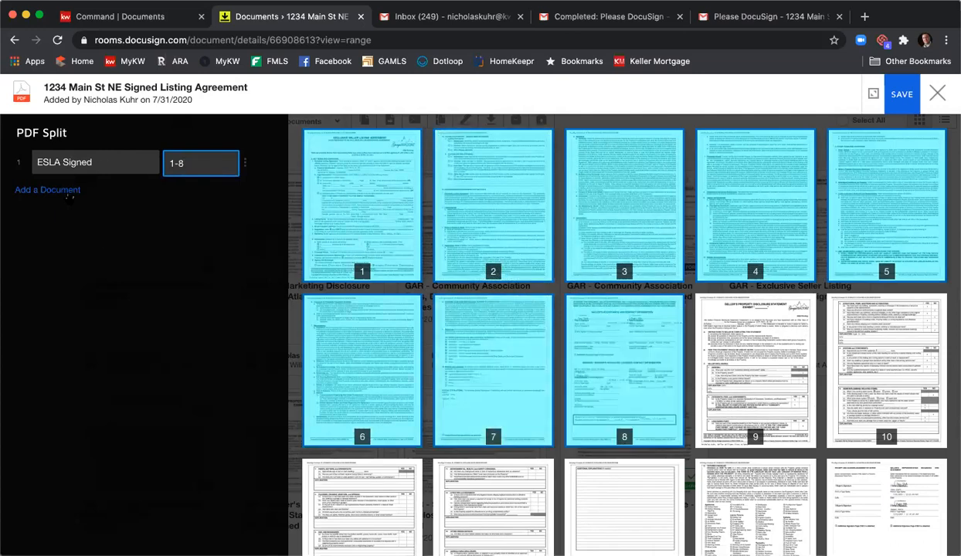
- Add a second split document named SPD Signed, covering pages 9-15
left_click(66, 191)
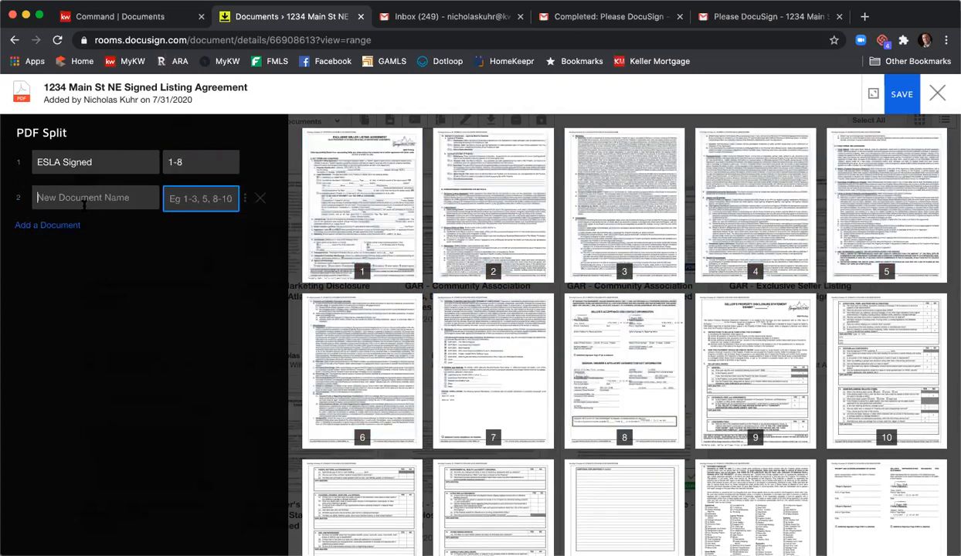
left_click(83, 203)
type("SP")
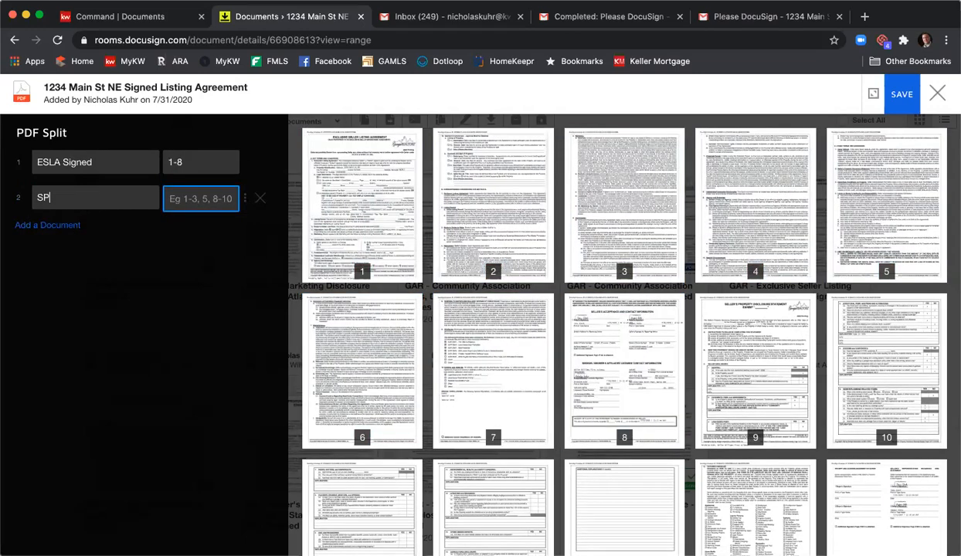
type("D Signed")
scroll(694, 264, "down", 2)
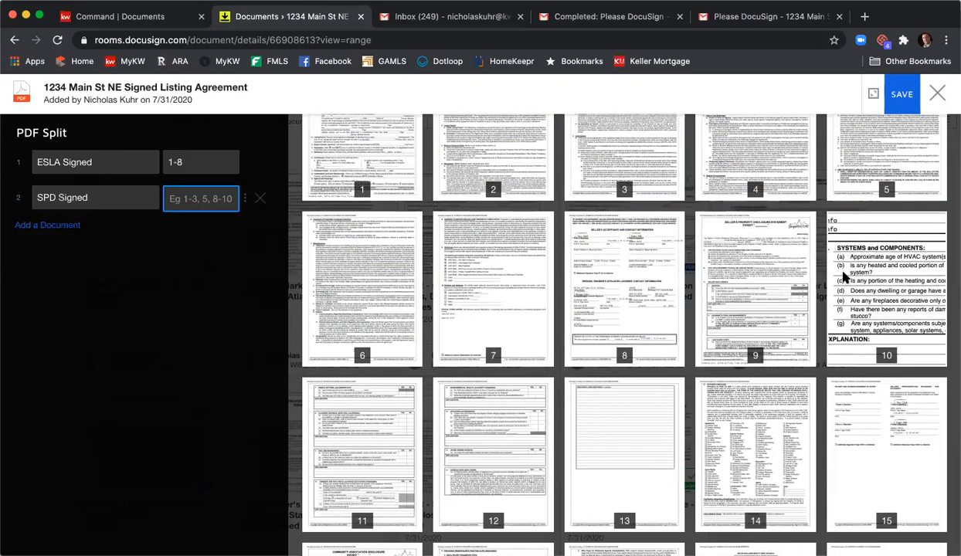
scroll(844, 278, "down", 2)
scroll(844, 278, "up", 2)
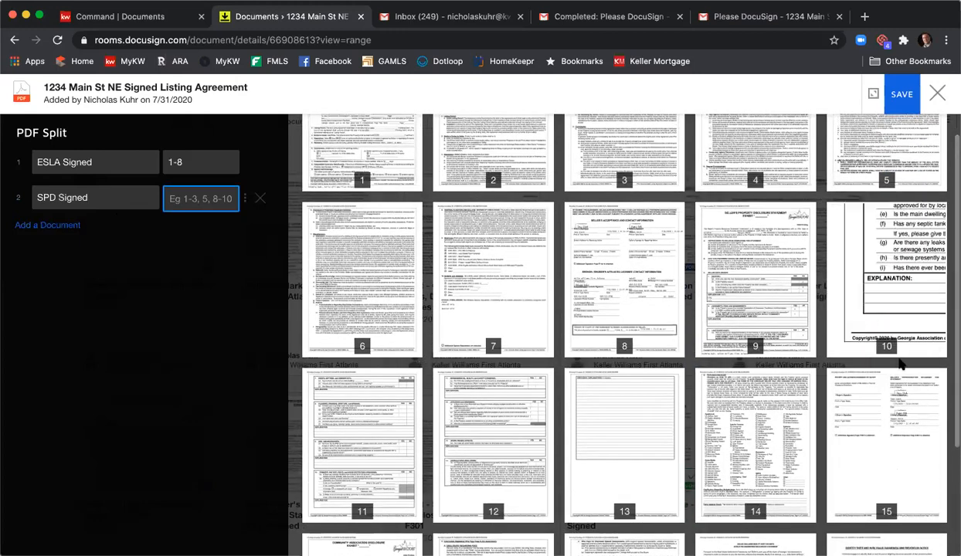
scroll(911, 375, "down", 2)
scroll(911, 374, "up", 1)
left_click(201, 199)
type("9-15")
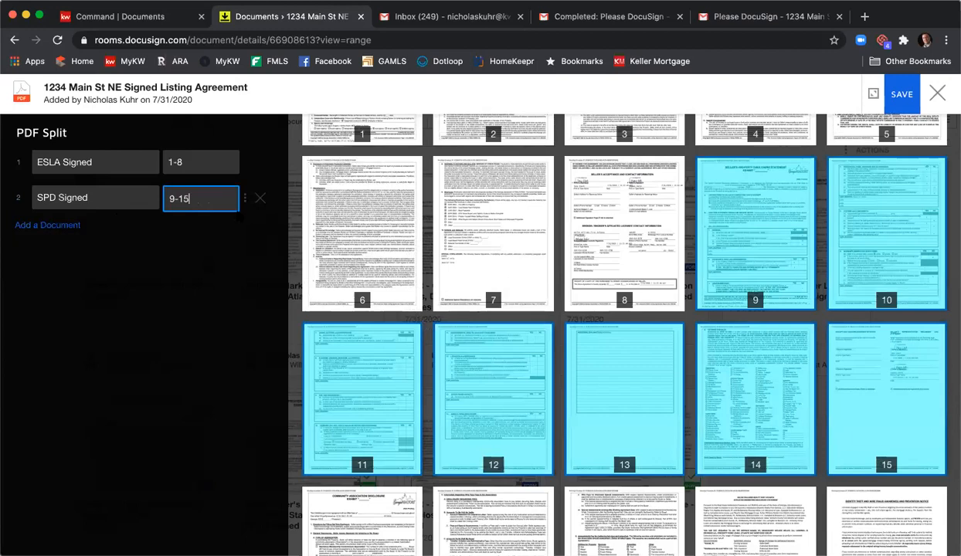
- Add a third split document named CAD Signed, covering pages 16-18
scroll(347, 242, "down", 3)
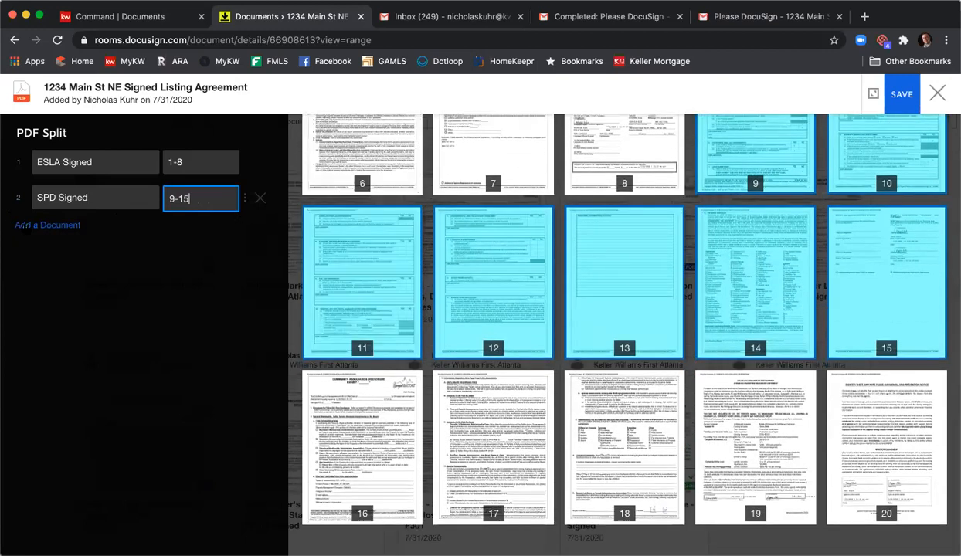
left_click(70, 225)
left_click(72, 235)
type("CA")
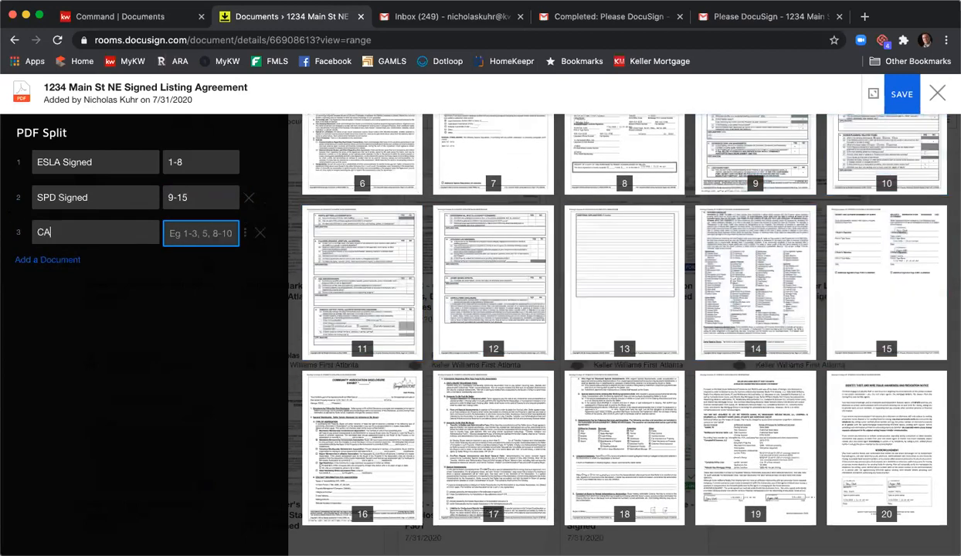
type("D Signed")
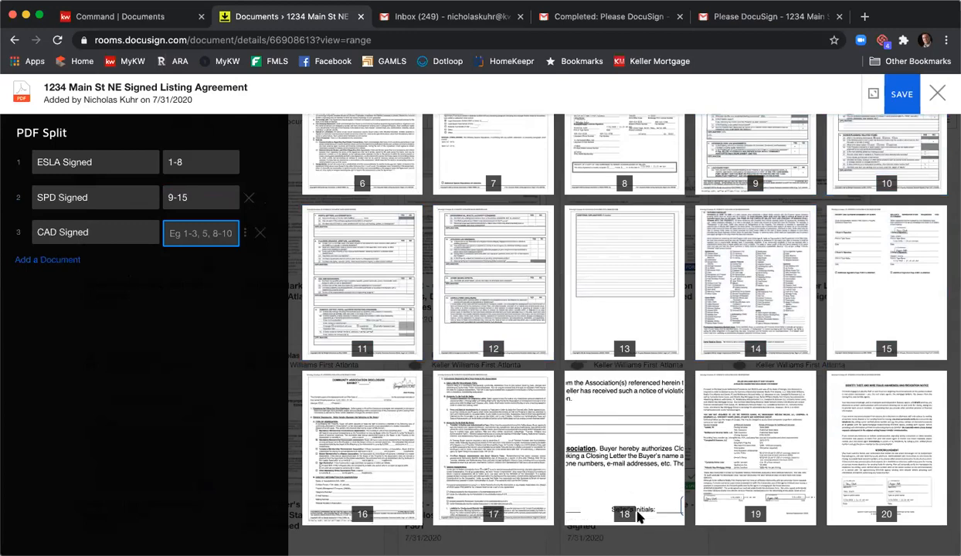
type("16-1")
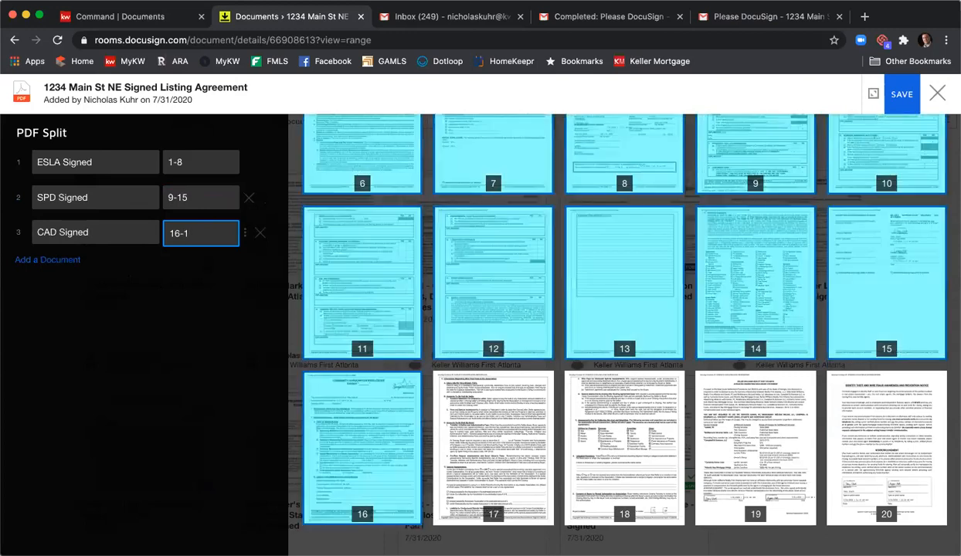
type("8")
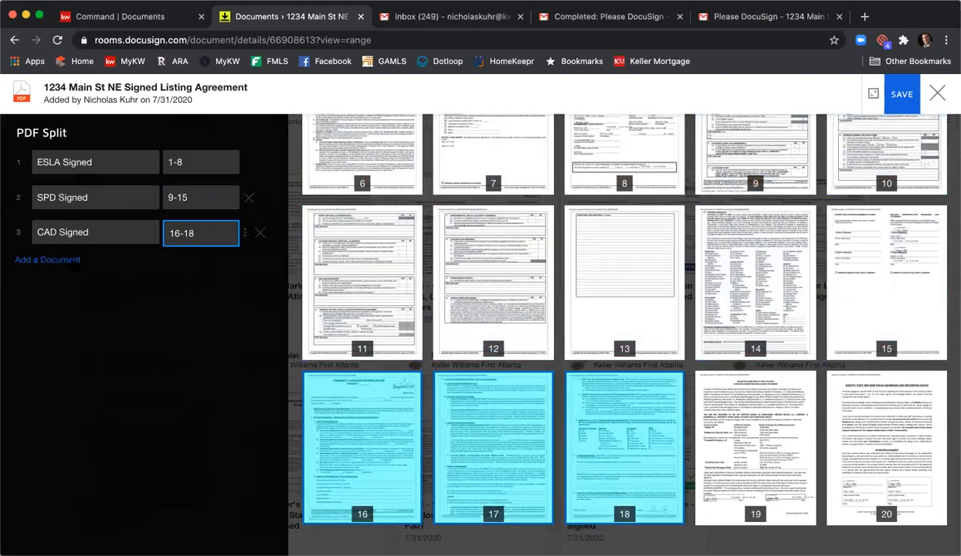
- Add a fourth split document named AMD Signed, covering page 19
left_click(74, 263)
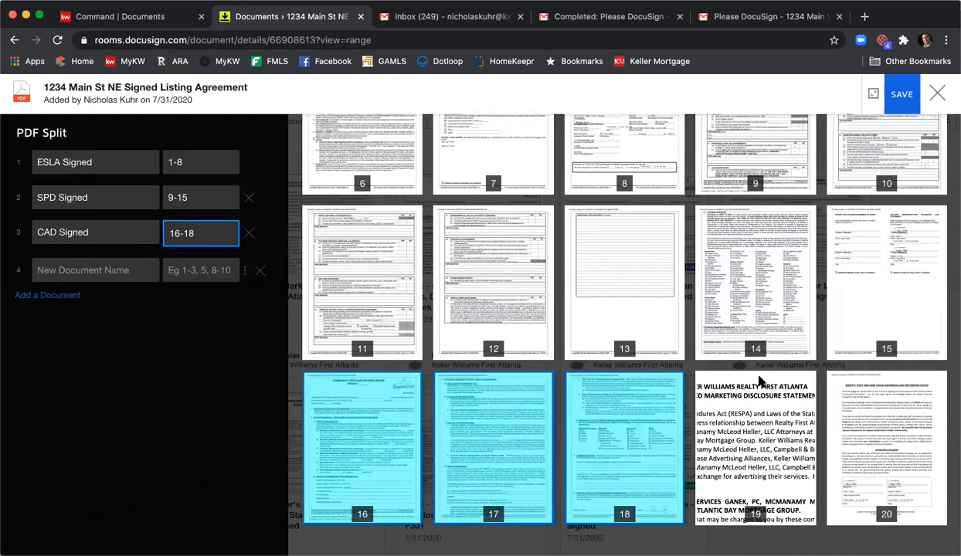
left_click(78, 270)
type("AMD Signed")
key("Tab")
type("19")
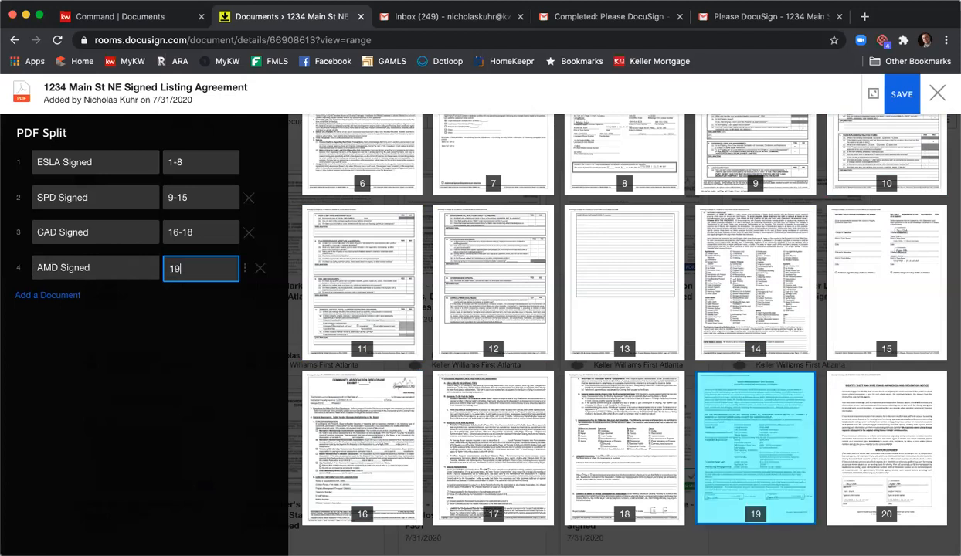
- Add a fifth split document named WFPD Signed, covering page 20, and save the PDF split
left_click(50, 296)
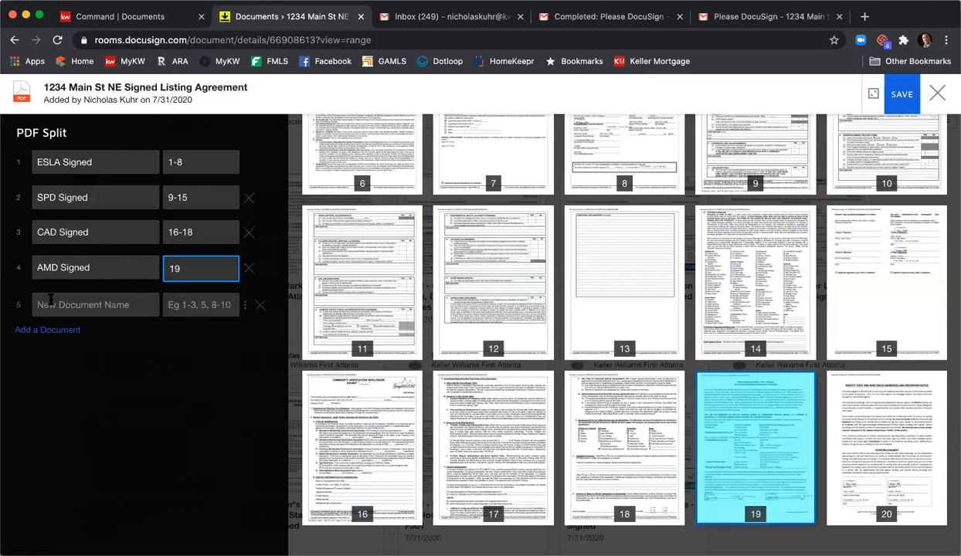
left_click(51, 298)
type("W")
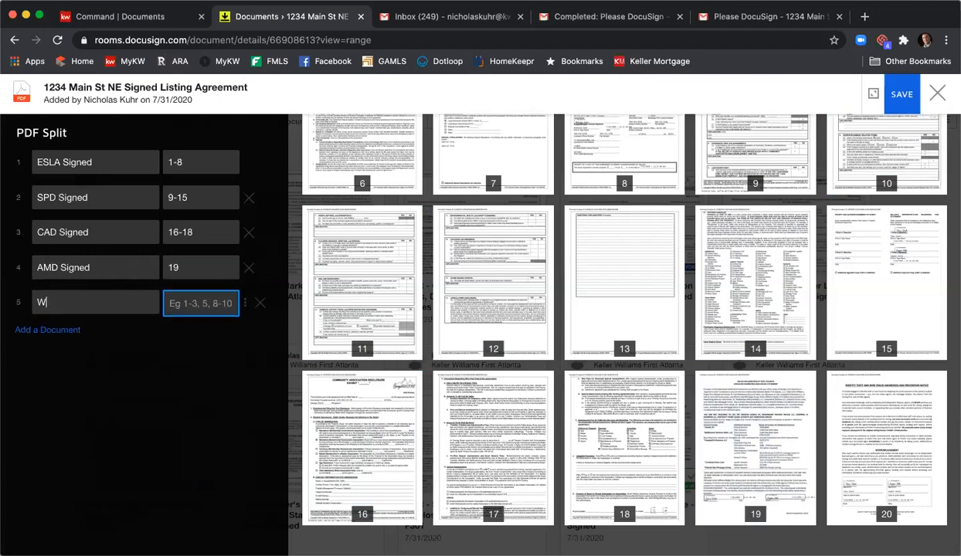
type("FPD Signed")
key("Tab")
type("20")
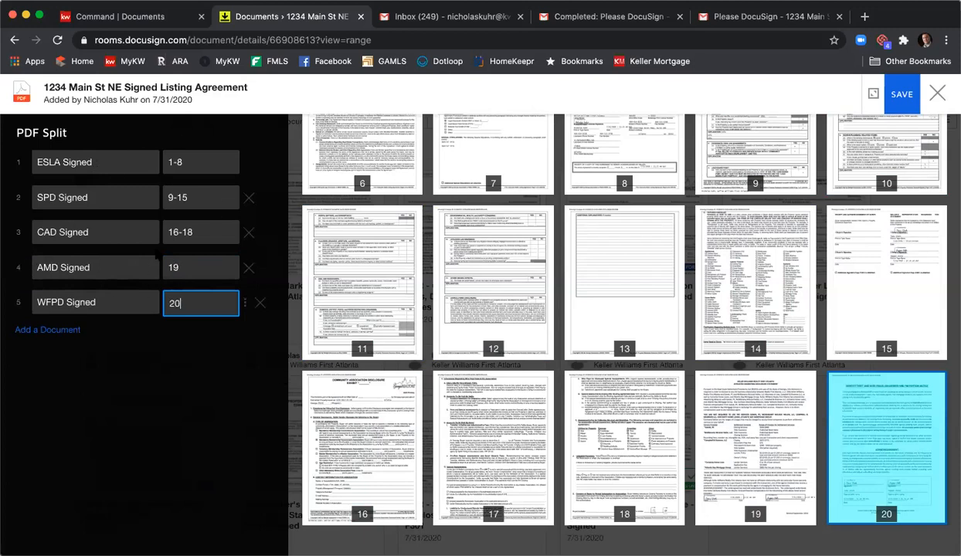
left_click(899, 93)
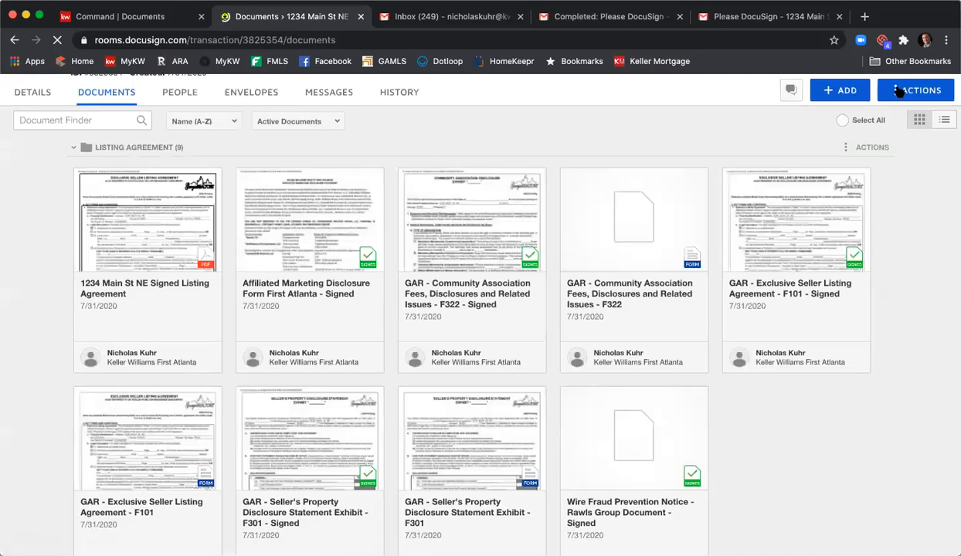
- Review the room's Listing Agreement and Room Docs folders, checking the newly split signed documents
scroll(866, 244, "down", 1)
scroll(869, 244, "down", 5)
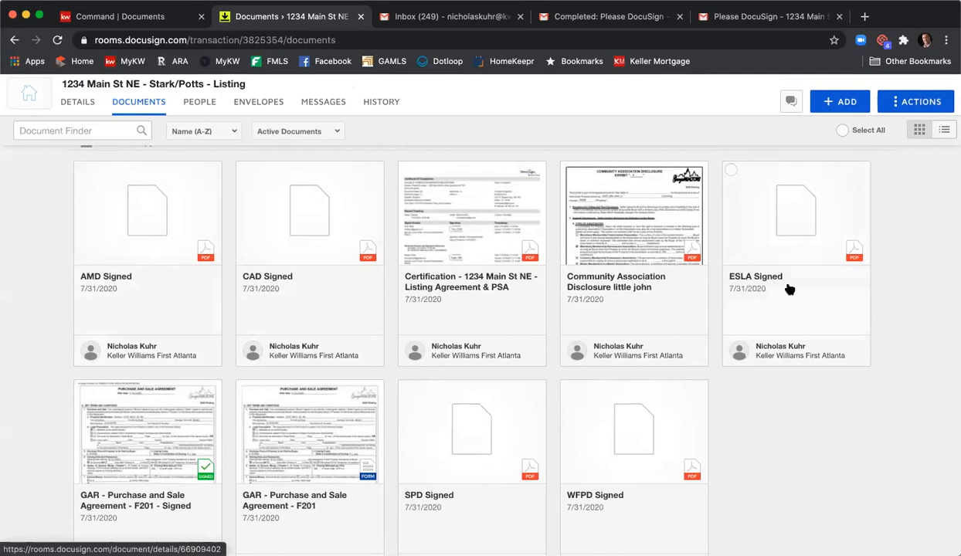
scroll(803, 278, "down", 3)
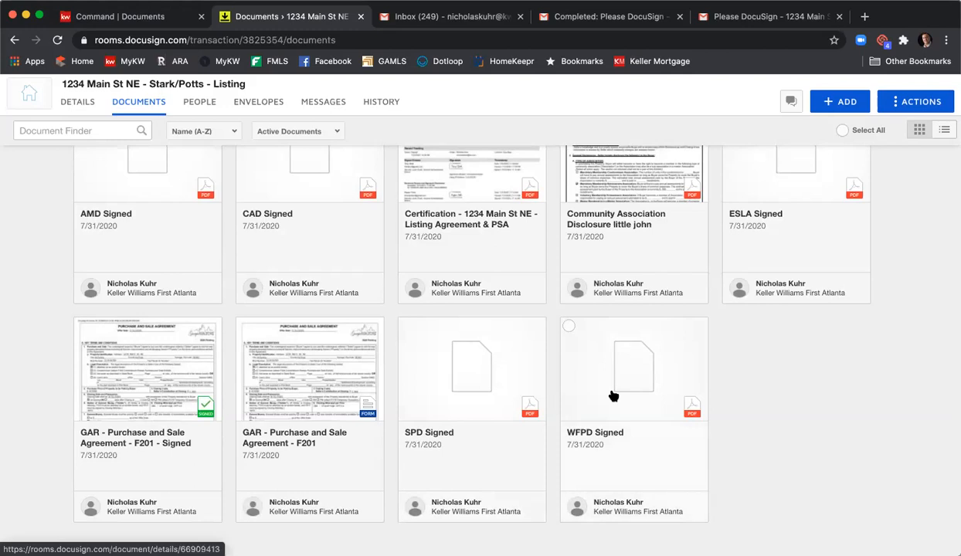
scroll(586, 392, "up", 5)
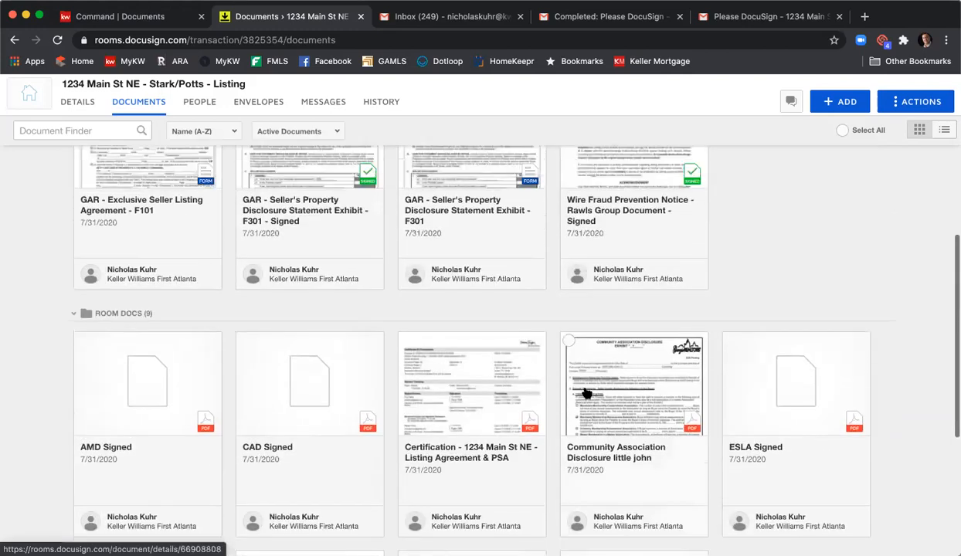
scroll(589, 391, "up", 1)
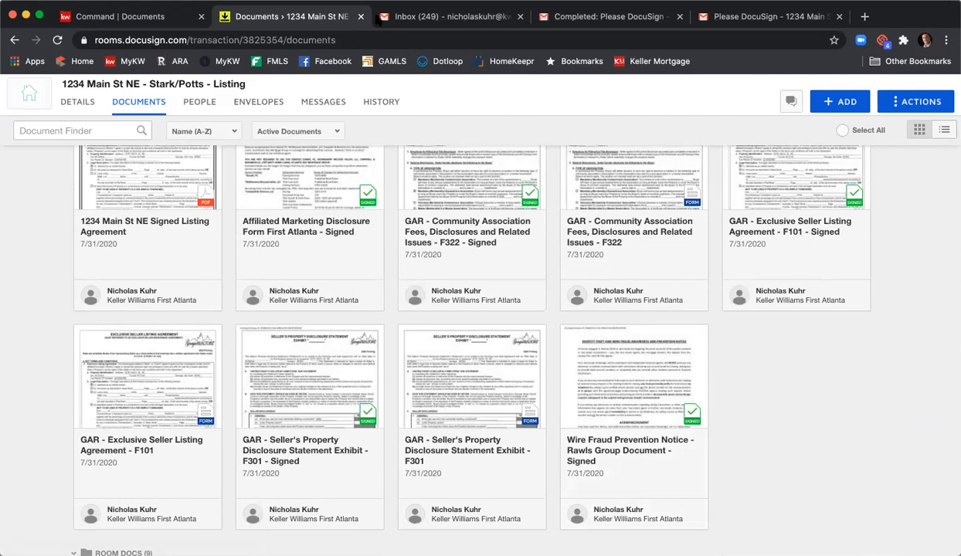
scroll(463, 193, "up", 3)
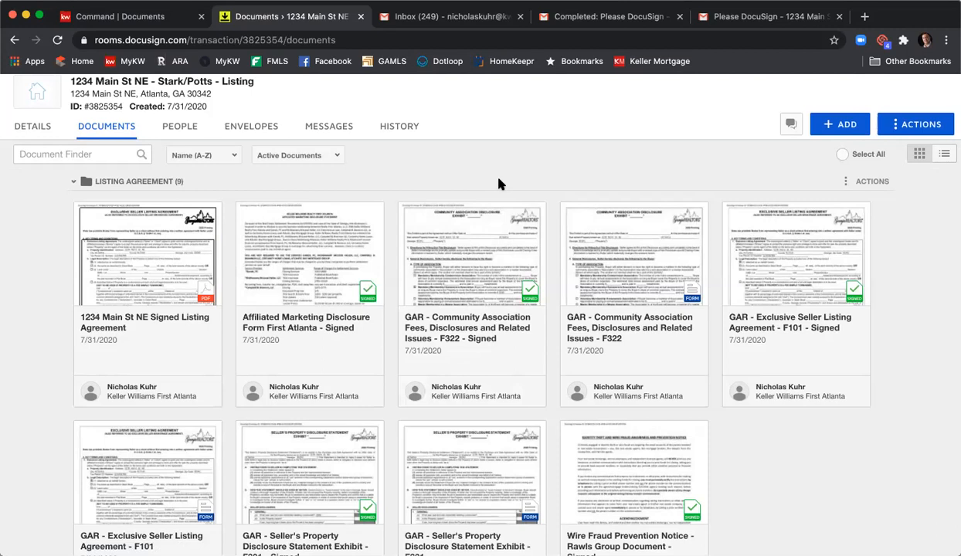
scroll(503, 168, "down", 3)
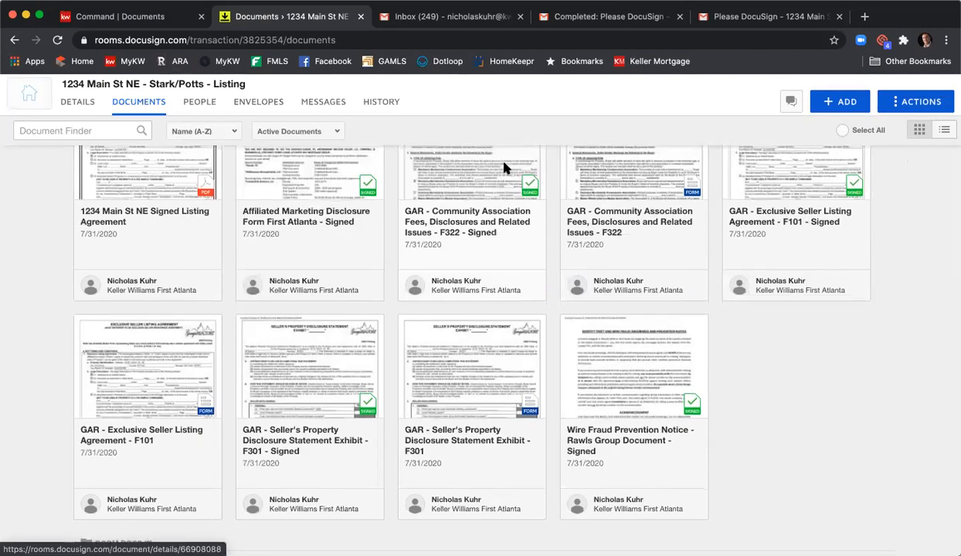
scroll(504, 167, "up", 4)
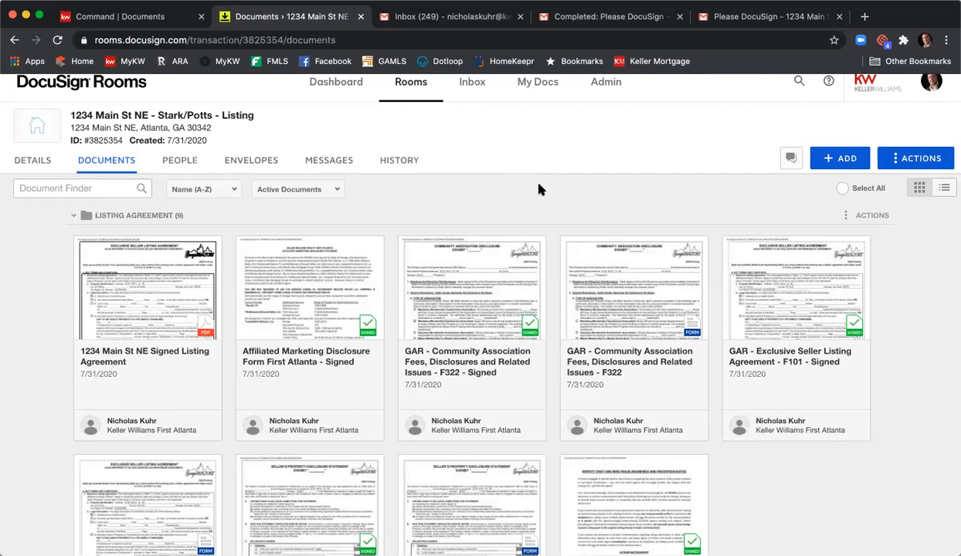
scroll(539, 189, "down", 3)
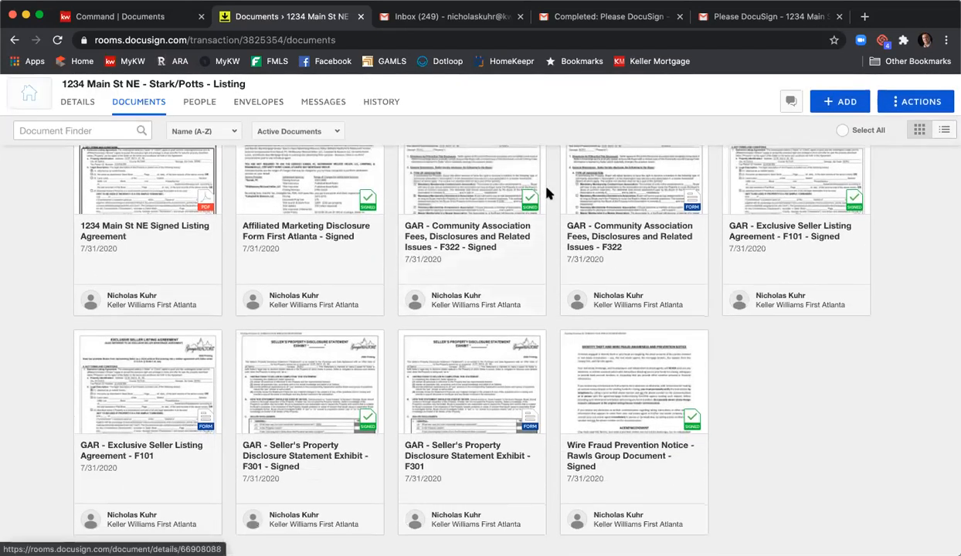
scroll(544, 189, "down", 5)
scroll(756, 204, "up", 2)
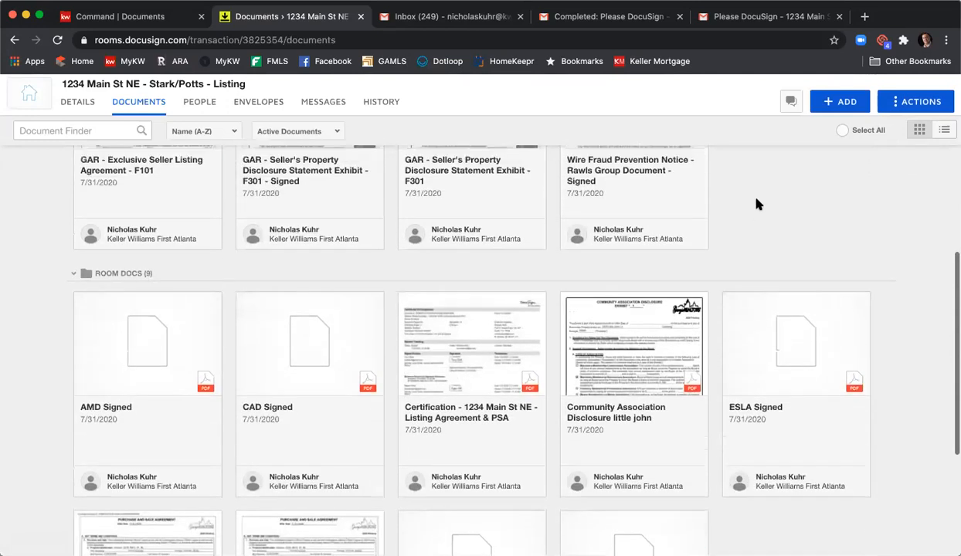
- Create a signing envelope from the signed GAR Purchase and Sale Agreement F201 in Room Docs
scroll(756, 204, "down", 5)
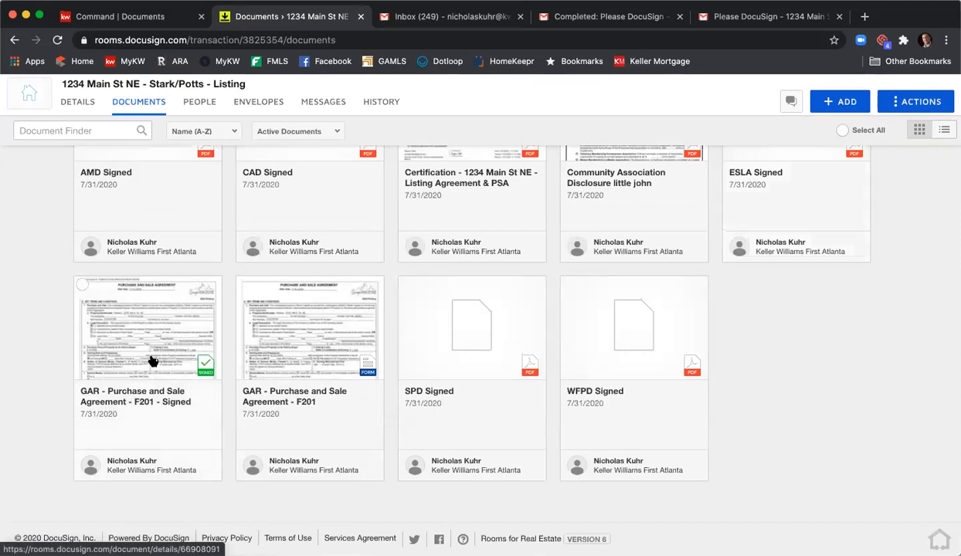
left_click(83, 286)
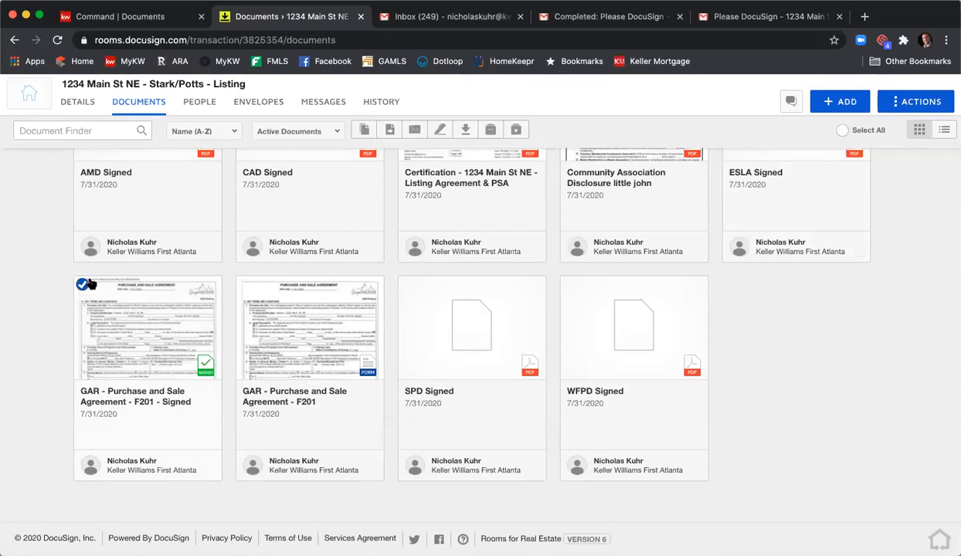
left_click(439, 131)
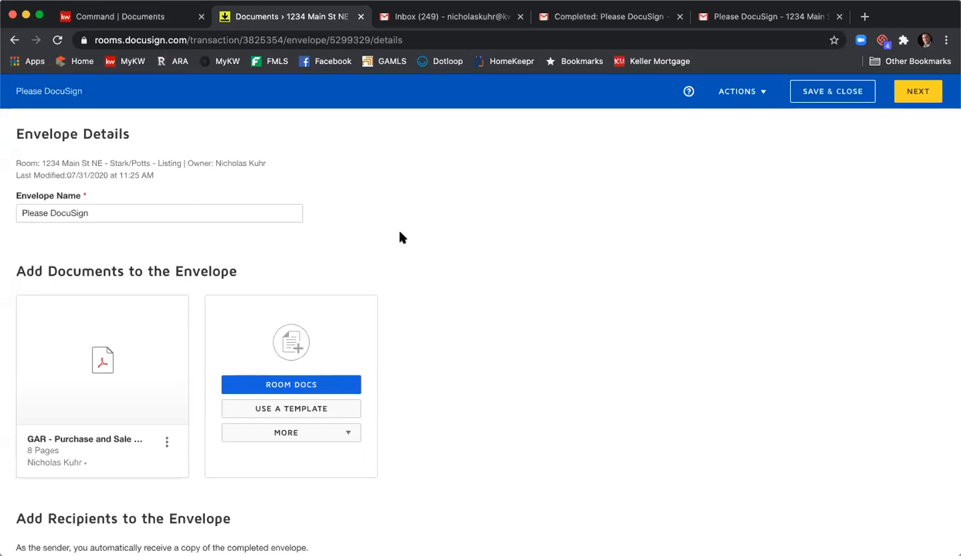
- Add the Keller Williams First Atlanta Market Center Administrator from the room participants as signer and continue to field placement
scroll(408, 242, "down", 3)
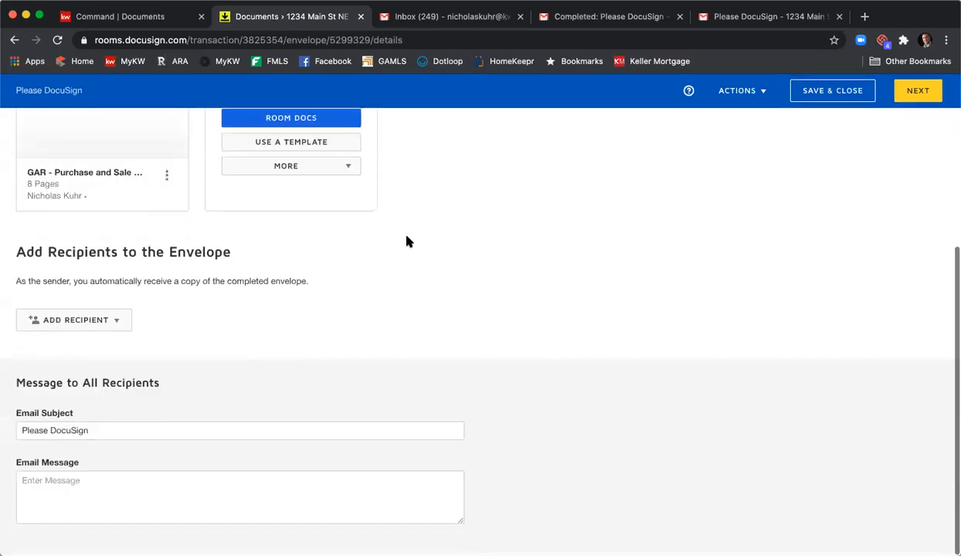
scroll(281, 292, "up", 5)
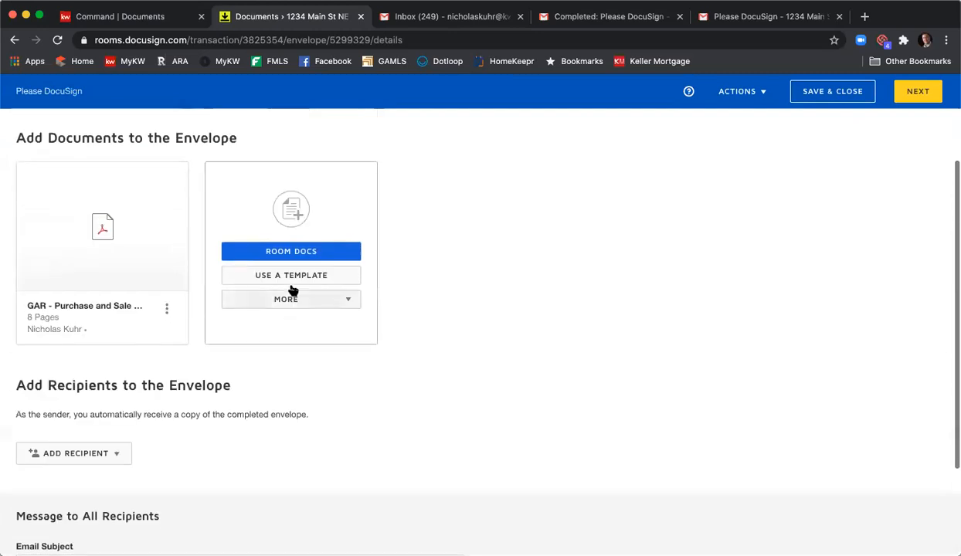
scroll(322, 296, "down", 3)
scroll(156, 361, "down", 2)
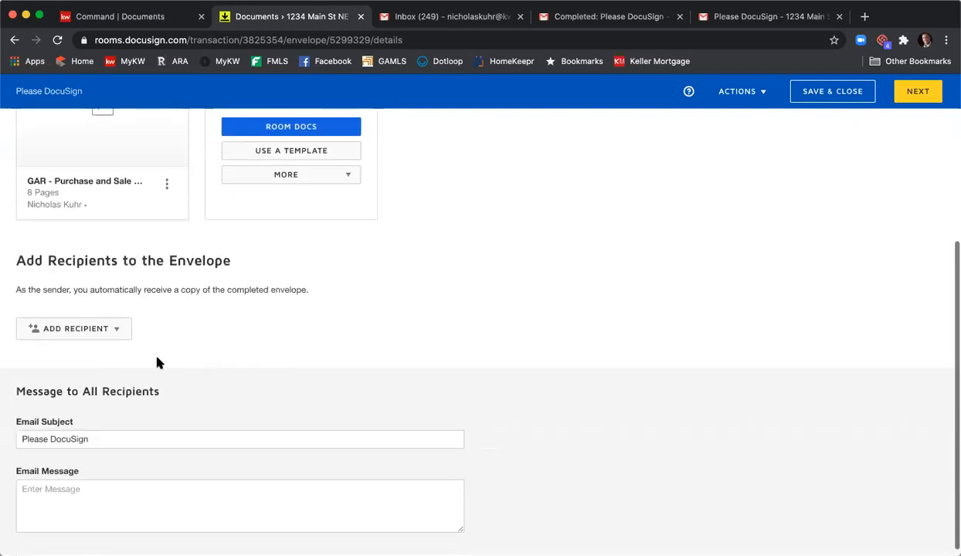
left_click(117, 348)
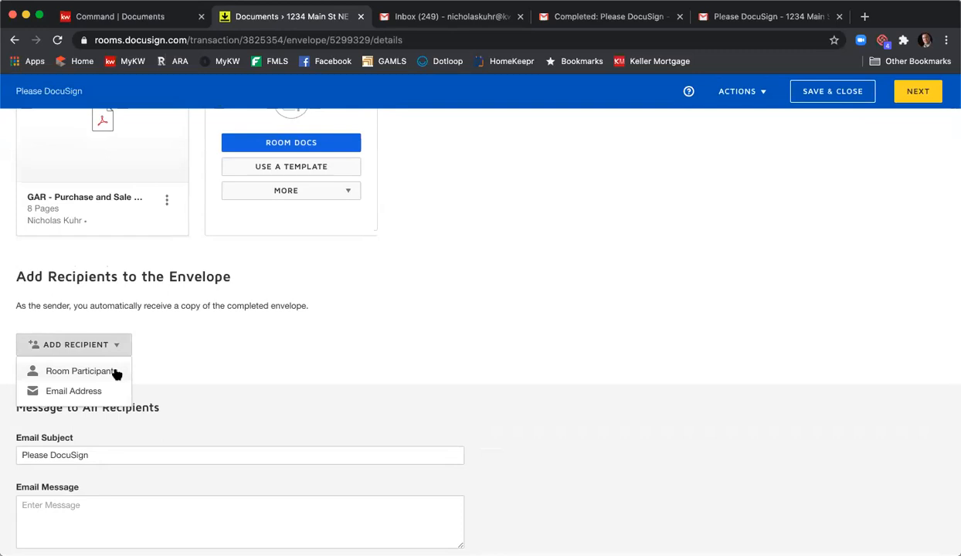
left_click(62, 370)
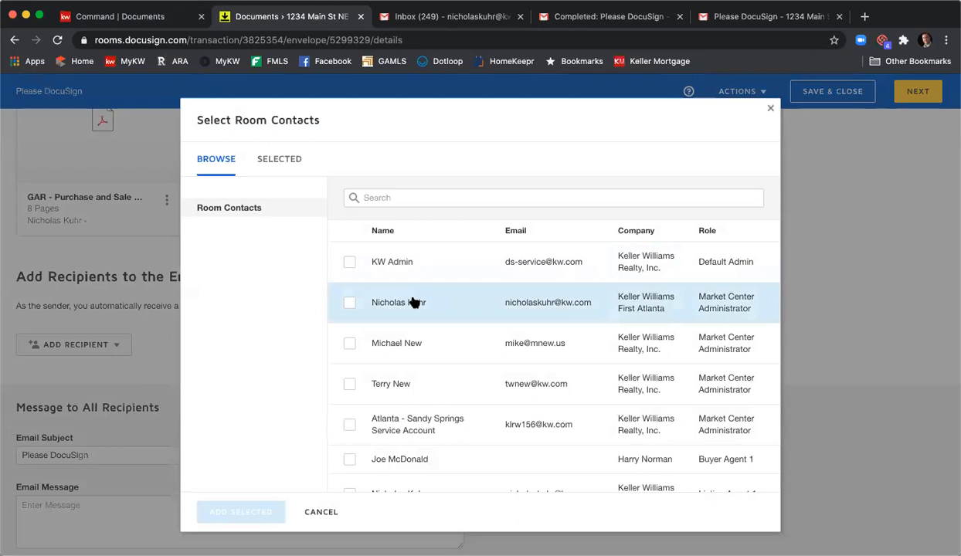
left_click(349, 302)
left_click(241, 512)
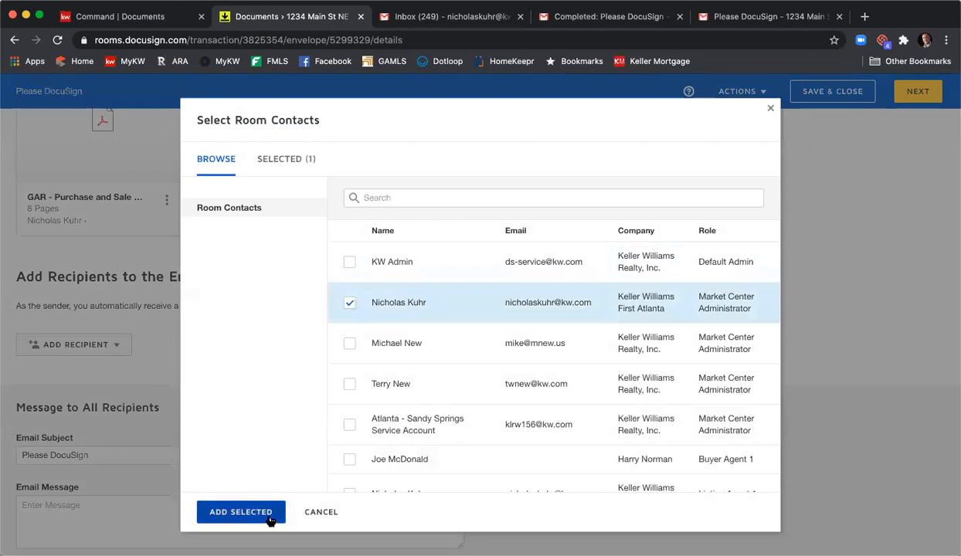
scroll(494, 324, "down", 2)
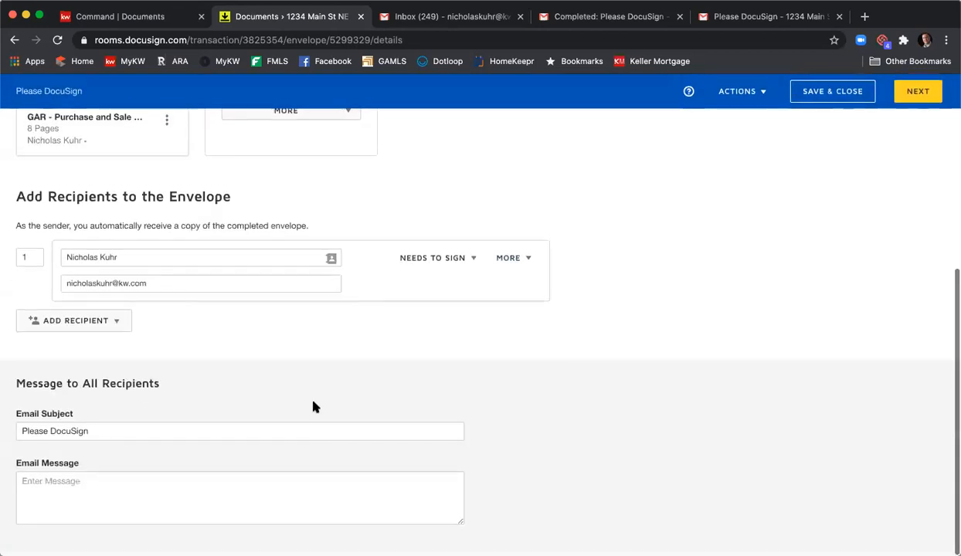
left_click(922, 104)
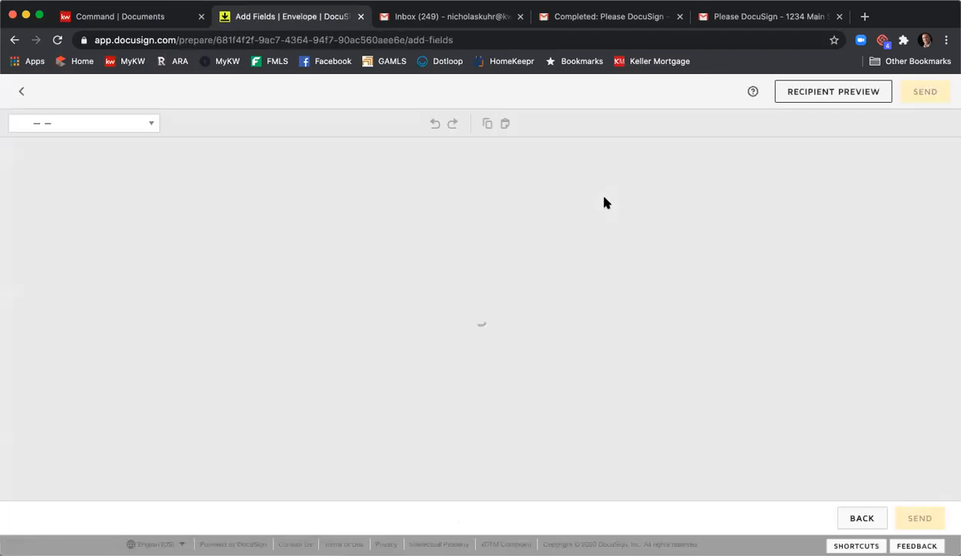
- Place Date Signed and Name fields on the two Binding Agreement Date blanks on page 8, and send the envelope
scroll(877, 258, "down", 10)
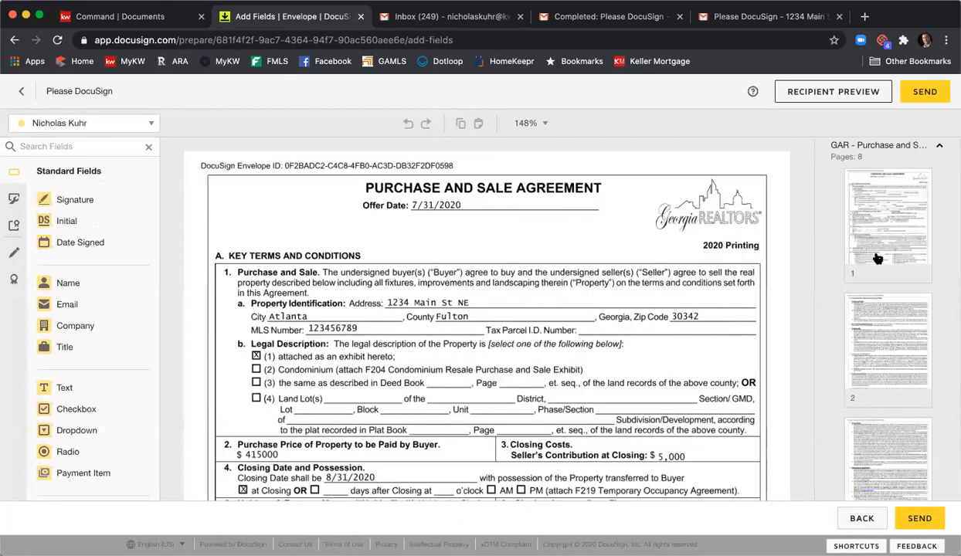
left_click(872, 398)
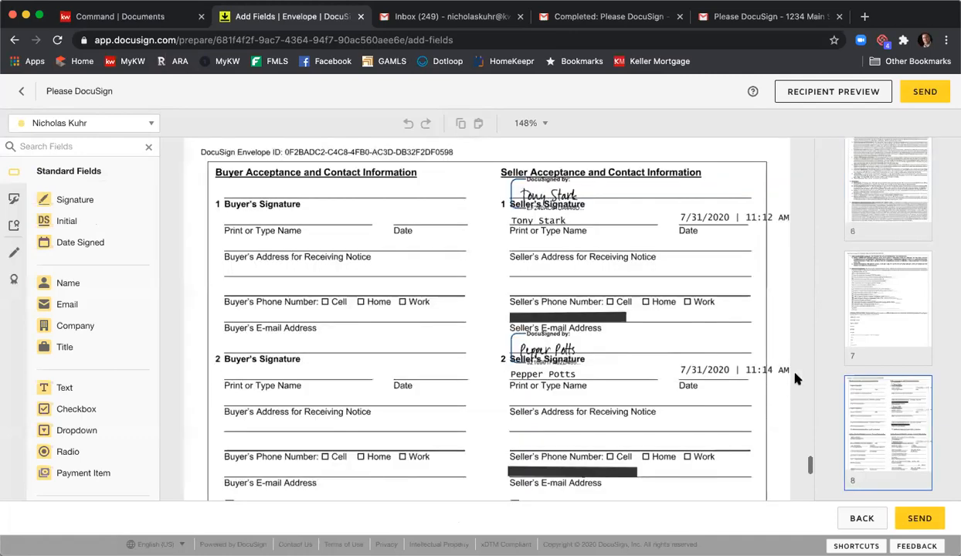
scroll(379, 222, "down", 10)
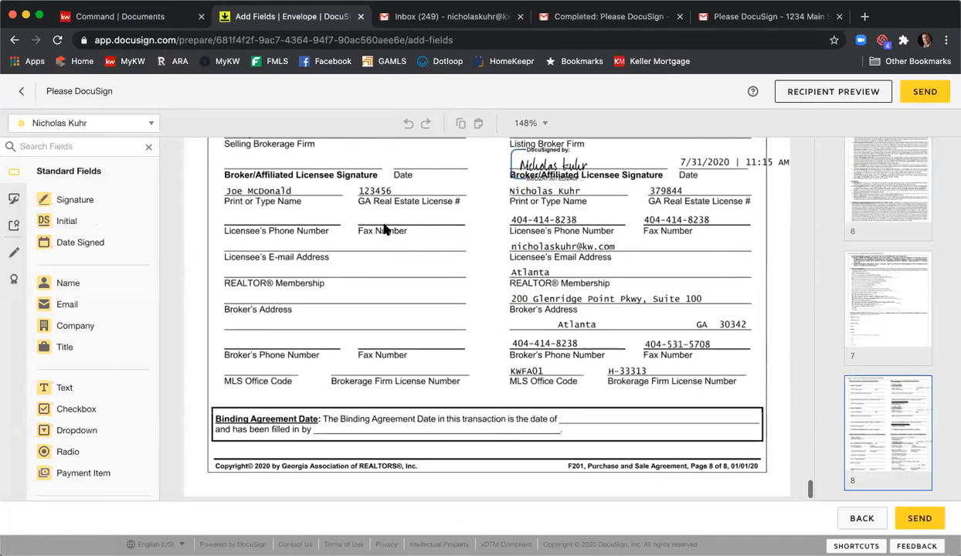
left_click_drag(96, 241, 583, 391)
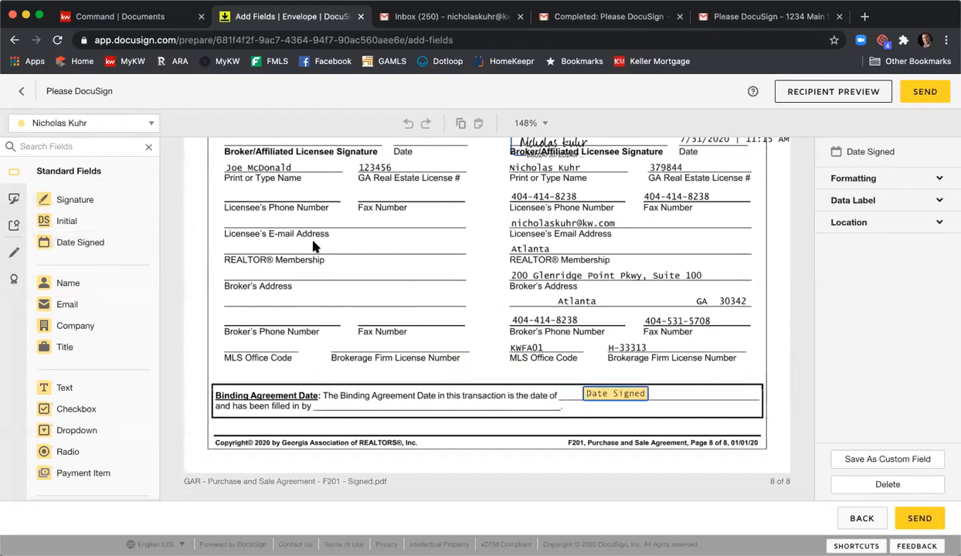
left_click_drag(95, 285, 334, 404)
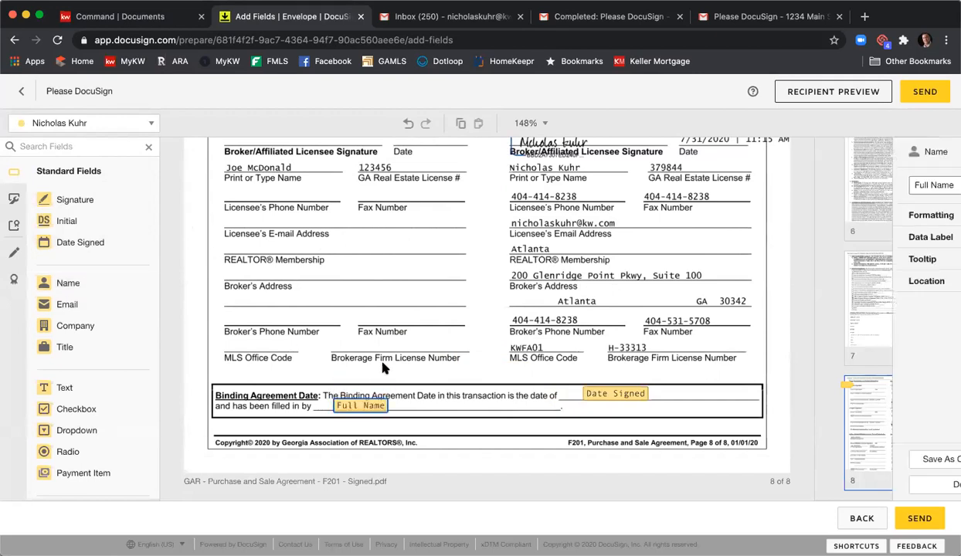
left_click(916, 92)
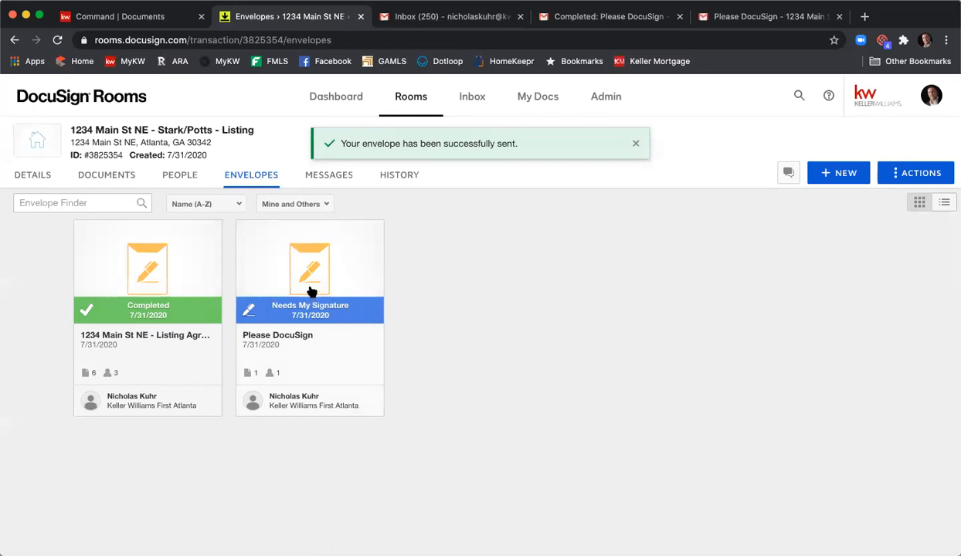
- Open the Please DocuSign envelope for signing, check the binding agreement date entries on page 8, and finish signing
left_click(313, 270)
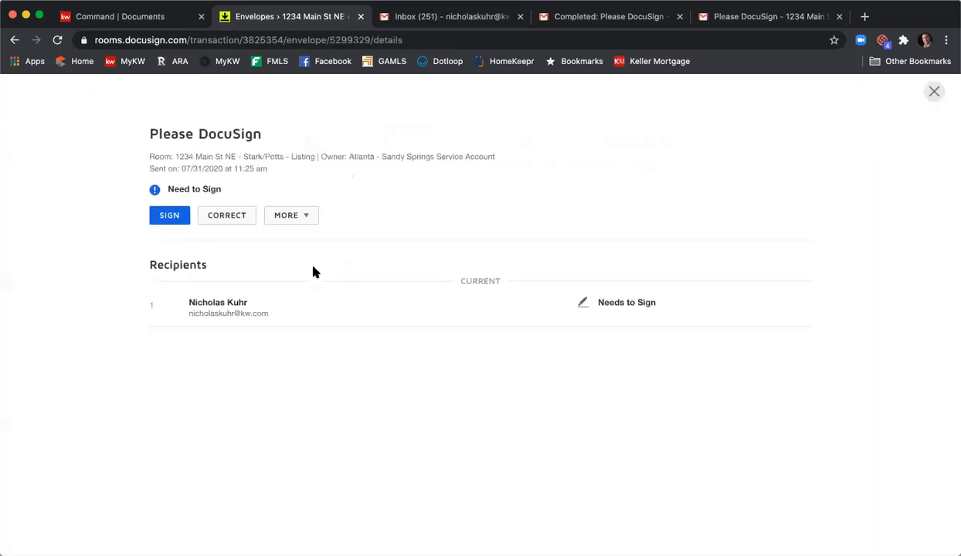
left_click(169, 217)
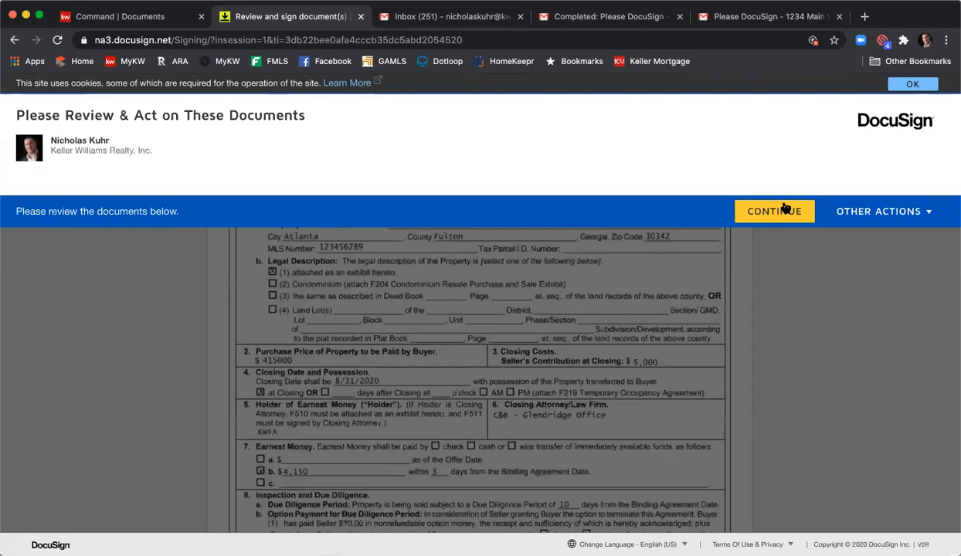
left_click(763, 206)
scroll(698, 227, "down", 20)
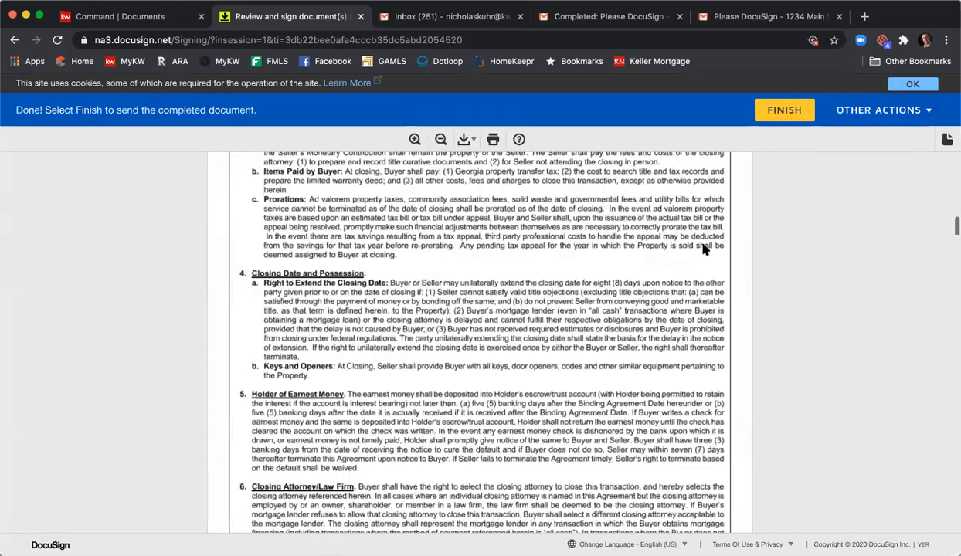
scroll(703, 251, "down", 8)
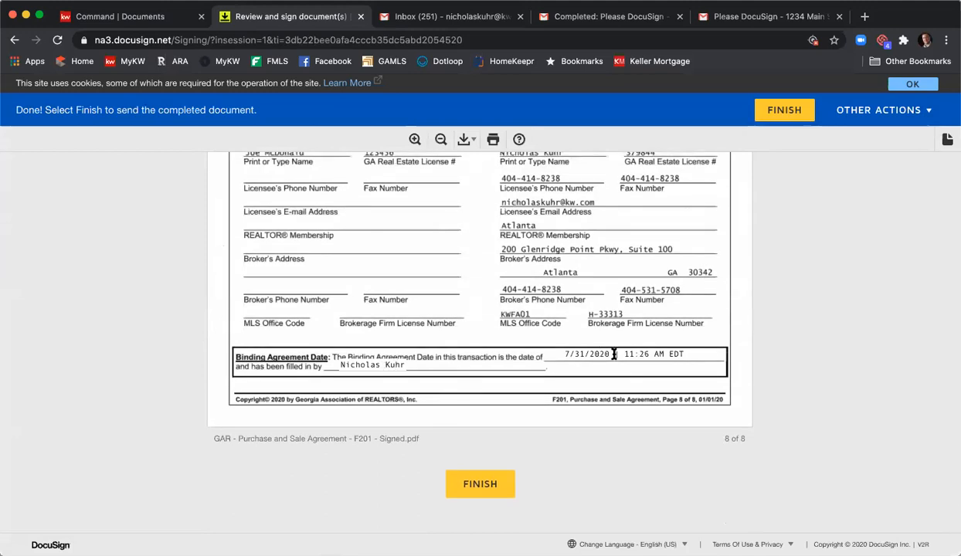
left_click(492, 482)
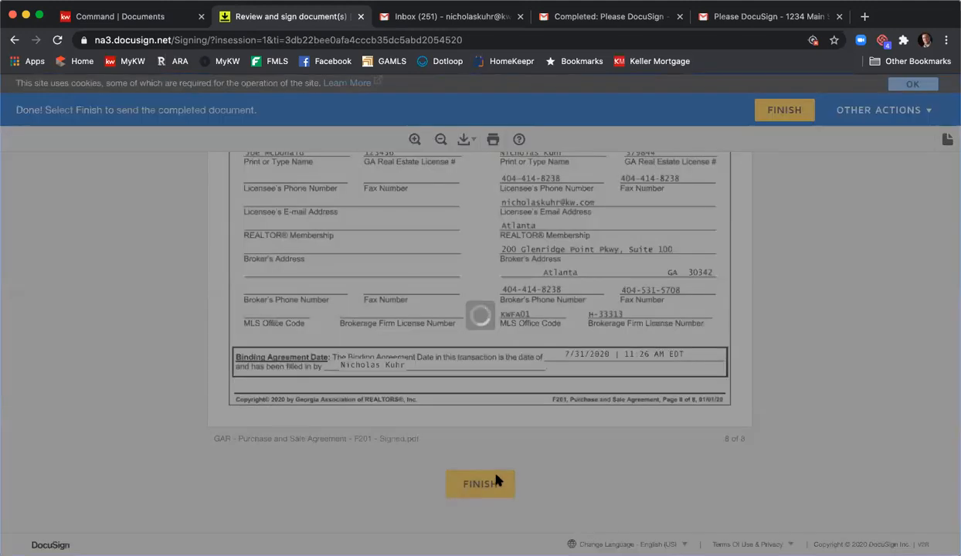
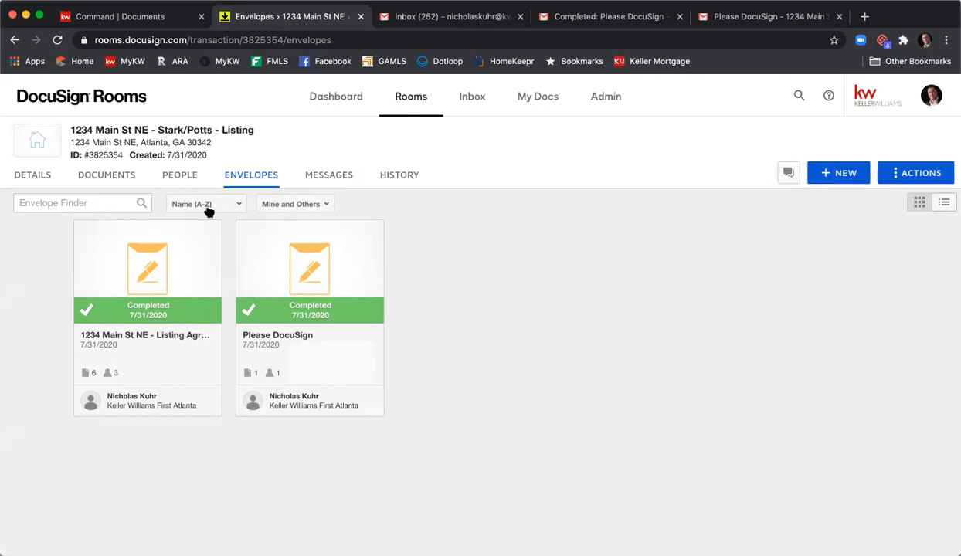
- Examine the binding agreement date entries on page 8 of the twice-signed GAR Purchase and Sale Agreement F201 in Room Docs
left_click(108, 177)
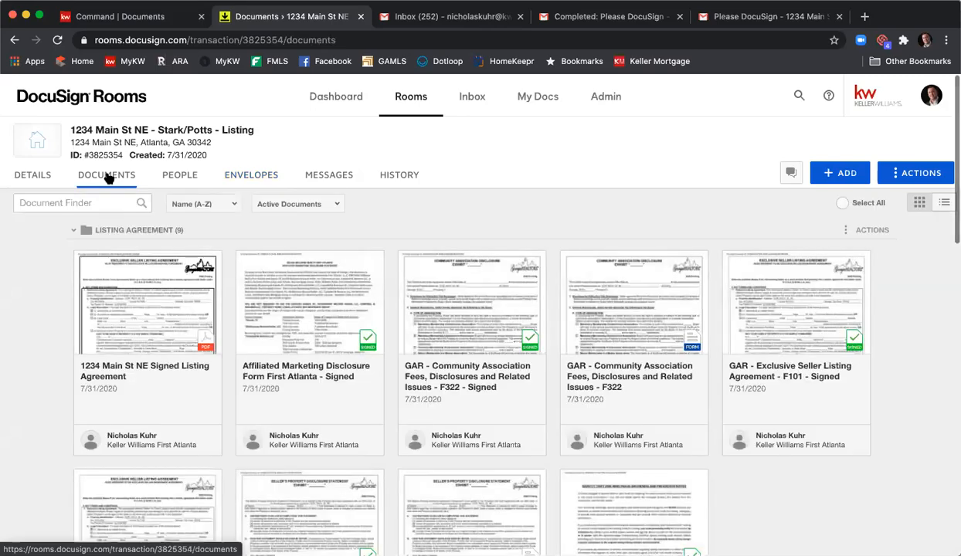
scroll(382, 268, "down", 8)
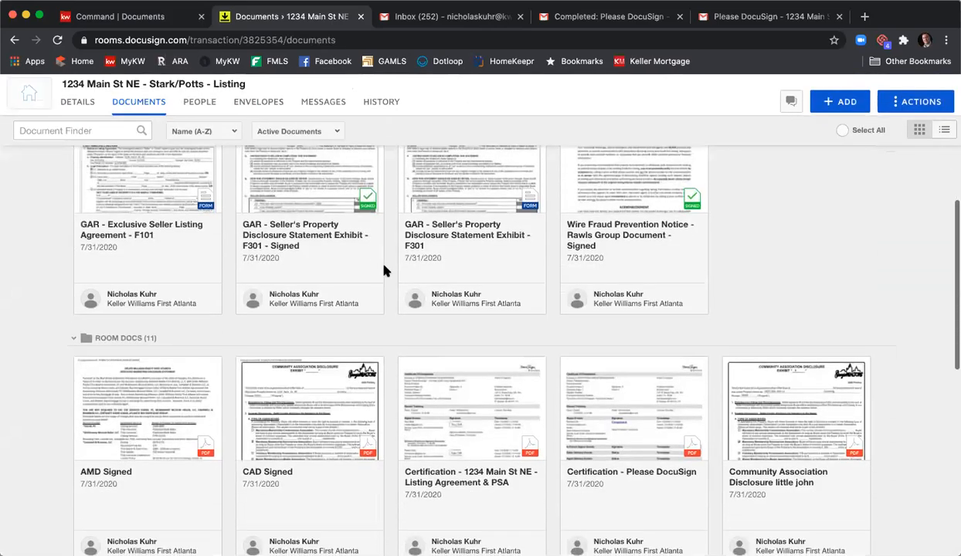
scroll(386, 272, "down", 2)
scroll(386, 272, "up", 3)
scroll(386, 271, "down", 6)
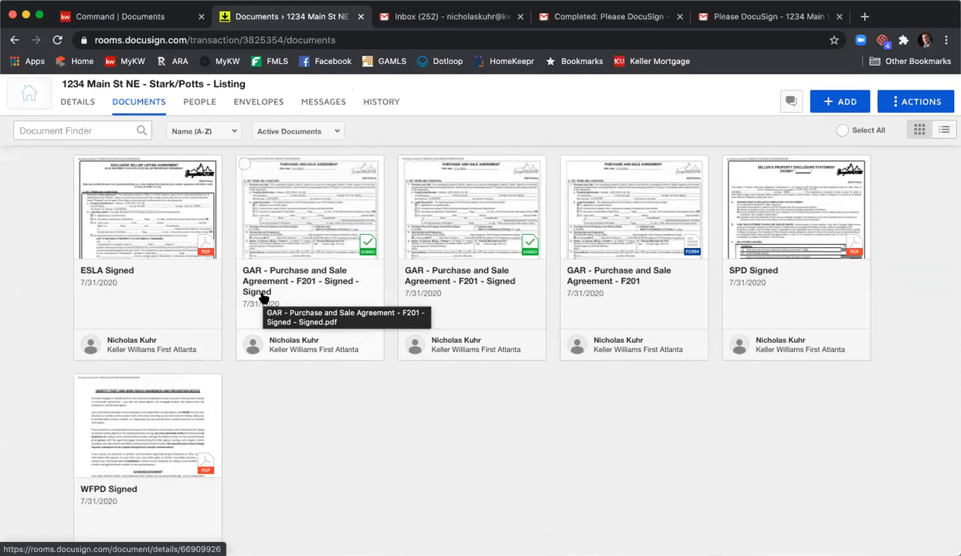
left_click(313, 224)
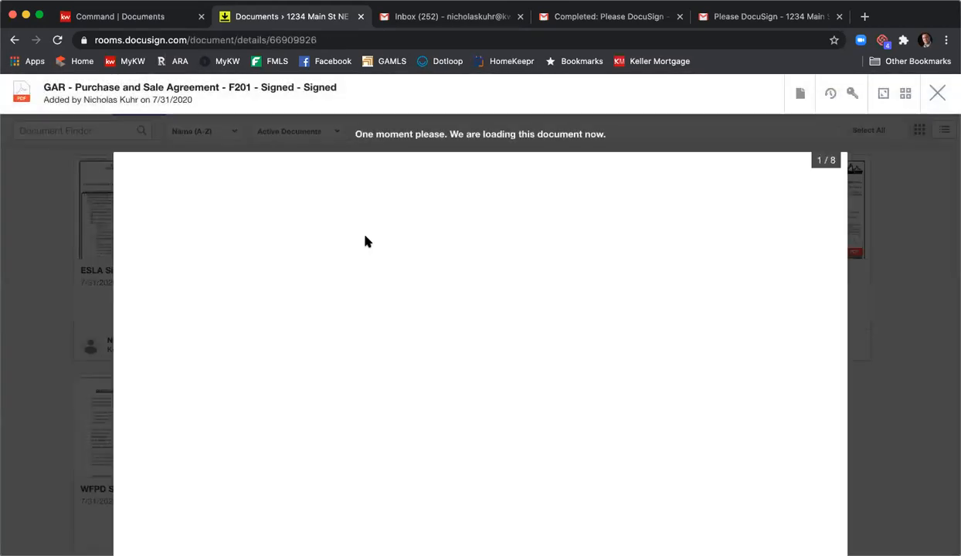
scroll(369, 244, "down", 15)
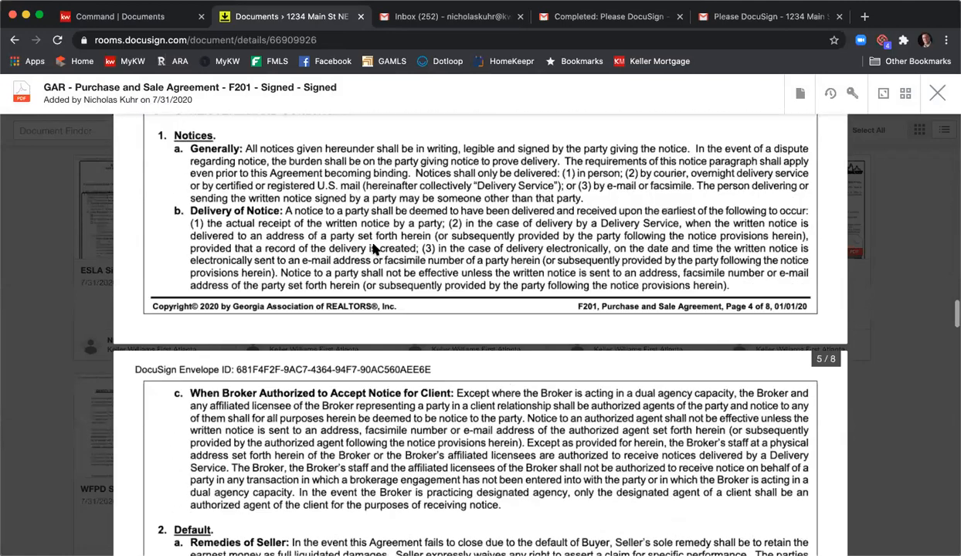
scroll(372, 249, "down", 15)
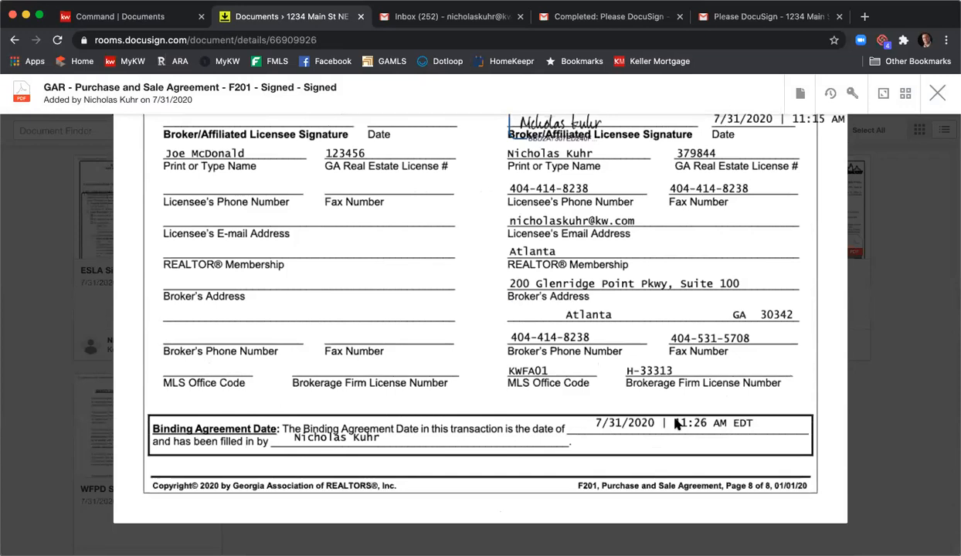
left_click(937, 96)
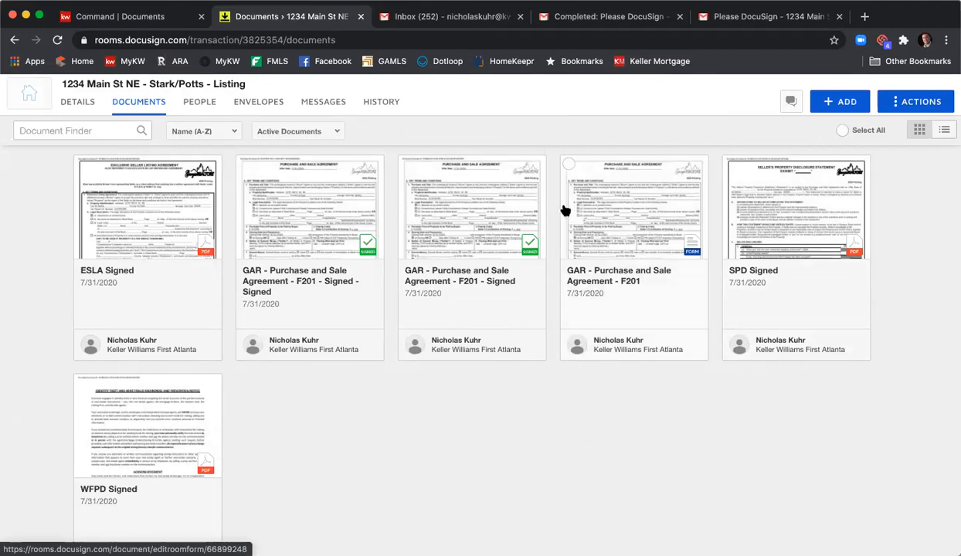
- Create a signing envelope from the signed GAR Seller's Property Disclosure Statement Exhibit F301 in the Listing Agreement folder
scroll(564, 210, "up", 10)
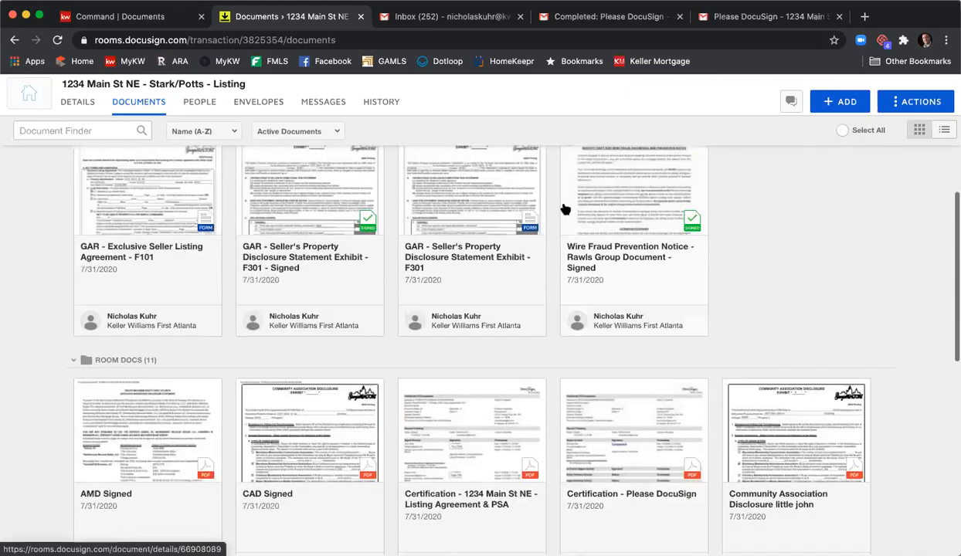
scroll(564, 210, "up", 3)
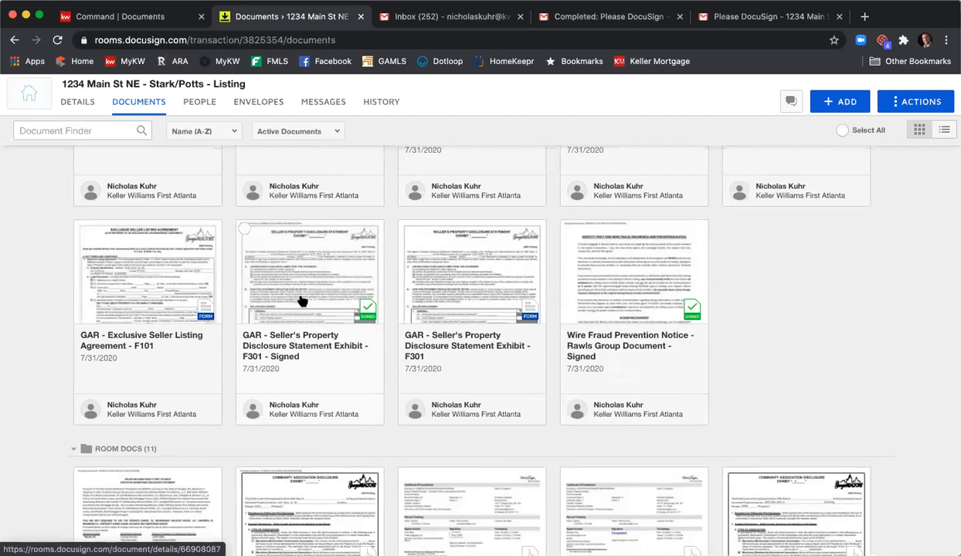
left_click(244, 229)
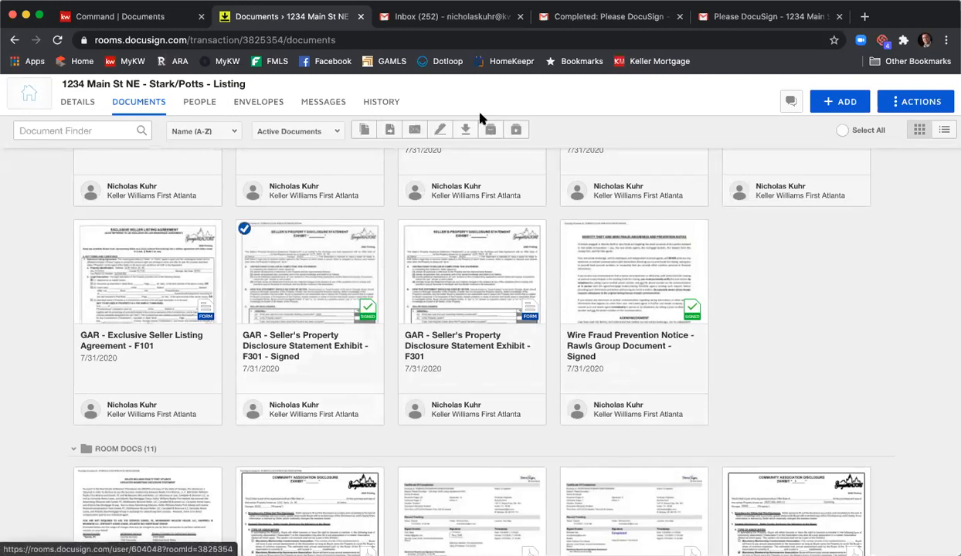
left_click(440, 130)
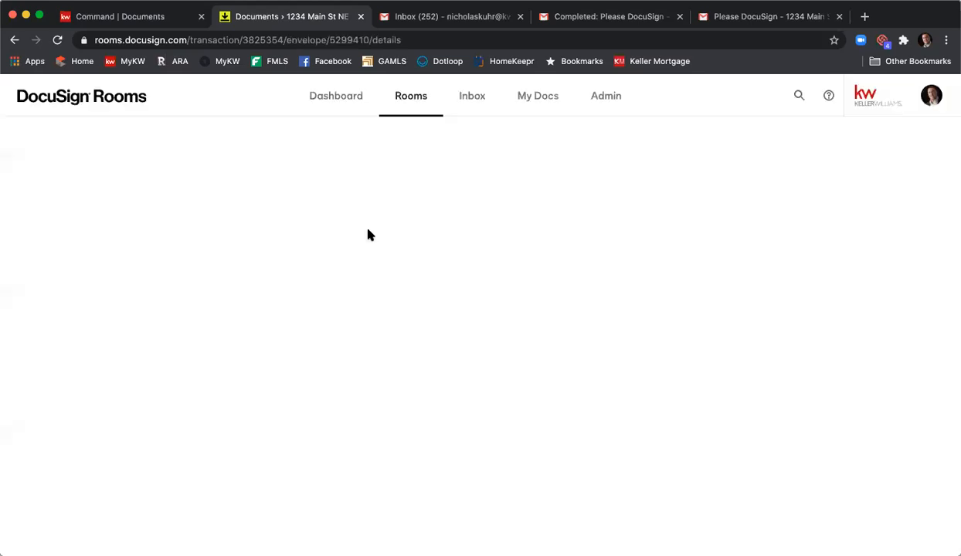
- Add Seller 1 from the room contacts as the envelope's recipient and continue to field placement
scroll(369, 233, "down", 2)
scroll(368, 235, "down", 4)
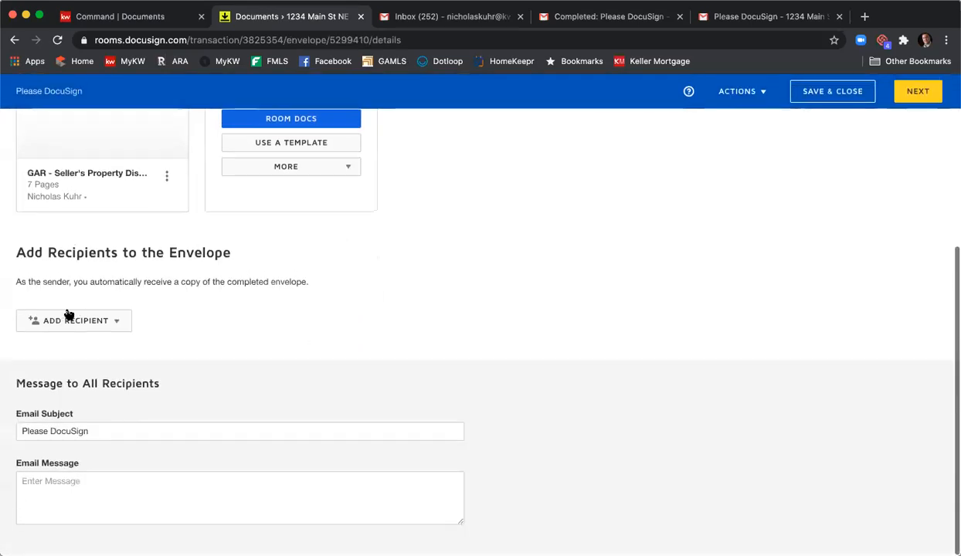
left_click(91, 321)
left_click(98, 345)
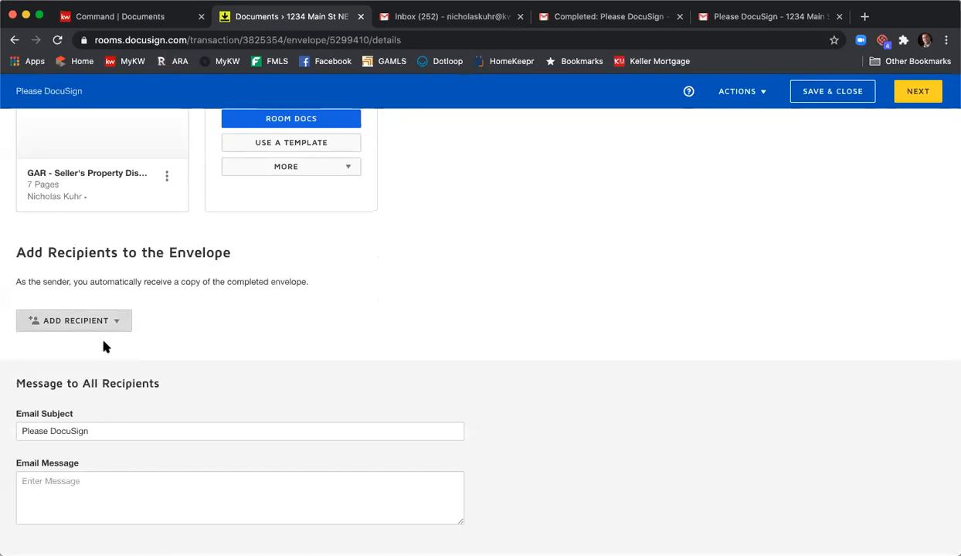
scroll(401, 305, "down", 2)
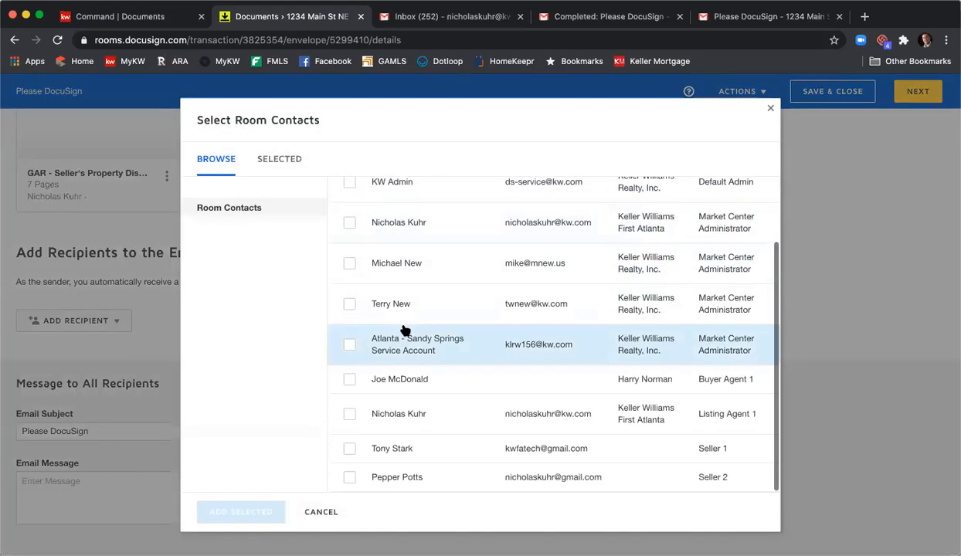
left_click(349, 450)
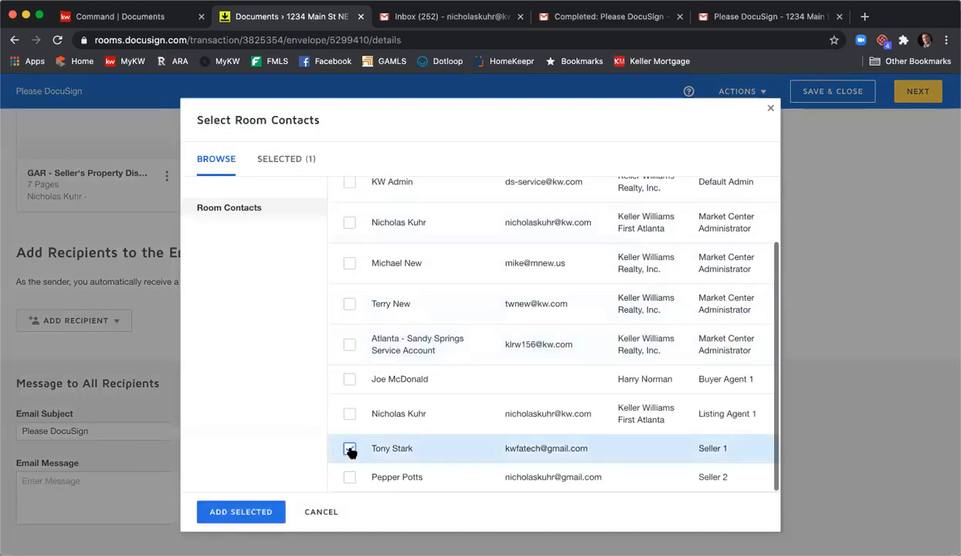
left_click(255, 512)
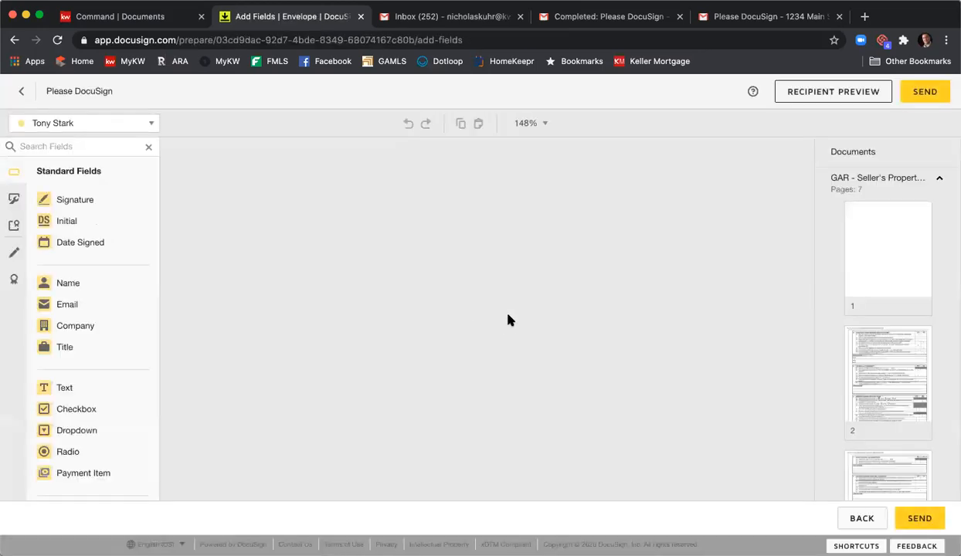
- Place a Text field over the explanation lines of section 8, Flooding, Draining, Moisture, and Springs, and send the envelope
scroll(593, 301, "down", 10)
scroll(593, 303, "down", 20)
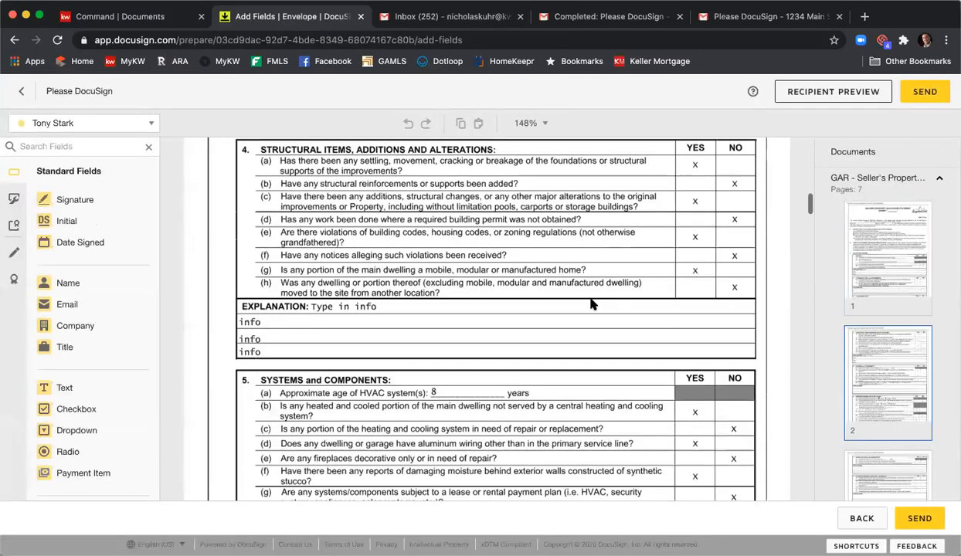
scroll(593, 305, "down", 3)
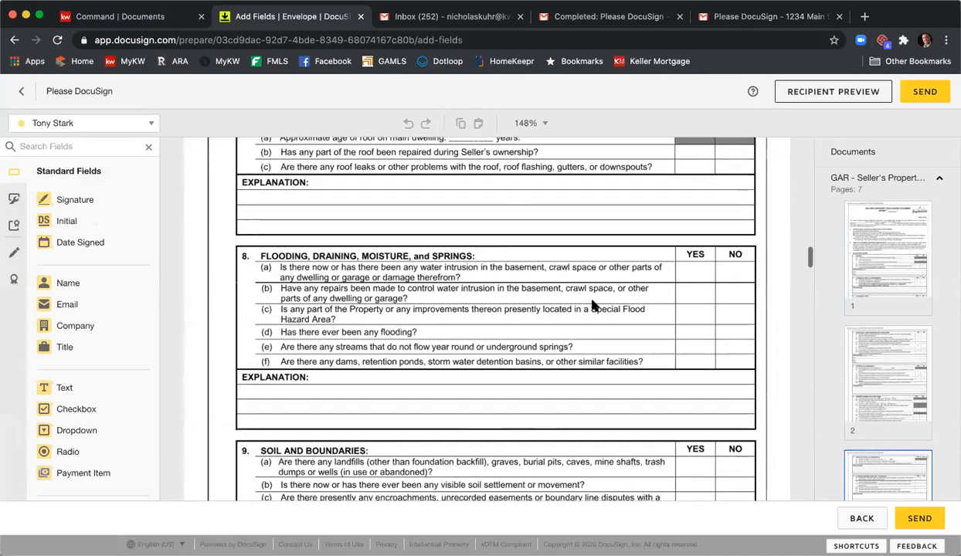
left_click_drag(62, 387, 251, 273)
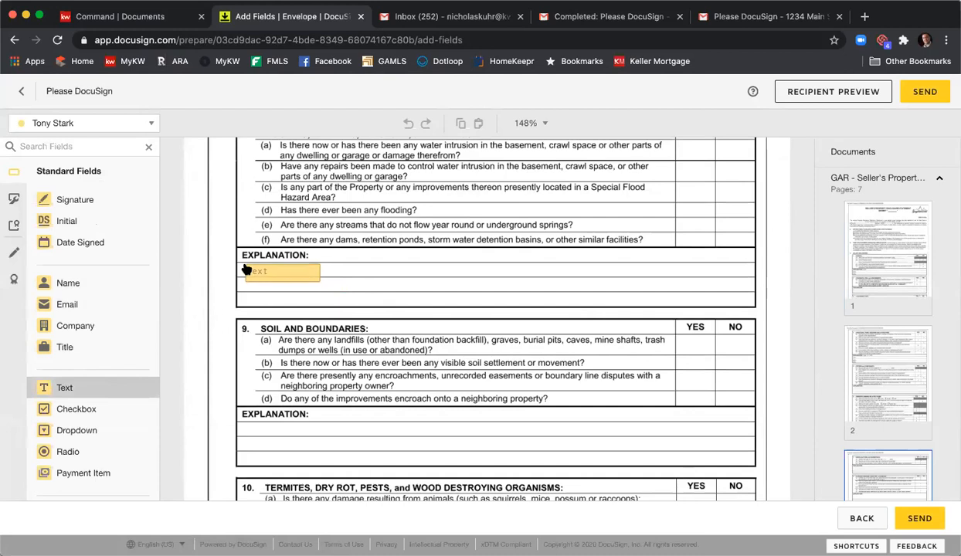
left_click_drag(322, 282, 748, 299)
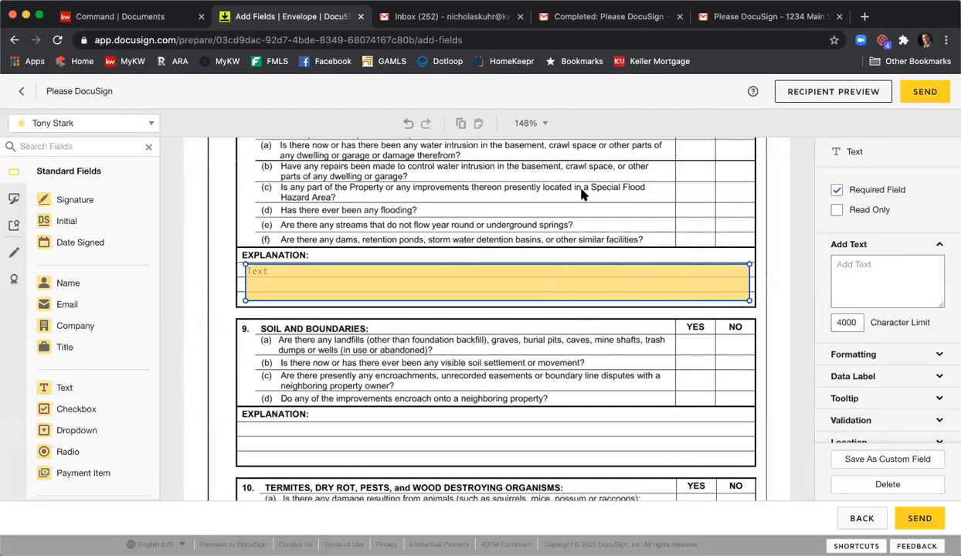
left_click(656, 247)
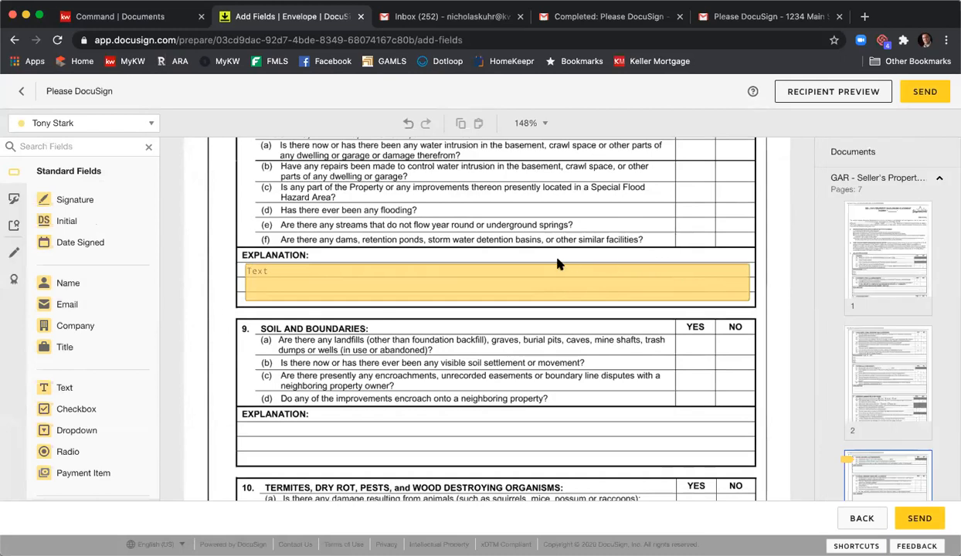
scroll(559, 264, "up", 2)
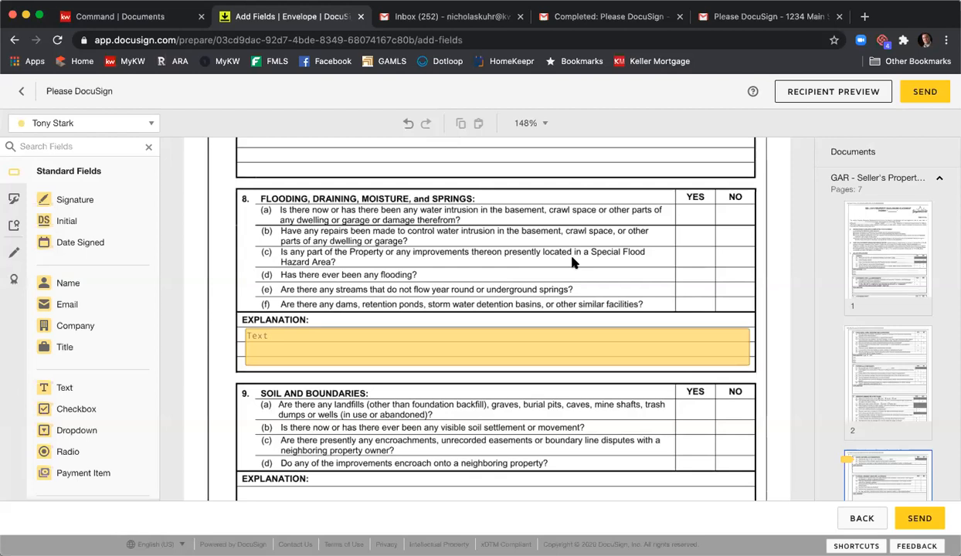
left_click(920, 519)
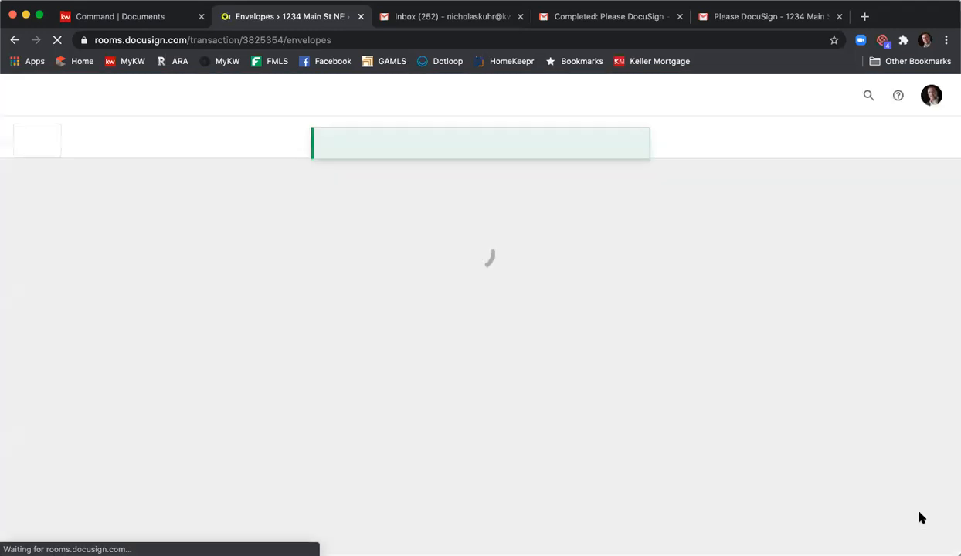
- Switch to the seller's Gmail inbox, open the new Please DocuSign request for review, and agree to use electronic records and signatures
left_click(608, 19)
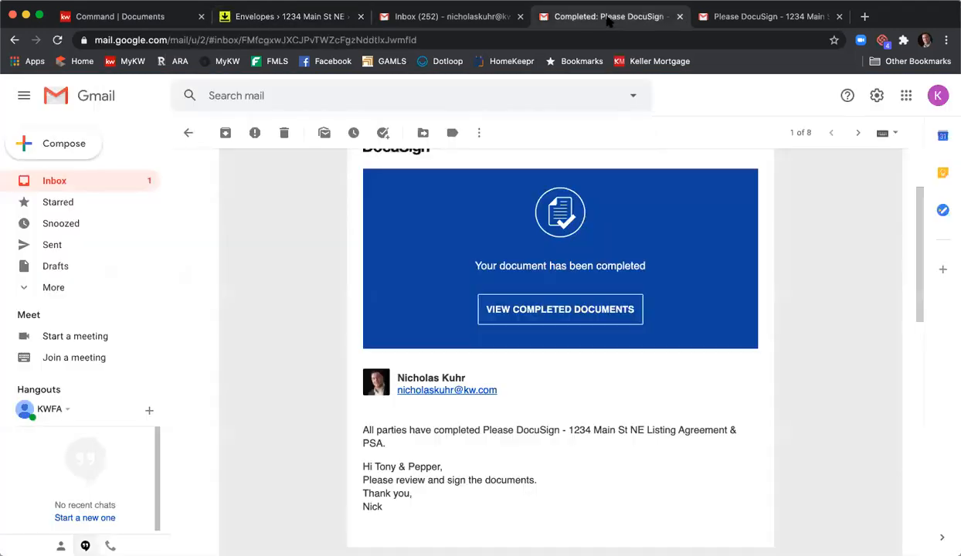
left_click(89, 183)
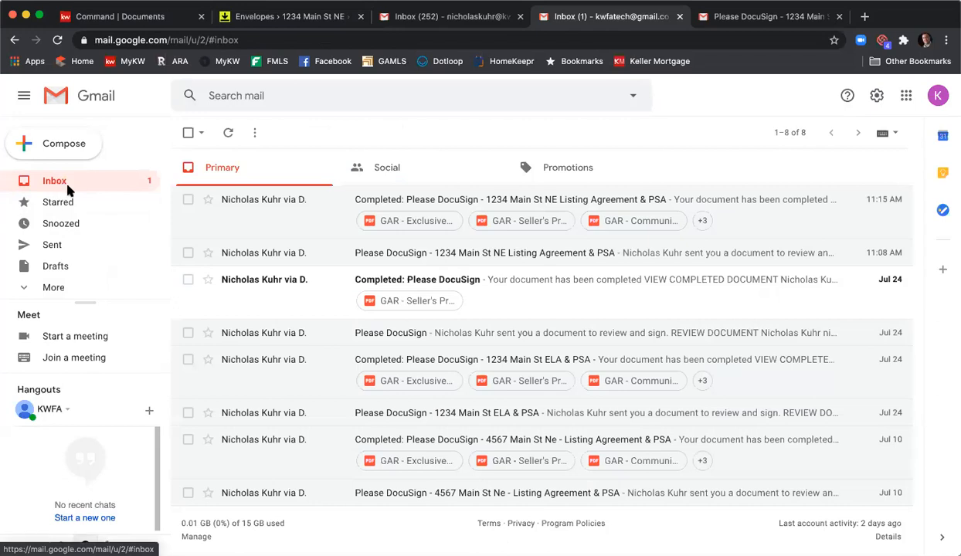
left_click(57, 40)
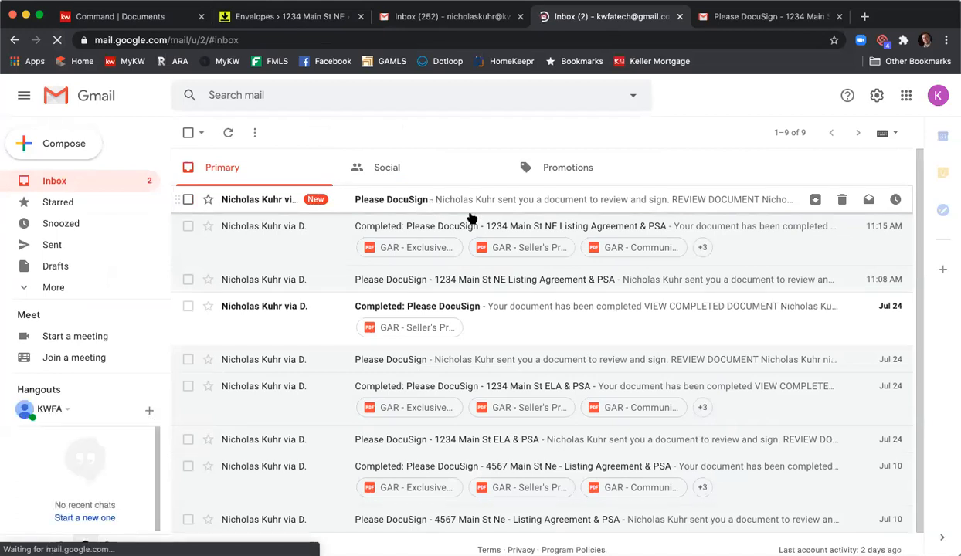
left_click(378, 200)
scroll(386, 215, "down", 5)
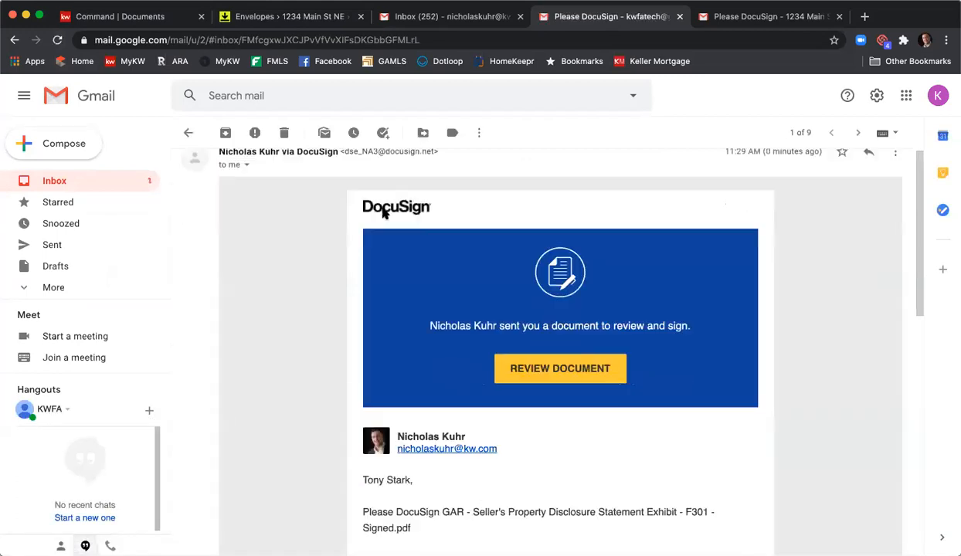
left_click(507, 215)
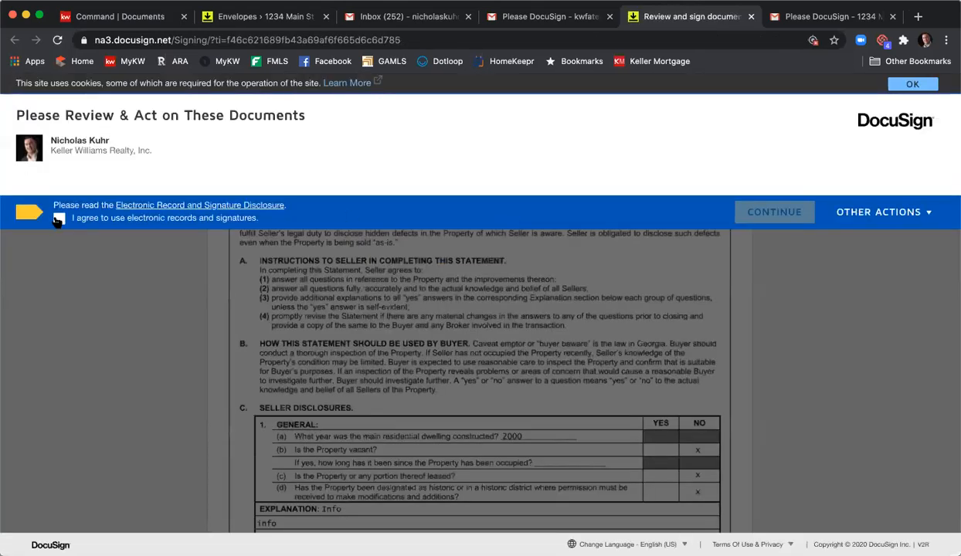
left_click(58, 218)
left_click(745, 215)
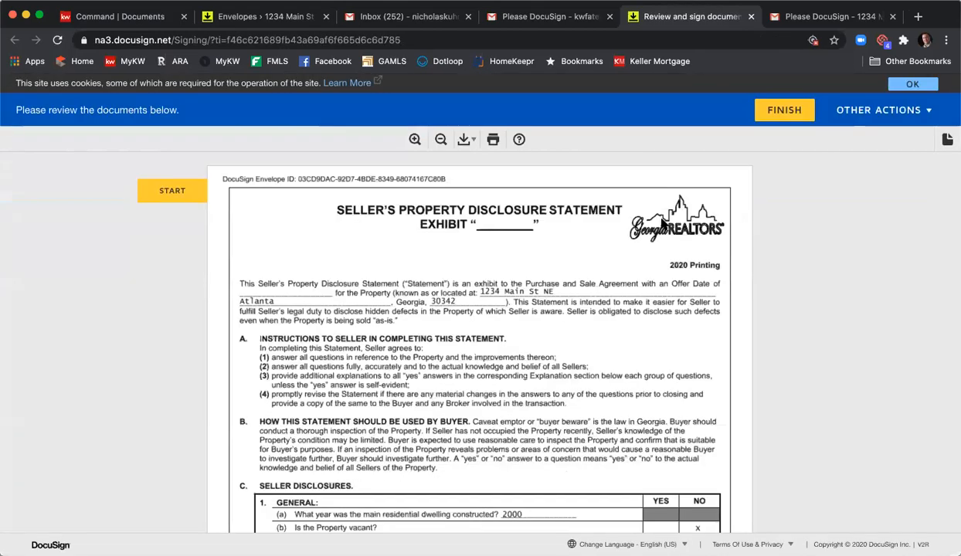
- Fill in the section 8 explanation with "Water heater burst in 12/2019. Cleaned carpet and replaced water heater." and finish the document
left_click(169, 191)
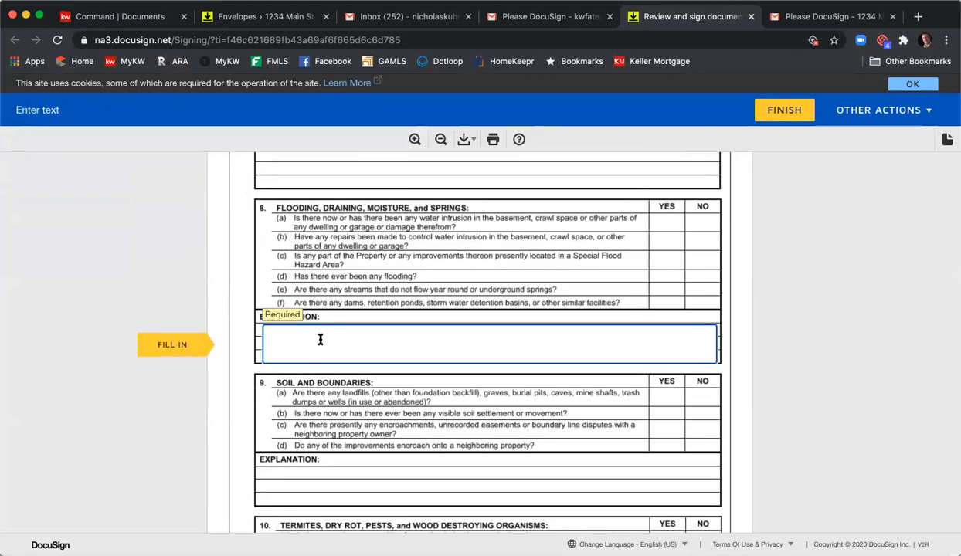
left_click(319, 339)
type("Water heater by")
key("BackSpace")
type("urst in")
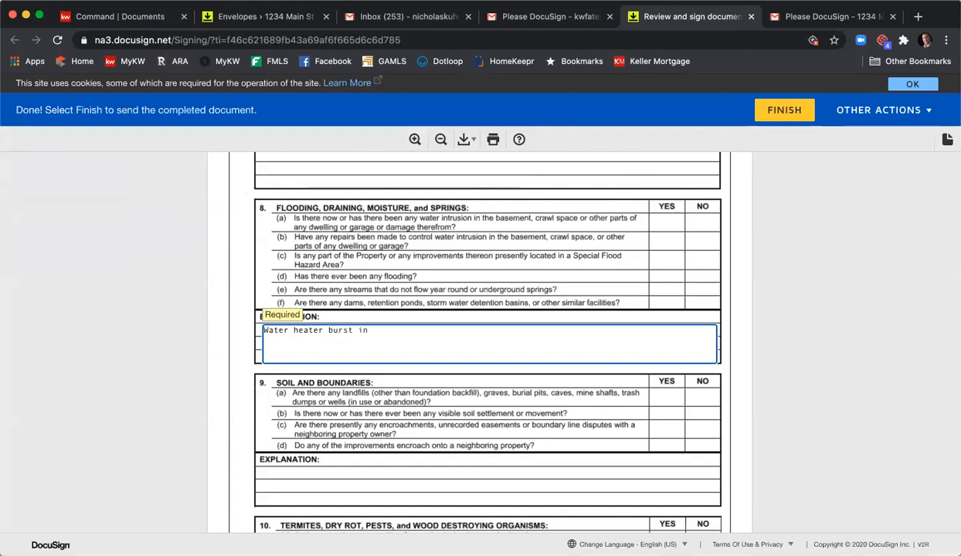
type(" 12/2019.  ")
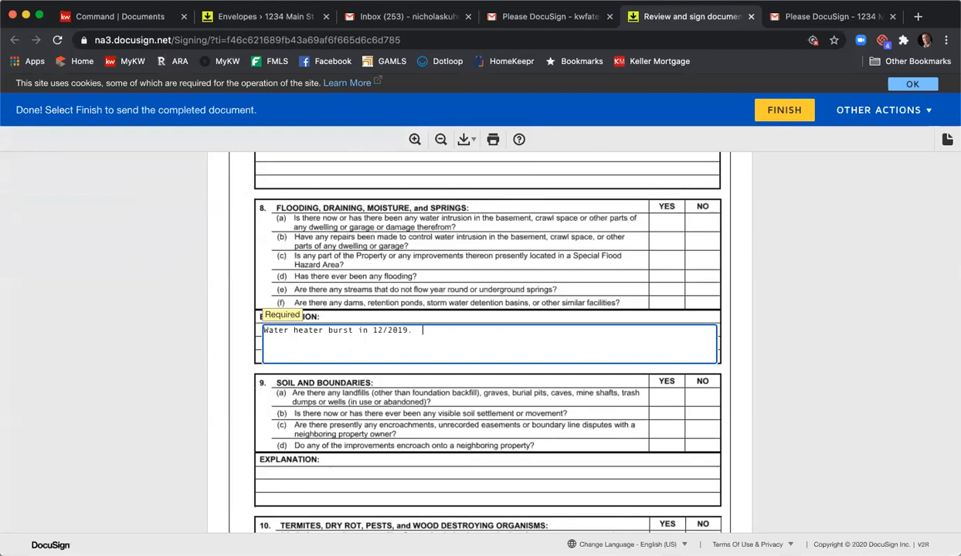
type("Cleaned carpr")
key("BackSpace")
type("e")
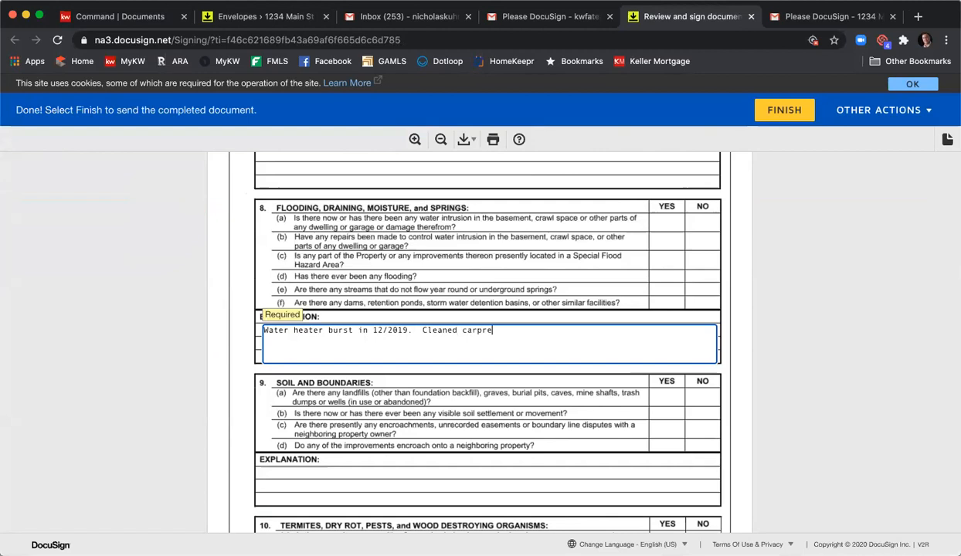
type("t and replaced water hear.")
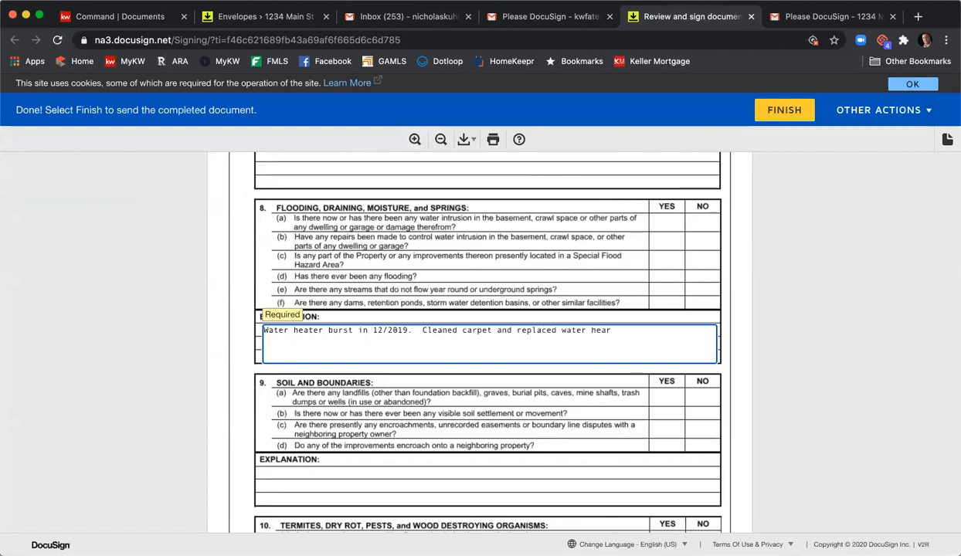
type("er.")
left_click(788, 118)
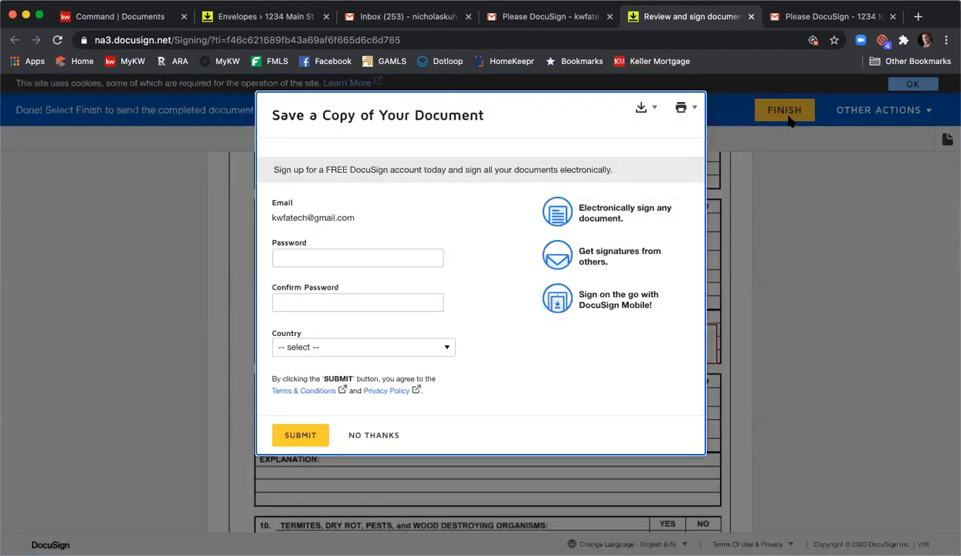
- Decline the free DocuSign account offer, return to the room's envelopes, and refresh their status
left_click(368, 437)
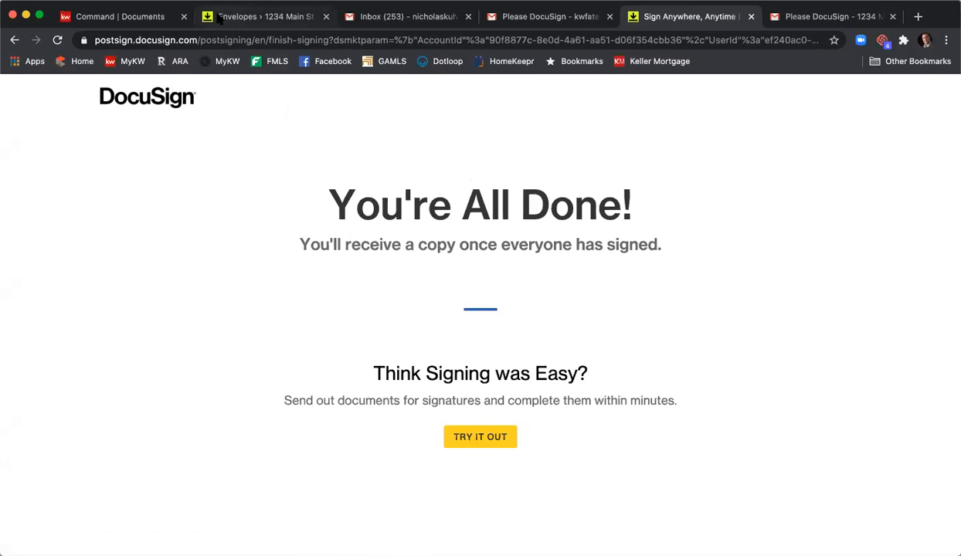
key("super+2")
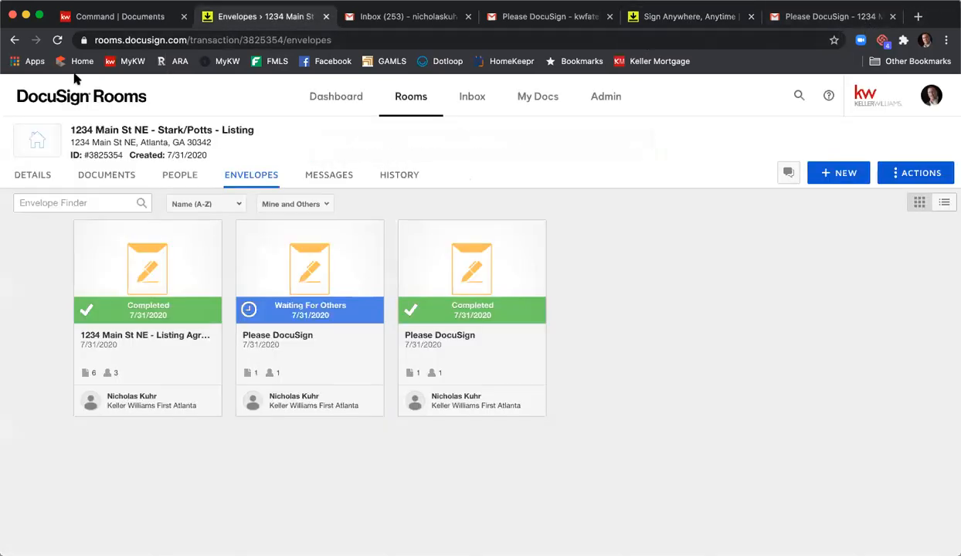
left_click(57, 39)
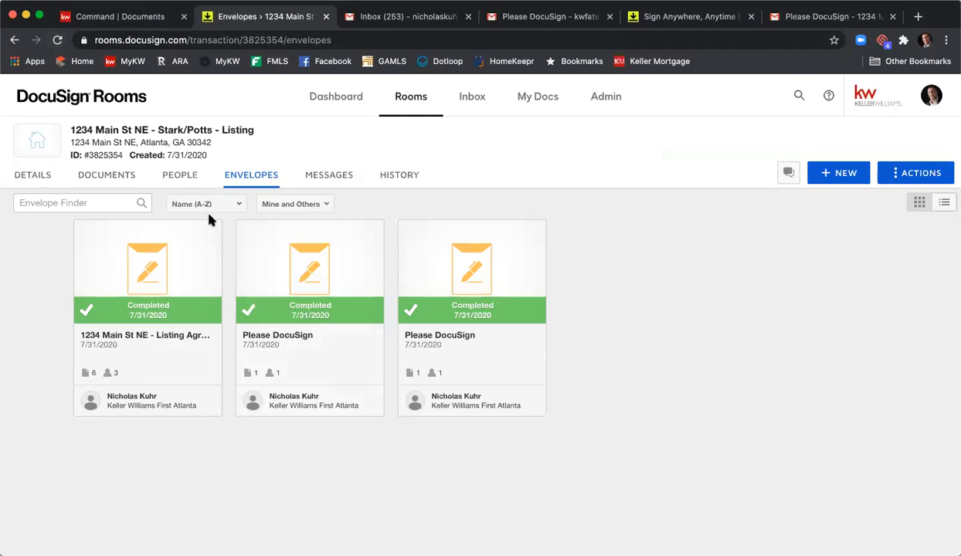
- Move GAR - Seller's Property Disclosure Statement Exhibit - F301 - Signed - Signed from Room Docs into the Listing Agreement folder
left_click(118, 183)
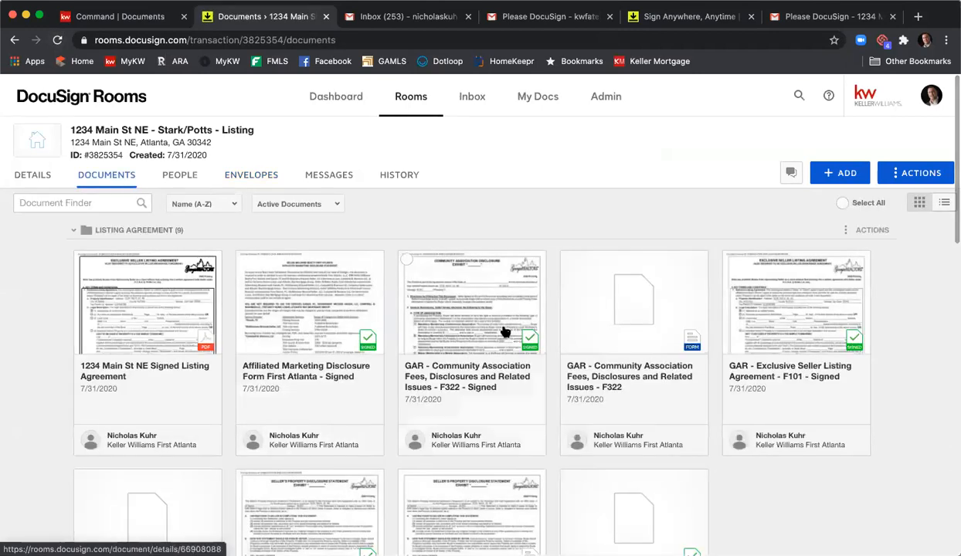
scroll(536, 313, "down", 5)
scroll(536, 313, "down", 6)
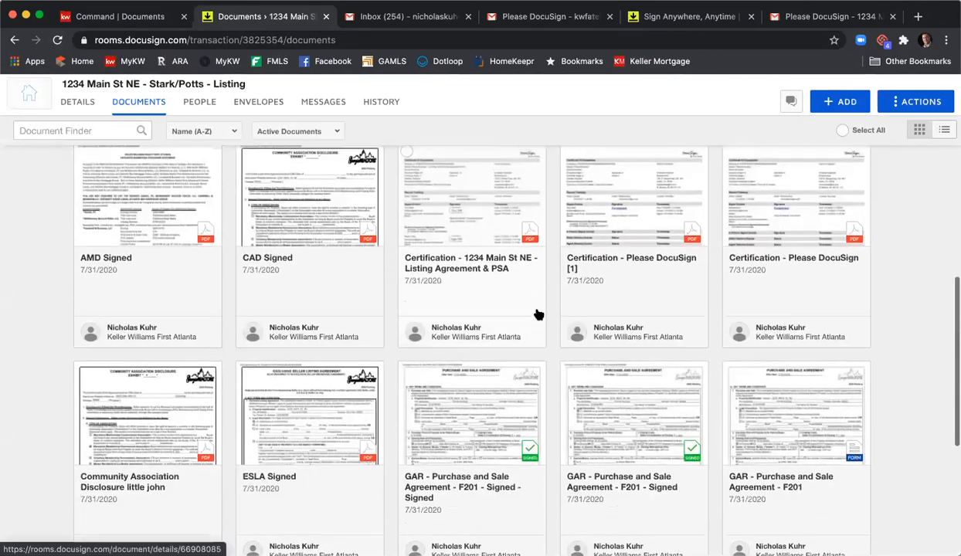
scroll(536, 315, "down", 3)
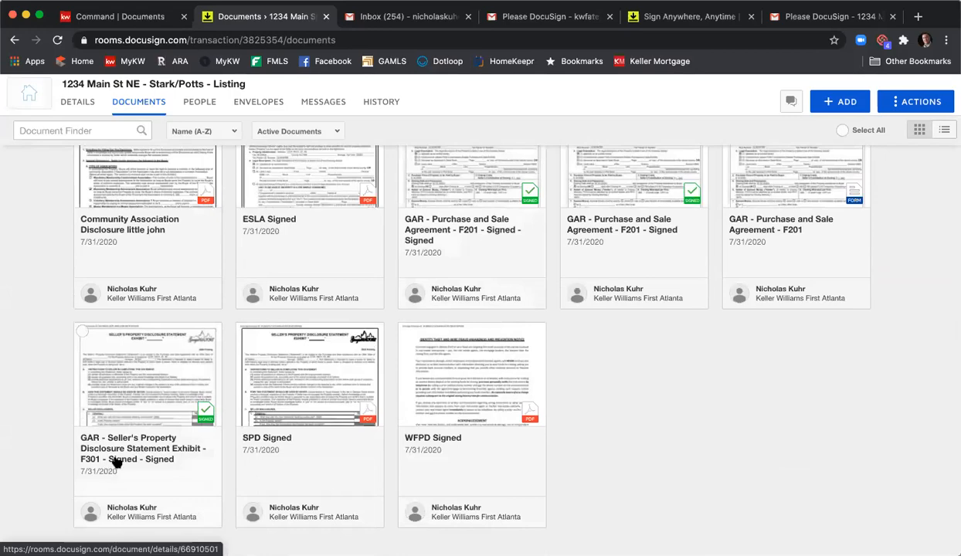
scroll(381, 98, "up", 10)
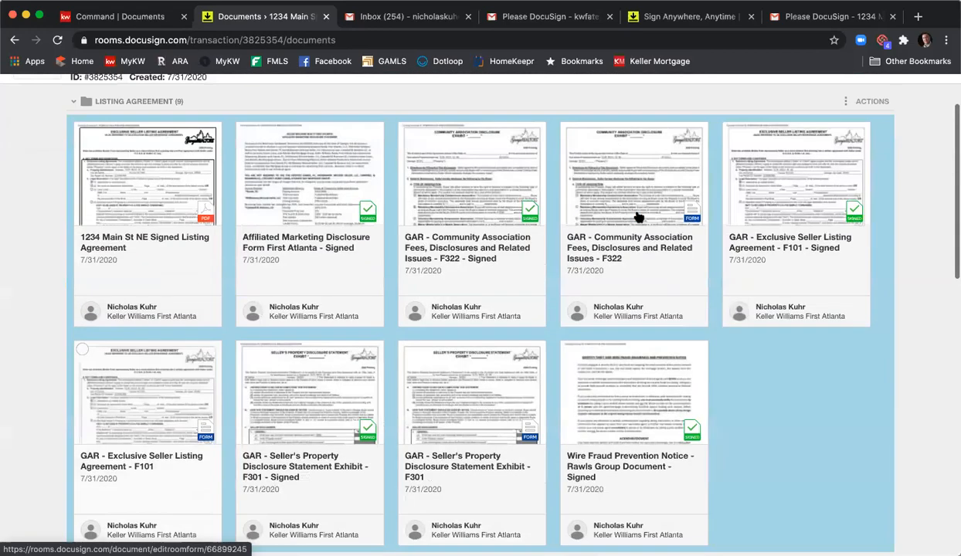
left_click_drag(638, 219, 732, 419)
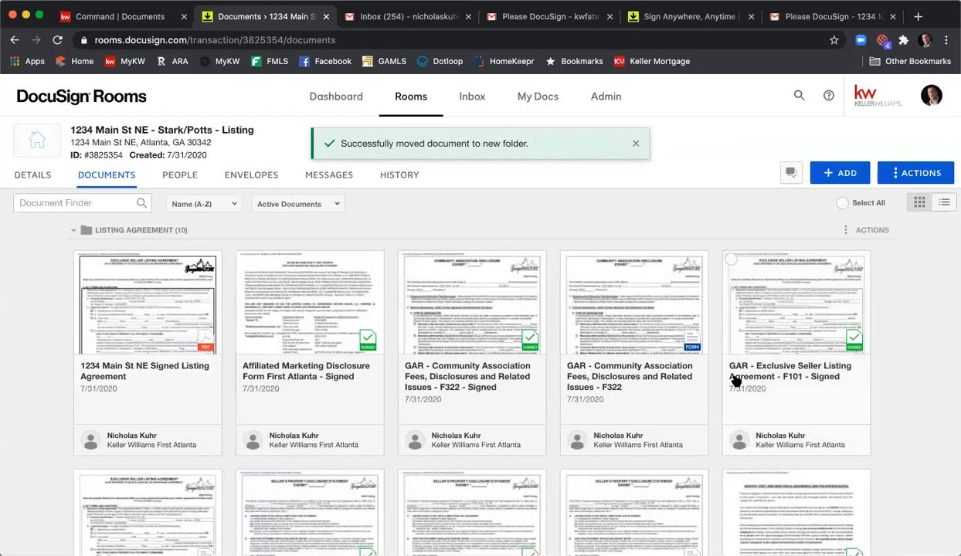
- Review the section 8 explanation in the F301 - Signed - Signed property disclosure and close the document
scroll(735, 380, "down", 5)
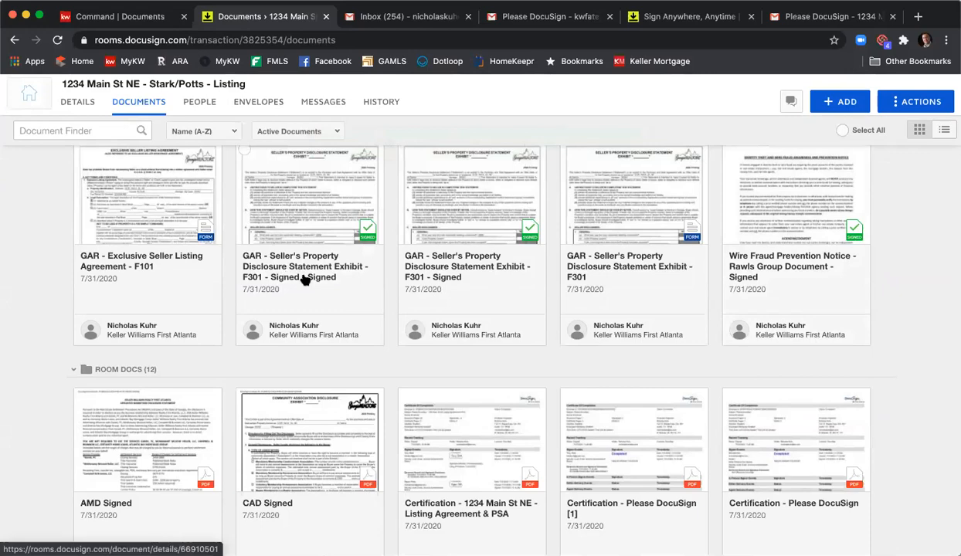
left_click(298, 241)
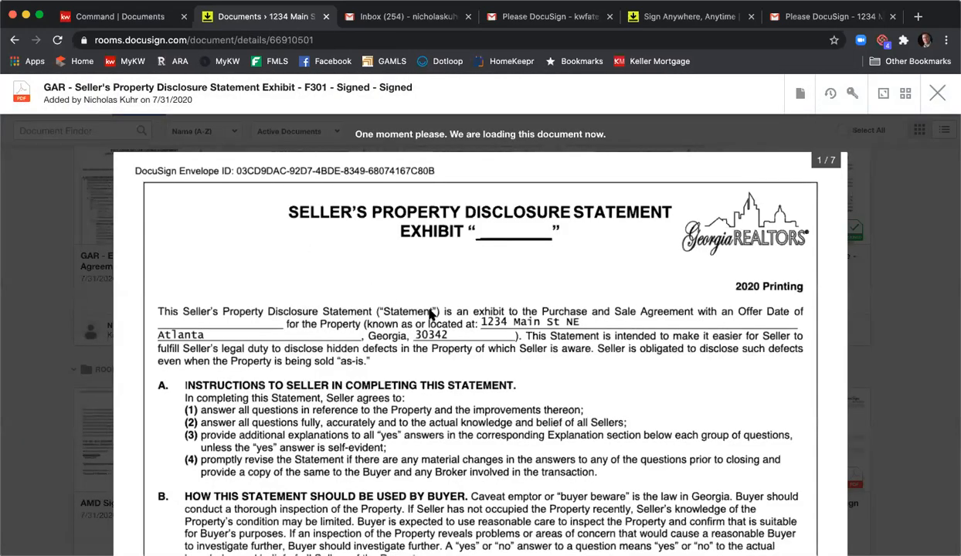
scroll(429, 315, "down", 10)
scroll(430, 316, "down", 15)
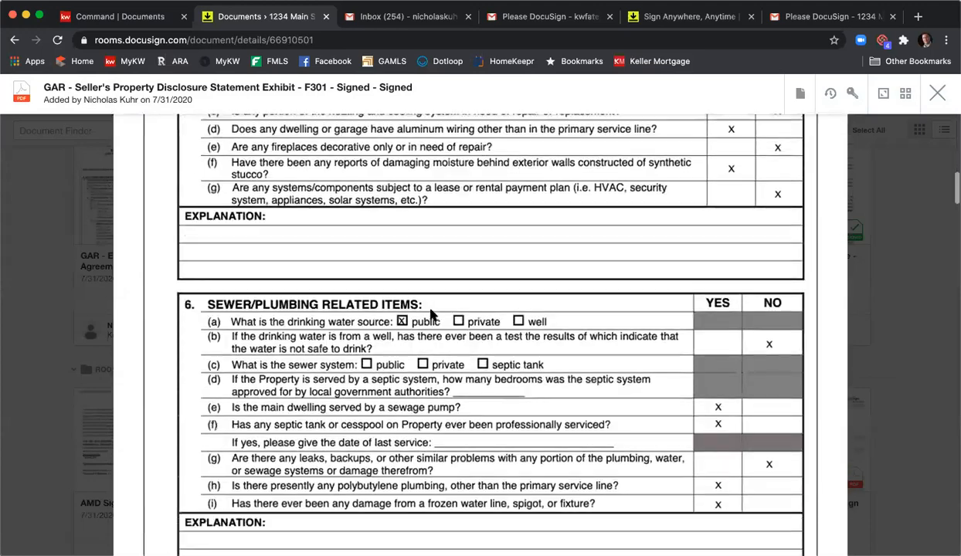
scroll(430, 314, "down", 3)
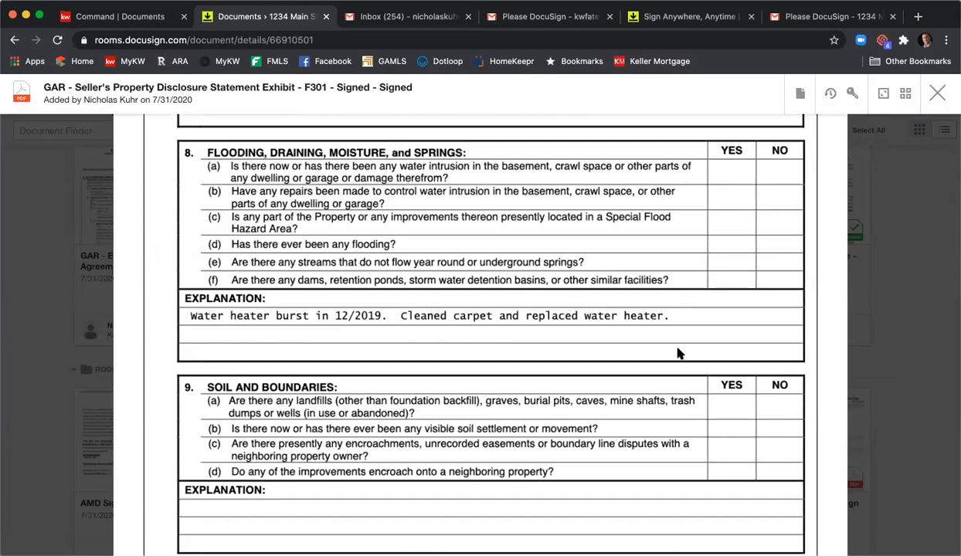
left_click(937, 93)
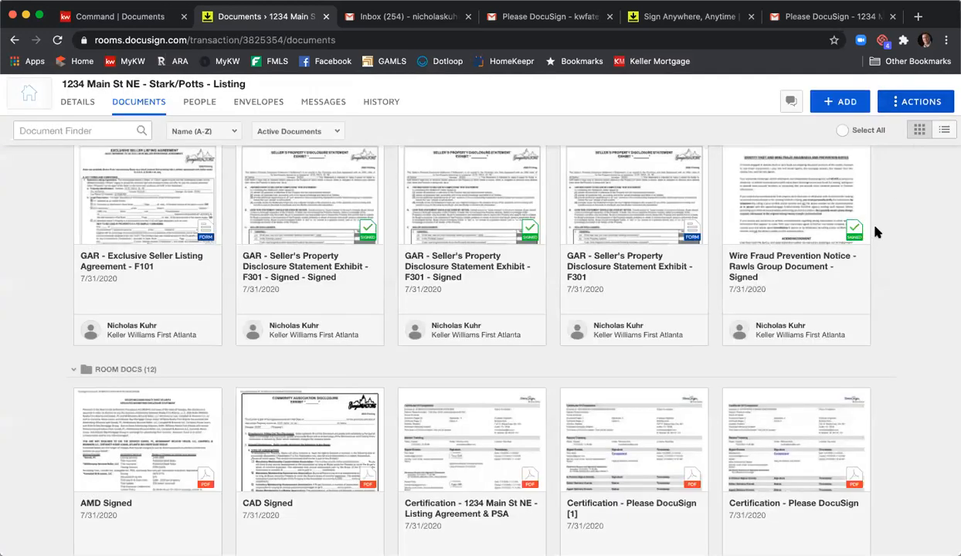
- Archive the superseded GAR - Seller's Property Disclosure Statement Exhibit - F301 - Signed from the Listing Agreement folder
scroll(892, 253, "up", 1)
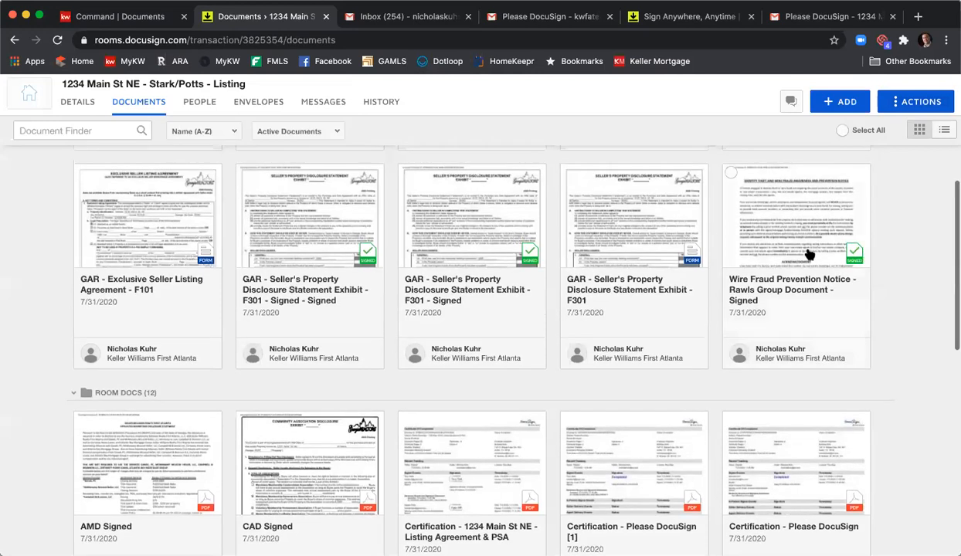
left_click(406, 172)
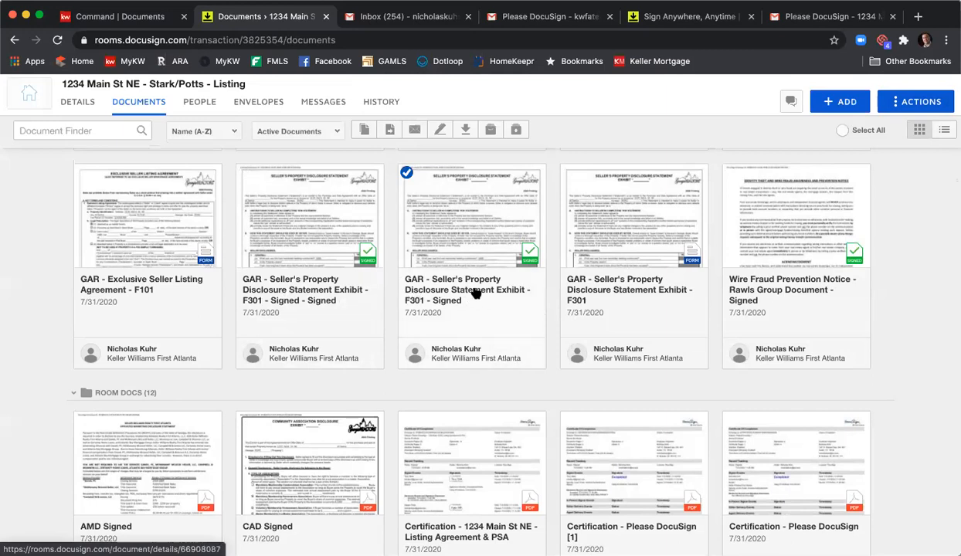
left_click(491, 130)
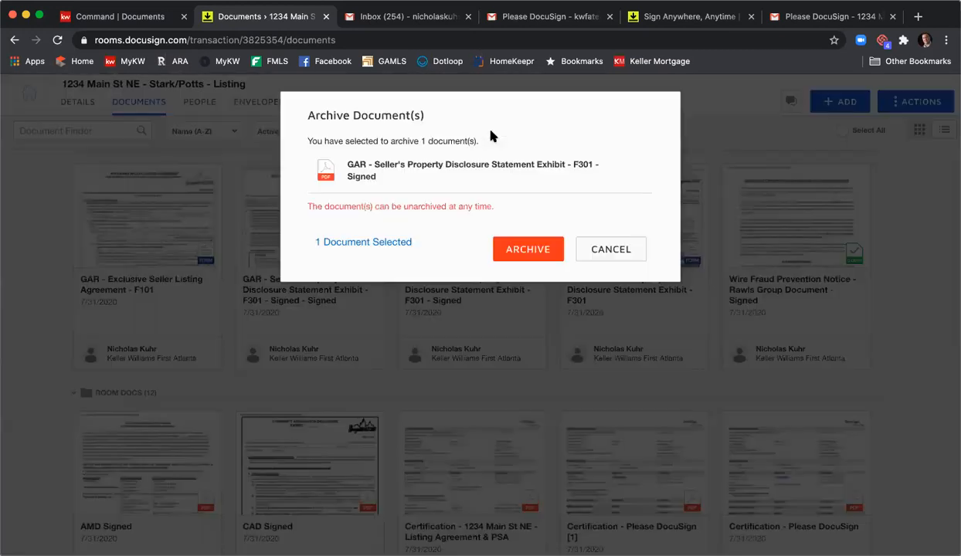
left_click(528, 248)
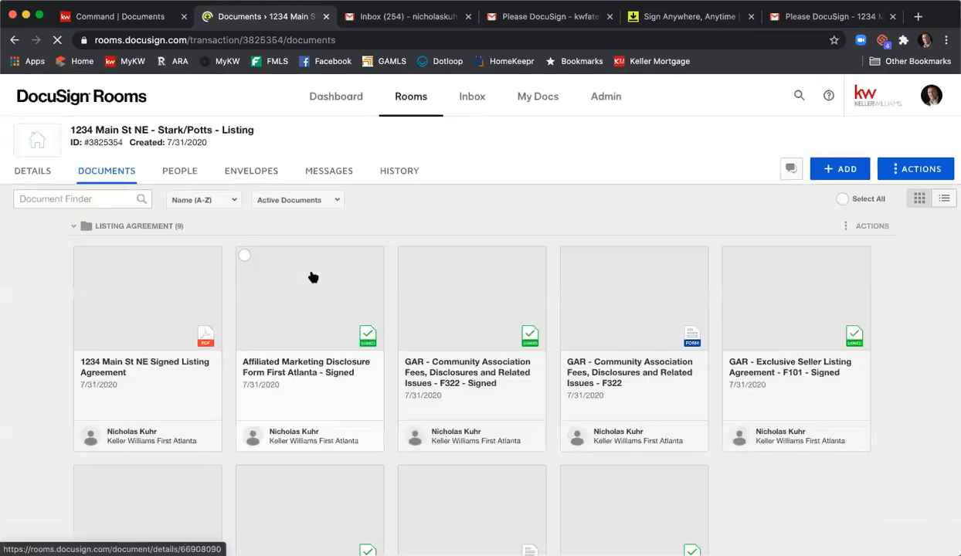
scroll(311, 277, "down", 5)
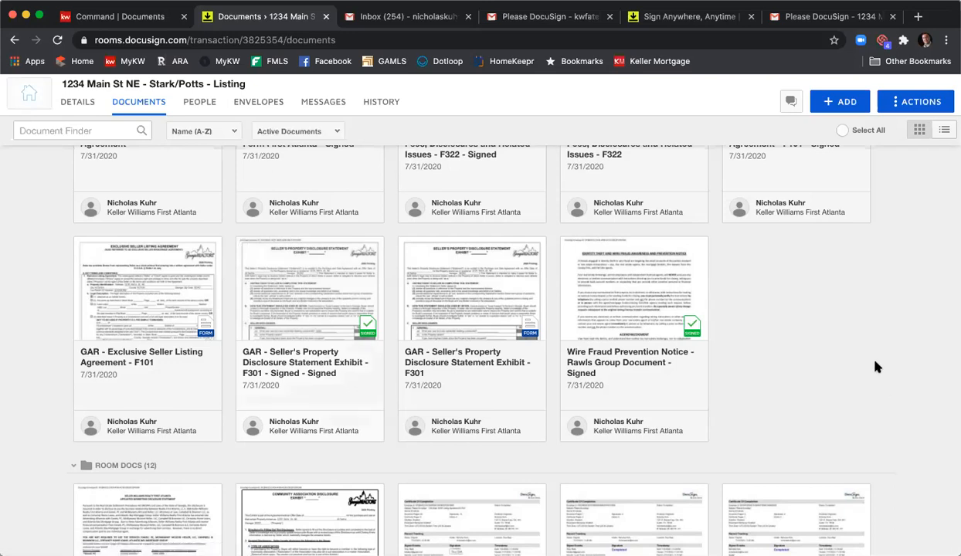
scroll(876, 366, "up", 1)
scroll(876, 366, "up", 3)
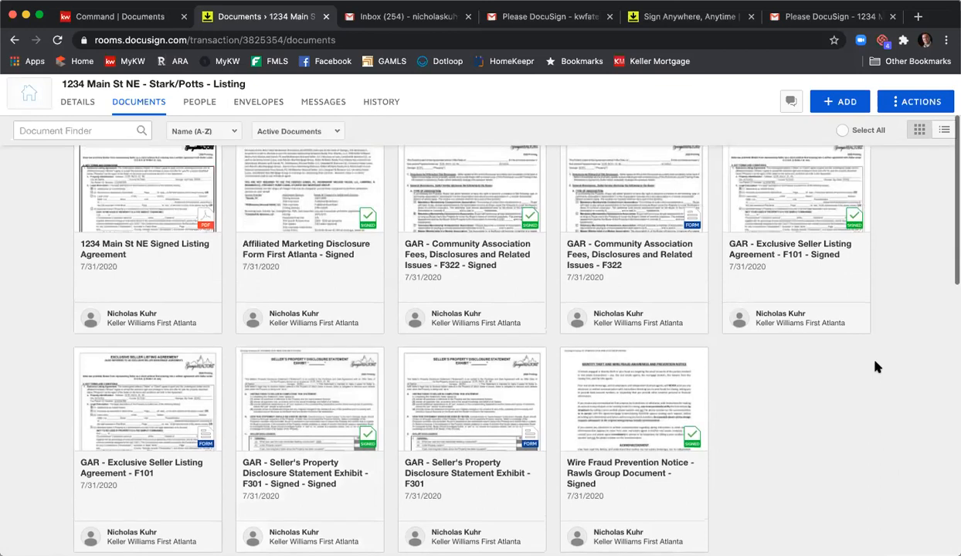
scroll(876, 368, "up", 2)
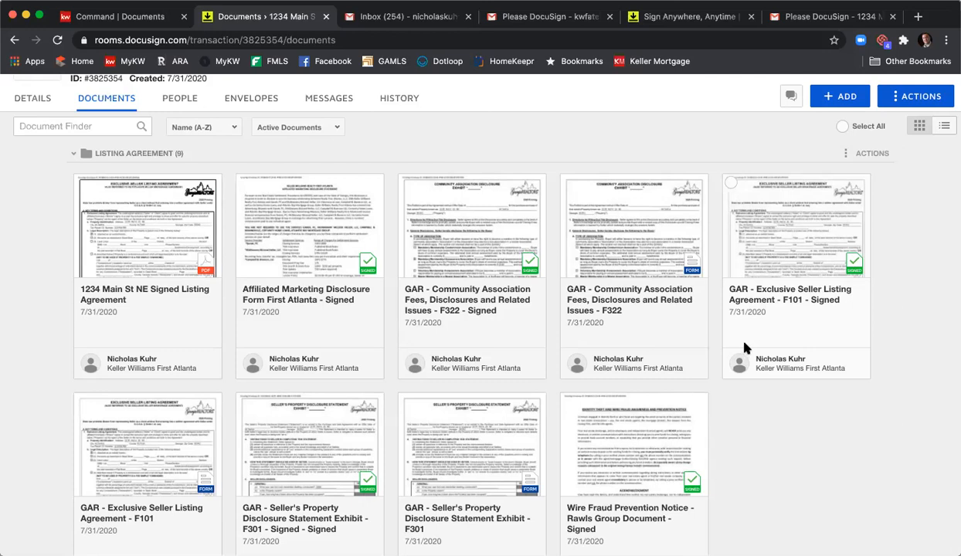
- Switch to KW Command and assign GAR - Exclusive Seller Listing Agreement - F101 - Signed.pdf from DocuSign's Listing Agreement folder to the F101 - Listing Agreement item
left_click(131, 23)
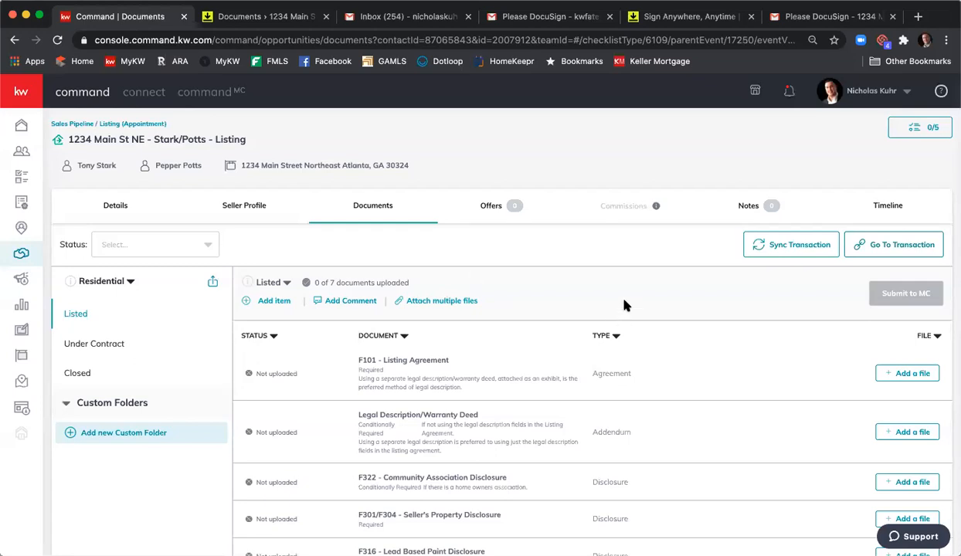
scroll(624, 303, "down", 2)
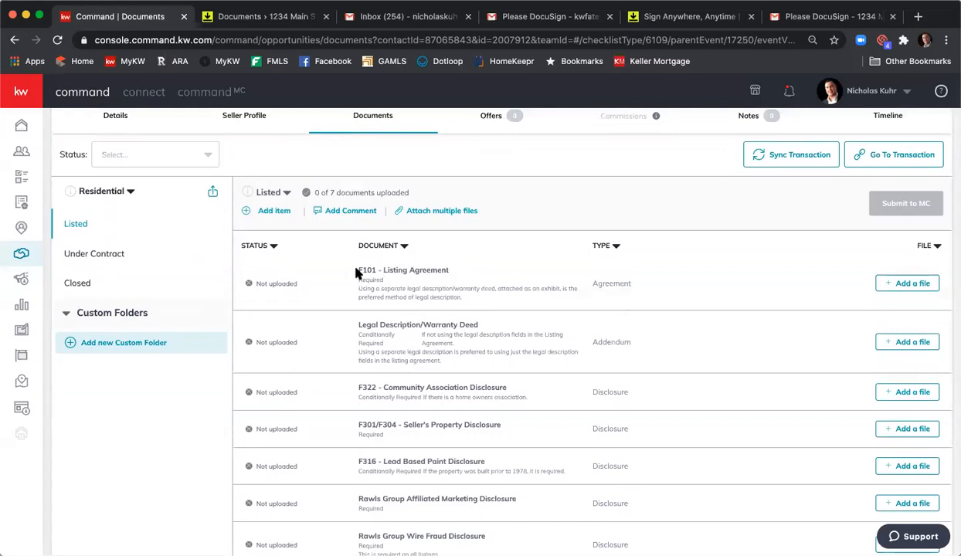
left_click(902, 286)
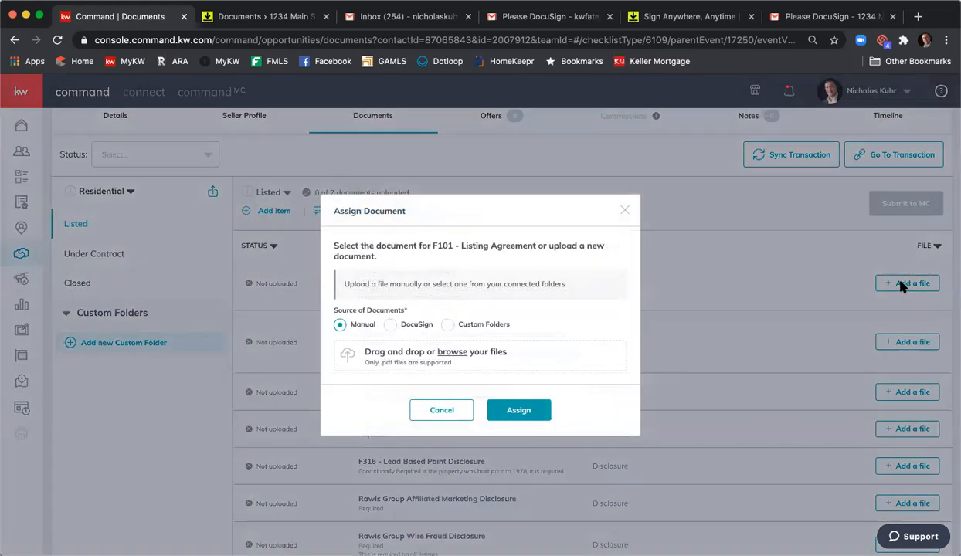
left_click(389, 325)
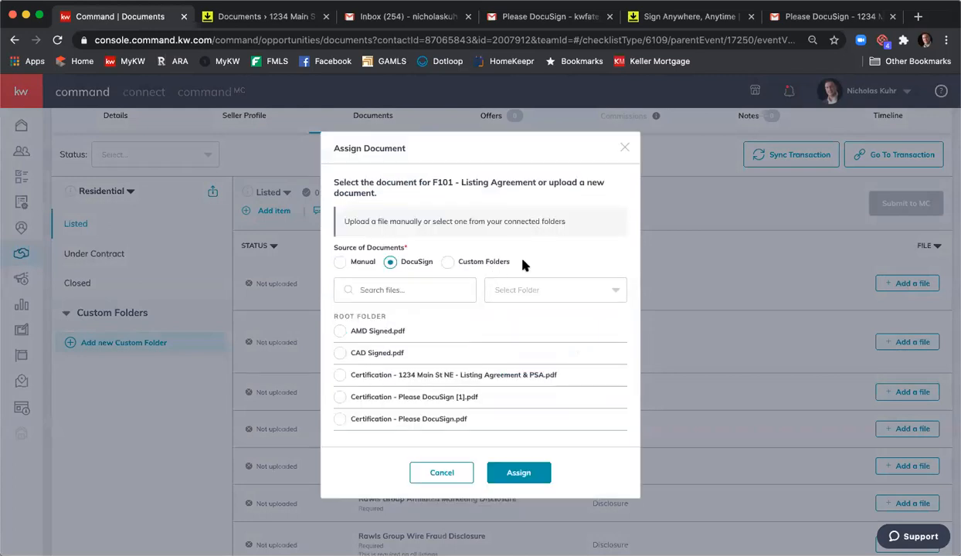
left_click(514, 288)
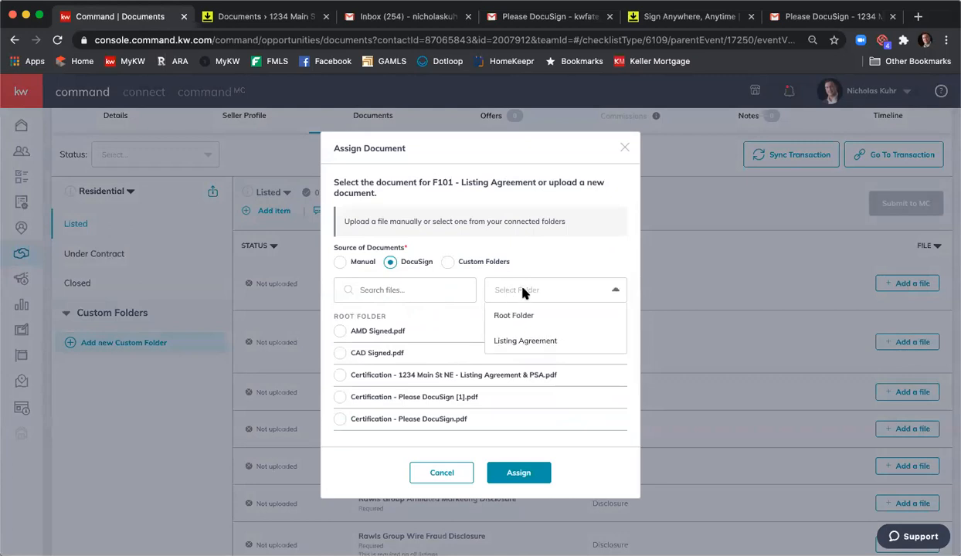
left_click(531, 338)
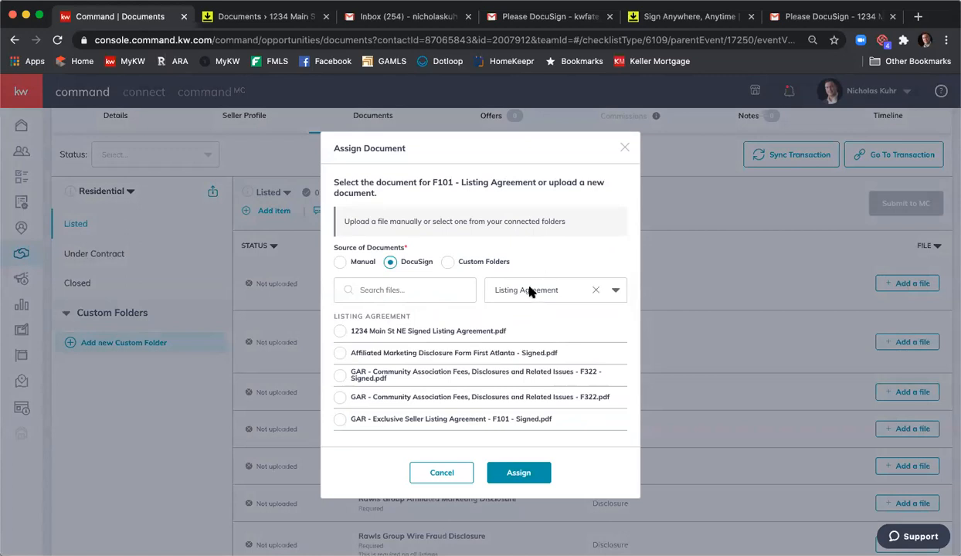
scroll(487, 366, "down", 2)
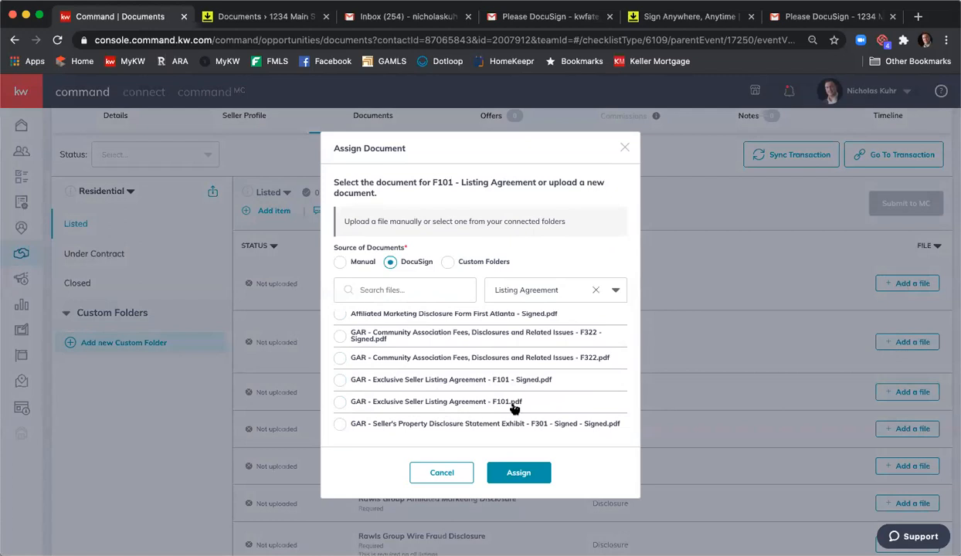
left_click(340, 380)
left_click(539, 473)
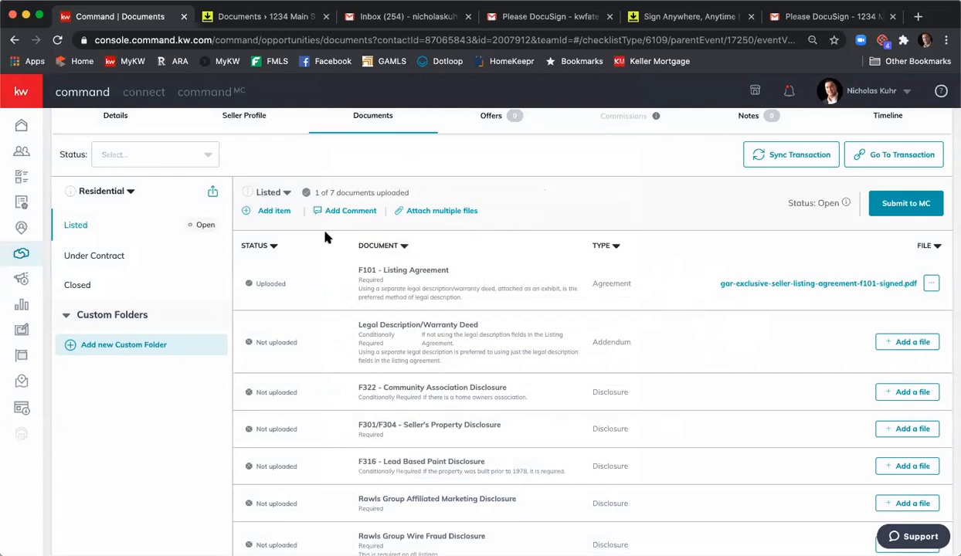
- Start attaching multiple files to the Listed checklist with DocuSign as the source
left_click(454, 213)
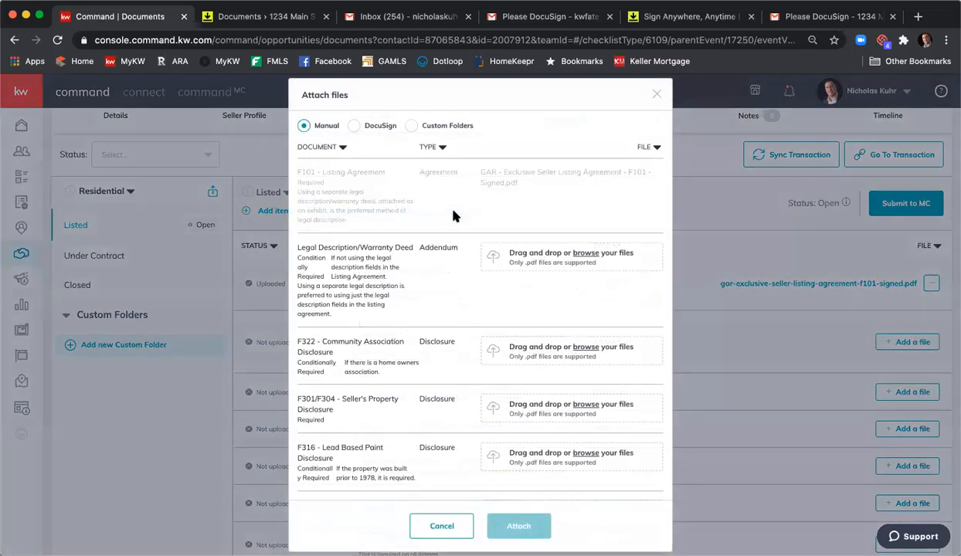
left_click(353, 126)
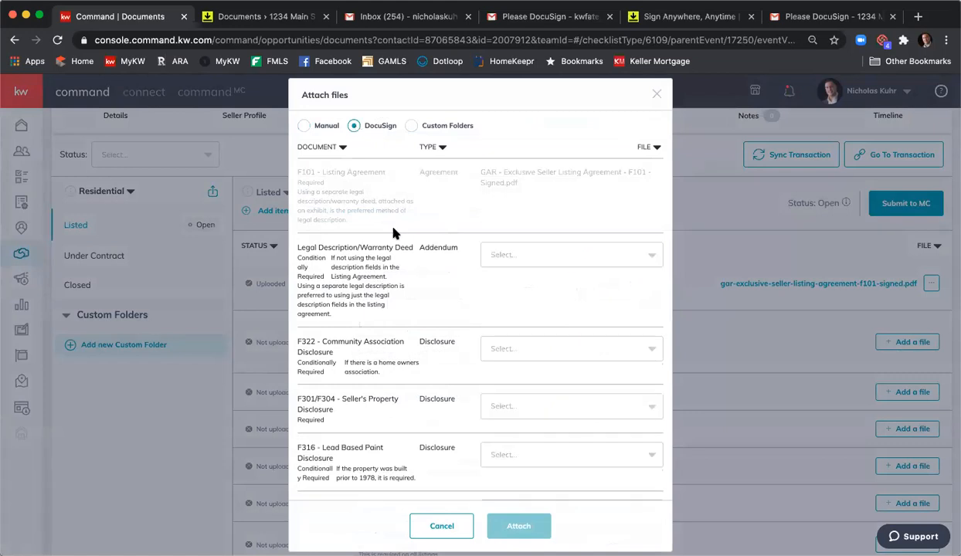
scroll(457, 227, "down", 3)
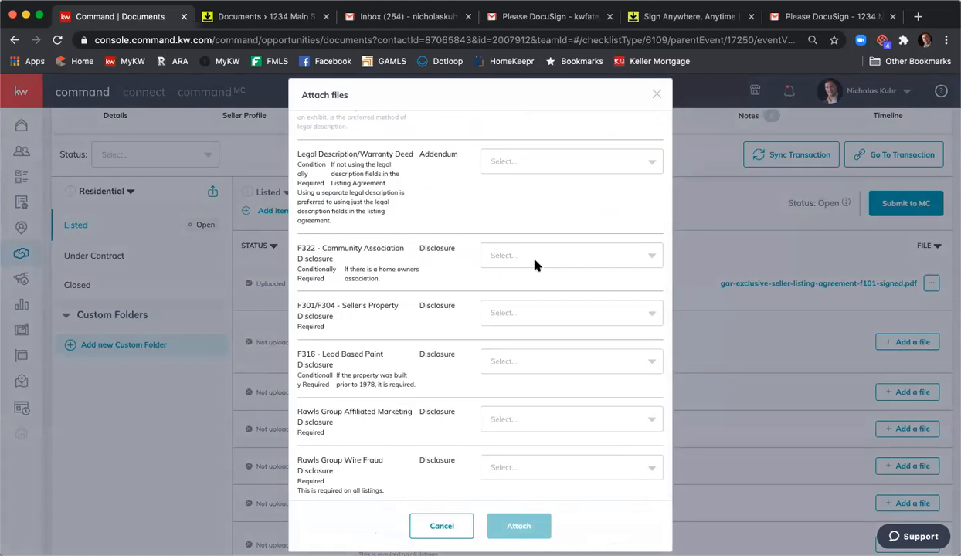
- Assign GAR - Community Association Fees, Disclosures and Related Issues - F322 - Signed.pdf from the Listing Agreement folder to the F322 - Community Association Disclosure item
left_click(534, 264)
scroll(594, 323, "down", 5)
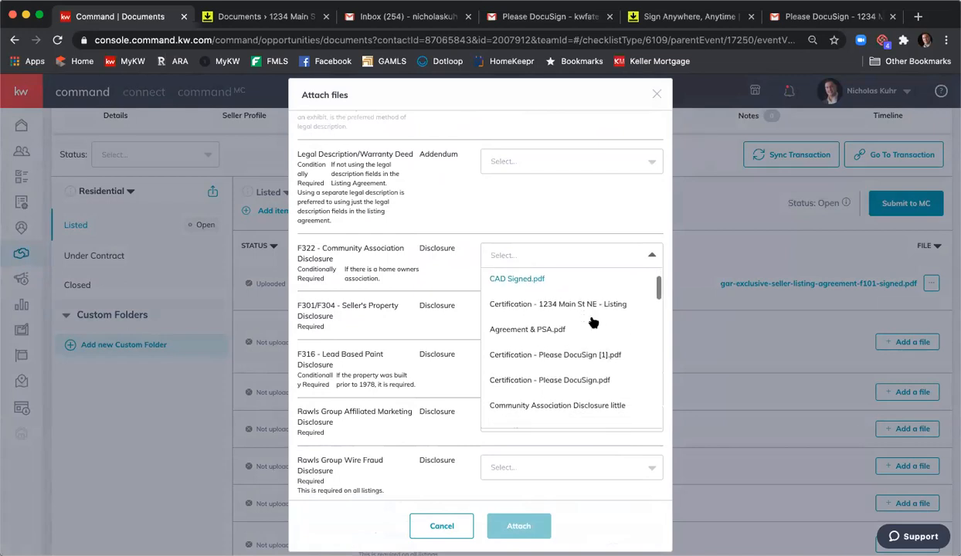
scroll(593, 322, "down", 2)
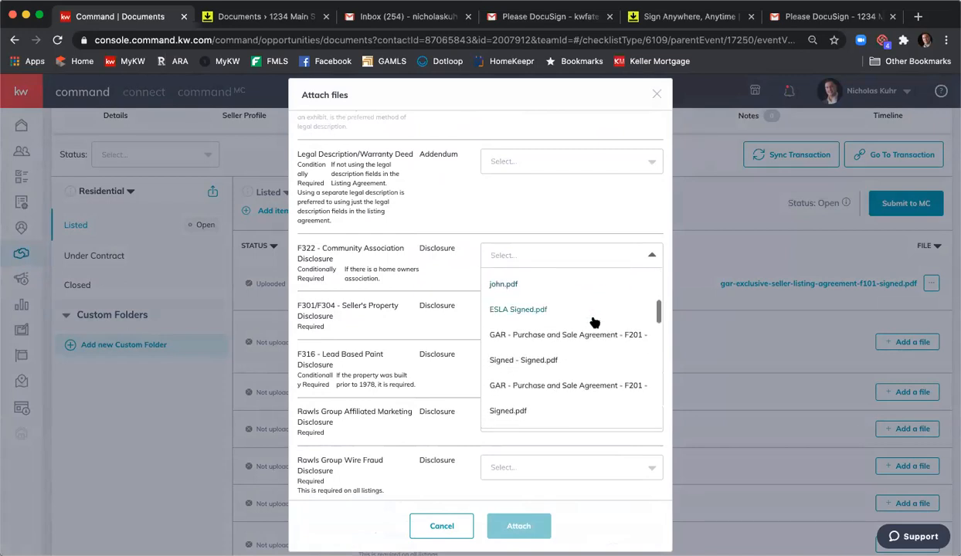
scroll(593, 323, "down", 4)
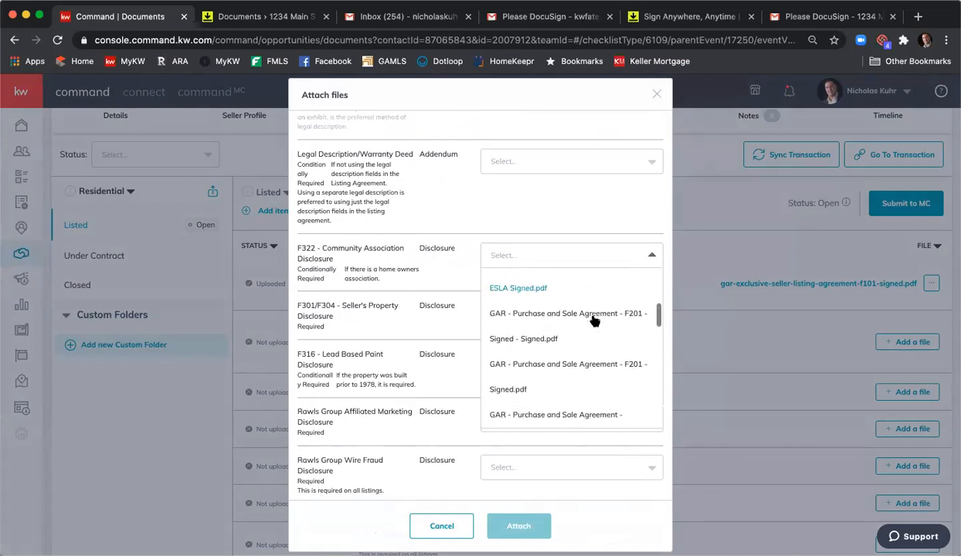
scroll(594, 321, "down", 3)
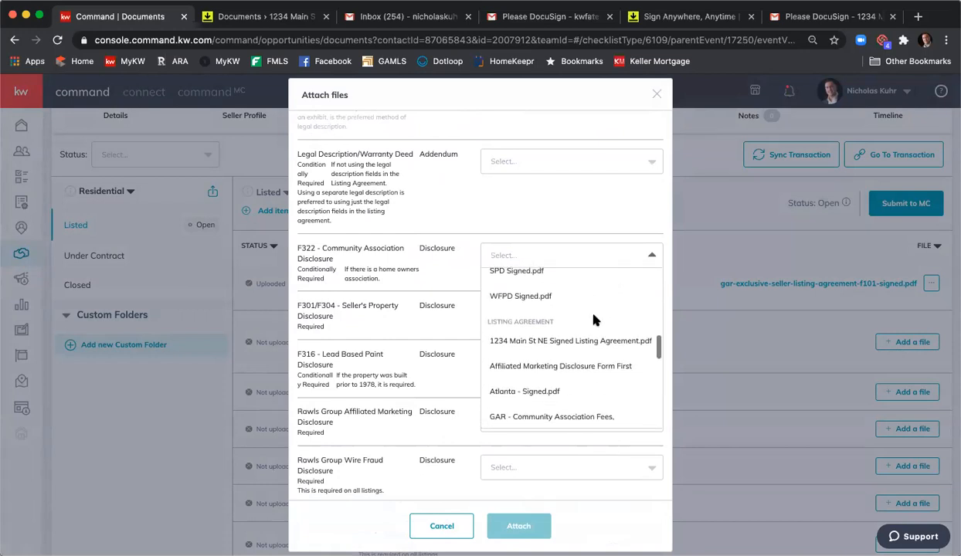
scroll(596, 321, "down", 1)
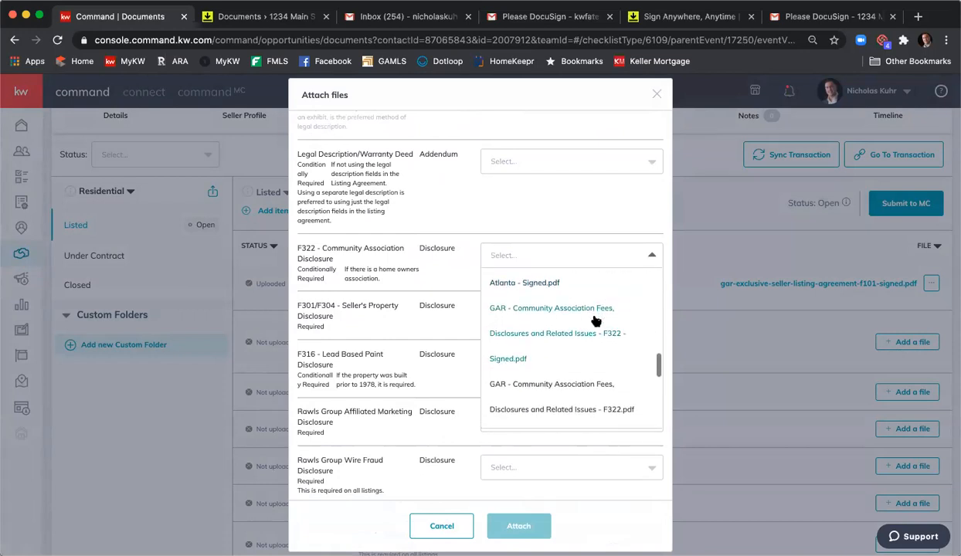
left_click(508, 362)
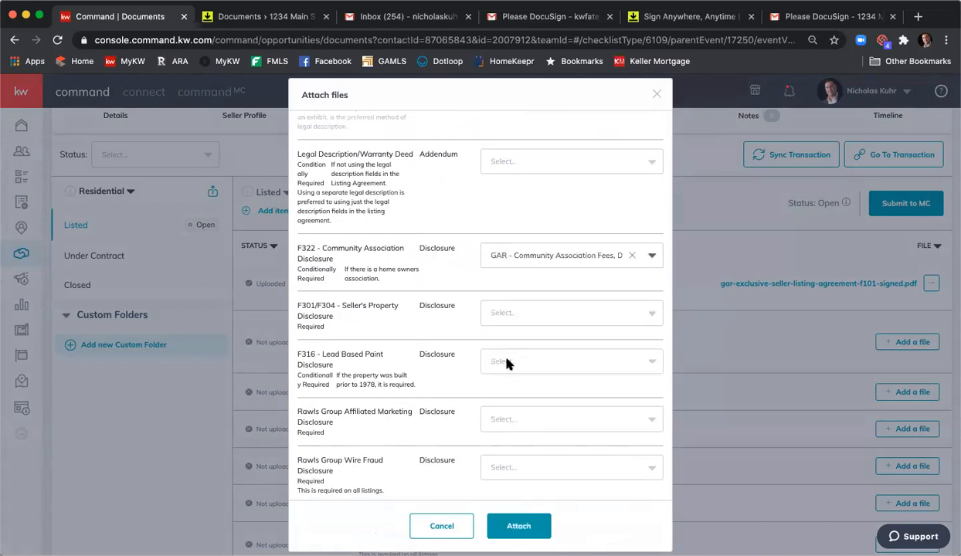
- Assign GAR - Seller's Property Disclosure Statement Exhibit - F301 - Signed - Signed.pdf to the F301/F304 - Seller's Property Disclosure item
left_click(519, 316)
scroll(568, 361, "down", 3)
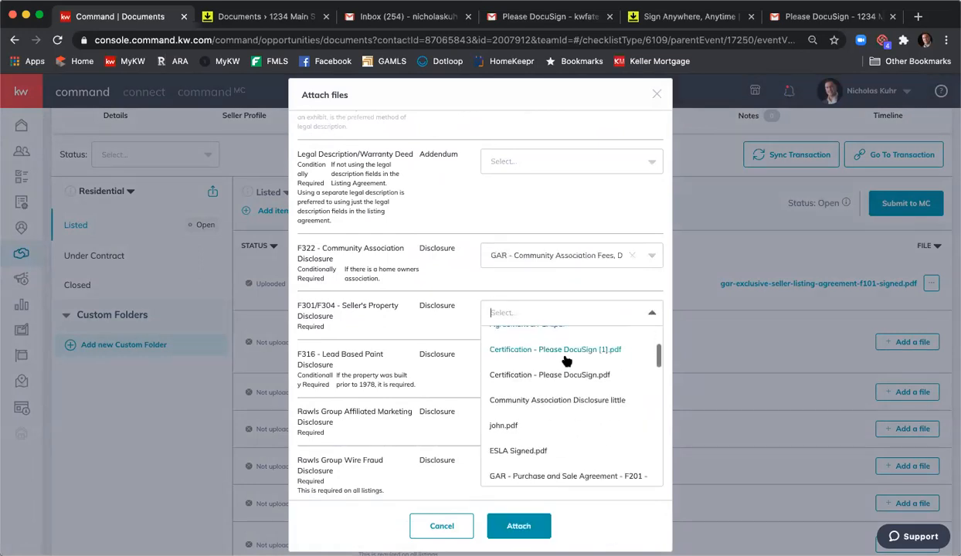
scroll(567, 363, "down", 10)
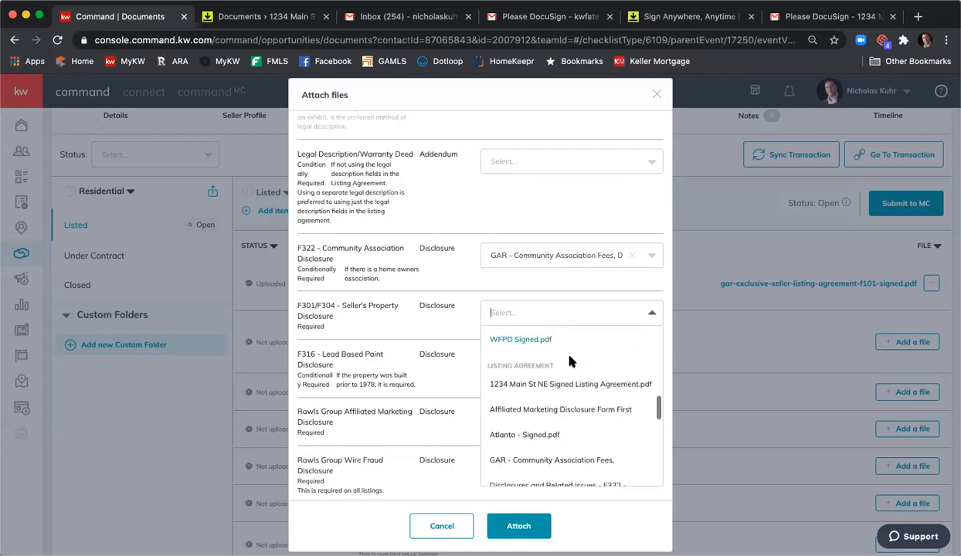
scroll(569, 362, "down", 8)
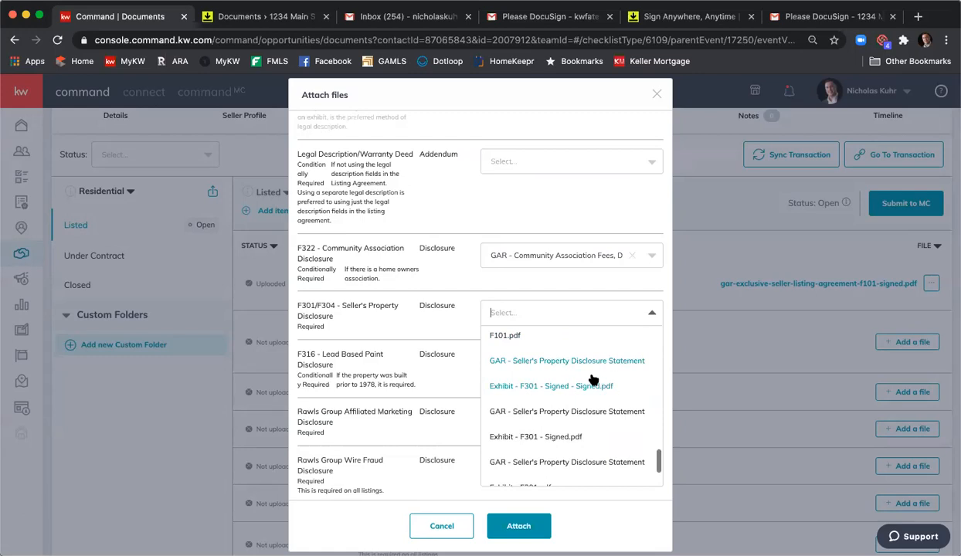
left_click(592, 380)
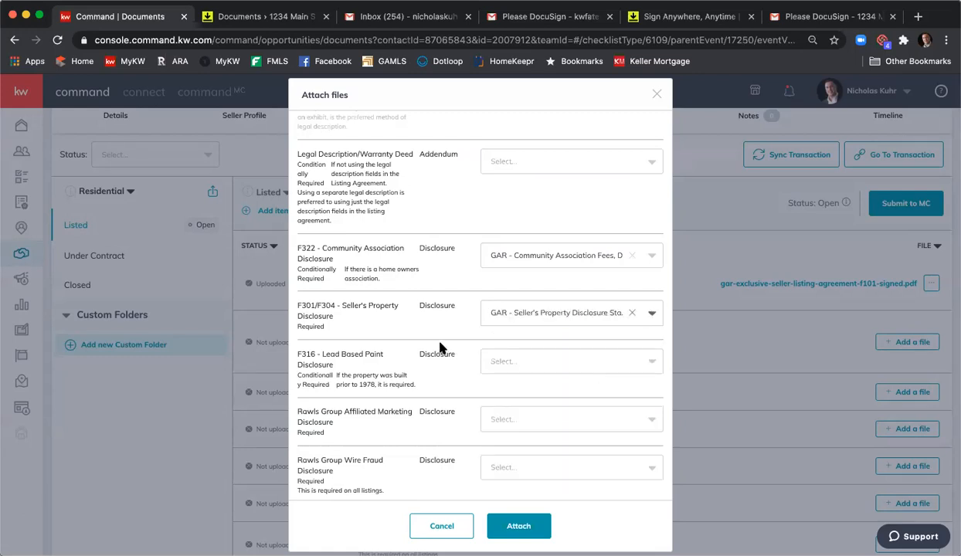
- Assign Affiliated Marketing Disclosure Form First Atlanta - Signed.pdf to the Rawls Group Affiliated Marketing Disclosure item
scroll(442, 349, "down", 1)
left_click(553, 416)
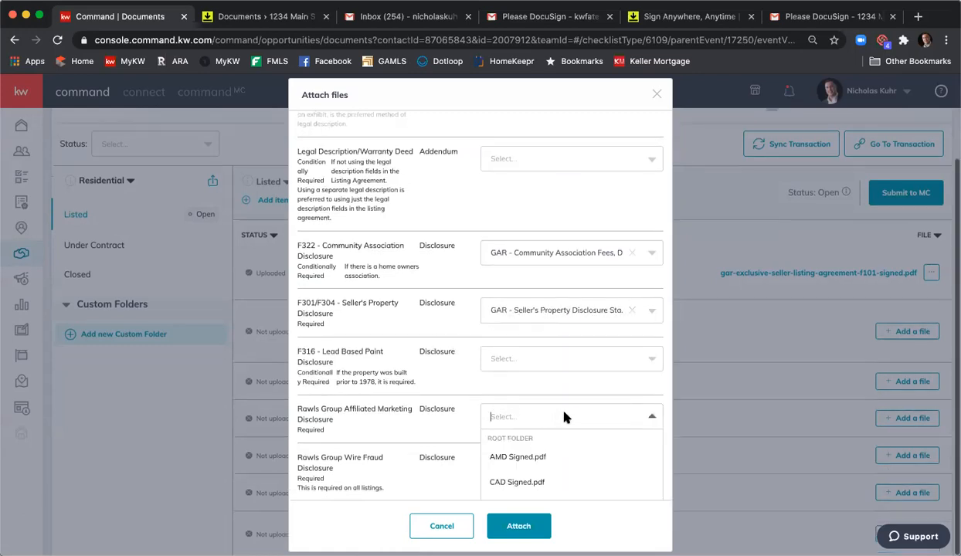
scroll(579, 456, "down", 5)
scroll(587, 447, "down", 2)
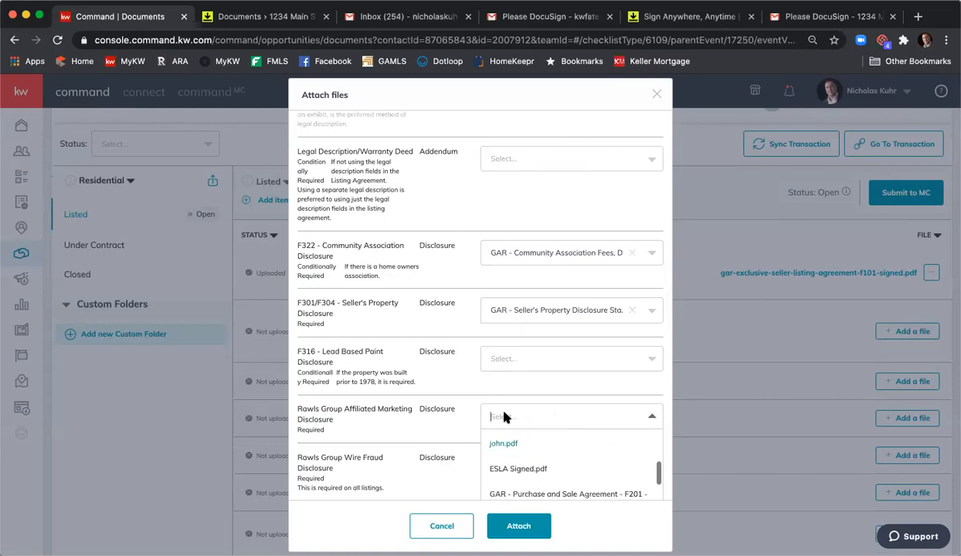
scroll(456, 387, "down", 3)
scroll(567, 418, "down", 2)
scroll(568, 418, "down", 2)
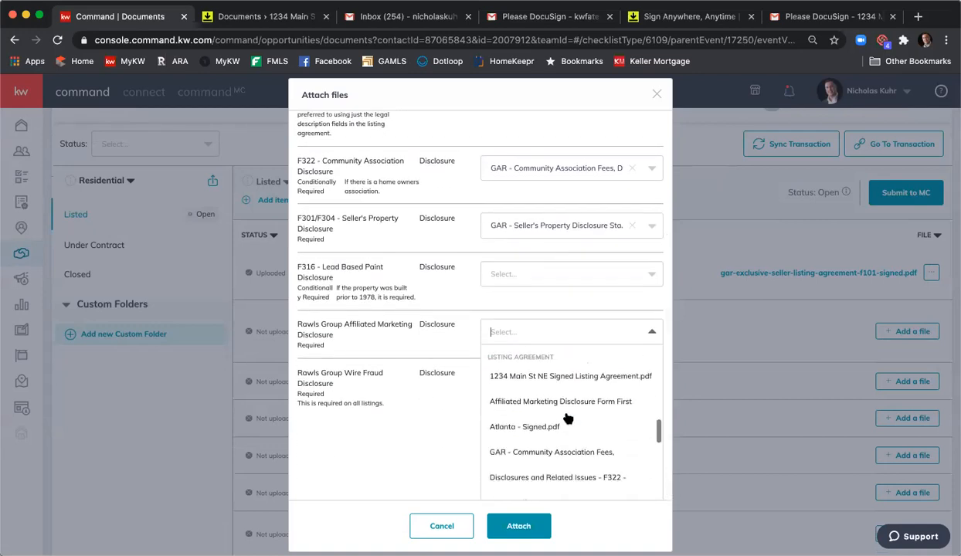
scroll(568, 417, "down", 1)
scroll(568, 418, "up", 3)
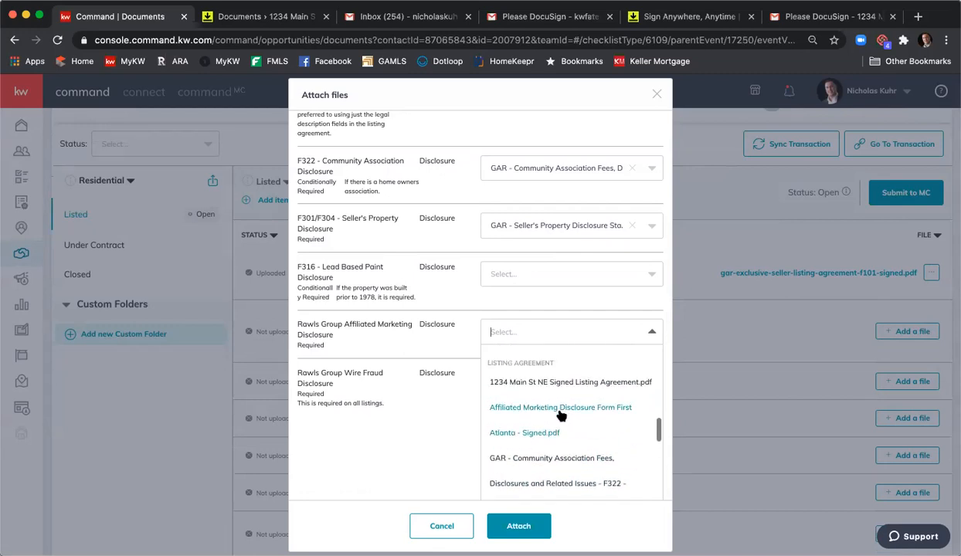
left_click(566, 417)
- Assign Wire Fraud Prevention Notice - Rawls Group Document - Signed.pdf to the Rawls Group Wire Fraud Disclosure item and attach all selected files
left_click(502, 462)
scroll(545, 421, "down", 5)
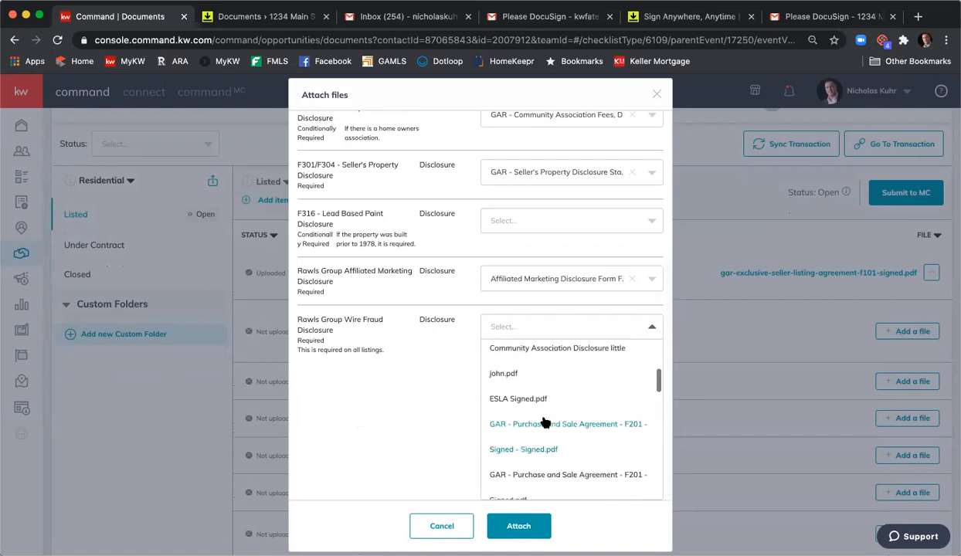
scroll(545, 421, "down", 10)
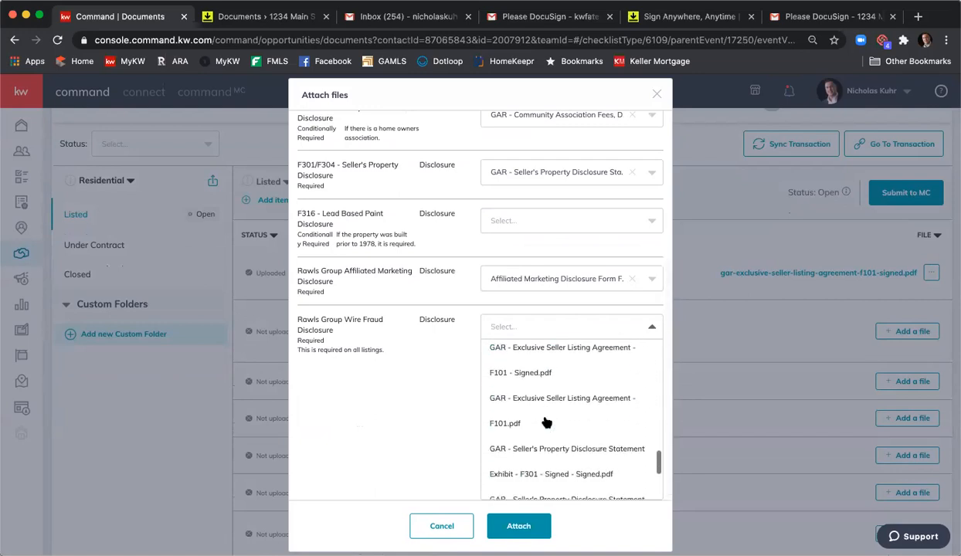
scroll(545, 423, "down", 1)
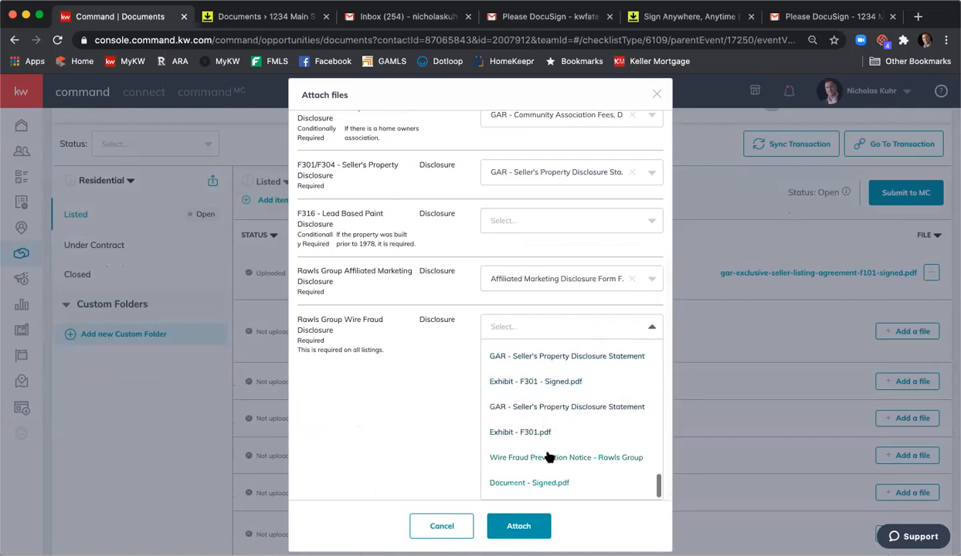
left_click(547, 449)
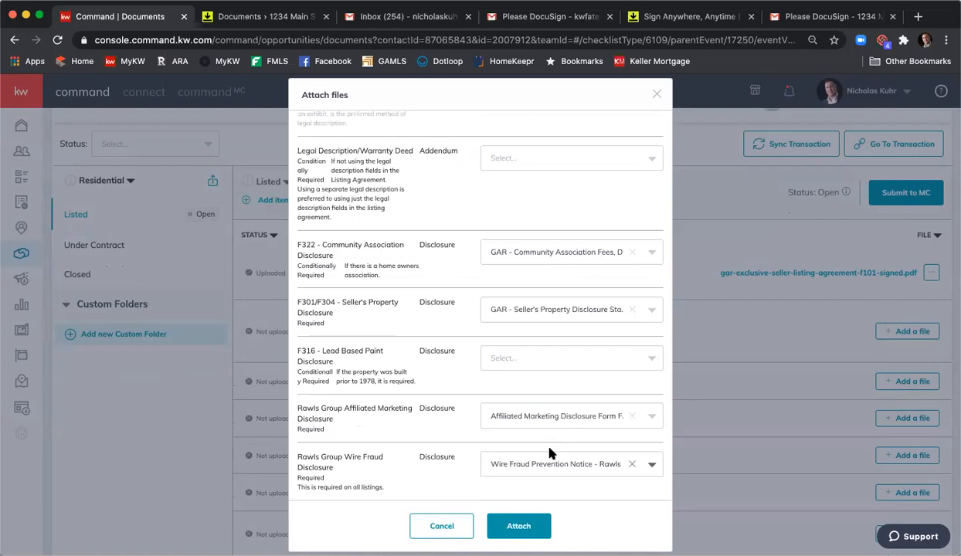
left_click(541, 524)
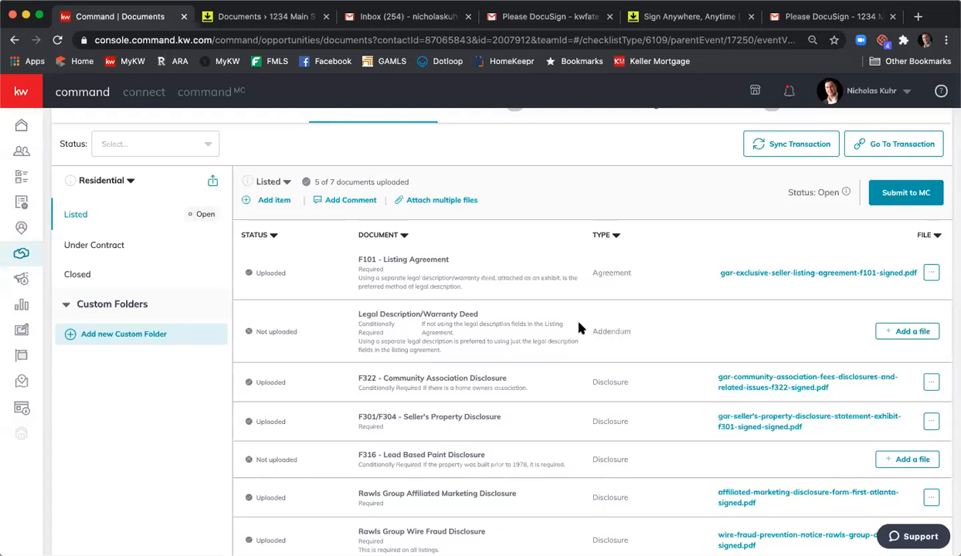
- Start a new item in the Listed checklist named Extra Information with the document type Agreement
left_click(272, 203)
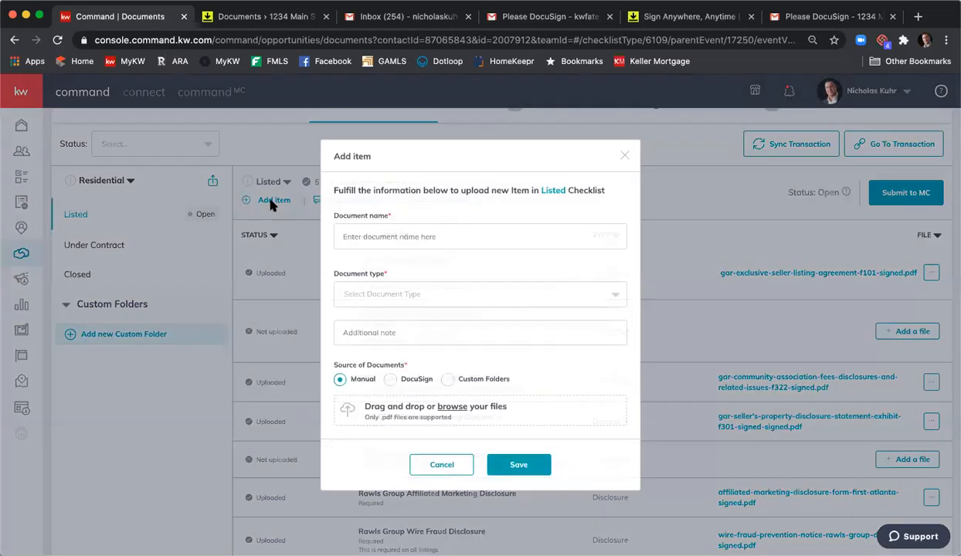
left_click(417, 235)
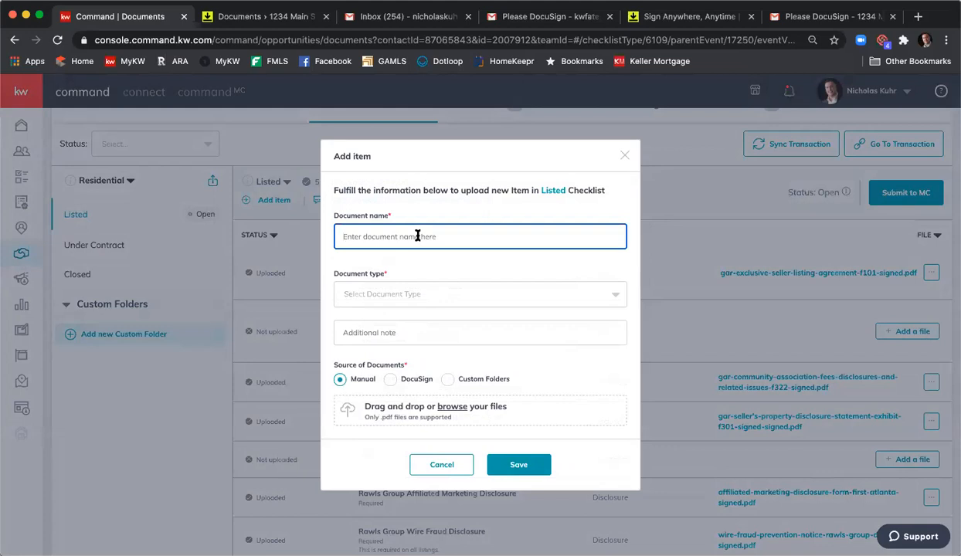
type("Extra Information")
left_click(502, 299)
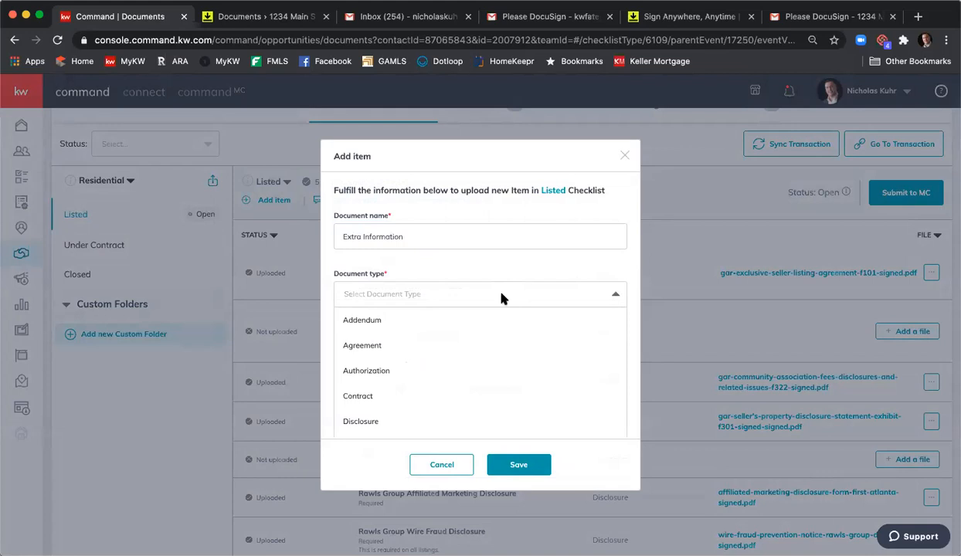
scroll(489, 330, "down", 2)
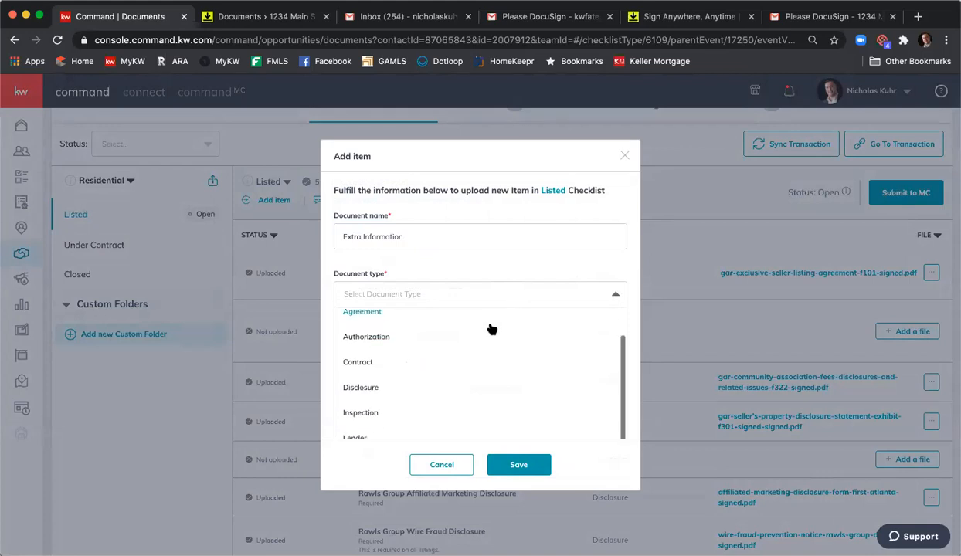
scroll(490, 330, "up", 2)
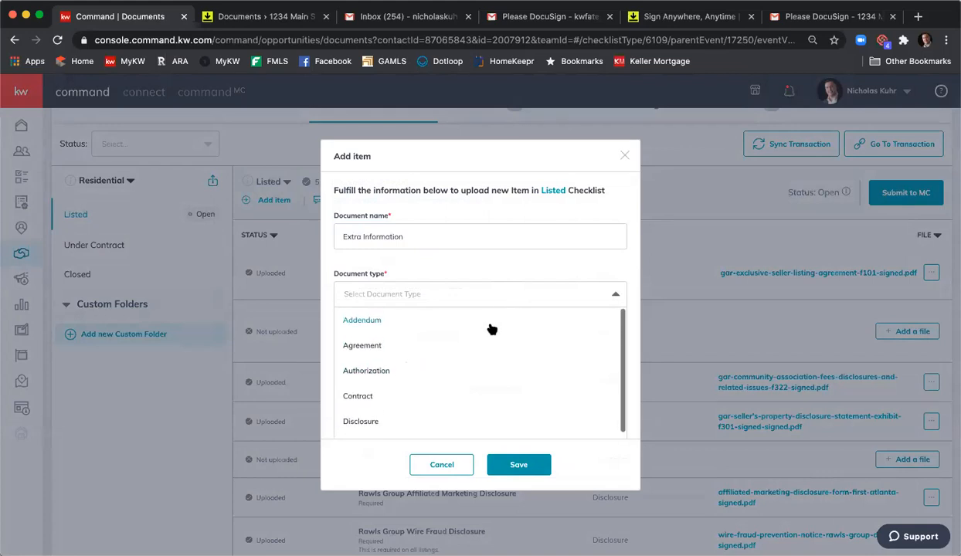
left_click(424, 345)
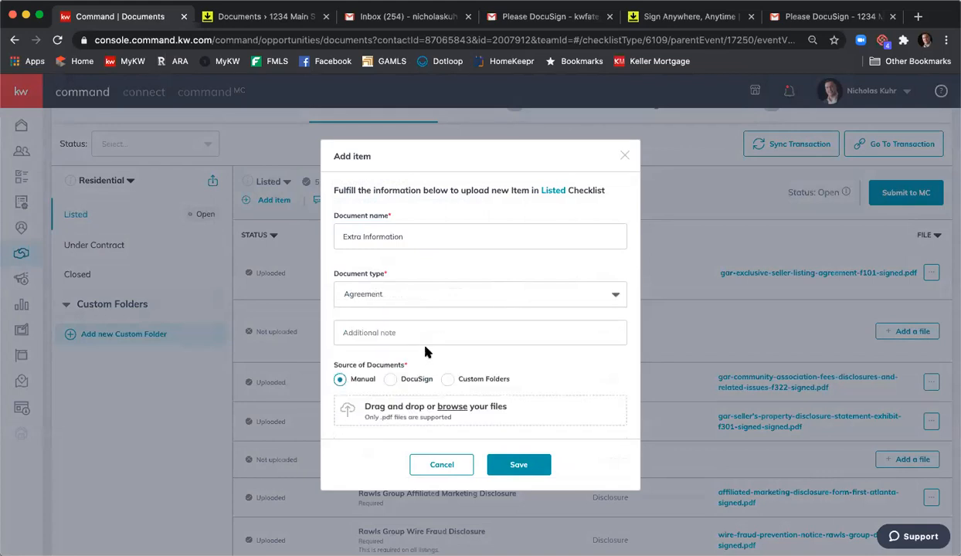
- Choose Wire Fraud Prevention Notice - Rawls Group Document - Signed.pdf from DocuSign's Listing Agreement folder as the item's file and save the item
left_click(393, 379)
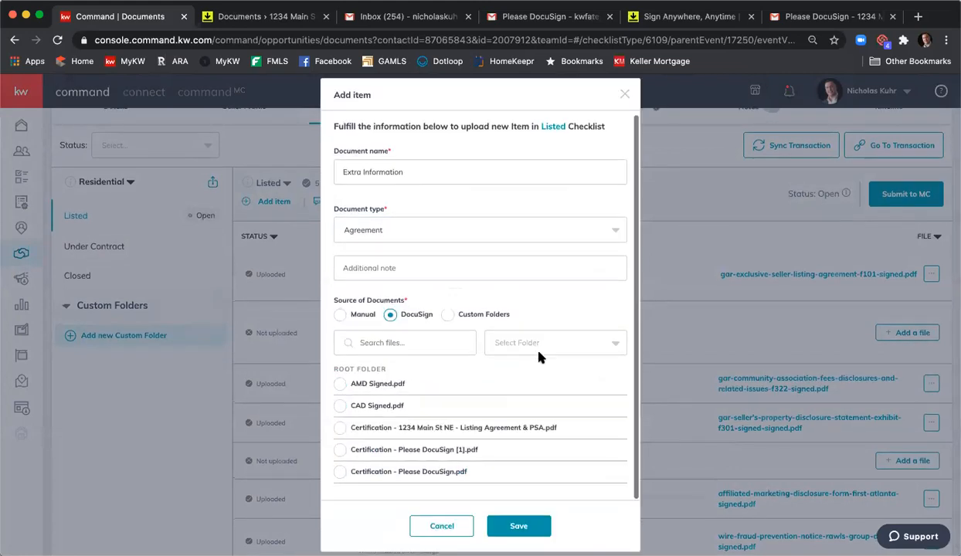
left_click(506, 337)
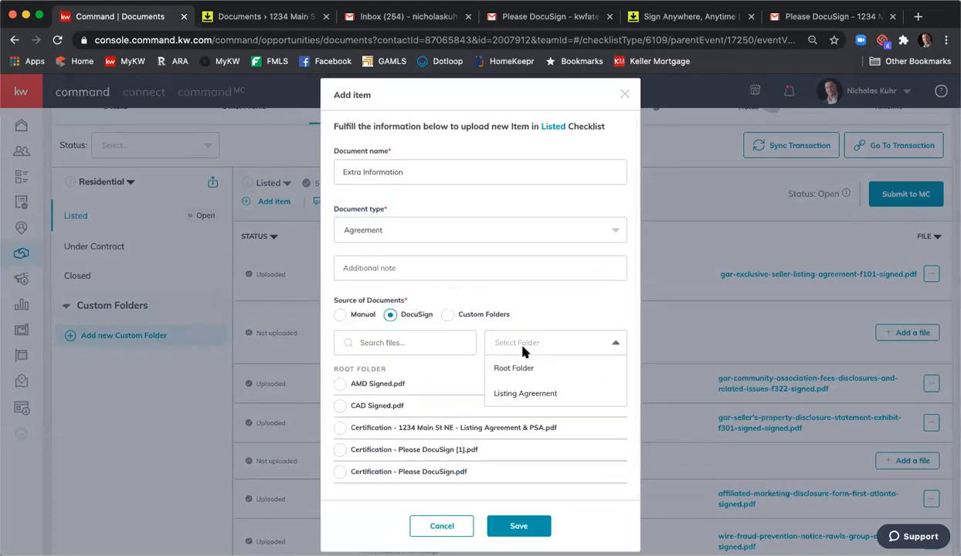
left_click(518, 393)
scroll(518, 404, "down", 5)
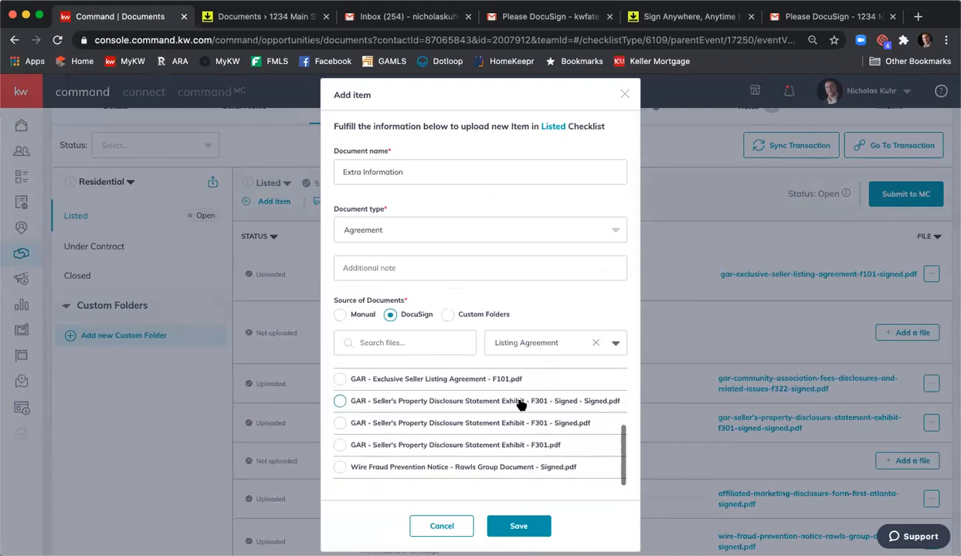
left_click(340, 468)
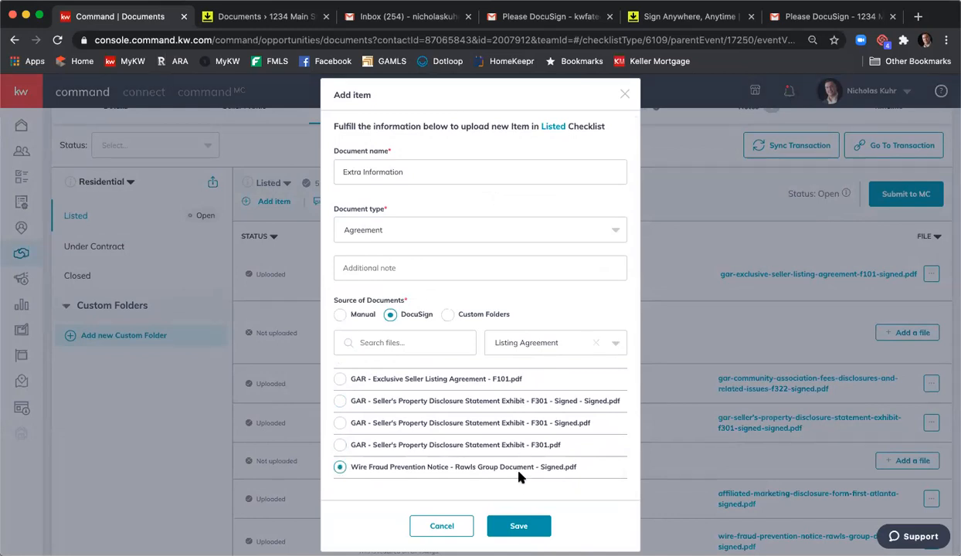
left_click(519, 527)
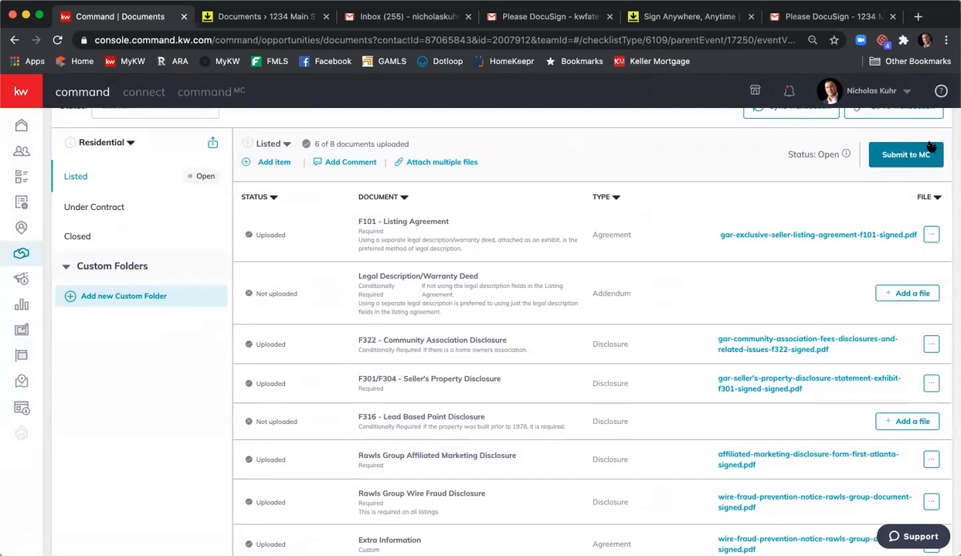
scroll(888, 181, "up", 1)
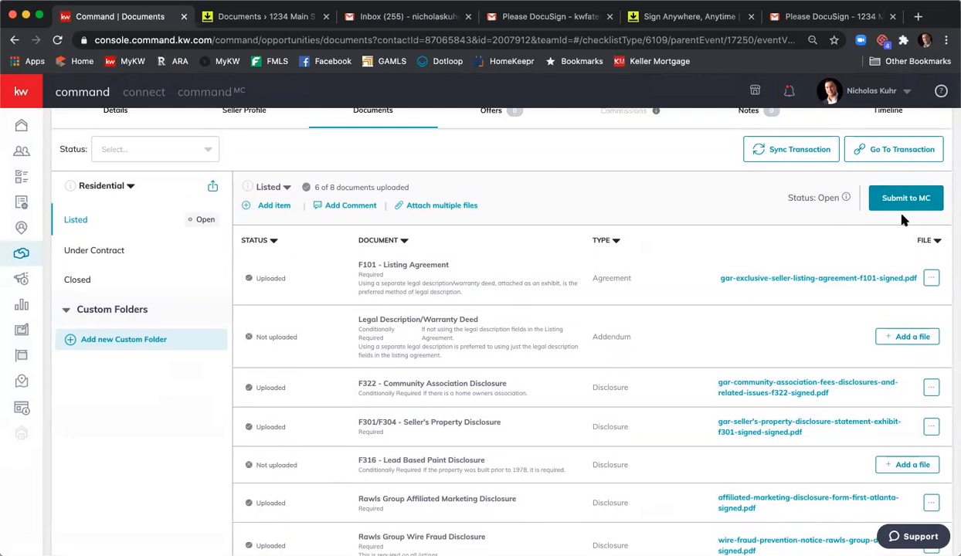
left_click(788, 92)
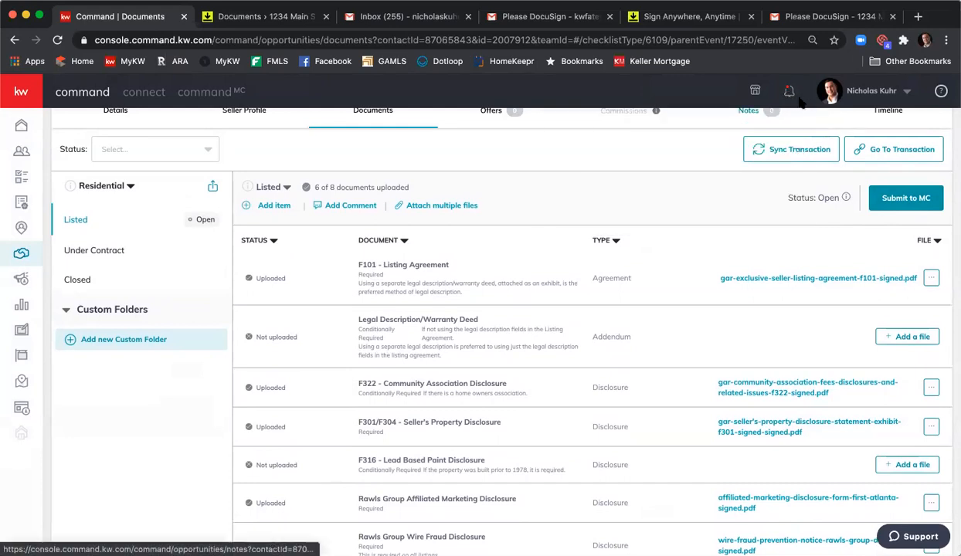
left_click(787, 117)
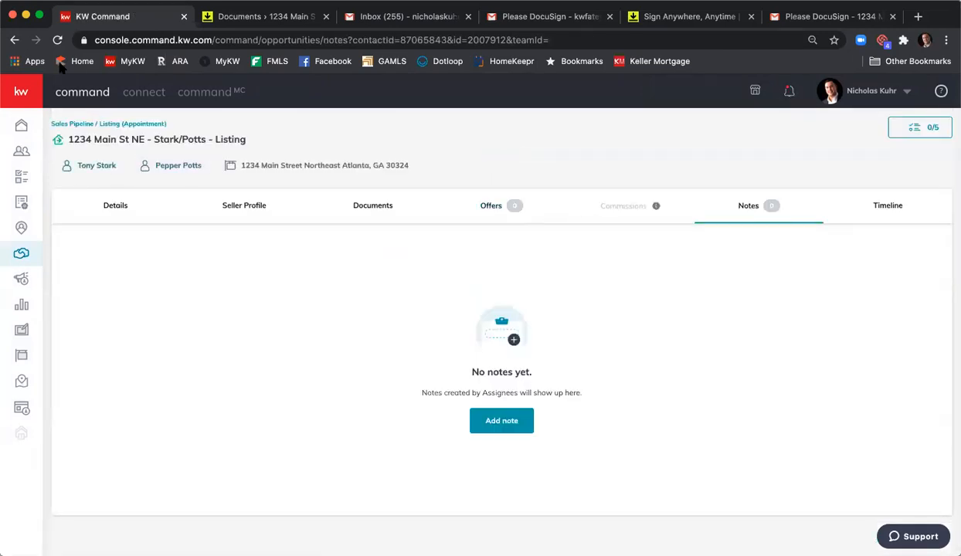
left_click(13, 40)
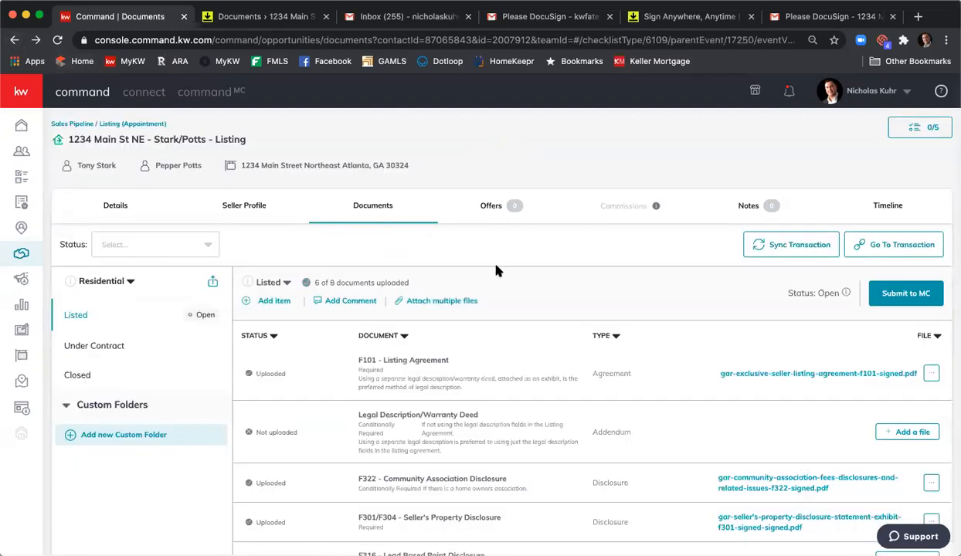
scroll(494, 267, "down", 3)
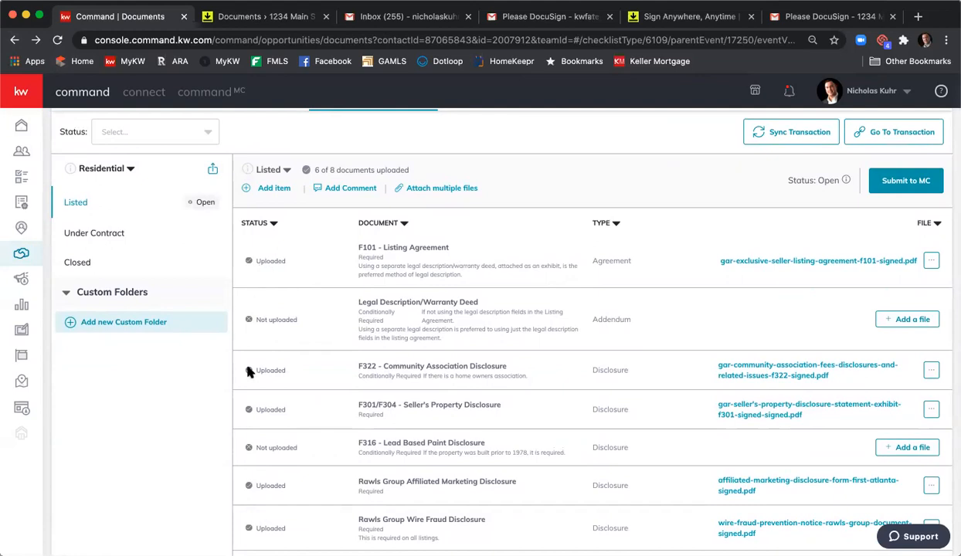
- Review the Listed checklist's documents and open the Under Contract checklist of the Residential folder
scroll(275, 303, "down", 1)
scroll(282, 303, "up", 3)
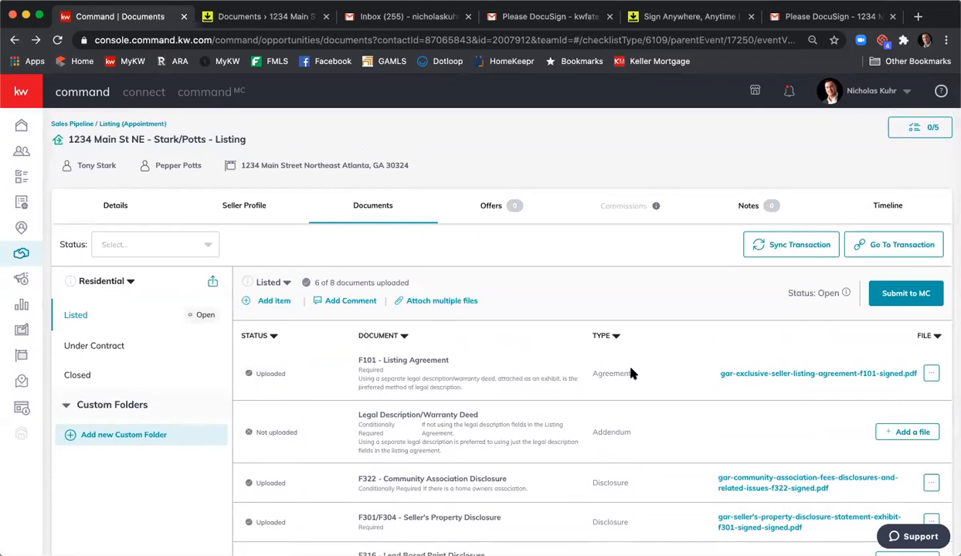
left_click(119, 346)
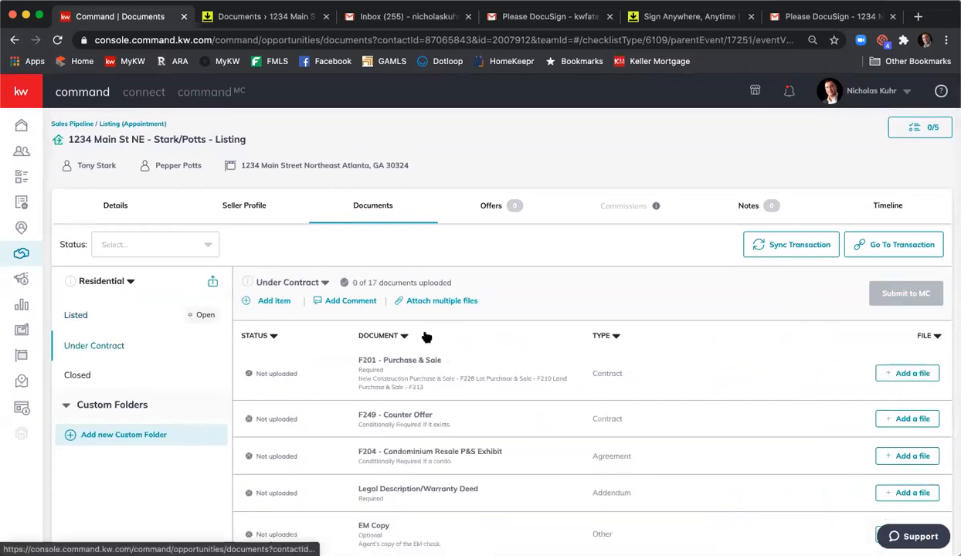
scroll(575, 339, "down", 1)
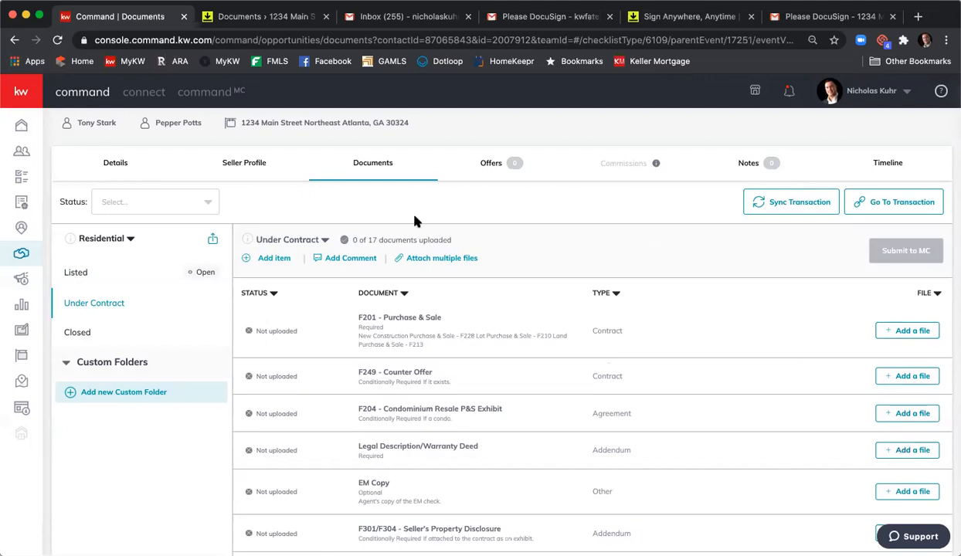
- Create a new version of the Under Contract checklist with the name Under Contract v2
left_click(325, 241)
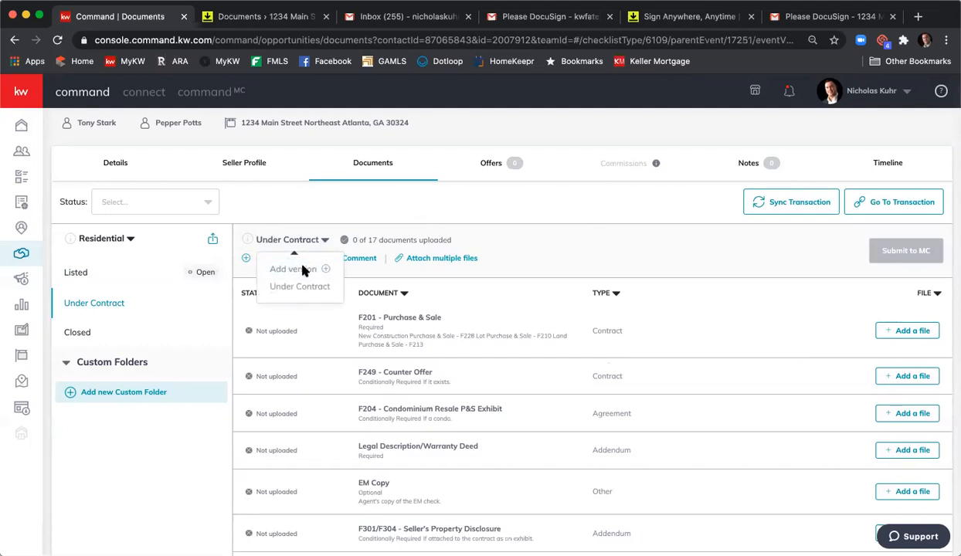
left_click(301, 269)
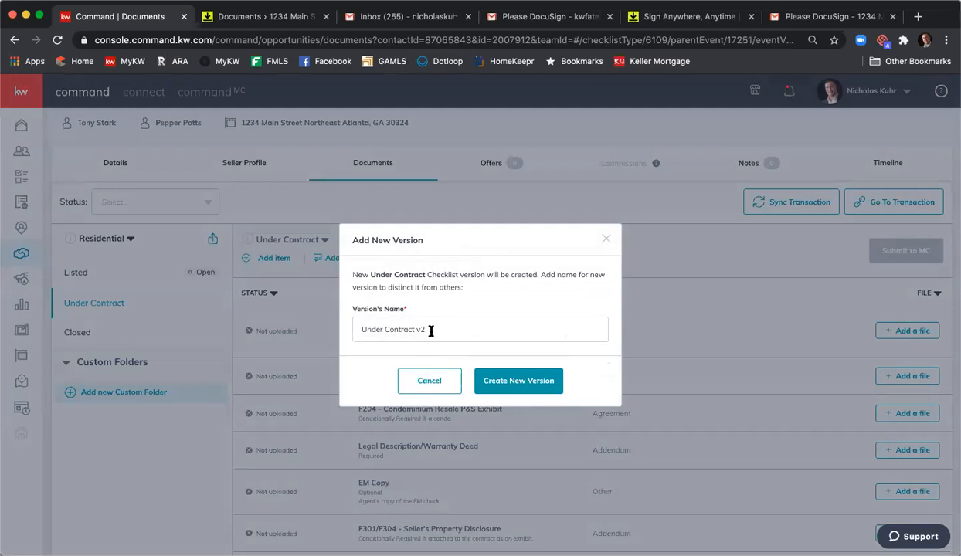
left_click(501, 378)
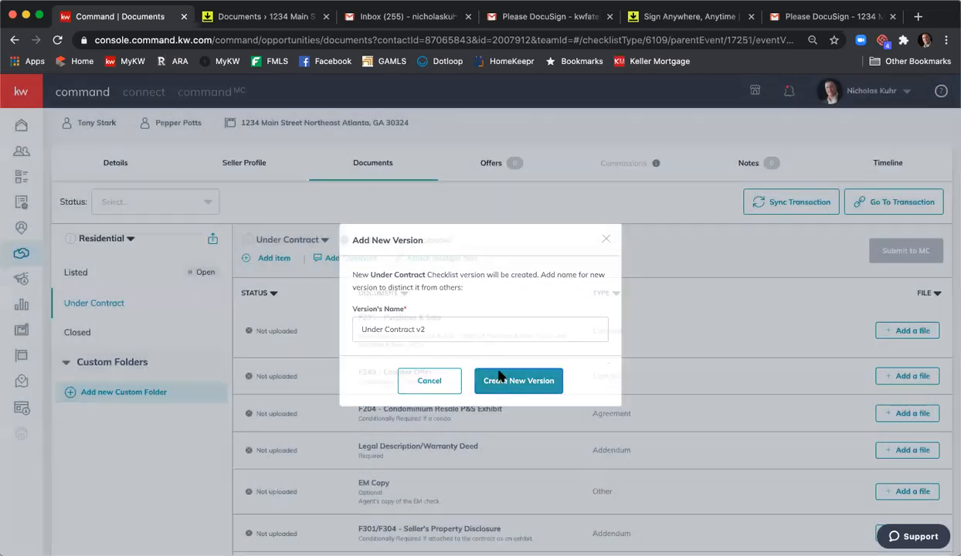